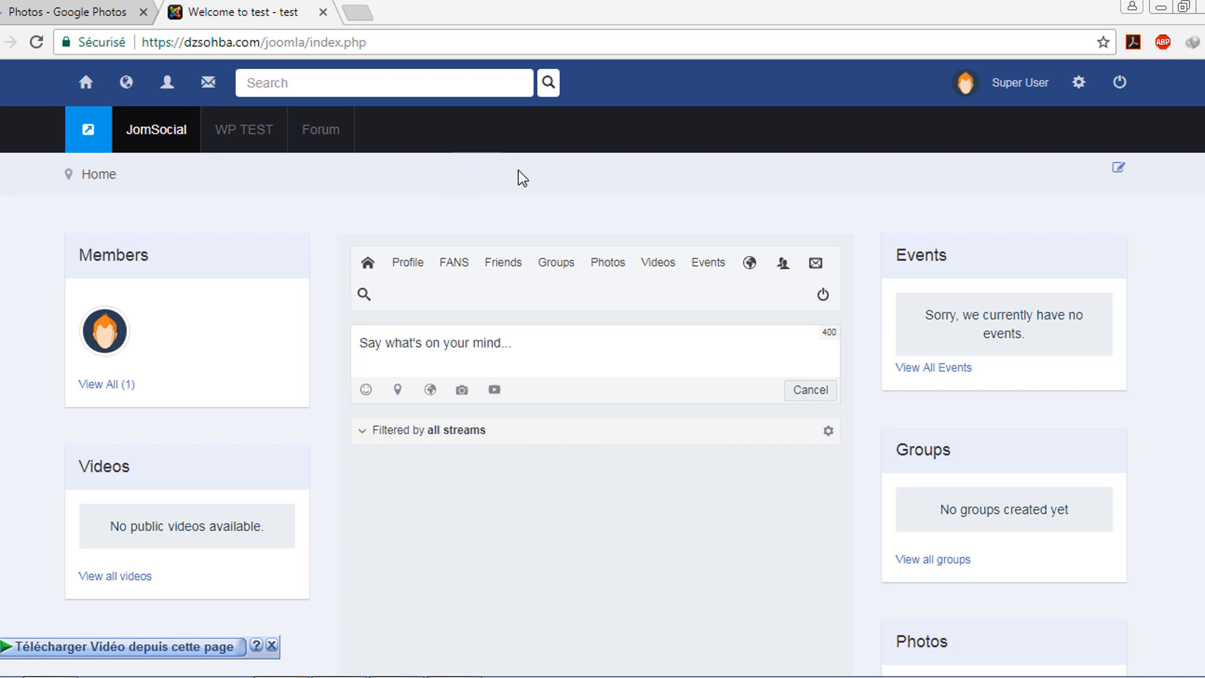
Browse the JomSocial home page and dismiss the member profile card
left_click(541, 202)
scroll(597, 220, "down", 4)
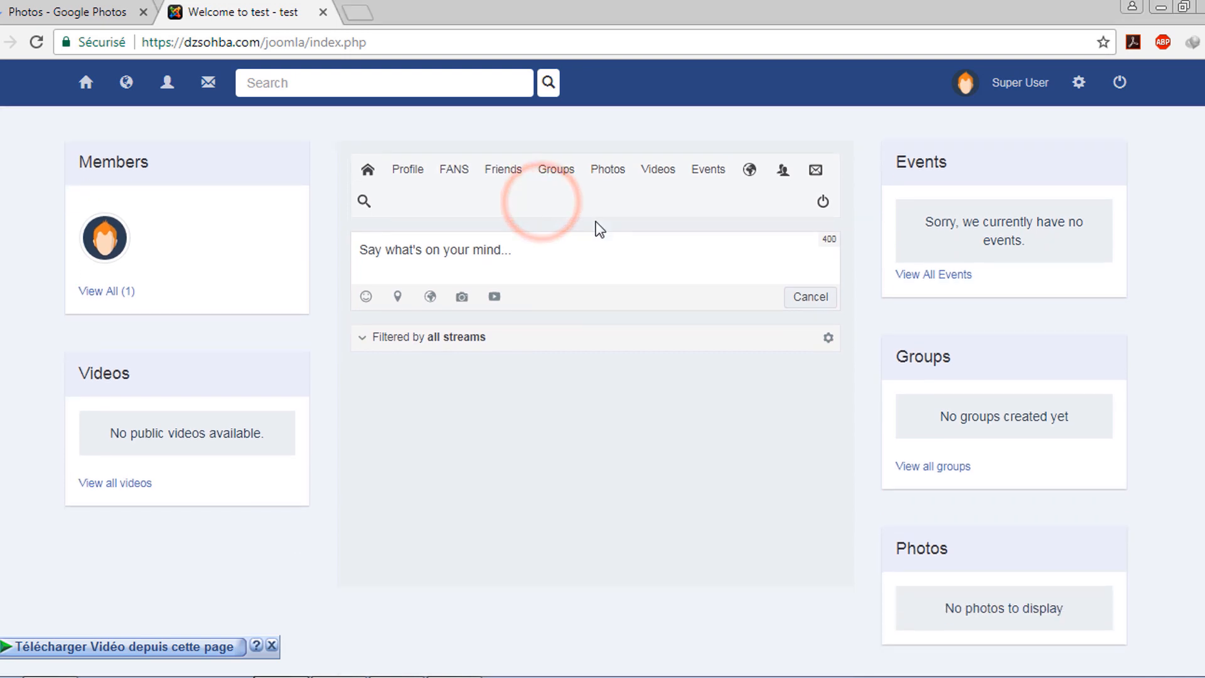
scroll(597, 221, "up", 3)
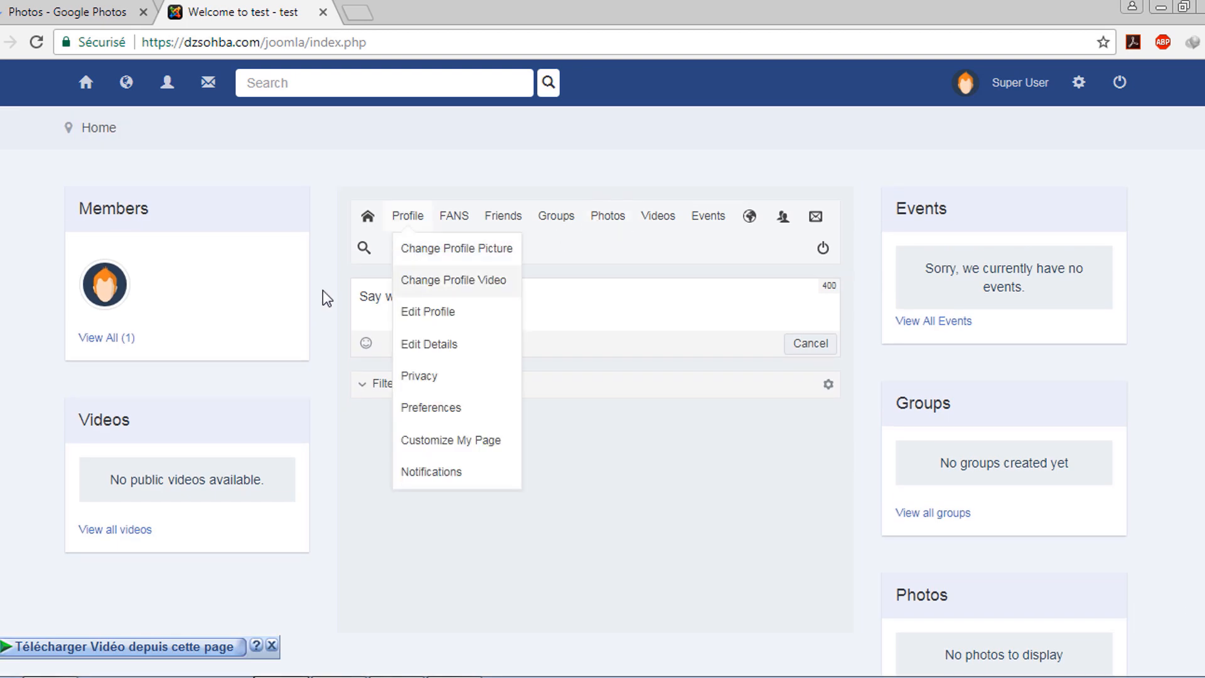
left_click(439, 296)
left_click(557, 427)
left_click(439, 307)
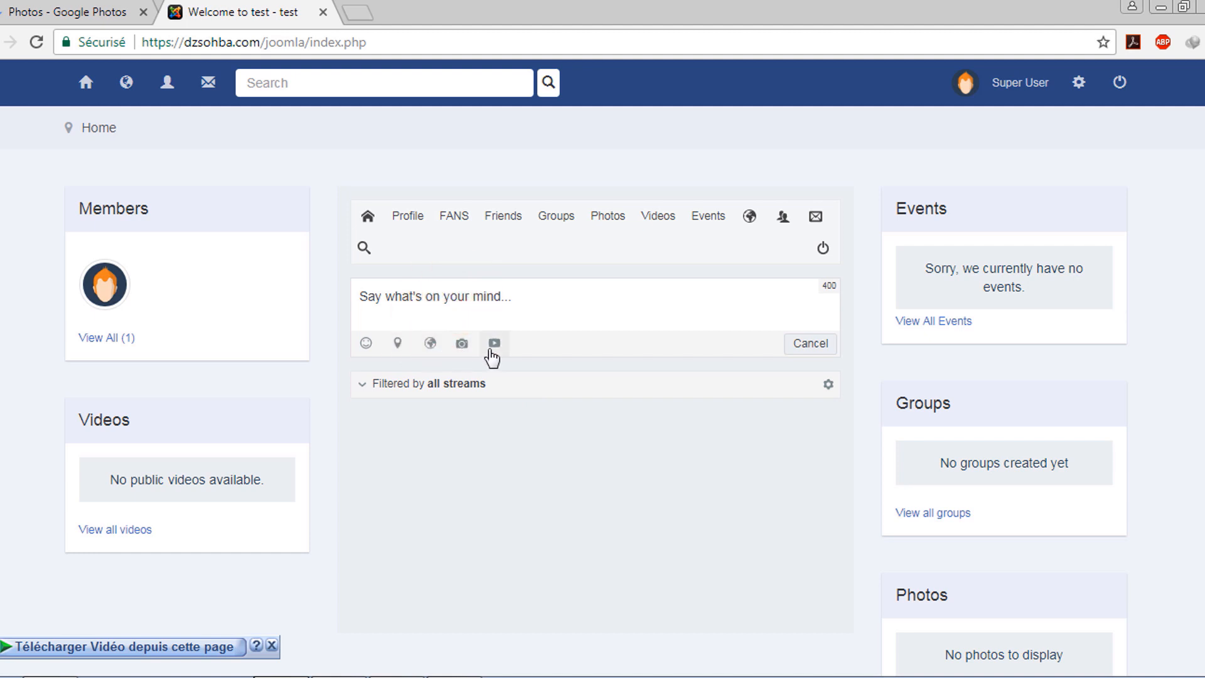
scroll(330, 246, "up", 1)
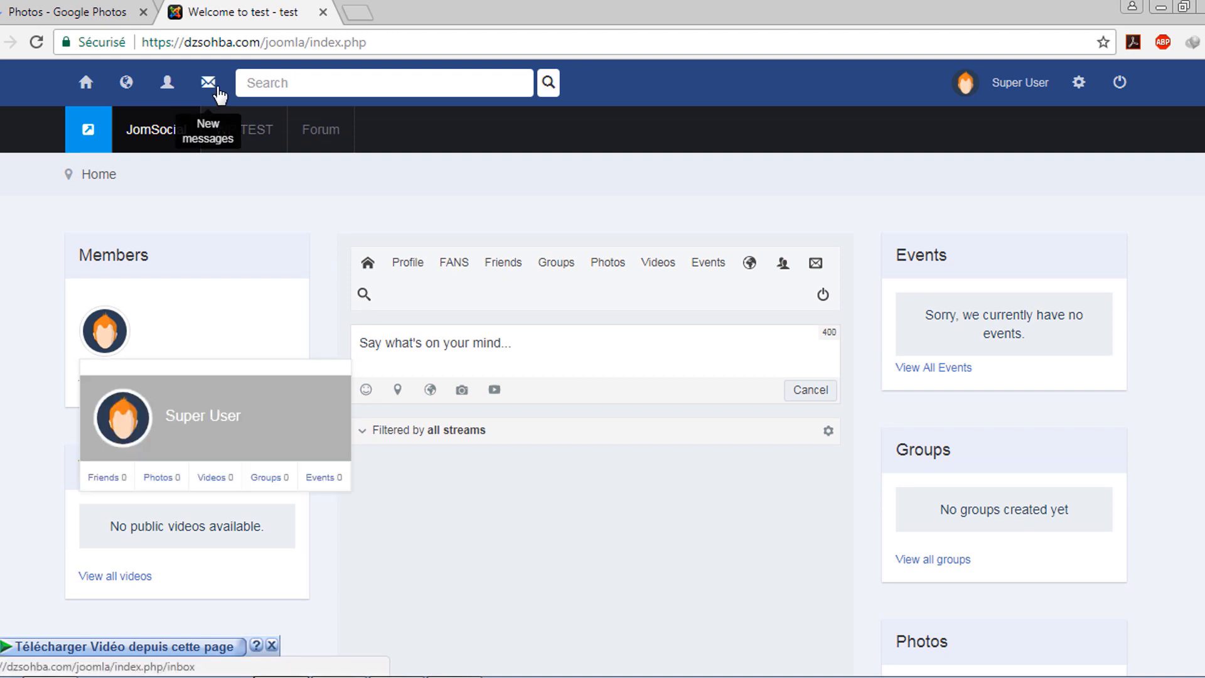
left_click(0, 418)
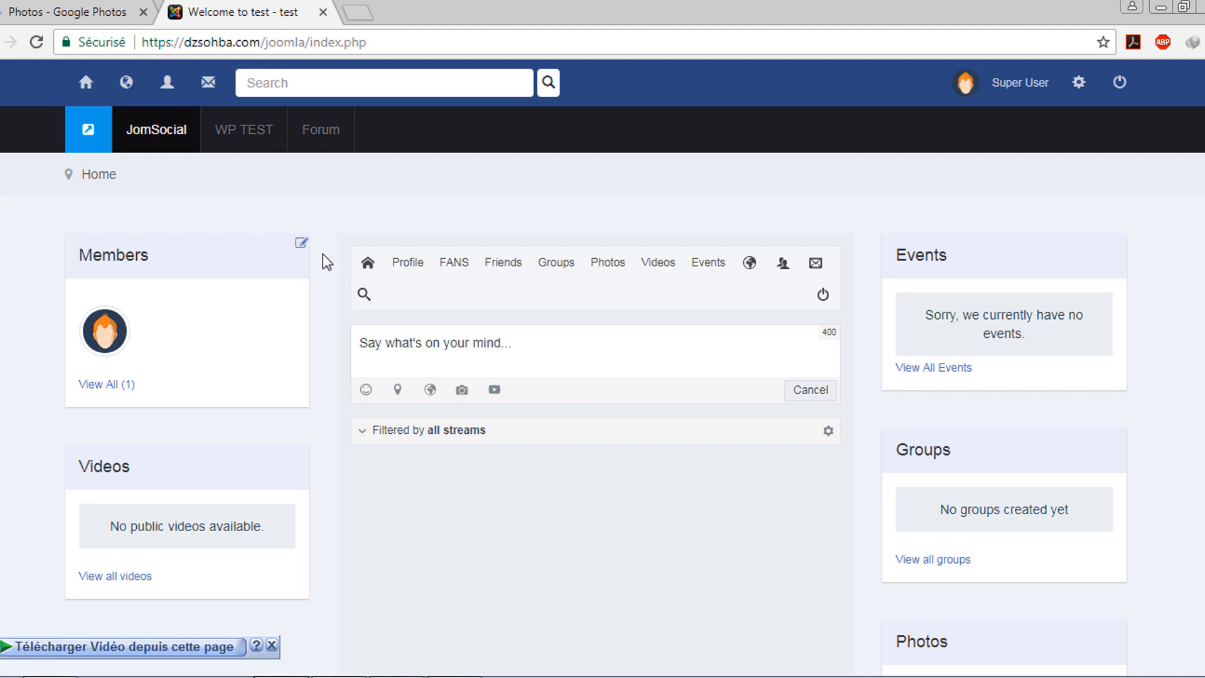
Open WP TEST in a new tab while staying on the Joomla home page tab
scroll(692, 224, "down", 4)
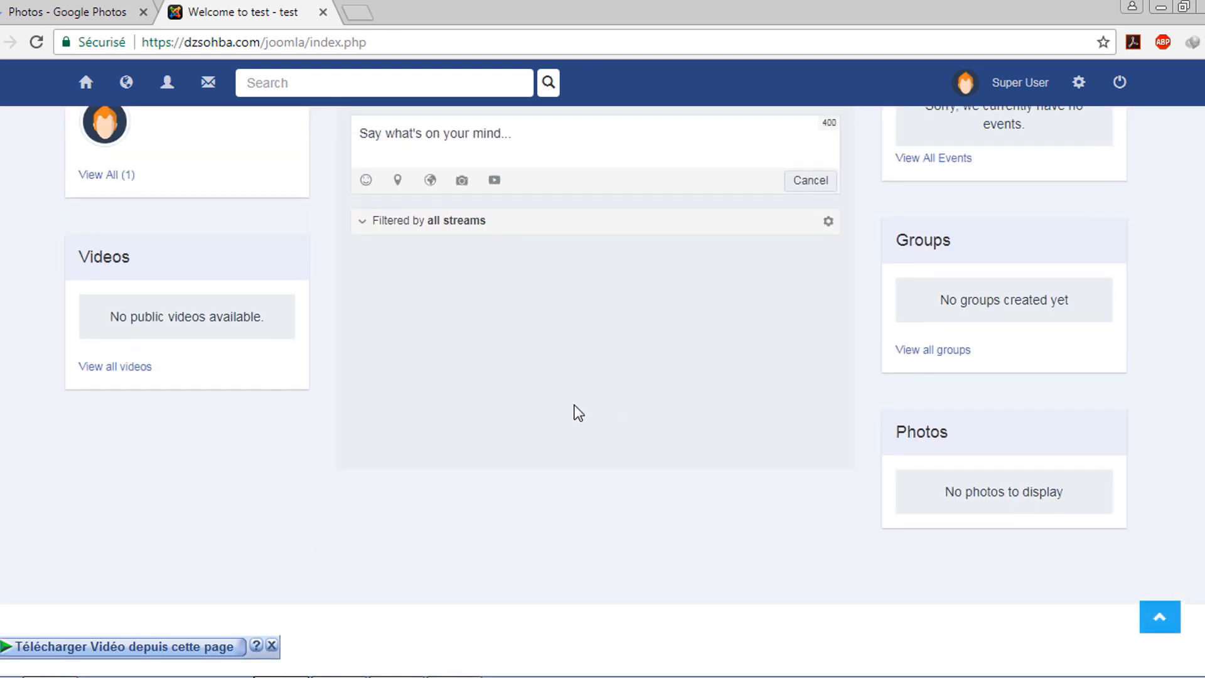
scroll(573, 409, "up", 4)
left_click(728, 182)
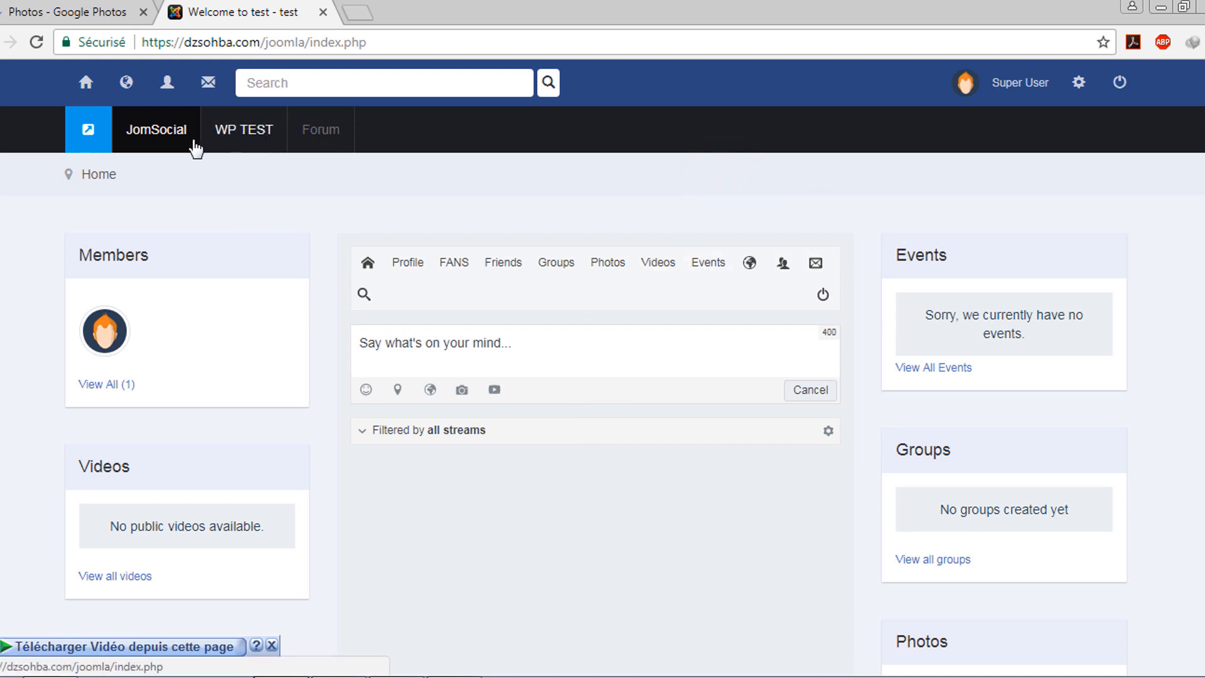
left_click(244, 134)
left_click(257, 9)
left_click(307, 217)
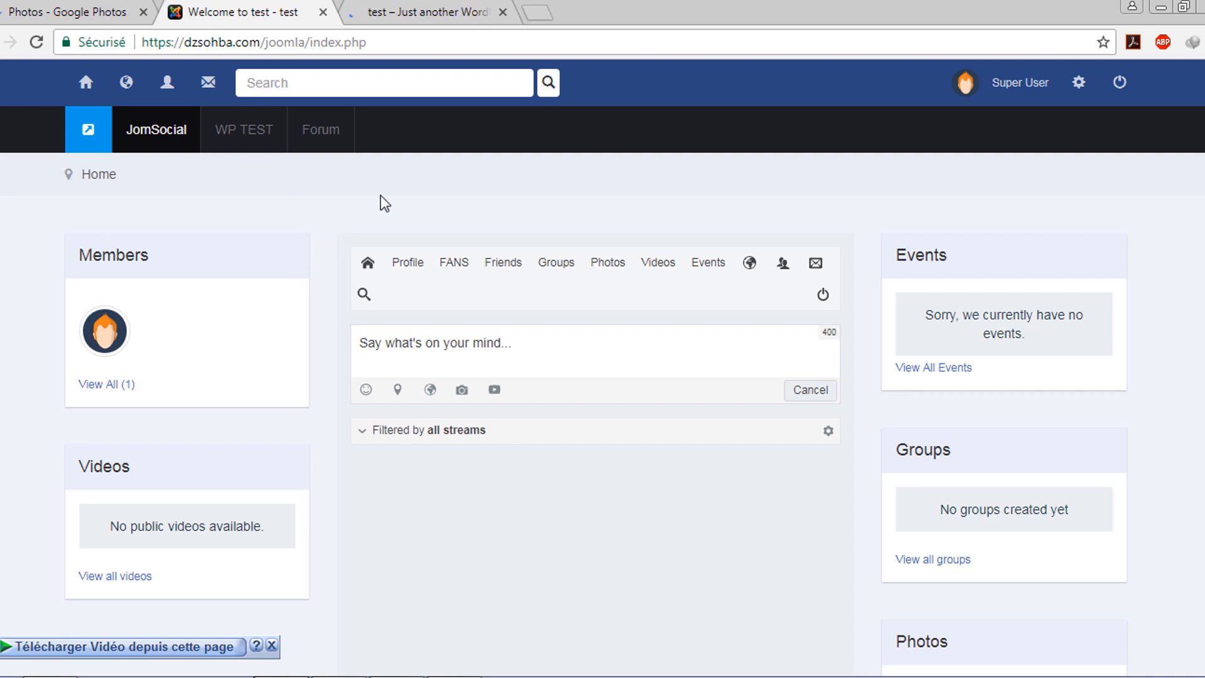
Switch to the WordPress test site and load its Activity page
left_click(428, 8)
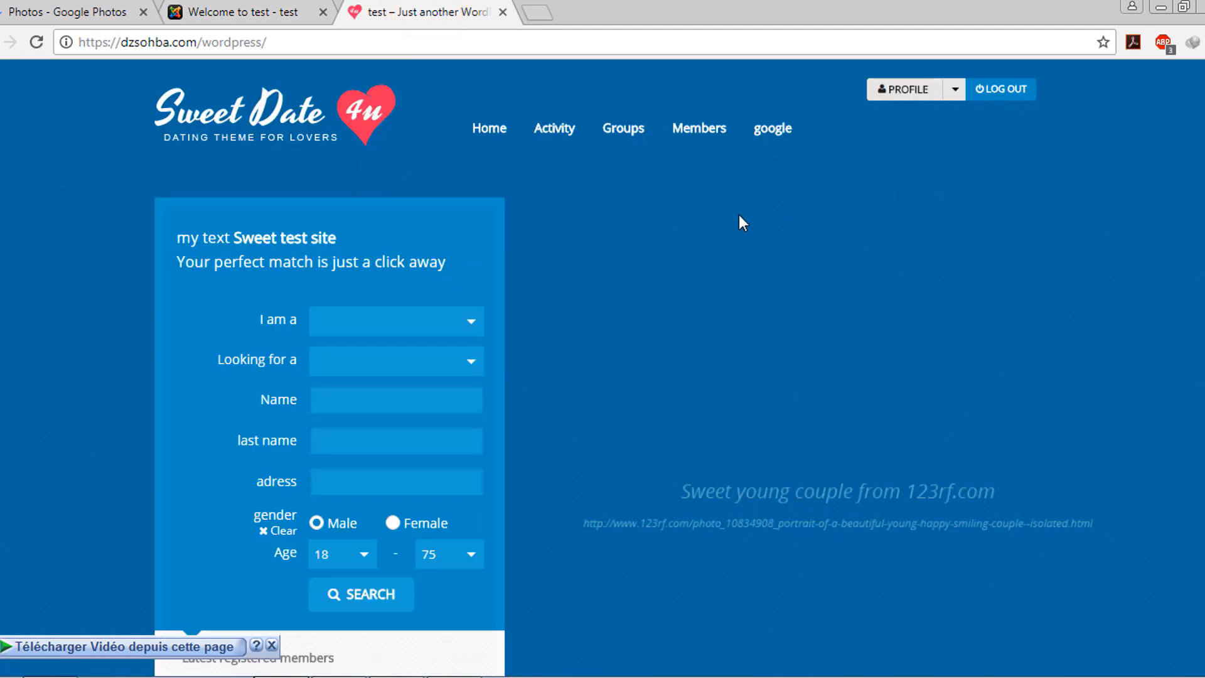
scroll(688, 215, "down", 8)
scroll(581, 382, "up", 8)
left_click(562, 128)
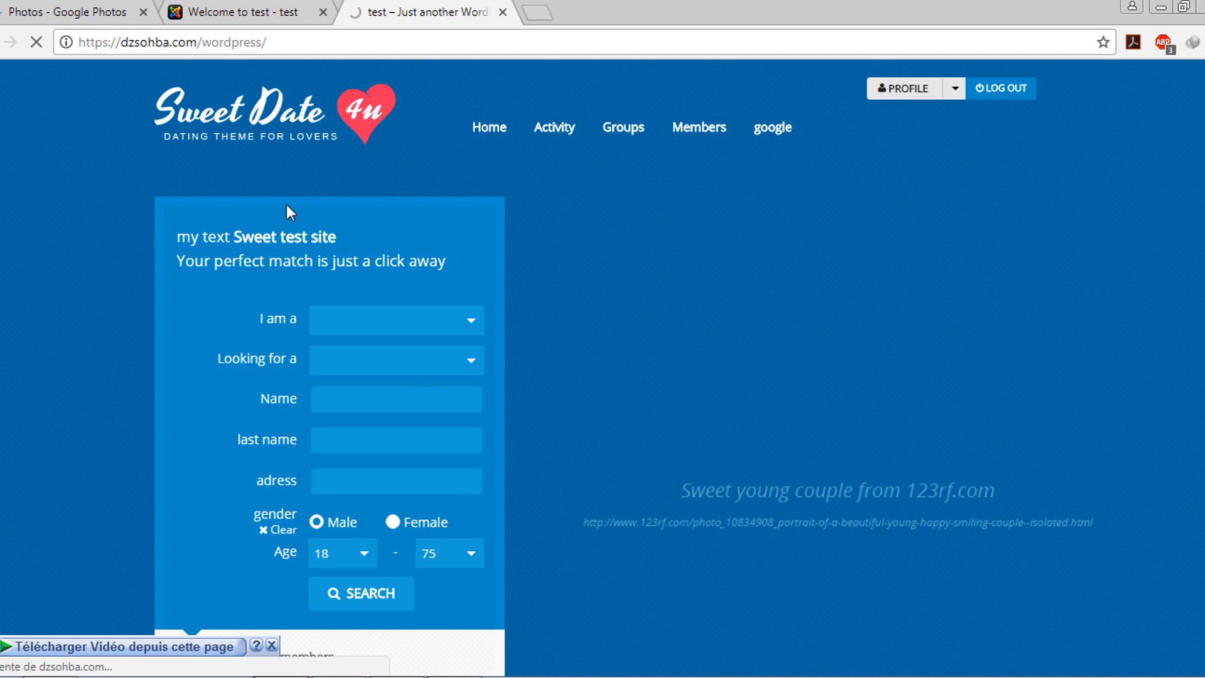
scroll(704, 412, "down", 9)
scroll(731, 344, "up", 9)
Focus the What's new post field, then return to the Joomla JomSocial tab
mouse_move(788, 149)
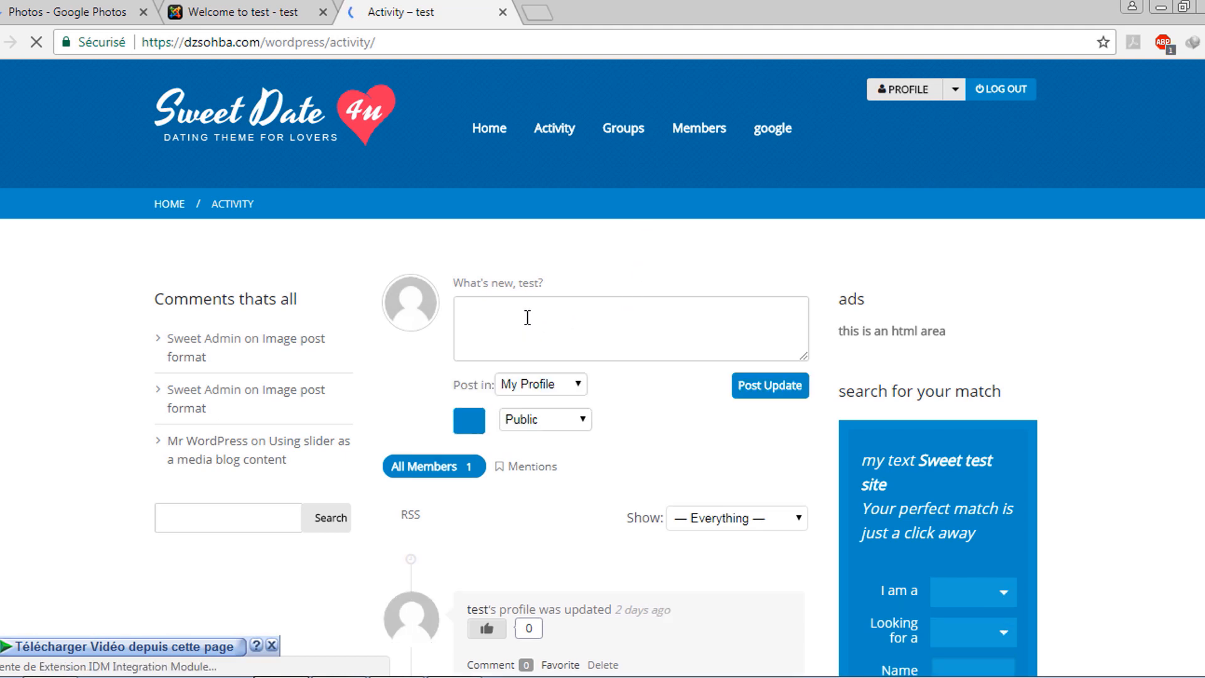
left_click(528, 317)
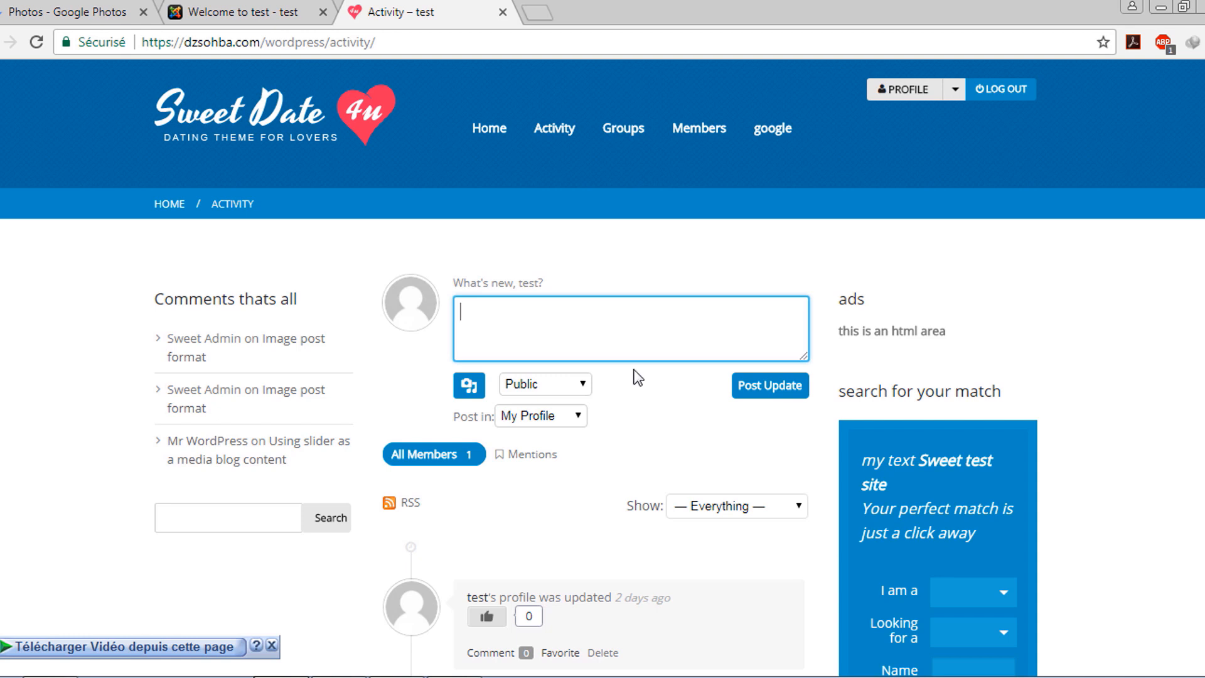
scroll(592, 306, "down", 10)
scroll(592, 306, "up", 10)
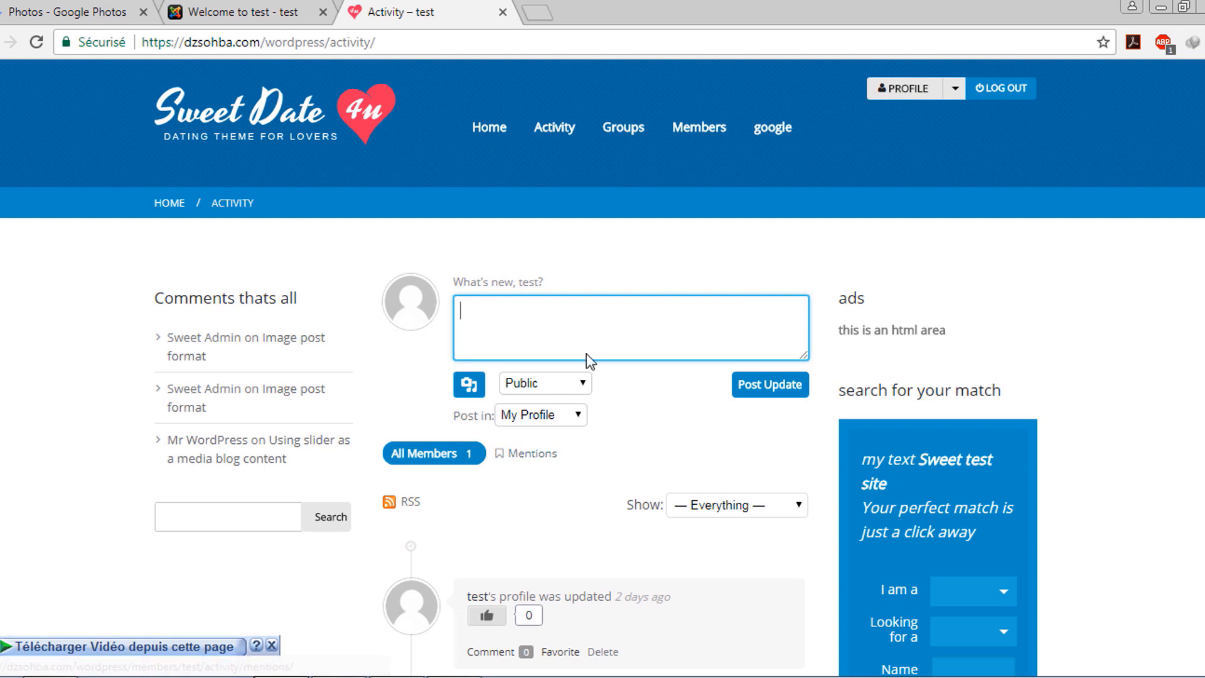
left_click(249, 12)
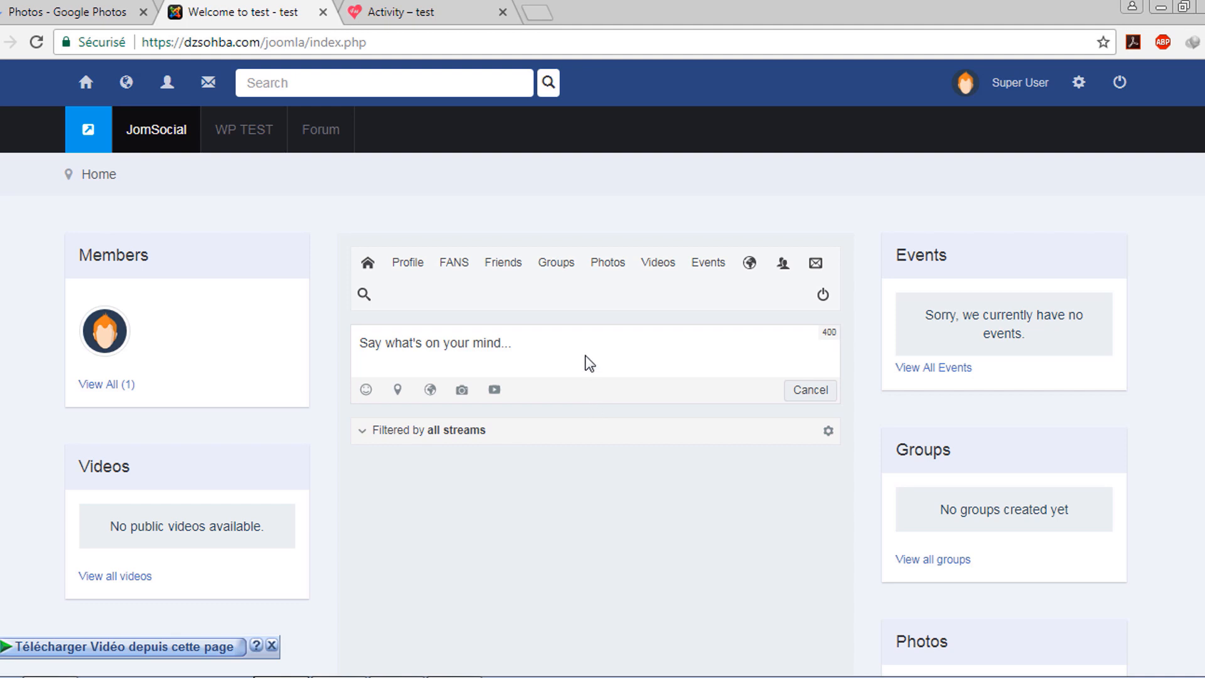
left_click(401, 11)
left_click(317, 7)
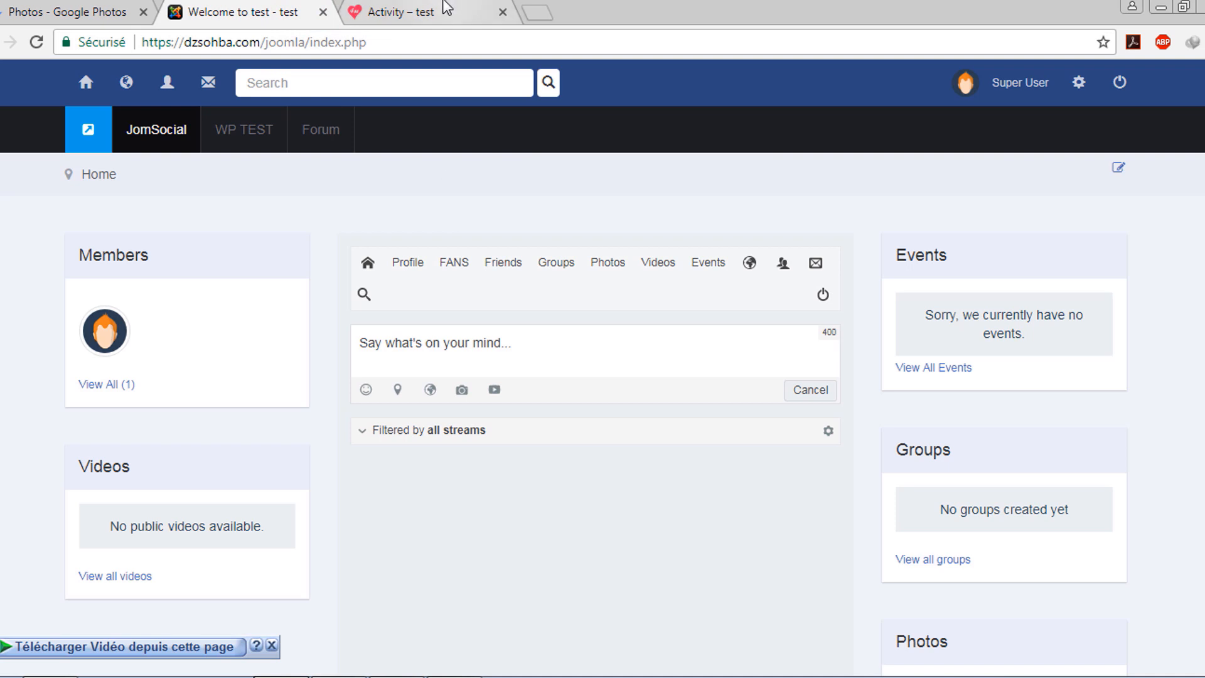
left_click(418, 9)
scroll(686, 251, "down", 6)
scroll(683, 285, "up", 6)
left_click(272, 9)
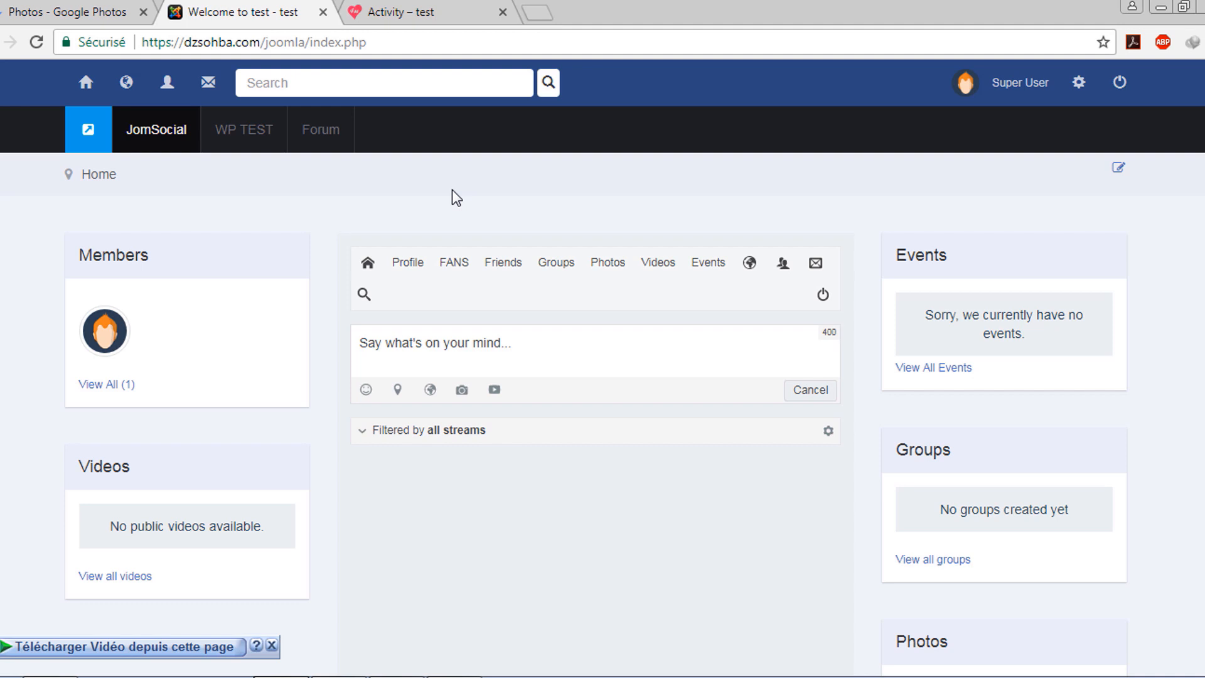
left_click(406, 12)
left_click(255, 11)
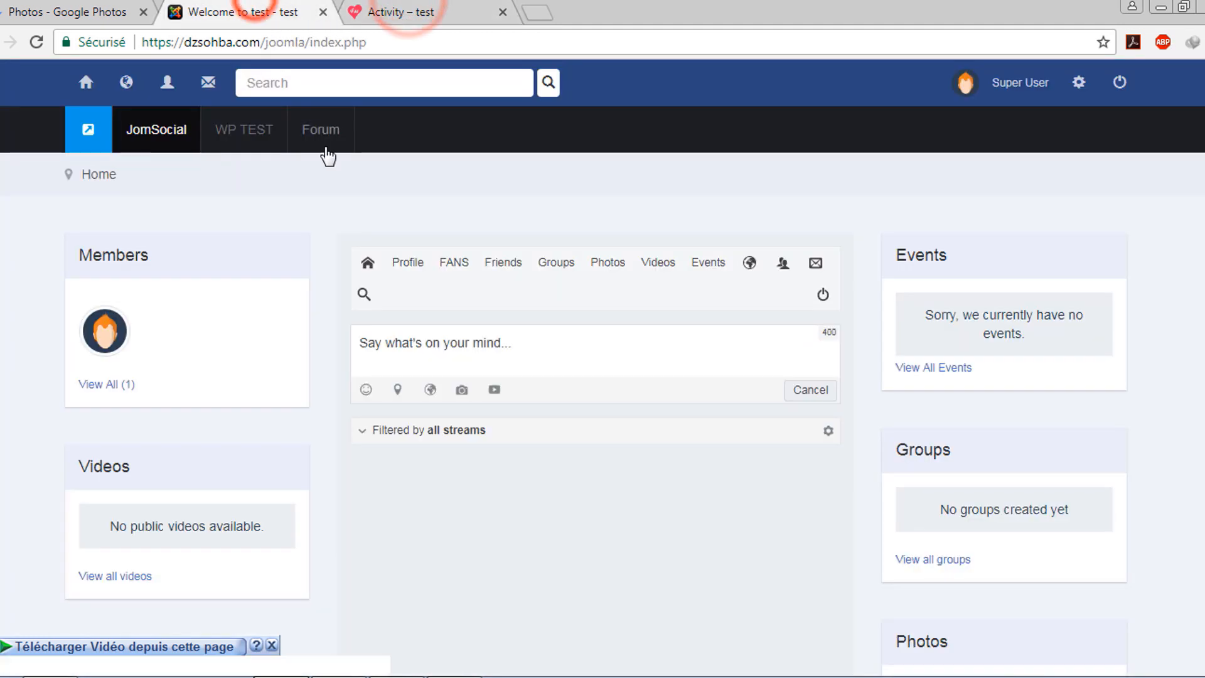
left_click(419, 12)
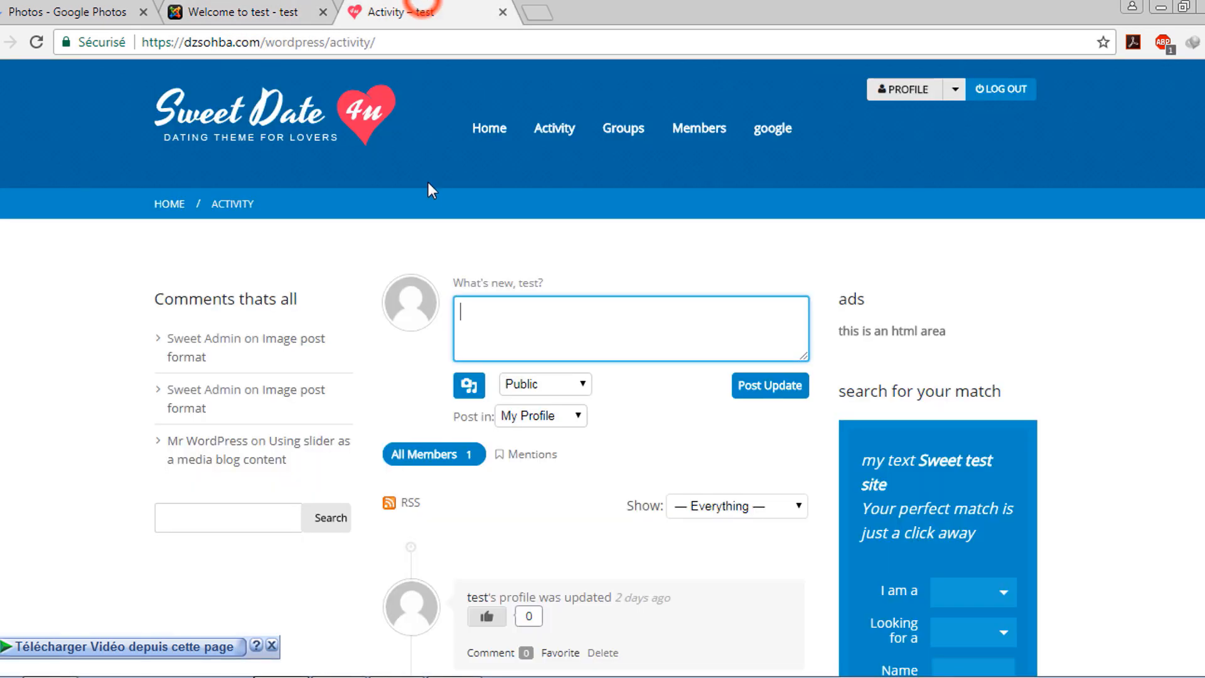
scroll(386, 237, "down", 1)
scroll(386, 237, "up", 1)
left_click(557, 222)
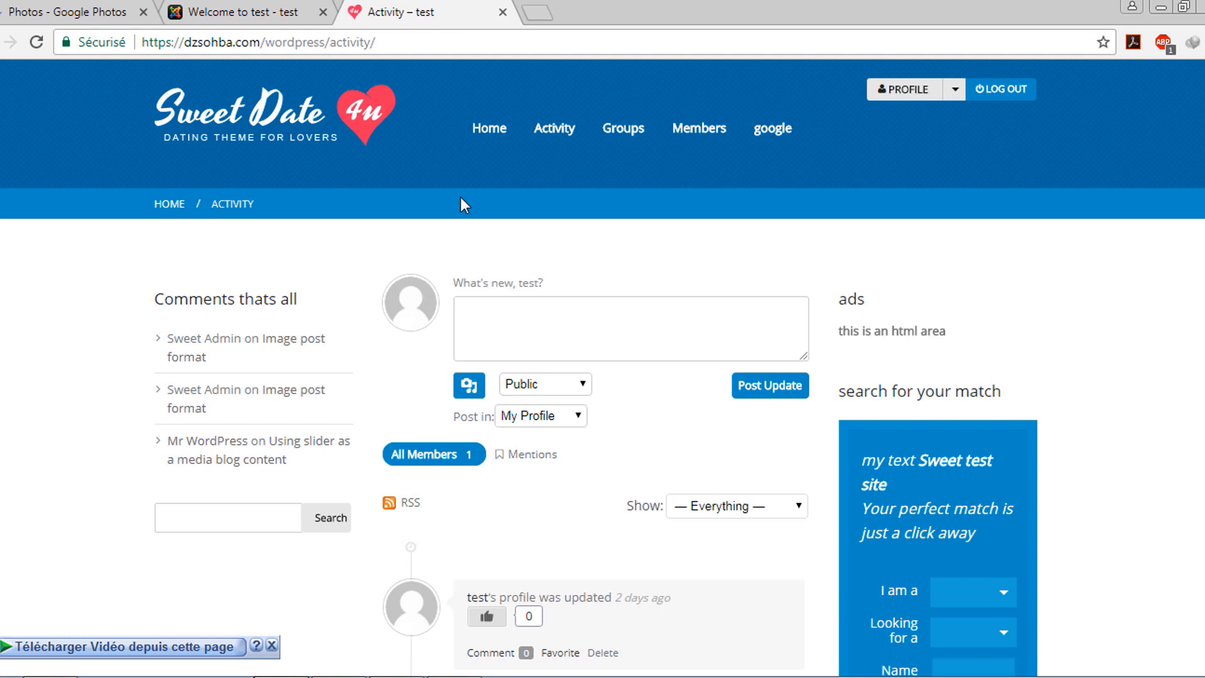
scroll(521, 245, "down", 5)
scroll(565, 270, "up", 5)
left_click(524, 321)
left_click(576, 245)
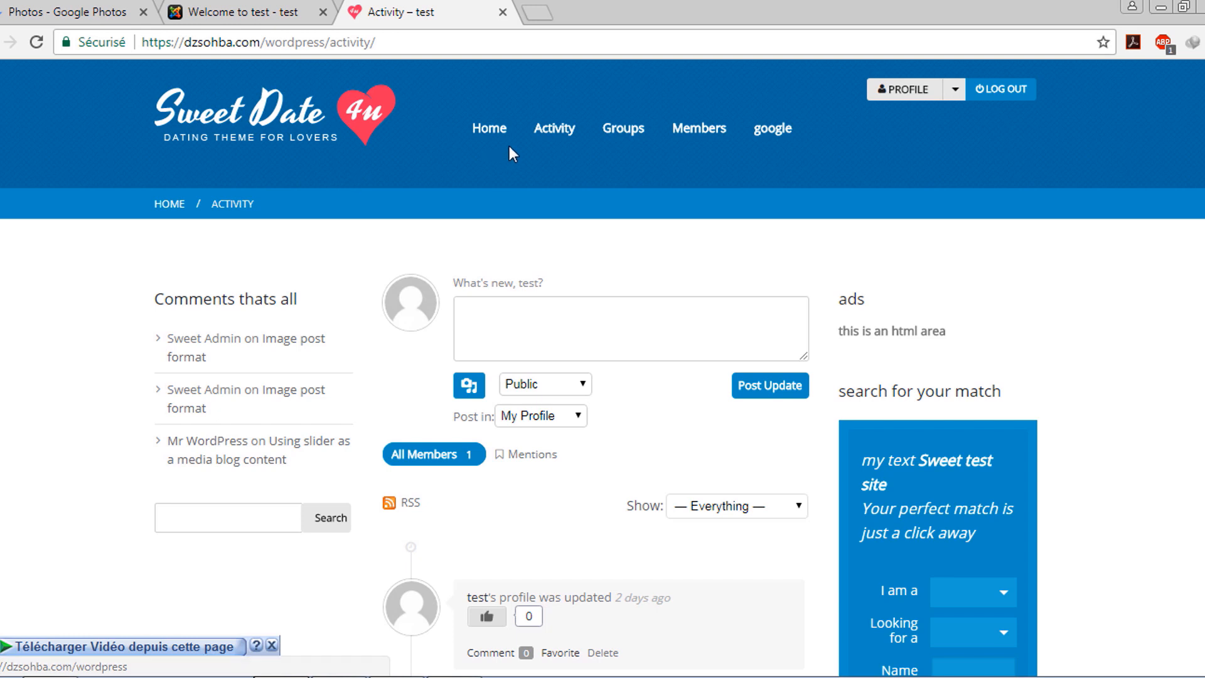
left_click(538, 322)
left_click(544, 243)
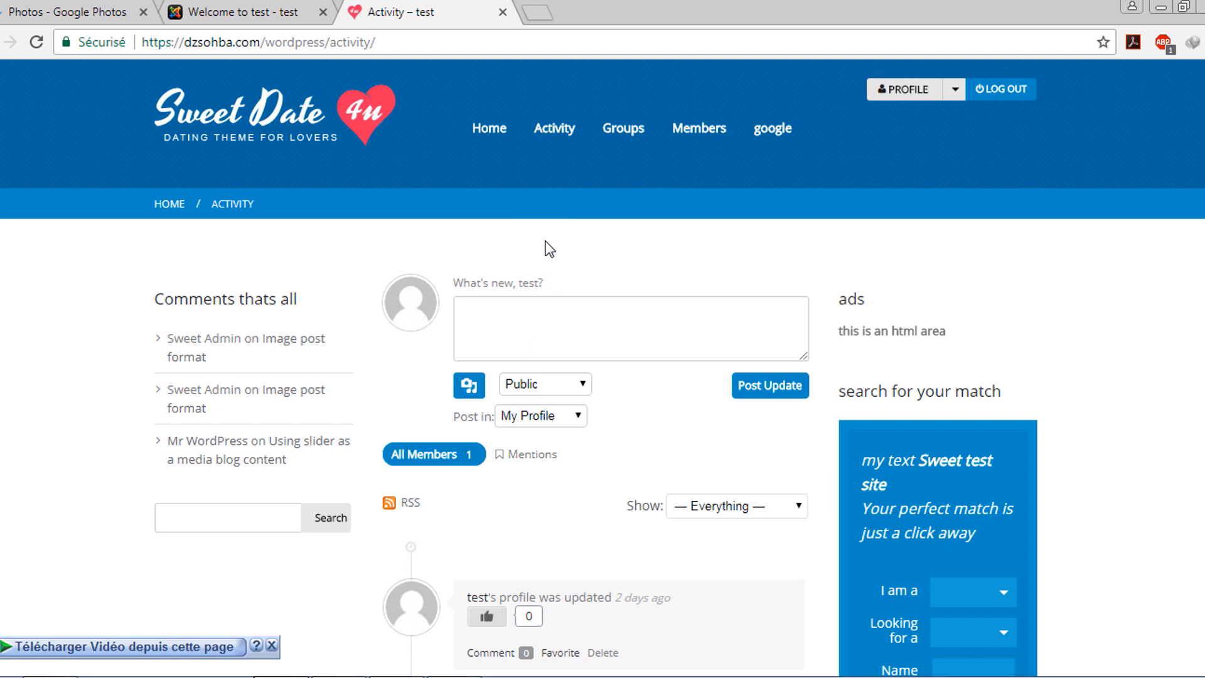
left_click(245, 12)
left_click(484, 204)
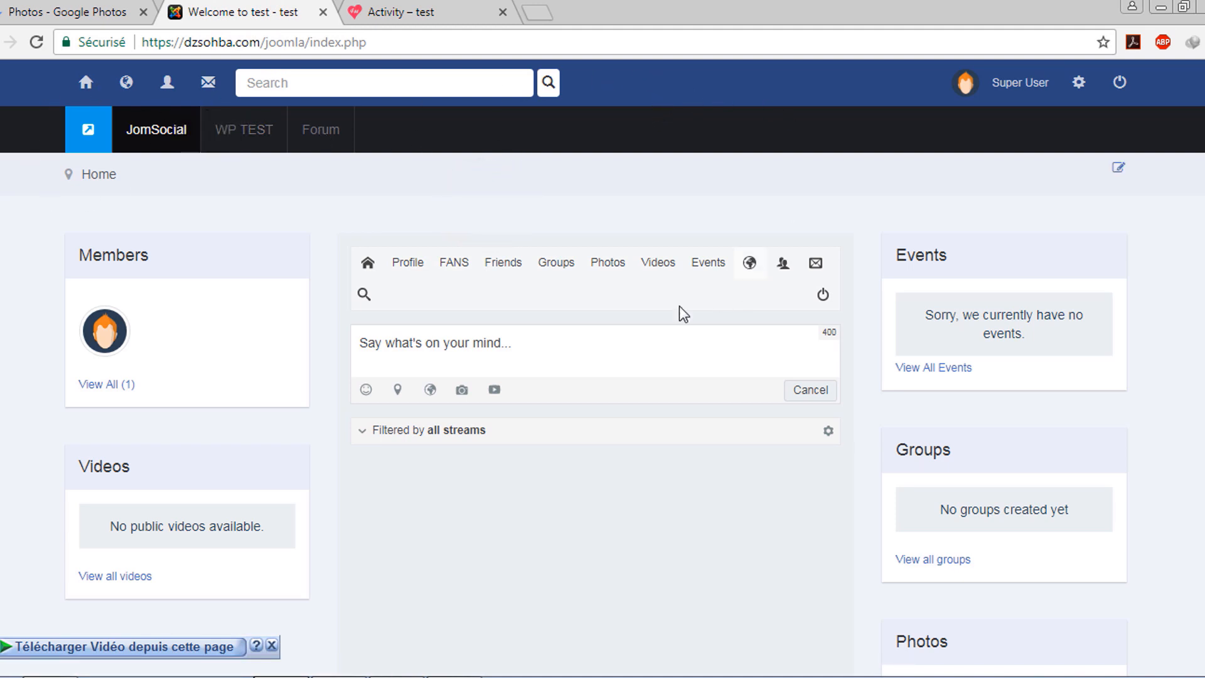
Click in and out of the JomSocial post box, then switch to the Google hostgator results
left_click(576, 172)
left_click(467, 344)
left_click(309, 240)
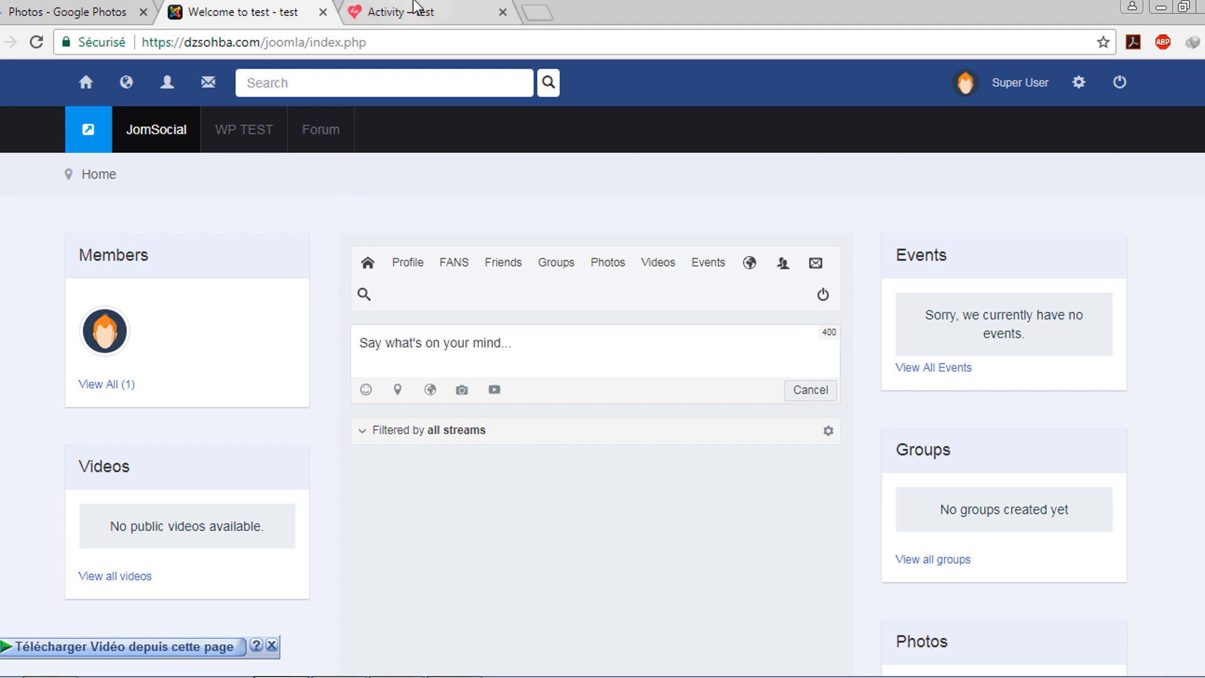
left_click(447, 224)
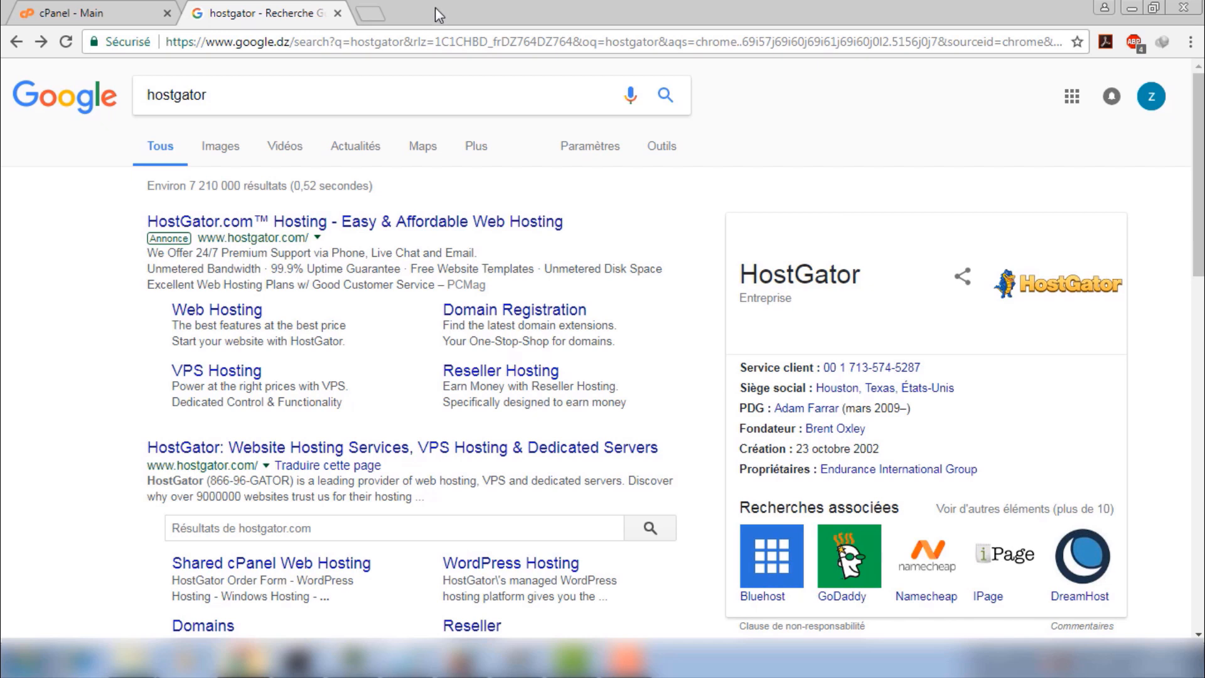
Scan the hostgator results and open the 'HostGator.com™ Hosting - Easy & Affordable Web Hosting' ad
scroll(709, 322, "down", 1)
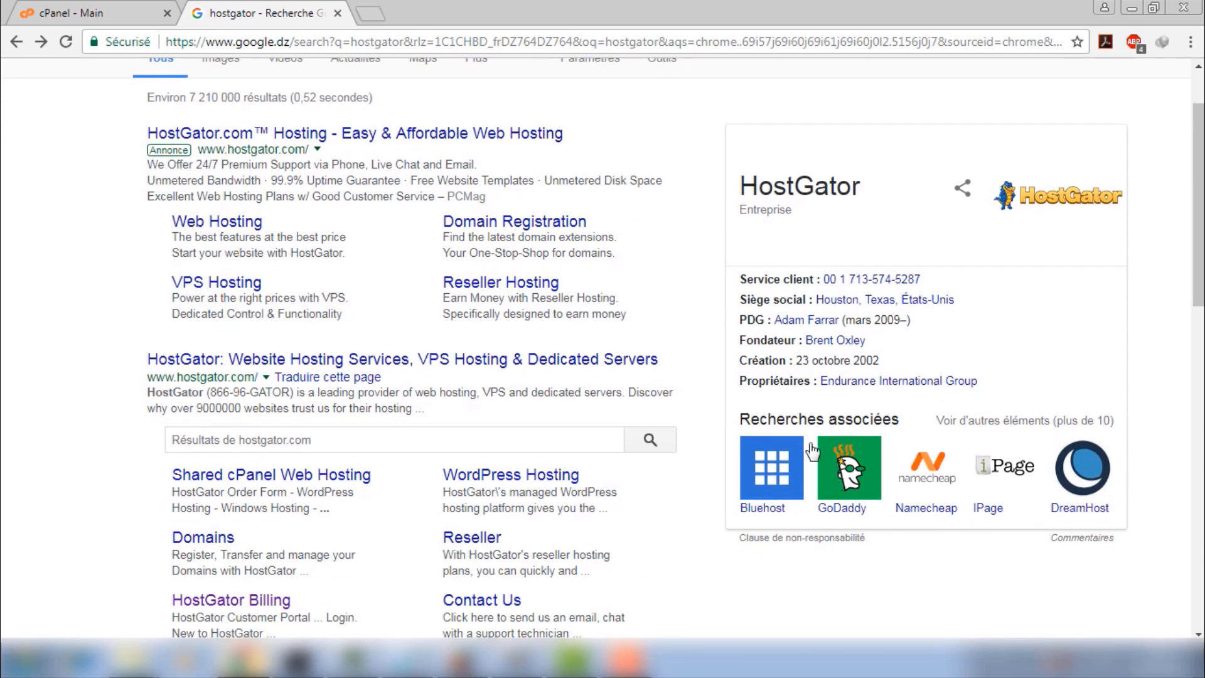
scroll(784, 362, "down", 1)
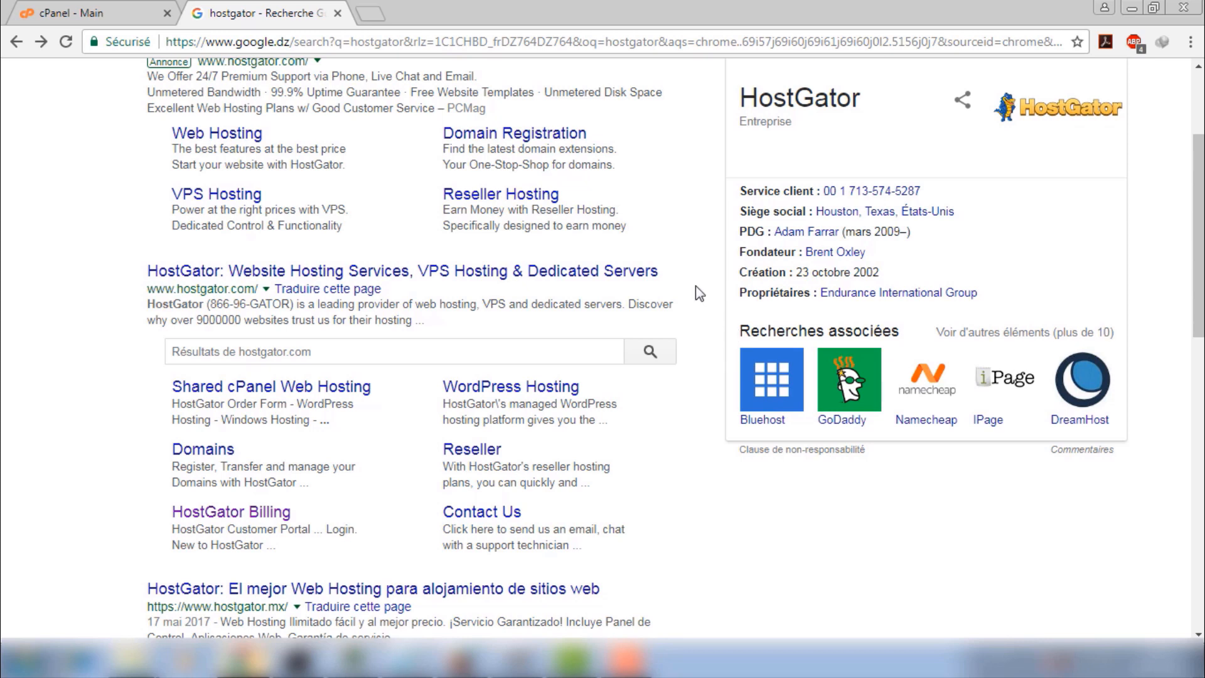
scroll(696, 285, "up", 3)
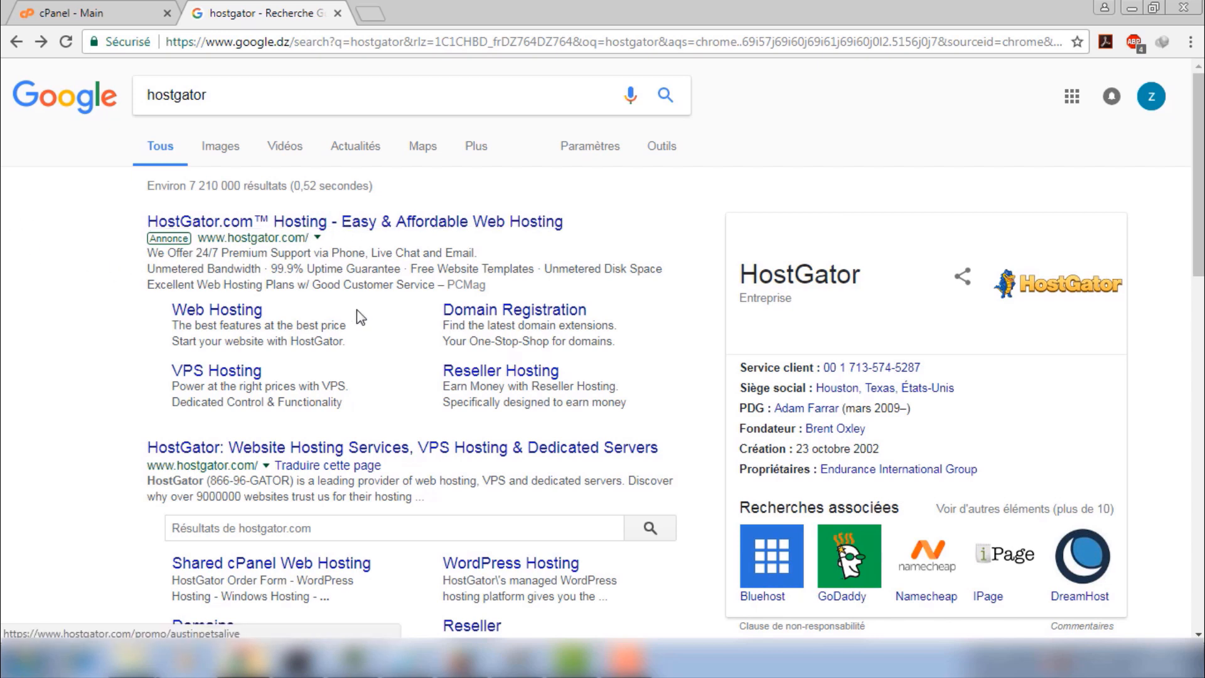
left_click(314, 220)
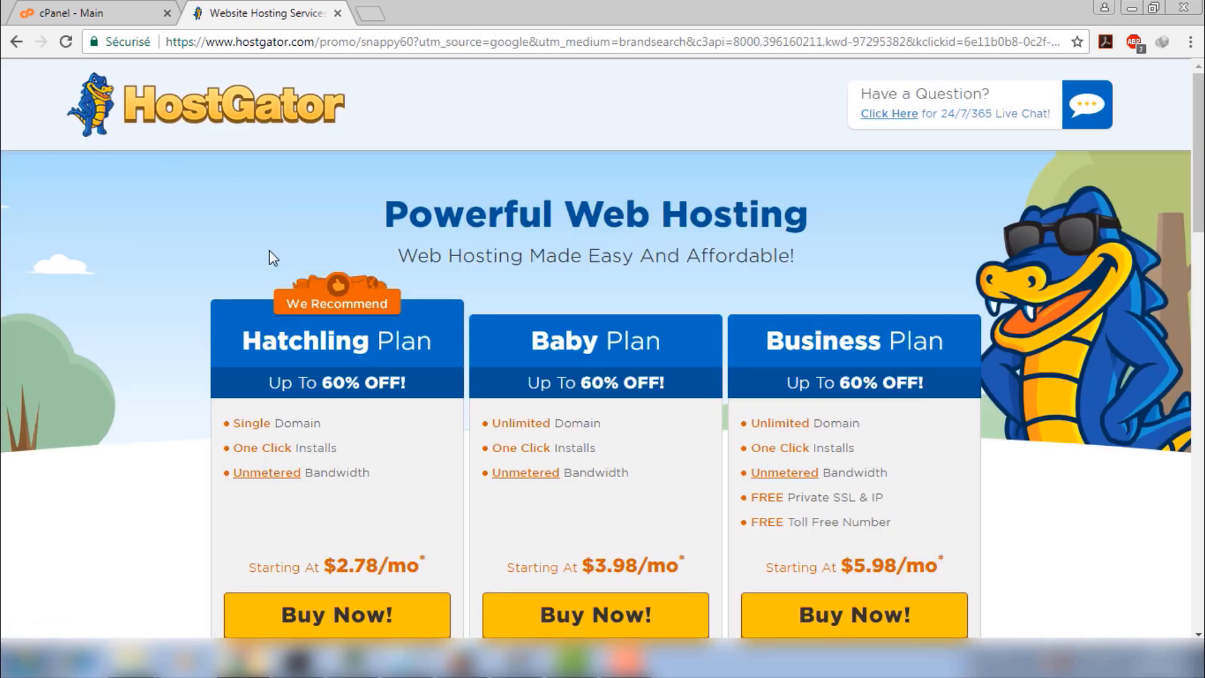
Review the Hatchling, Baby and Business plans and bundled features, glancing at cPanel
scroll(306, 243, "down", 1)
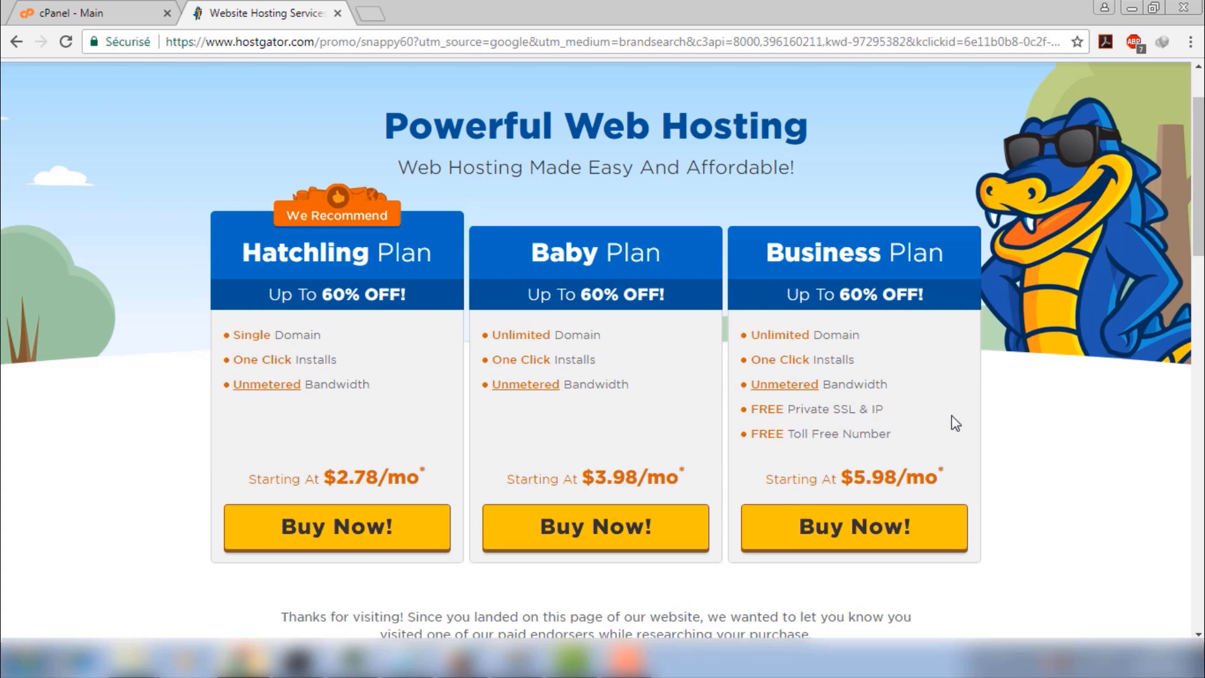
scroll(988, 423, "down", 5)
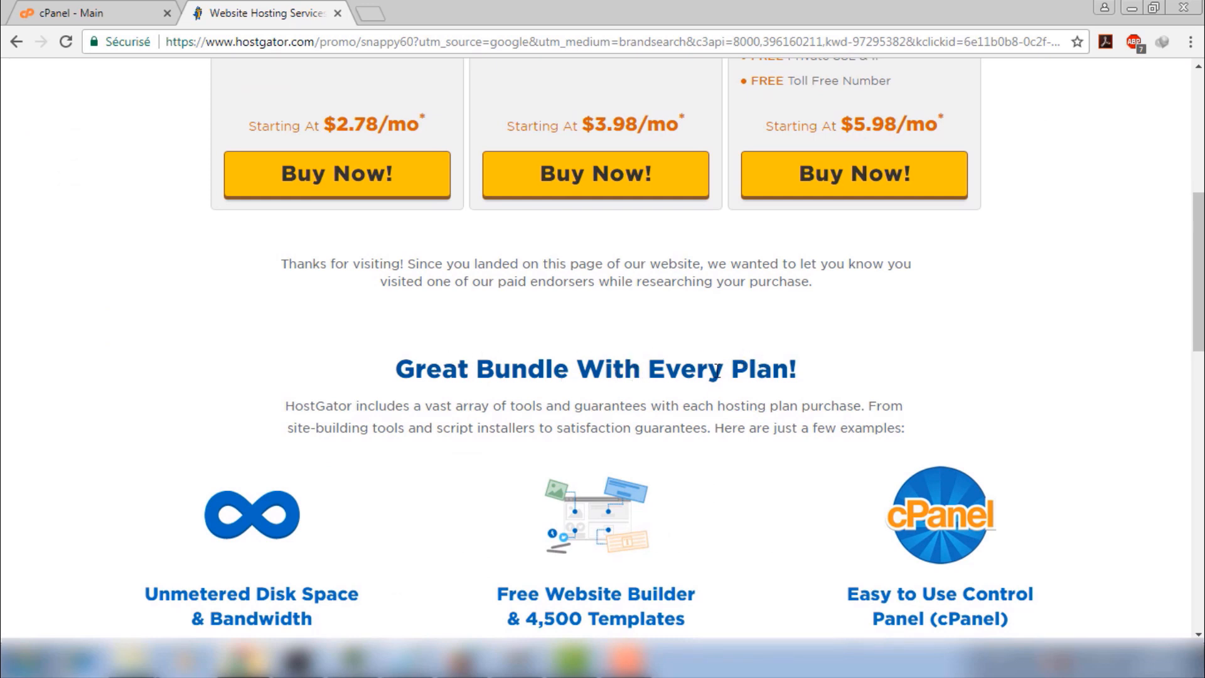
scroll(708, 401, "down", 3)
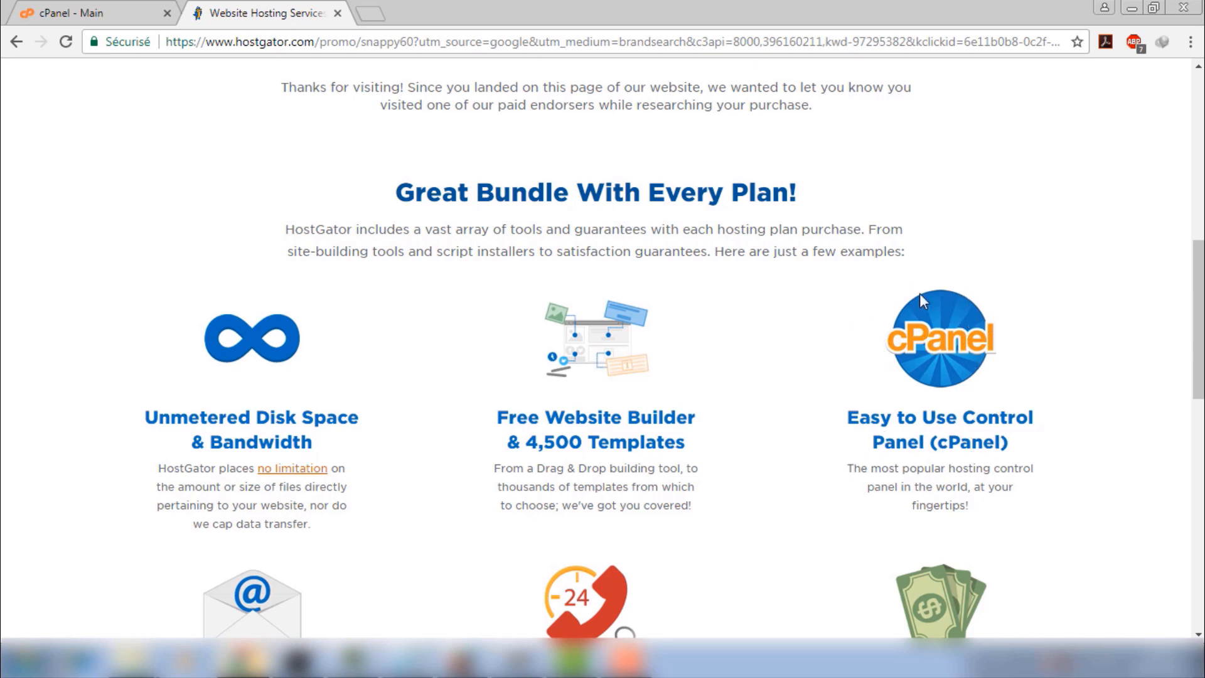
left_click(135, 10)
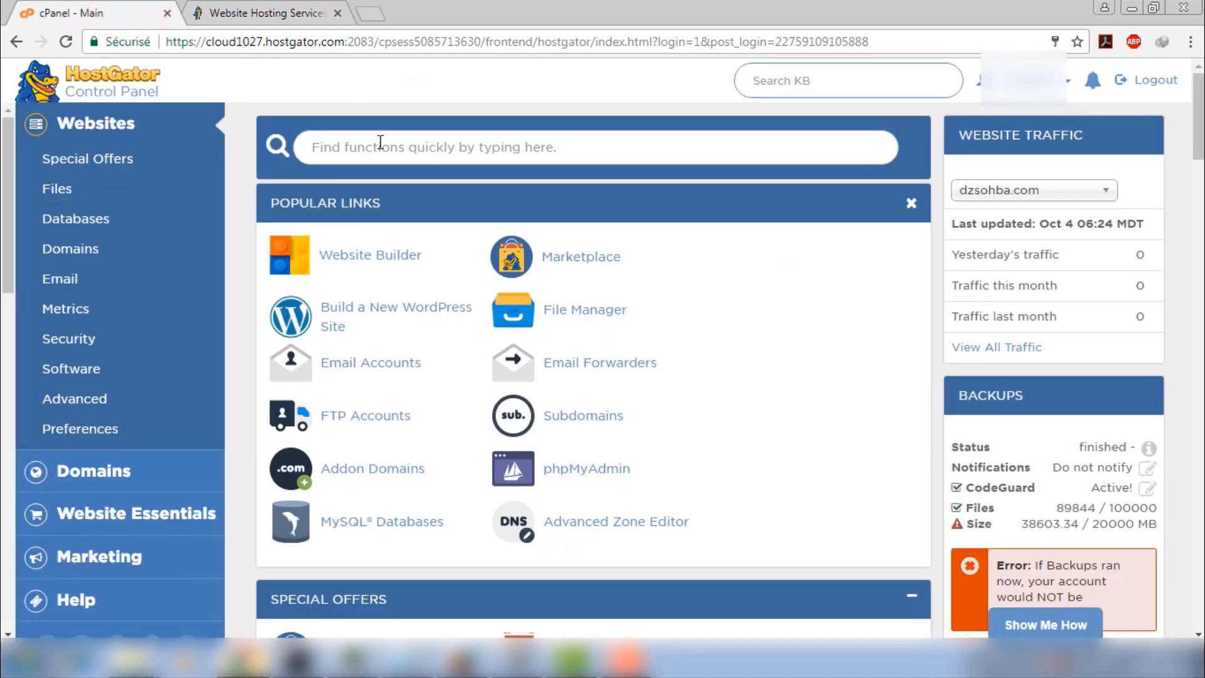
left_click(276, 11)
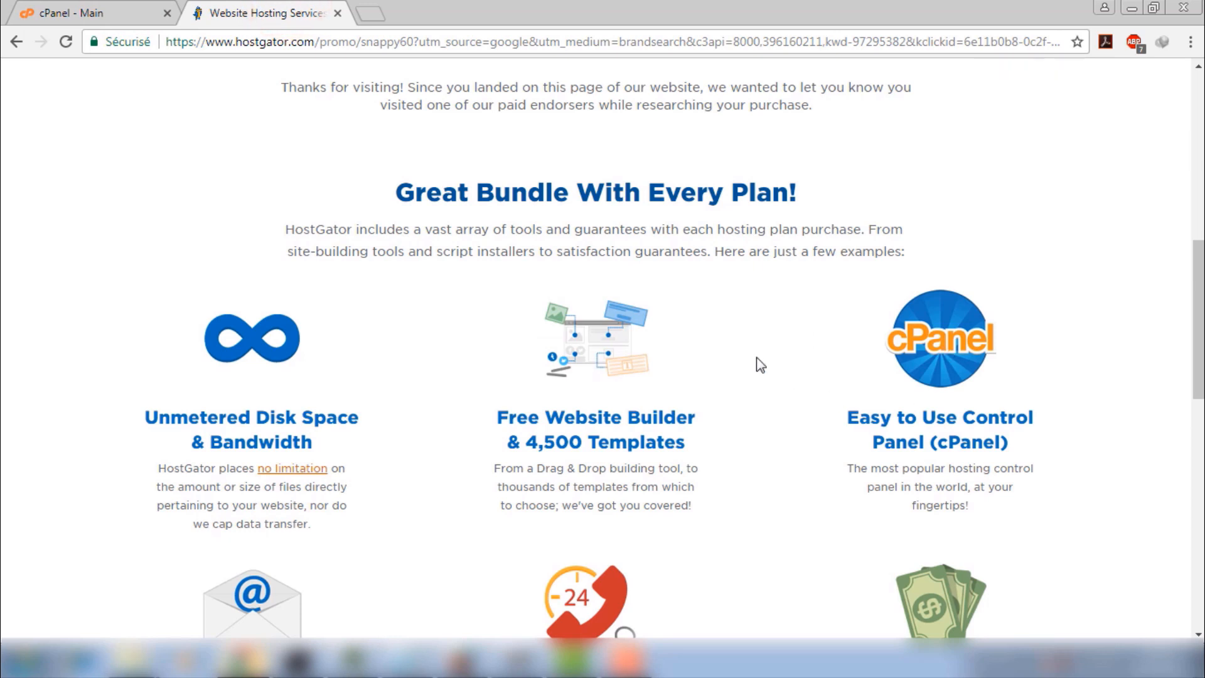
scroll(447, 360, "up", 1)
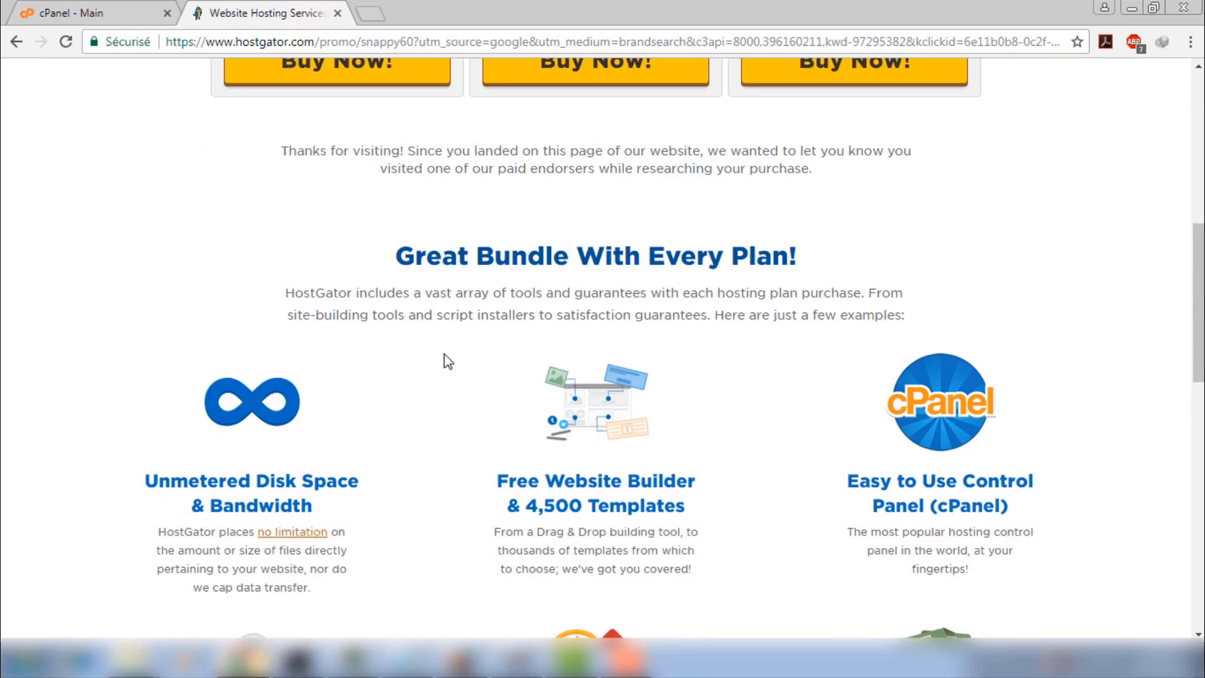
scroll(447, 361, "up", 9)
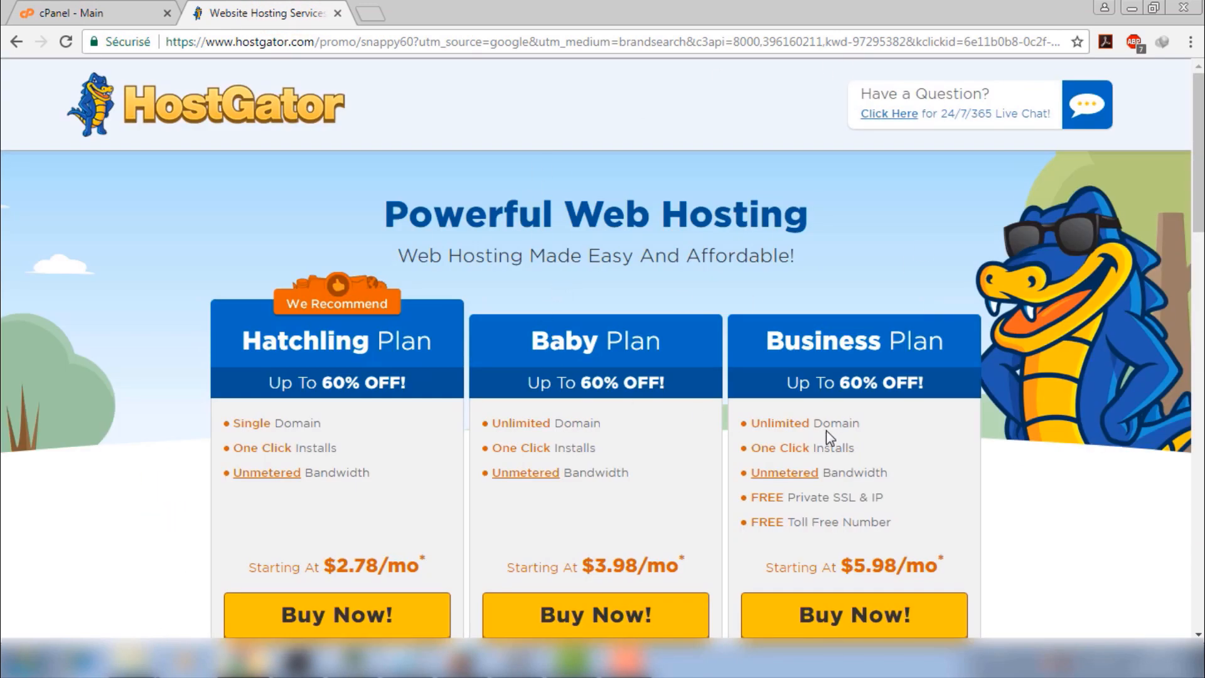
Start a Business plan order and clear the partly typed 'facebo' domain
left_click(829, 618)
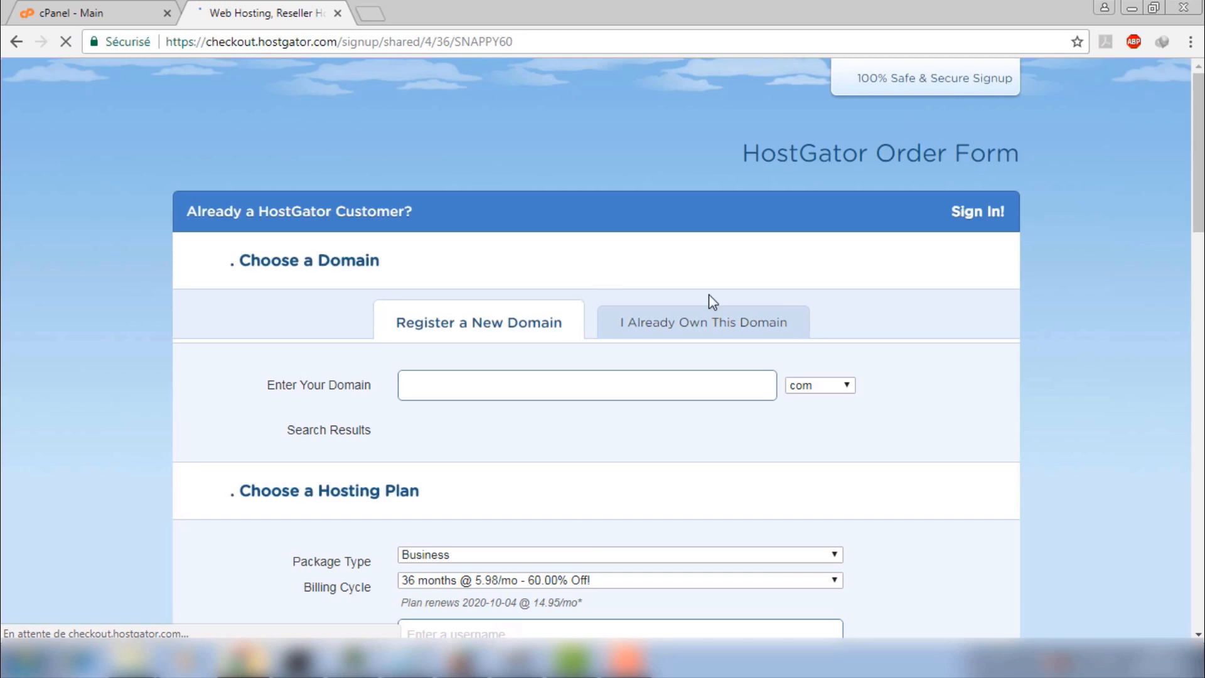
scroll(931, 322, "down", 1)
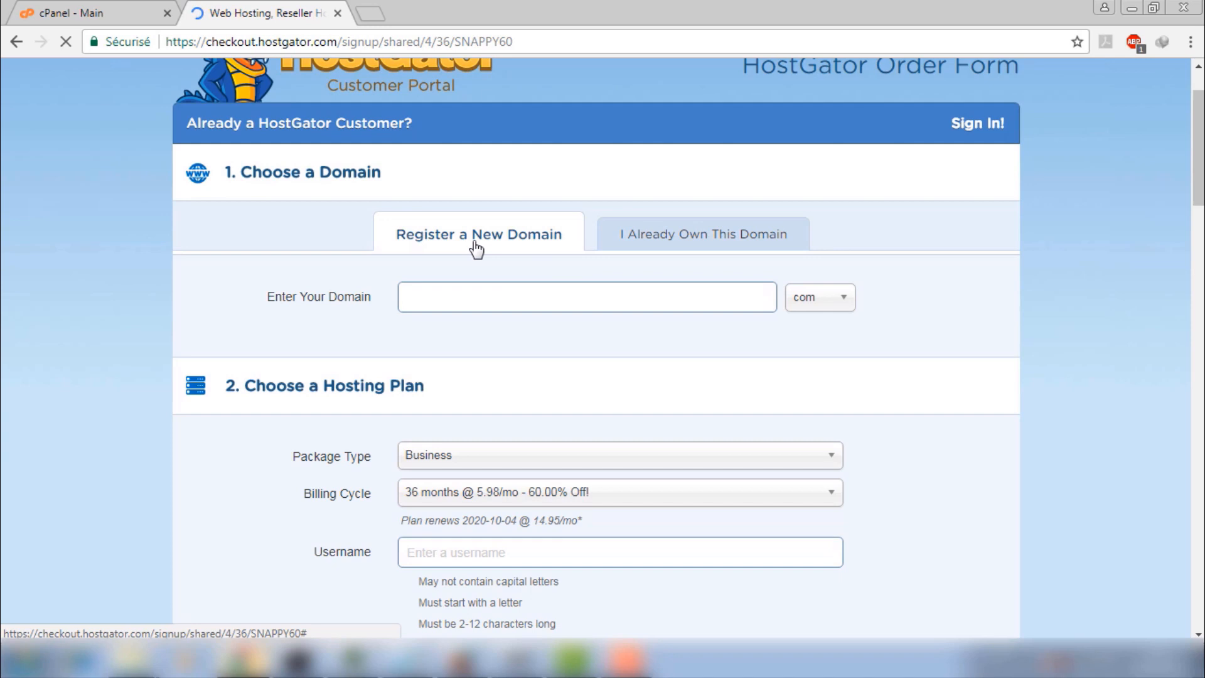
left_click(503, 288)
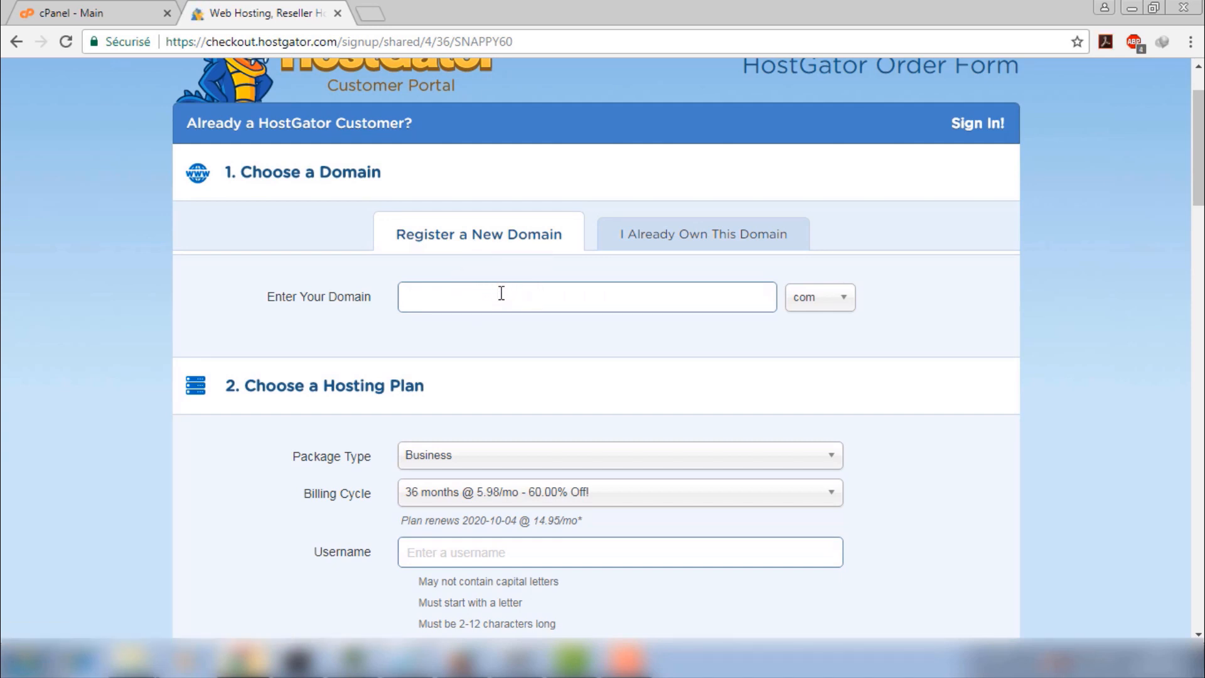
type("facebook")
double_click(501, 293)
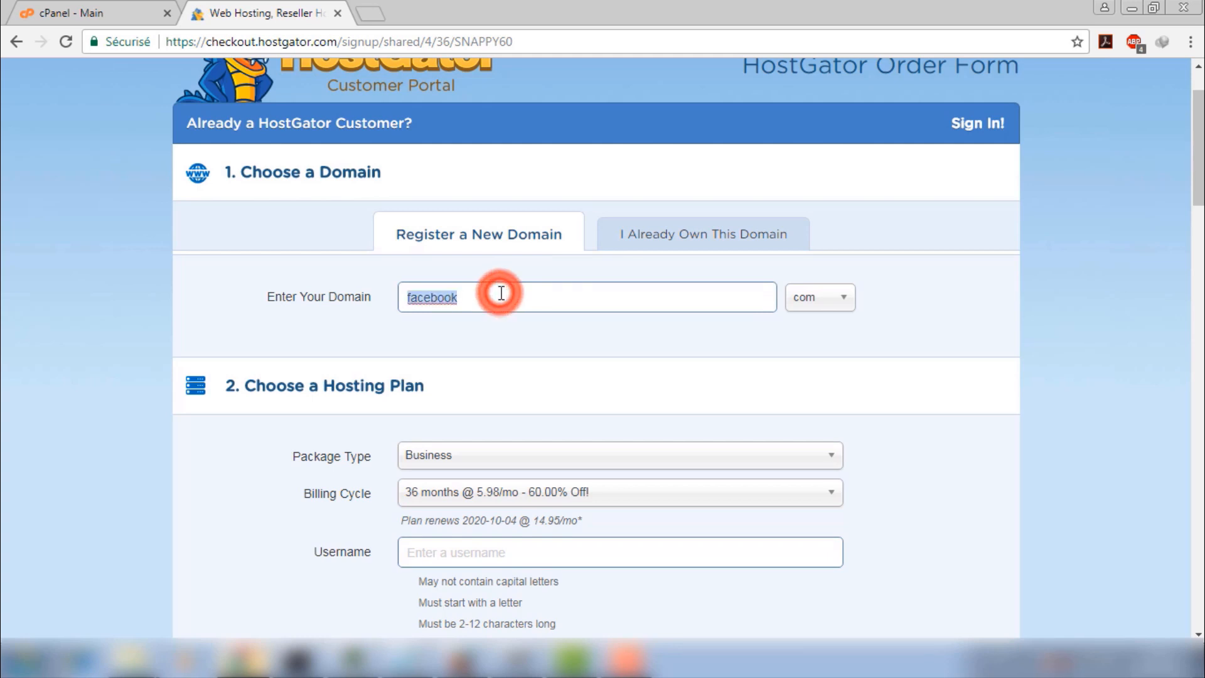
key("BackSpace")
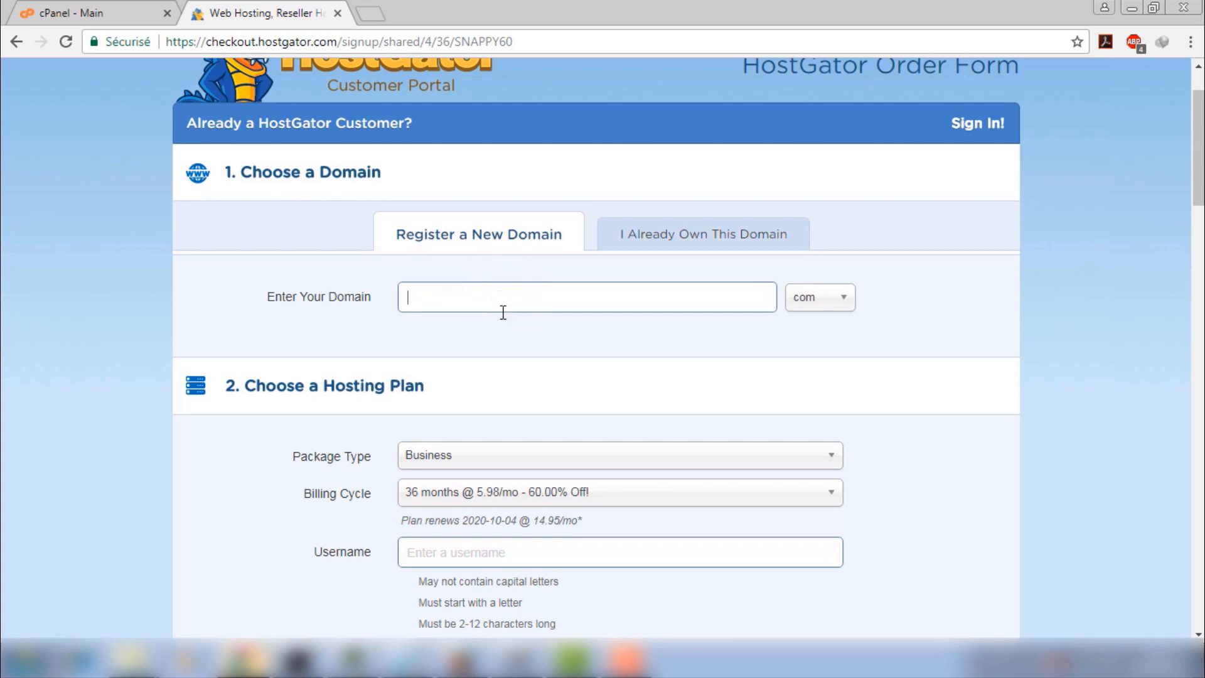
Enter 'facebook' as the domain name
left_click(490, 339)
left_click(655, 290)
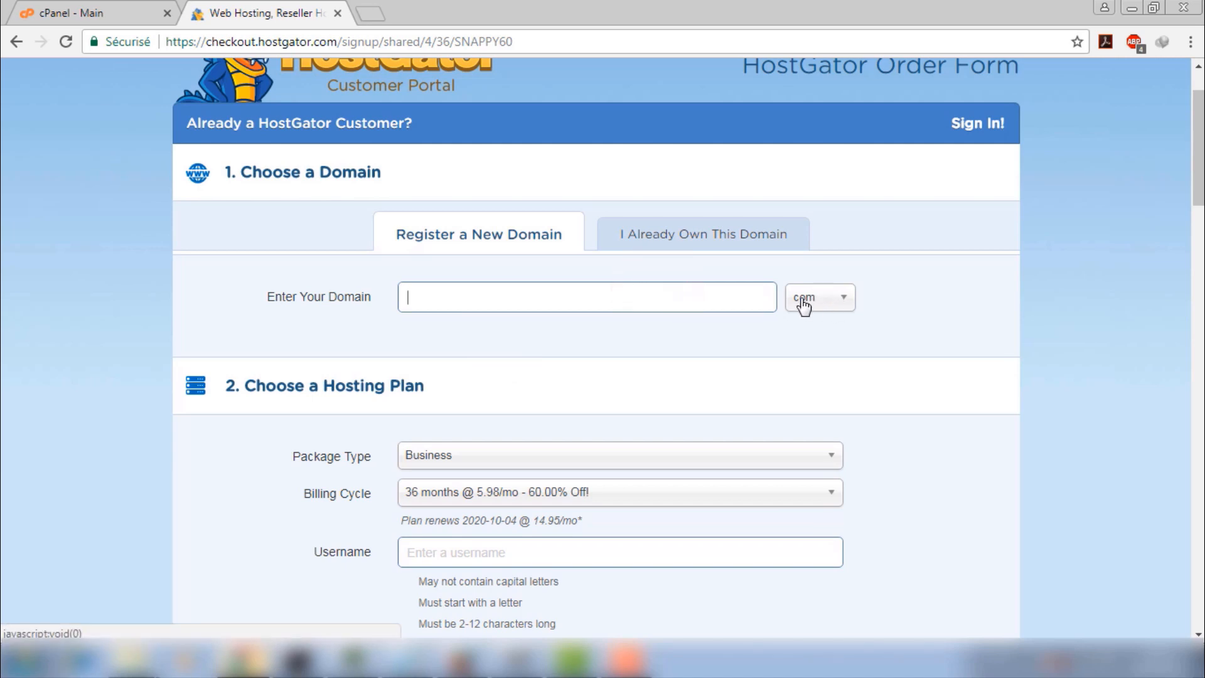
left_click(622, 283)
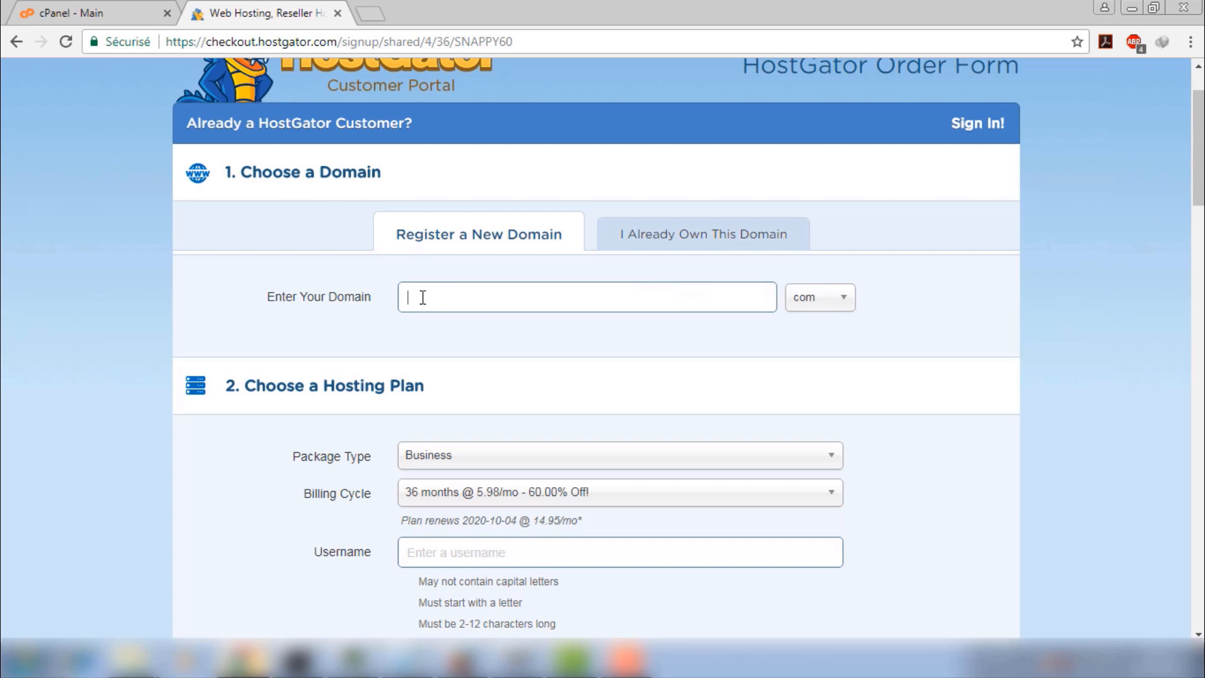
type("facebook")
Set the extension to .site and review the results, all unavailable
left_click(833, 304)
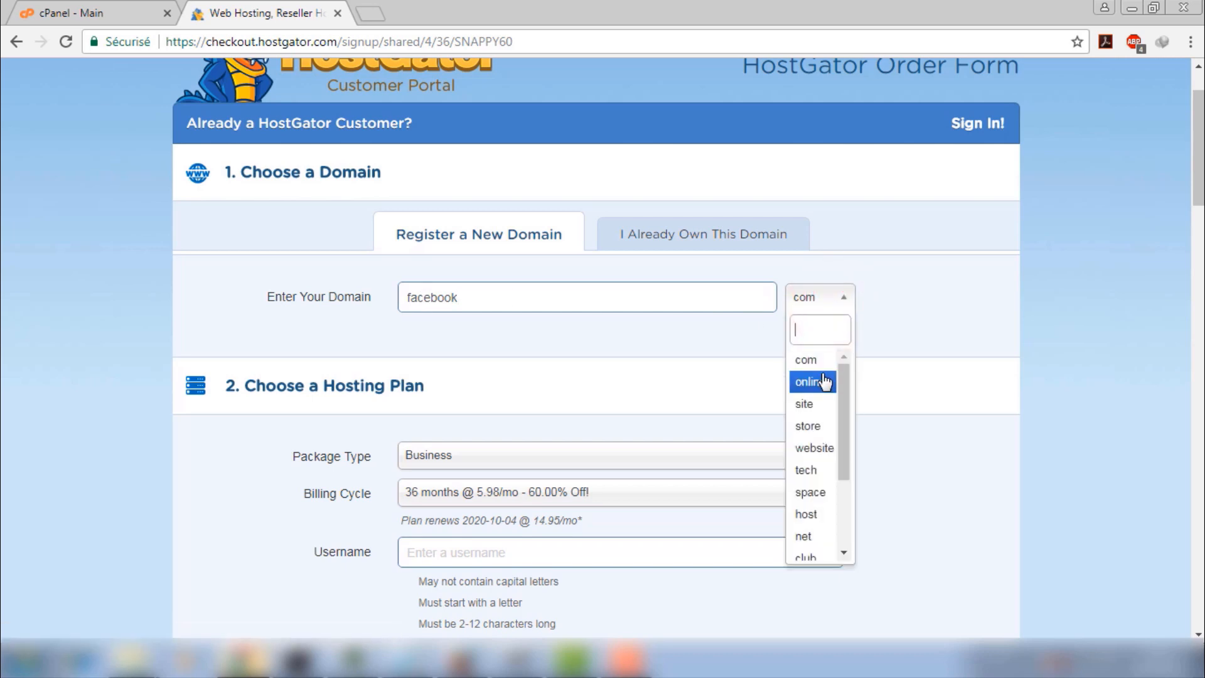
left_click(819, 382)
left_click(833, 305)
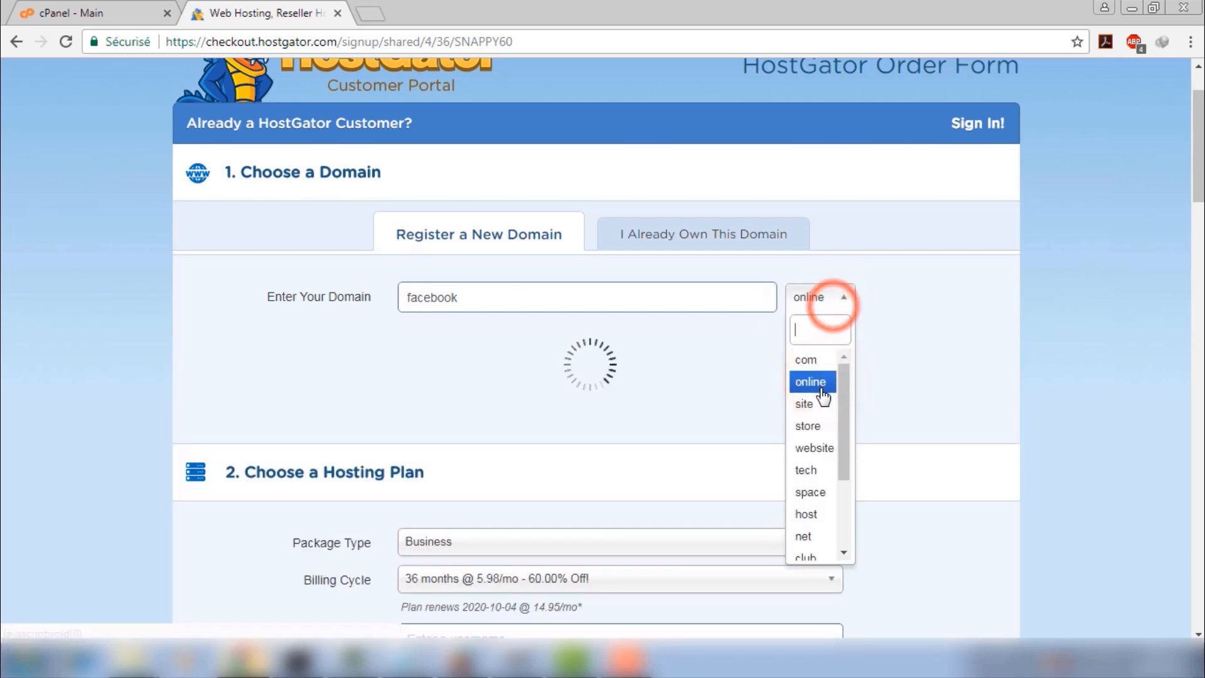
left_click(822, 404)
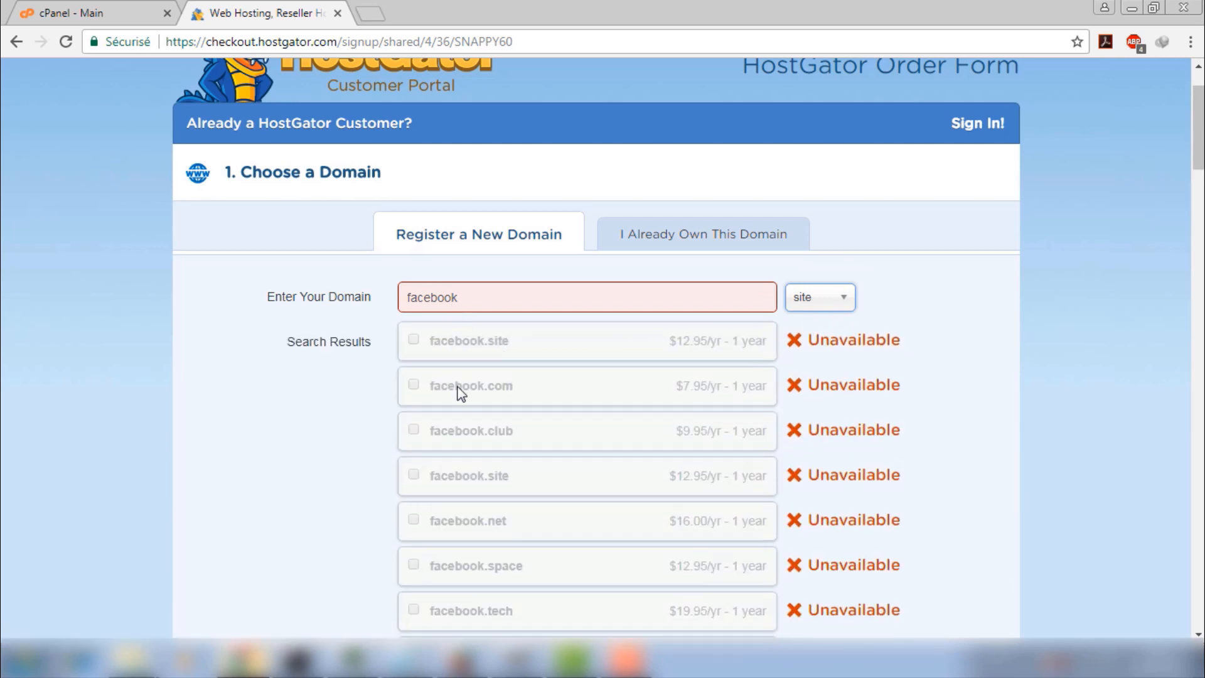
scroll(762, 381, "down", 5)
scroll(762, 381, "up", 6)
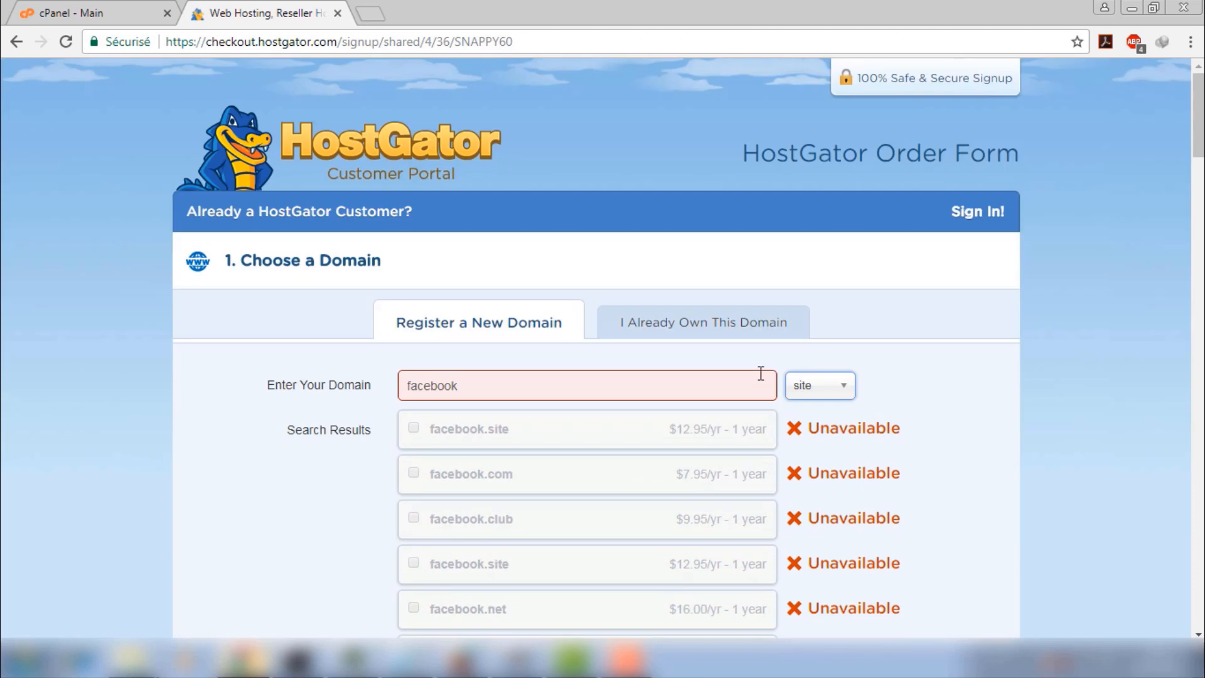
scroll(532, 433, "down", 3)
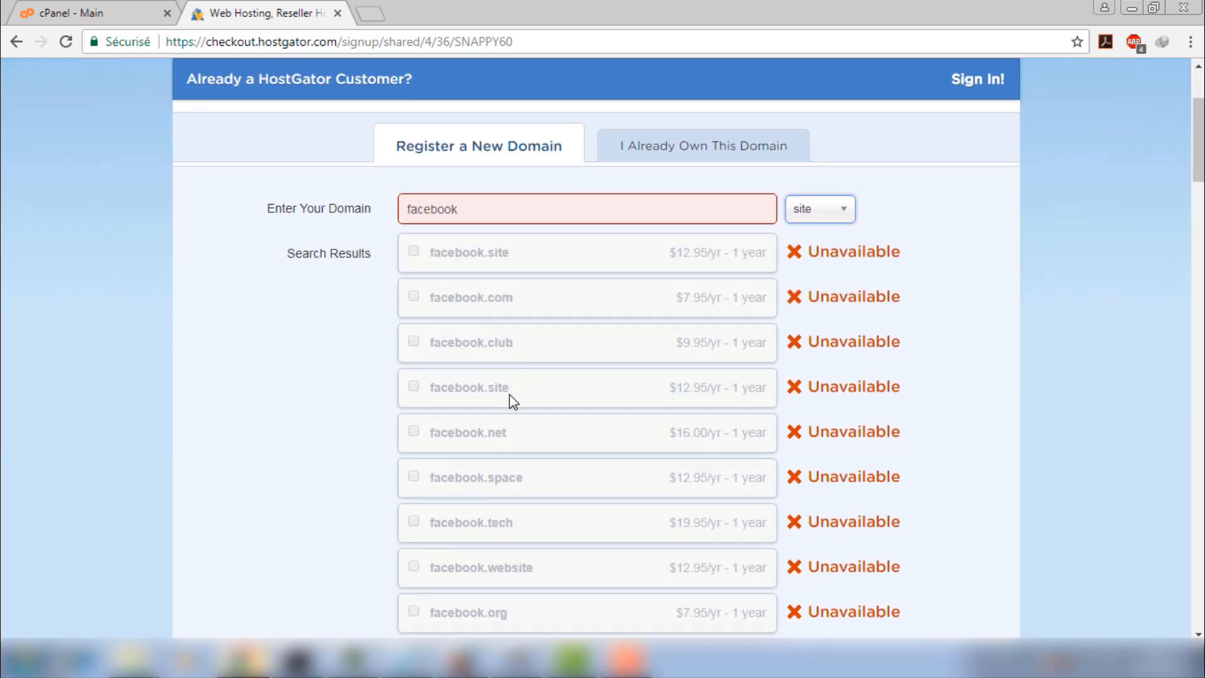
scroll(526, 396, "up", 3)
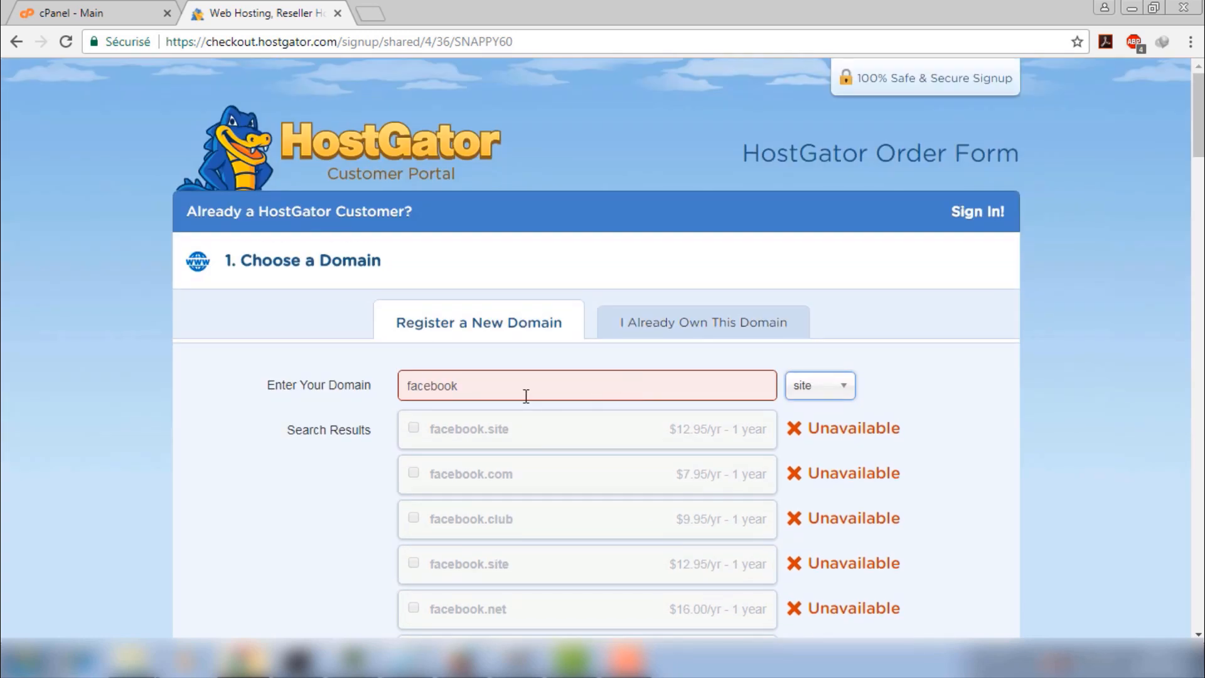
Replace facebook with dzsohba, choose .com, and review which extensions are available
double_click(491, 387)
type("dz")
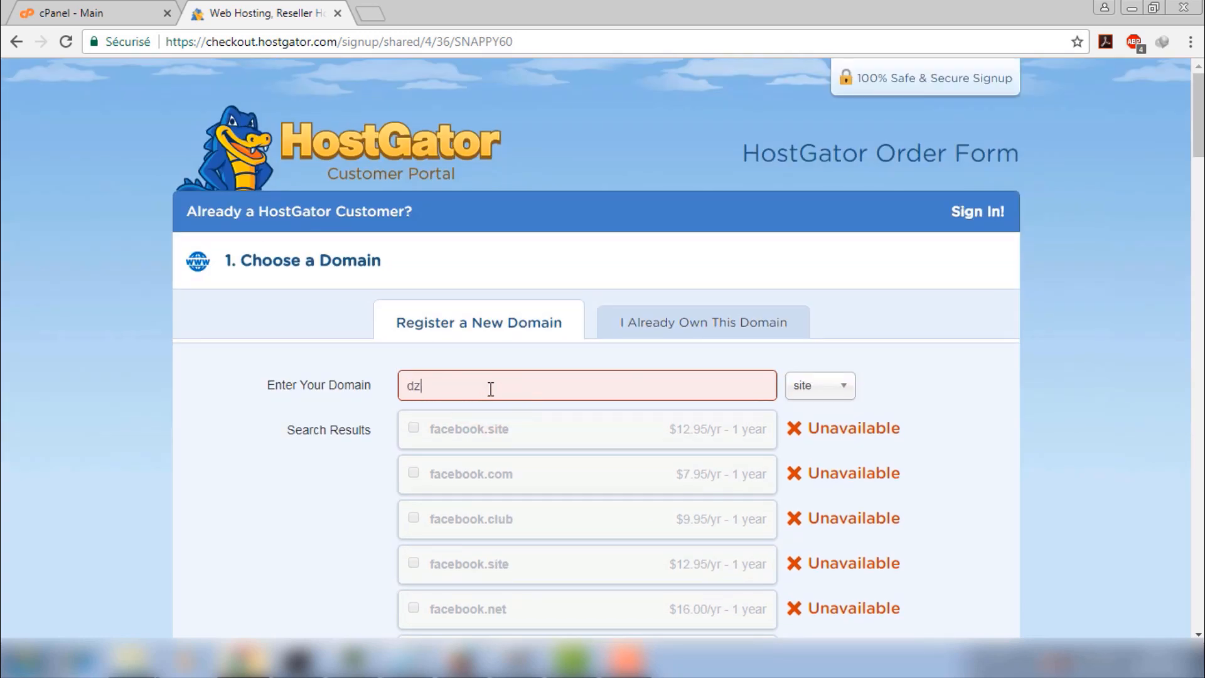
type("sohba")
left_click(837, 395)
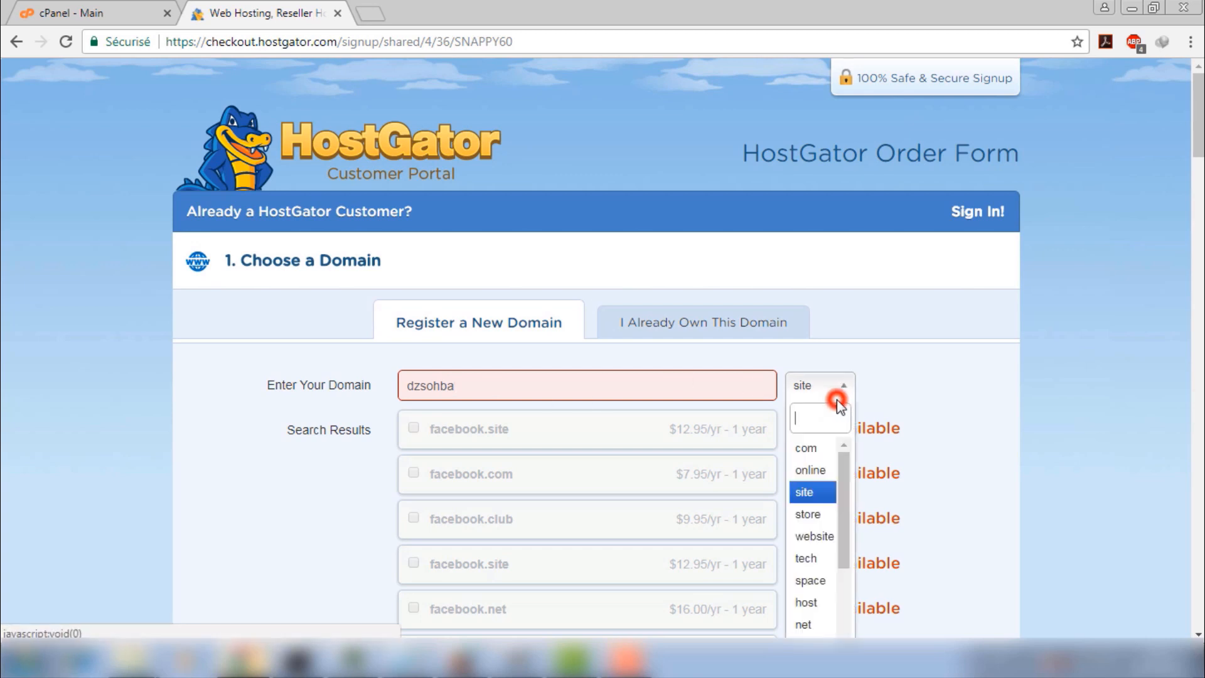
left_click(814, 443)
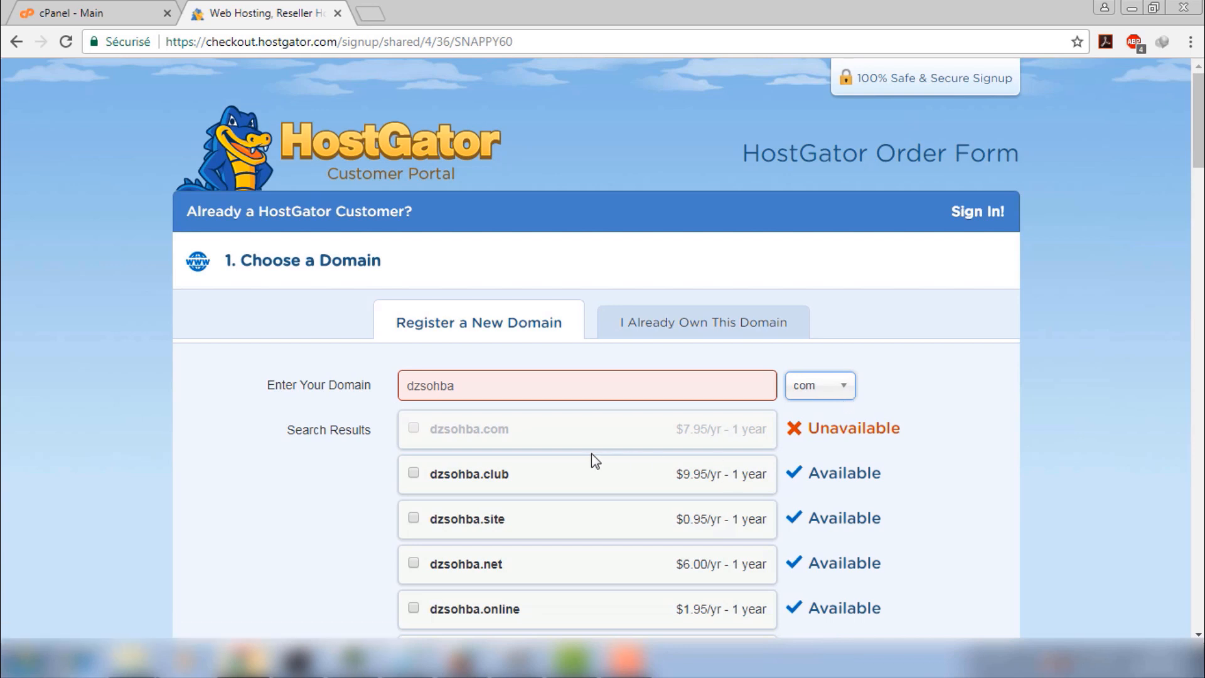
scroll(592, 454, "down", 2)
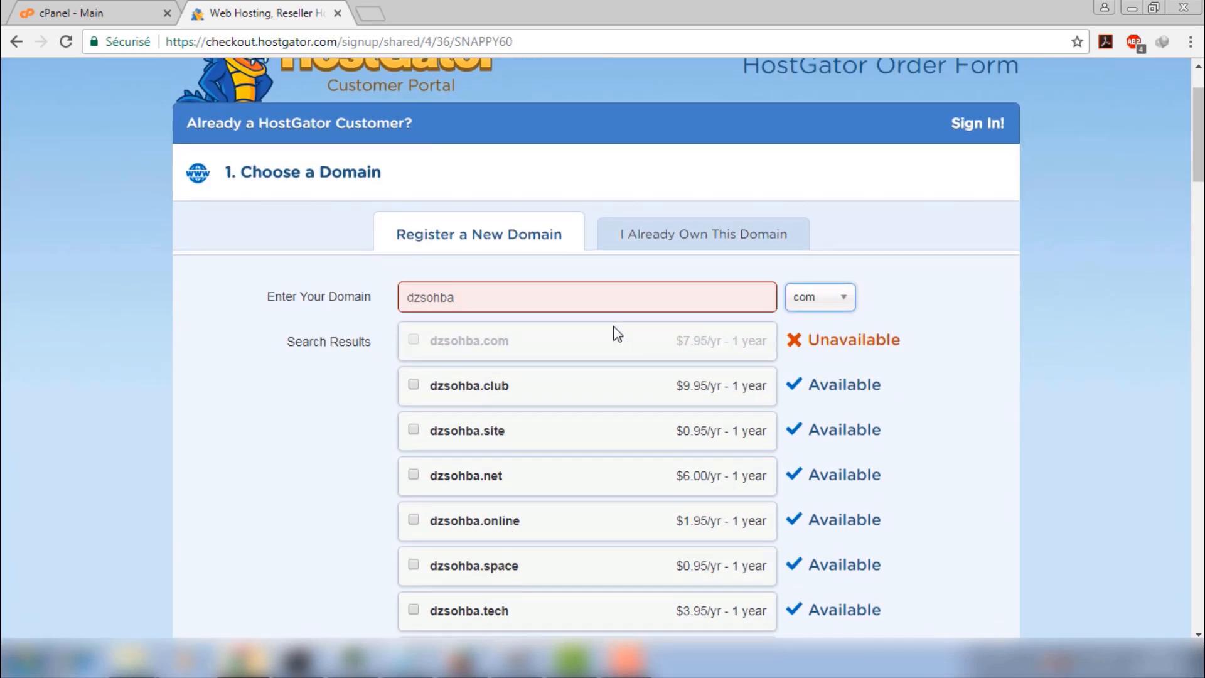
double_click(578, 299)
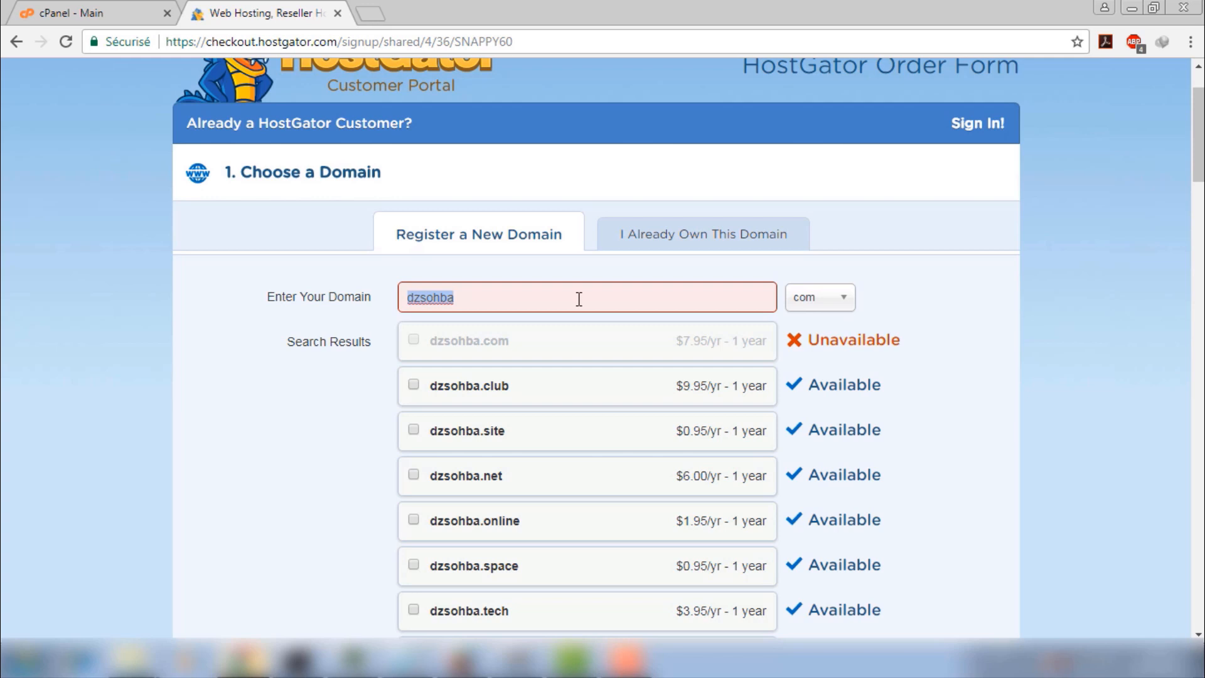
Replace dzsohba with a new domain entry 'hgfhjsvbdj?b', keeping the .com extension
key("BackSpace")
left_click(840, 298)
left_click(909, 288)
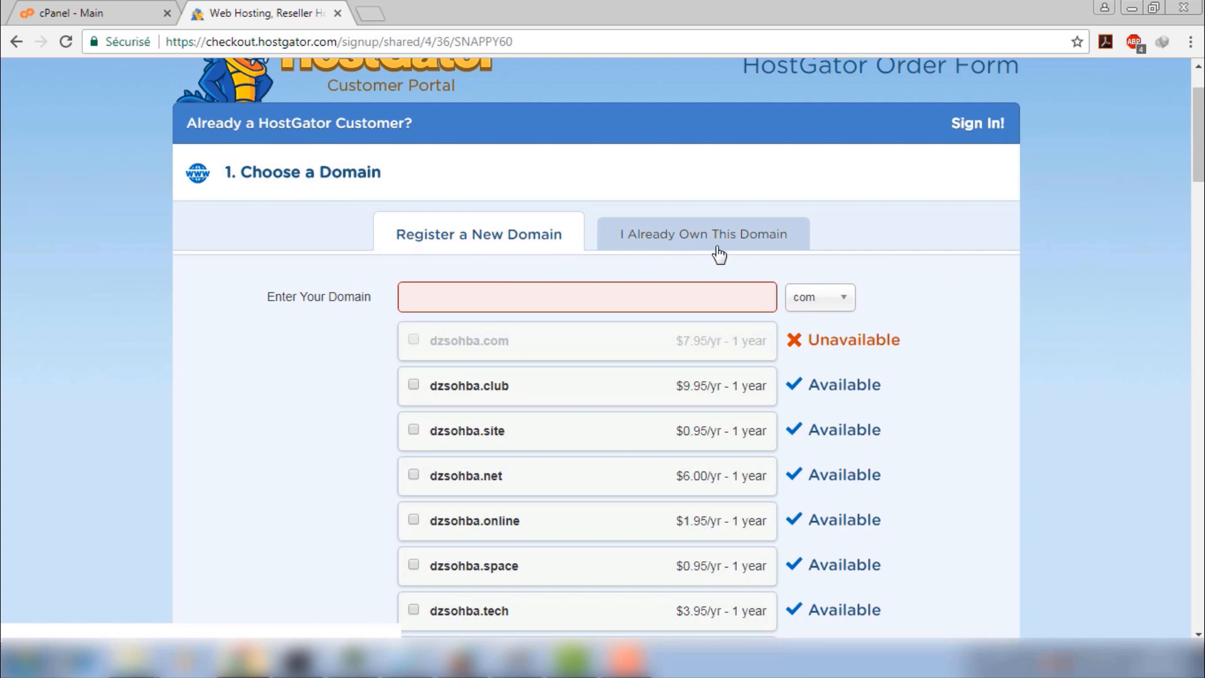
left_click(487, 300)
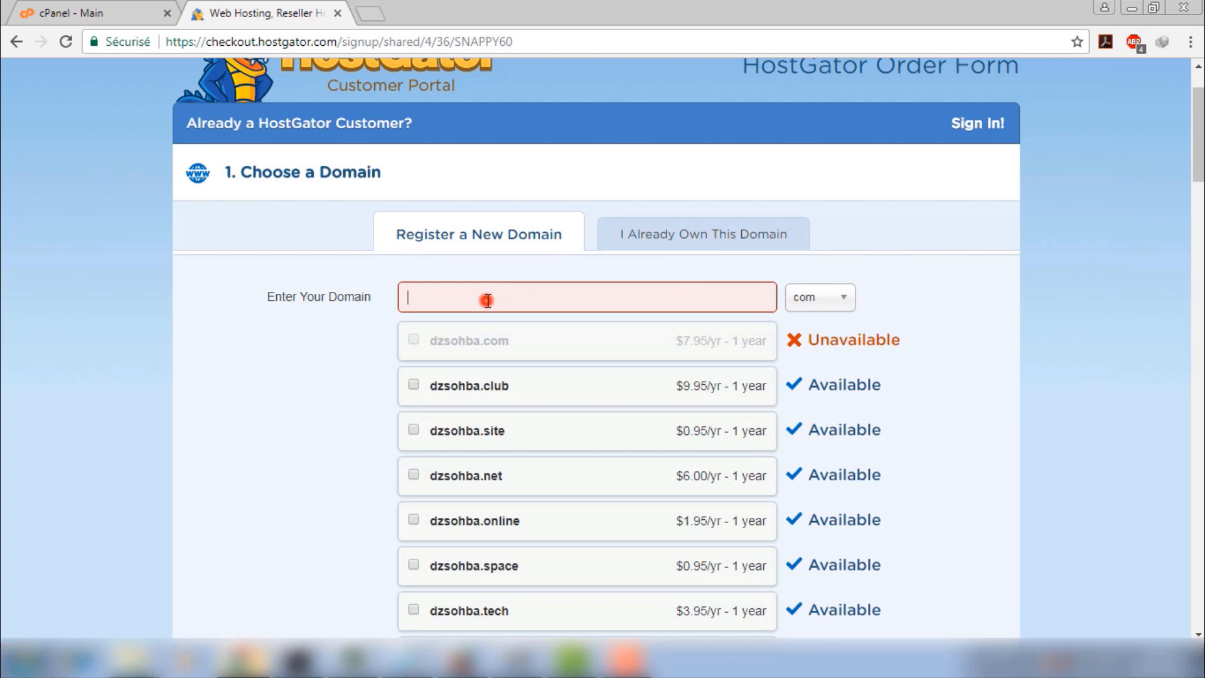
type("hgfhjsvbdj?b")
left_click(941, 277)
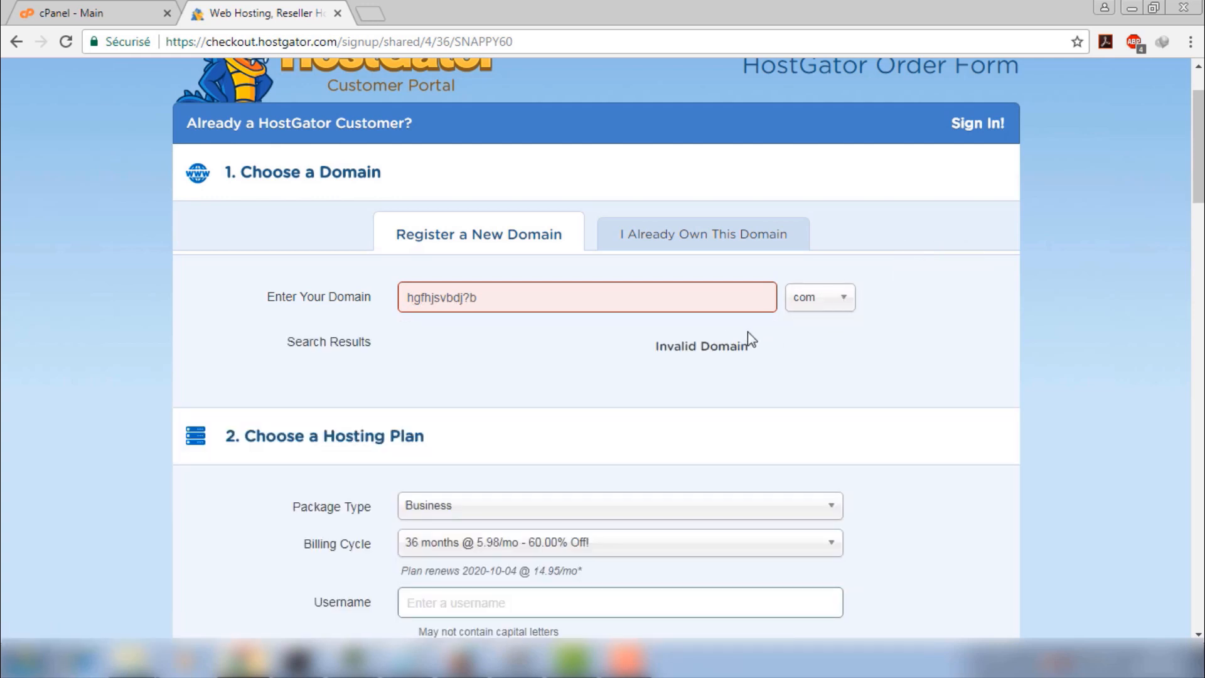
Remove the stray ? so hgfhjsvbdjb.com is added as the primary domain
left_click_drag(464, 298, 536, 298)
left_click(470, 298)
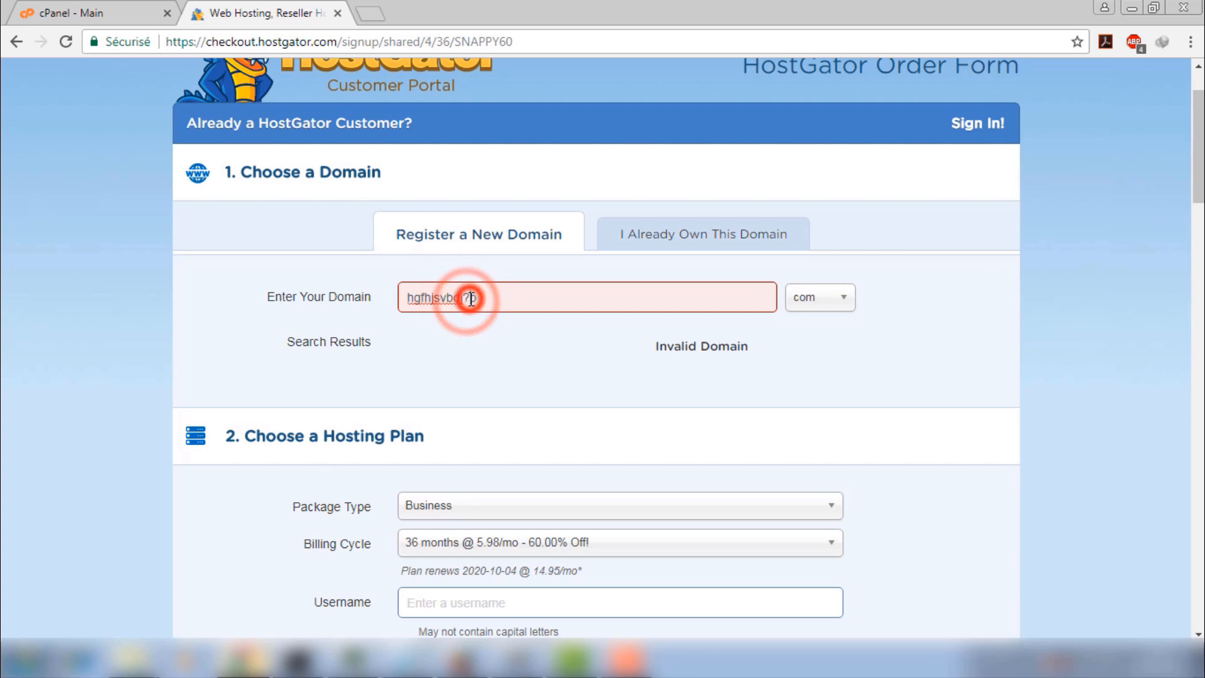
left_click_drag(472, 299, 465, 298)
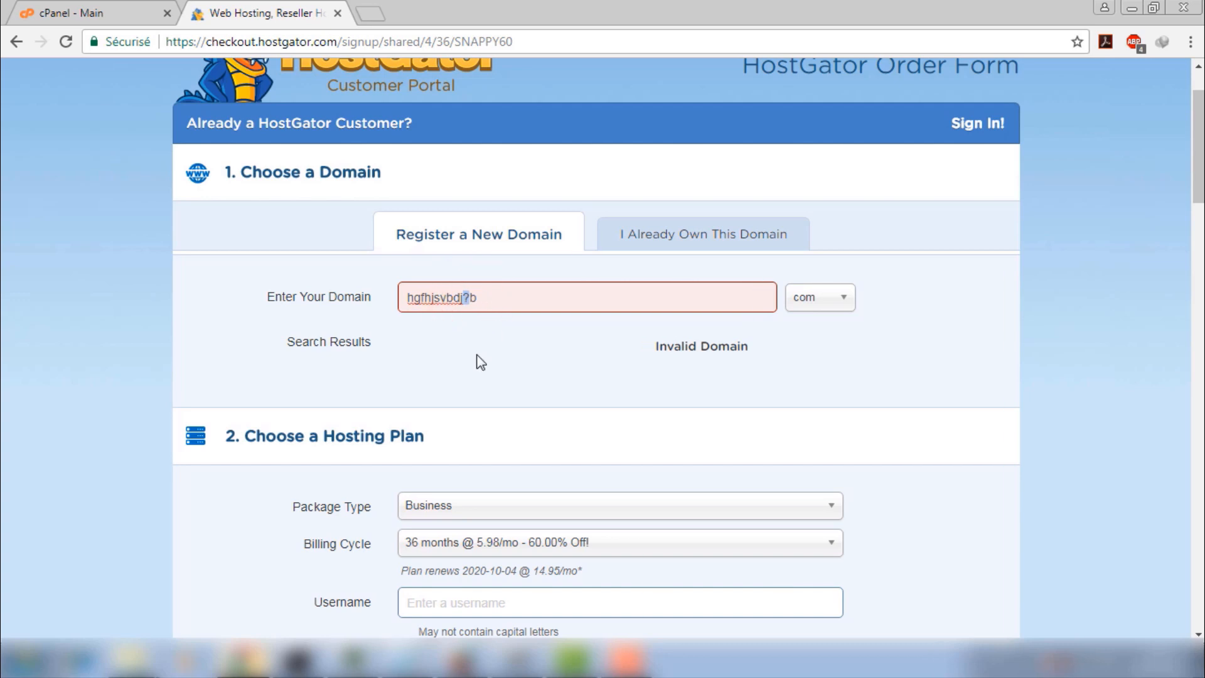
key("BackSpace")
left_click(929, 330)
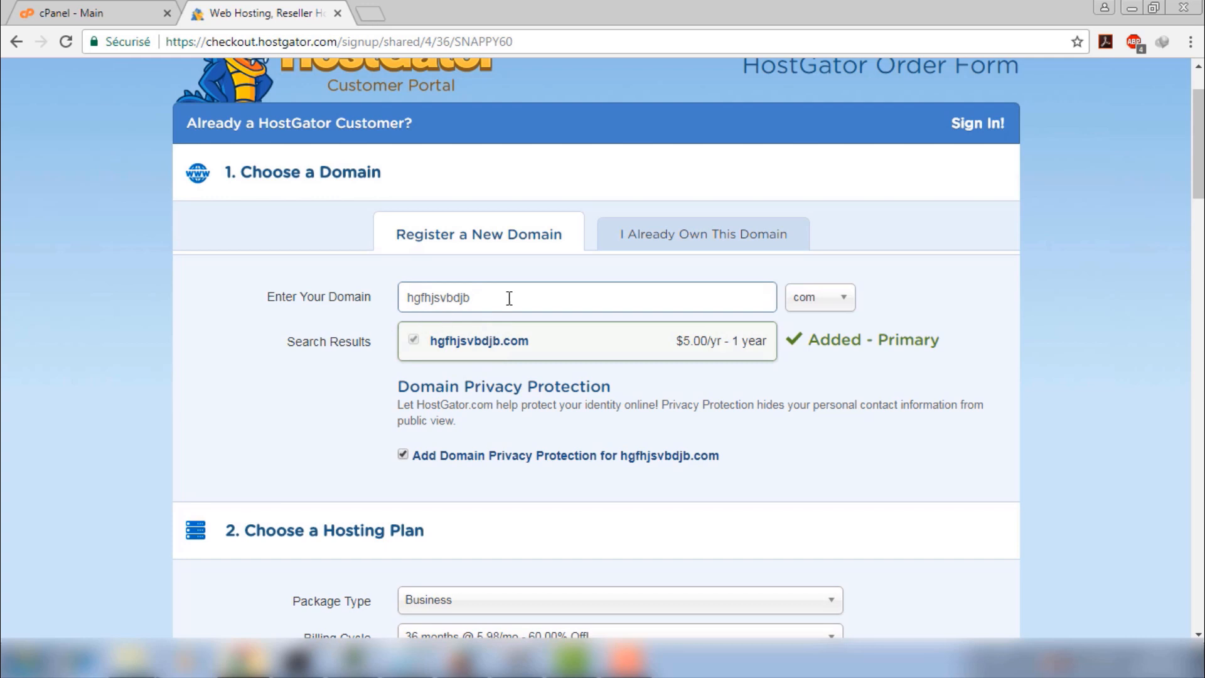
Expand the domain search results and scroll through the other available extensions
left_click_drag(509, 297, 331, 325)
left_click(239, 357)
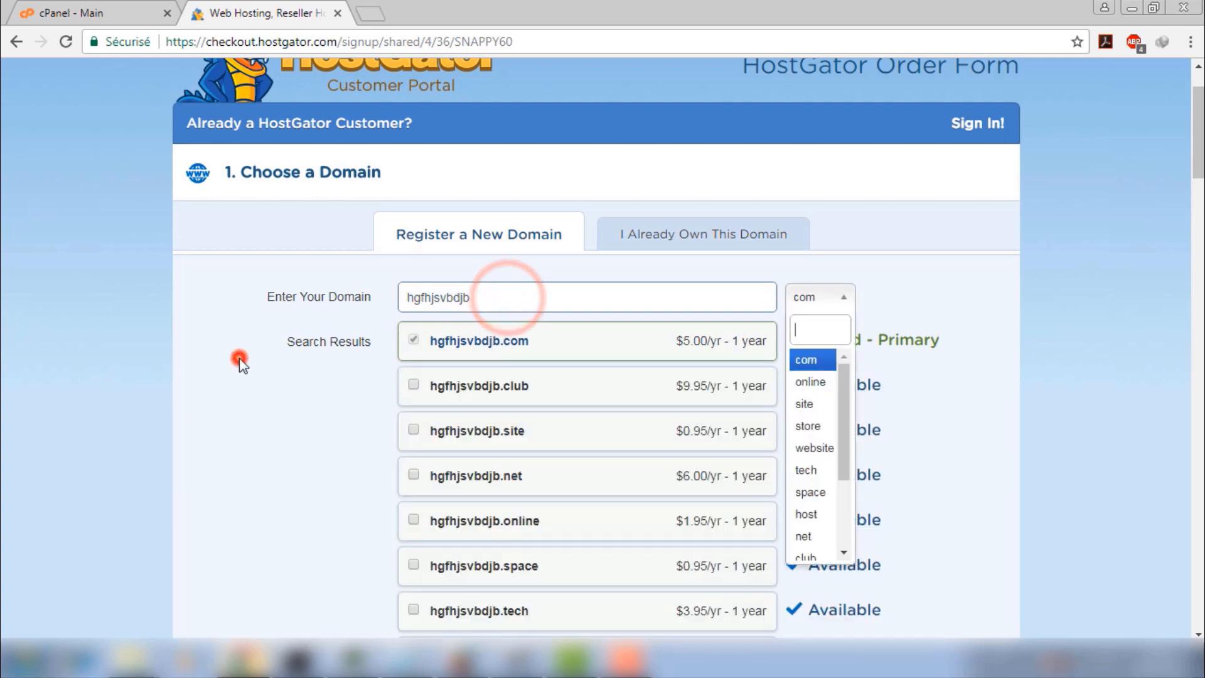
scroll(241, 344, "down", 1)
scroll(241, 353, "down", 10)
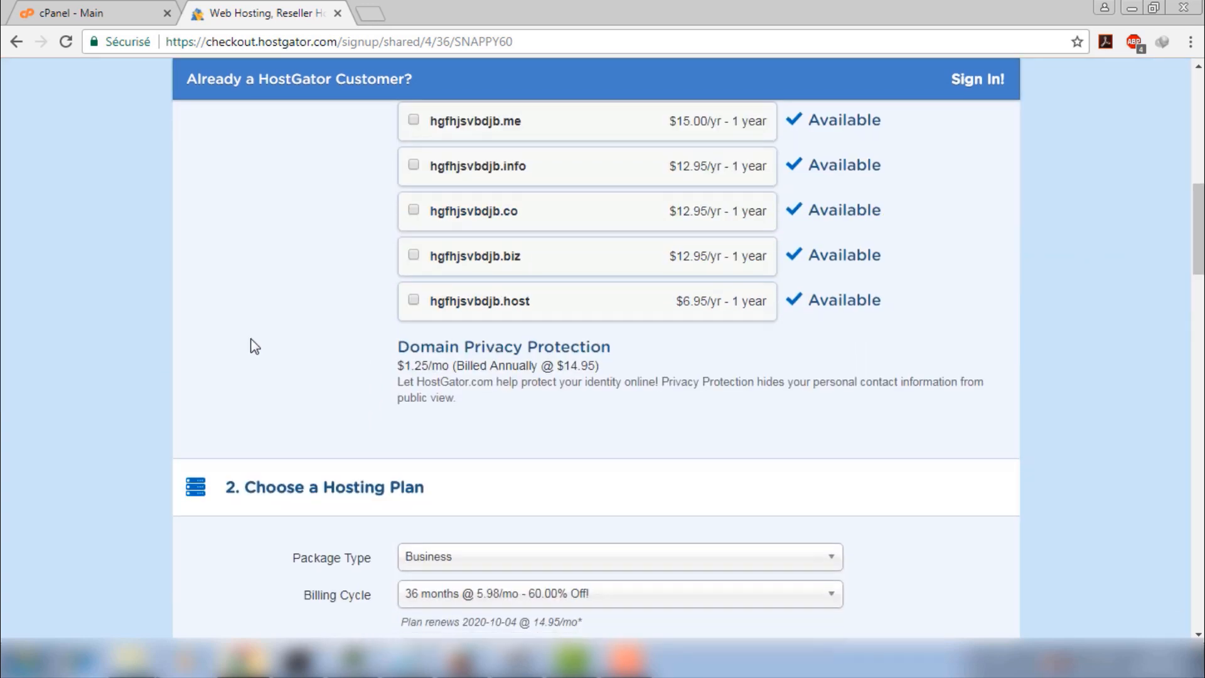
Keep Business as the package type and 36 months as the billing cycle
left_click(449, 305)
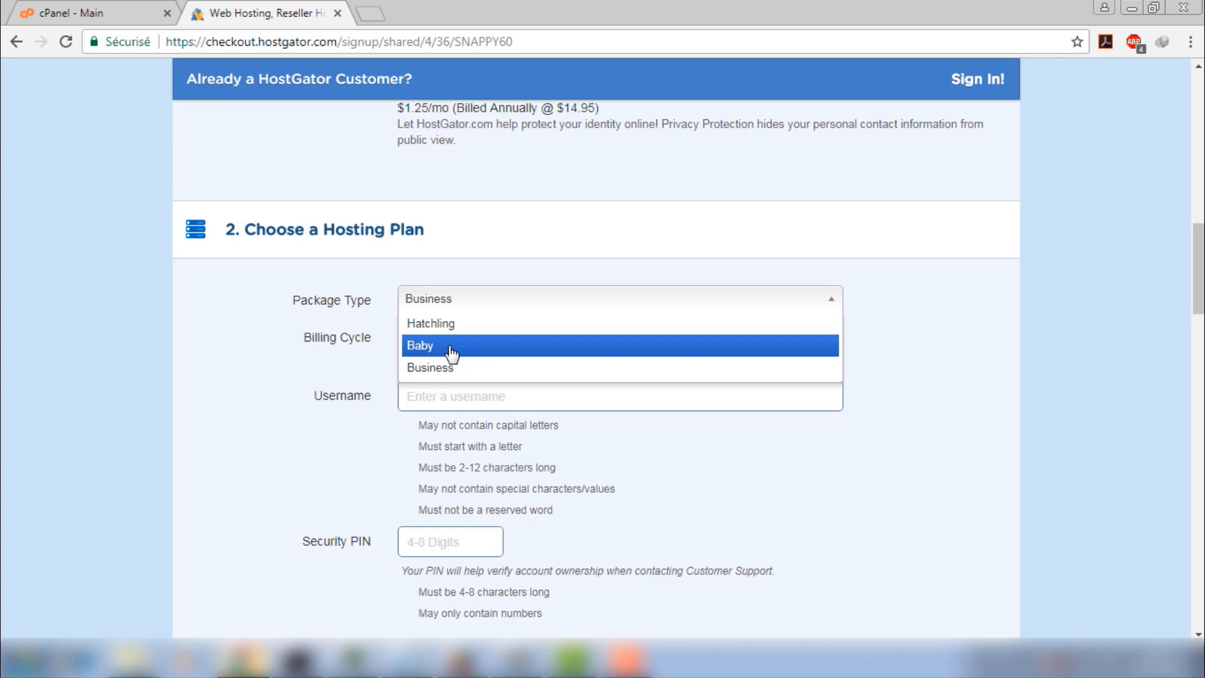
left_click(165, 306)
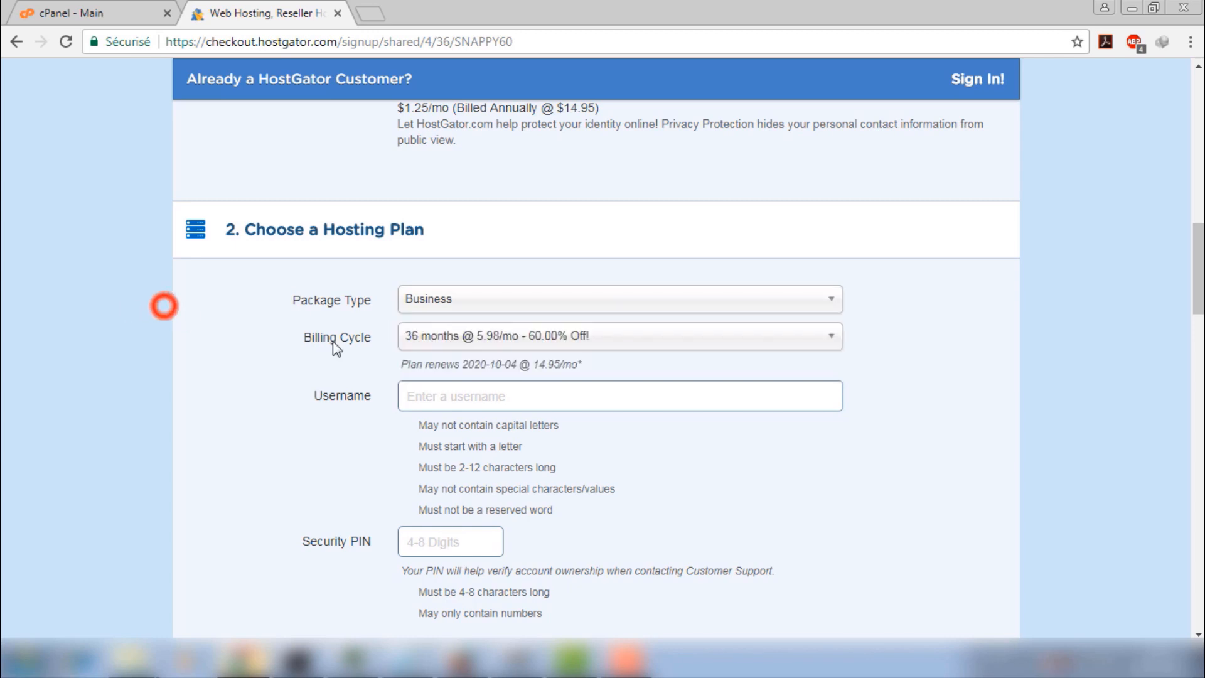
left_click(519, 346)
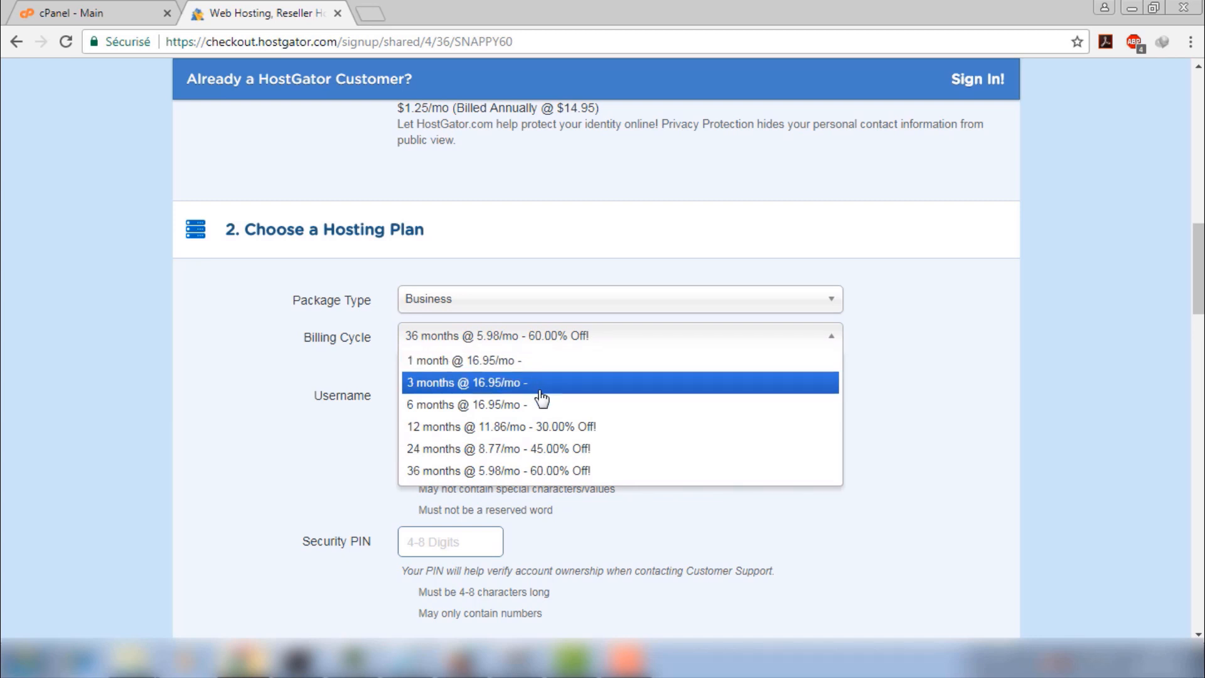
left_click(540, 471)
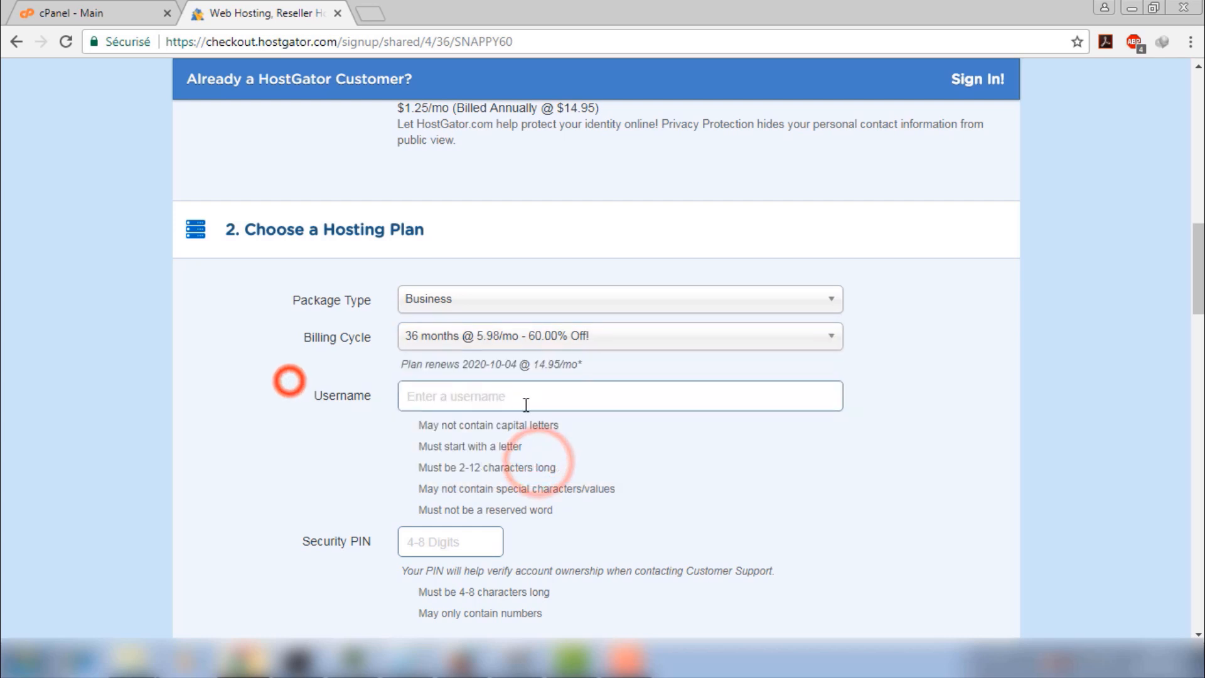
Bring up the Username and Security PIN fields, leaving them empty
scroll(527, 403, "down", 3)
left_click(552, 220)
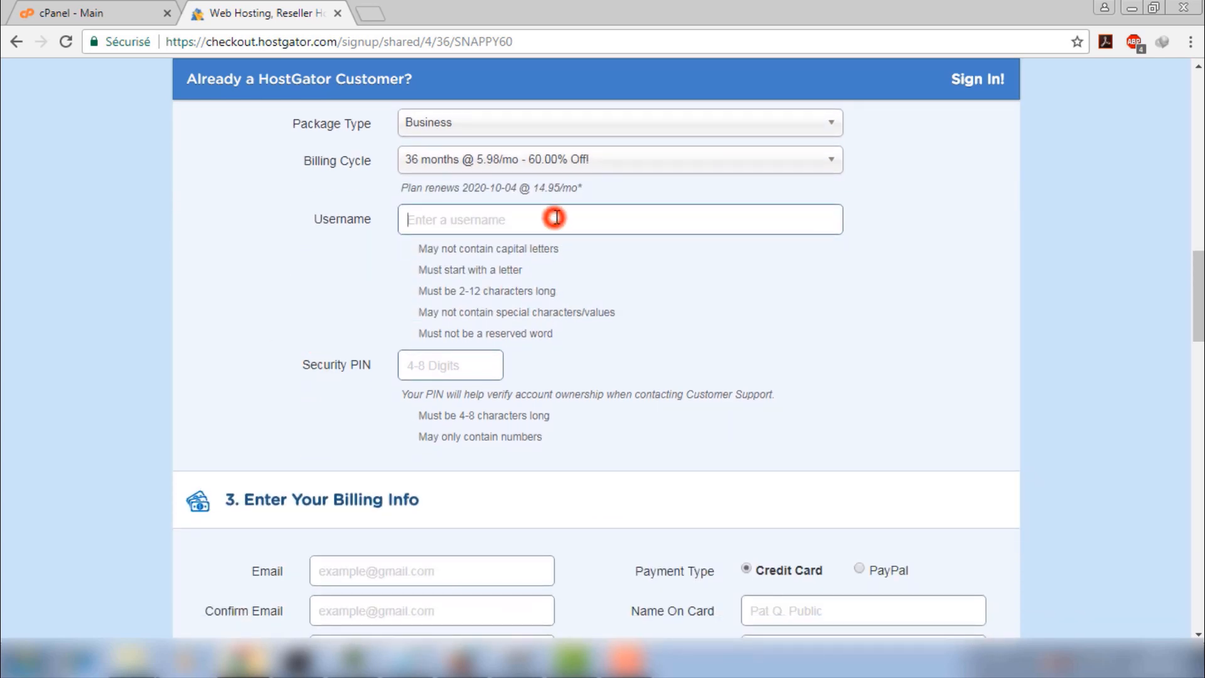
left_click(447, 366)
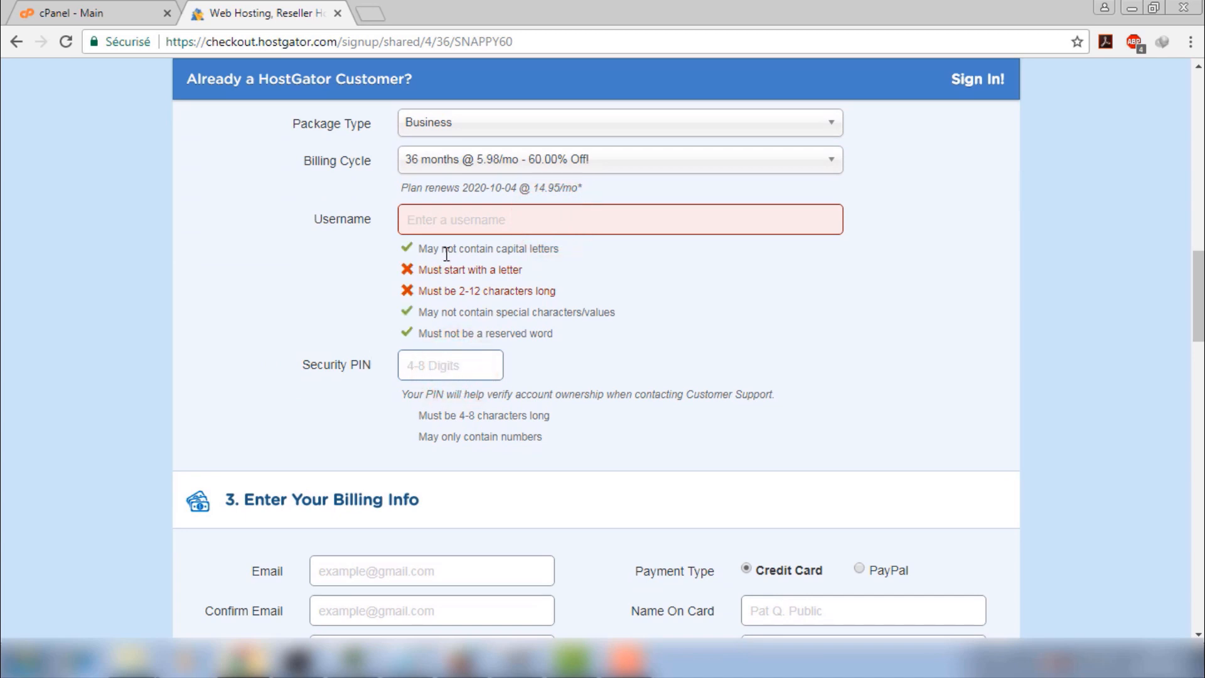
left_click(419, 369)
In billing info, focus Email and toggle payment type from PayPal back to Credit Card
scroll(254, 255, "down", 1)
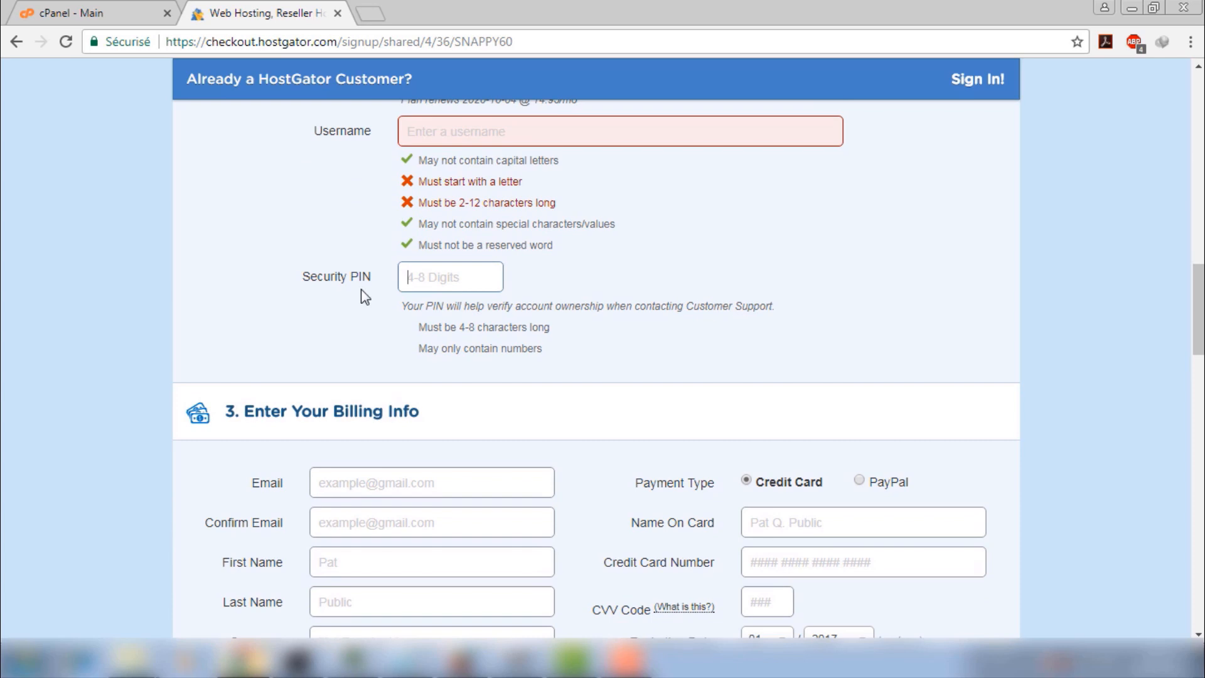
scroll(362, 290, "down", 3)
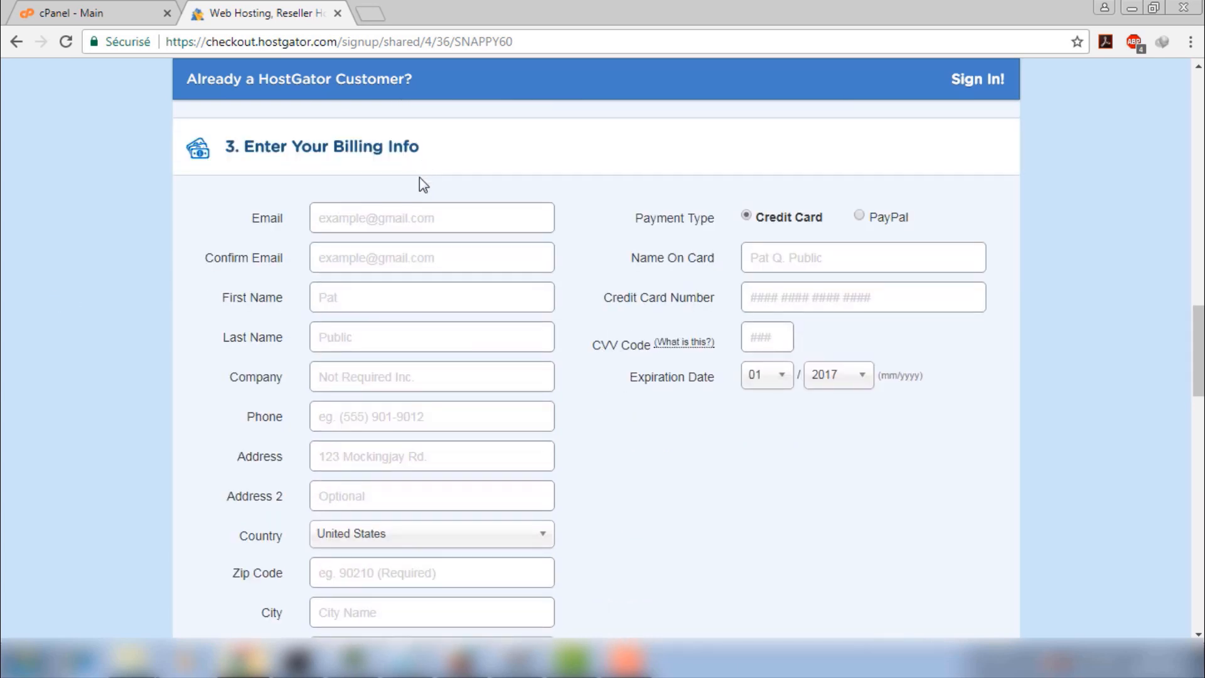
left_click(384, 221)
left_click(863, 215)
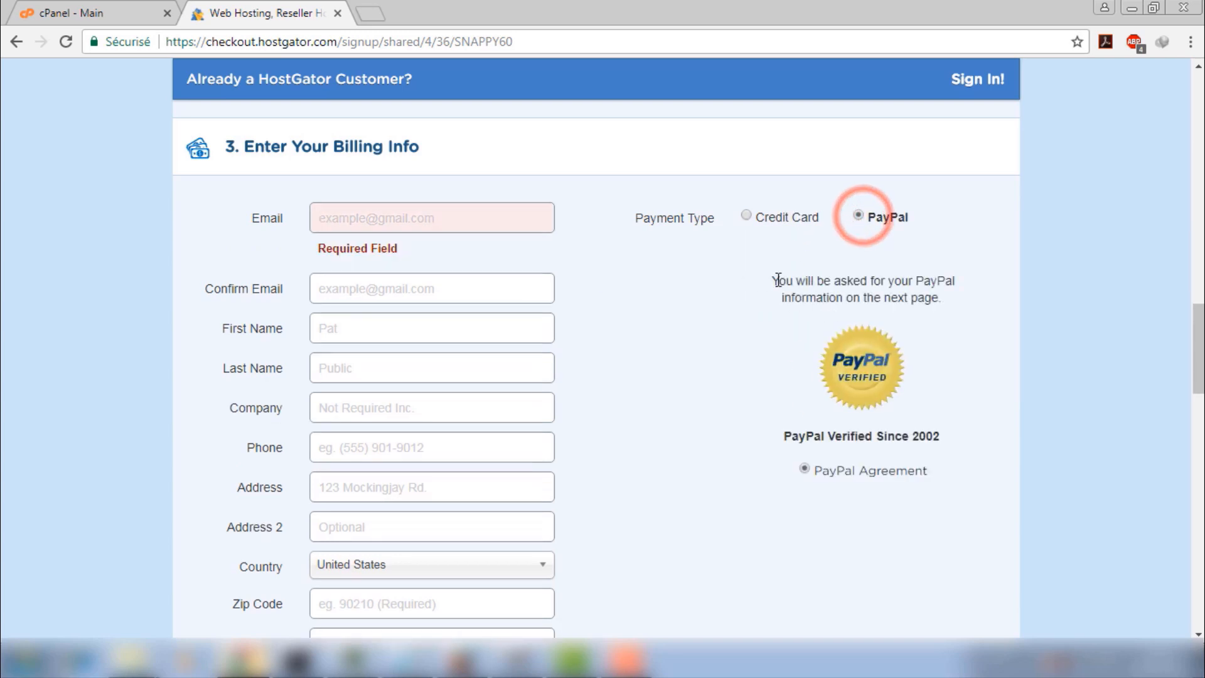
scroll(773, 395, "down", 3)
scroll(767, 366, "up", 3)
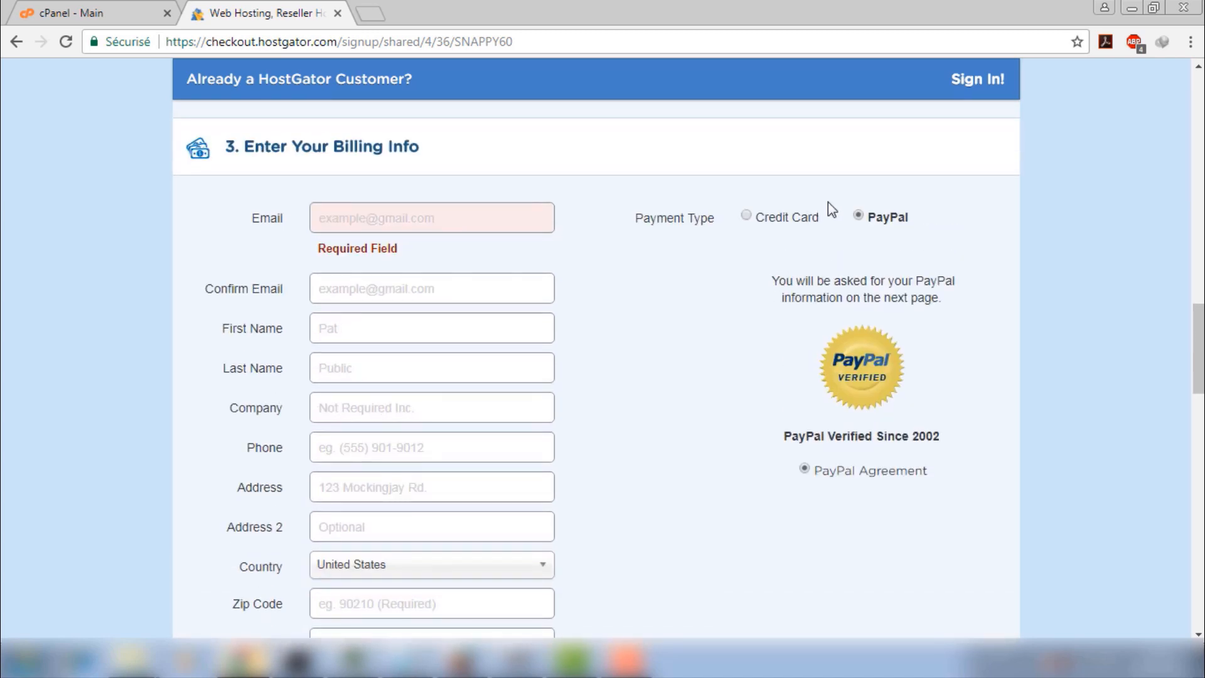
left_click(746, 215)
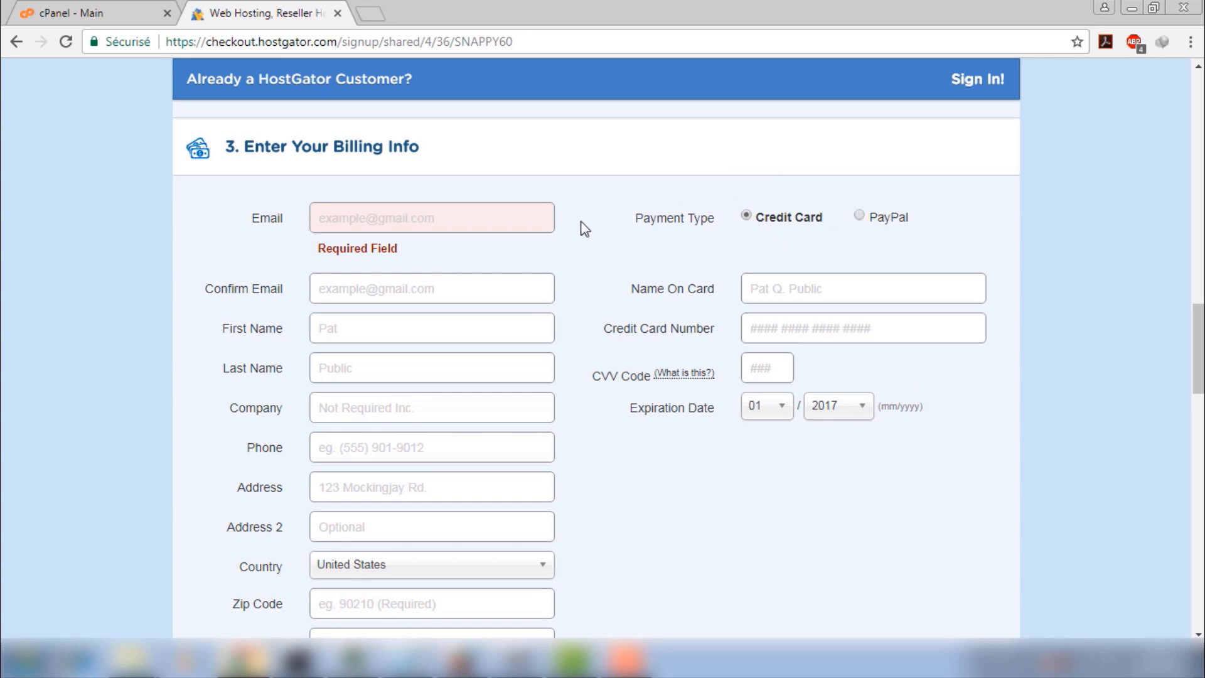
Toggle the SiteLock add-on off and back on, then scroll down to the coupon code
scroll(584, 236, "down", 6)
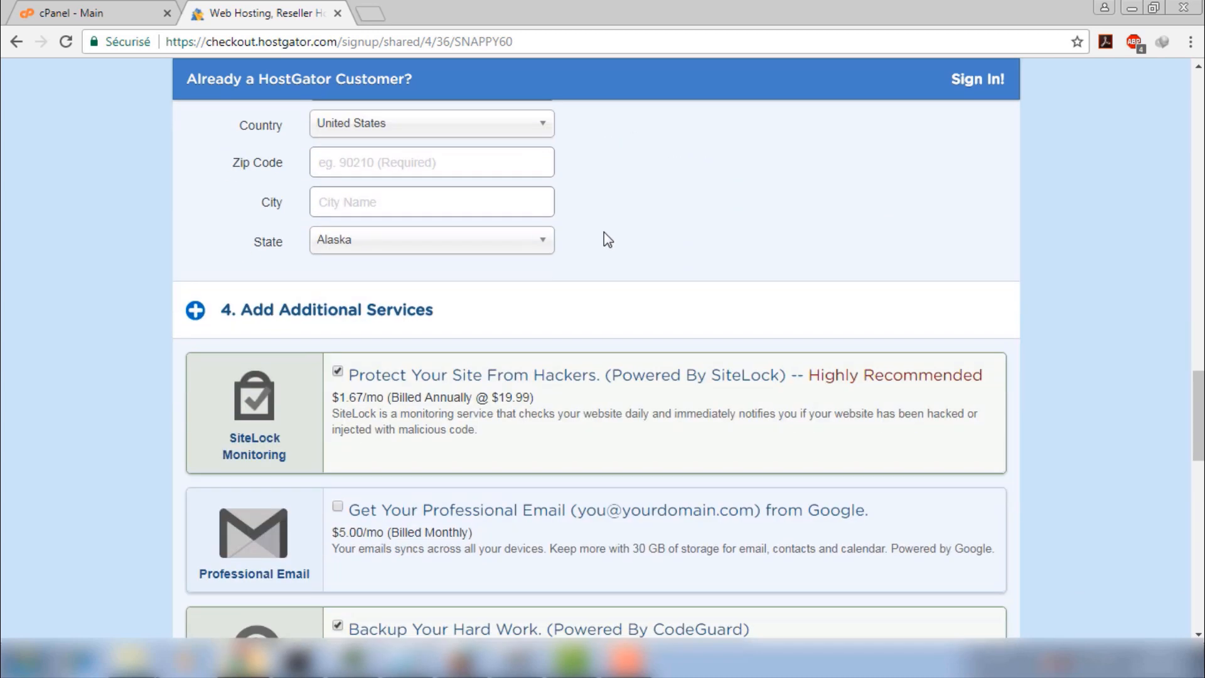
scroll(489, 236, "down", 1)
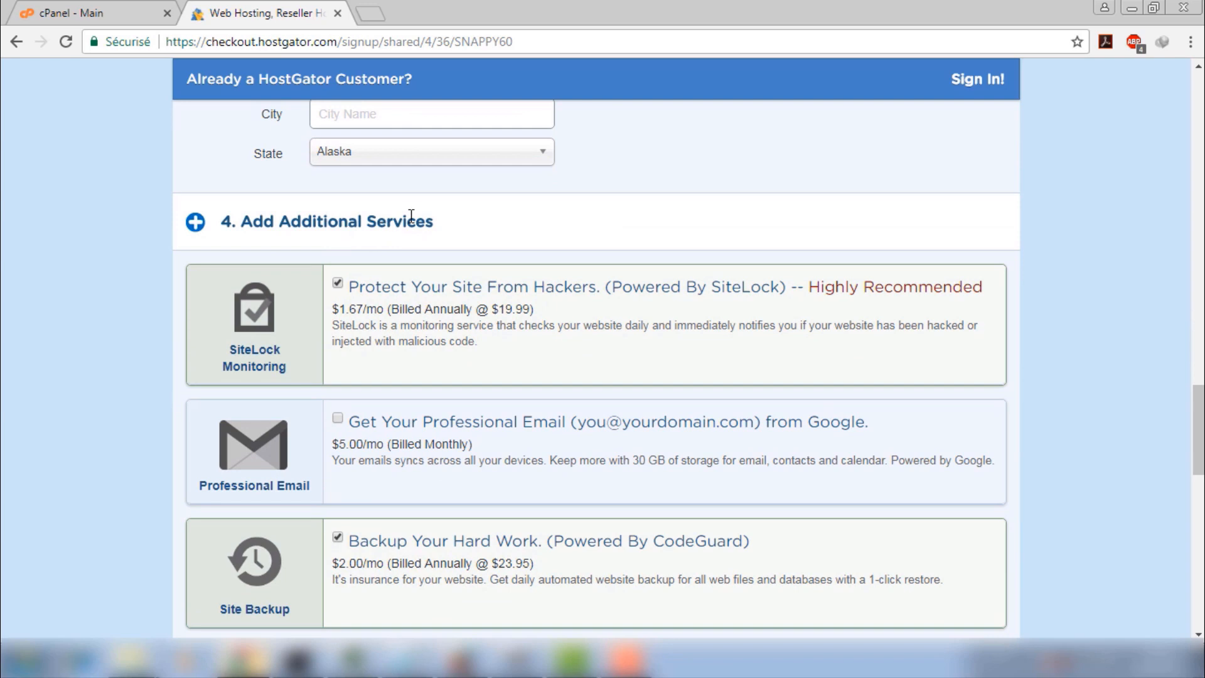
scroll(411, 215, "down", 1)
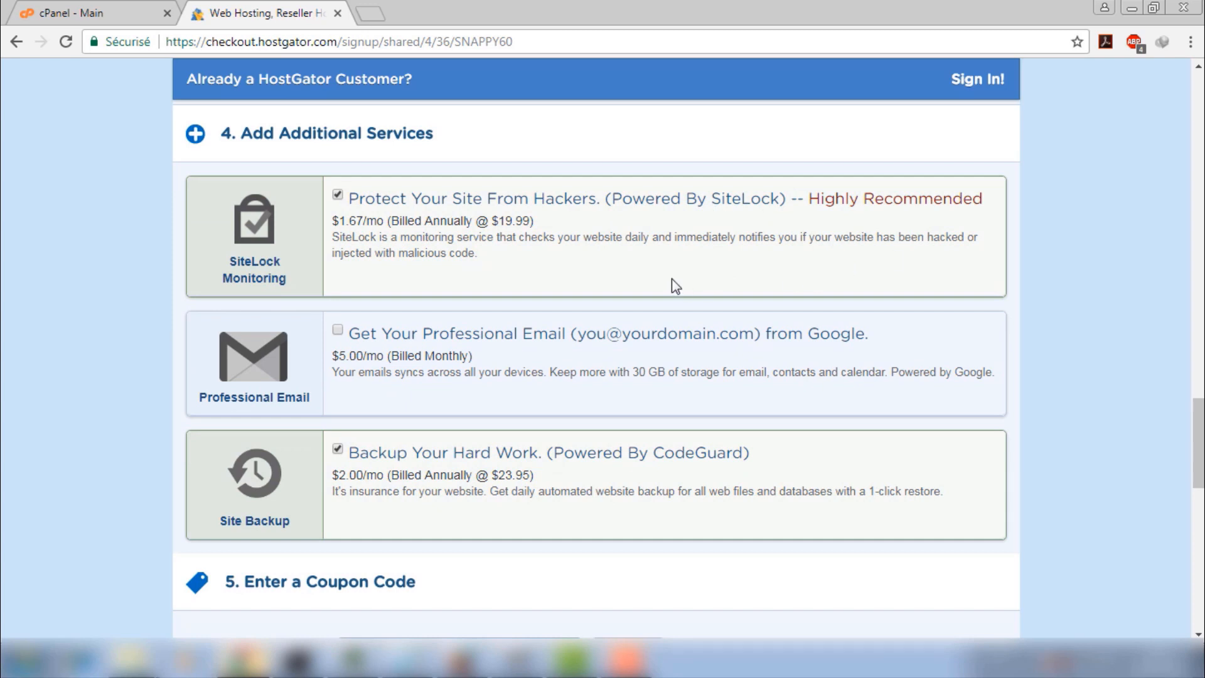
left_click(338, 195)
left_click(337, 195)
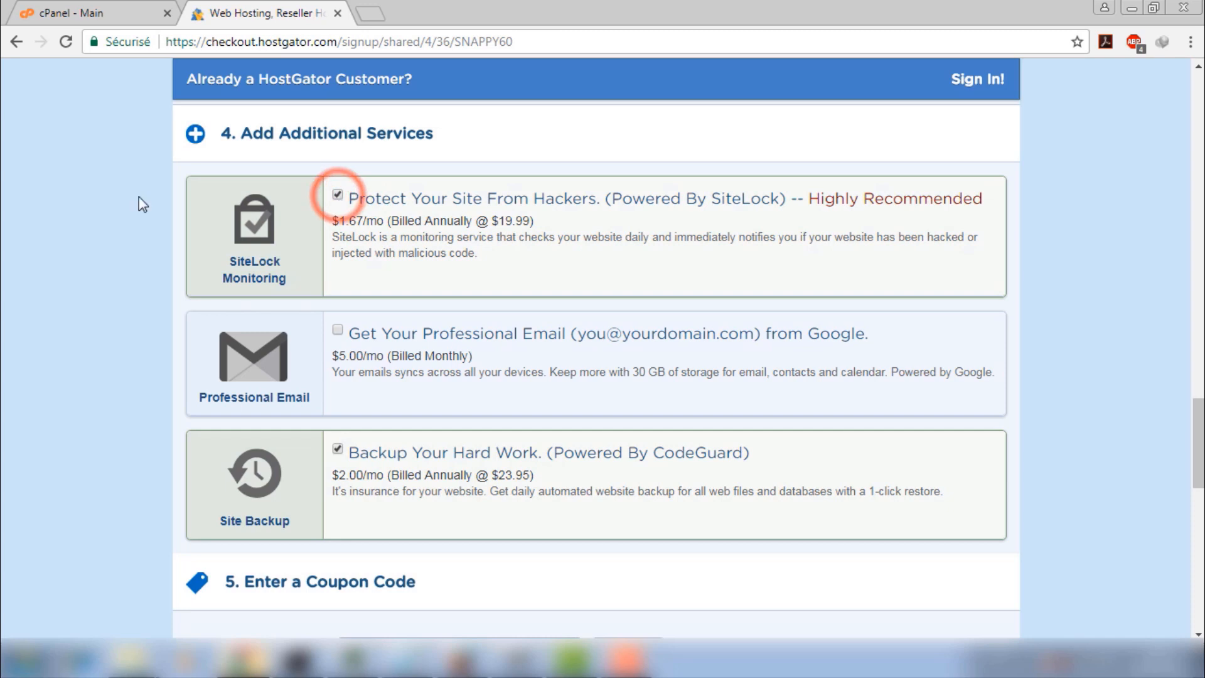
scroll(117, 206, "down", 1)
scroll(116, 206, "down", 3)
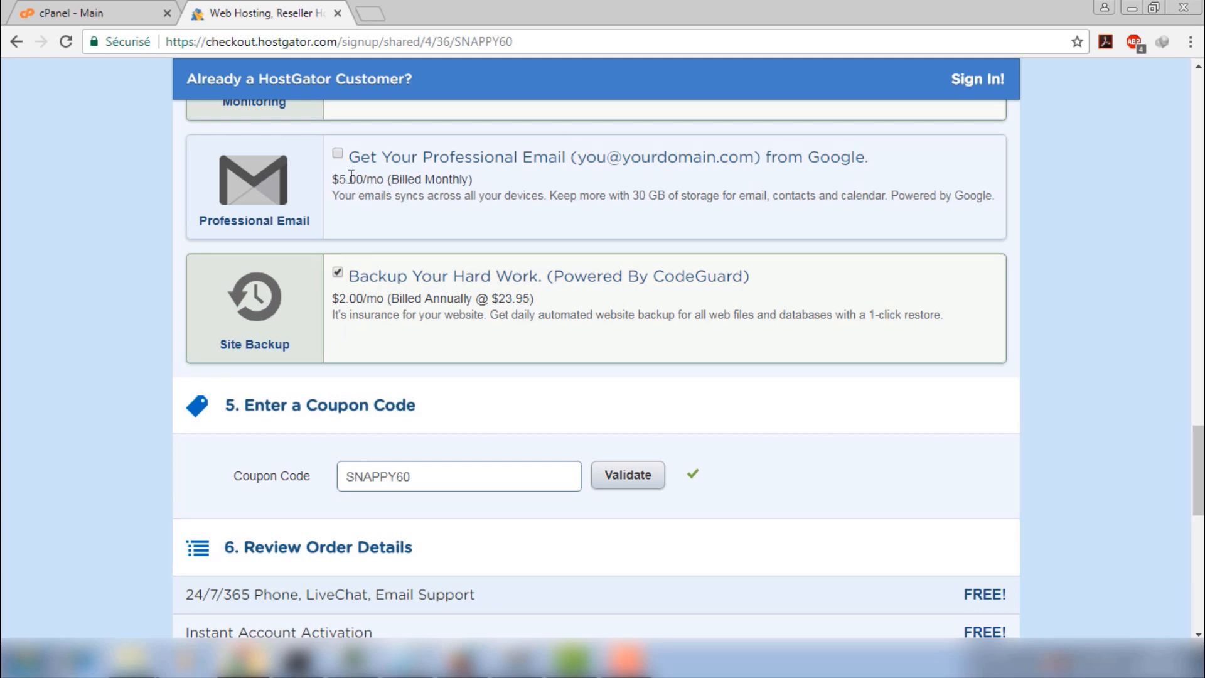
Delete the SNAPPY60 coupon code and recalculate the order without a discount
scroll(426, 182, "up", 1)
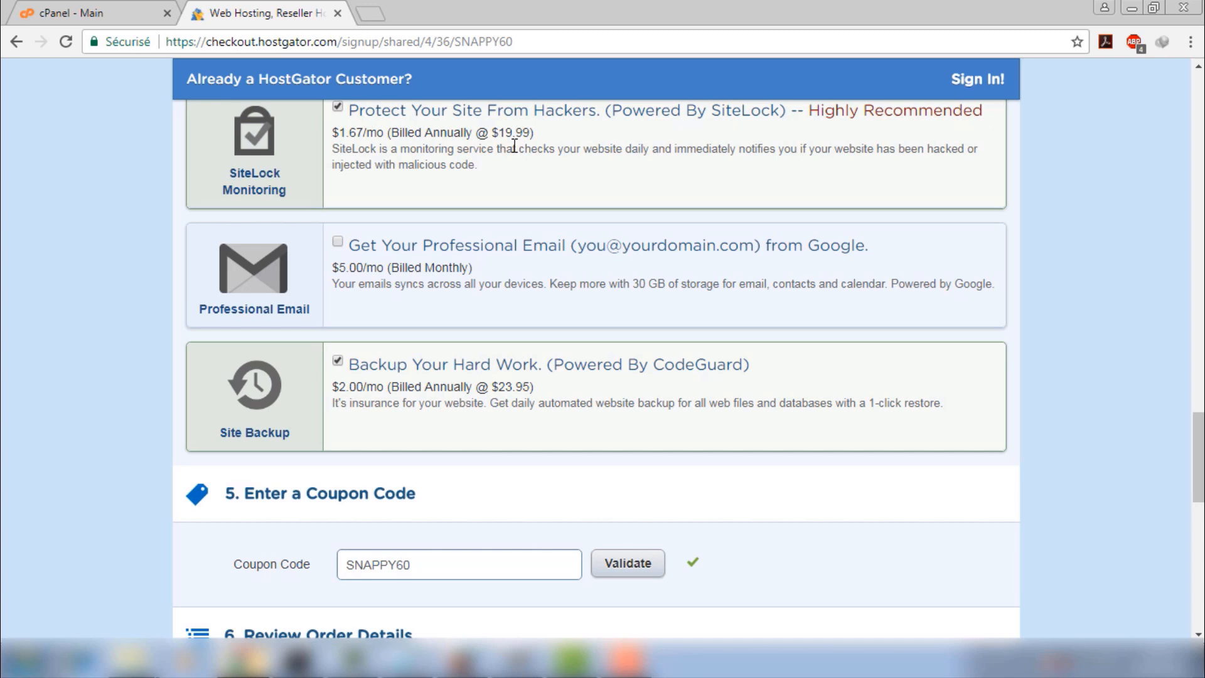
scroll(552, 163, "down", 3)
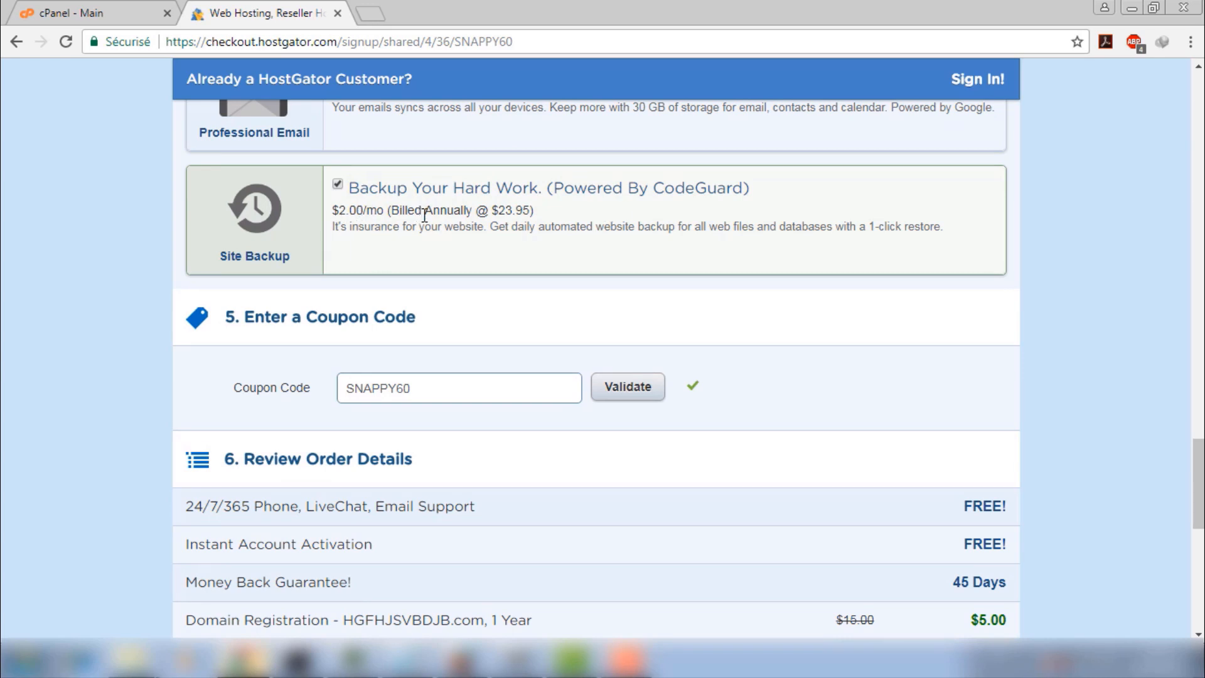
scroll(424, 273, "down", 2)
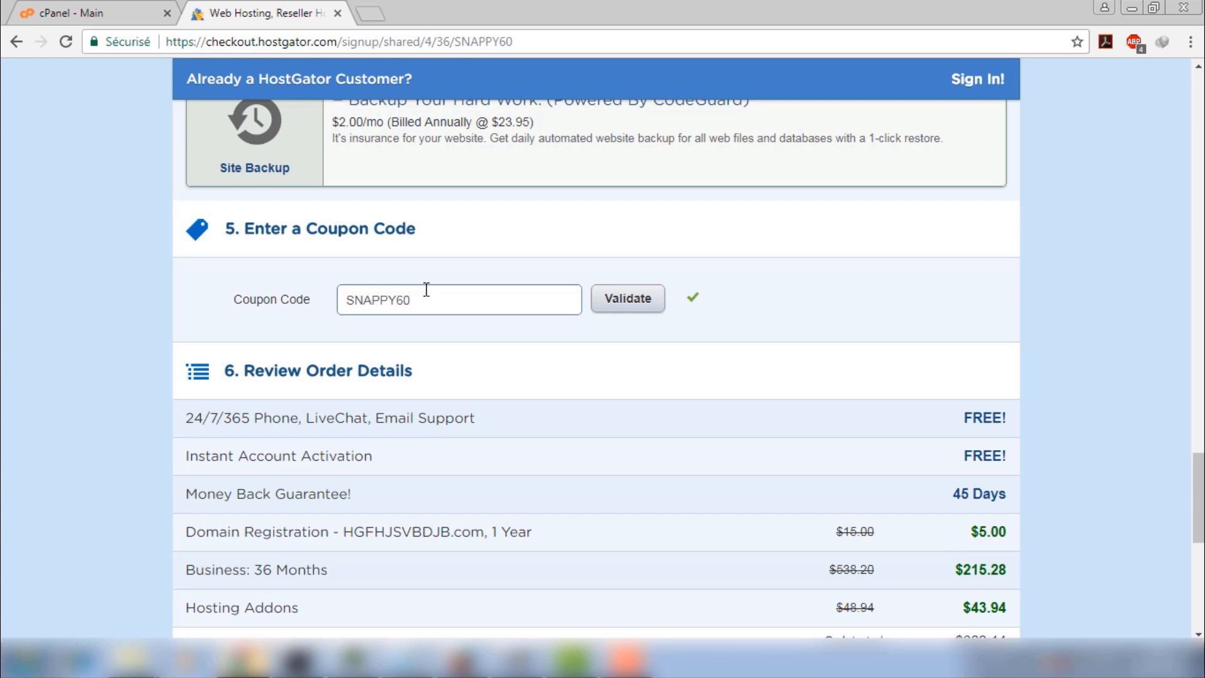
scroll(433, 315, "down", 2)
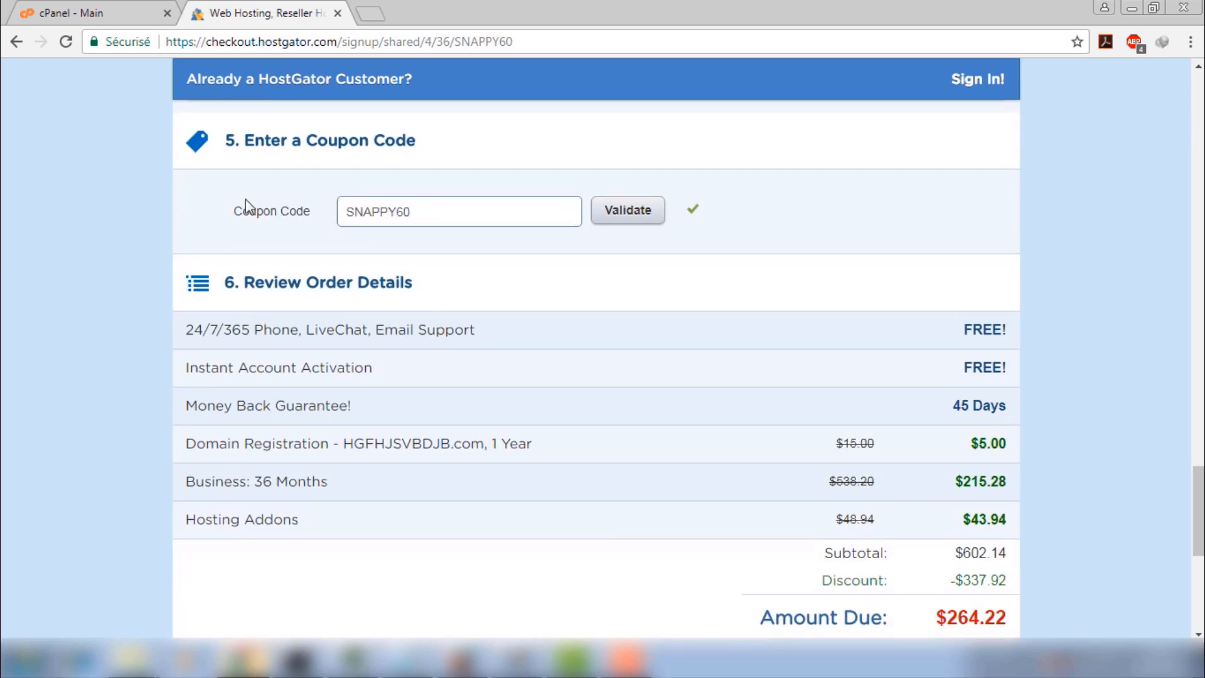
double_click(418, 210)
left_click(503, 233)
double_click(459, 207)
key("ctrl+c")
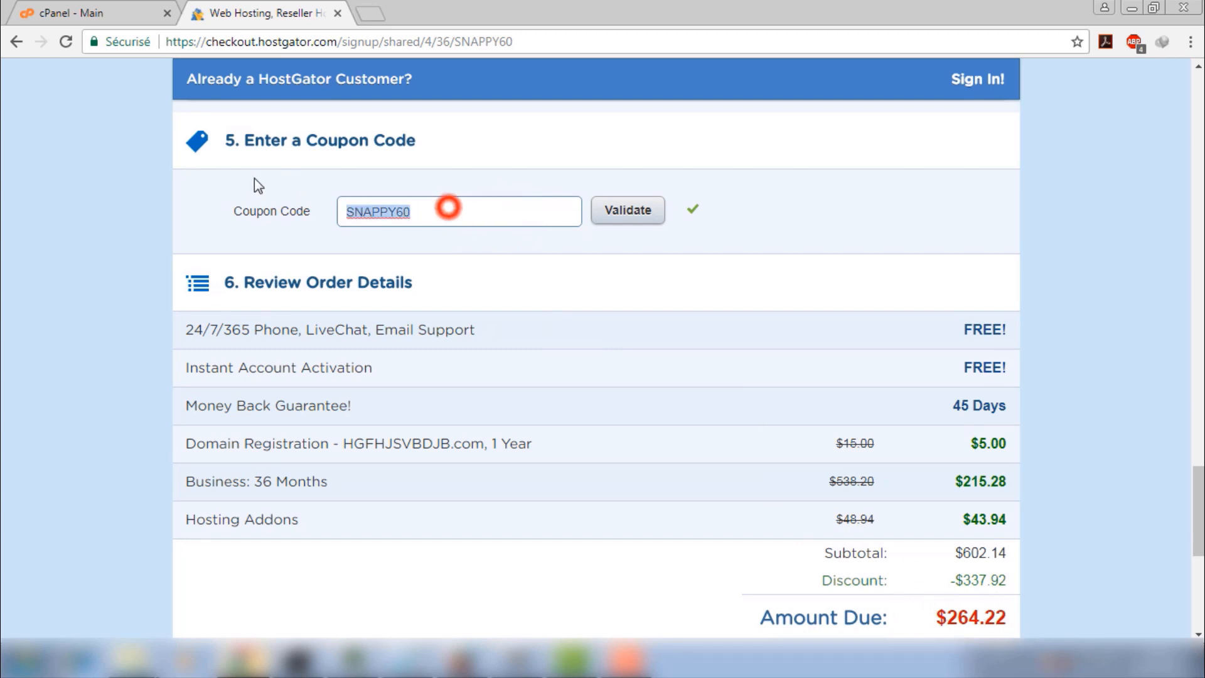
key("BackSpace")
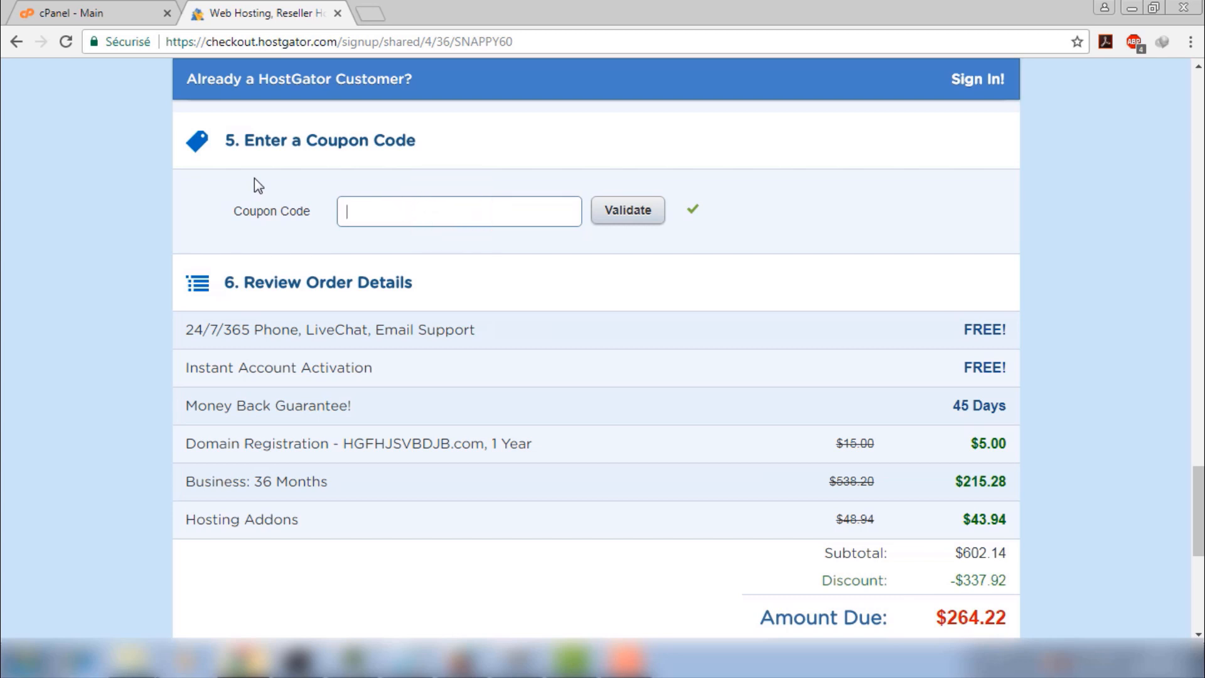
left_click(657, 211)
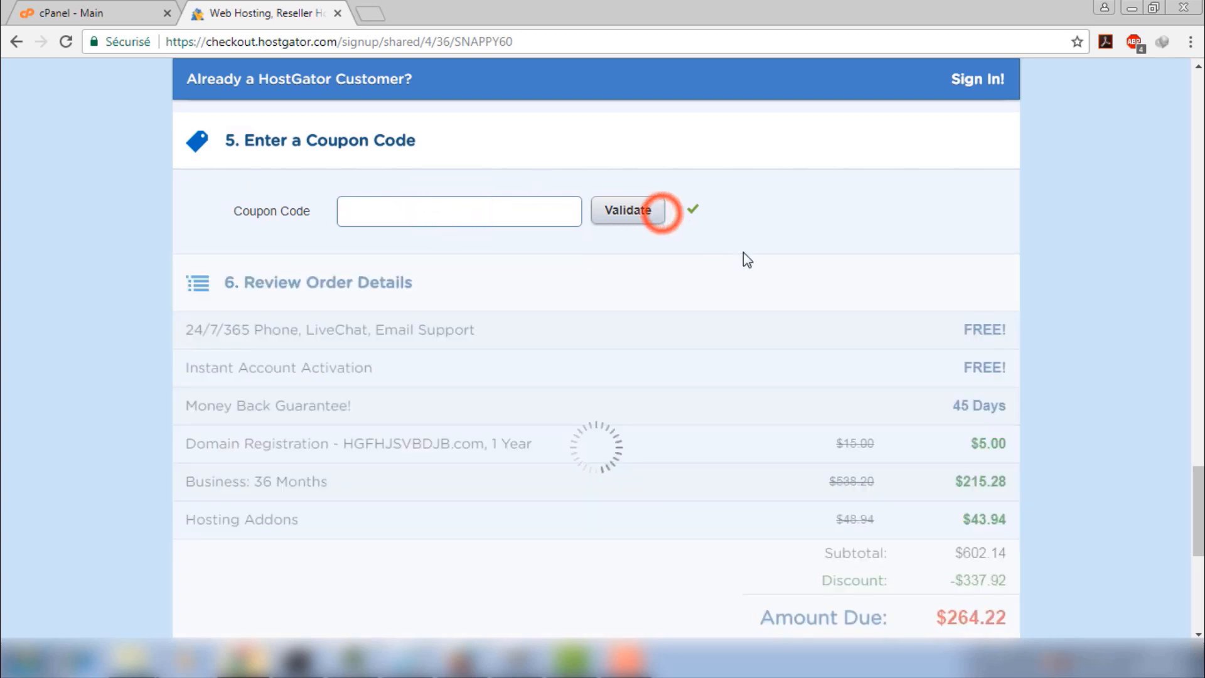
Paste SNAPPY60 back and validate it, bringing the total due to $485.02
scroll(979, 498, "down", 4)
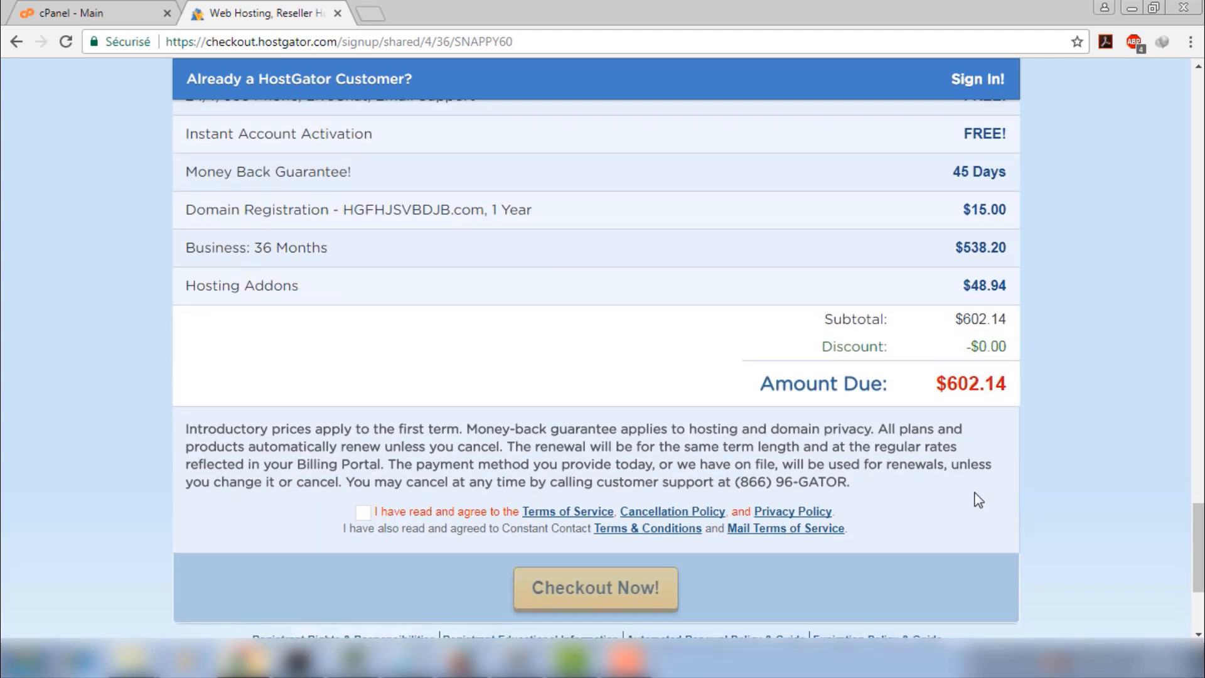
left_click(960, 399)
scroll(963, 405, "up", 3)
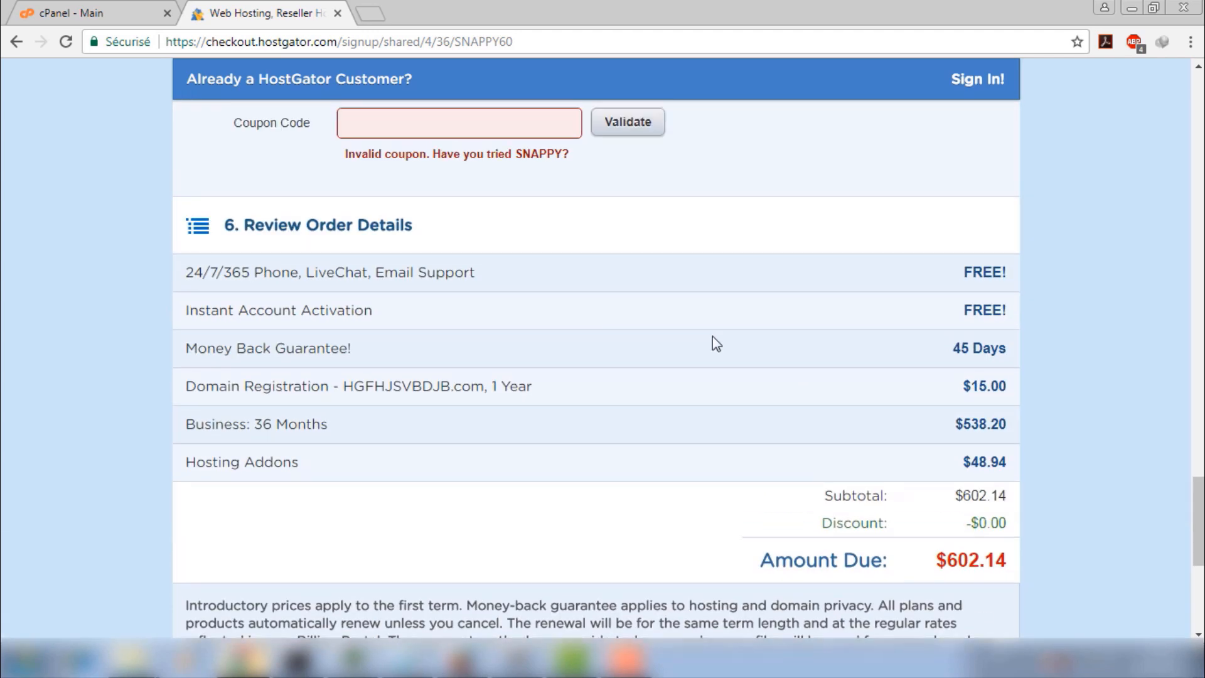
left_click(472, 113)
key("ctrl+v")
left_click(626, 139)
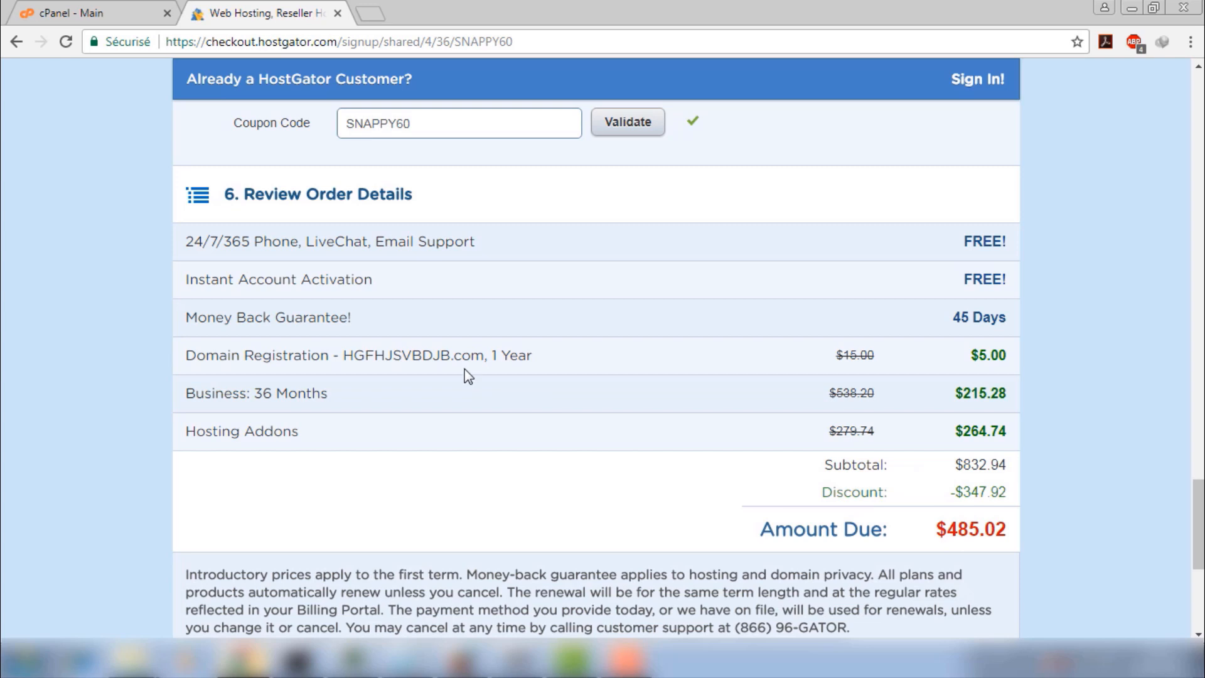
scroll(430, 282, "up", 1)
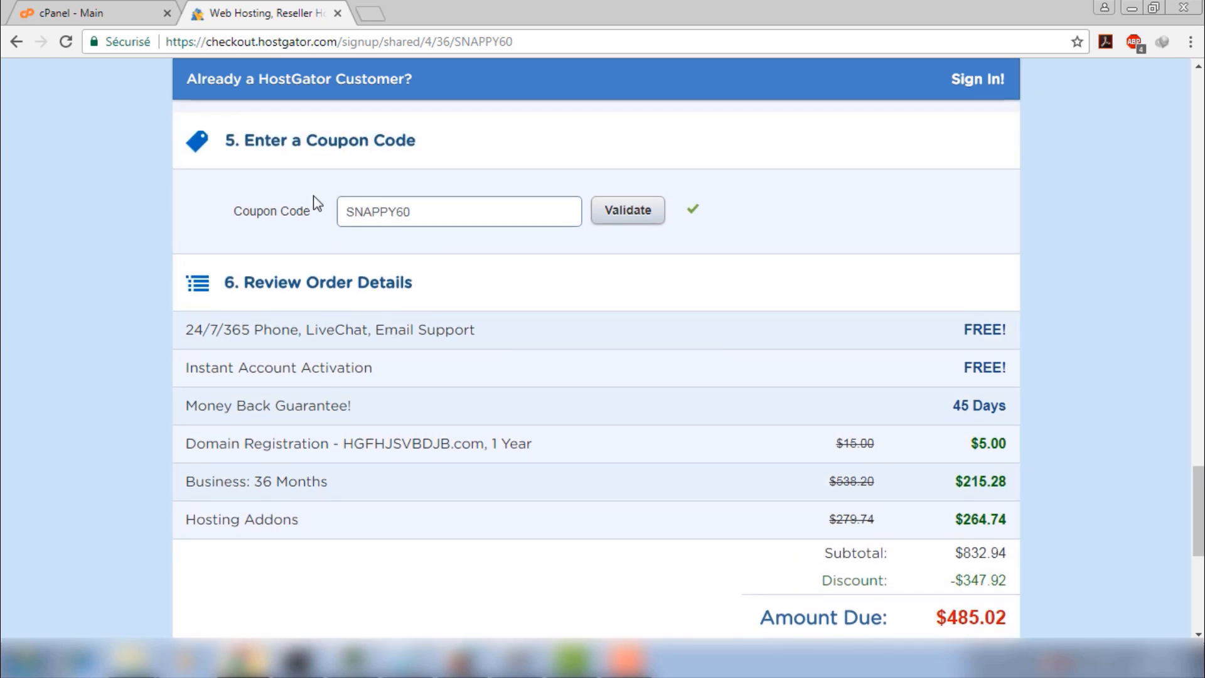
scroll(377, 220, "up", 10)
scroll(476, 270, "down", 15)
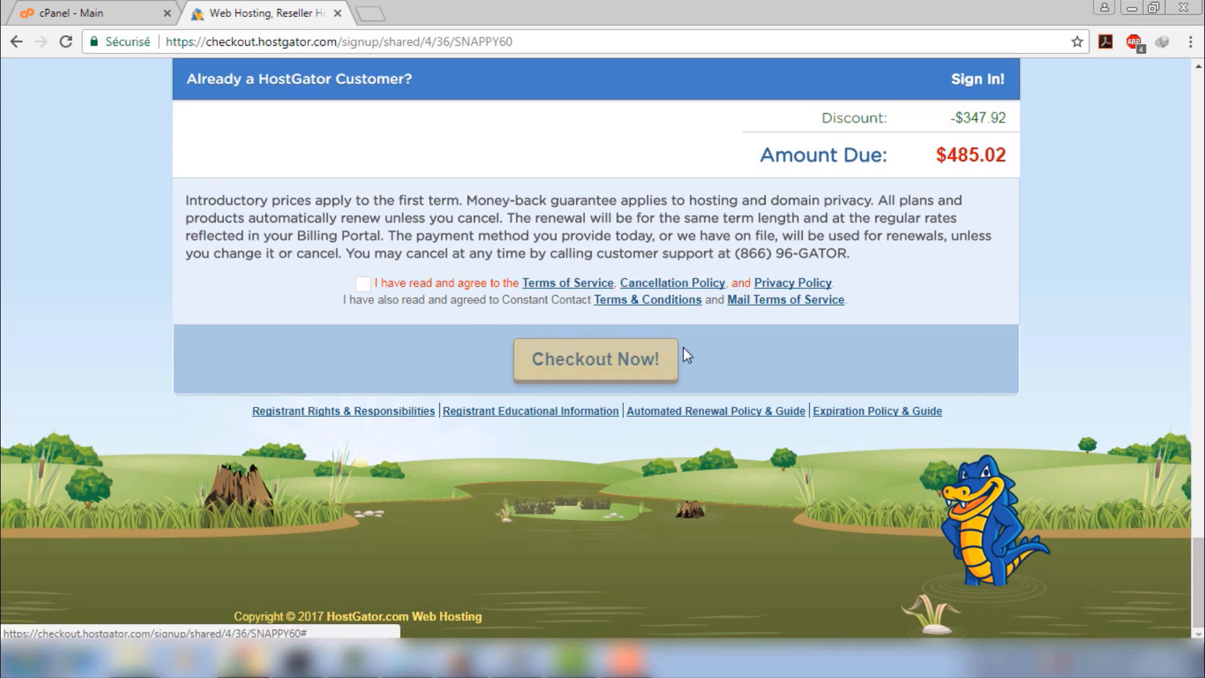
Try to submit the hosting order, reaching the username and security PIN fields
left_click(586, 355)
left_click(458, 140)
left_click(437, 286)
scroll(656, 290, "up", 10)
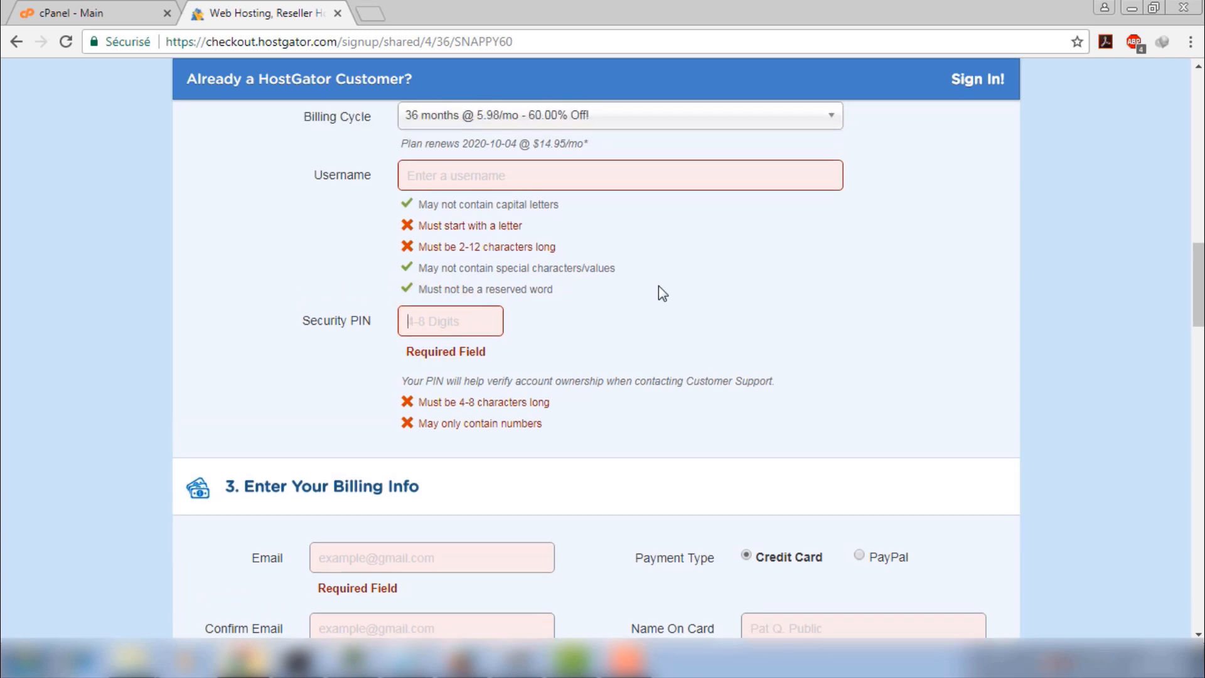
scroll(290, 252, "up", 3)
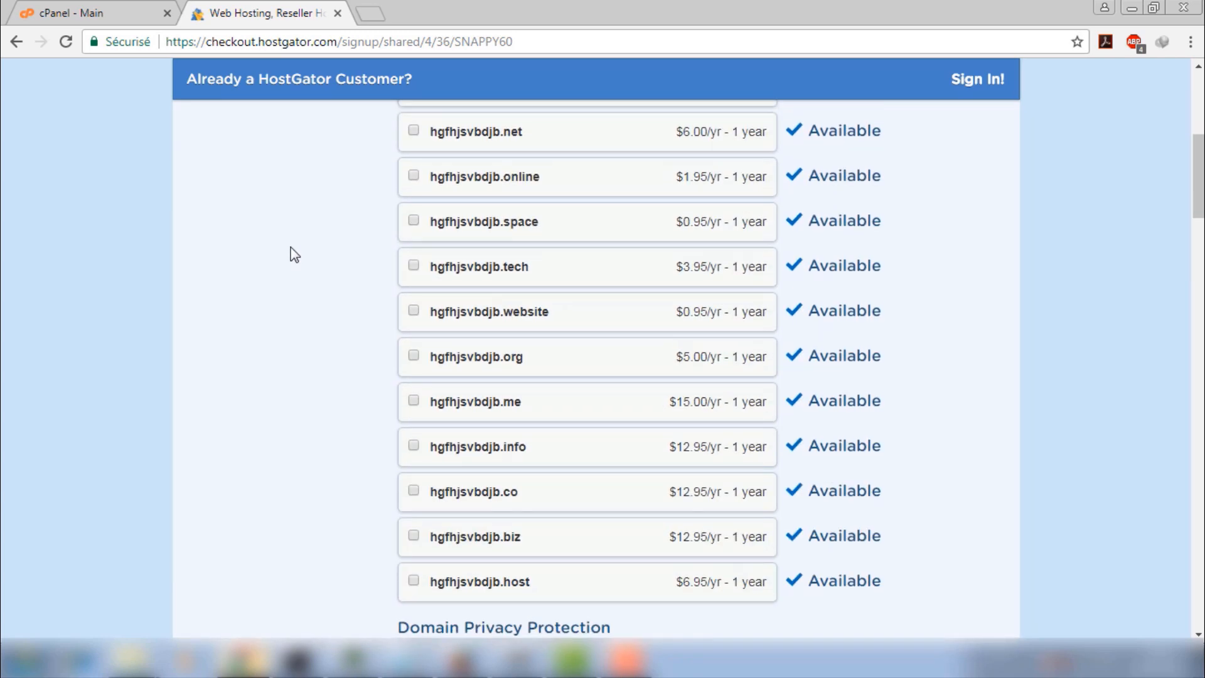
scroll(358, 261, "down", 10)
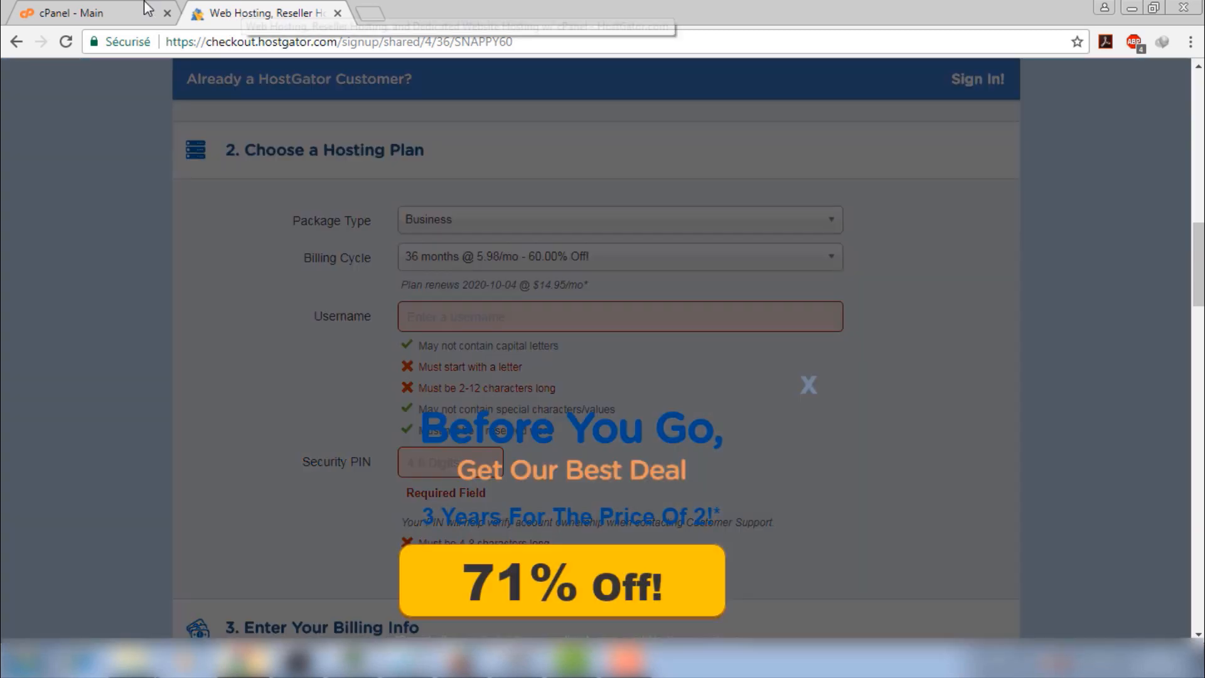
Dismiss the checkout's Before You Go offer and return to the cPanel dashboard
left_click(140, 9)
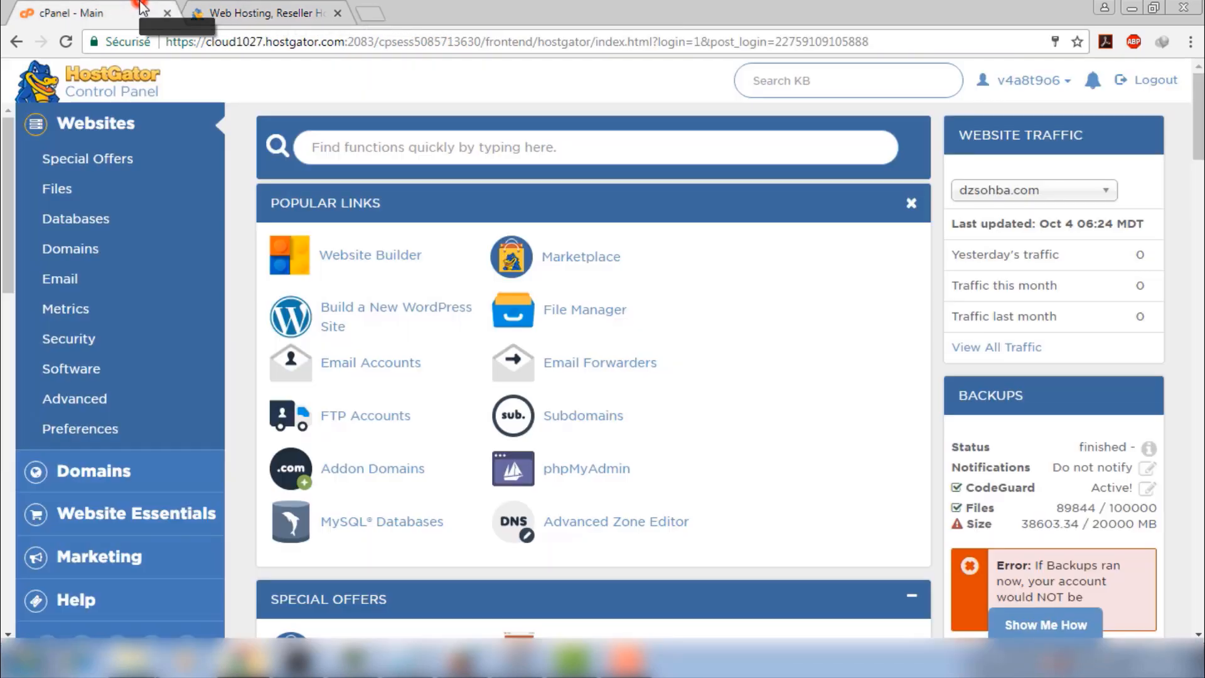
left_click(241, 6)
scroll(565, 243, "down", 3)
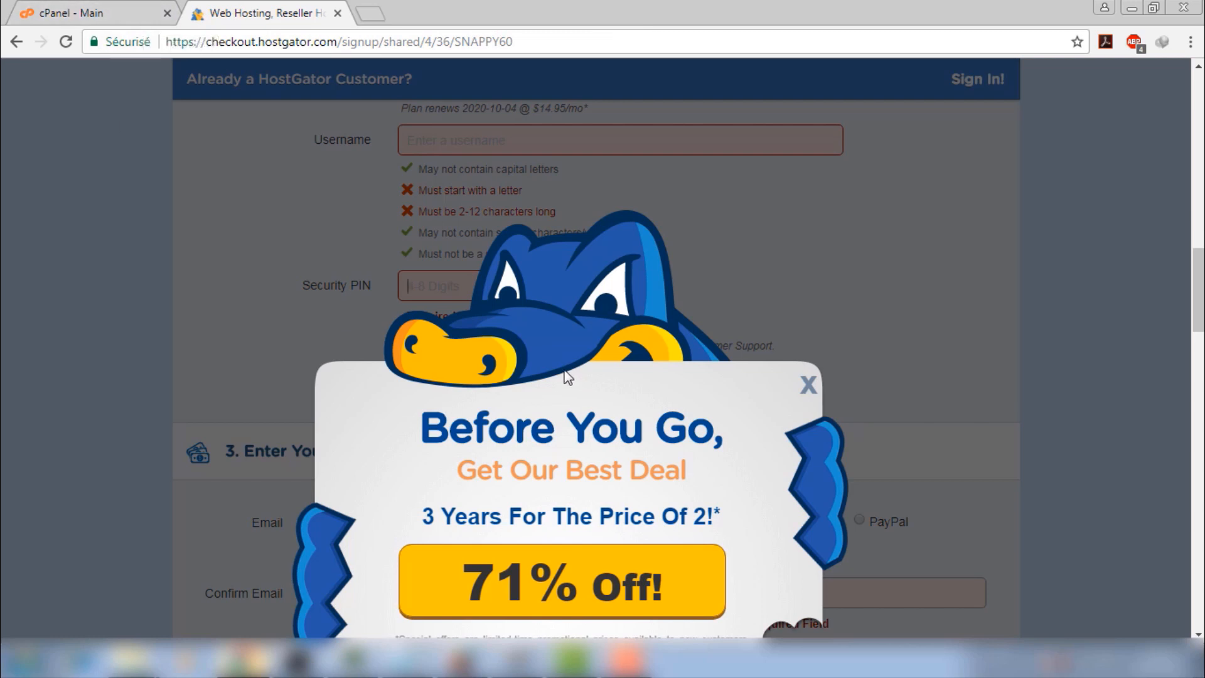
left_click(807, 385)
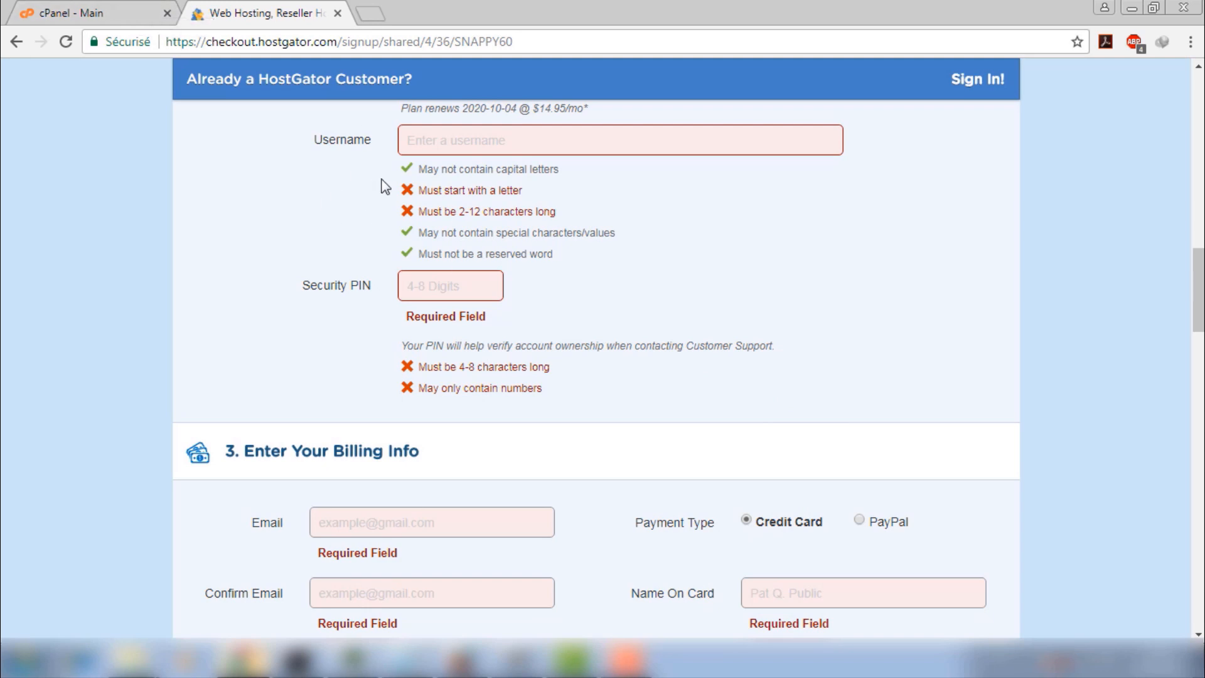
left_click(108, 11)
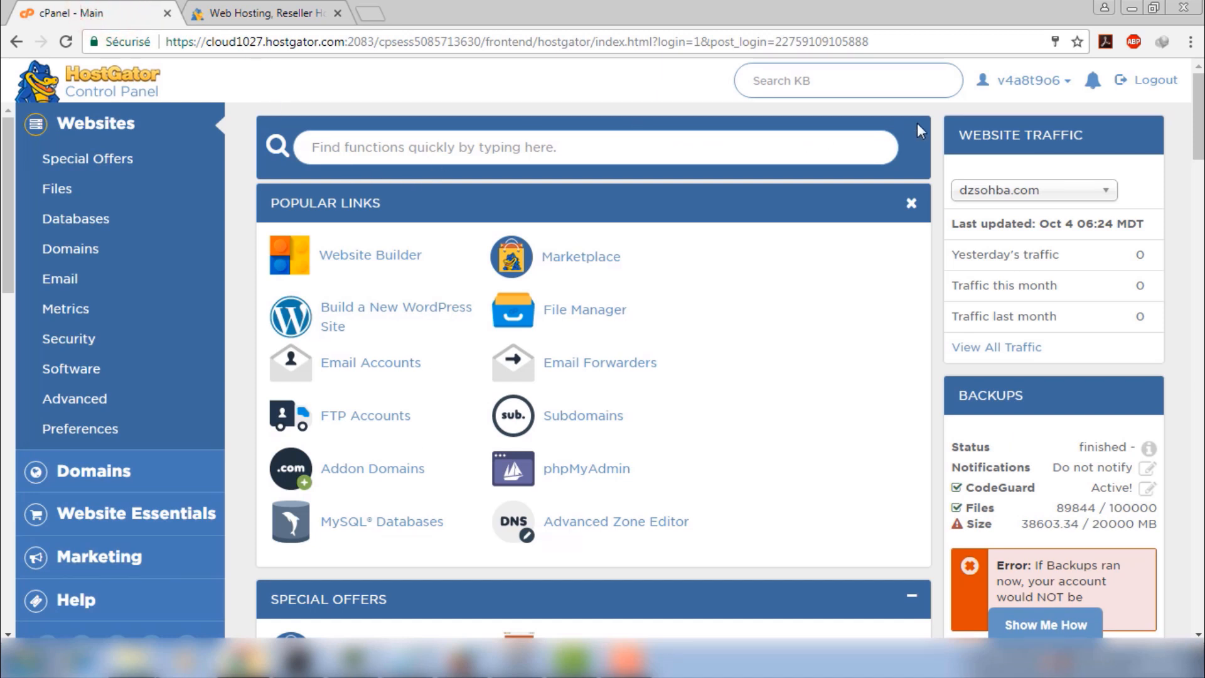
Open Password & Security from the account menu in a new tab
left_click(1059, 82)
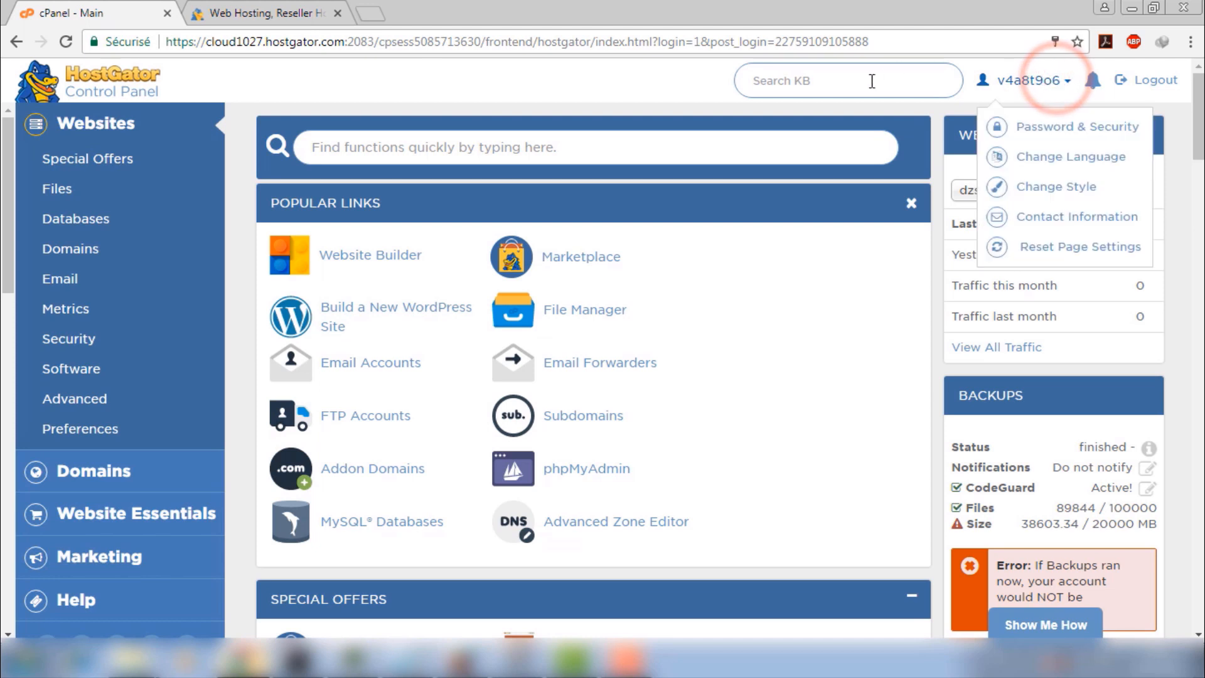
left_click(902, 122)
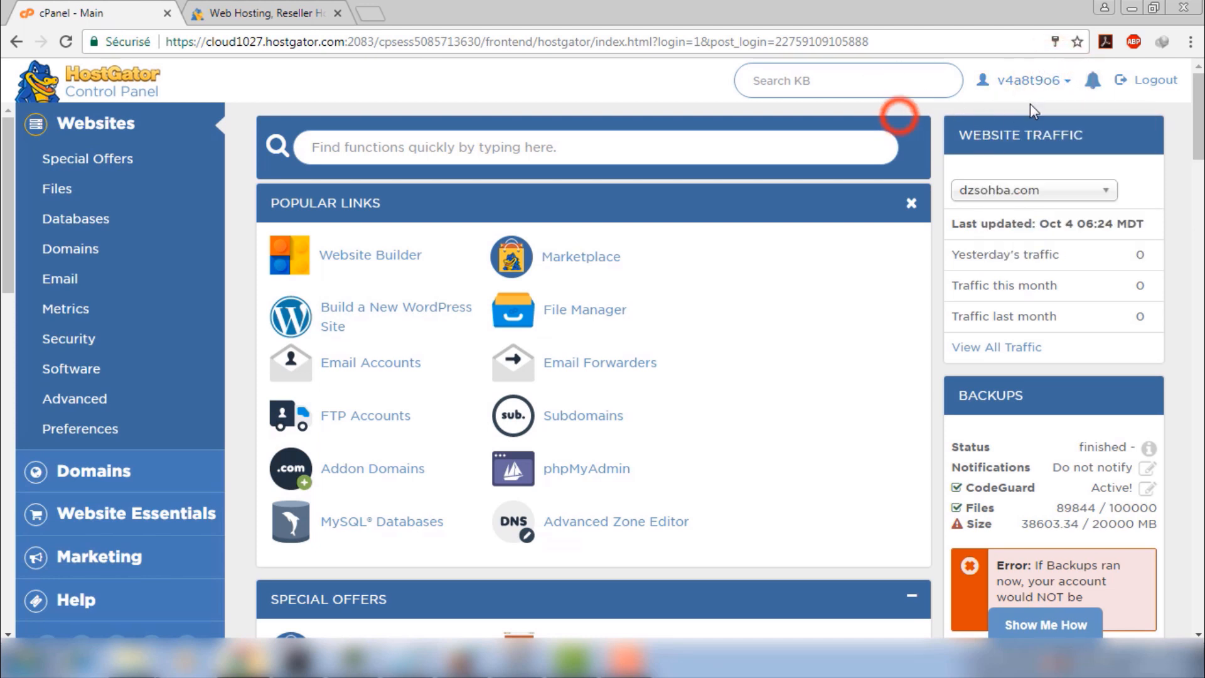
left_click(1058, 82)
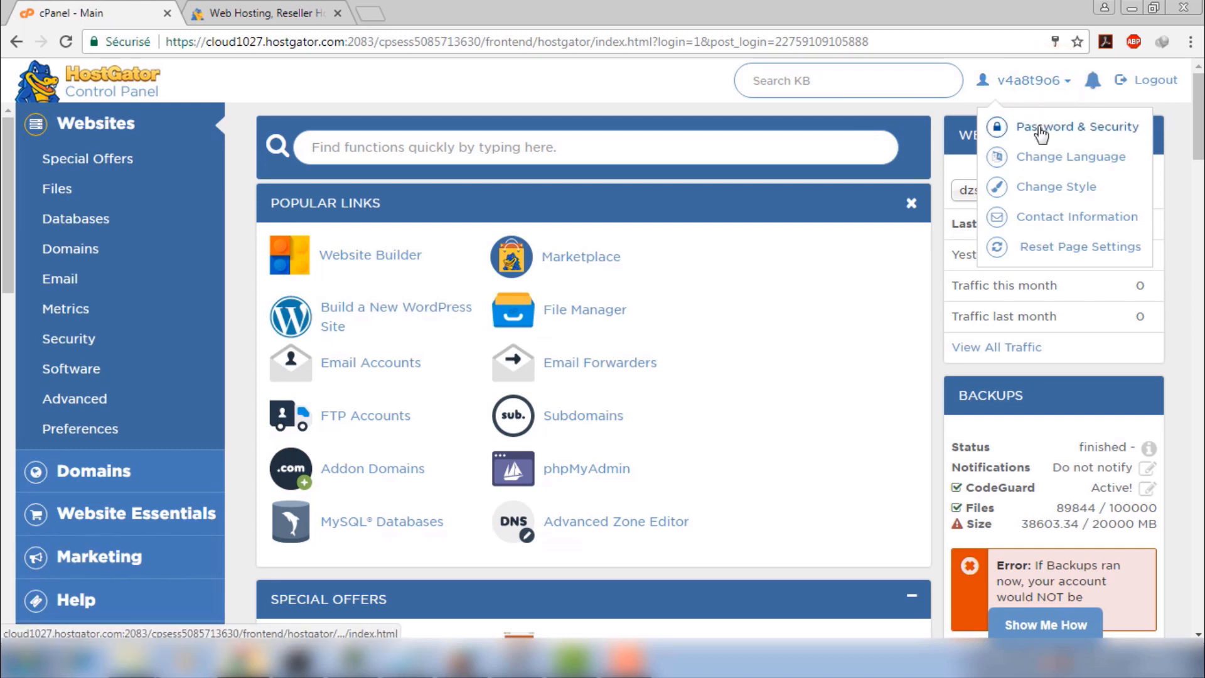
right_click(1039, 128)
left_click(1033, 140)
left_click(295, 13)
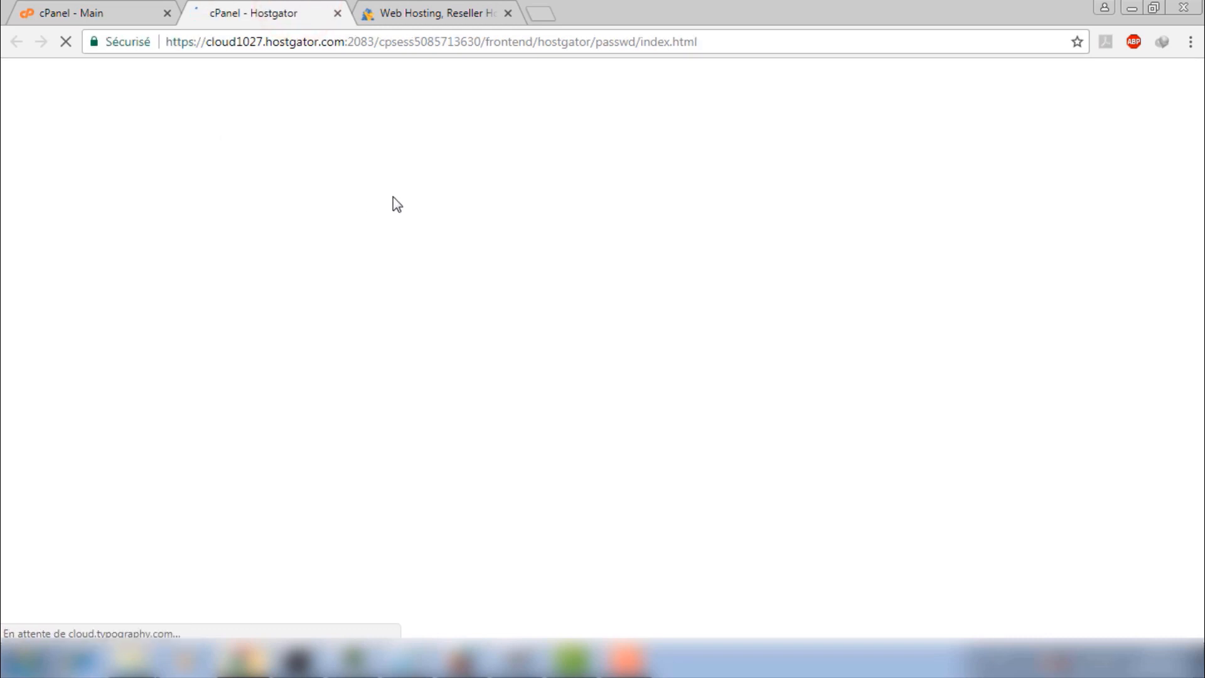
Review the Password & Security page, then close its tab
scroll(585, 305, "down", 1)
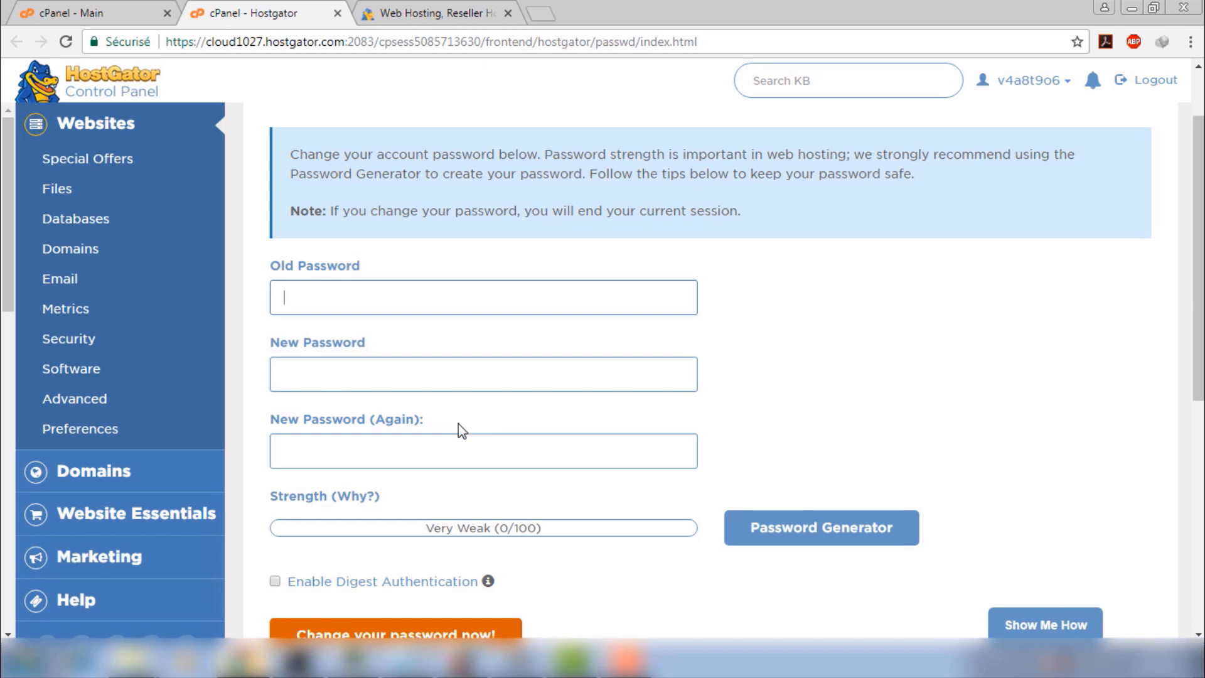
scroll(665, 335, "up", 2)
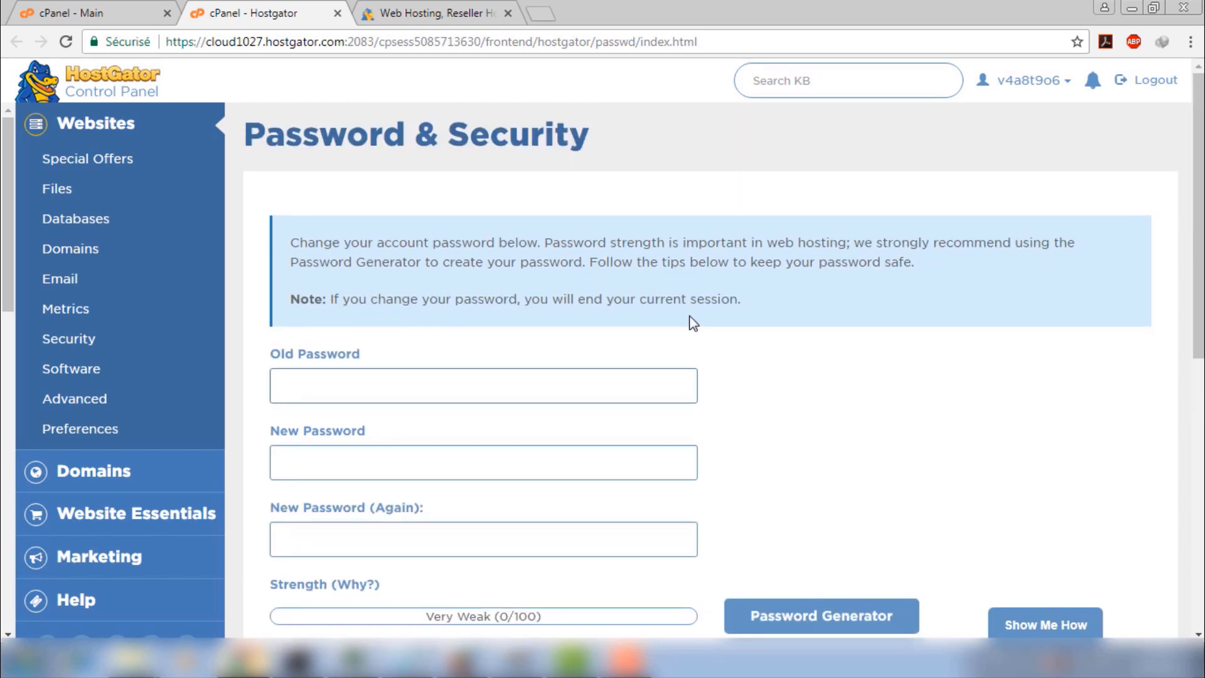
left_click(119, 8)
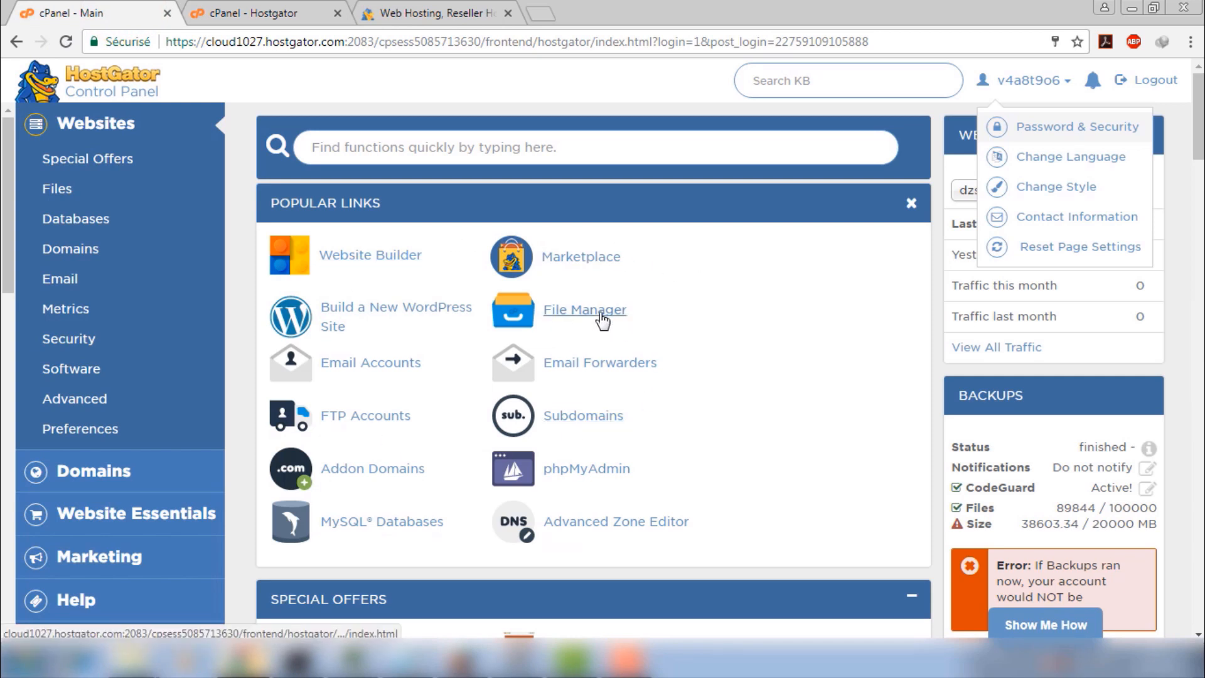
left_click(427, 12)
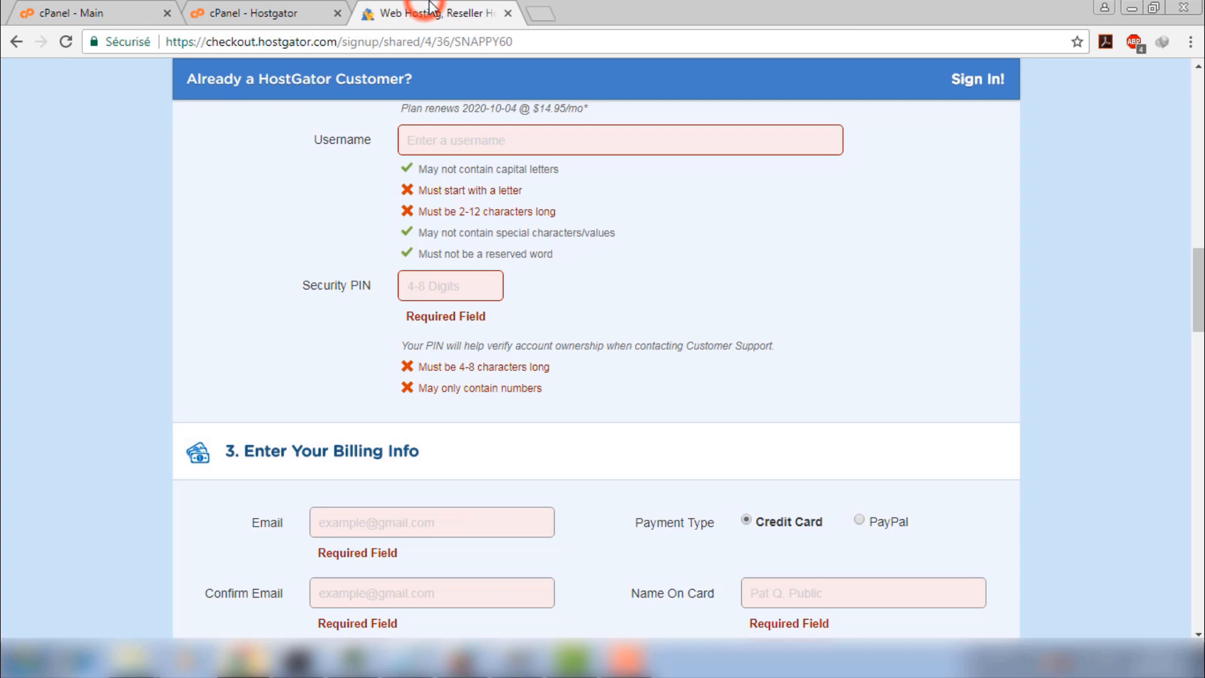
left_click(317, 17)
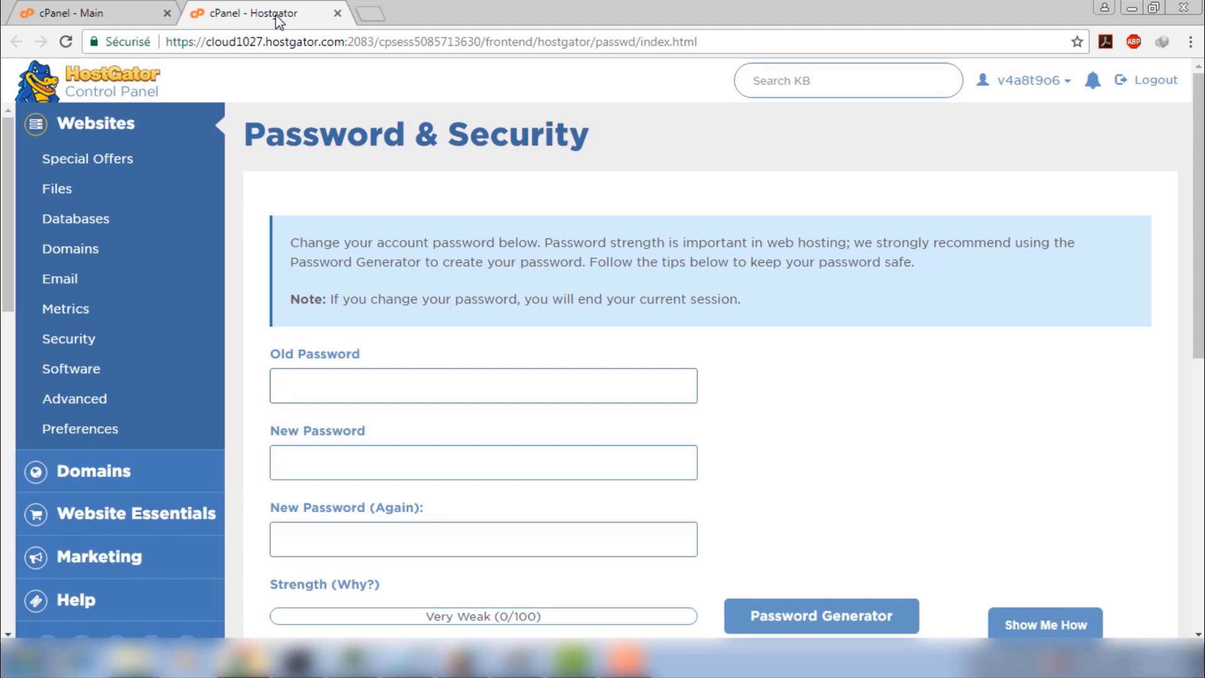
middle_click(285, 18)
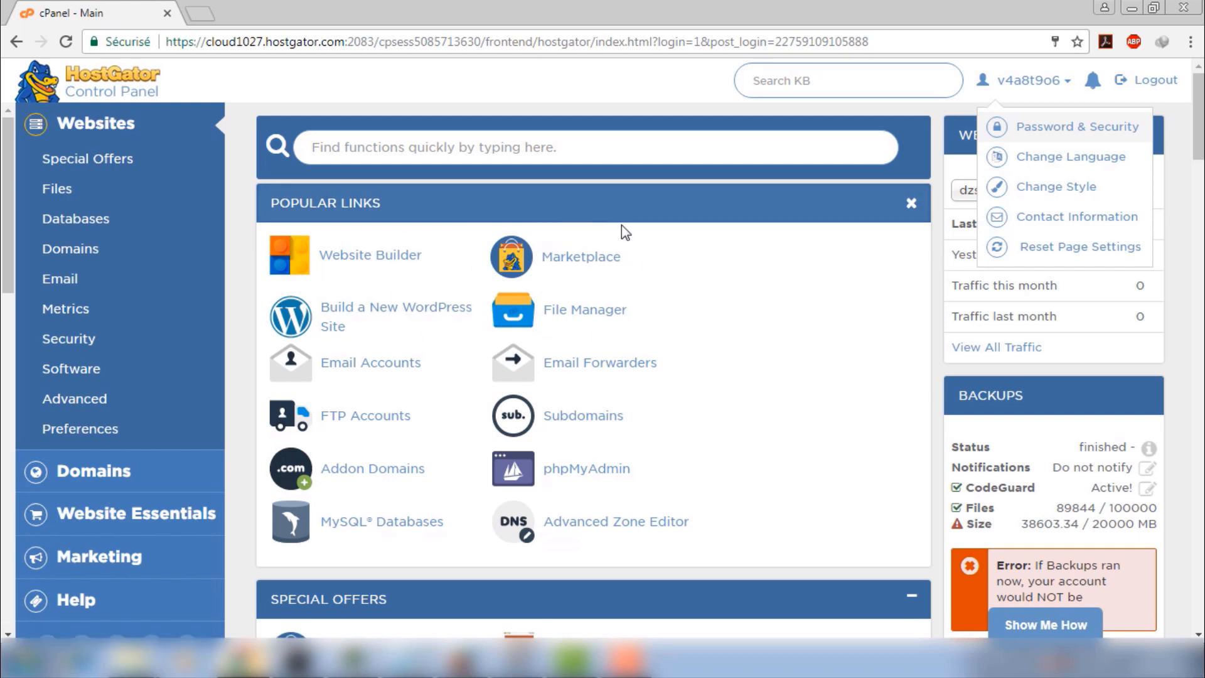
Open File Manager, enter public_html and select the administrator folder
left_click(567, 307)
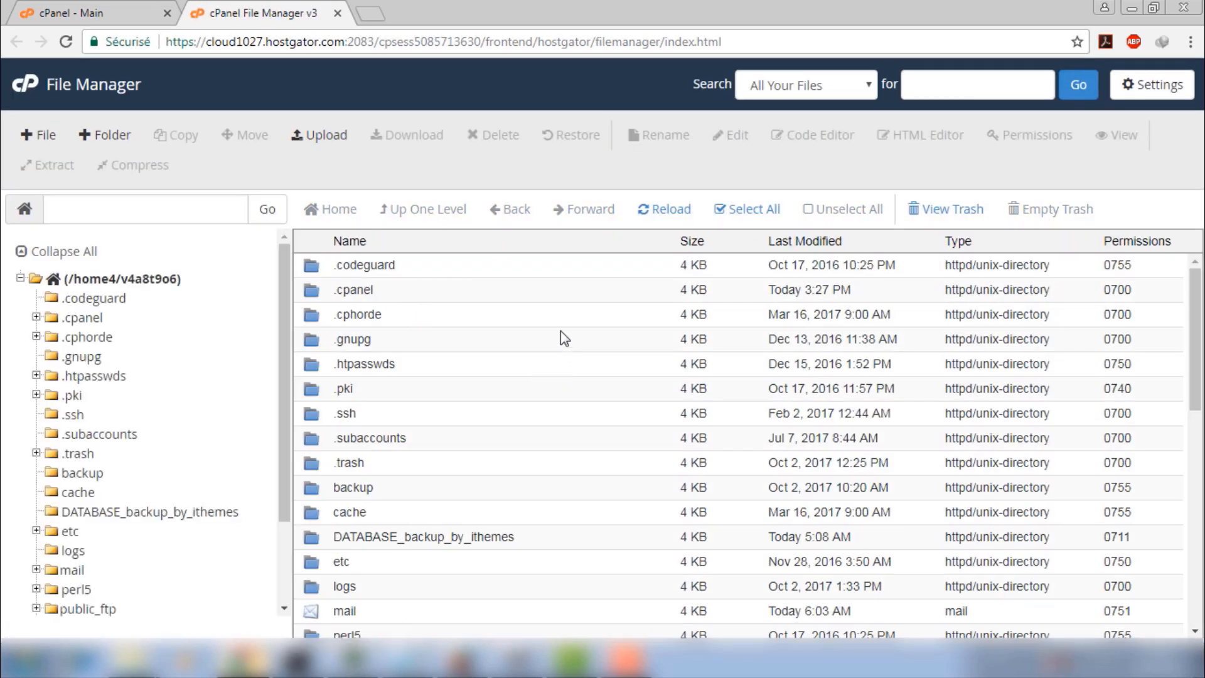
scroll(370, 376, "down", 2)
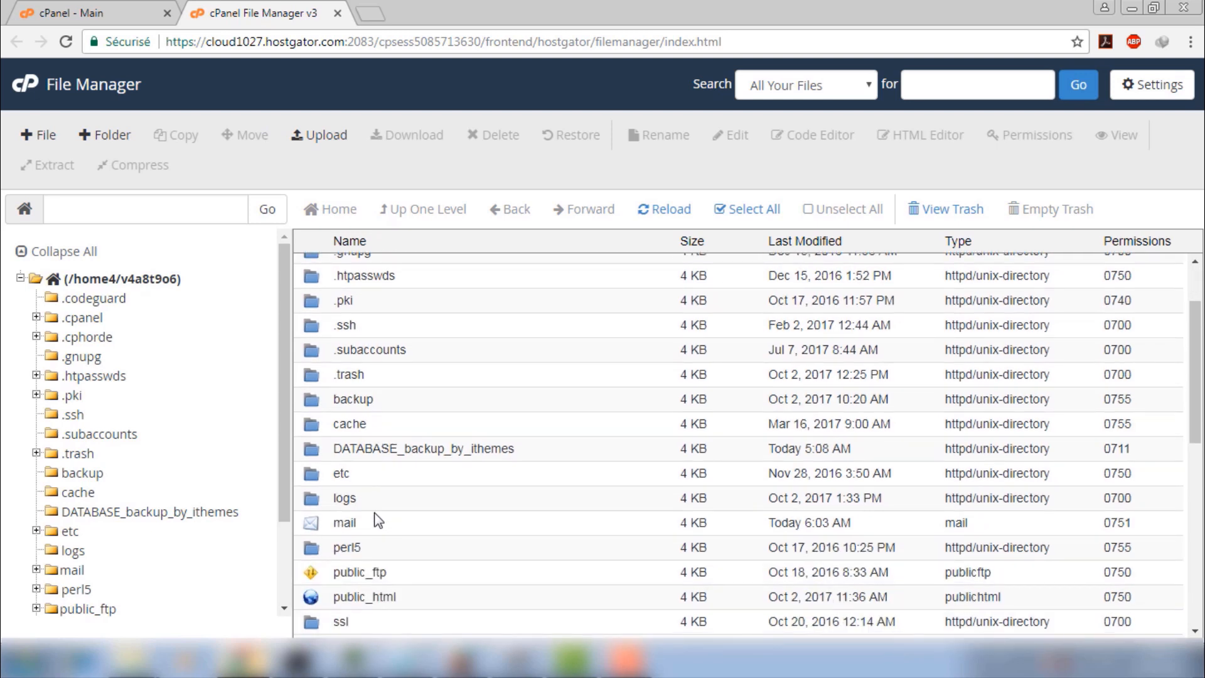
scroll(402, 536, "down", 6)
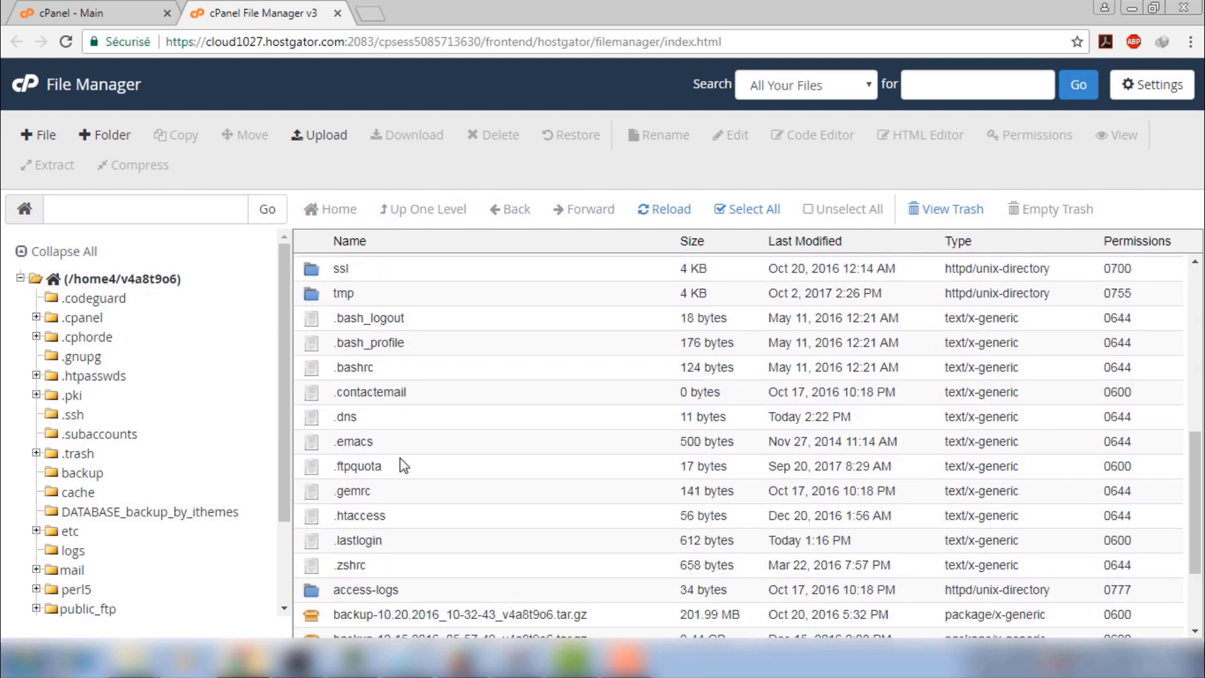
scroll(390, 460, "up", 7)
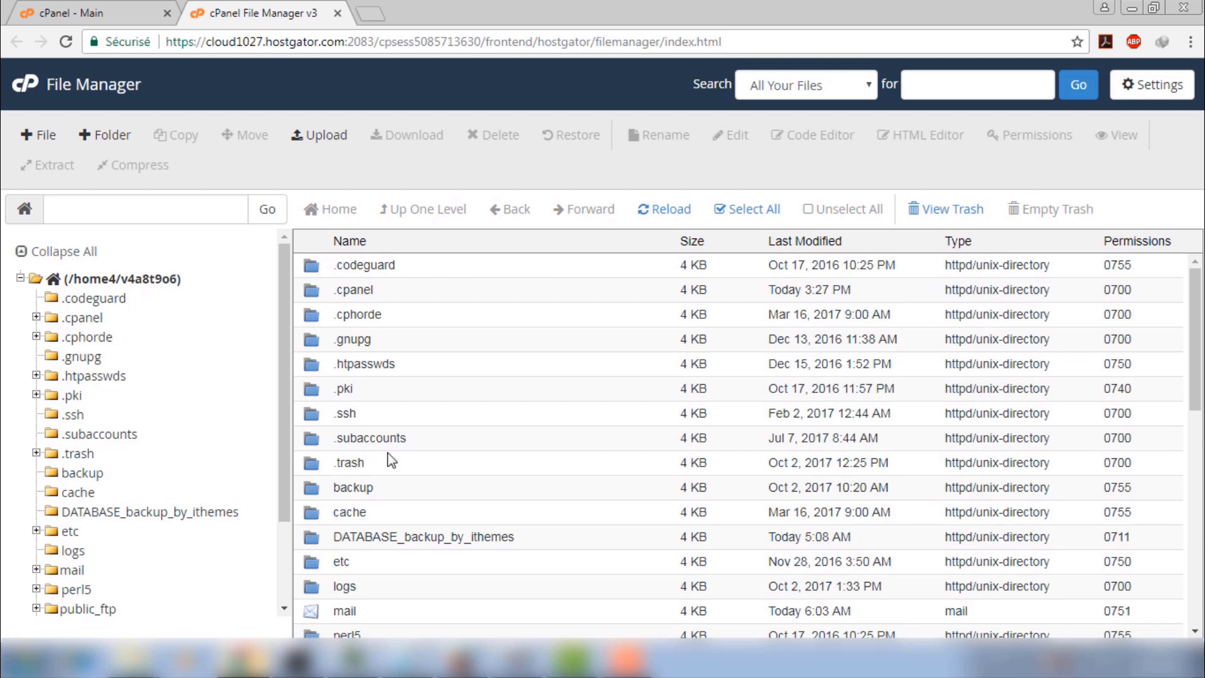
scroll(390, 458, "down", 2)
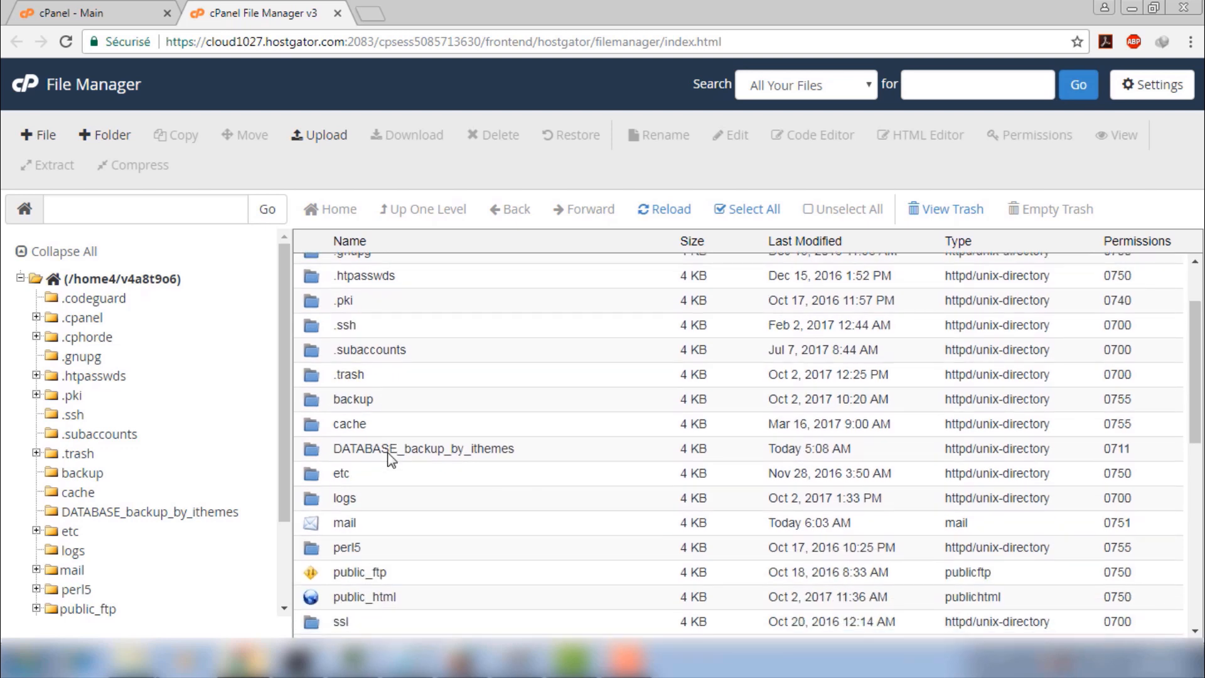
double_click(424, 598)
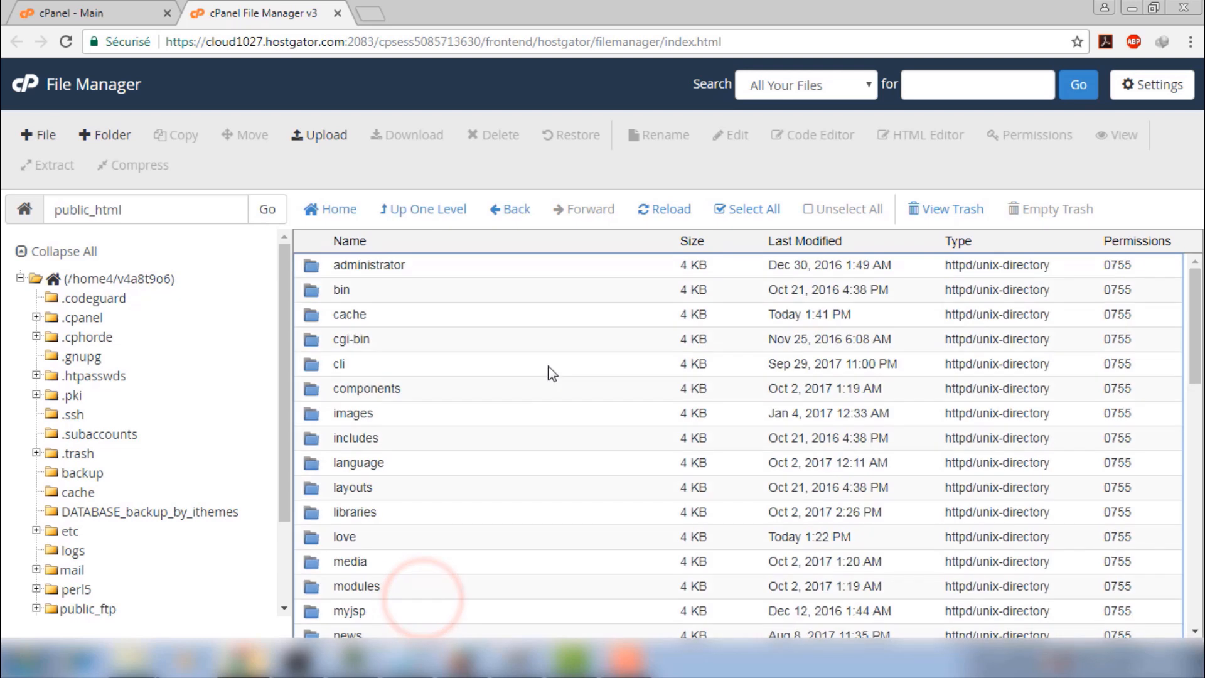
scroll(477, 276, "down", 9)
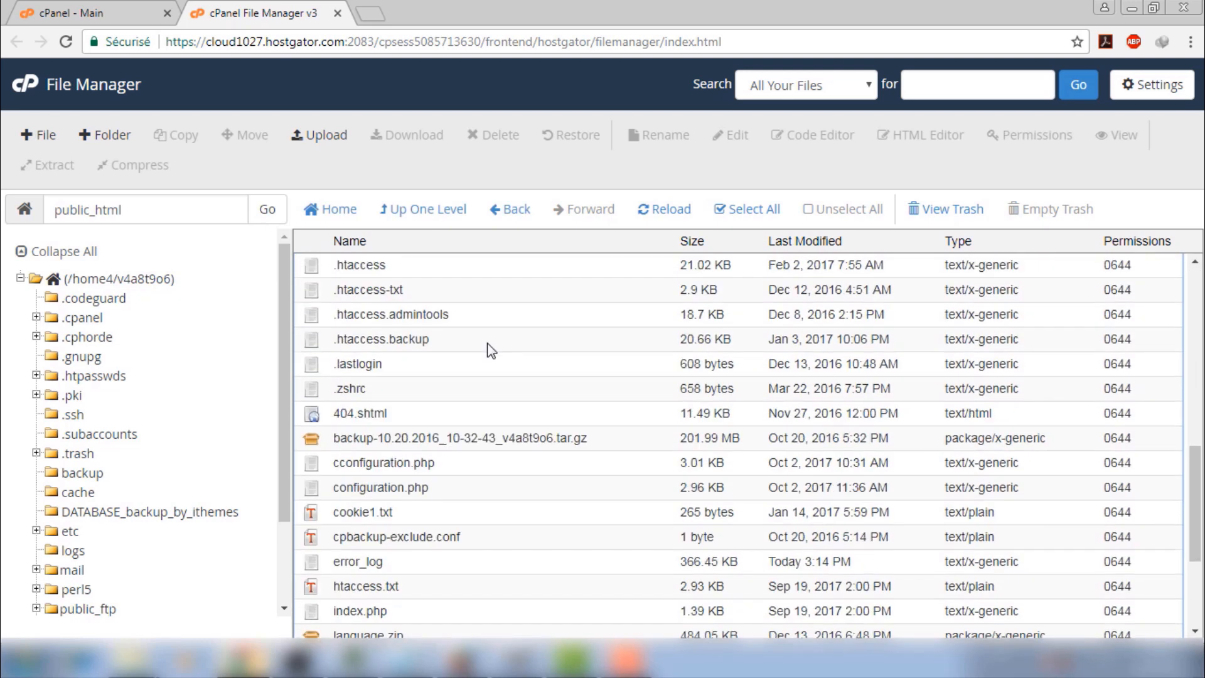
scroll(489, 389, "up", 5)
scroll(491, 431, "up", 5)
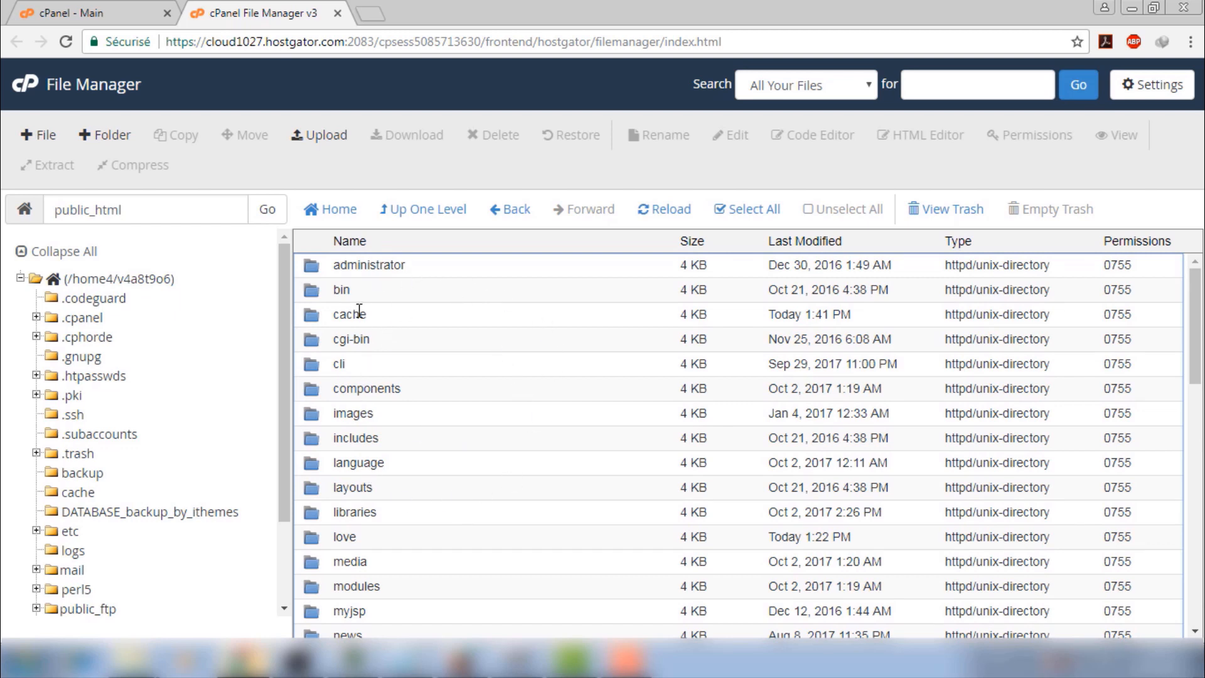
left_click(351, 265)
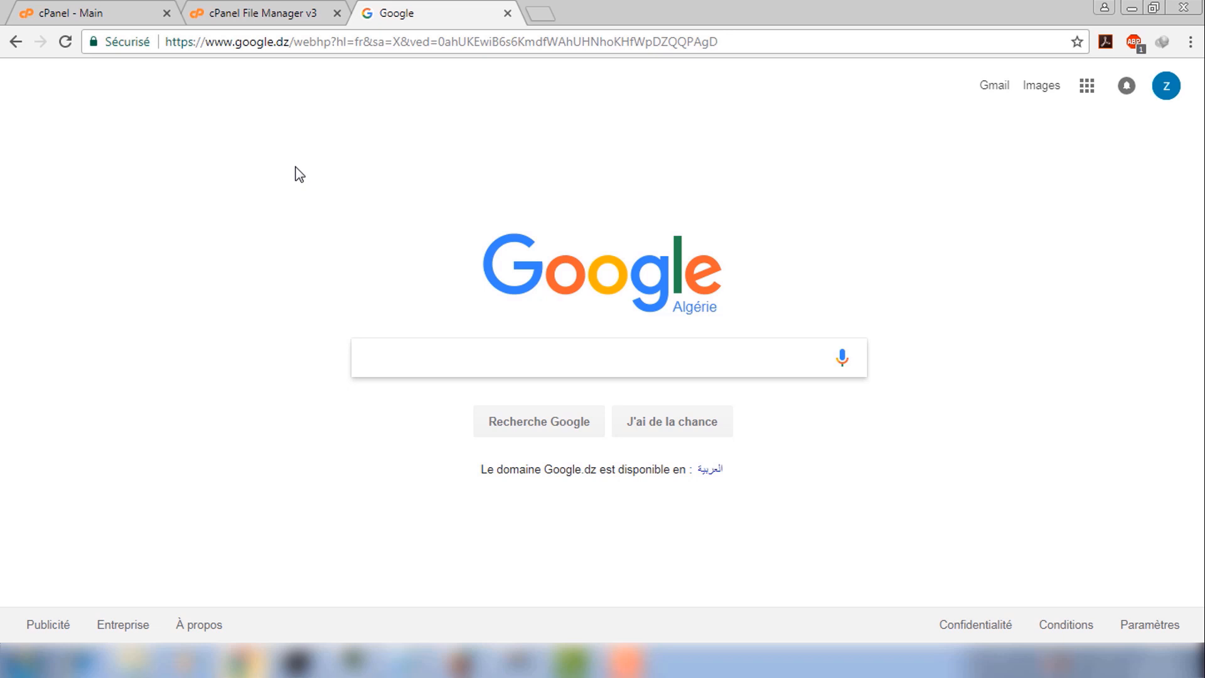
Navigate to joomla.org from the address bar
left_click(374, 42)
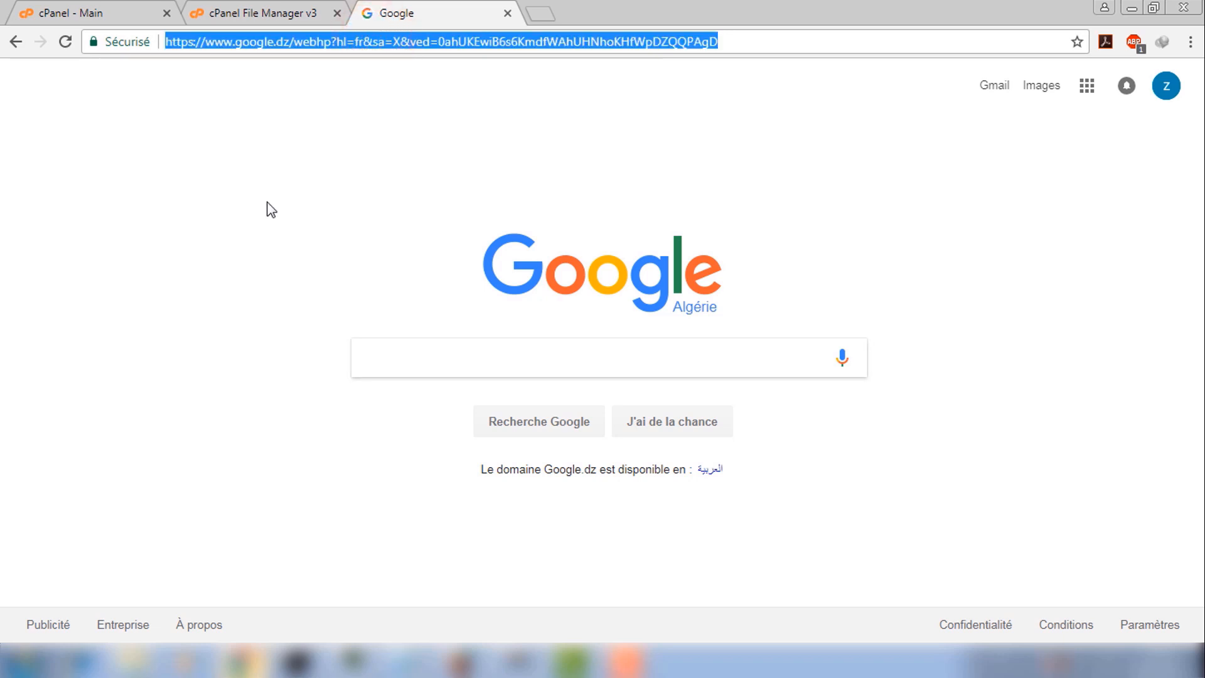
type("joomla")
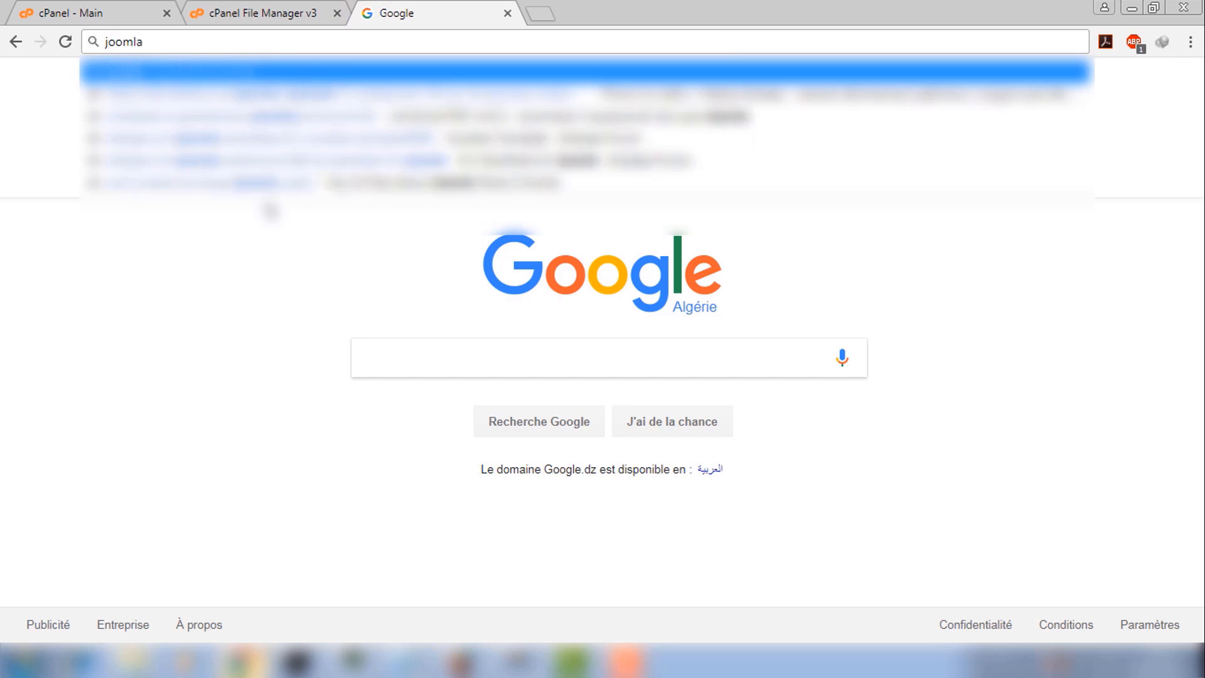
type(".org")
key("Return")
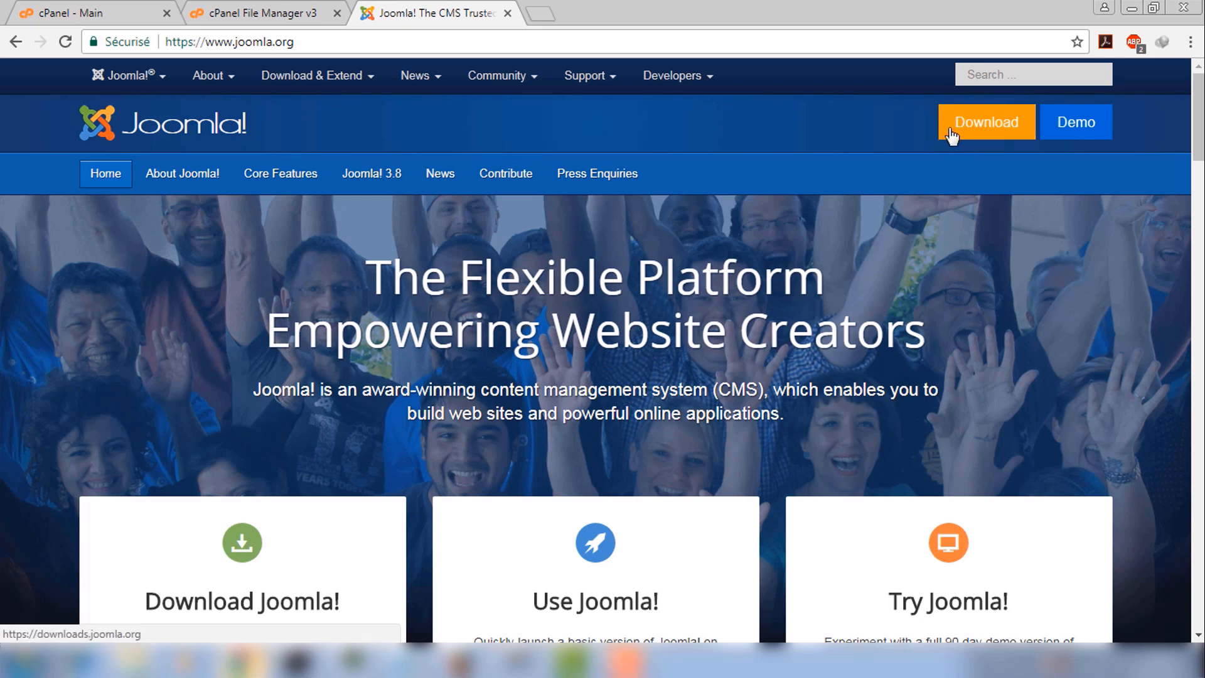
Start downloading the Joomla 3.8.1 full package from the Downloads page
left_click(991, 131)
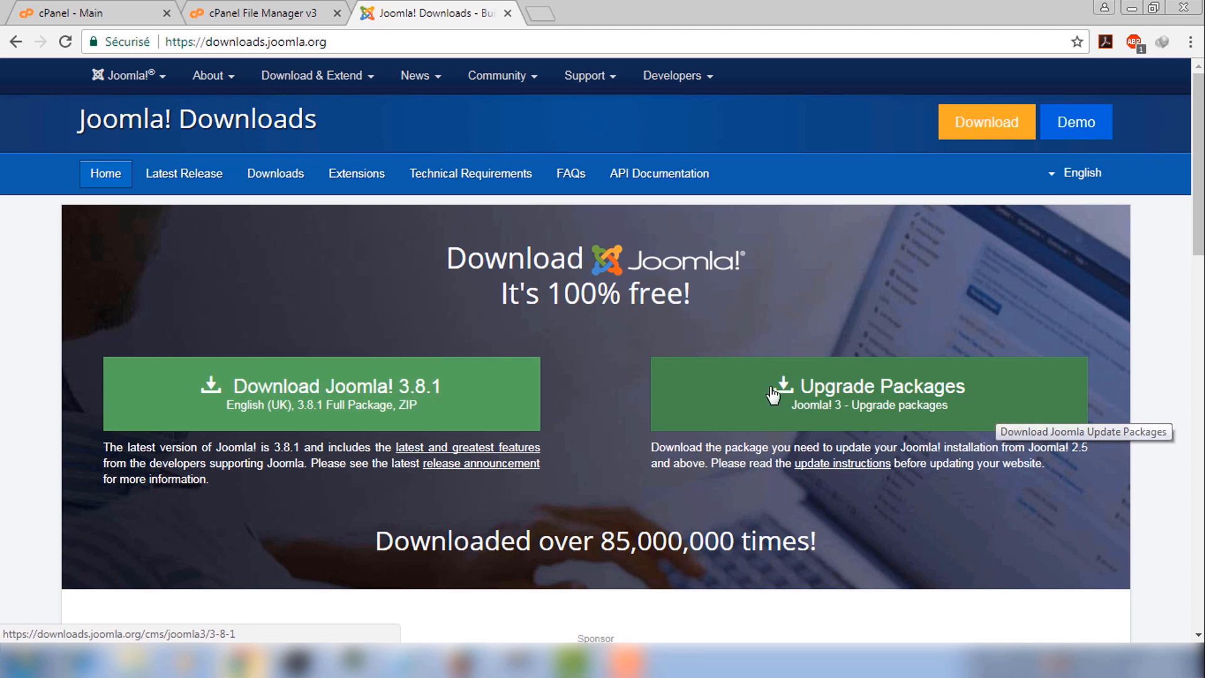
left_click(353, 406)
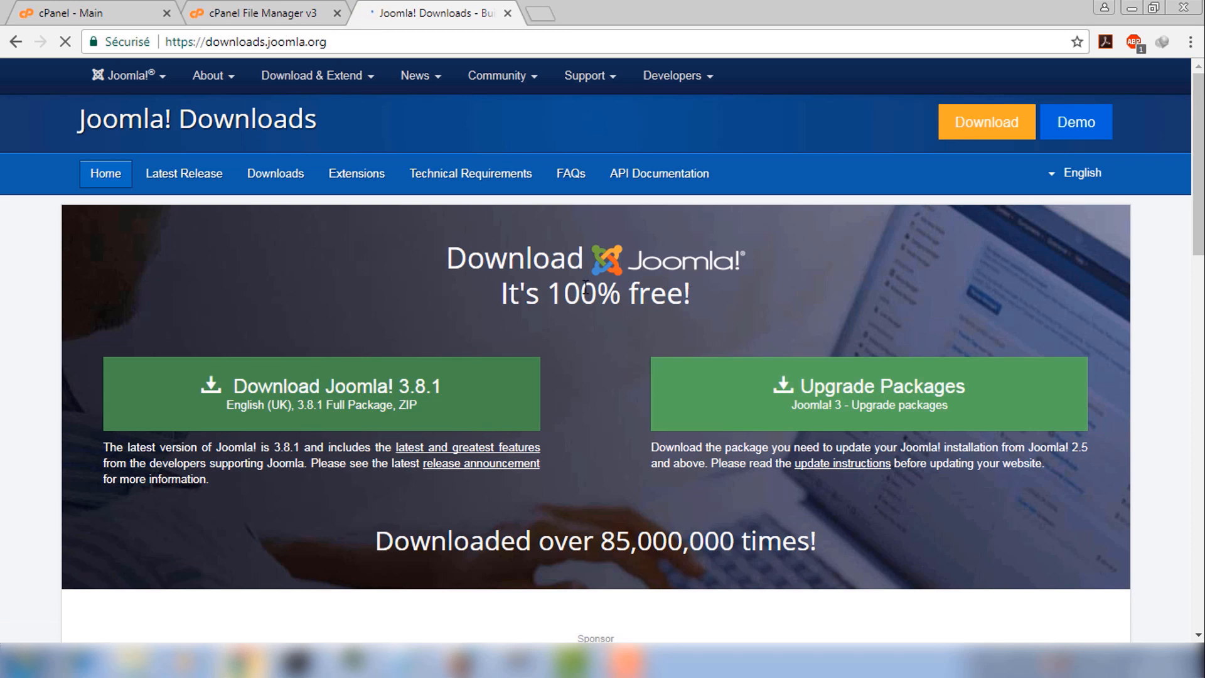
left_click(633, 243)
left_click_drag(554, 231, 149, 290)
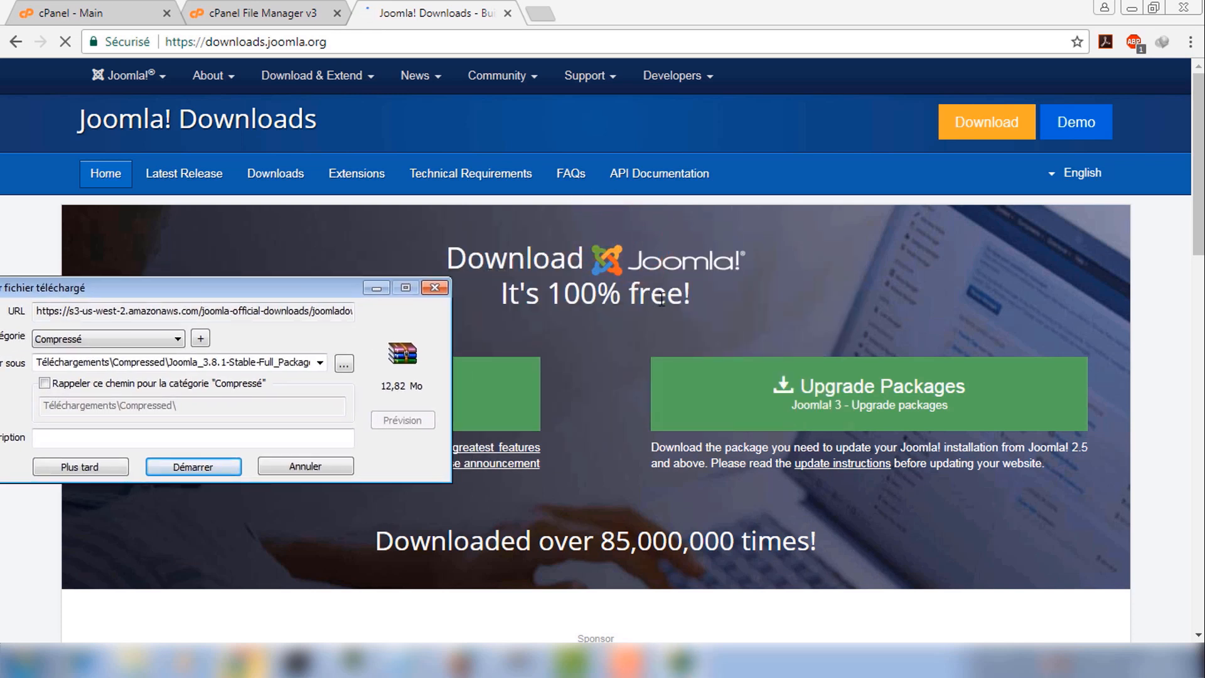
left_click_drag(272, 290, 455, 174)
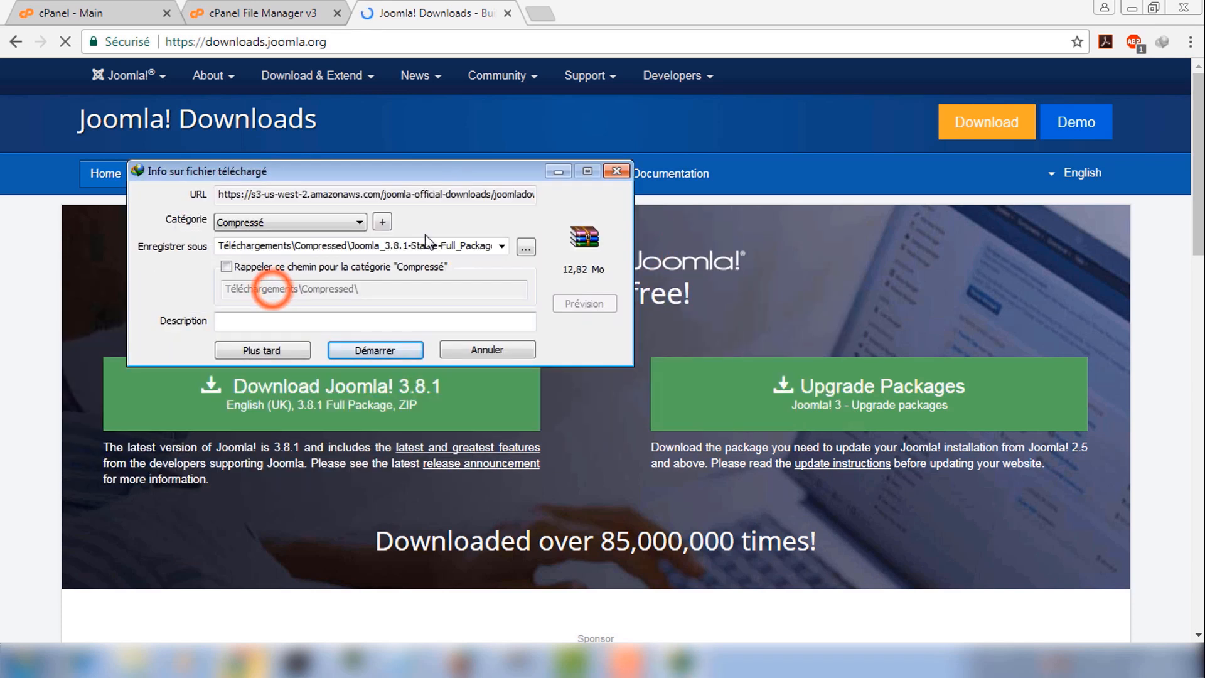
left_click(381, 358)
Enable the download-complete notice and send the download window to the background
left_click(631, 168)
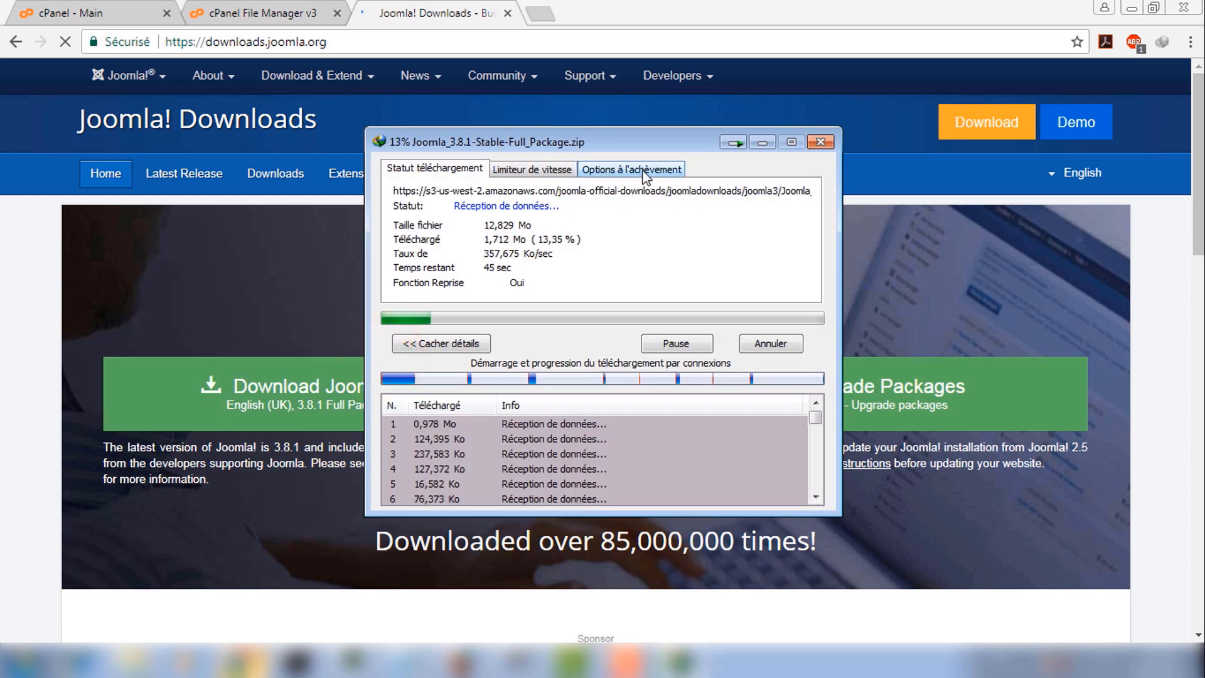
left_click(433, 212)
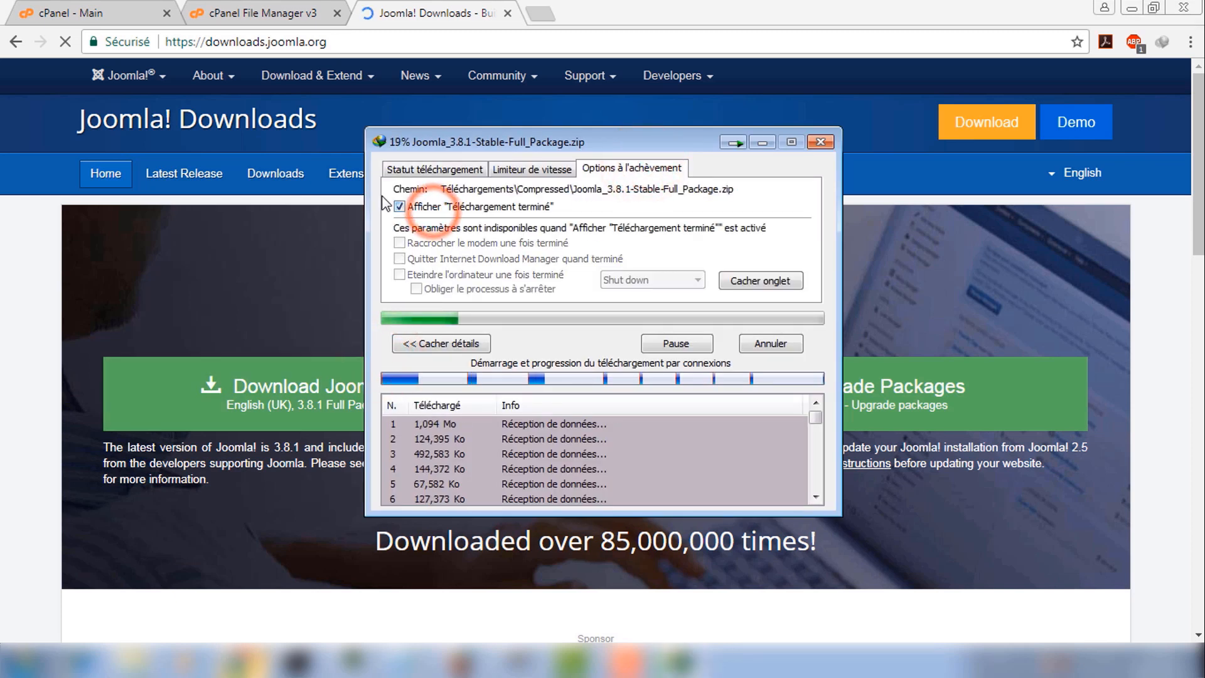
left_click(409, 168)
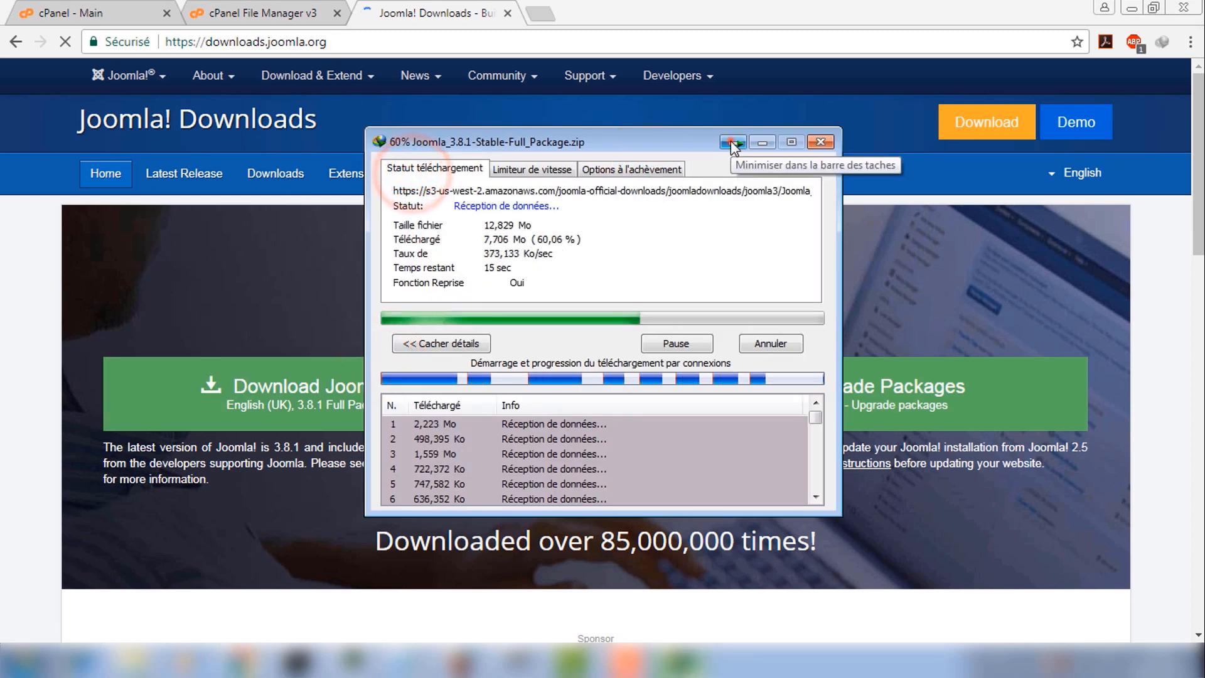
left_click(735, 143)
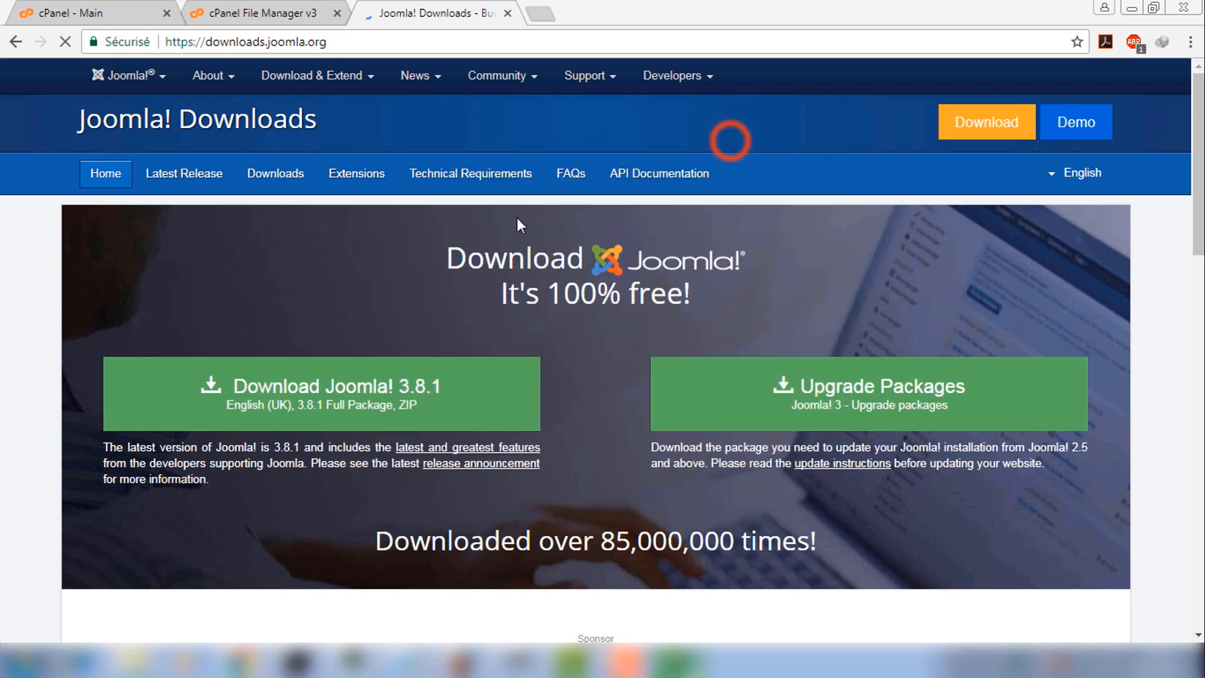
left_click(279, 42)
Go to wordpress.org and open its download page
type("wordpress")
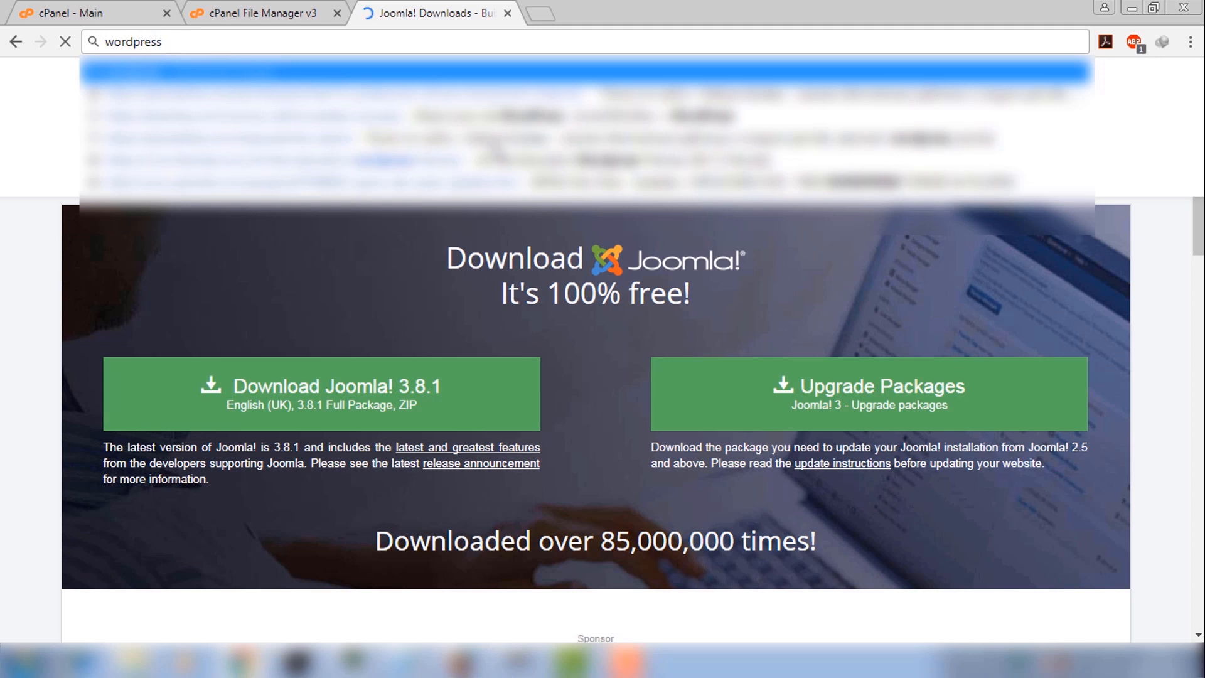
type(".org")
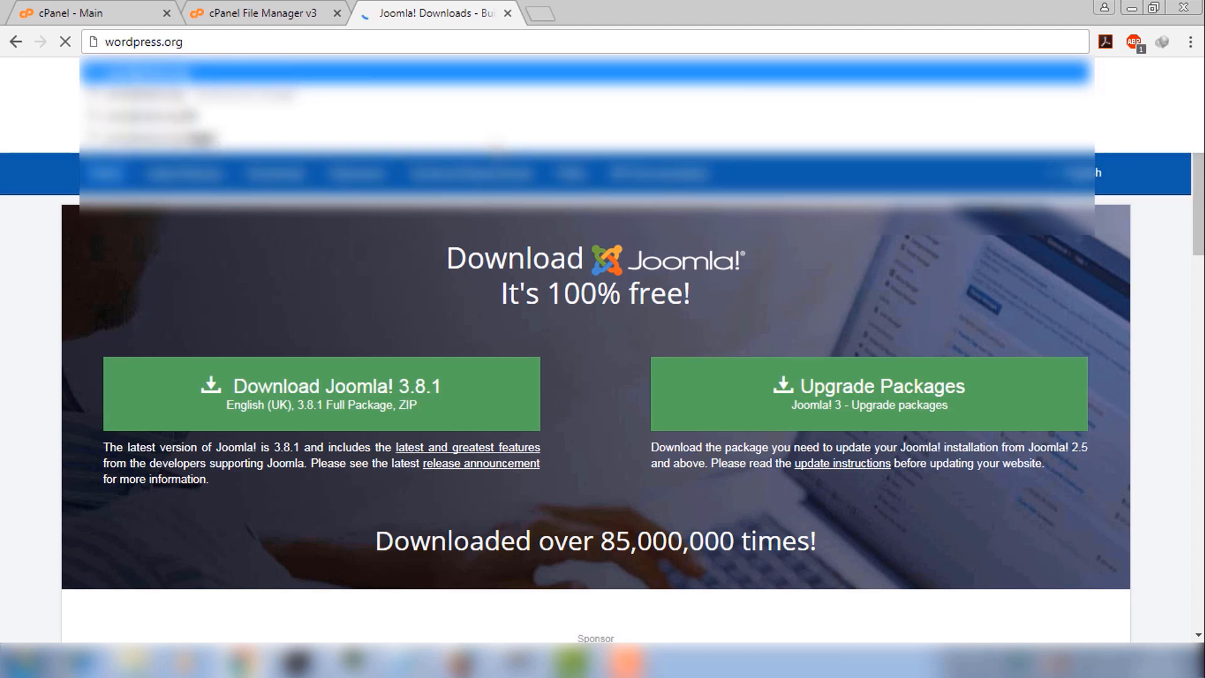
key("Return")
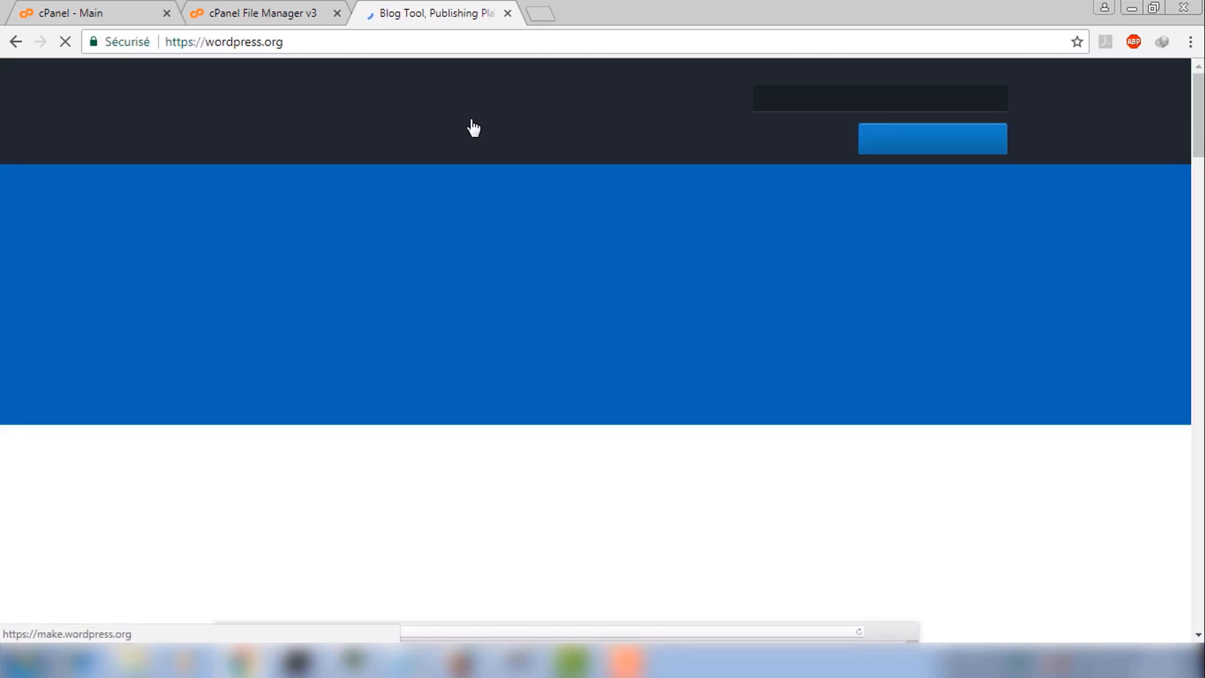
mouse_move(480, 132)
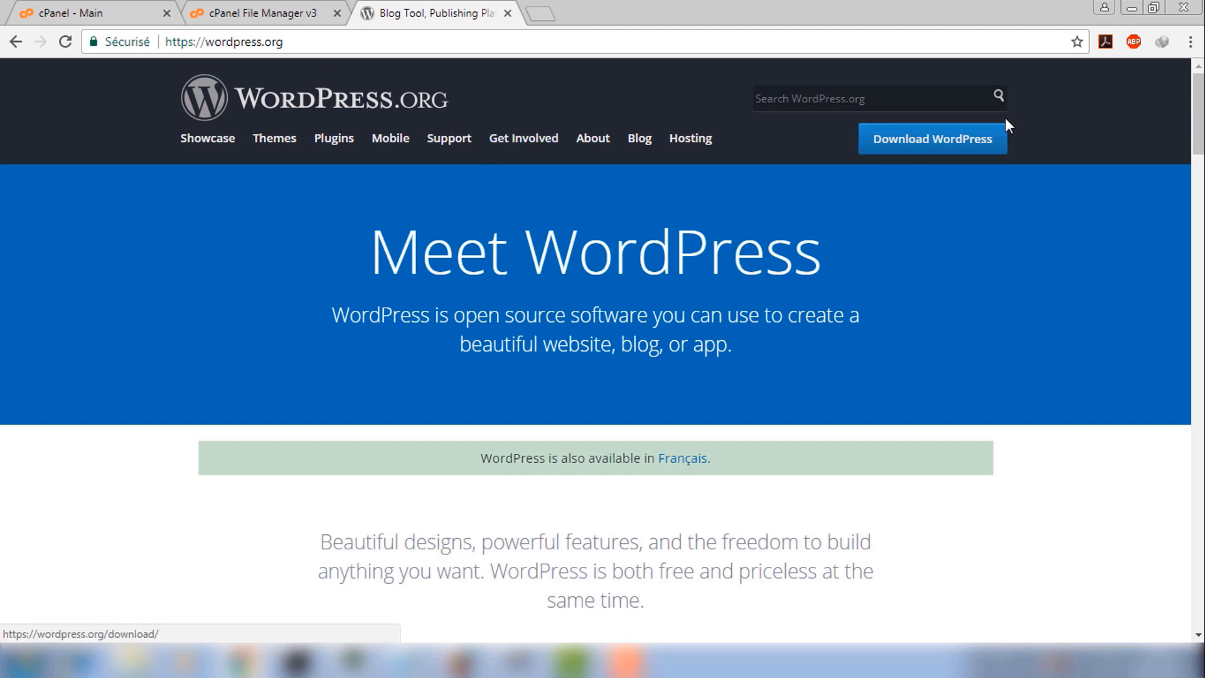
left_click(911, 151)
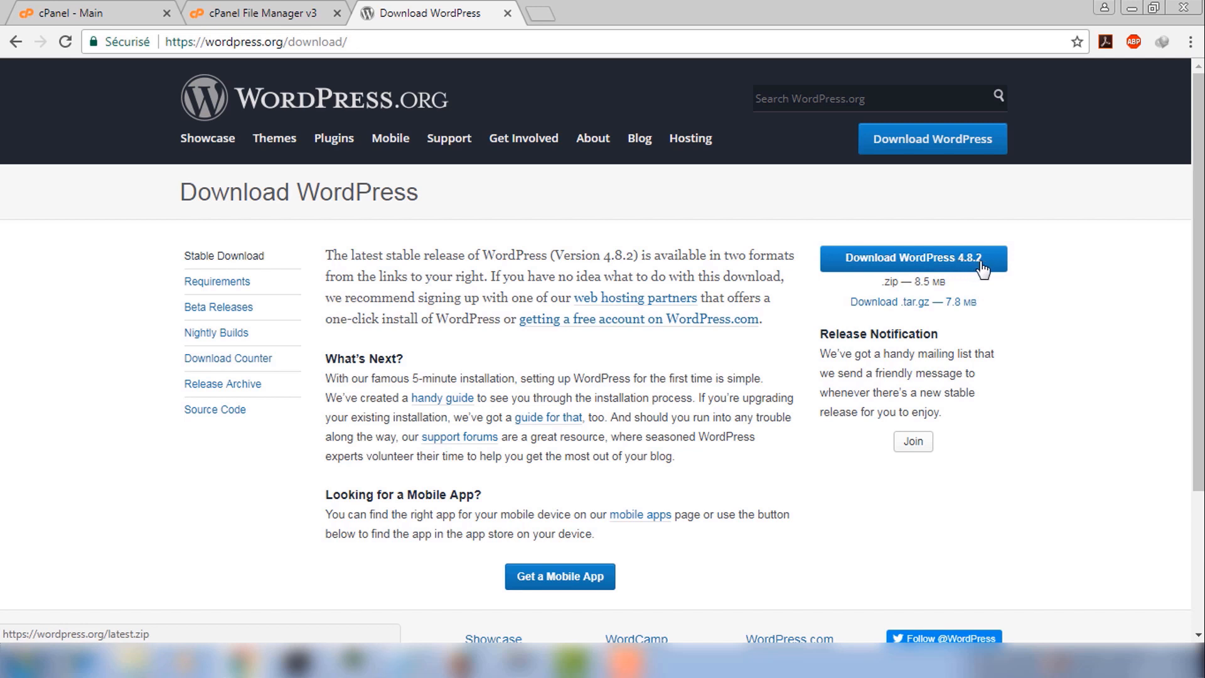
Start the WordPress 4.8.2 ZIP download and send it to the background
left_click(944, 267)
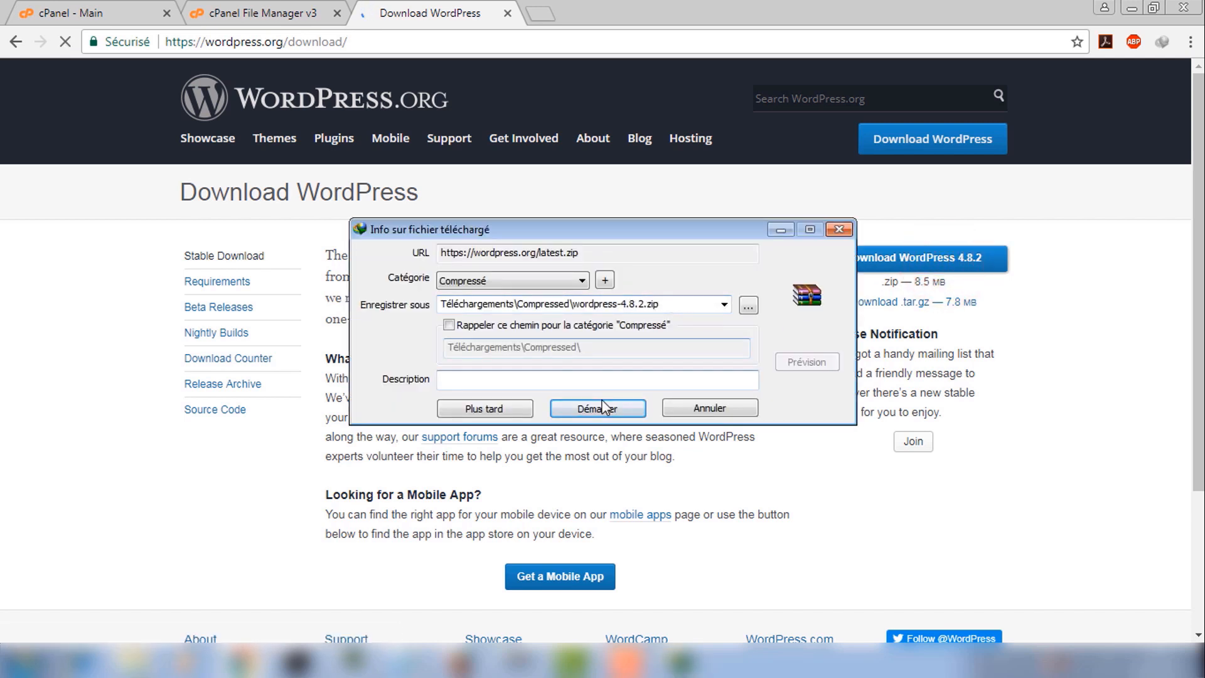
left_click(606, 410)
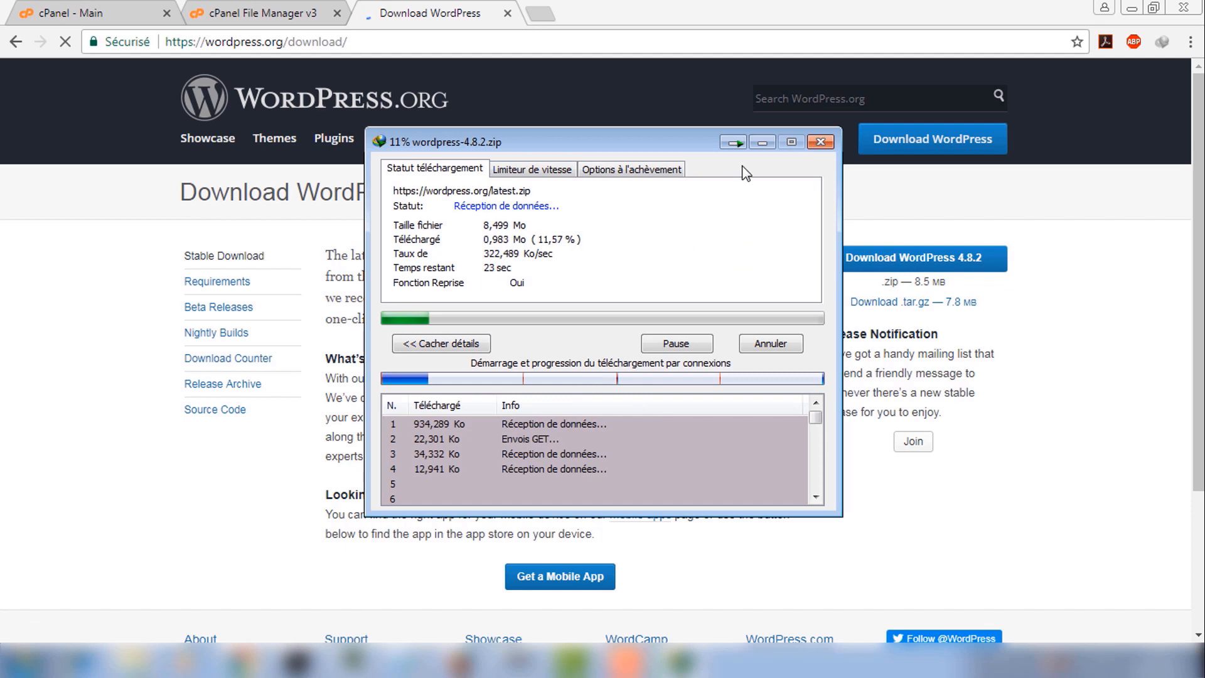
left_click(728, 145)
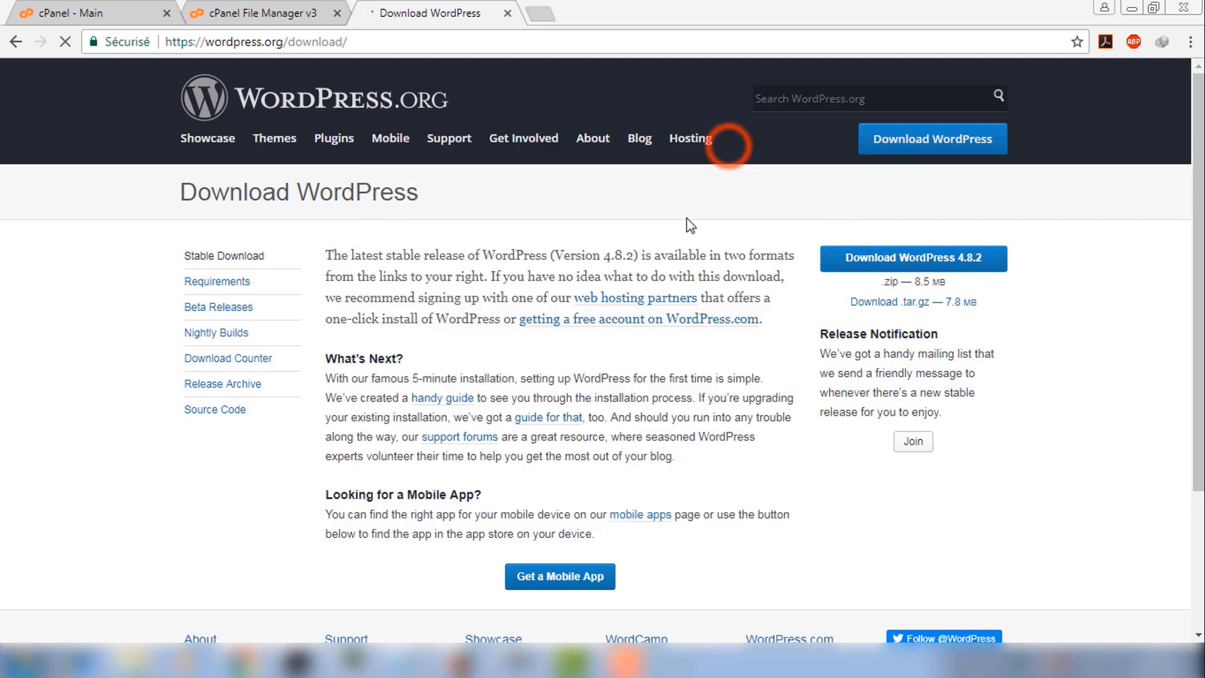
left_click(547, 211)
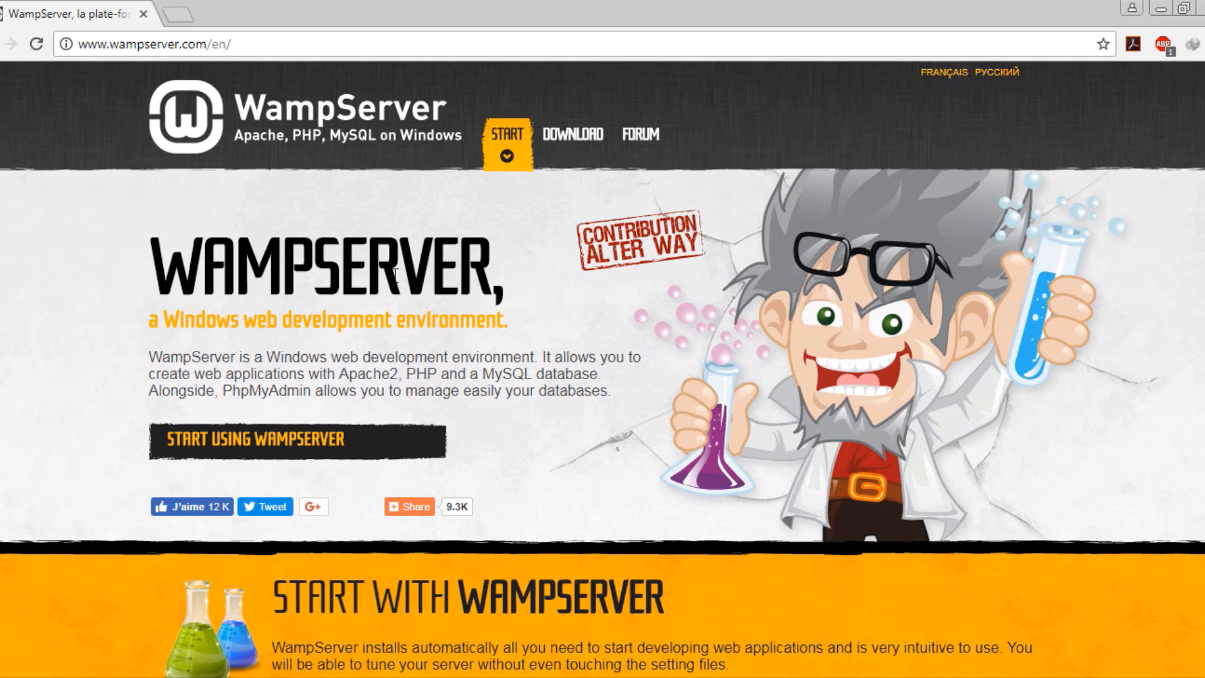
Pick WampServer 64 bits (x64) 3.0.6 under Downloads and follow its direct download link
left_click_drag(137, 263, 476, 246)
left_click(542, 257)
left_click(288, 446)
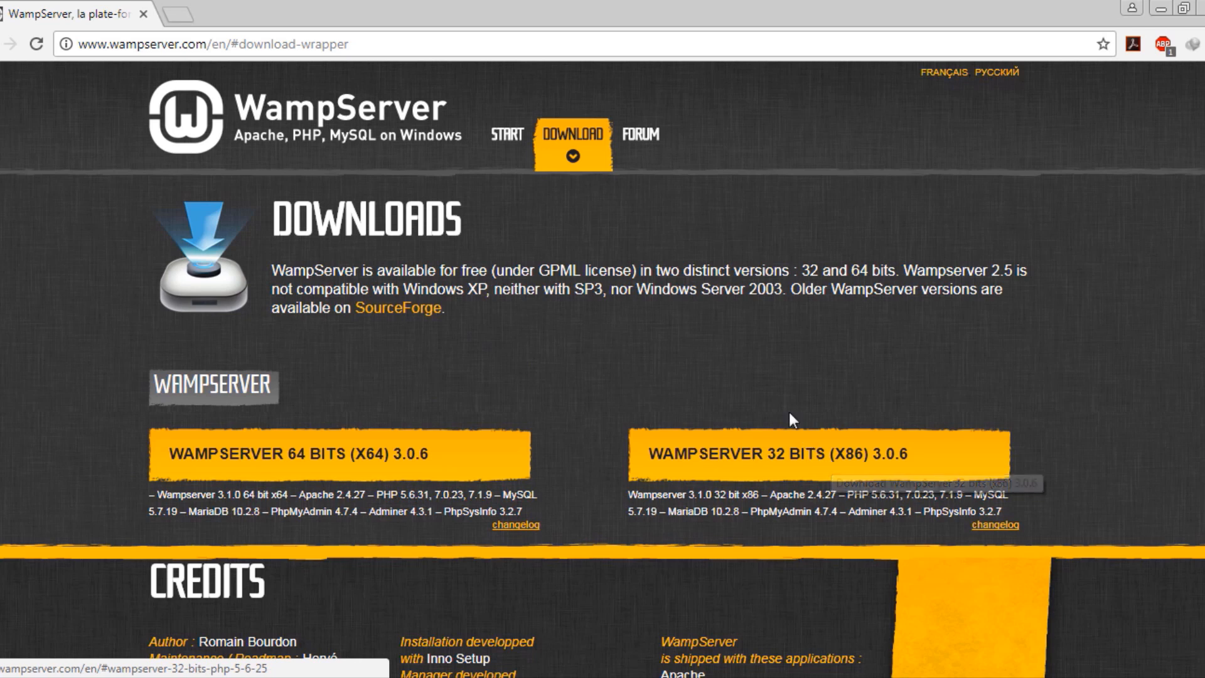
left_click(318, 459)
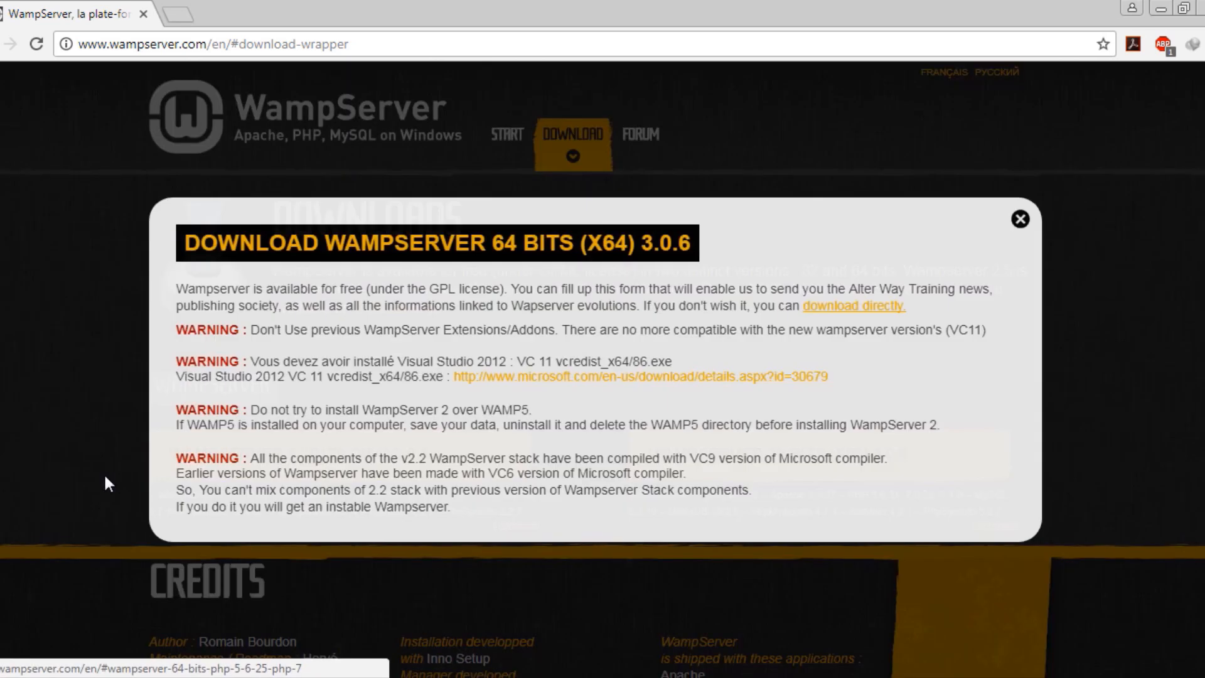
left_click(847, 309)
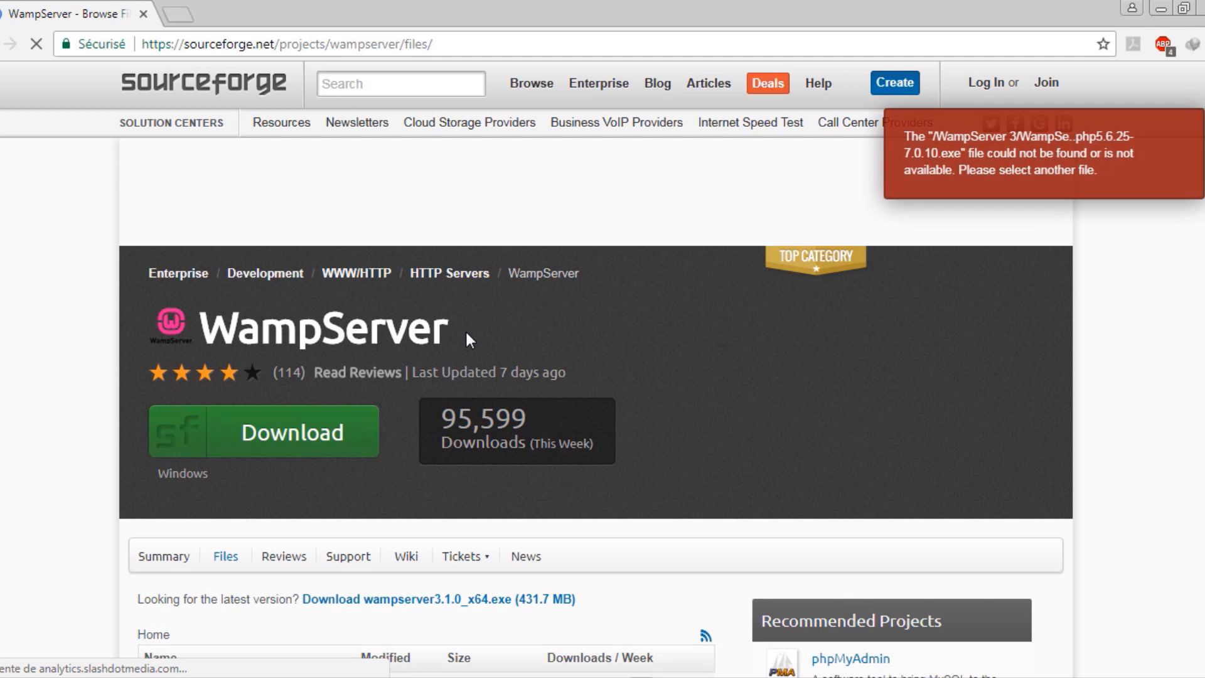
Cancel the duplicate download and run wampserver3.1.0_x64.exe from the Programs folder
left_click(283, 433)
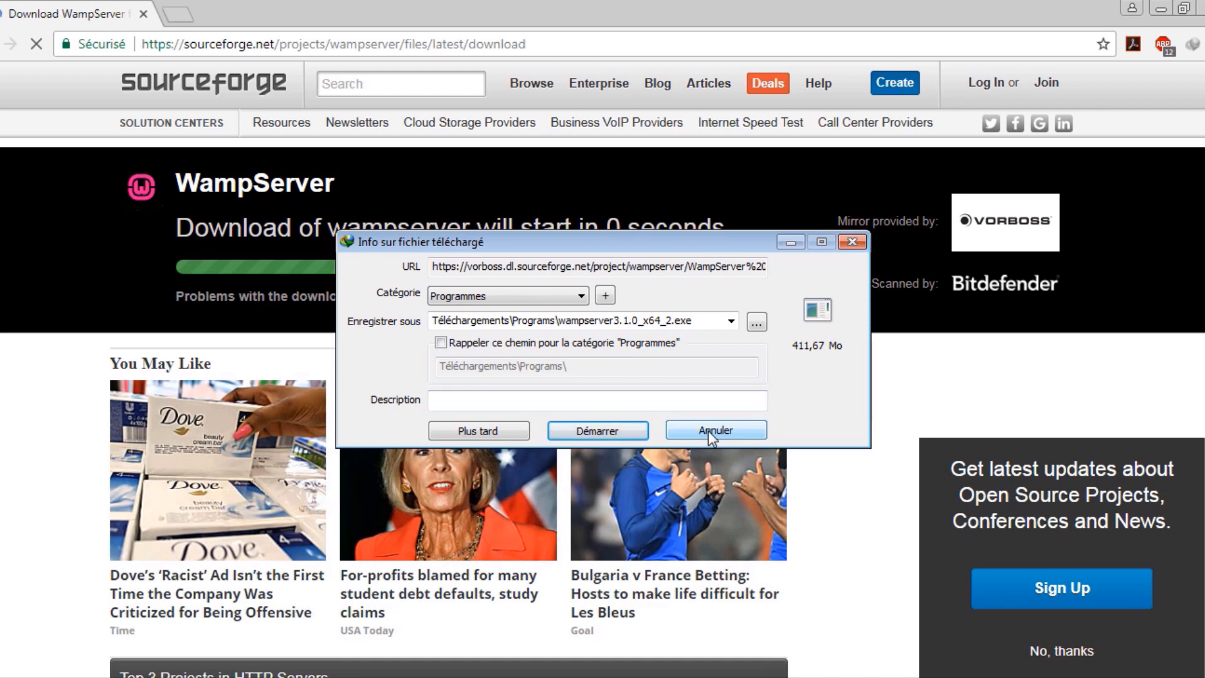
left_click(707, 430)
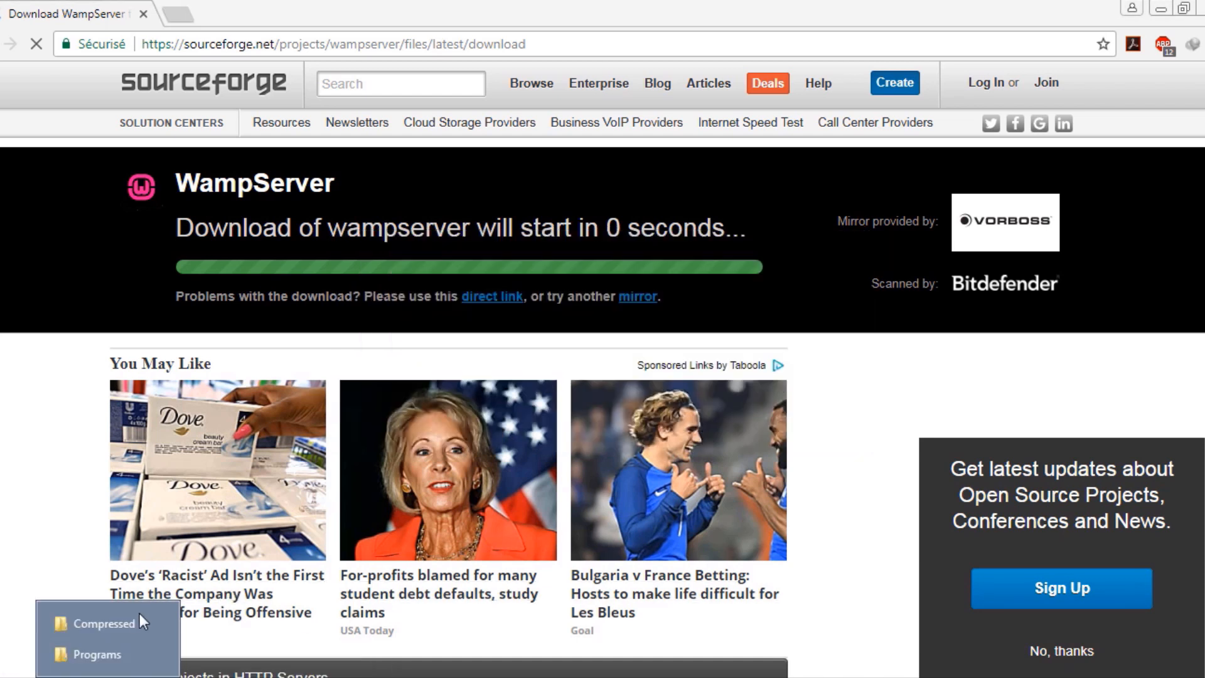
left_click(94, 653)
double_click(191, 397)
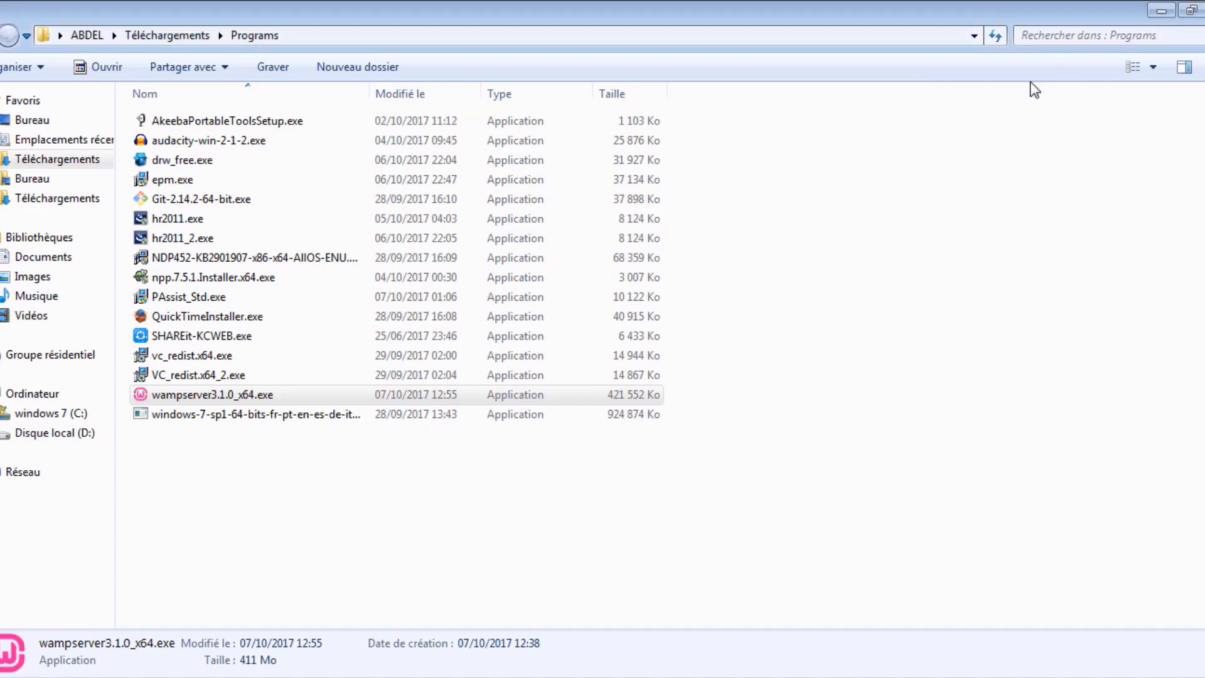
left_click(1160, 10)
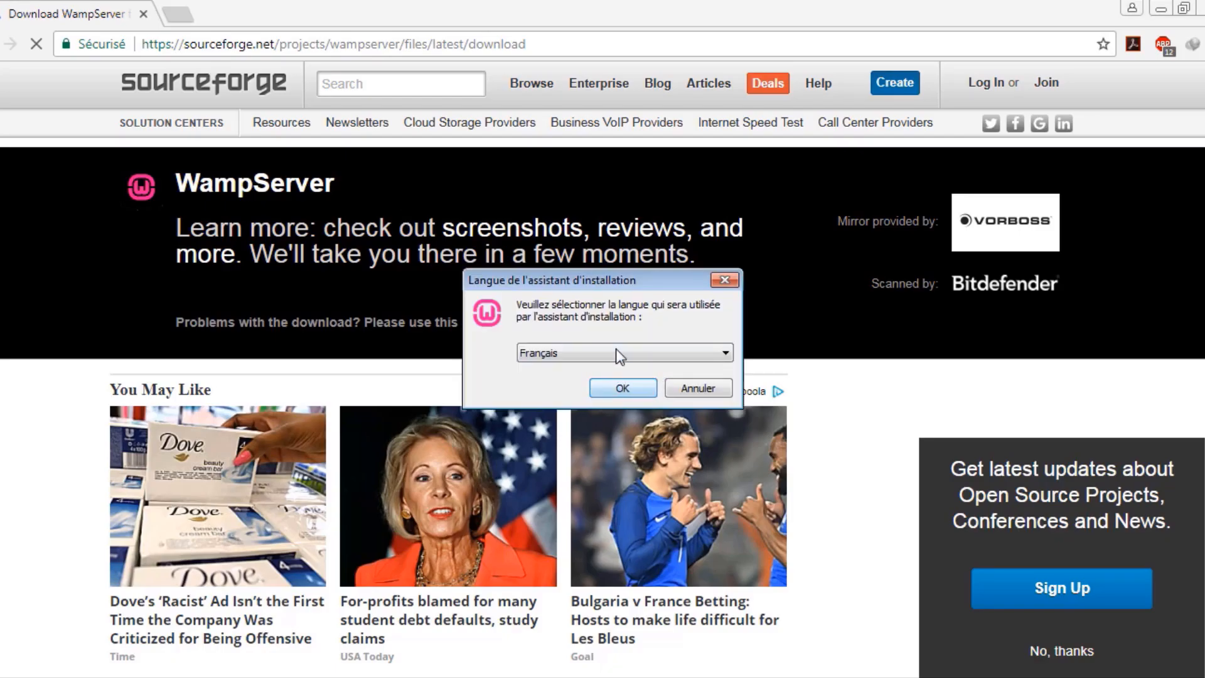
Choose English as the setup language and accept the WampServer licence agreement
left_click(616, 348)
left_click(612, 366)
left_click(615, 387)
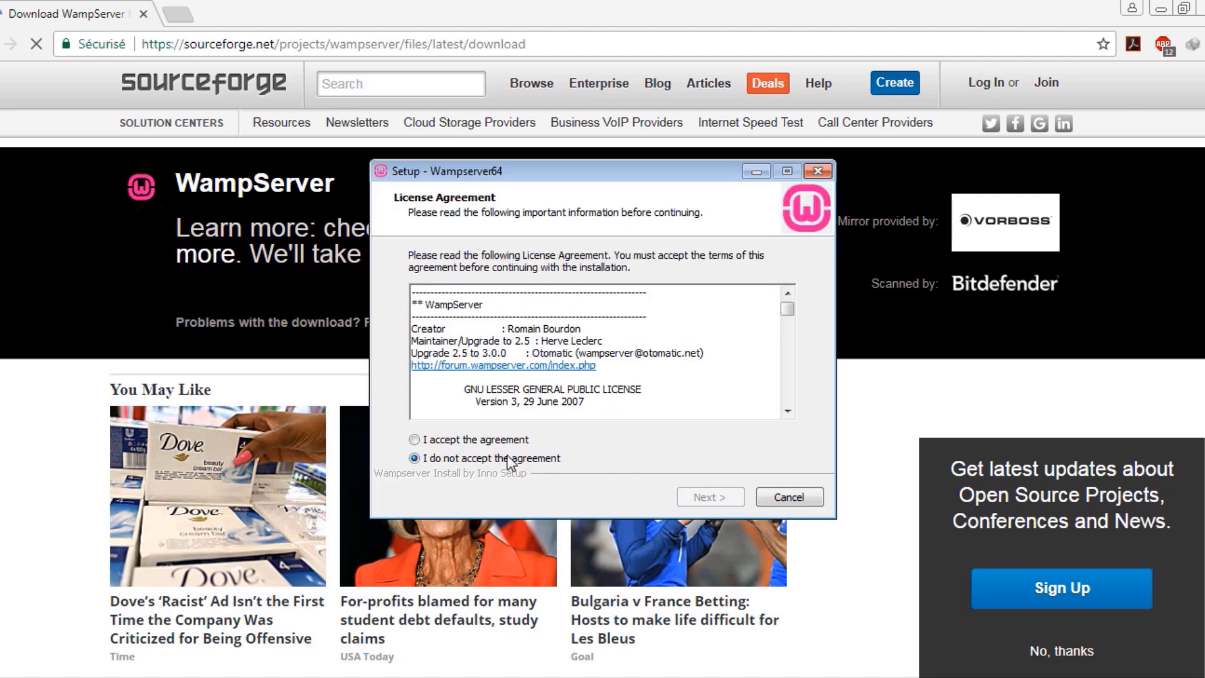
left_click(474, 440)
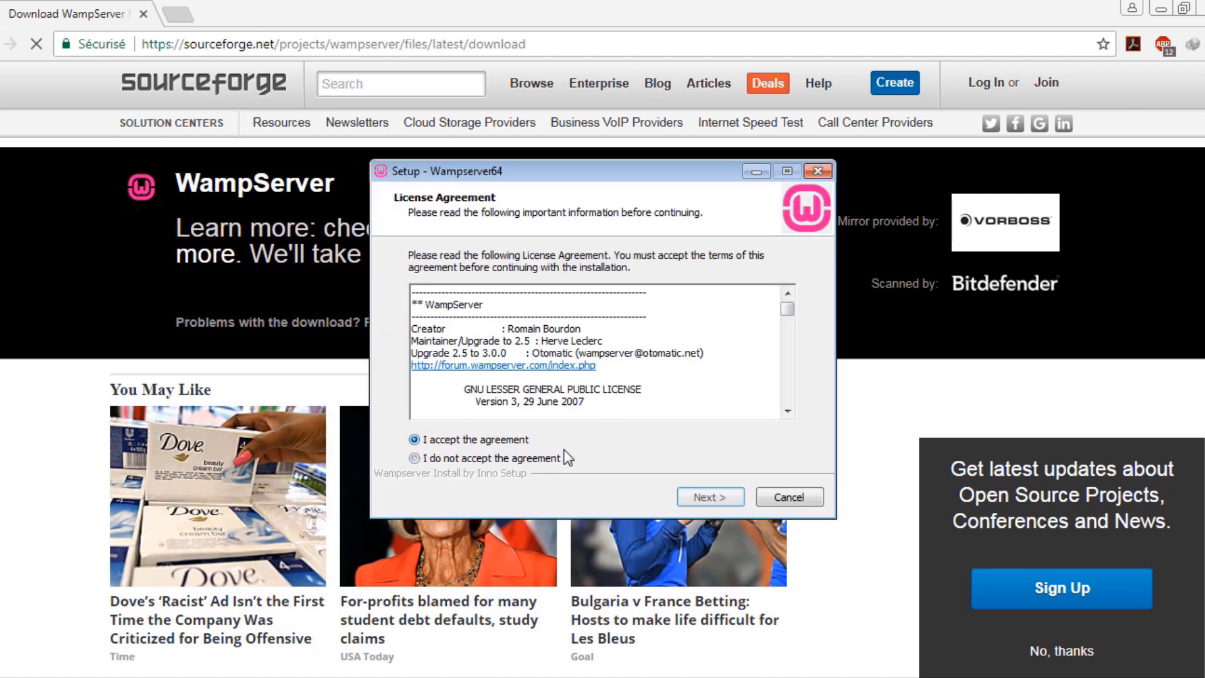
left_click(699, 497)
Install Wampserver64 into the existing c:\wamp64 folder with the default Start Menu folder
left_click(699, 497)
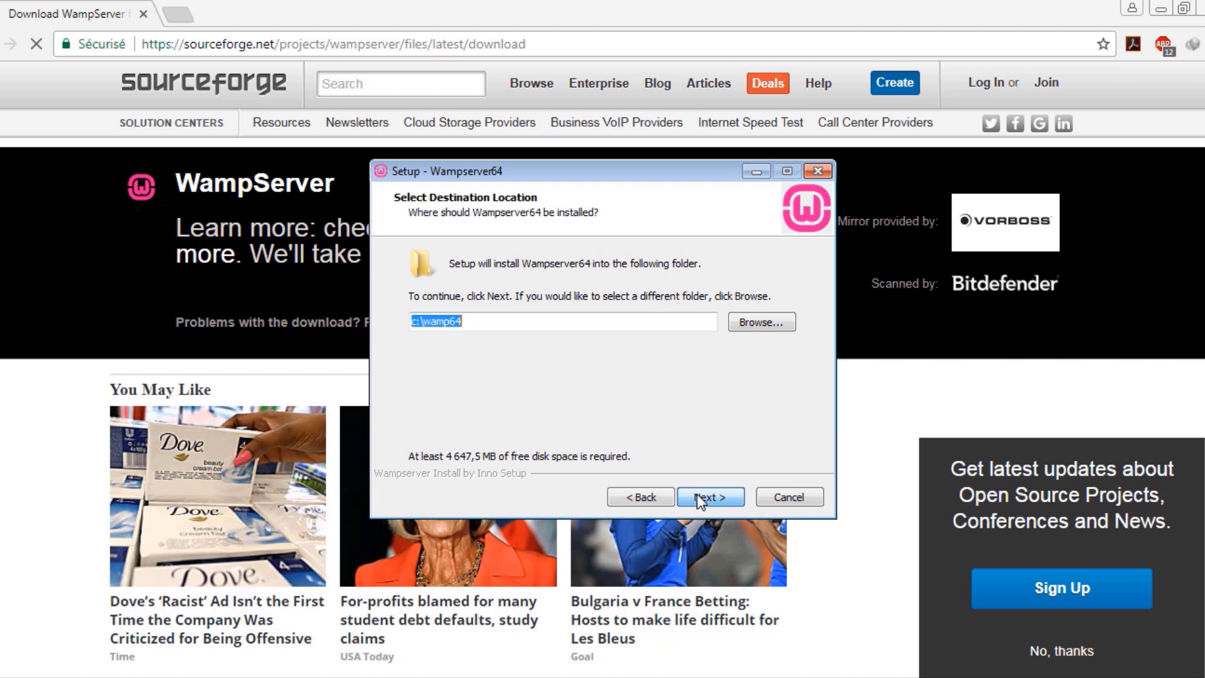
left_click(697, 496)
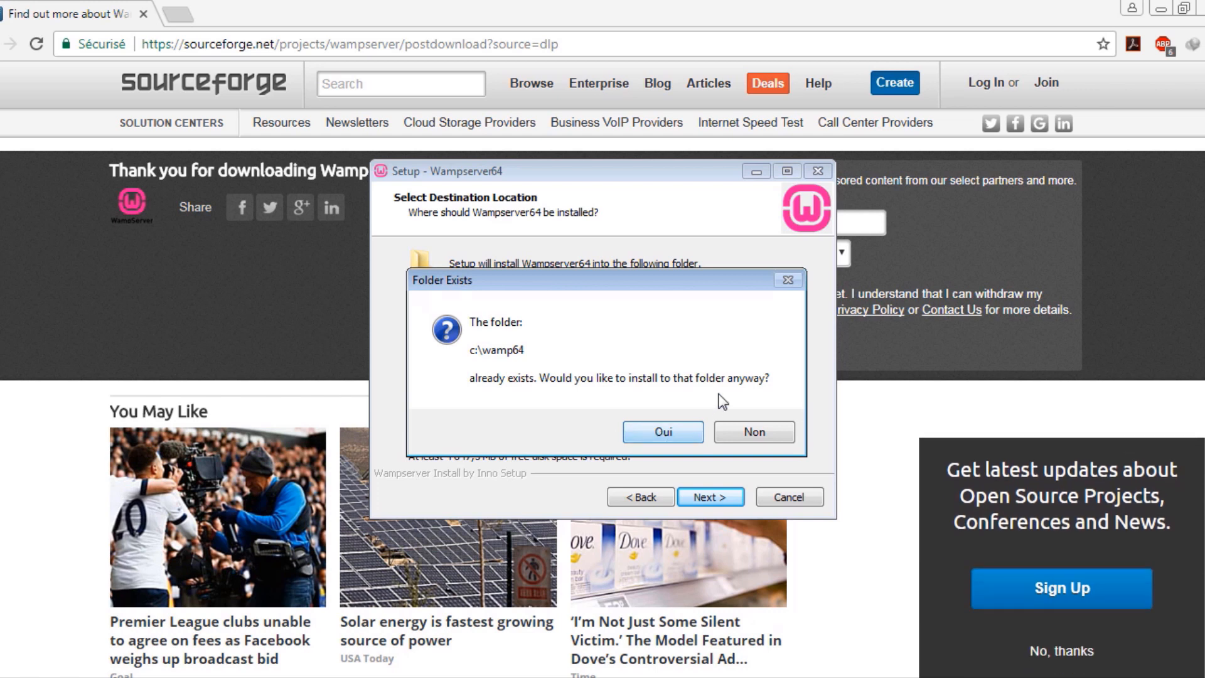
left_click(665, 433)
left_click(704, 495)
key("Return")
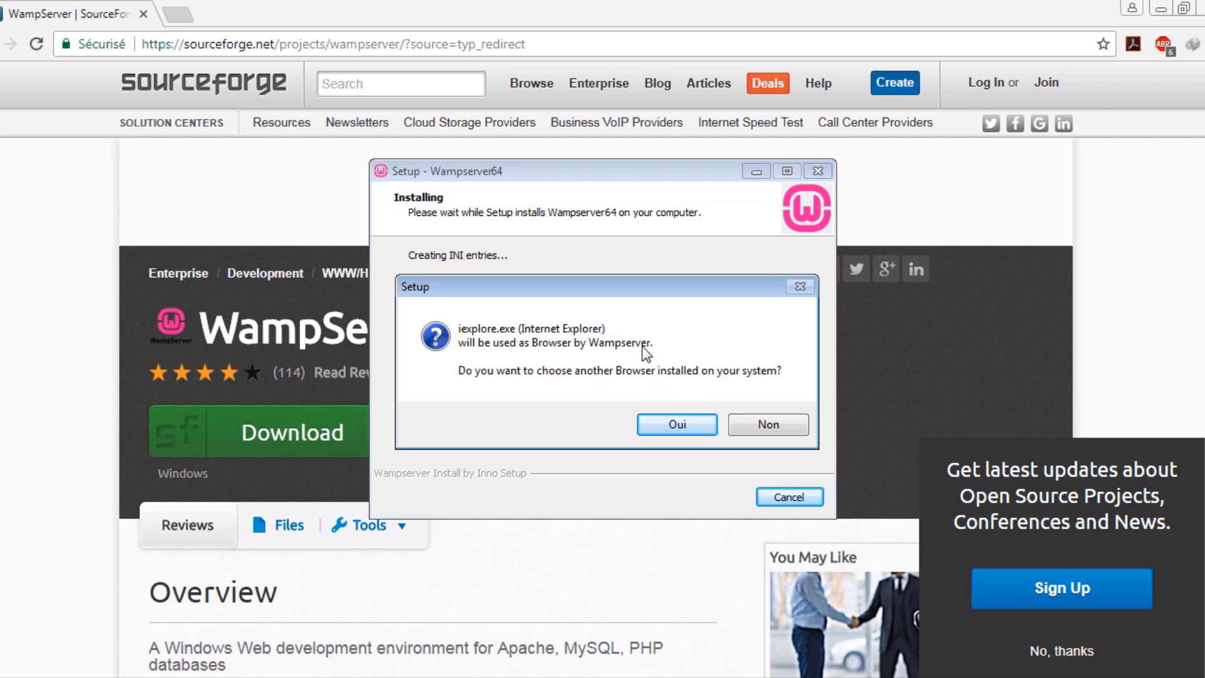
Set Program Files (x86)\Google\Chrome\Application\chrome.exe as WampServer's browser
left_click(671, 423)
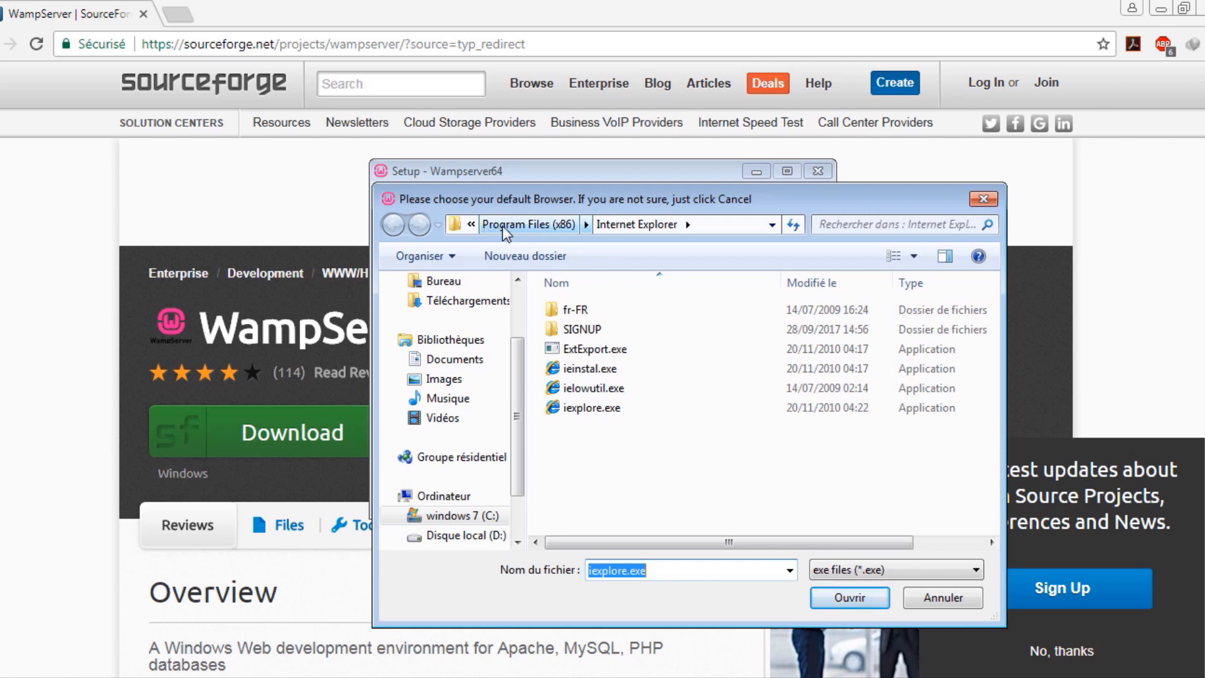
left_click(529, 228)
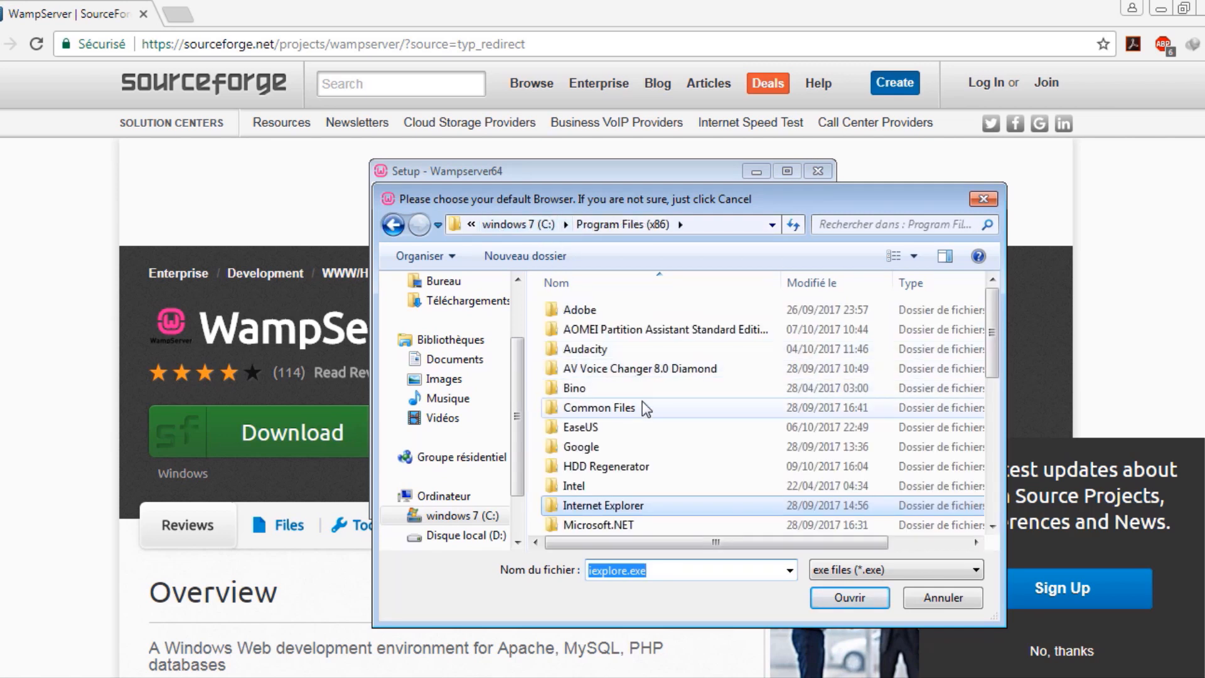
double_click(636, 448)
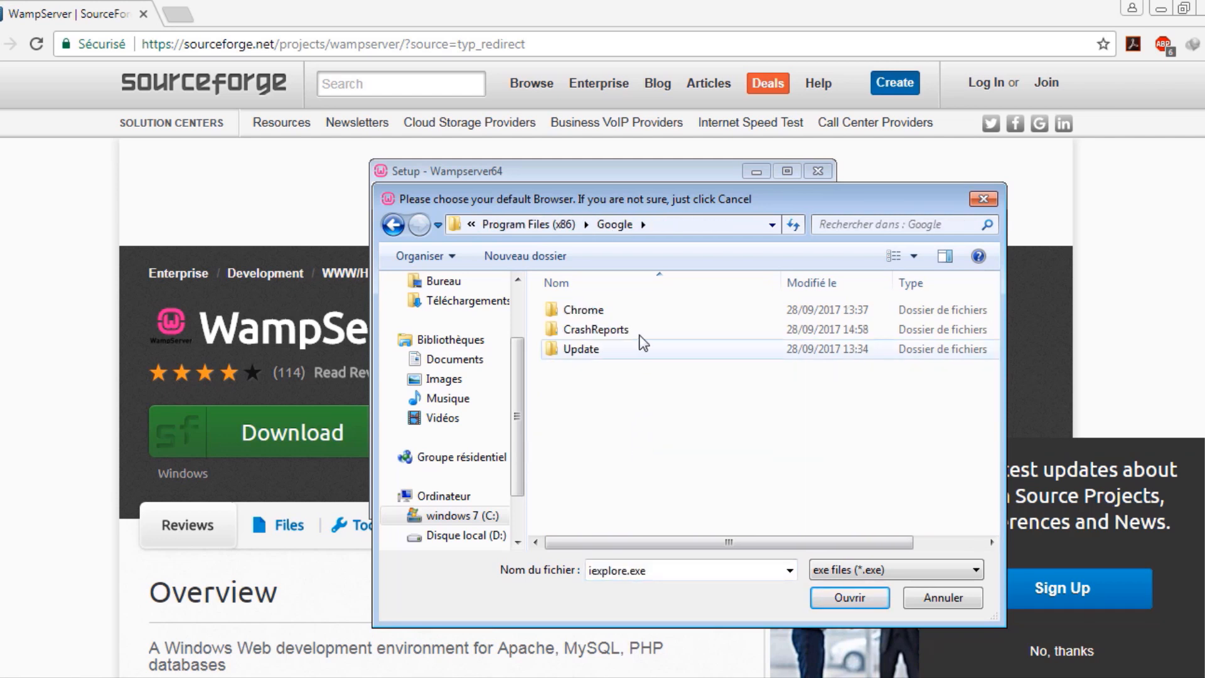
double_click(639, 316)
double_click(635, 315)
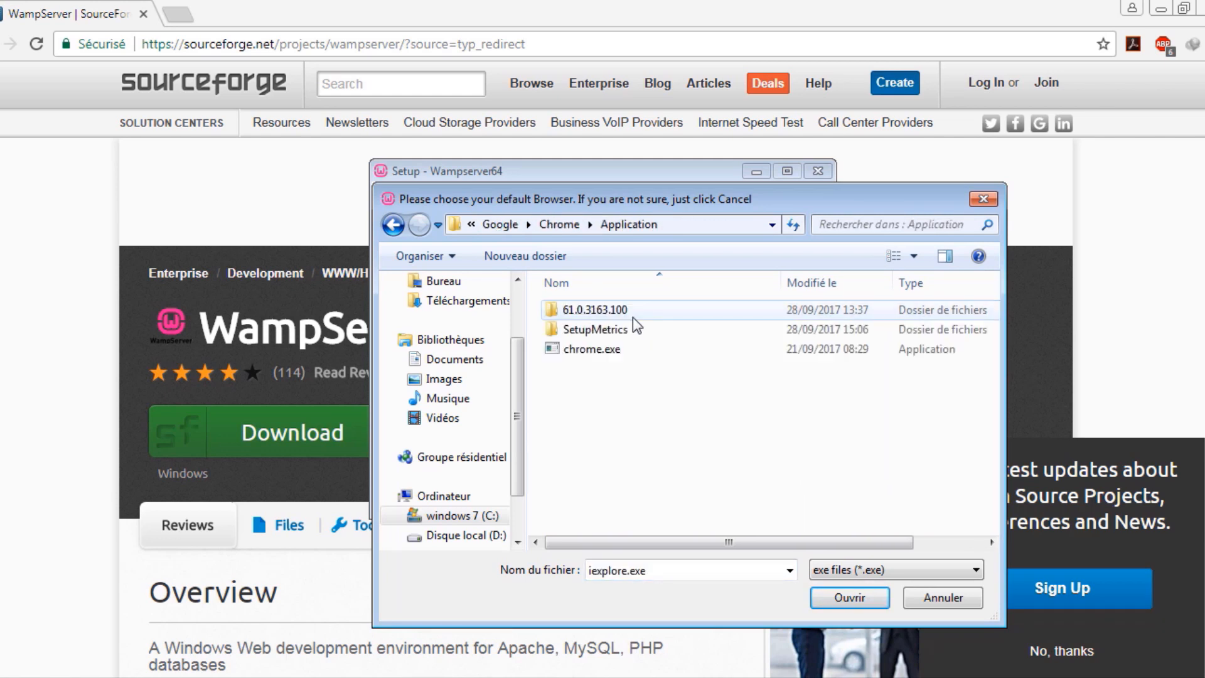
double_click(594, 349)
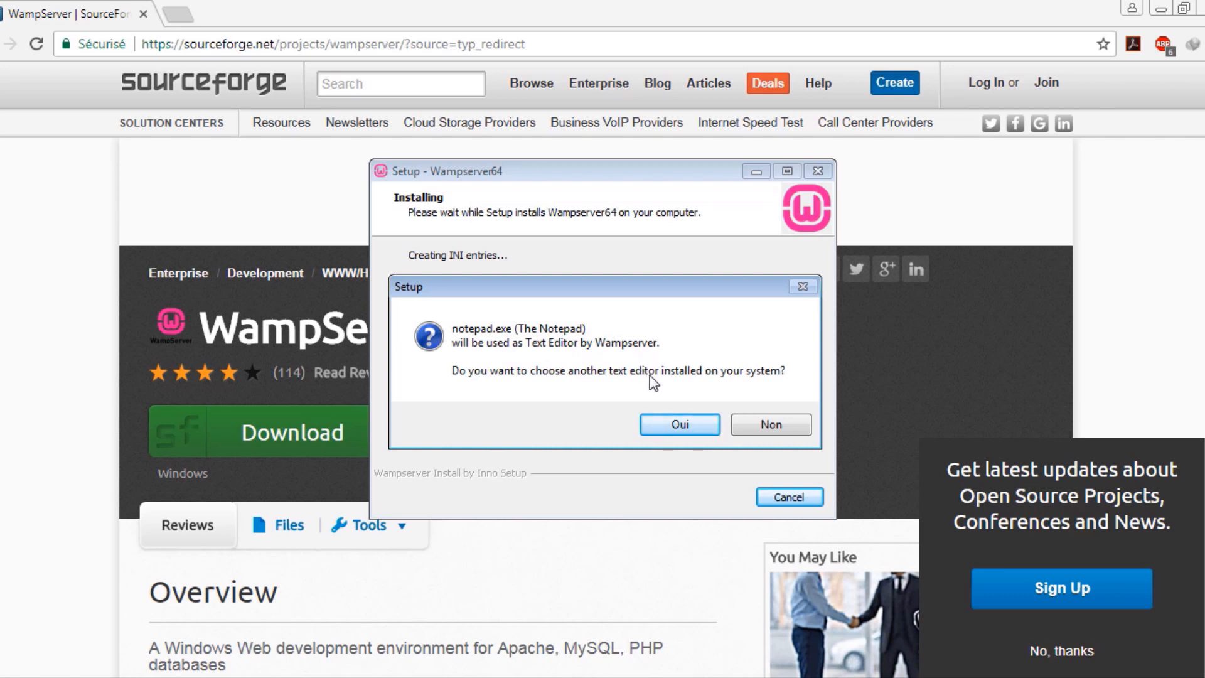
Set Program Files (x86)\Notepad++\notepad++.exe as WampServer's text editor
left_click(672, 427)
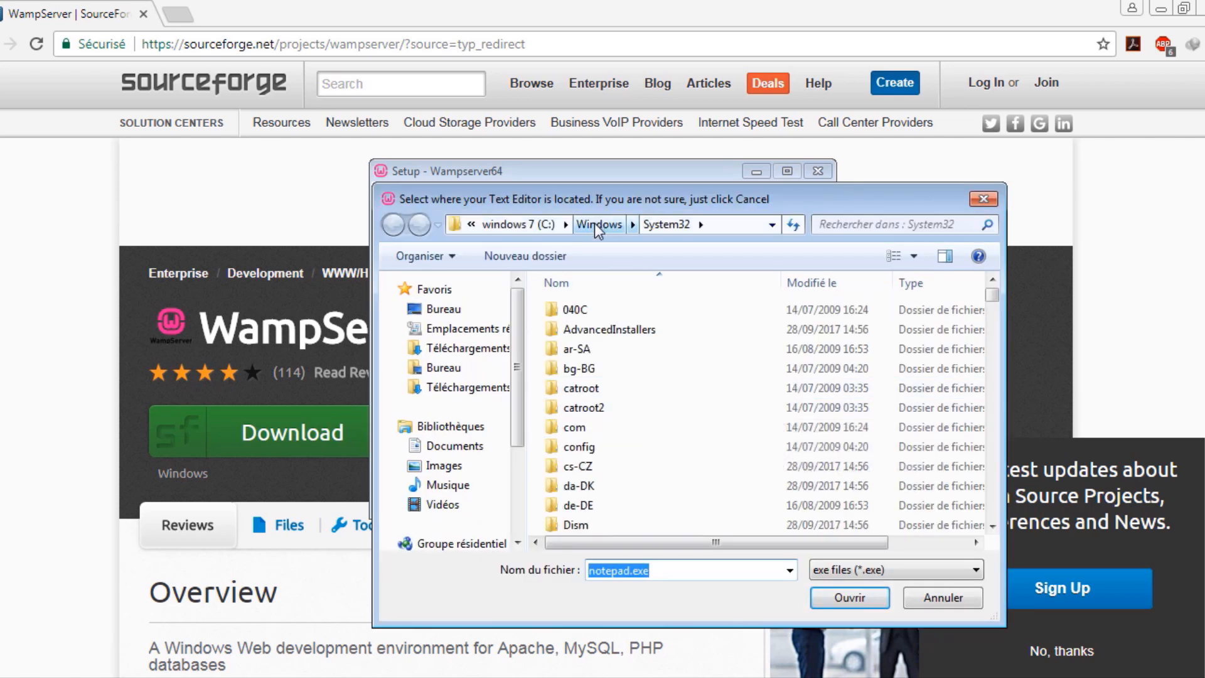
left_click(525, 224)
double_click(641, 393)
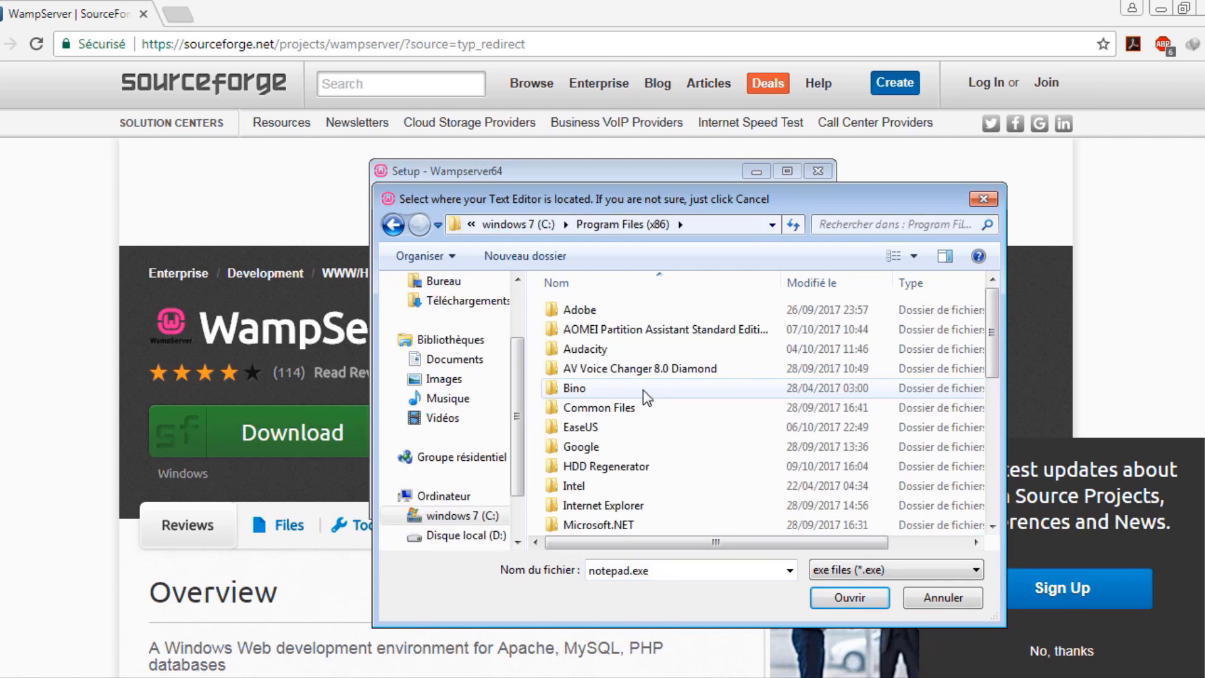
left_click(642, 390)
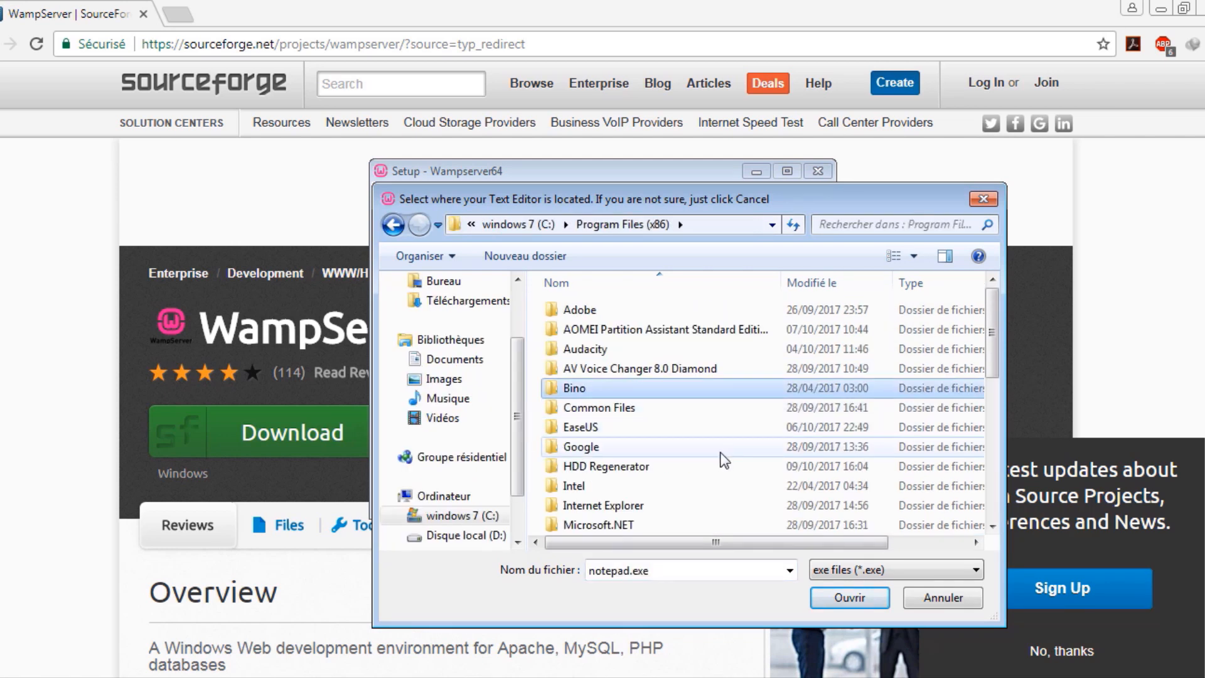
scroll(702, 440, "down", 6)
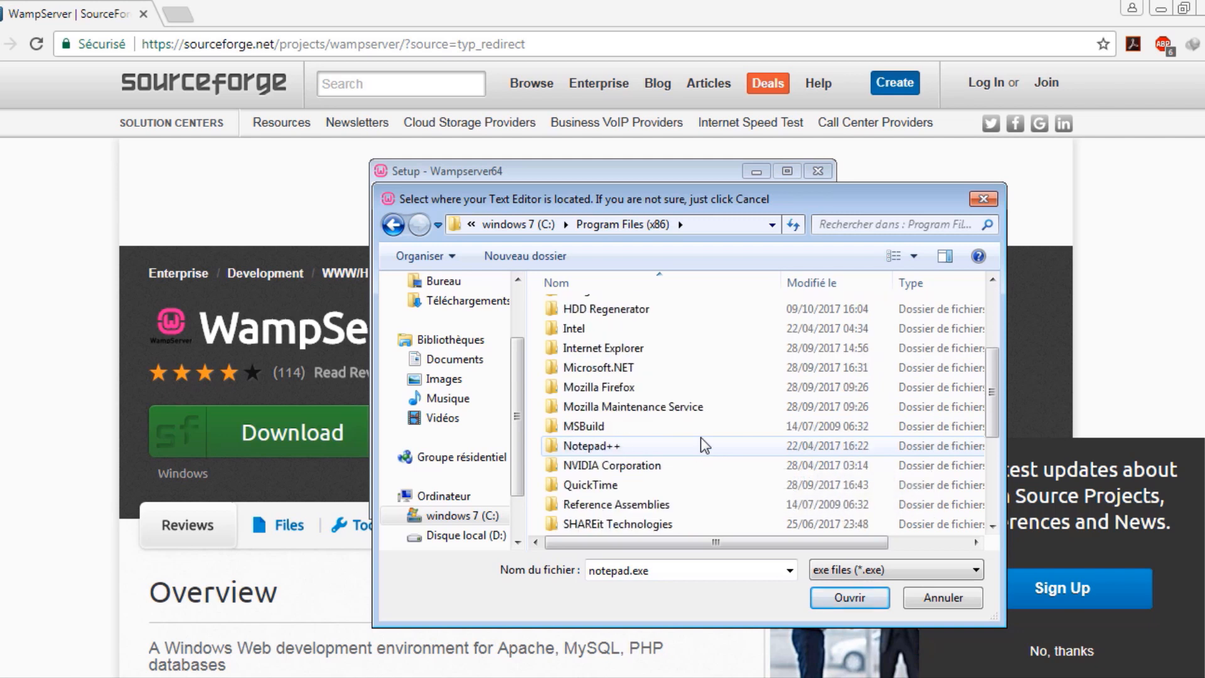
scroll(700, 443, "down", 1)
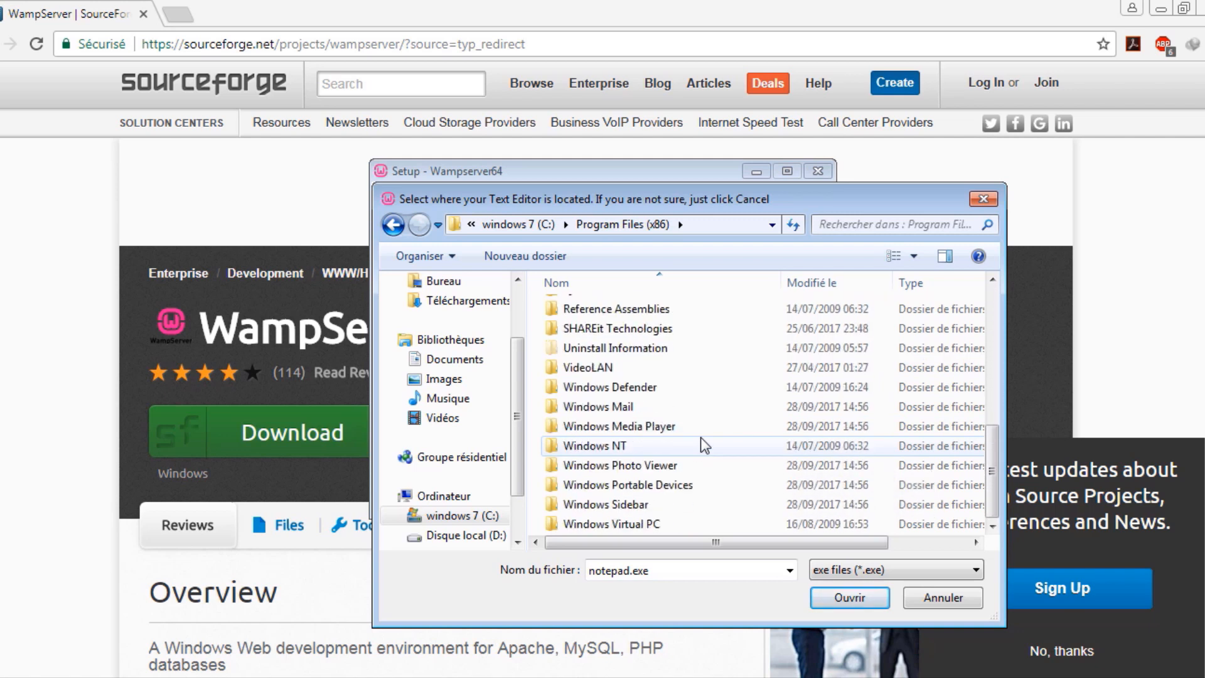
scroll(702, 442, "up", 3)
double_click(728, 426)
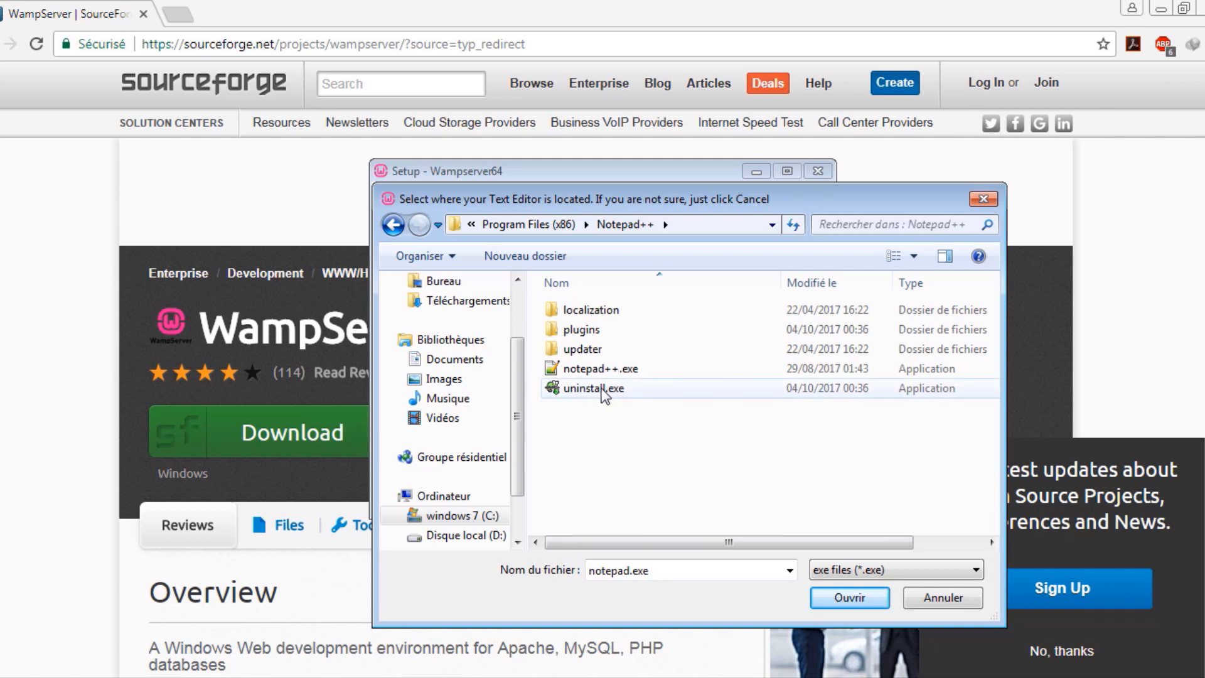
left_click(593, 367)
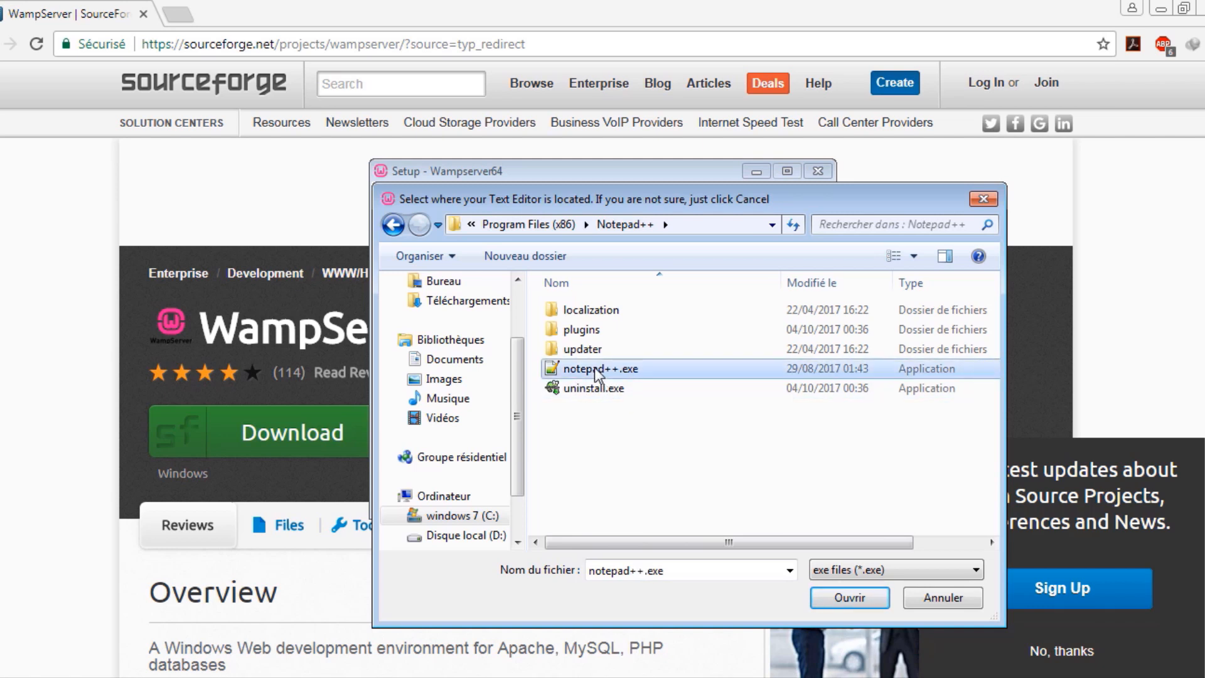
double_click(654, 368)
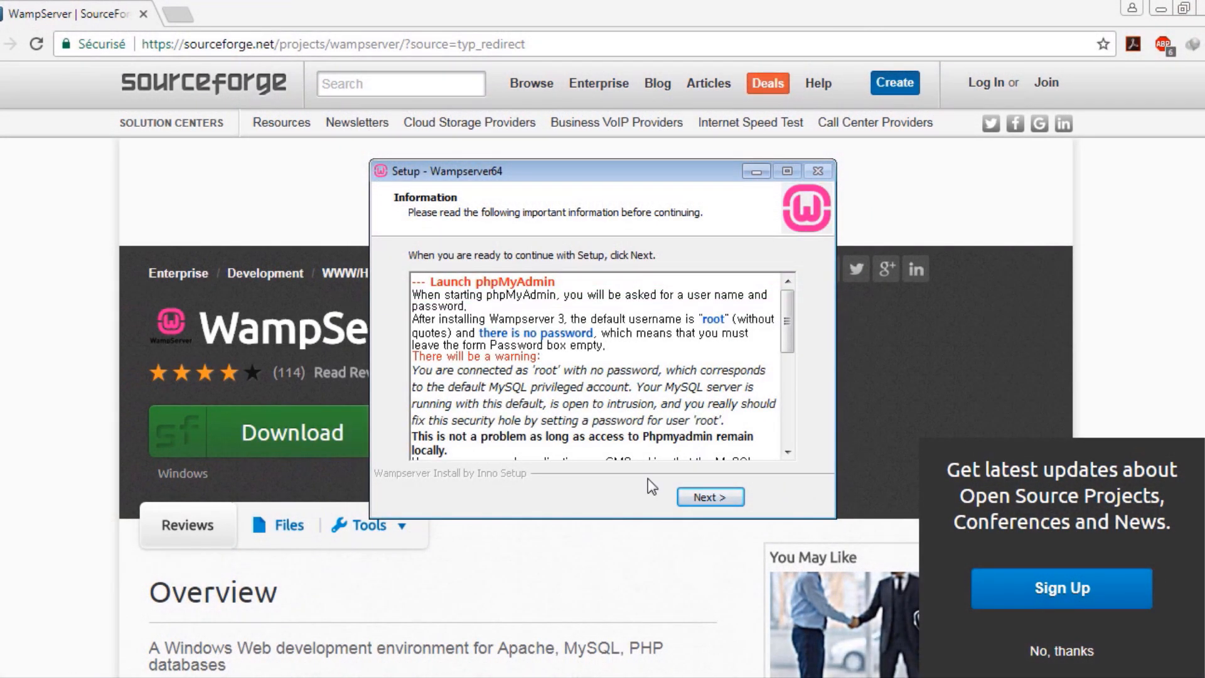
Finish the installer and launch Wampserver64 from the Start menu
left_click(680, 491)
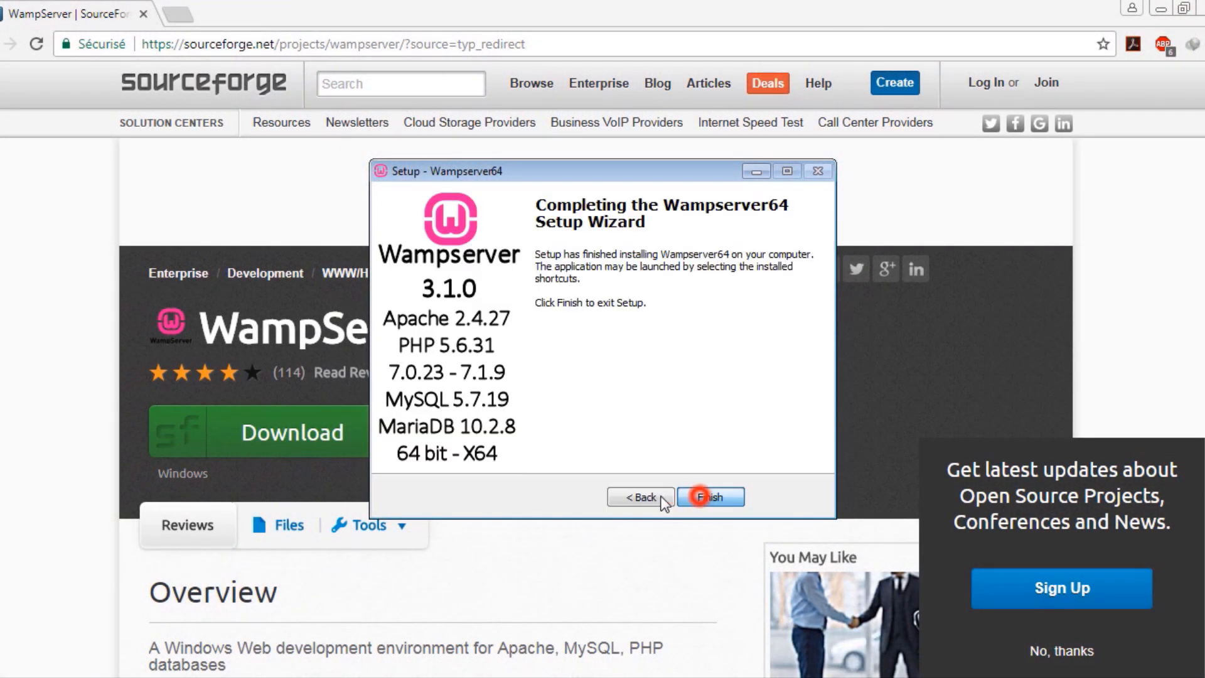
left_click(715, 498)
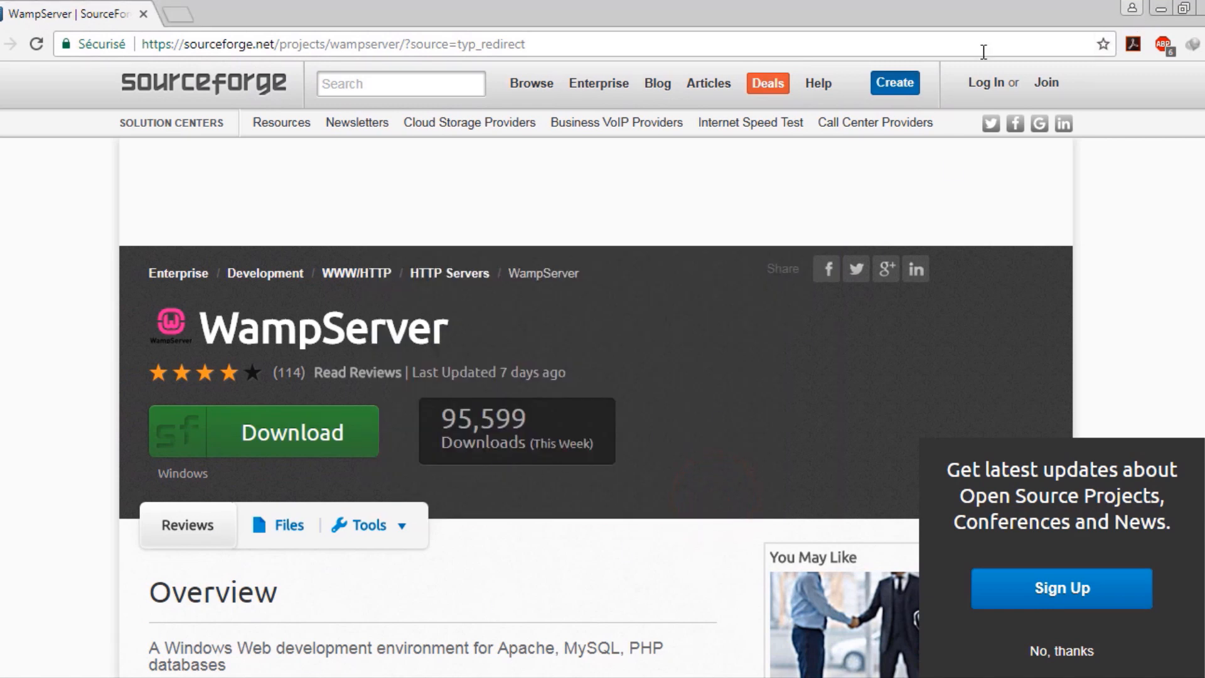
key("super")
left_click(139, 583)
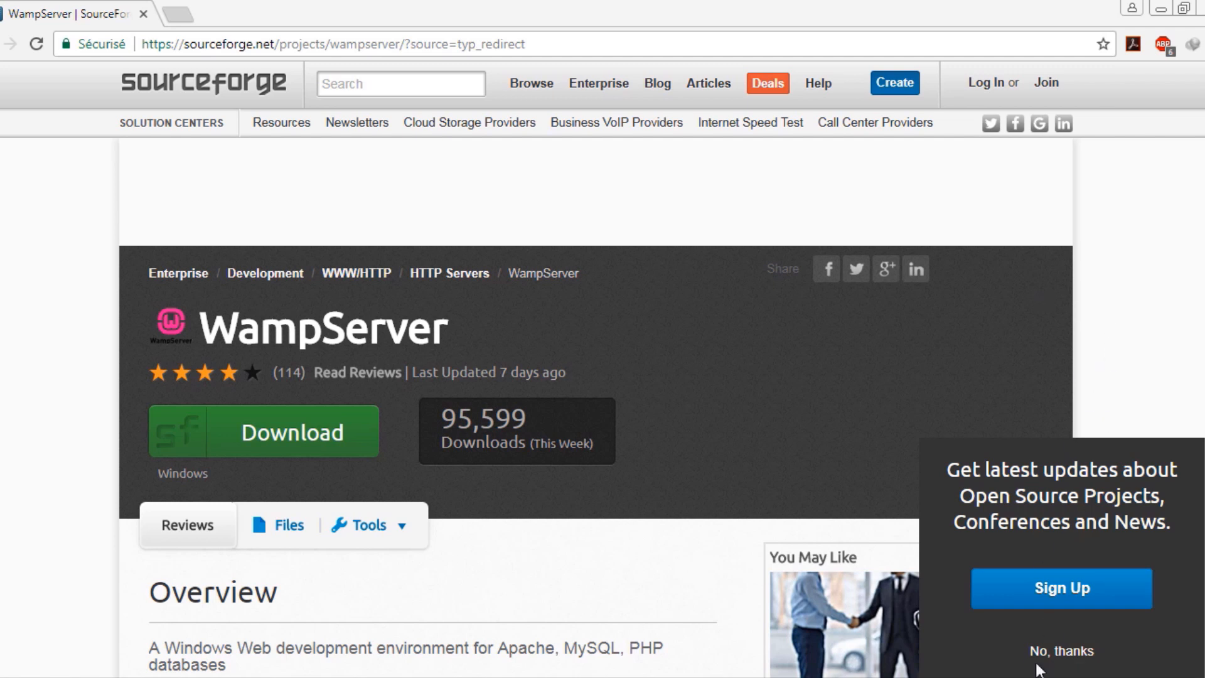
left_click(251, 215)
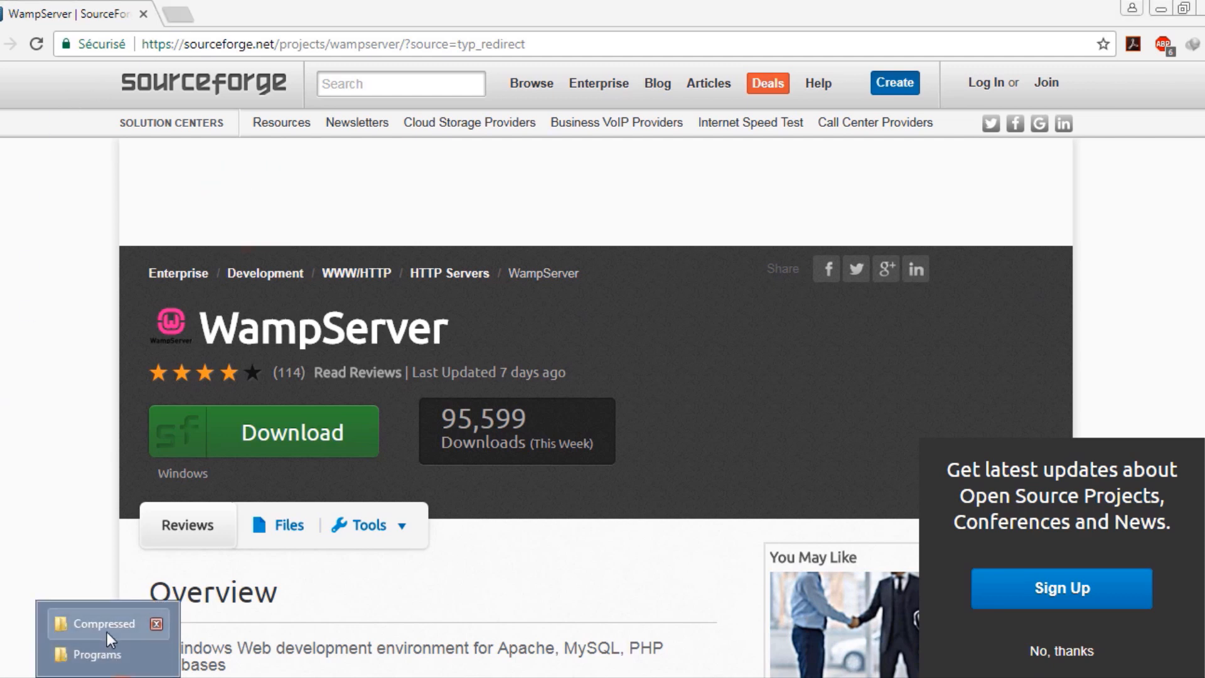
Copy the wordpress-4.8.2.zip archive from the Compressed folder
left_click(106, 631)
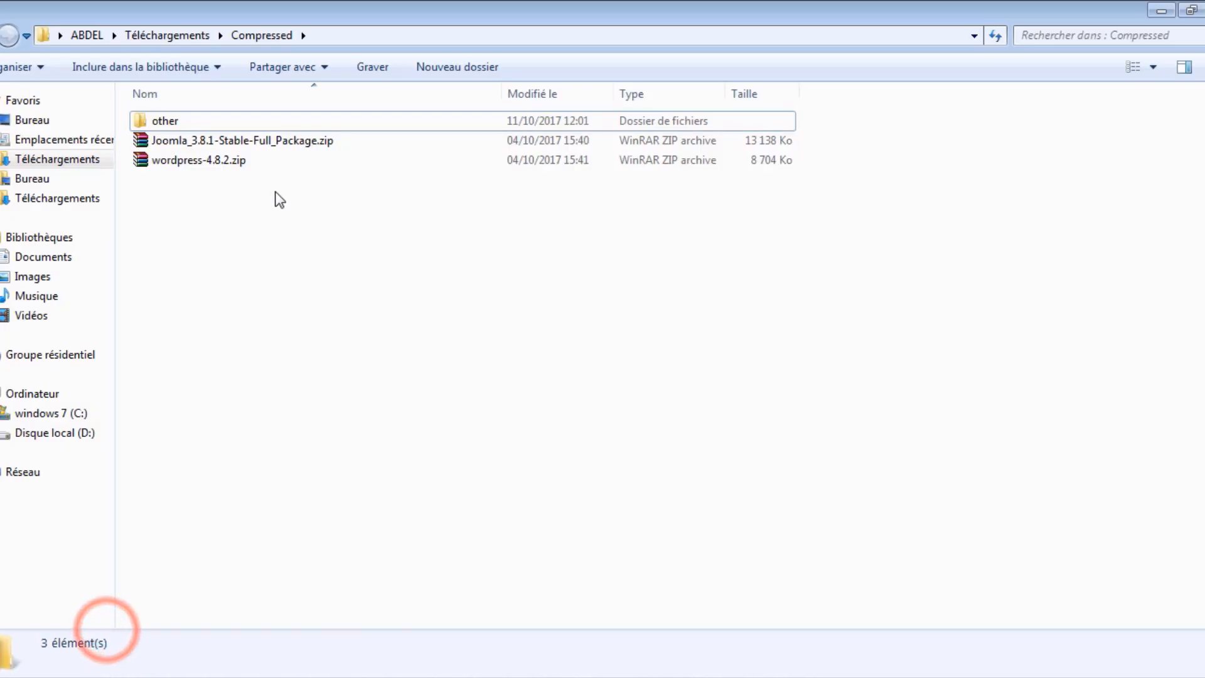
left_click(182, 164)
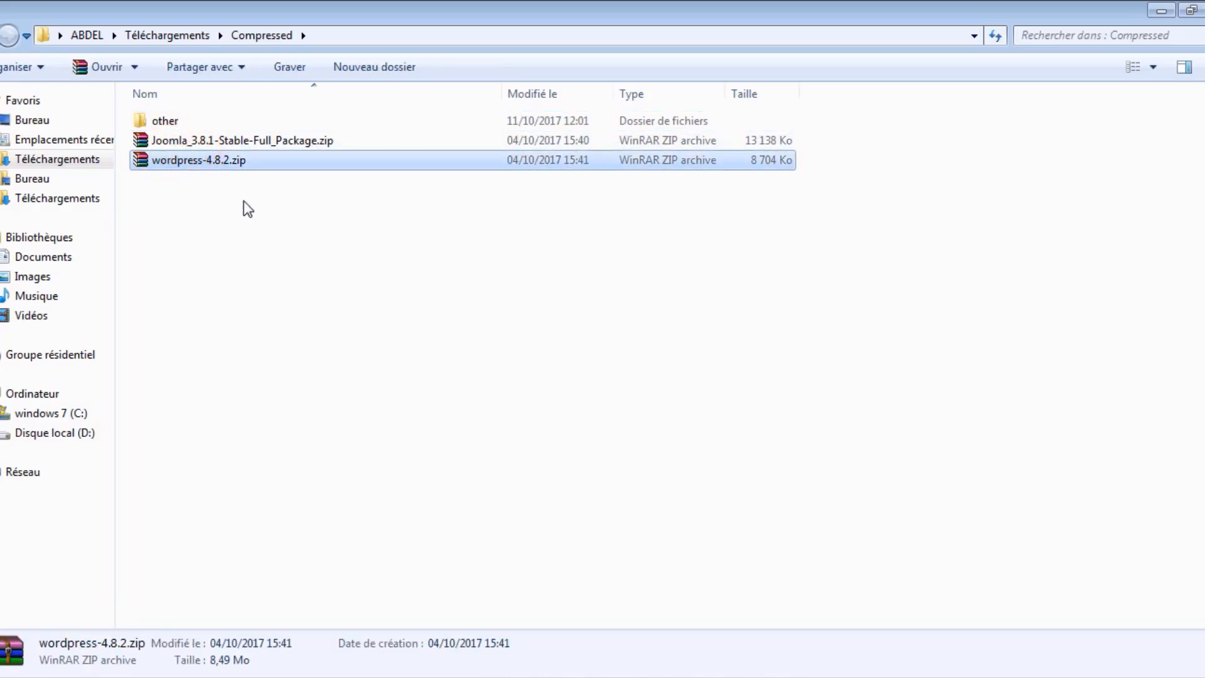
right_click(172, 163)
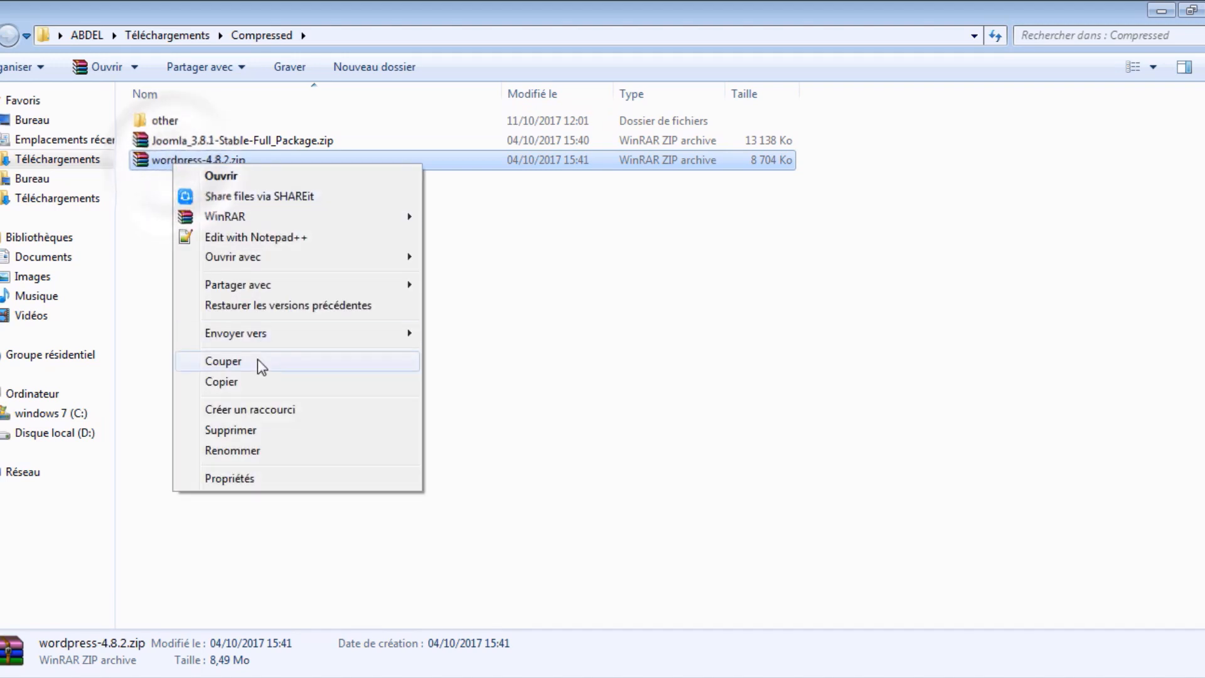
left_click(262, 379)
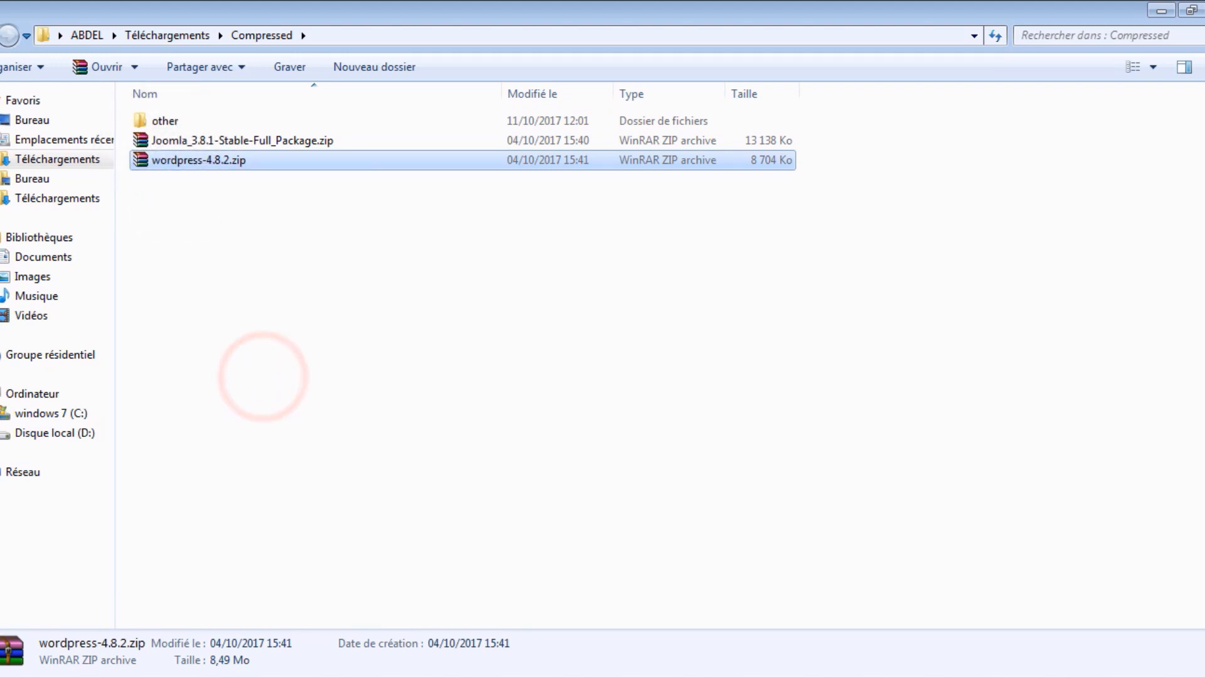
Open the C:\wamp64\www folder from Computer
left_click(6, 676)
left_click(288, 446)
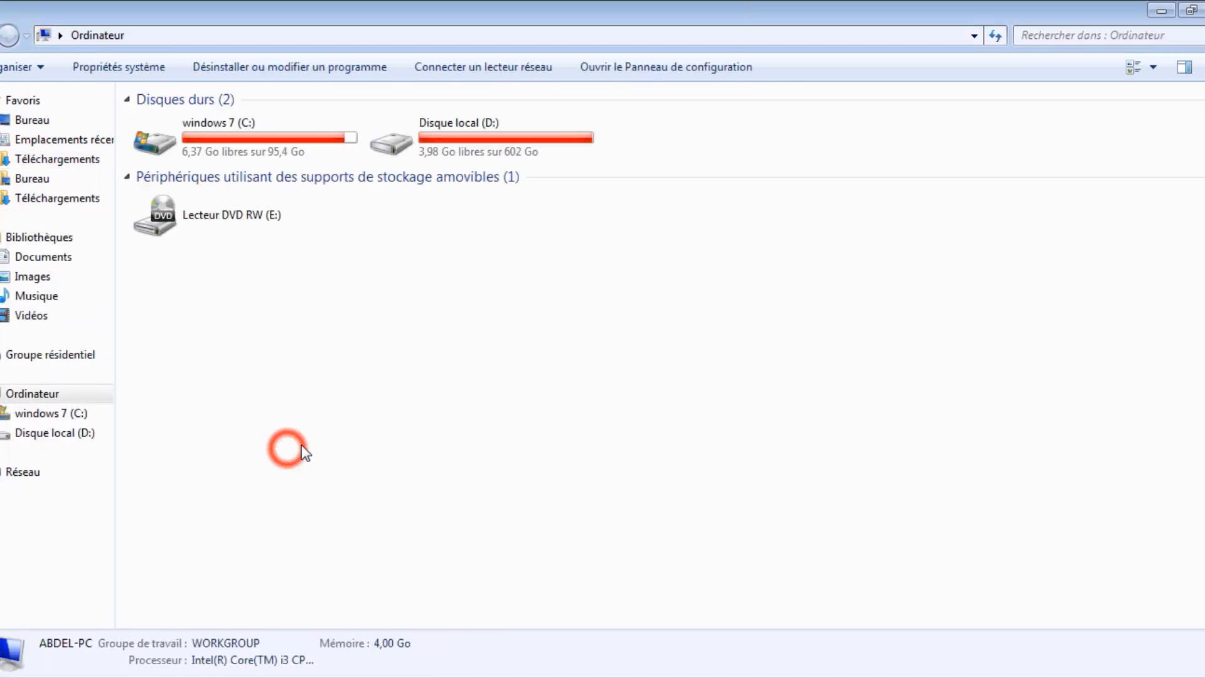
left_click(262, 139)
double_click(249, 135)
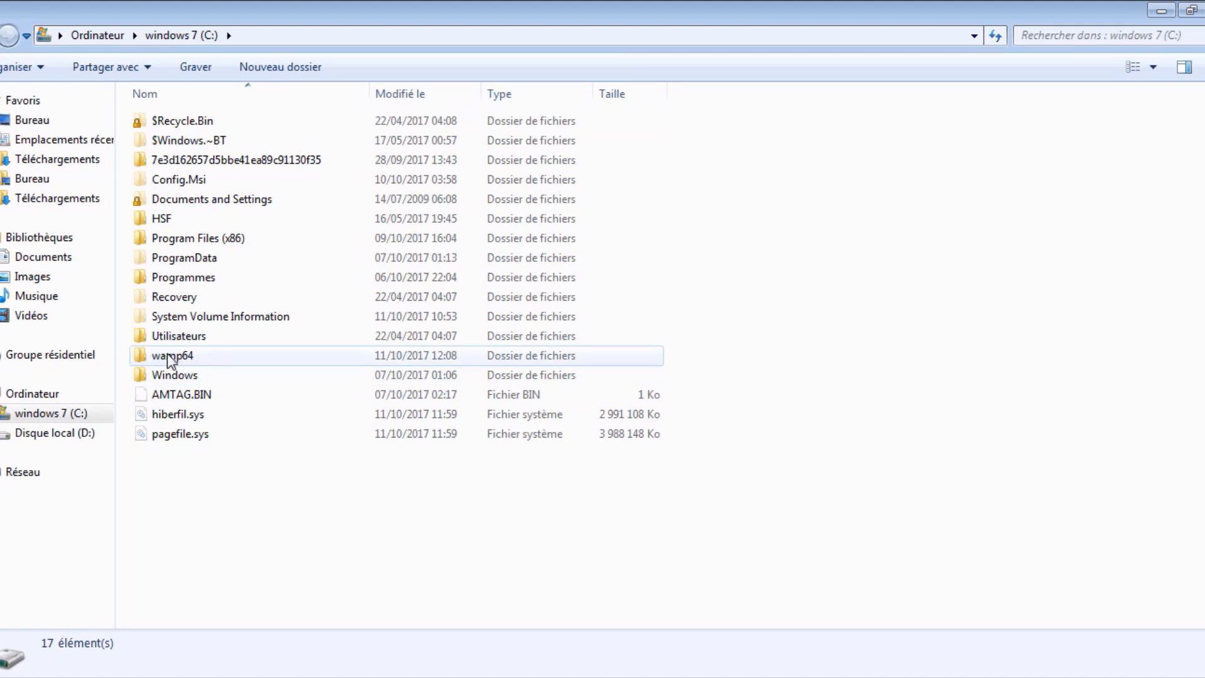
double_click(186, 356)
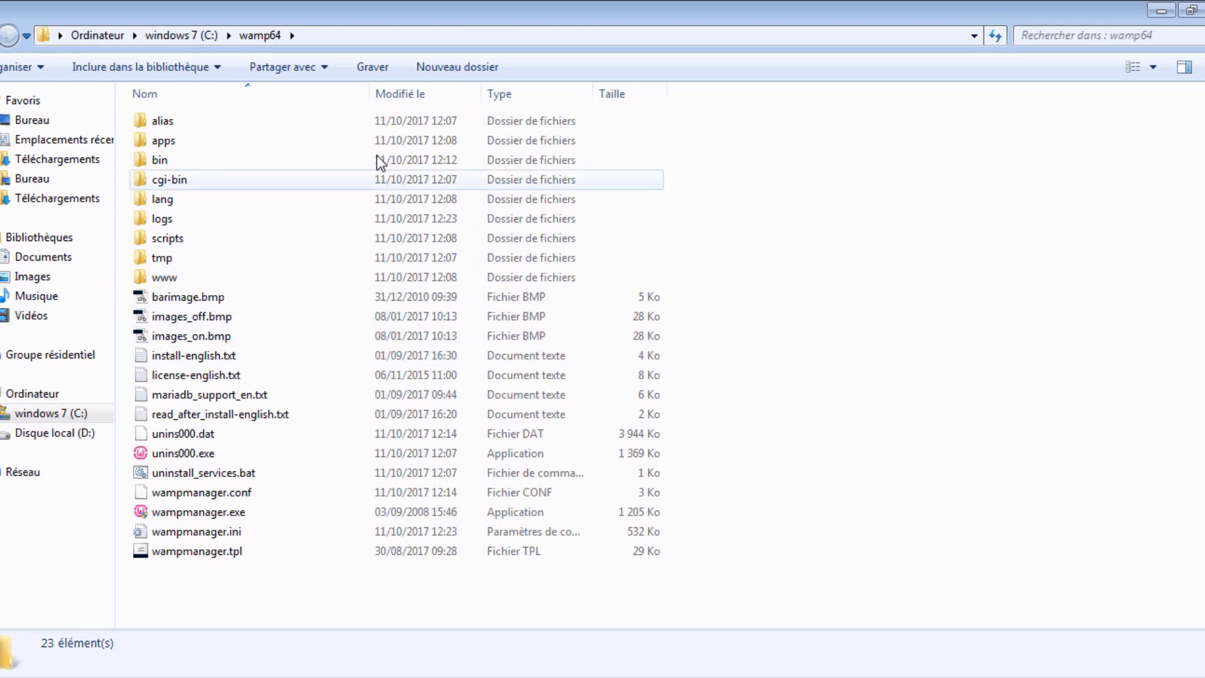
double_click(198, 282)
left_click(511, 411)
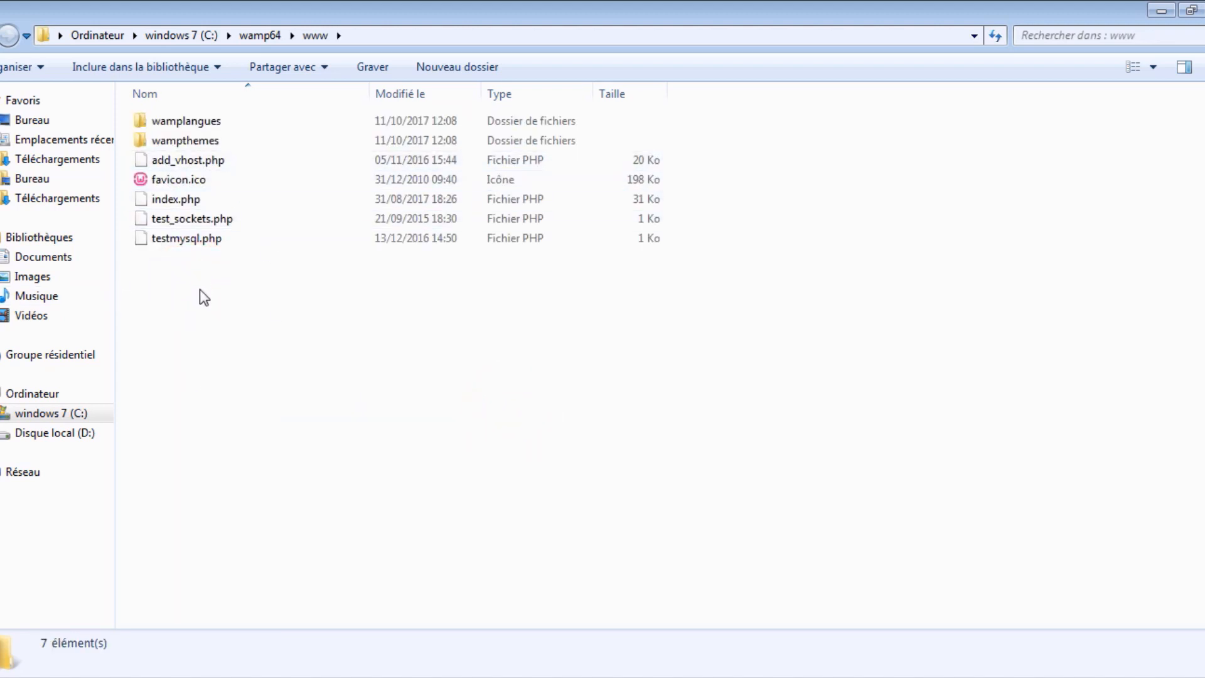
Paste wordpress-4.8.2.zip into www, extract it to a wordpress folder, and return to Chrome
right_click(290, 329)
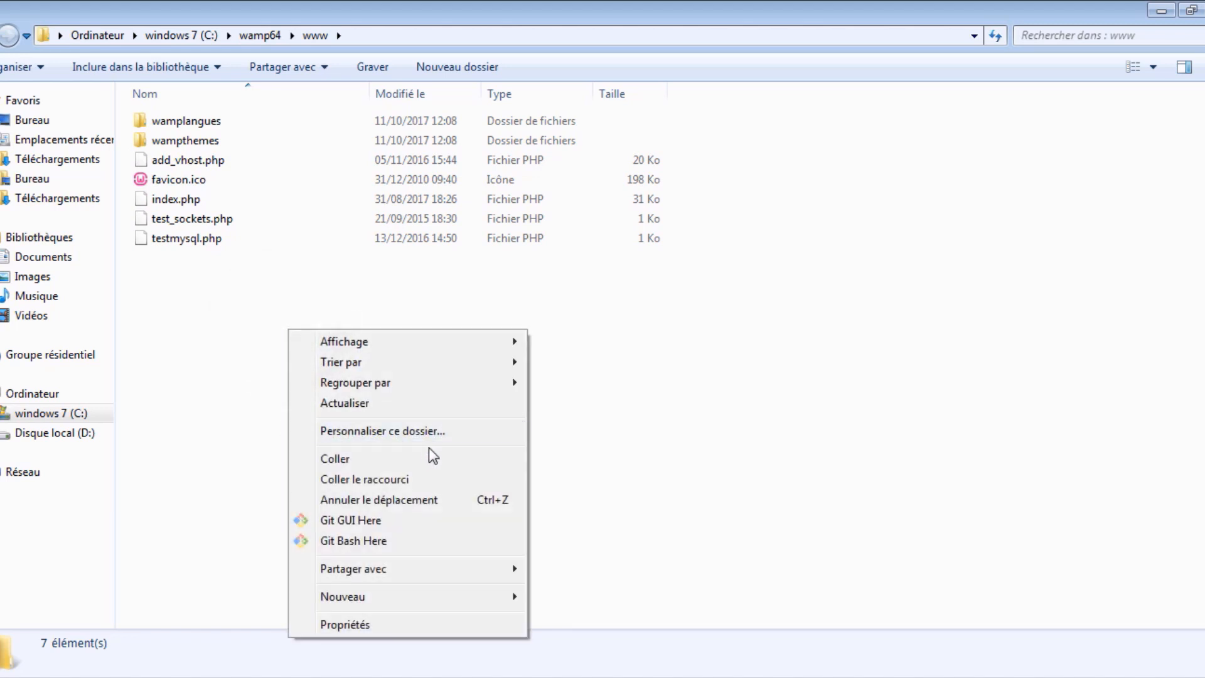
left_click(394, 458)
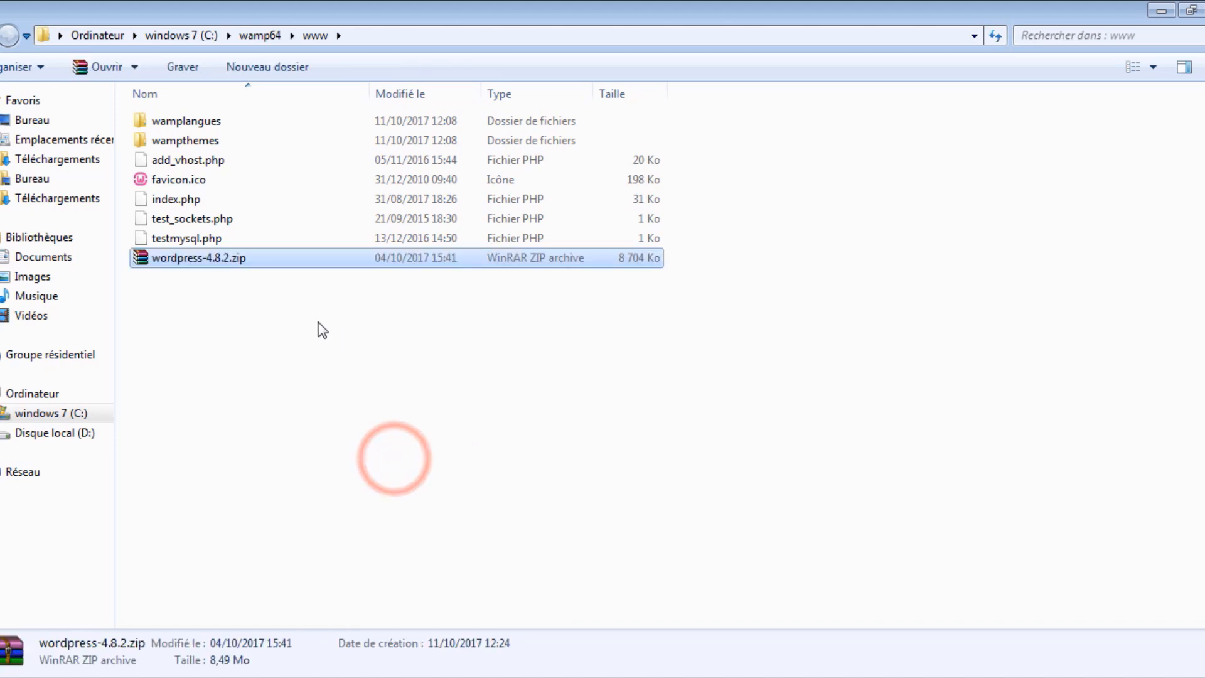
right_click(200, 259)
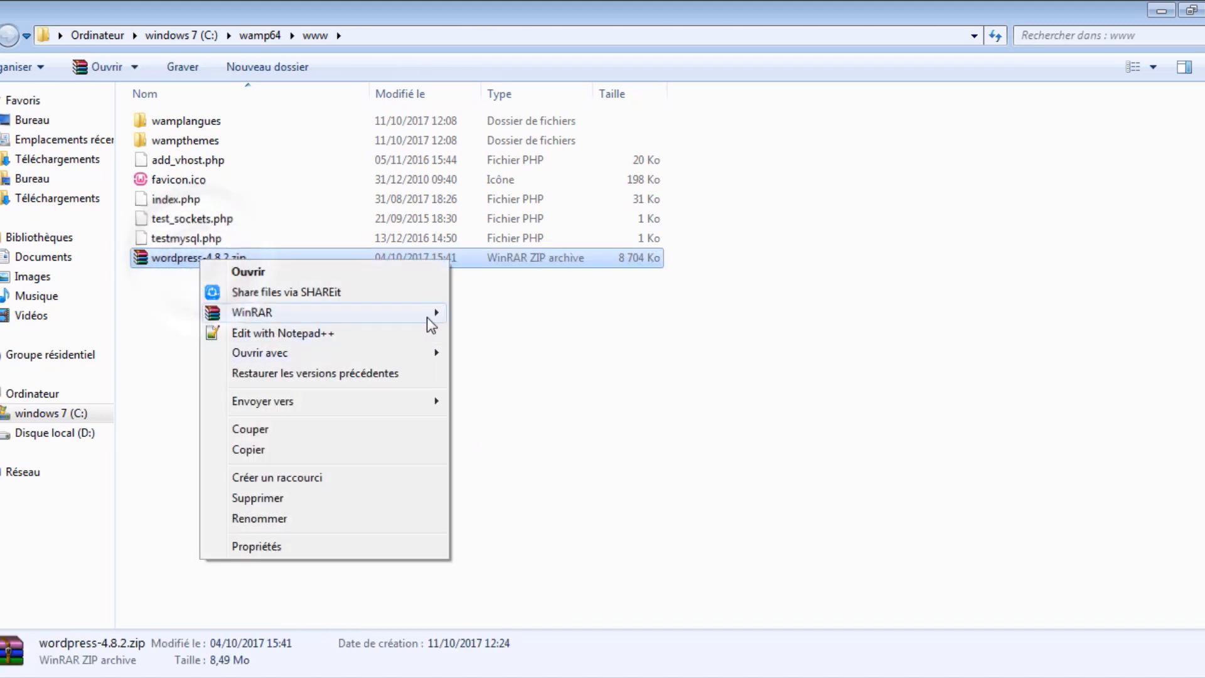
mouse_move(427, 314)
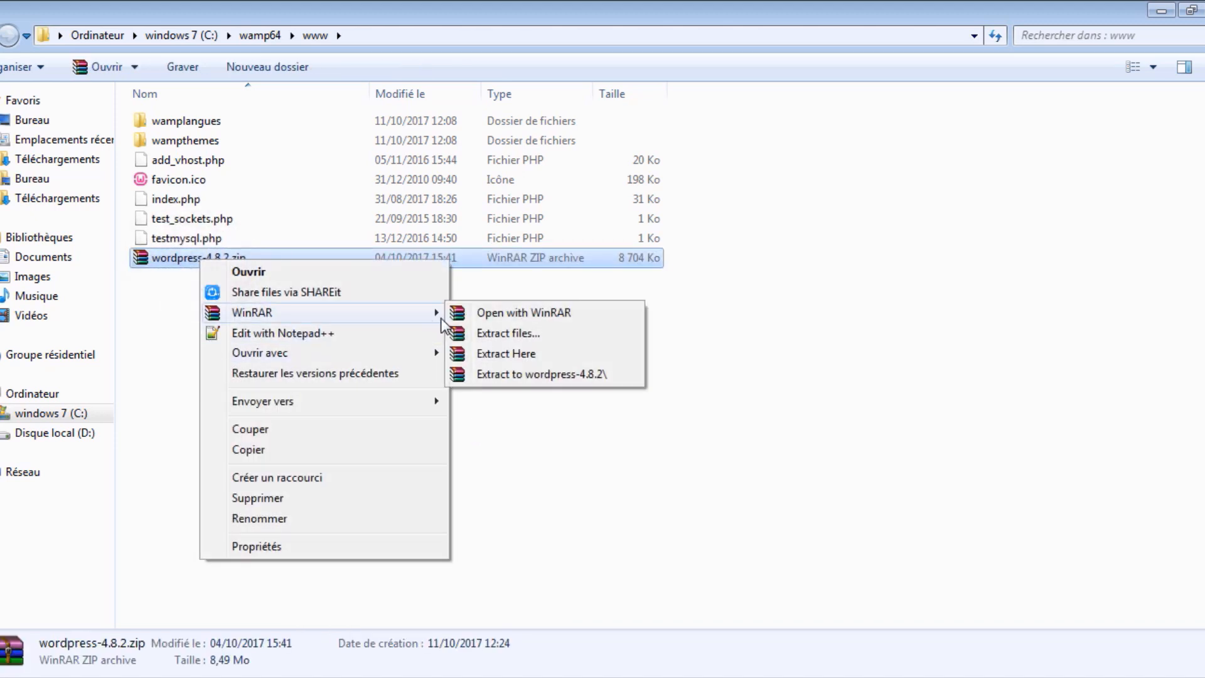
left_click(566, 356)
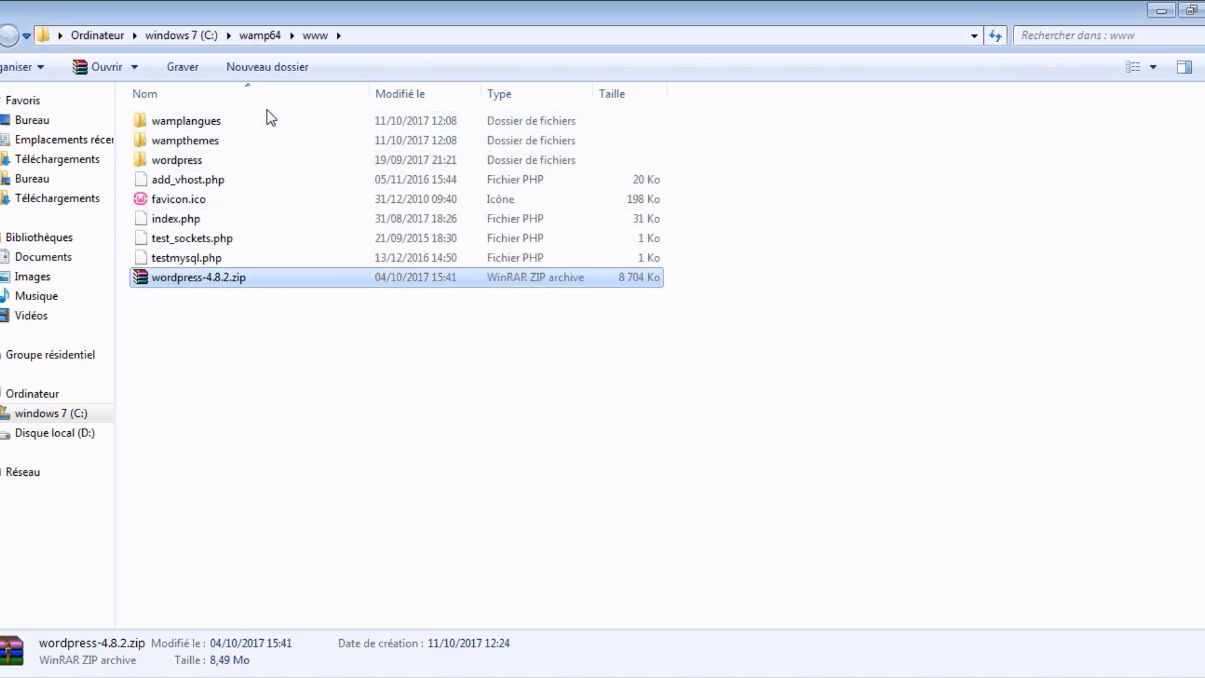
mouse_move(157, 158)
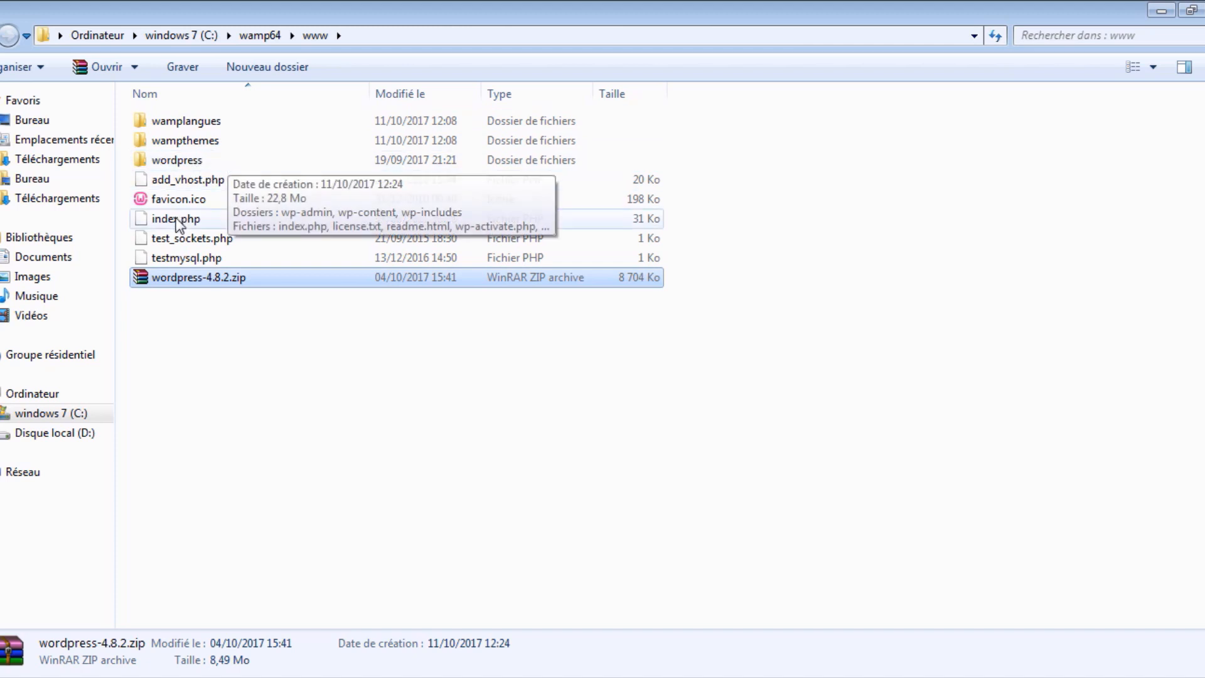
mouse_move(188, 285)
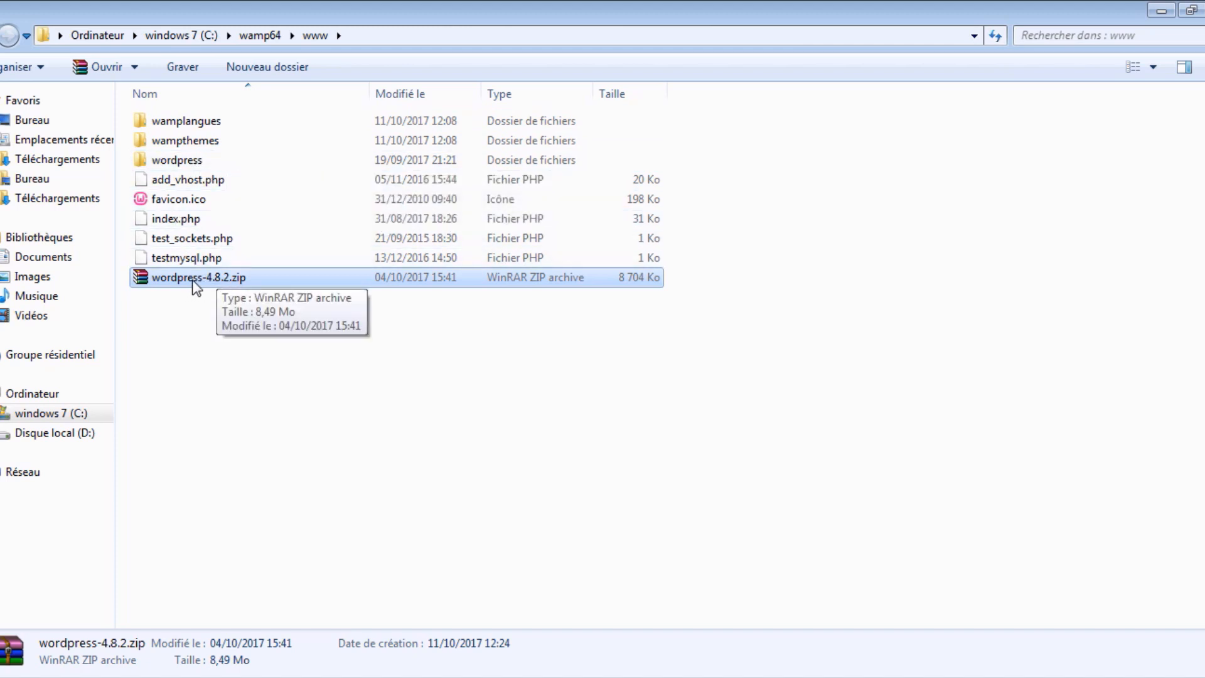
left_click(182, 162)
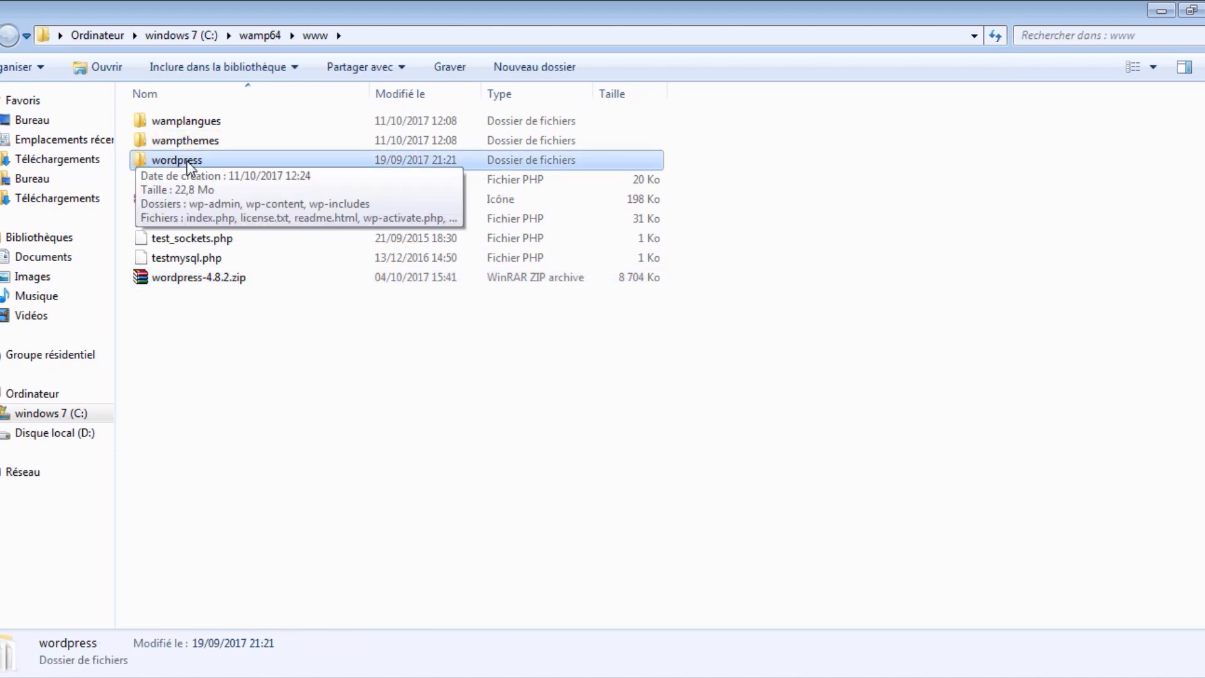
left_click(250, 500)
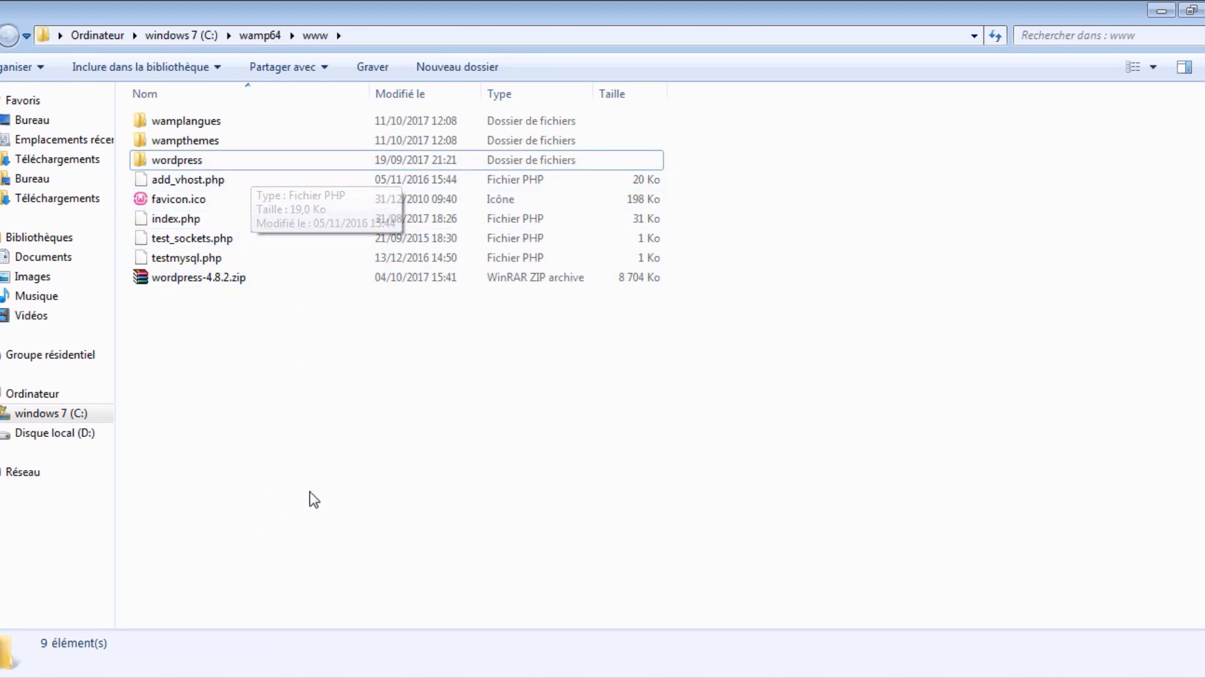
left_click(226, 677)
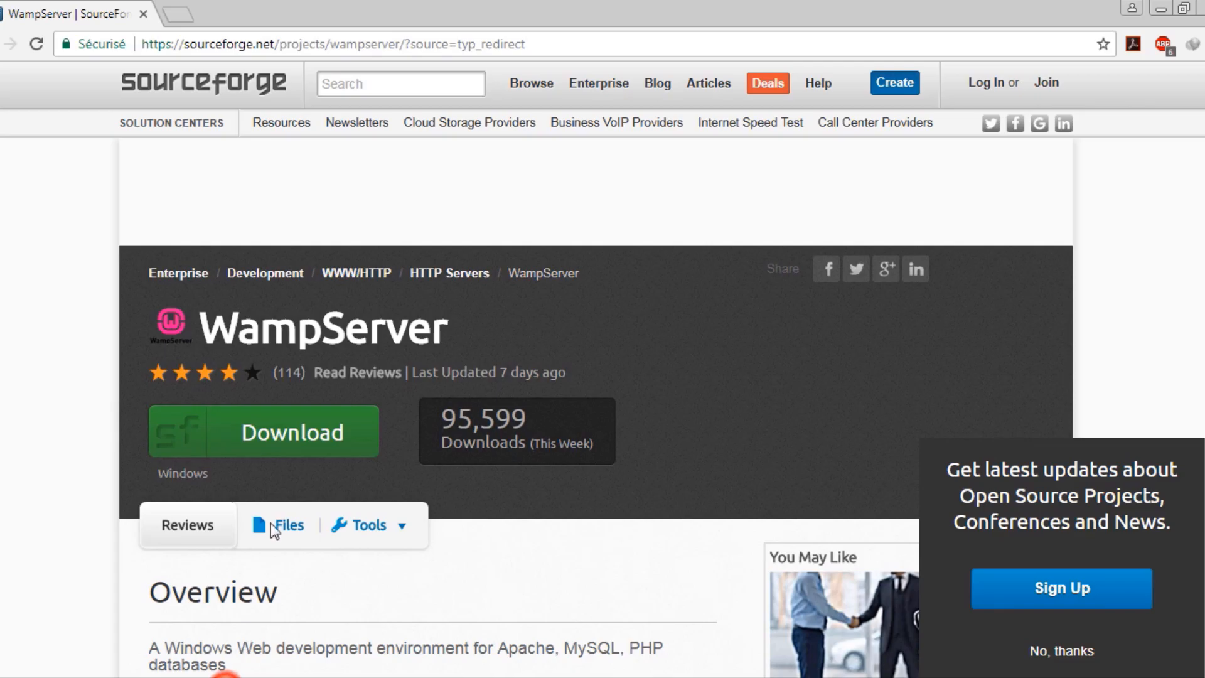
Load localhost/phpmyadmin in a new Chrome tab
left_click(180, 18)
left_click(82, 12)
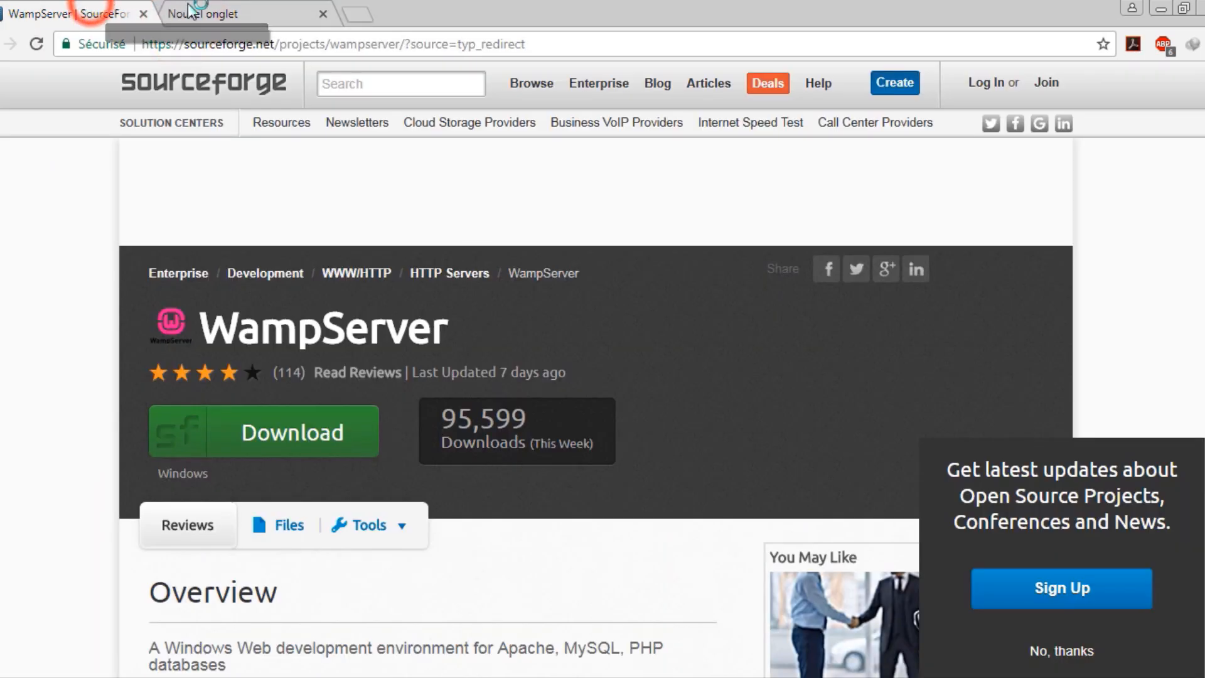
left_click(224, 39)
middle_click(239, 10)
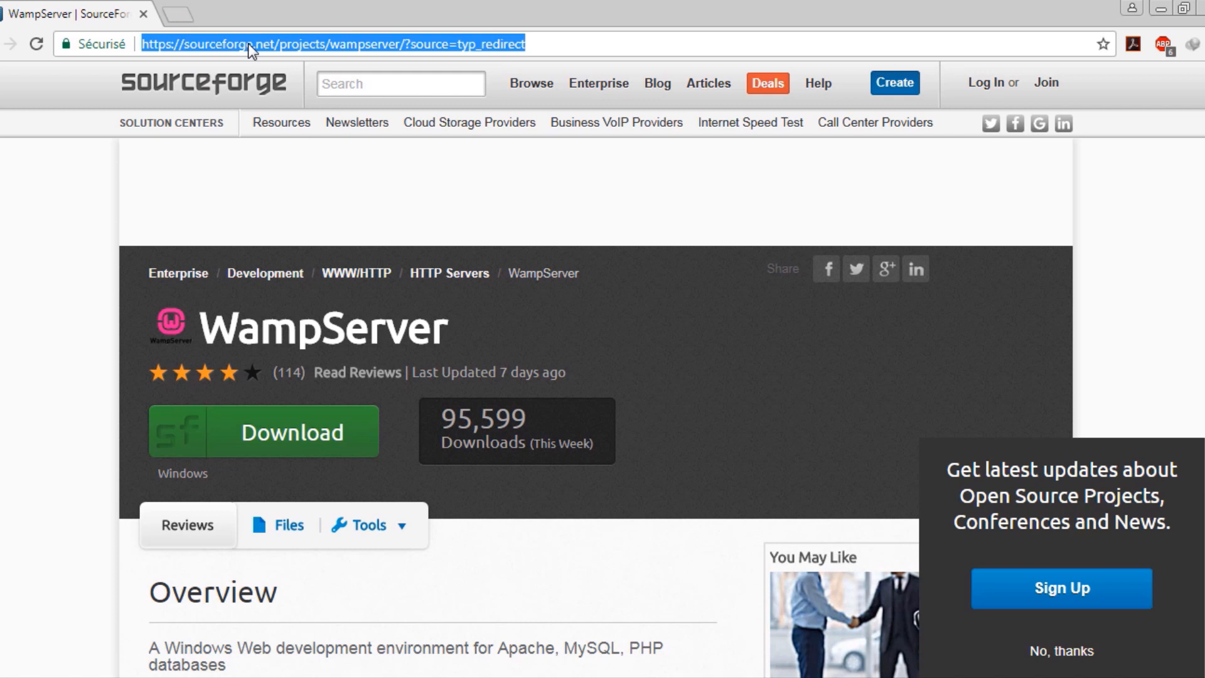
type("local")
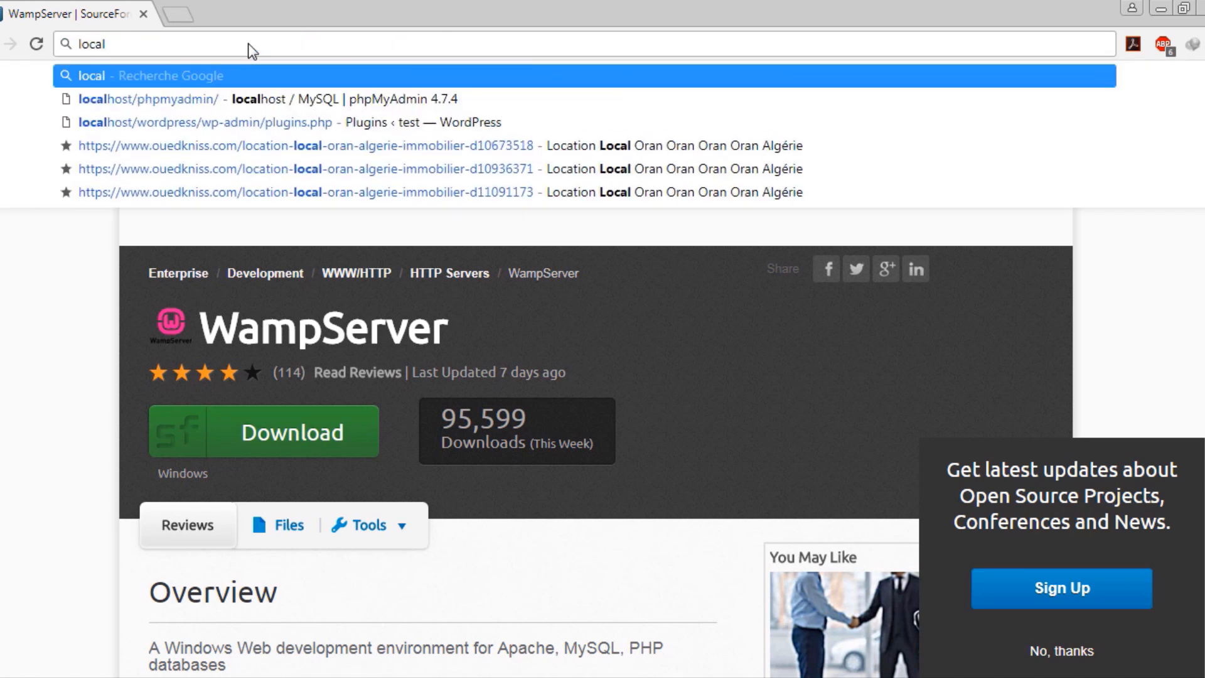
type("host")
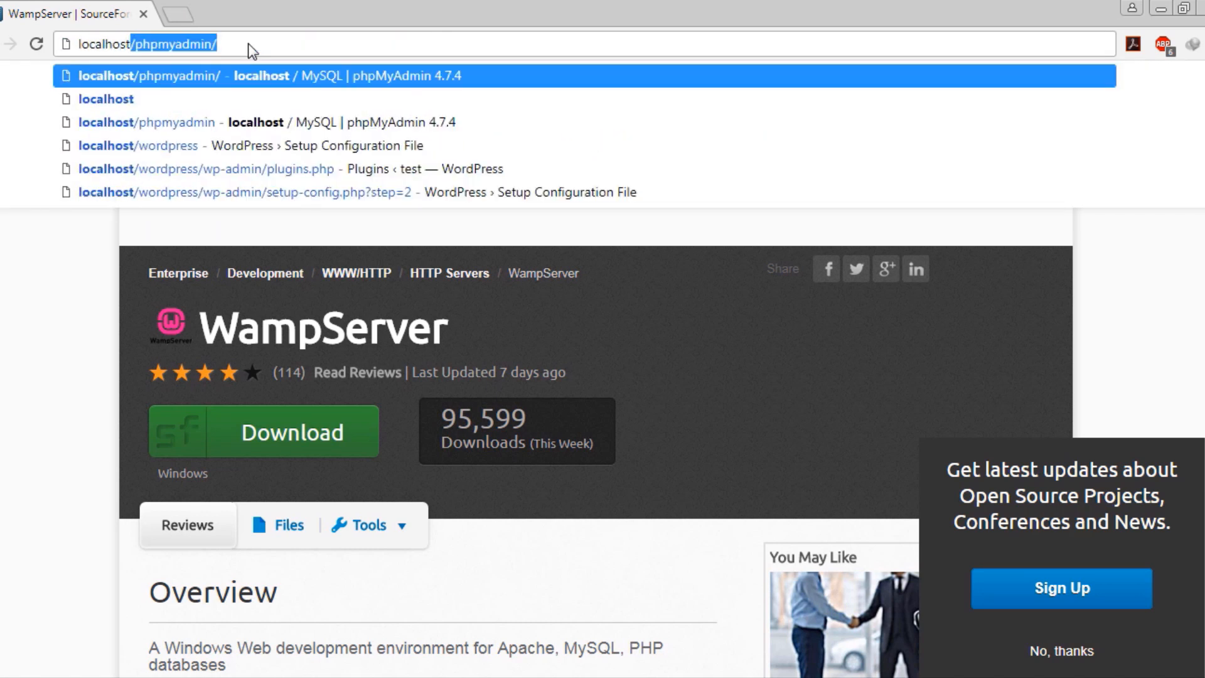
type("/")
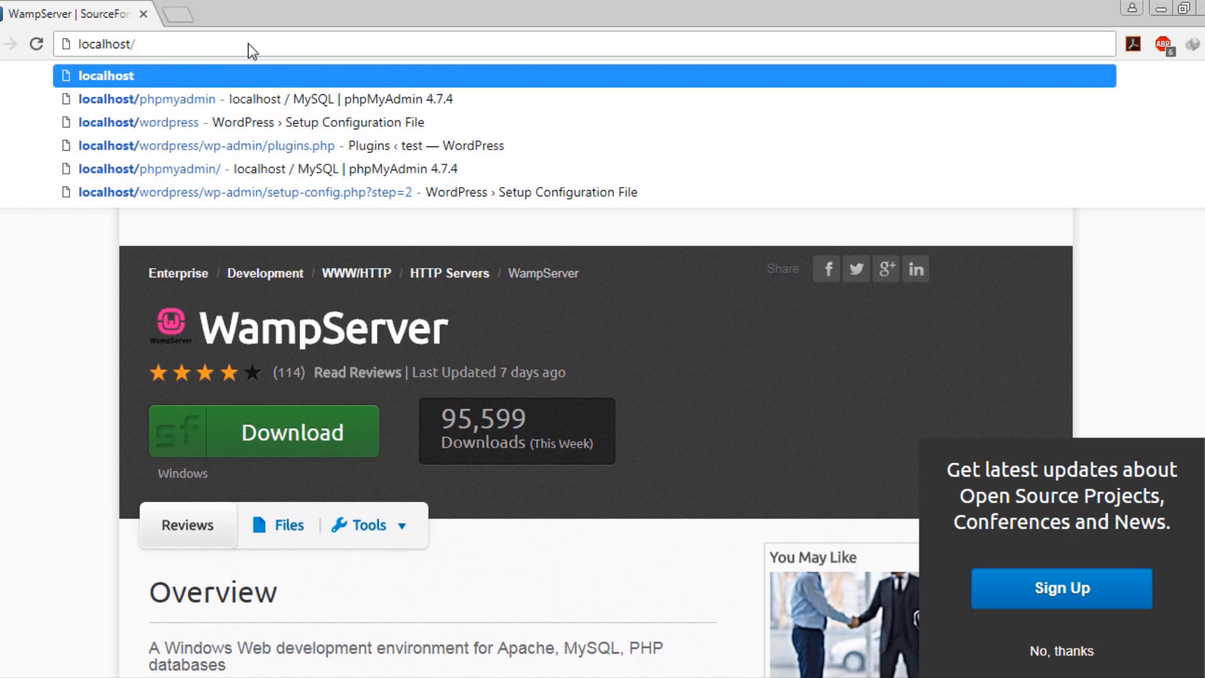
type("php")
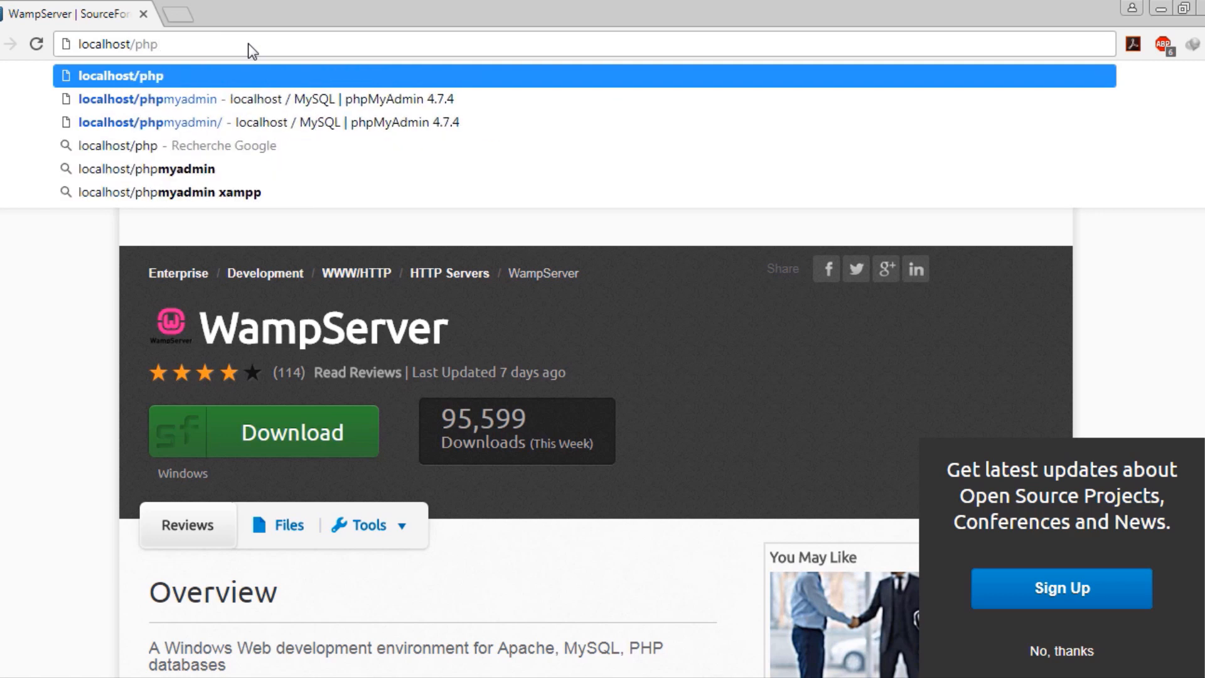
type("mya")
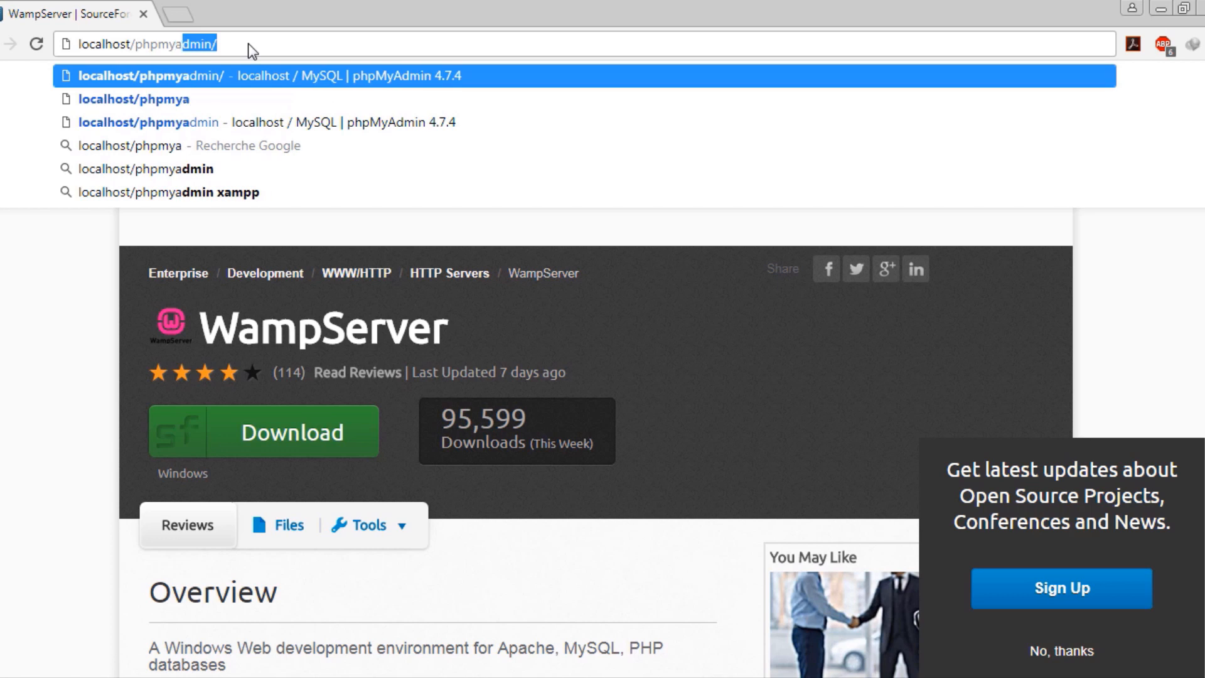
type("dmin")
key("alt+Return")
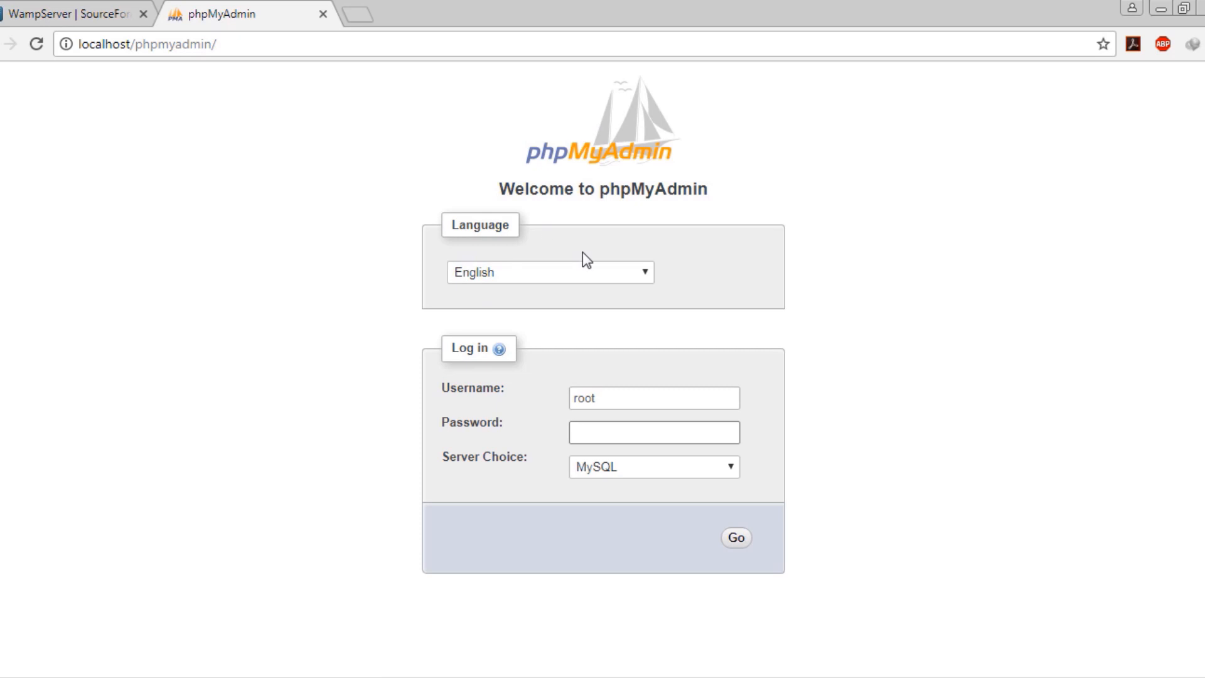
Log in to phpMyAdmin as root with an empty password
double_click(602, 396)
left_click(618, 396)
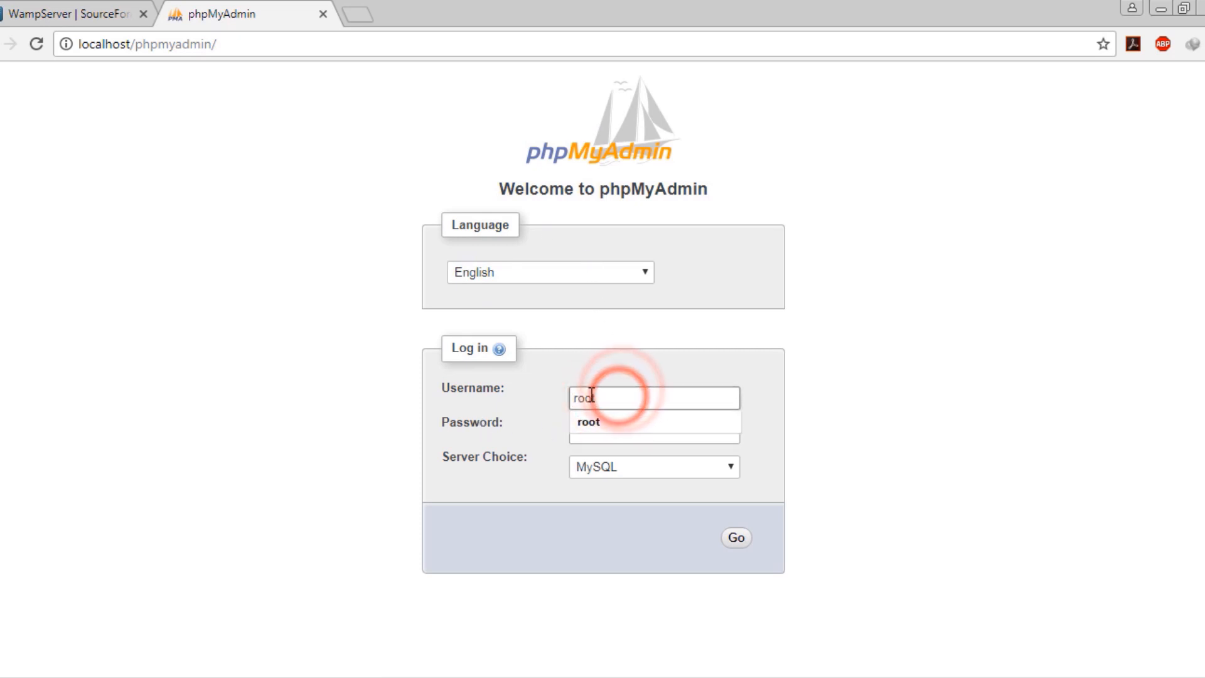
left_click(430, 421)
left_click(599, 431)
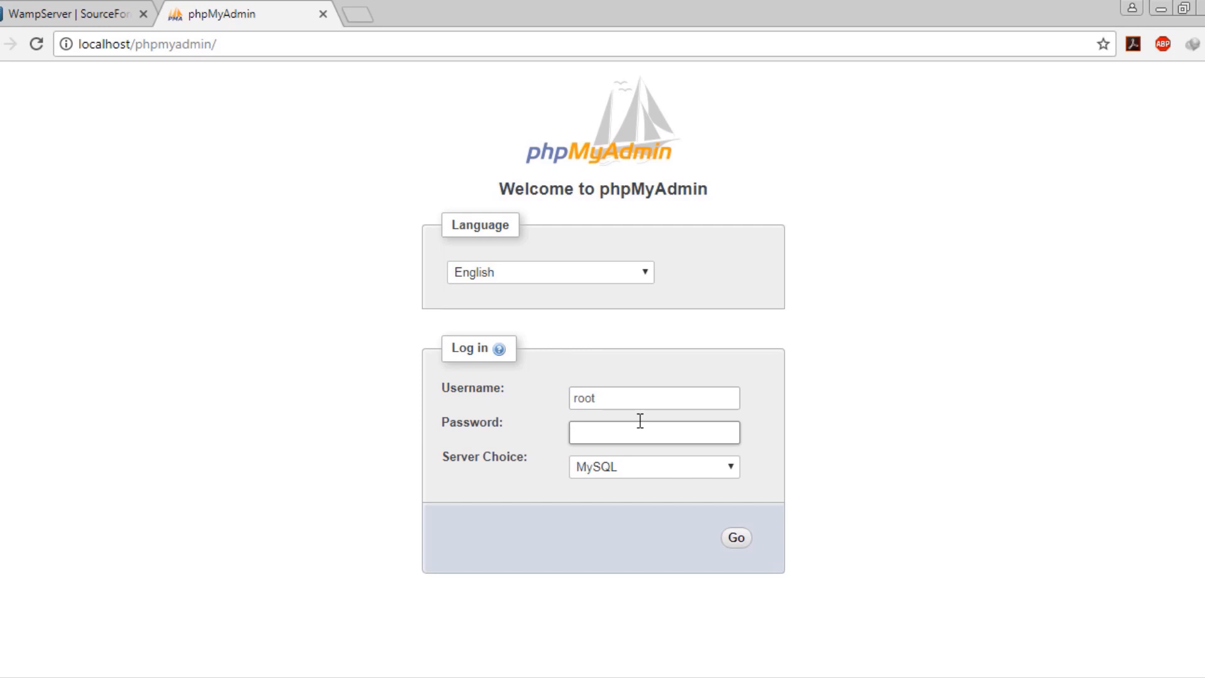
left_click(736, 536)
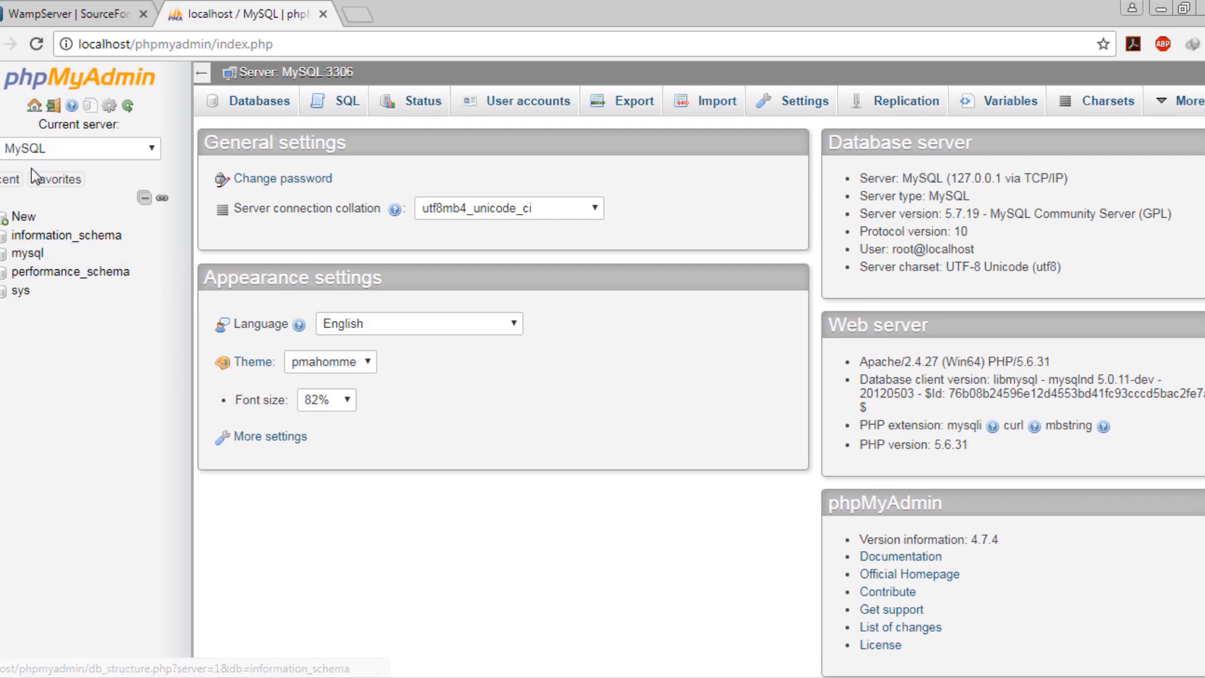
Create a database named wordpress and open its empty structure page
left_click(6, 218)
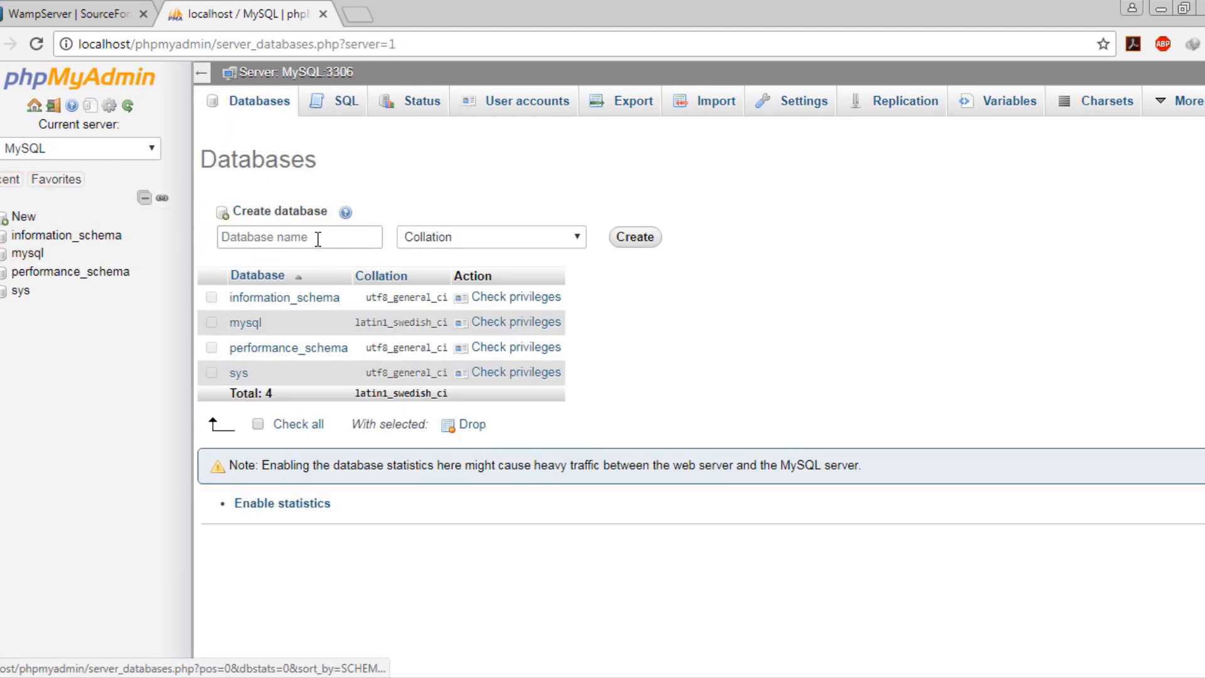
left_click(315, 237)
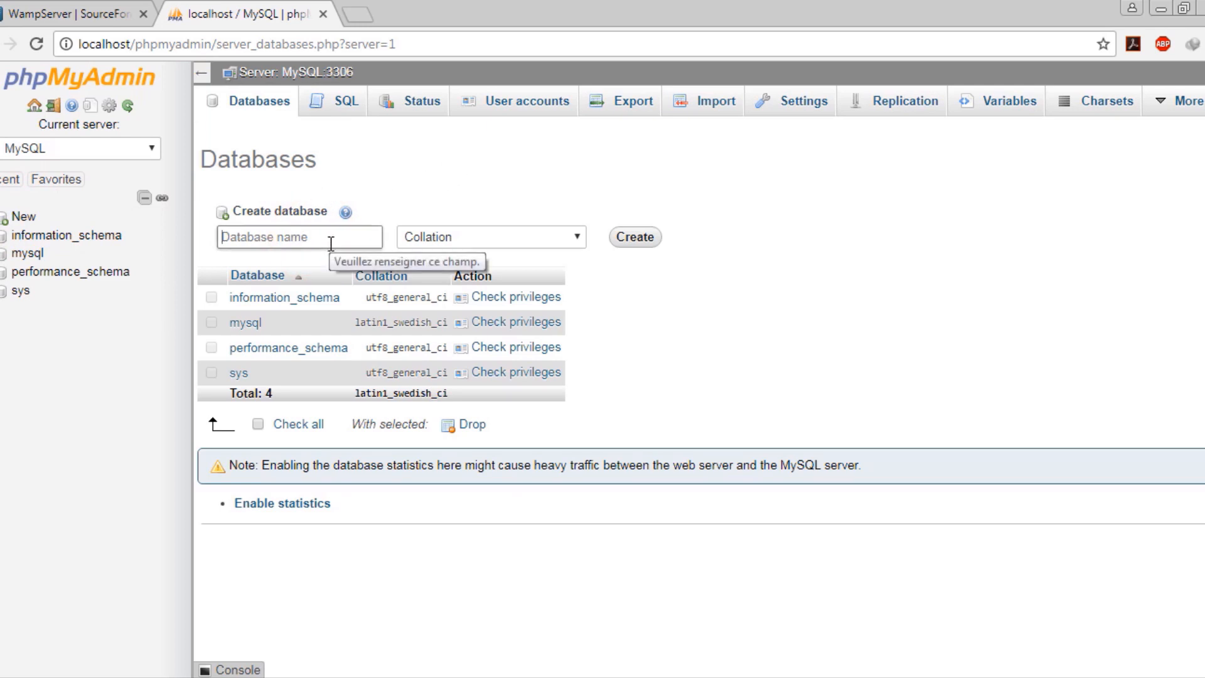
type("wq")
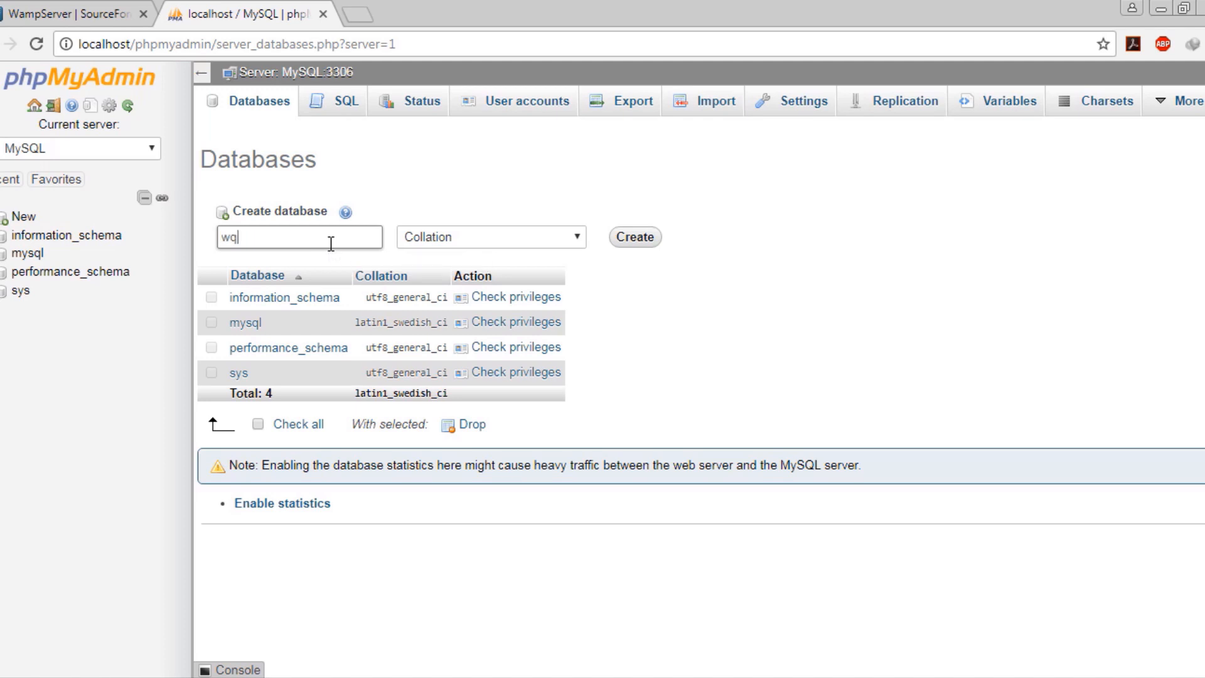
key("BackSpace")
key("Down")
key("Return")
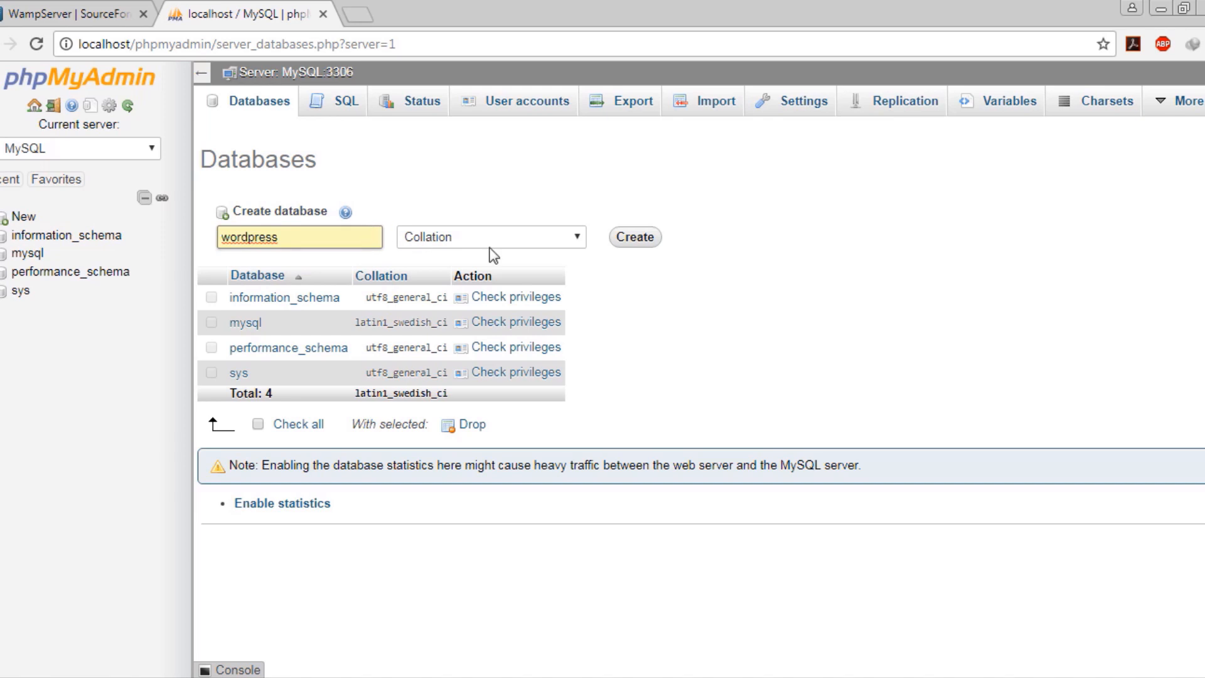
left_click(648, 238)
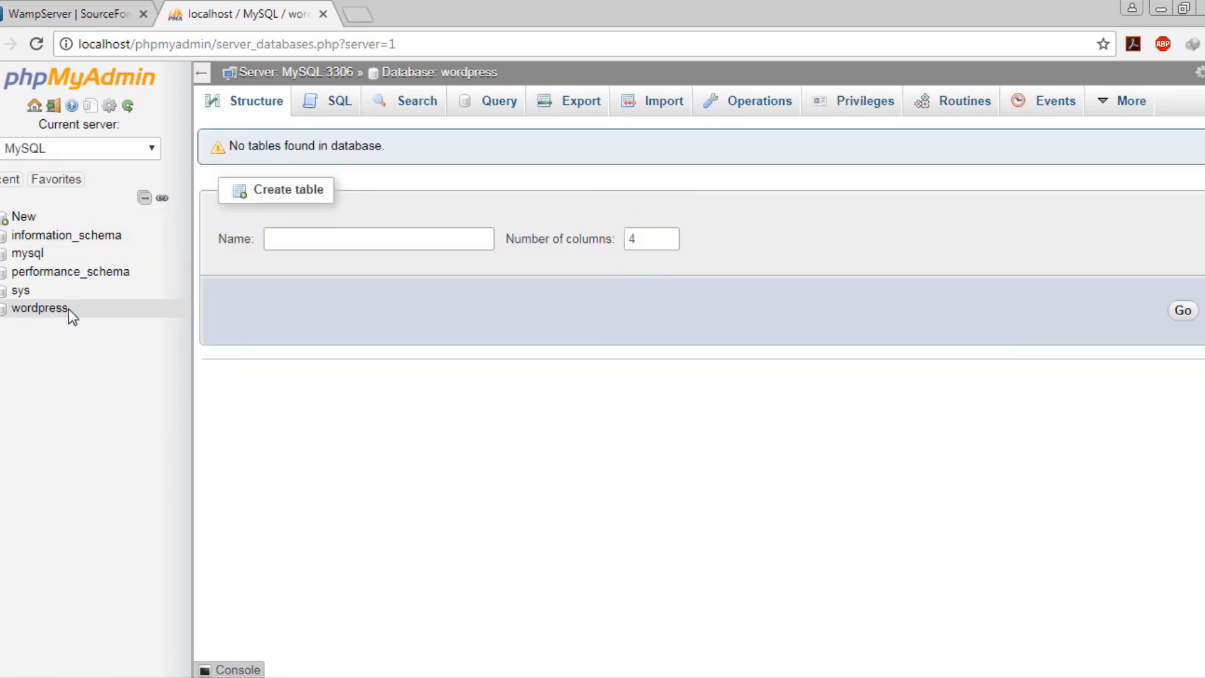
left_click(38, 311)
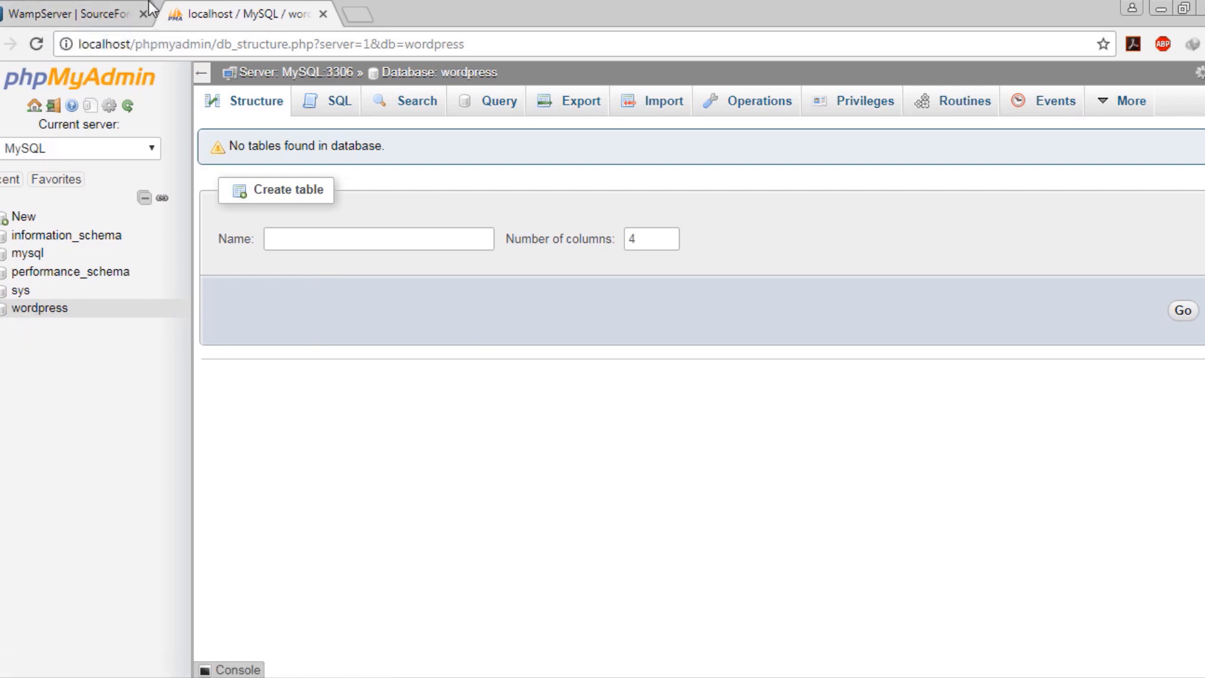
left_click(246, 44)
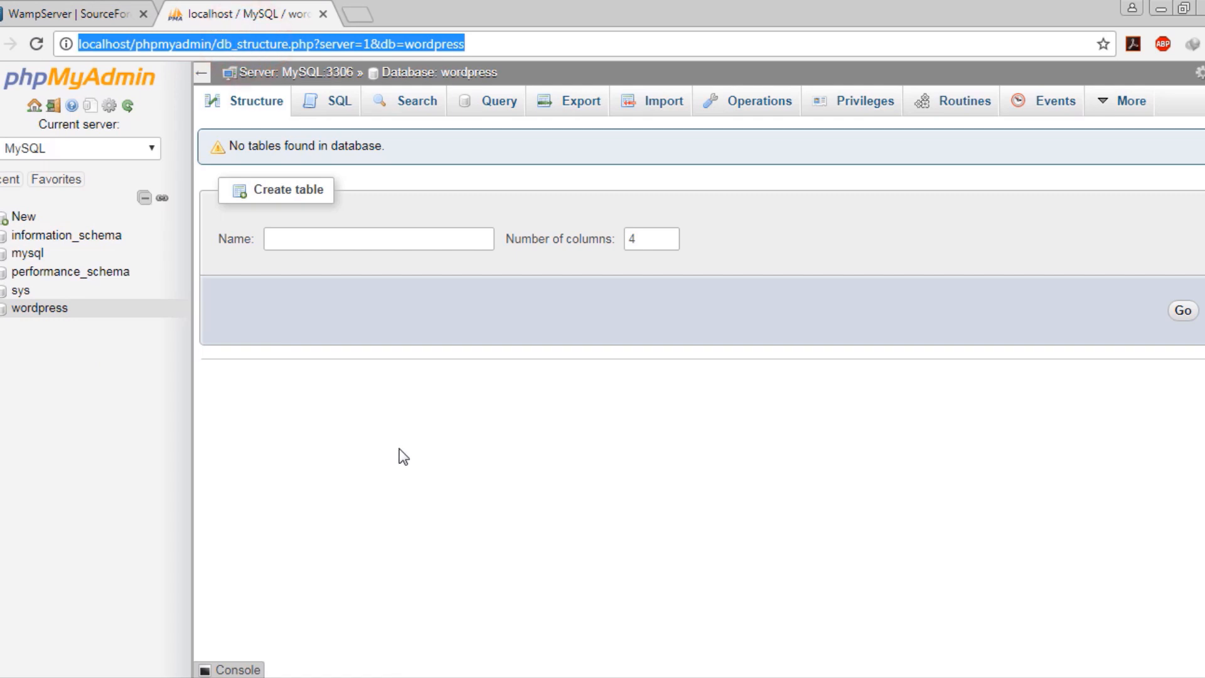
Enter localhost/wordpress in the address bar without loading it, then bring the www Explorer window forward
type("local")
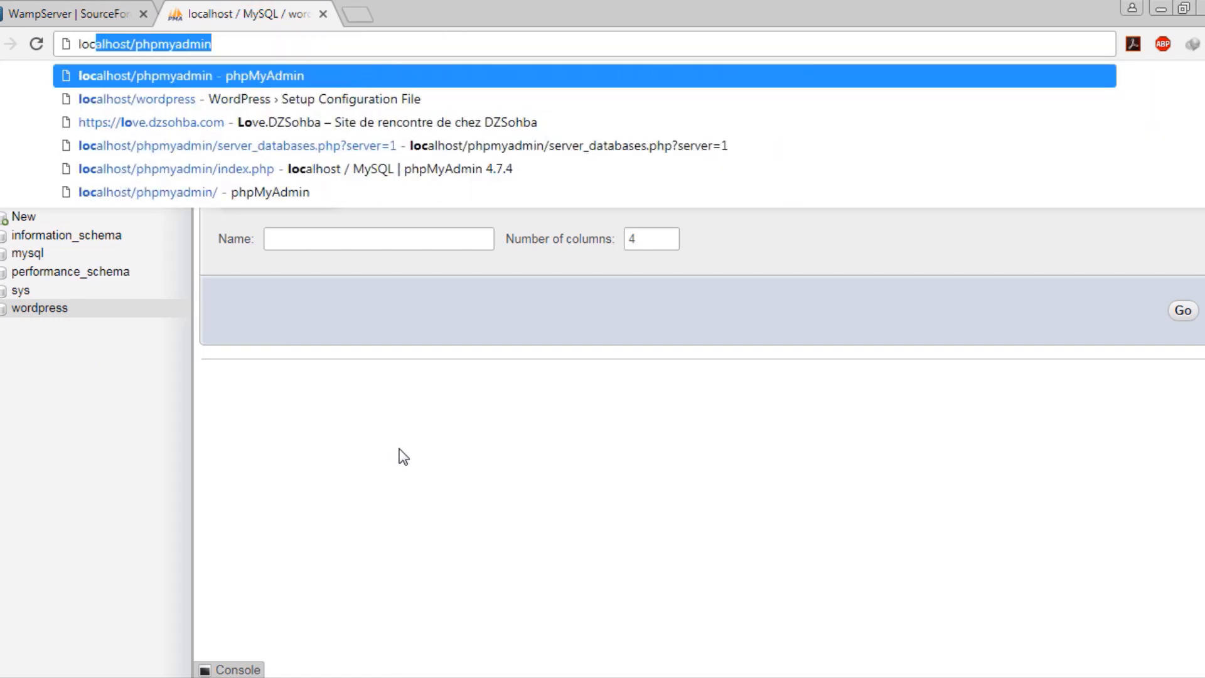
type("host")
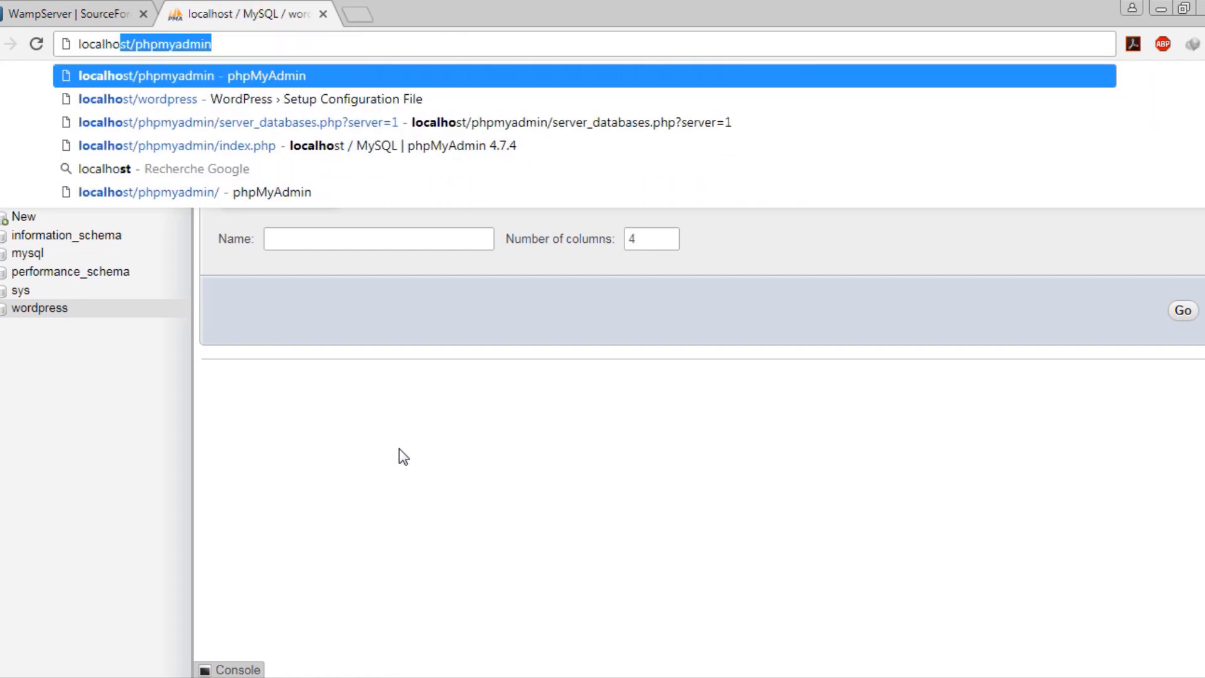
type("/")
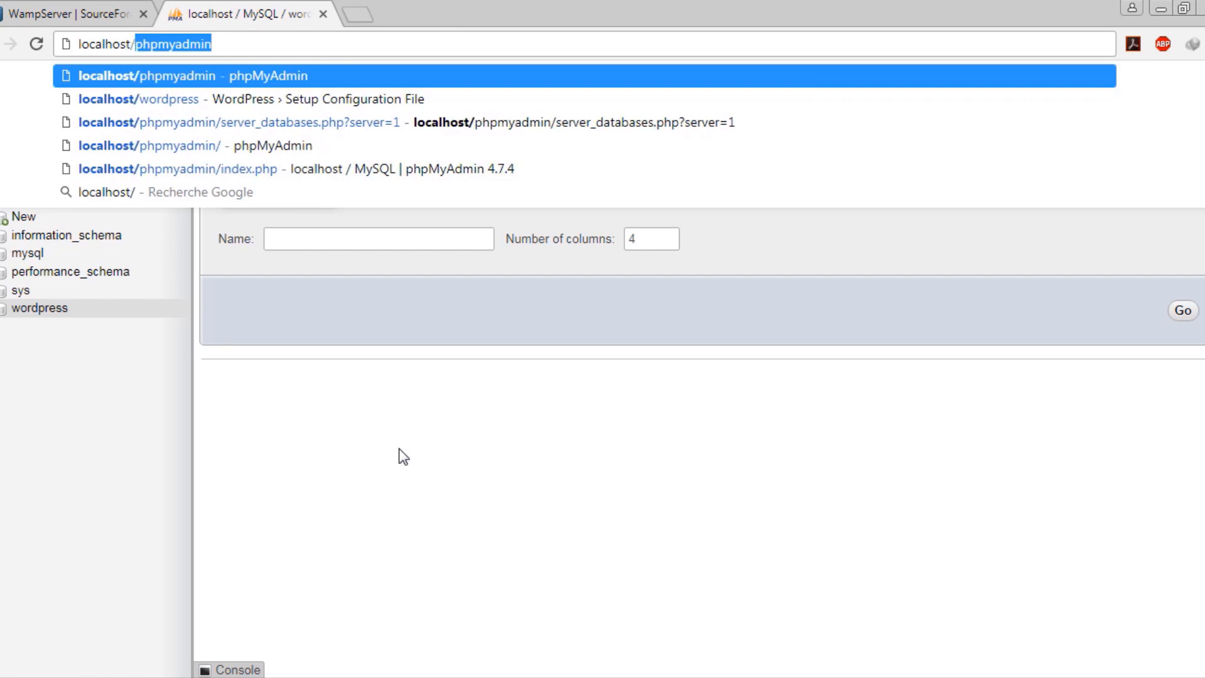
type("wo")
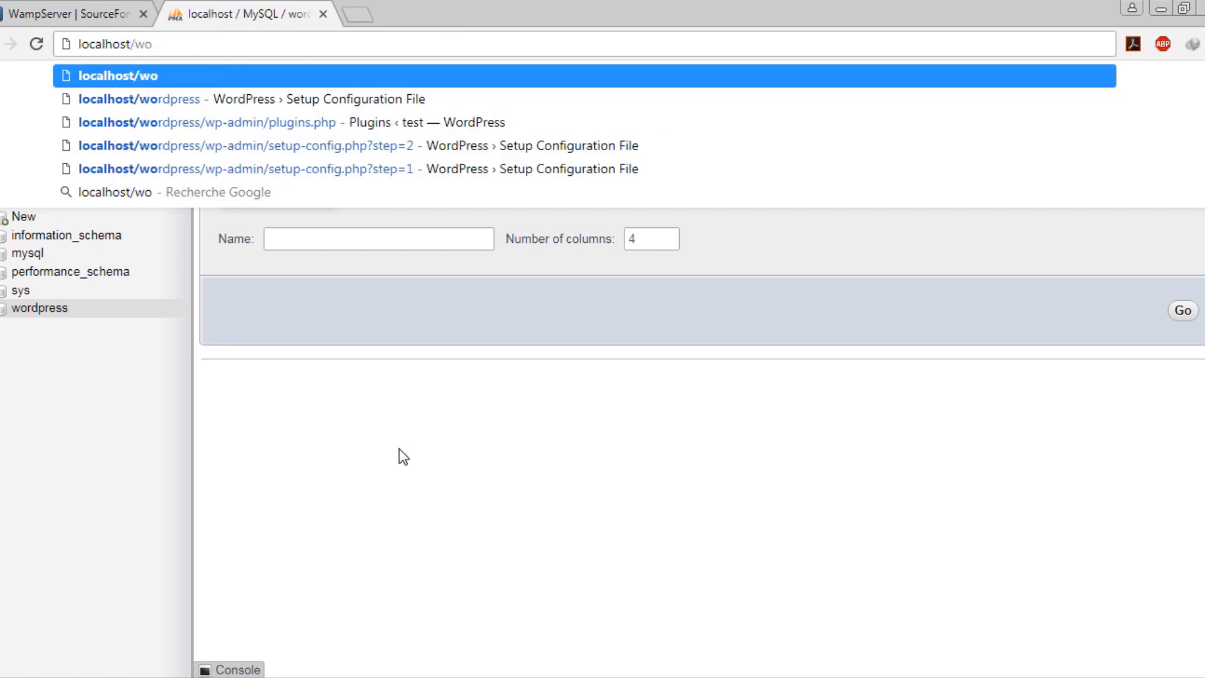
type("rdpress")
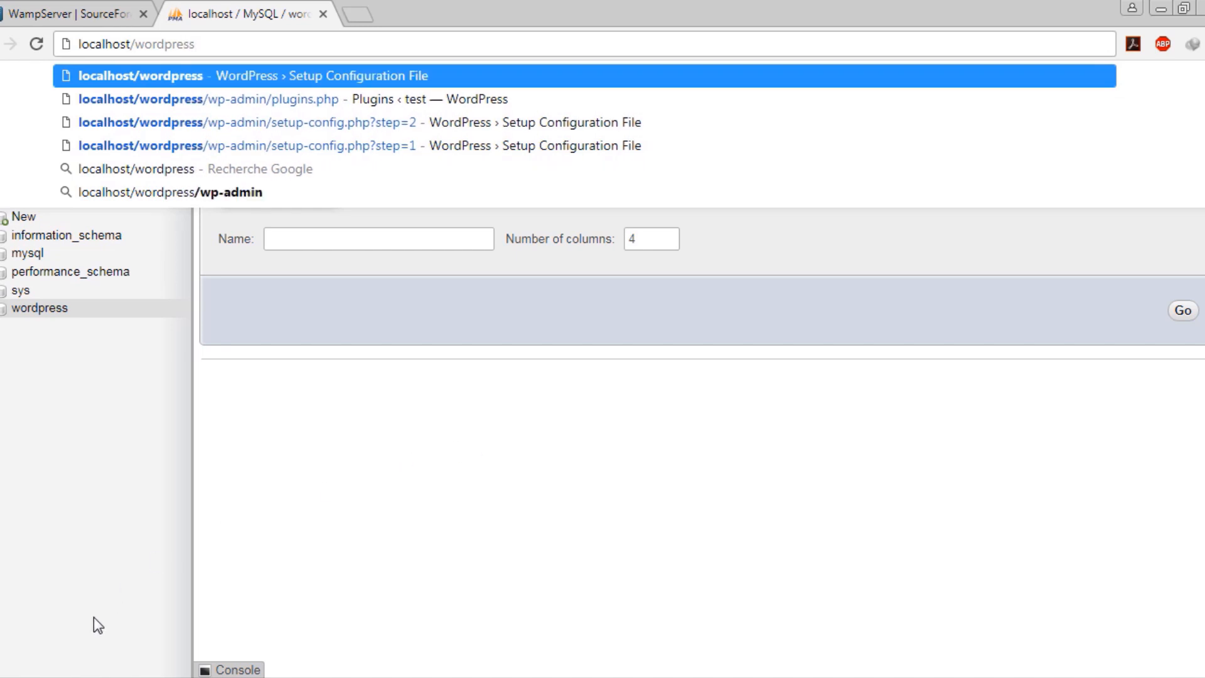
left_click(92, 677)
left_click(85, 652)
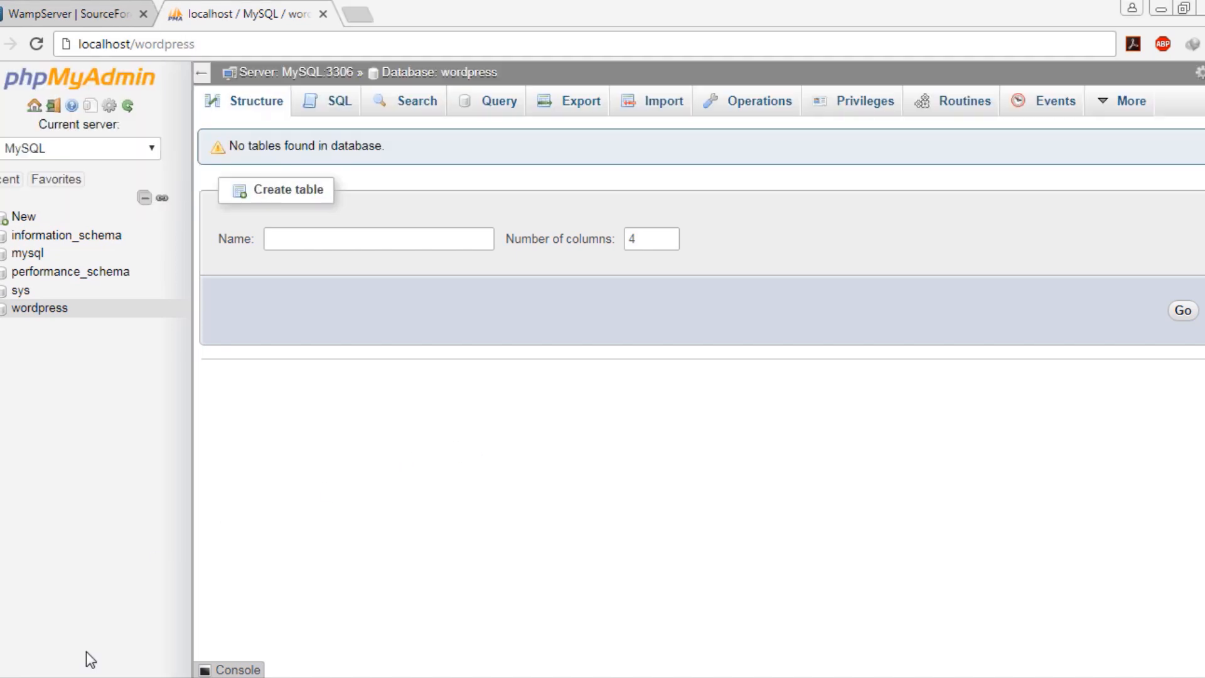
left_click(101, 676)
left_click(92, 653)
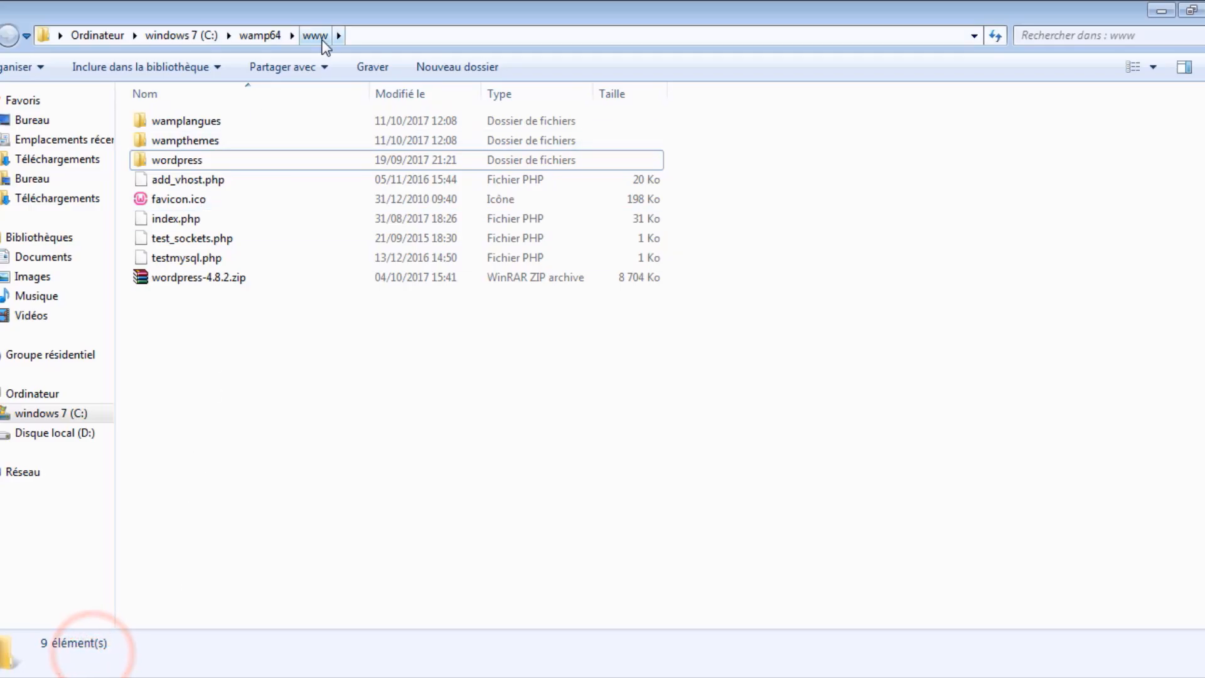
Check the extracted wordpress folder in www, then go back to Chrome
left_click(189, 161)
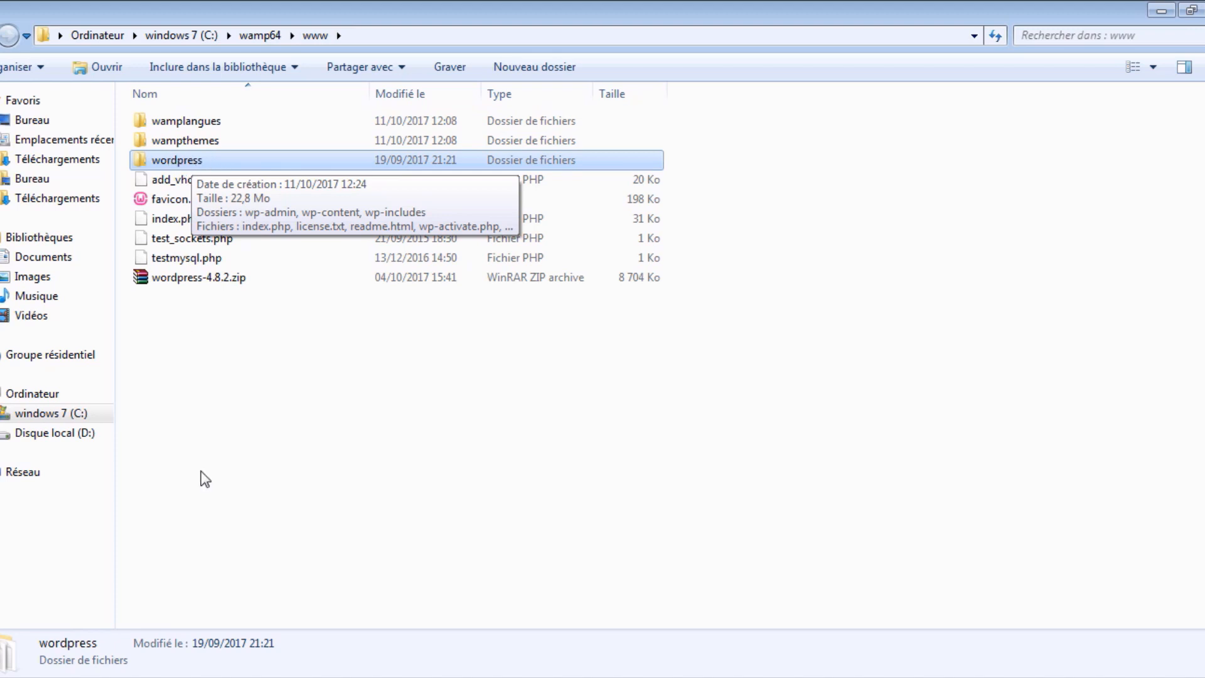
left_click(230, 677)
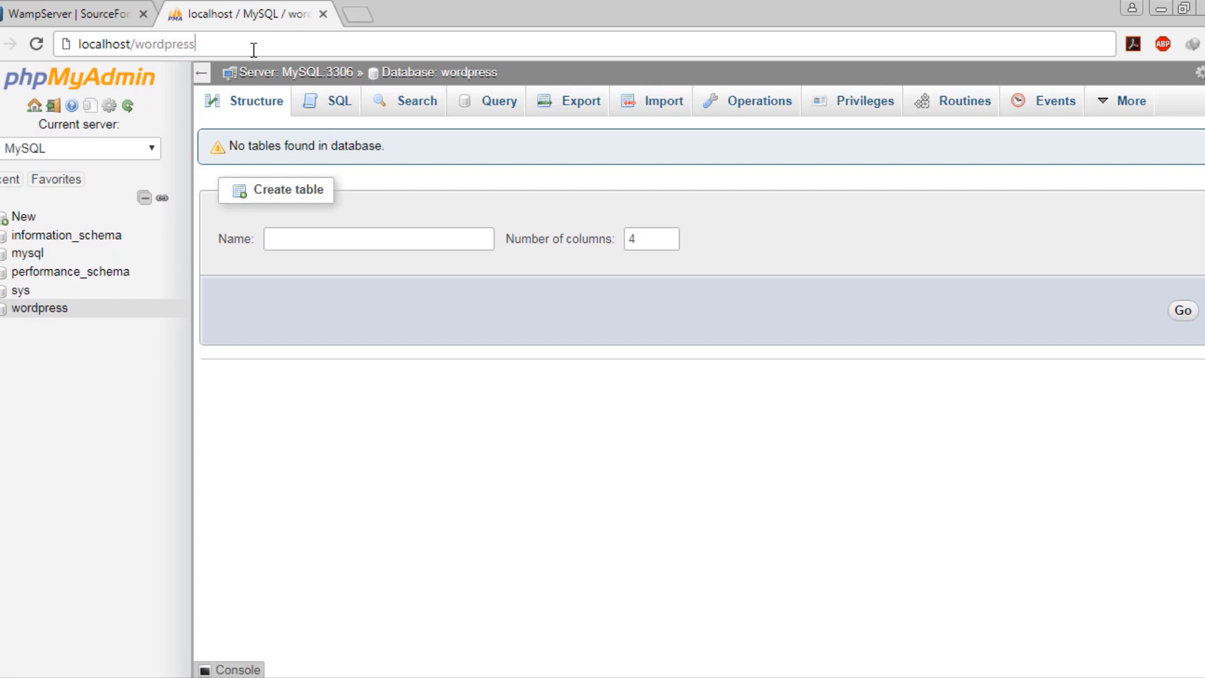
Load the local WordPress site and keep English (United States) as the setup language
key("Return")
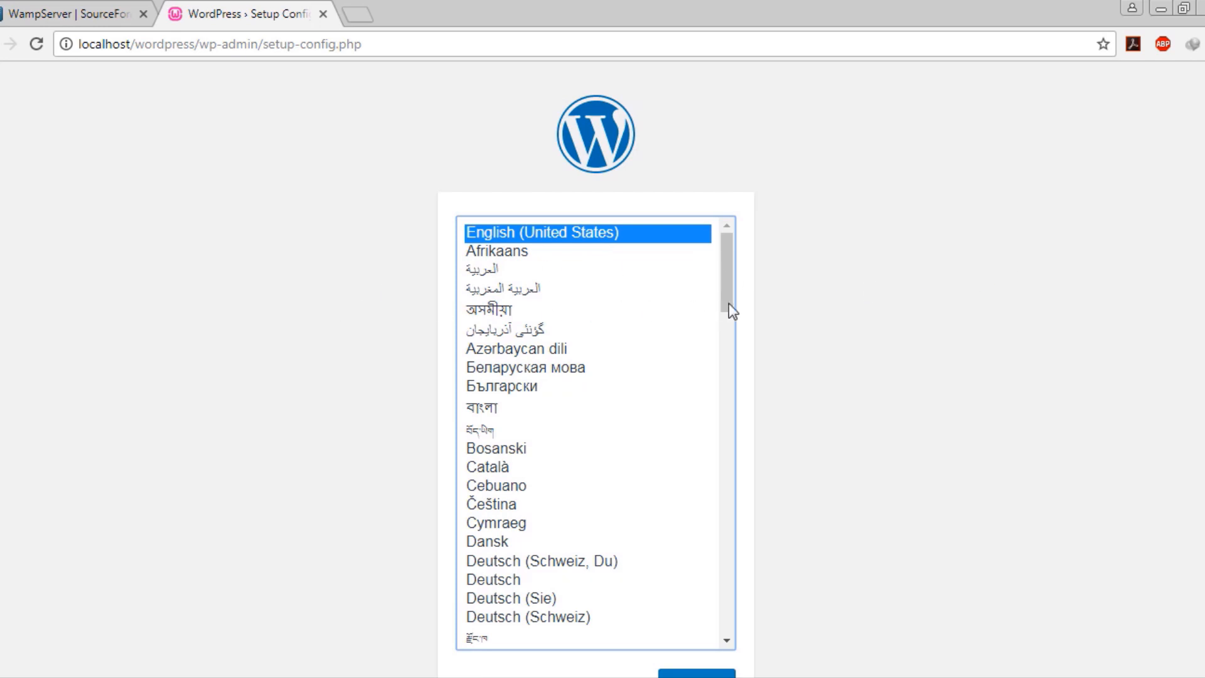
left_click_drag(727, 276, 713, 242)
left_click(562, 234)
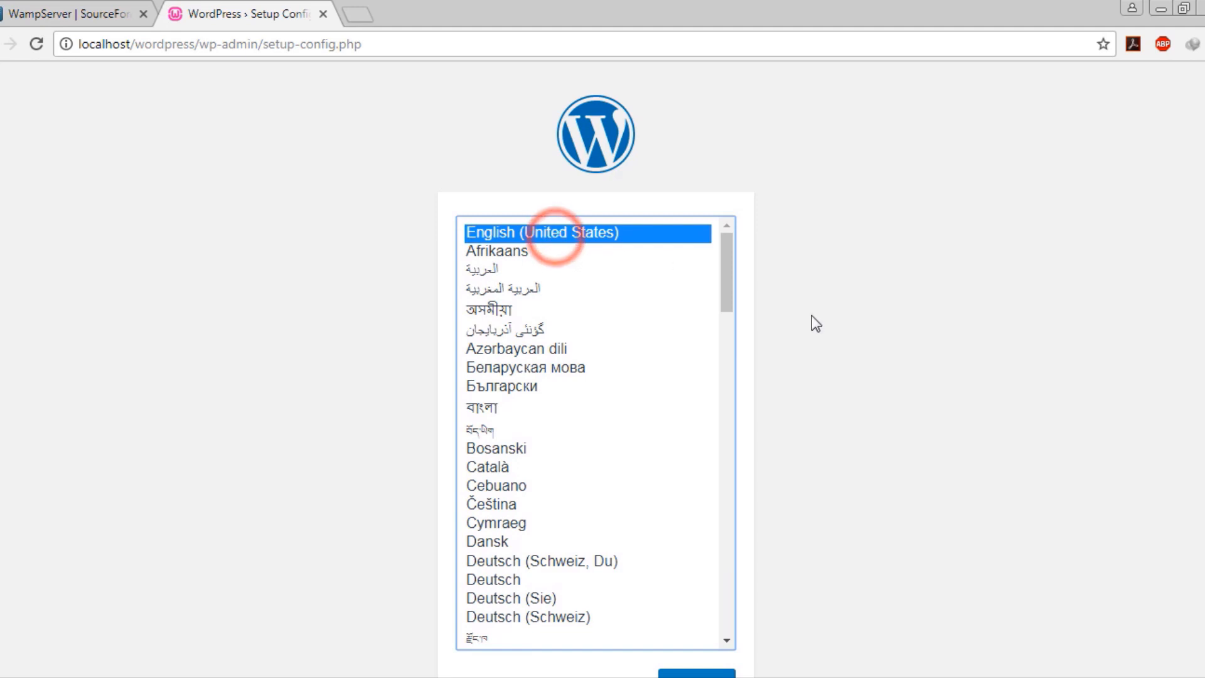
scroll(811, 315, "down", 1)
left_click(706, 617)
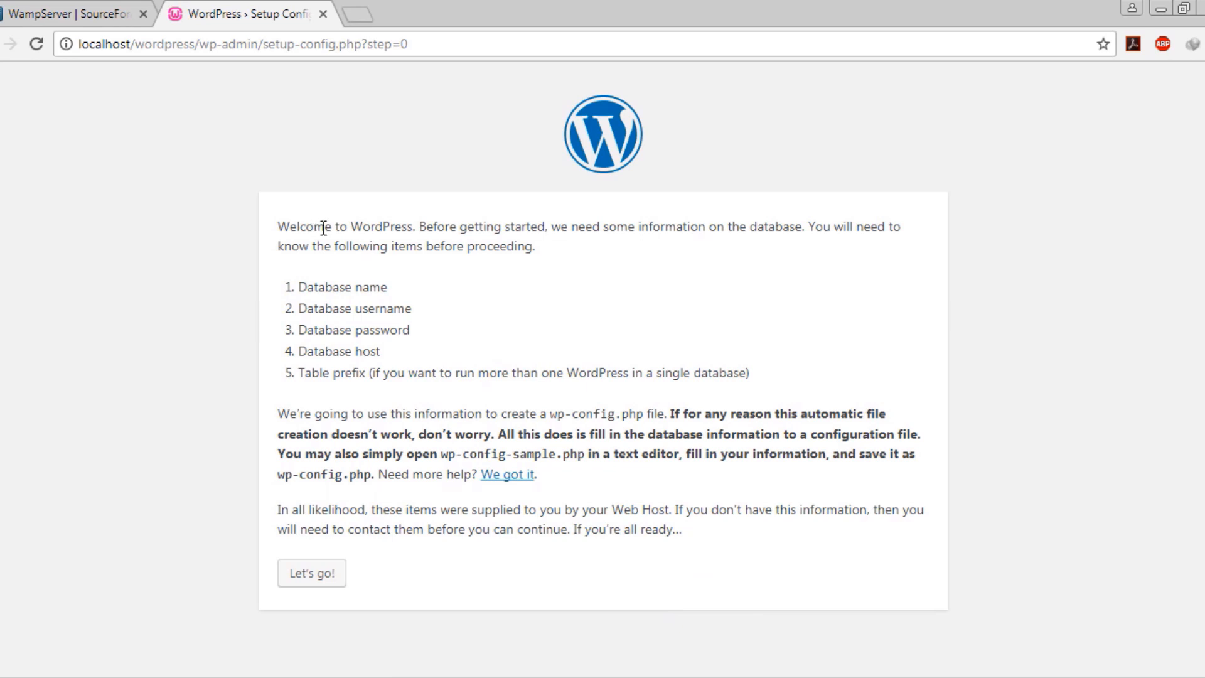
Review the required database name, username and password items, then proceed past the welcome page
left_click_drag(325, 287, 380, 287)
left_click(385, 288)
left_click_drag(369, 286, 412, 295)
left_click_drag(339, 308, 498, 349)
left_click(445, 319)
left_click(571, 377)
left_click(325, 574)
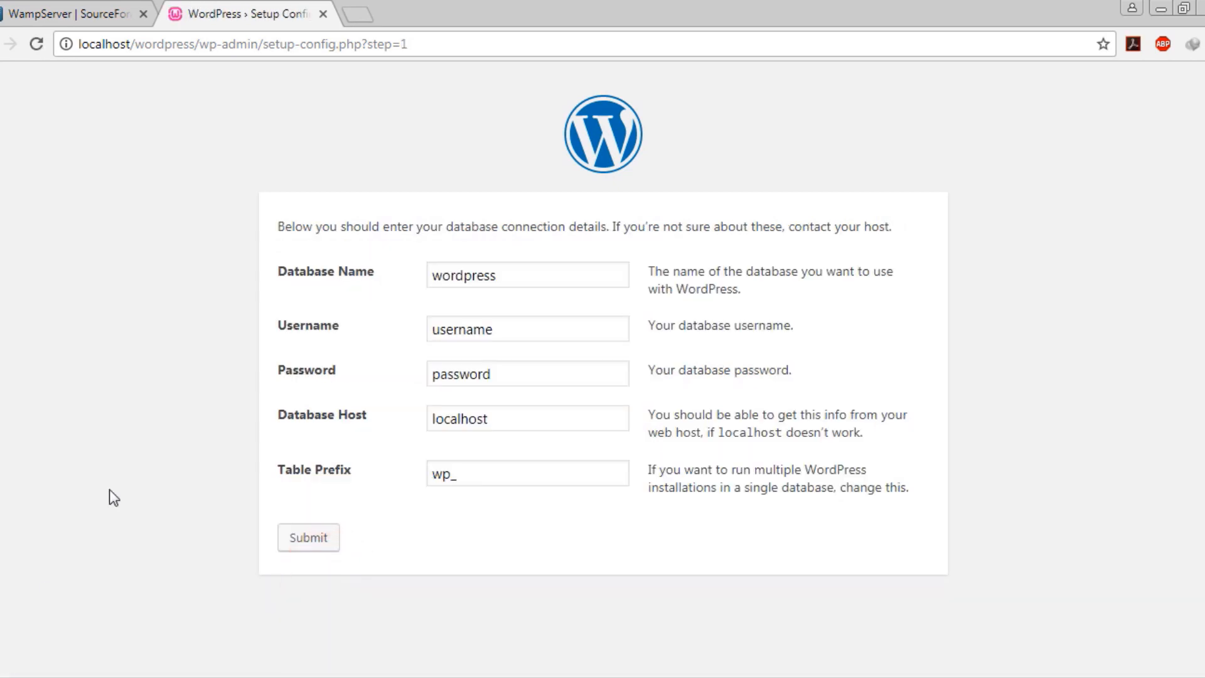
Keep database name wordpress, set the username to root and leave the password empty
left_click(525, 277)
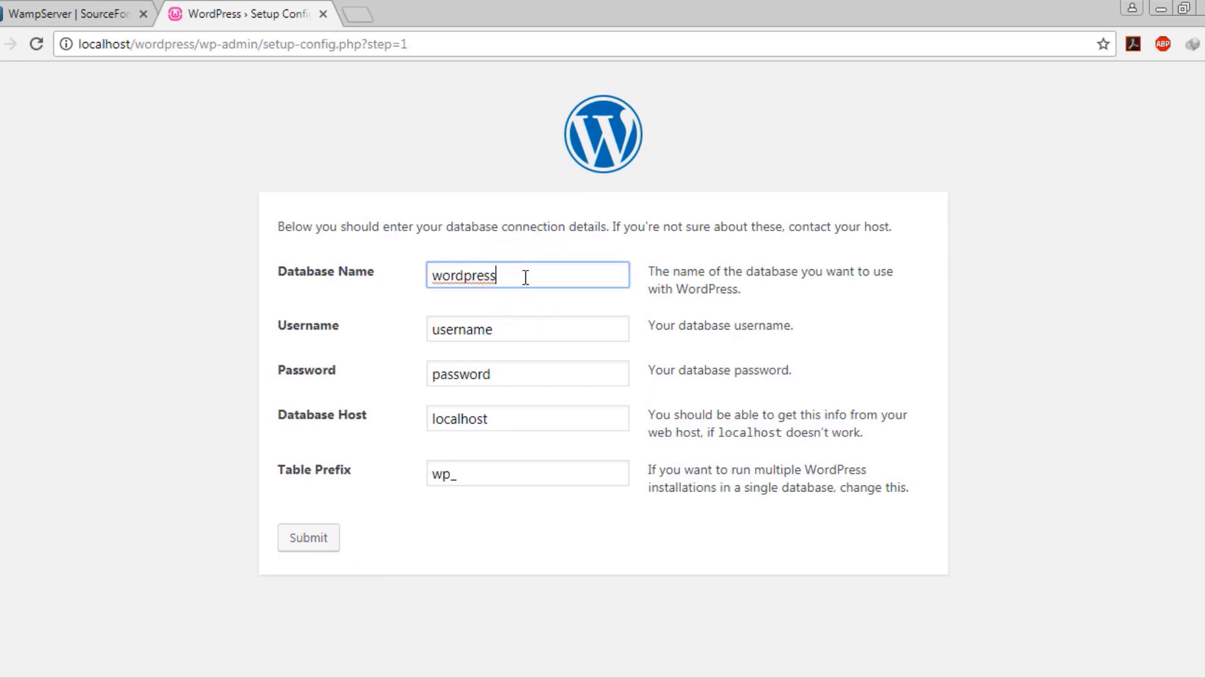
left_click(525, 277)
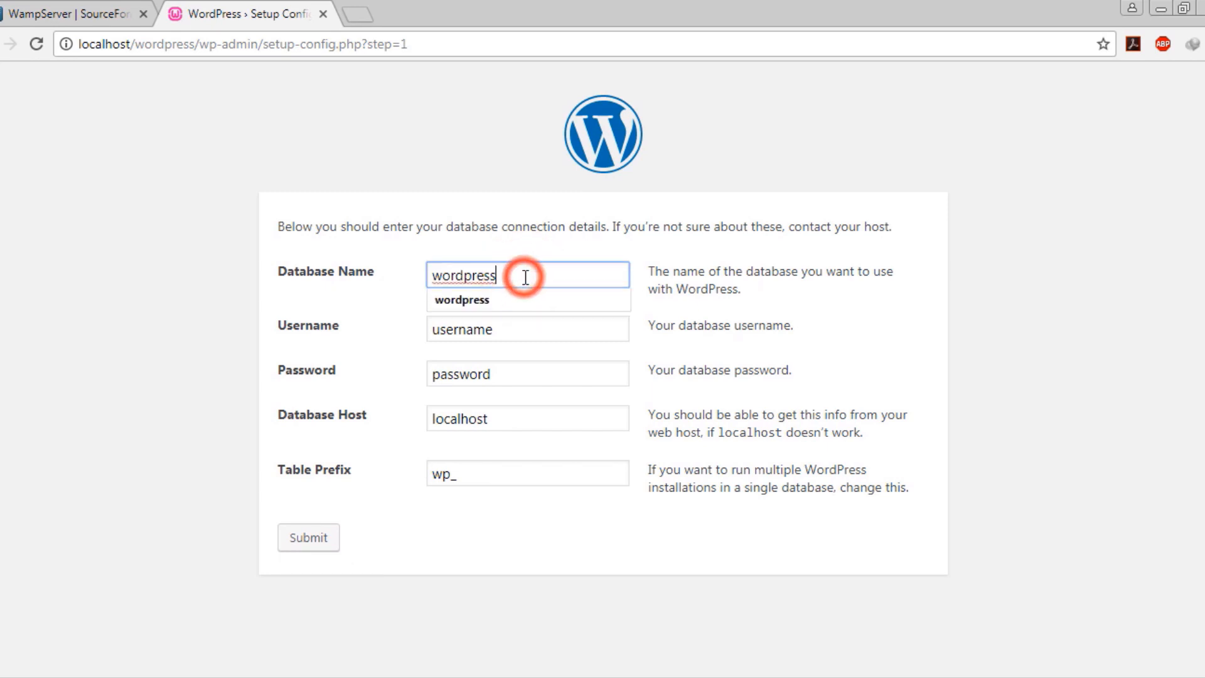
left_click(529, 247)
left_click(506, 277)
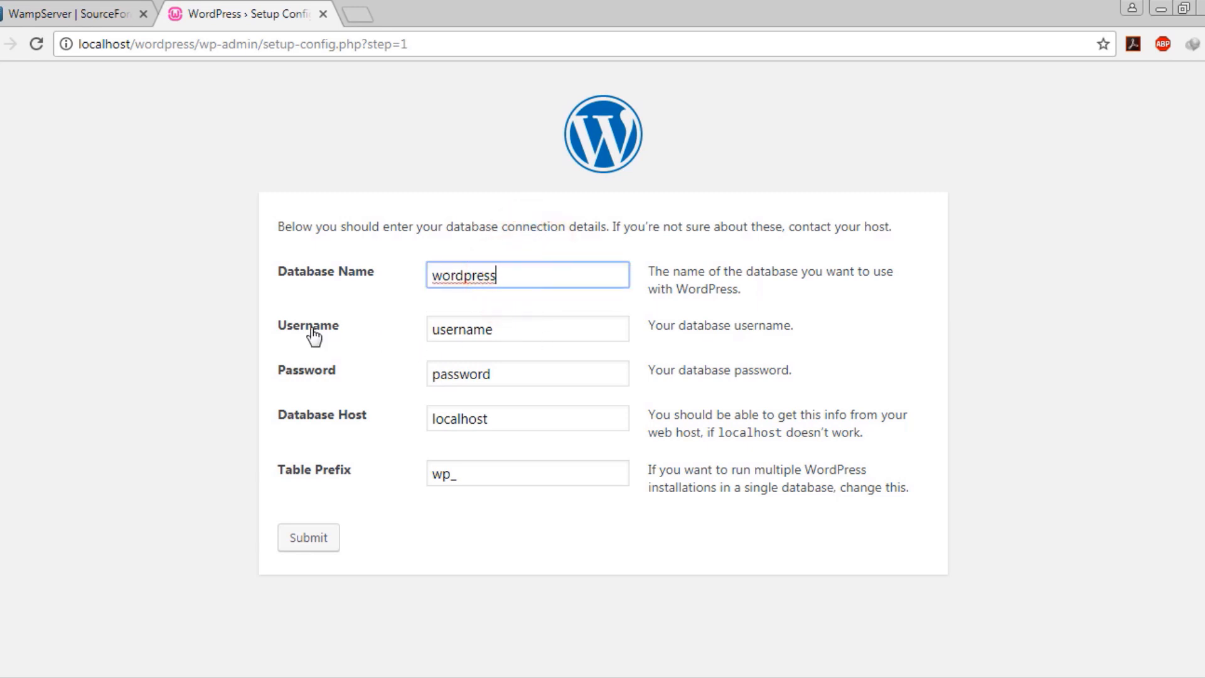
double_click(498, 330)
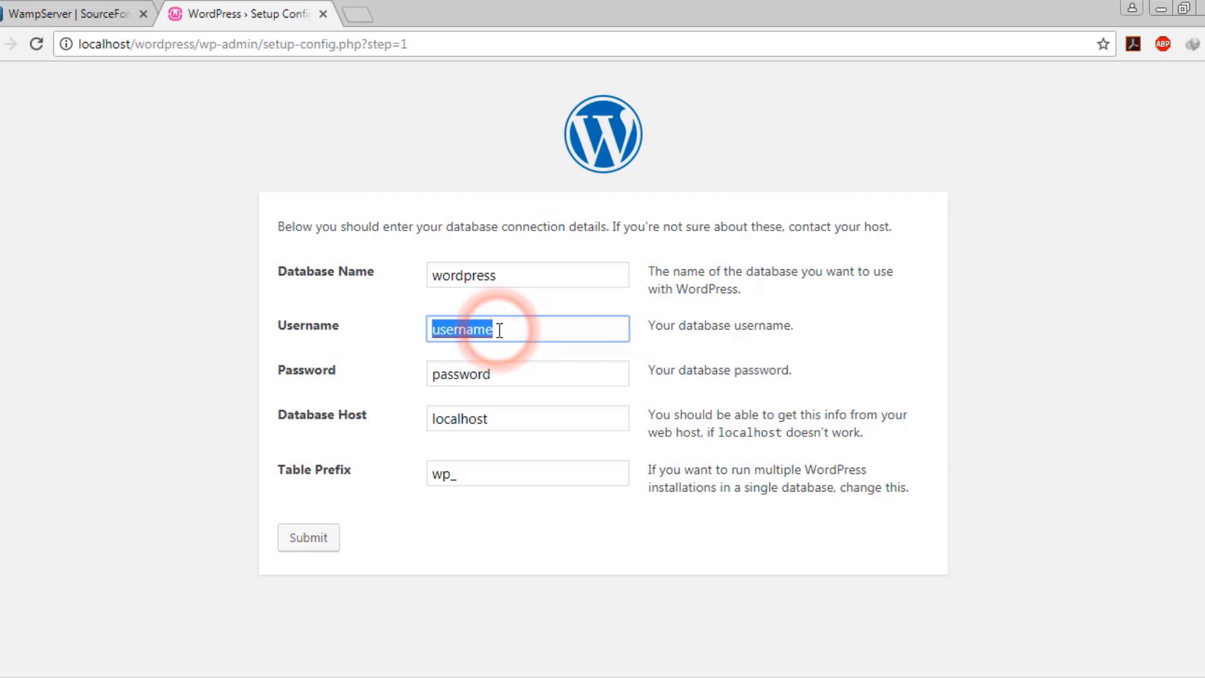
type("root")
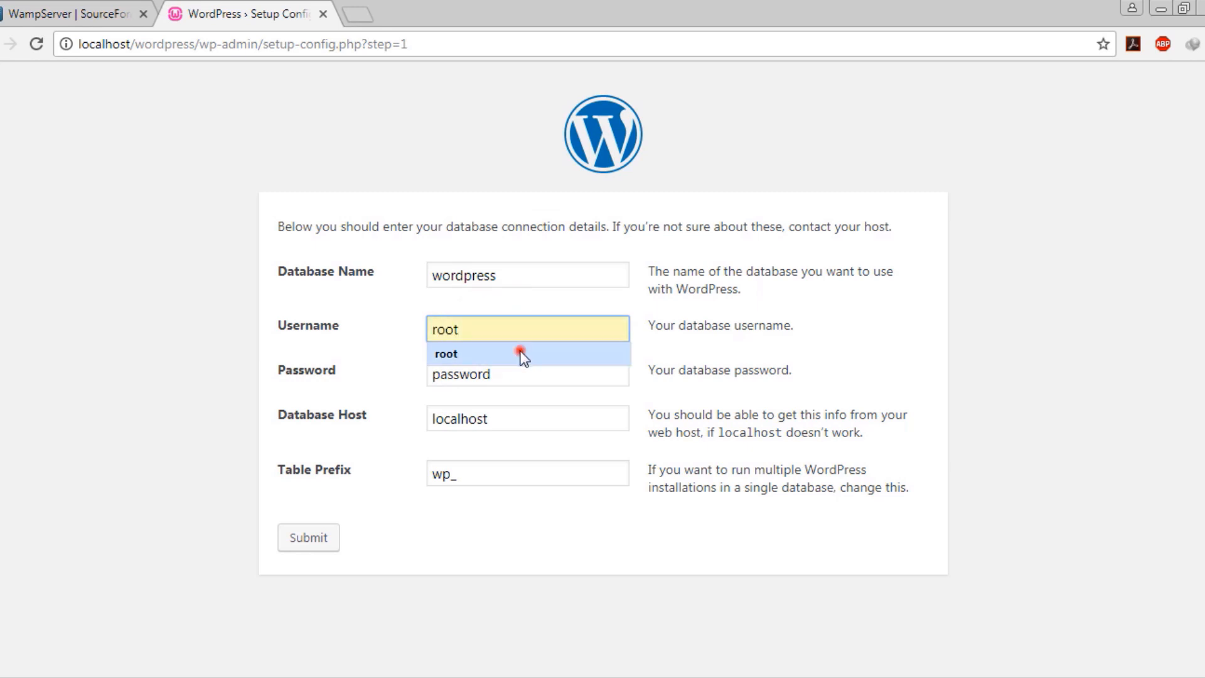
left_click(516, 353)
double_click(511, 377)
key("BackSpace")
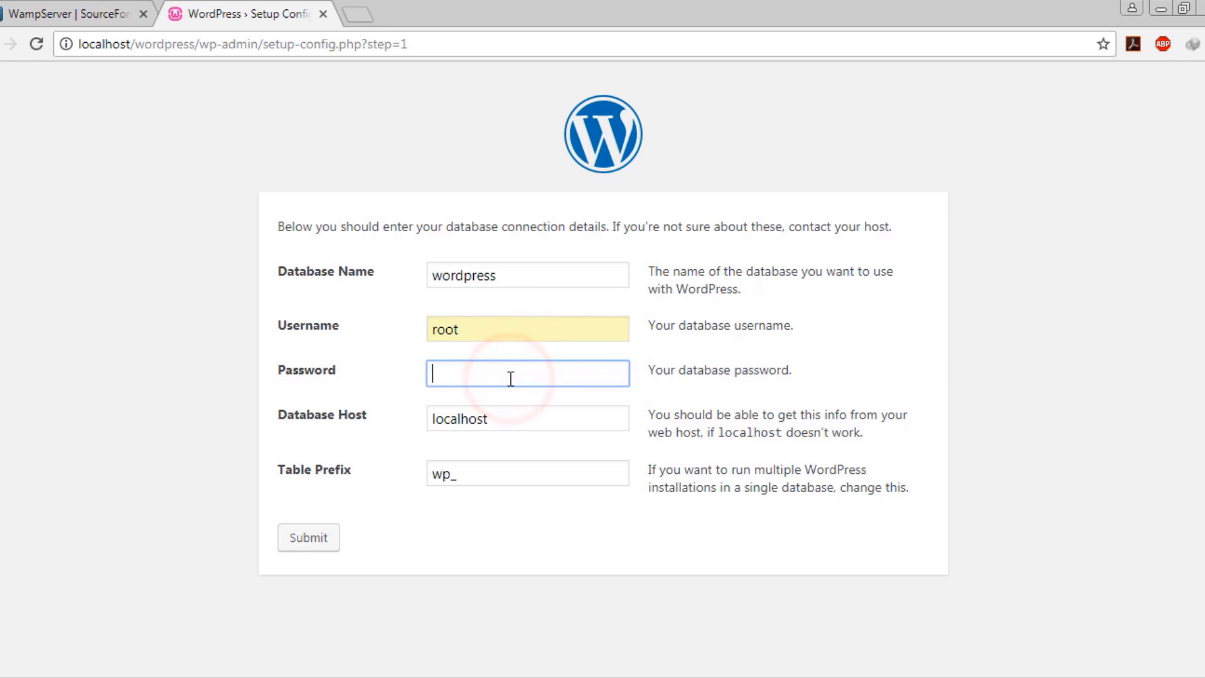
left_click(166, 453)
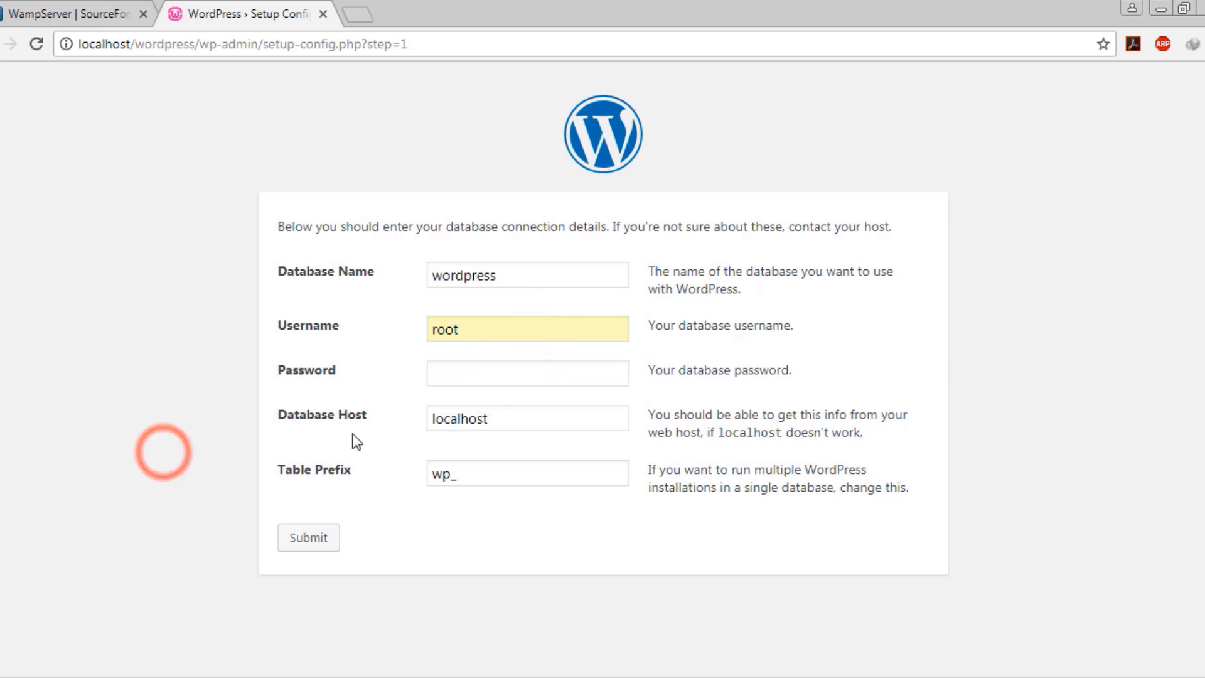
Keep host localhost and table prefix wp_, then submit the connection details
left_click_drag(534, 425, 429, 431)
left_click(546, 417)
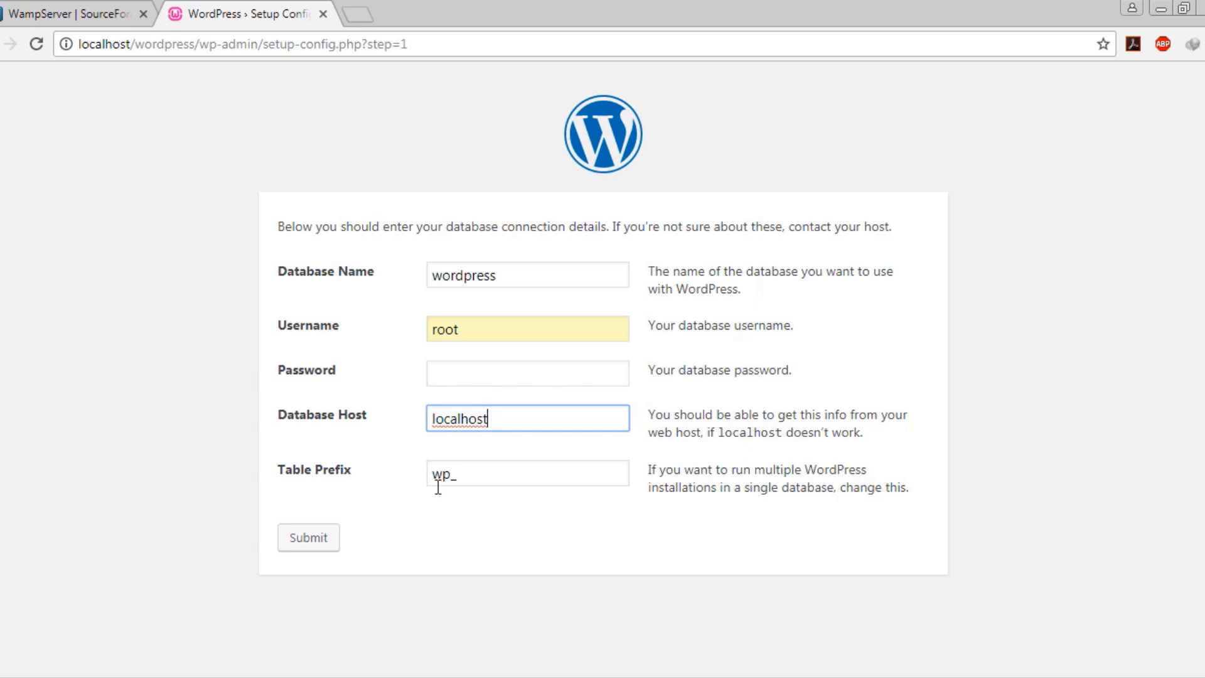
left_click(481, 481)
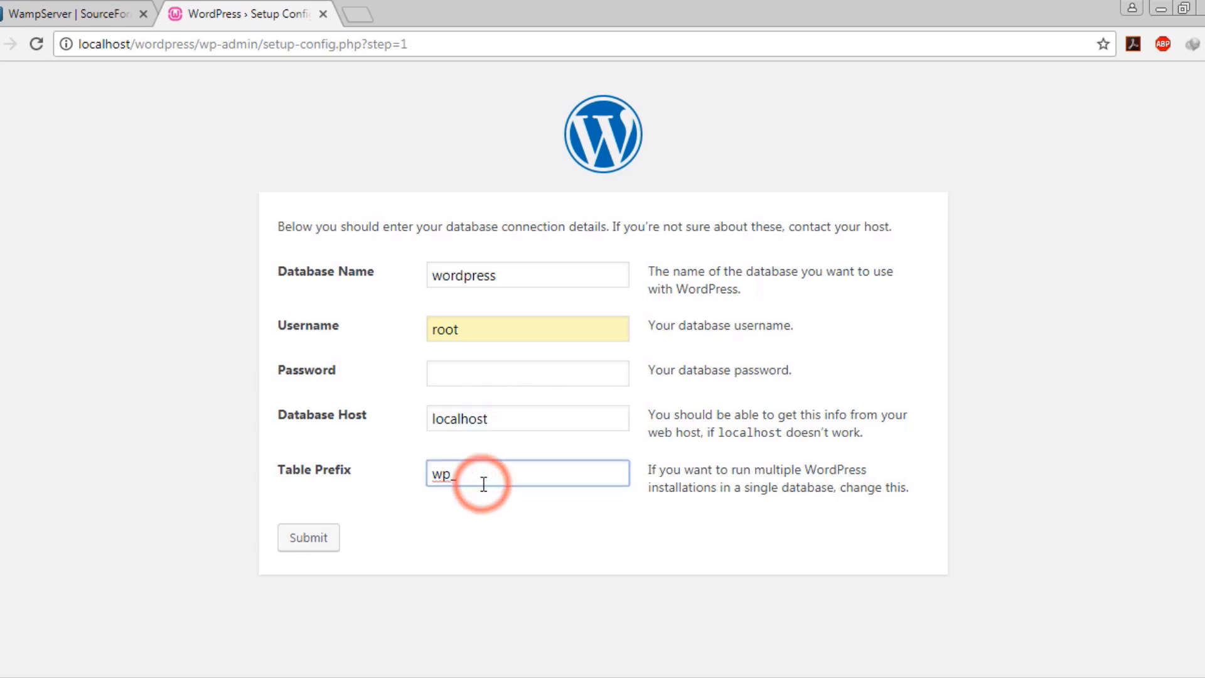
left_click(448, 522)
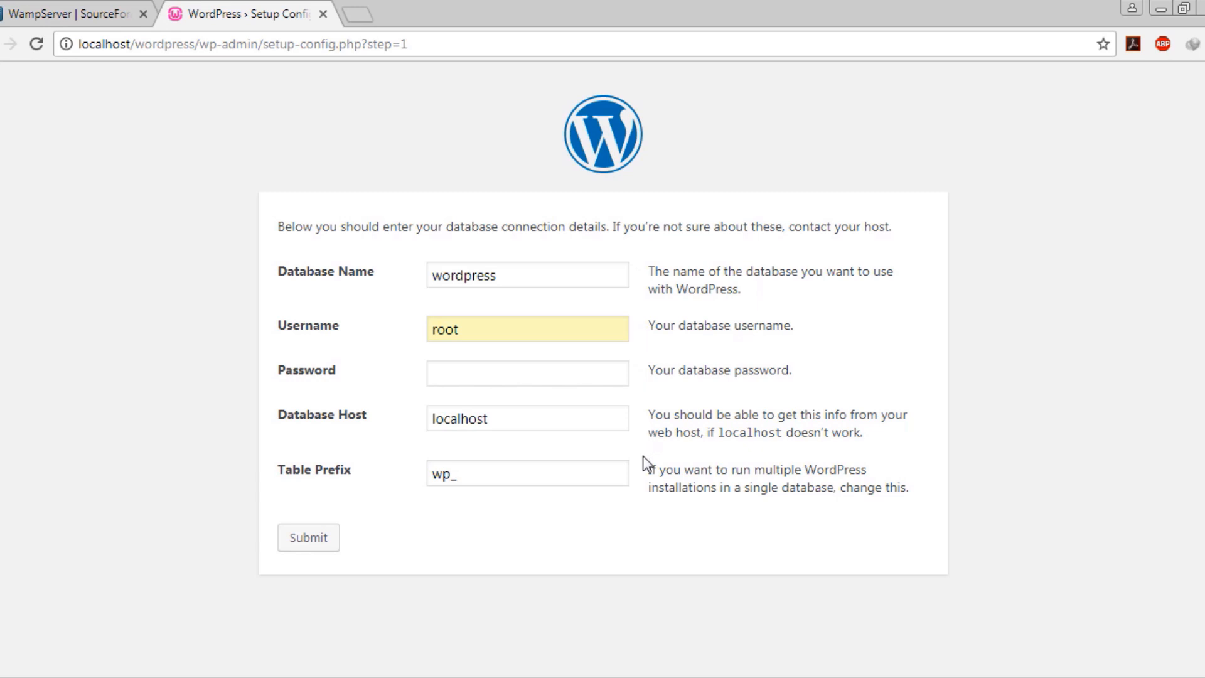
left_click(485, 476)
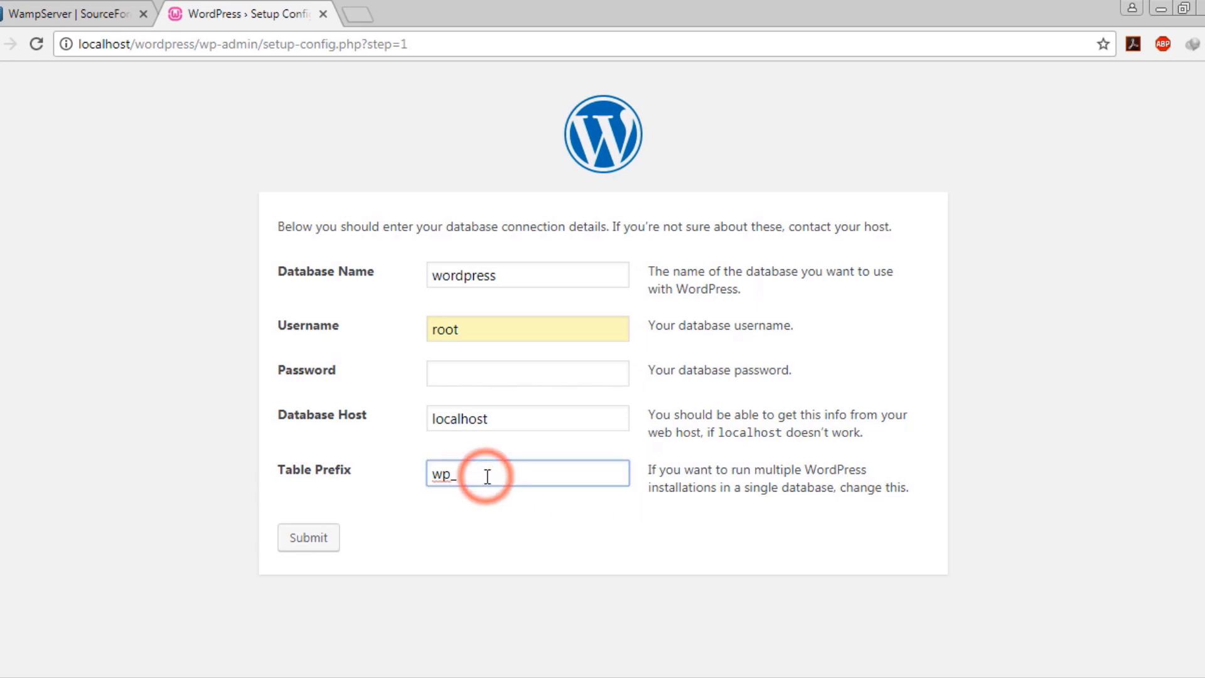
left_click(489, 497)
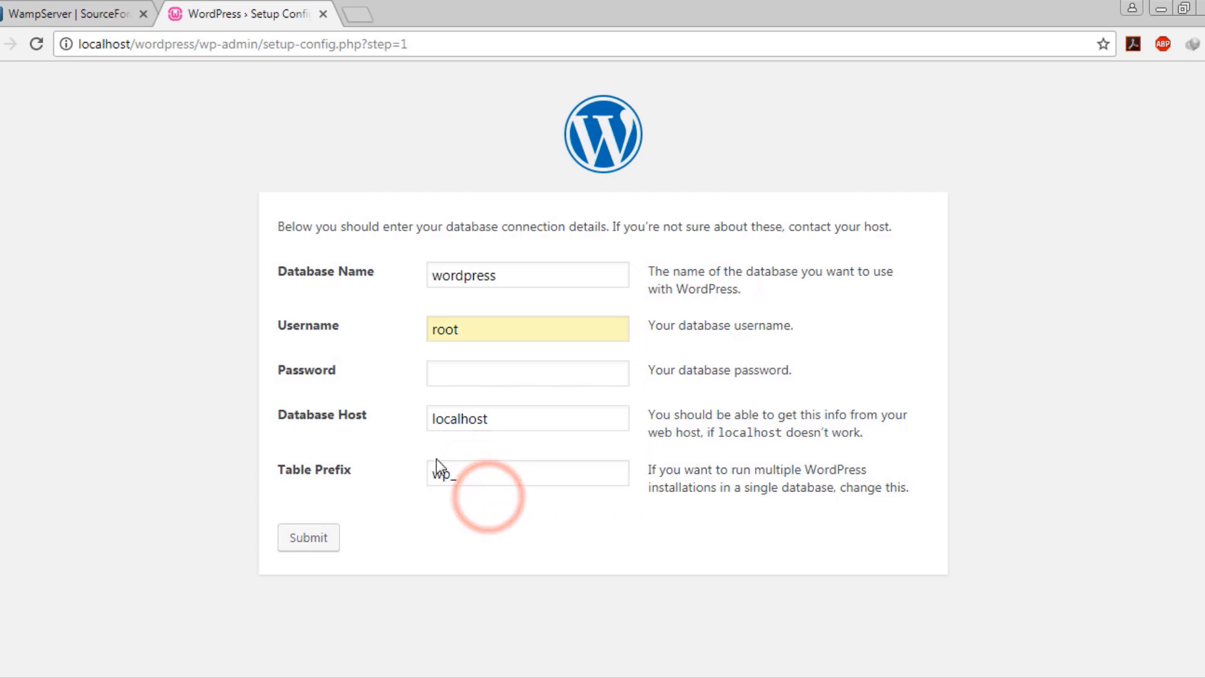
left_click_drag(434, 475, 474, 475)
left_click(477, 475)
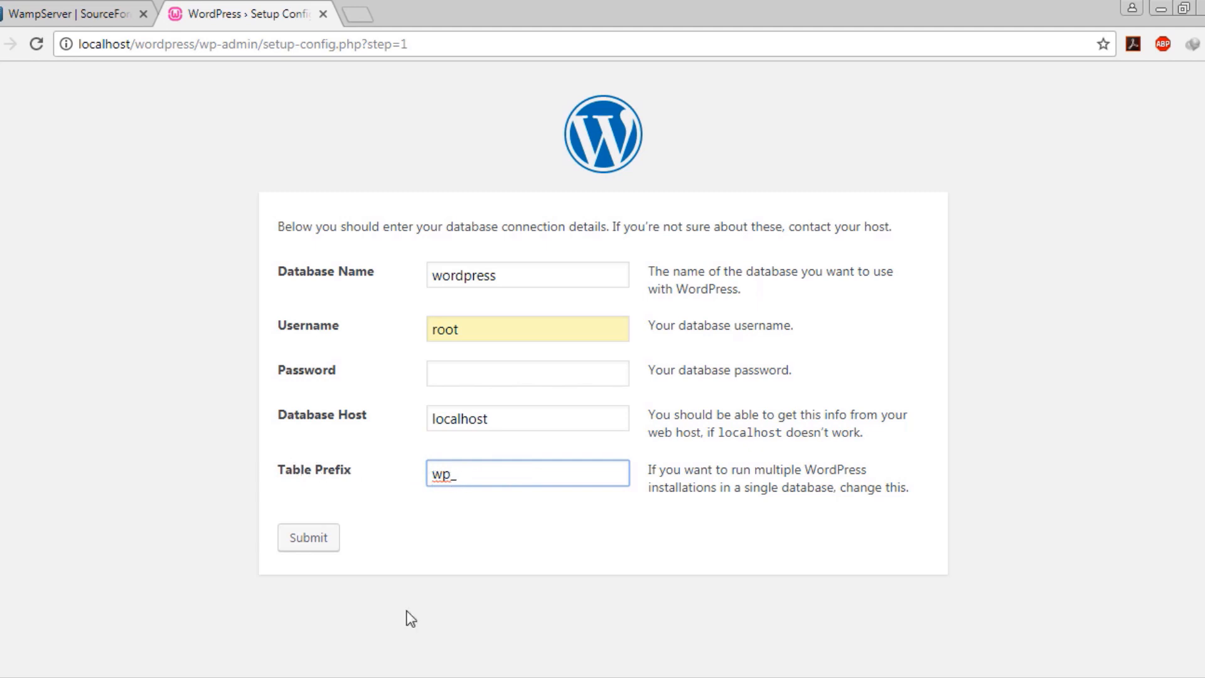
left_click(396, 582)
left_click(315, 541)
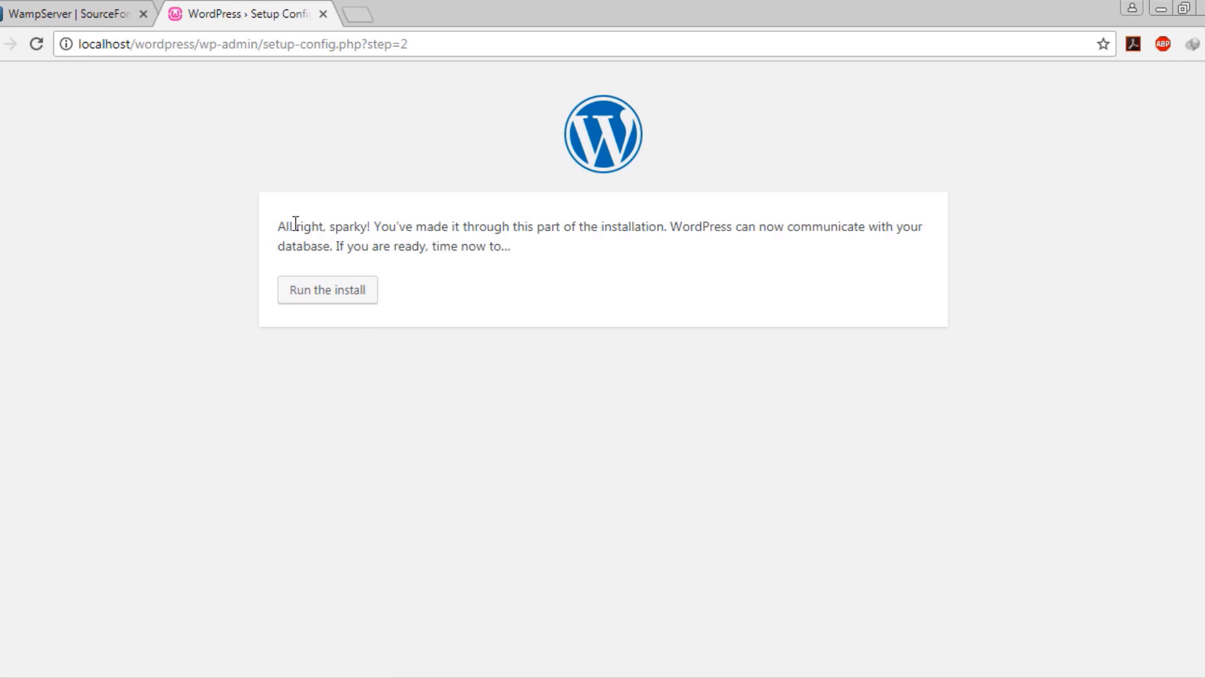
Run the install and enter 'test' as both the site title and admin username
left_click(343, 300)
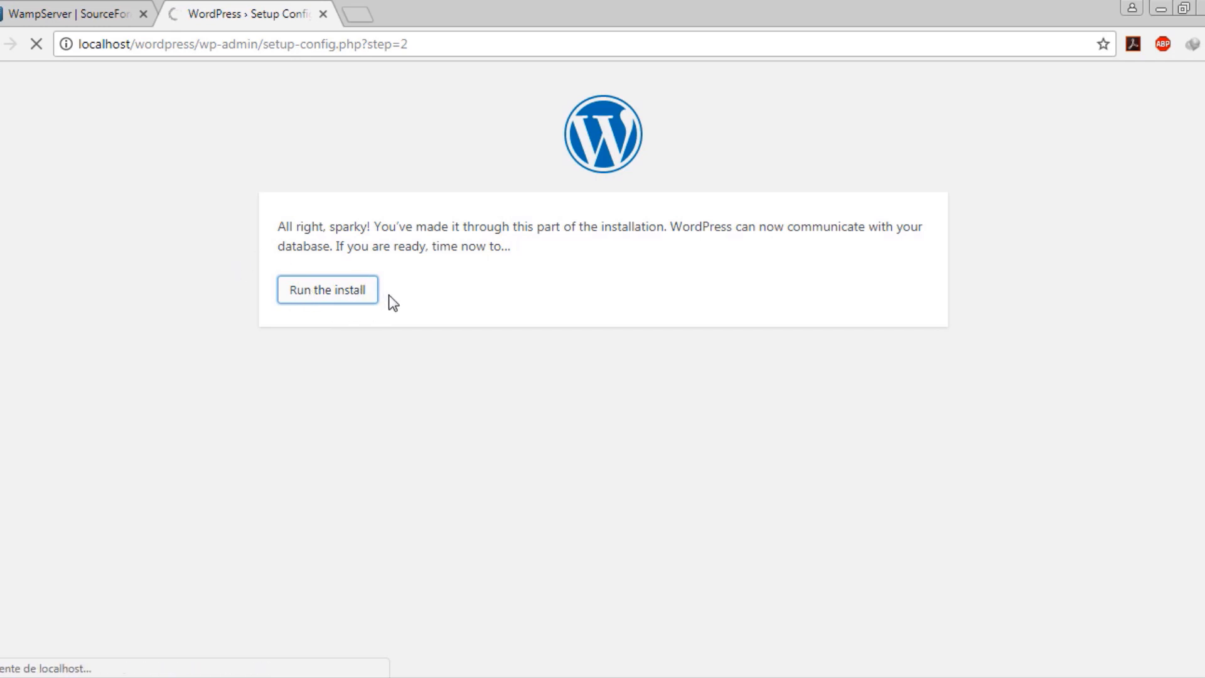
scroll(223, 364, "down", 3)
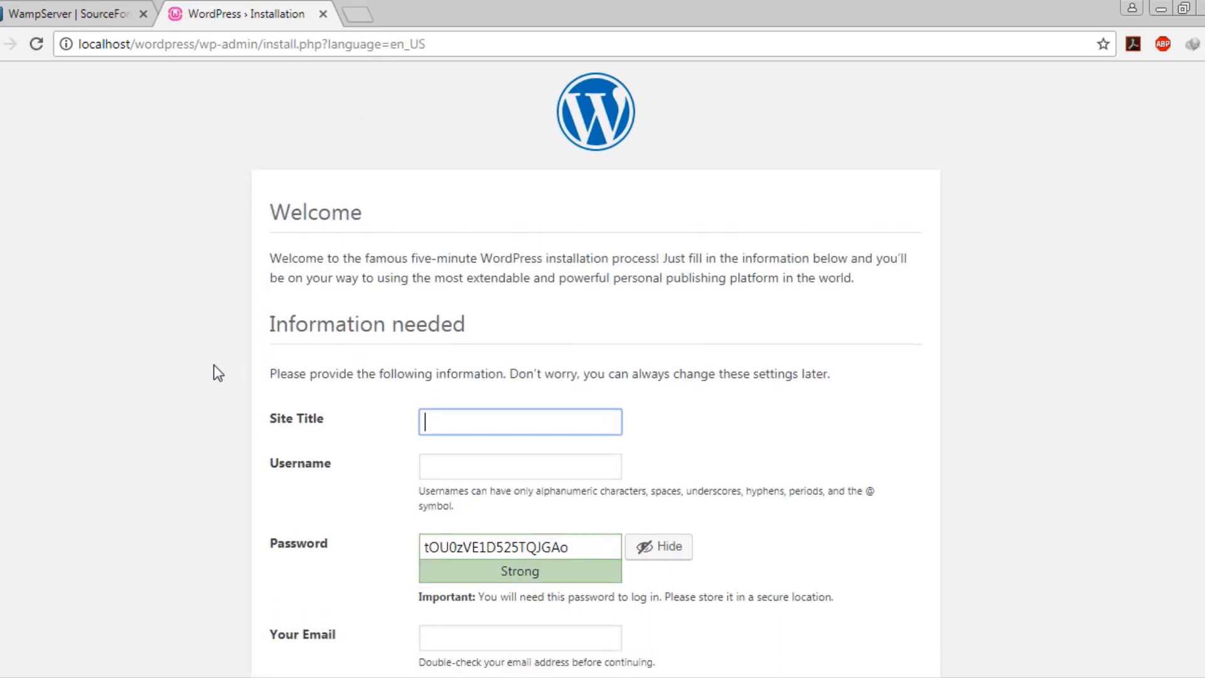
left_click(481, 265)
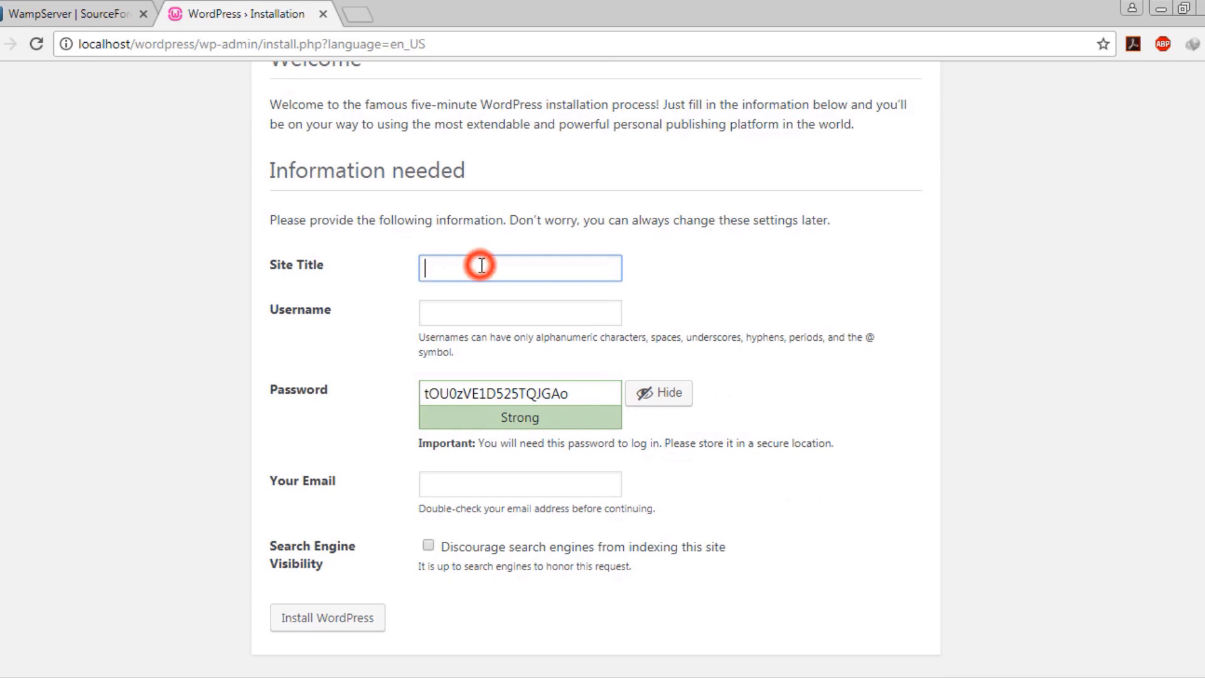
type("test")
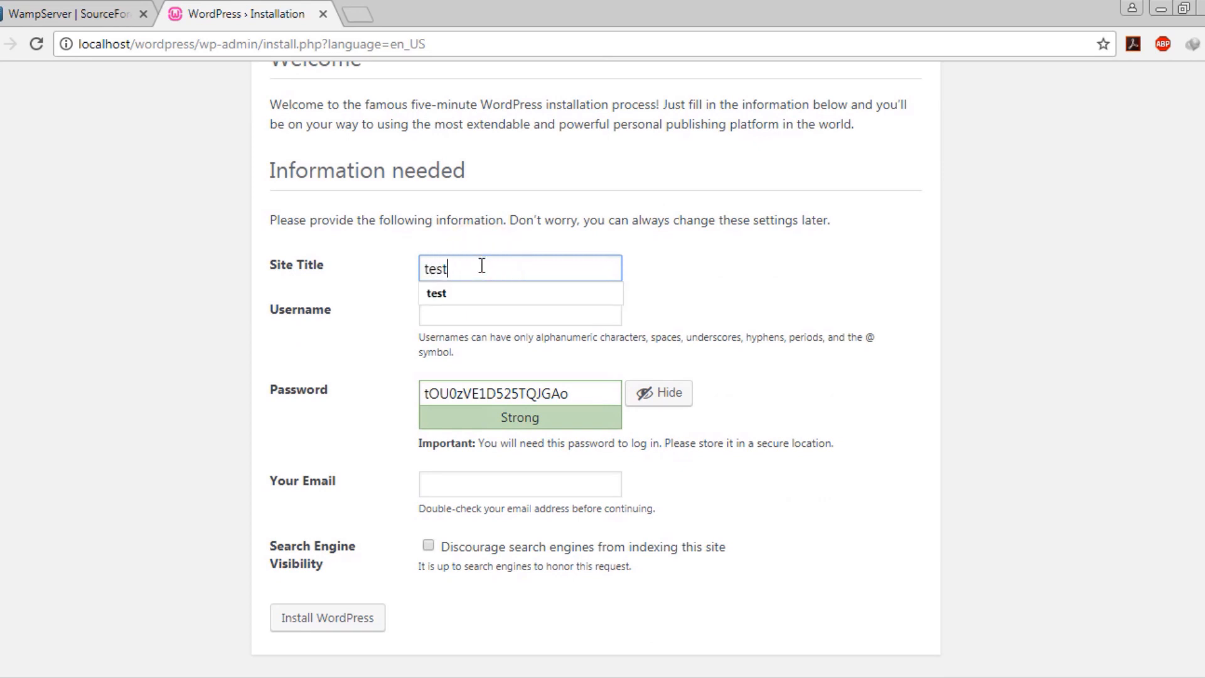
left_click(472, 287)
left_click(465, 313)
type("t")
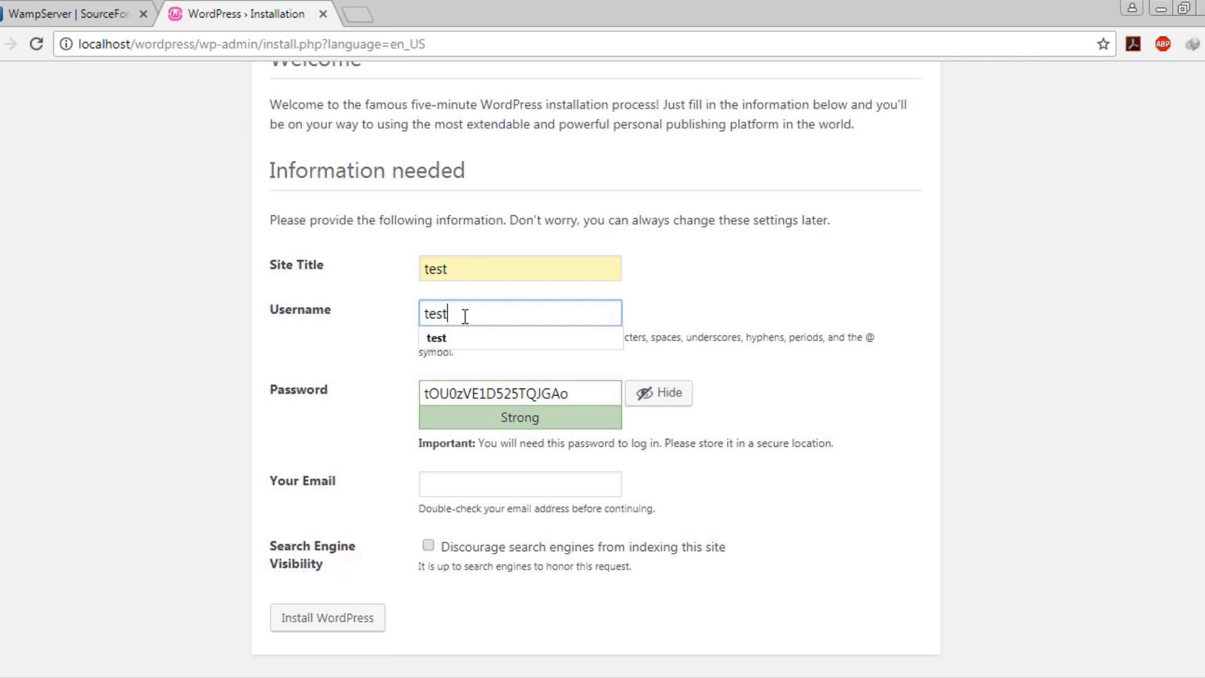
type("est")
left_click(444, 337)
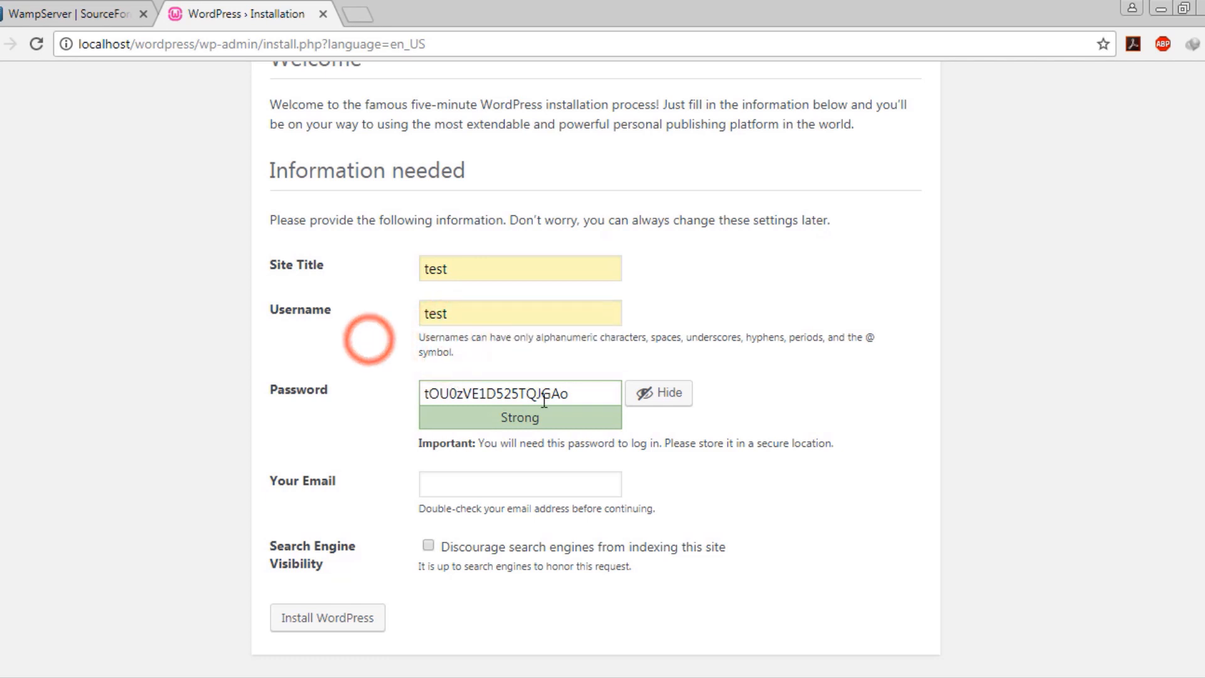
Replace the generated password with a short weak one and confirm using the weak password
double_click(578, 397)
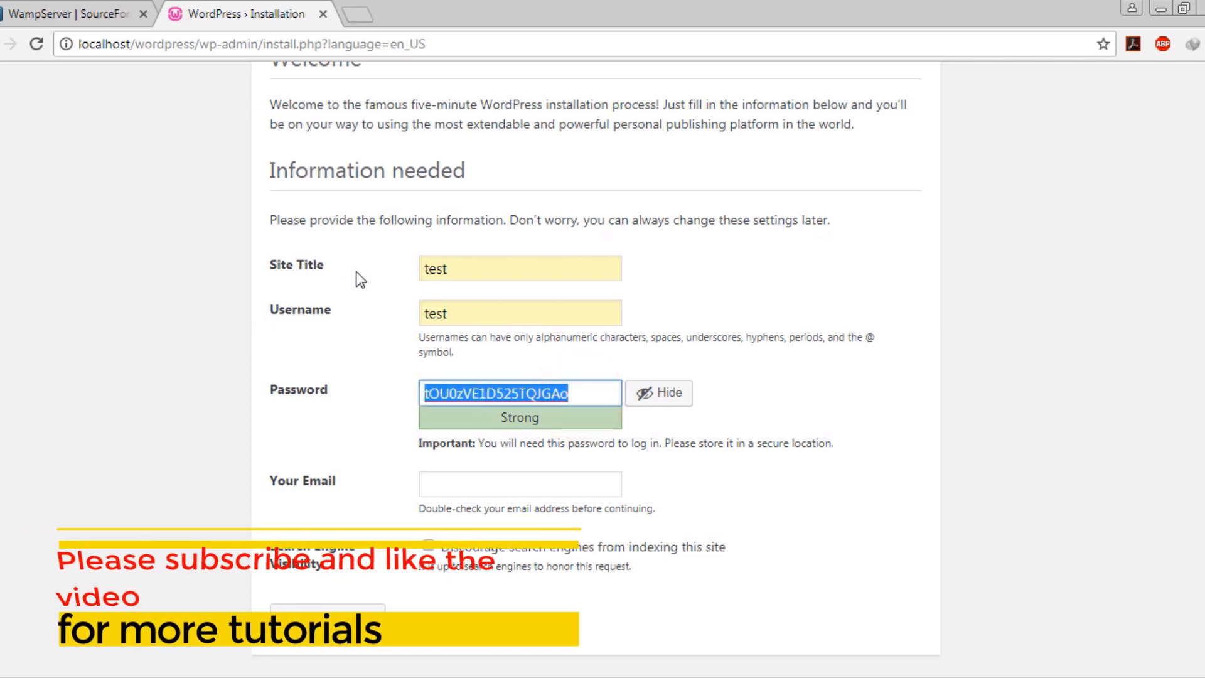
left_click(331, 315)
left_click(304, 389)
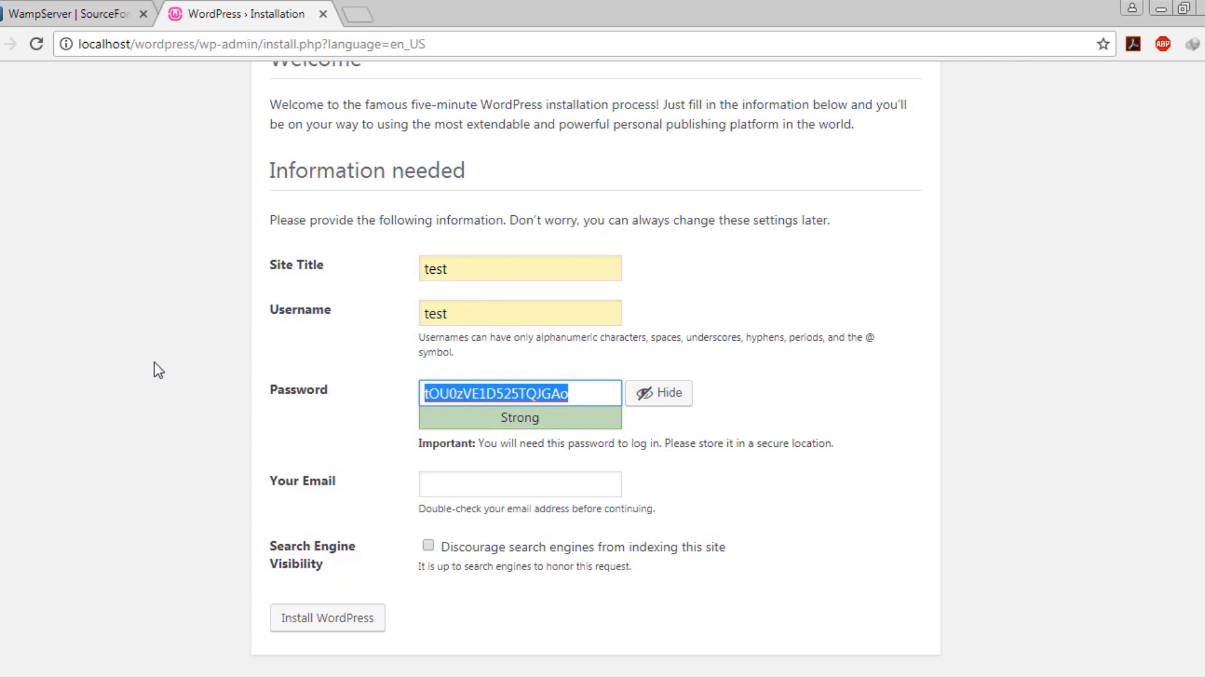
type("test")
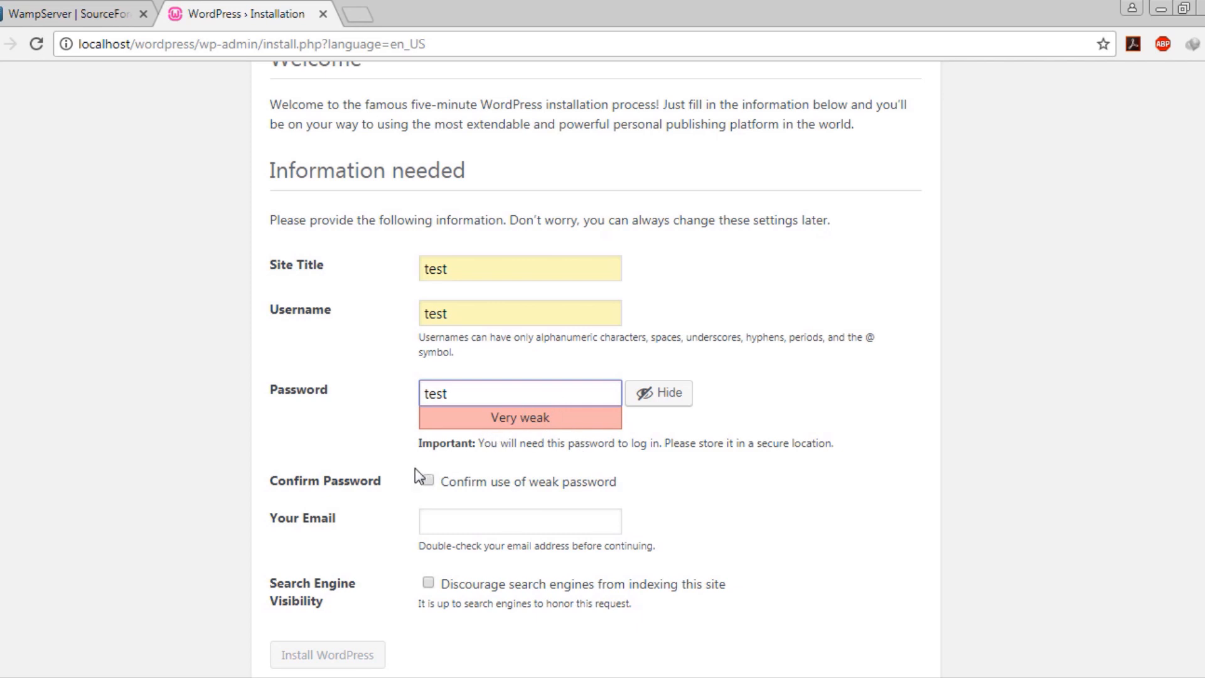
left_click(425, 480)
left_click(167, 460)
left_click(446, 391)
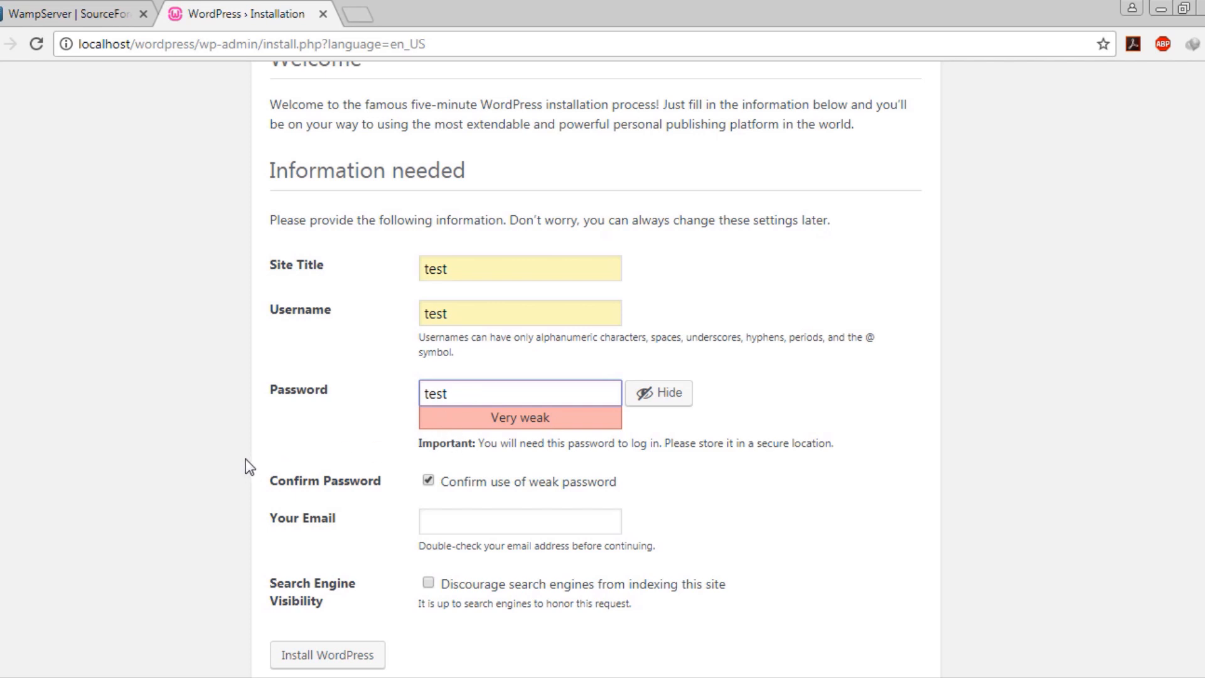
Fill in the admin e-mail address from the browser's suggestion
scroll(245, 459, "down", 1)
left_click(496, 484)
left_click(513, 505)
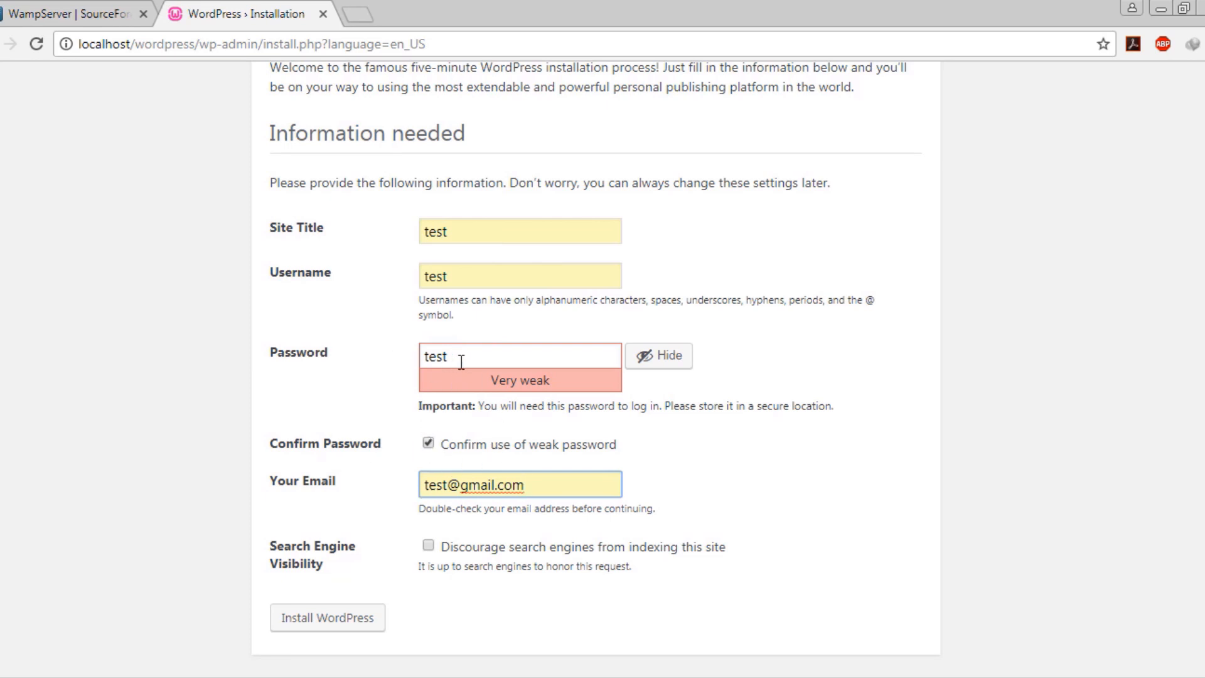
Confirm use of the weak password and run the WordPress install to reach Success
left_click(428, 437)
left_click(371, 620)
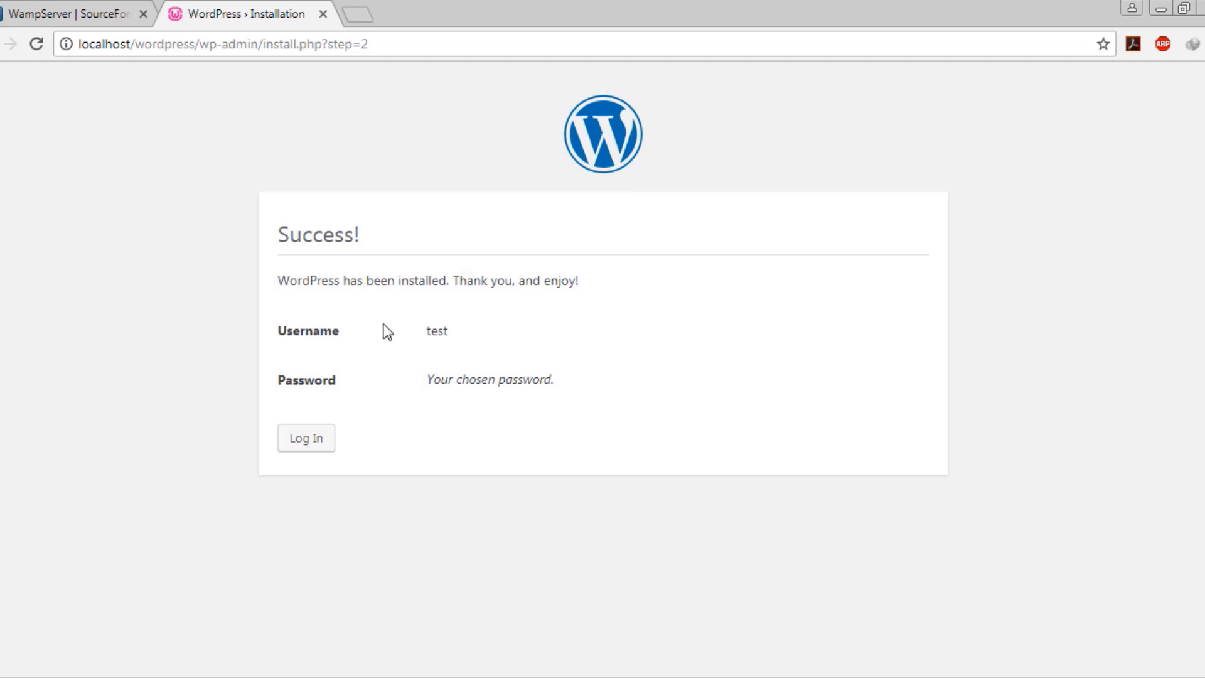
Log in as 'test' with the autofilled username and the password to reach the Dashboard
left_click(442, 325)
left_click(434, 387)
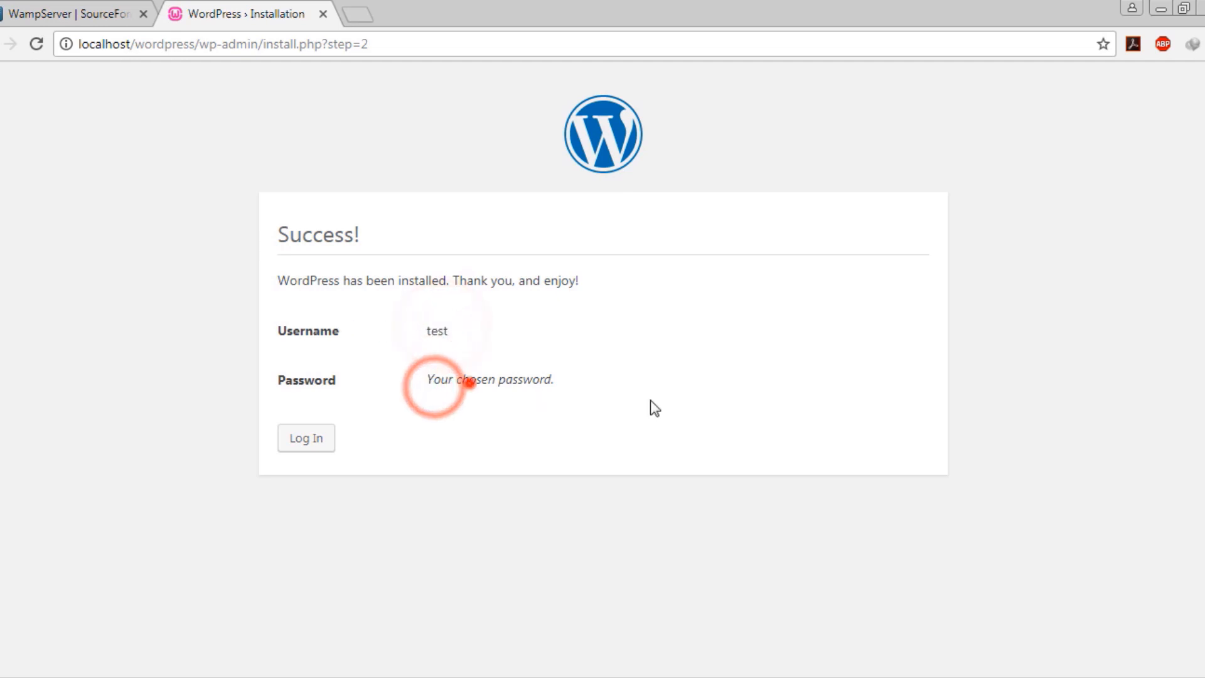
left_click(310, 439)
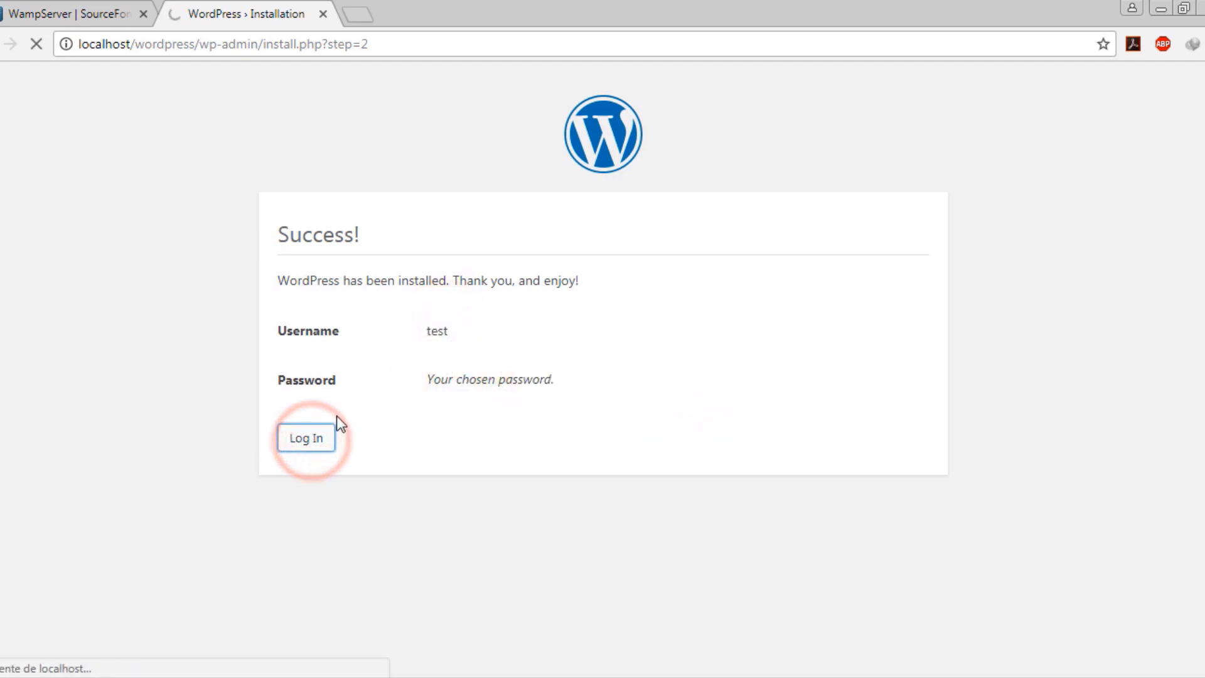
left_click(566, 342)
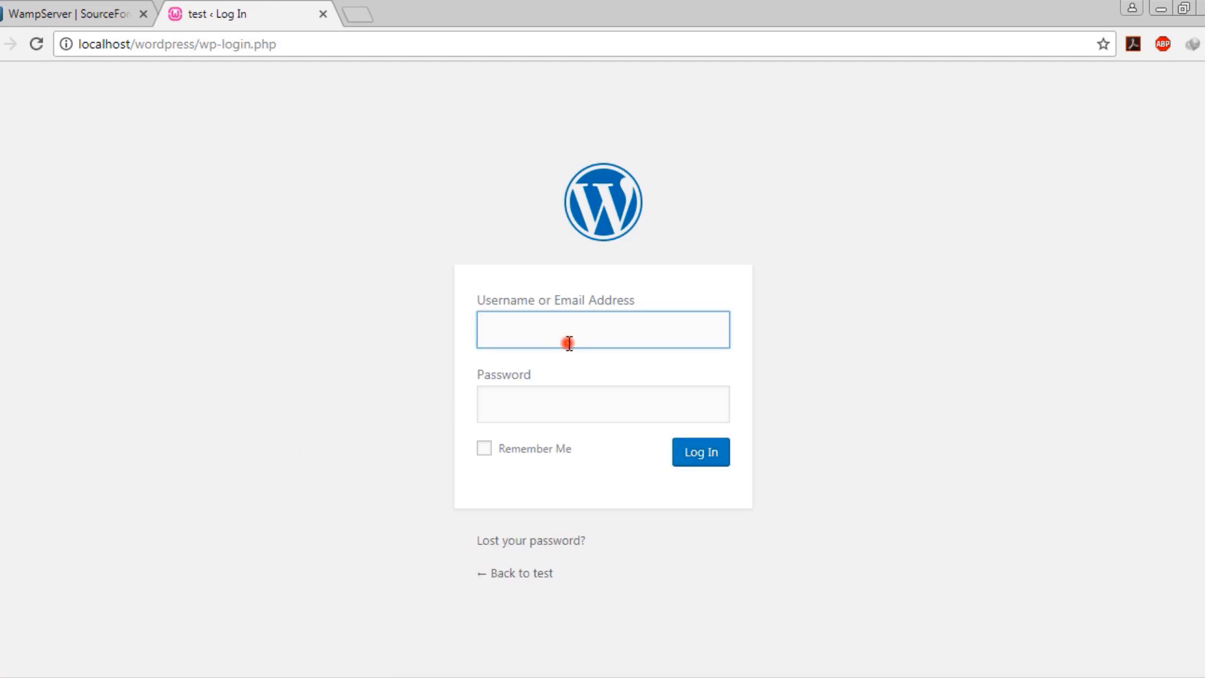
left_click(560, 392)
left_click(550, 336)
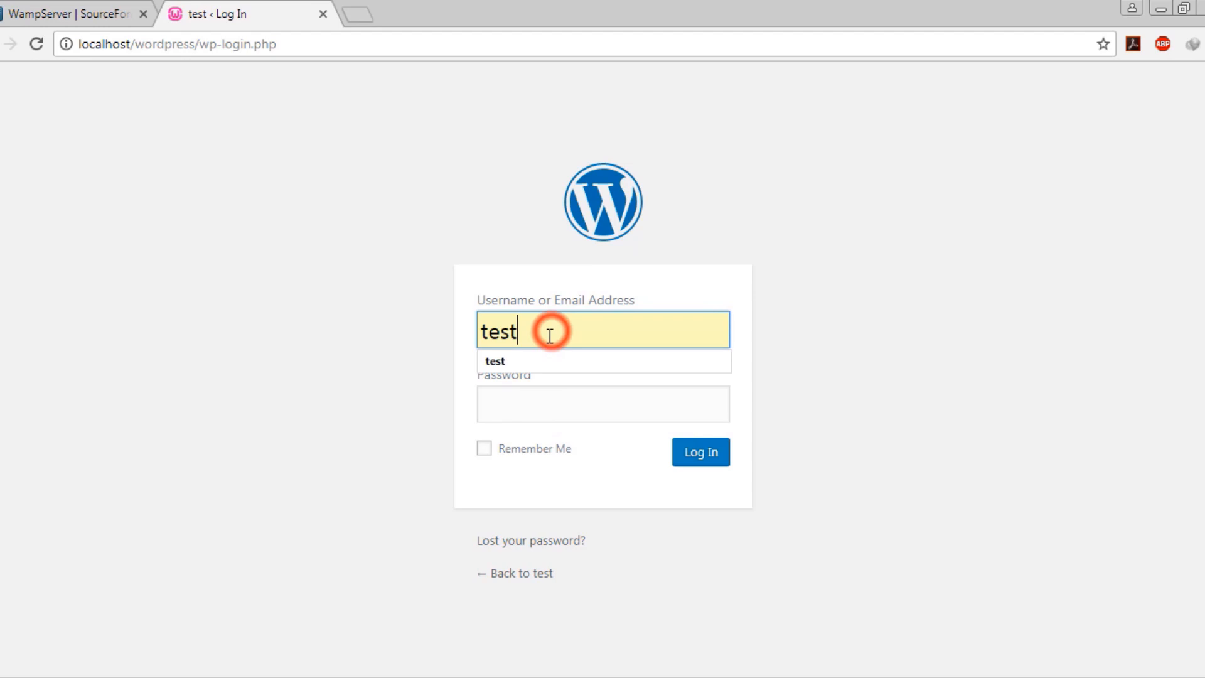
left_click(564, 382)
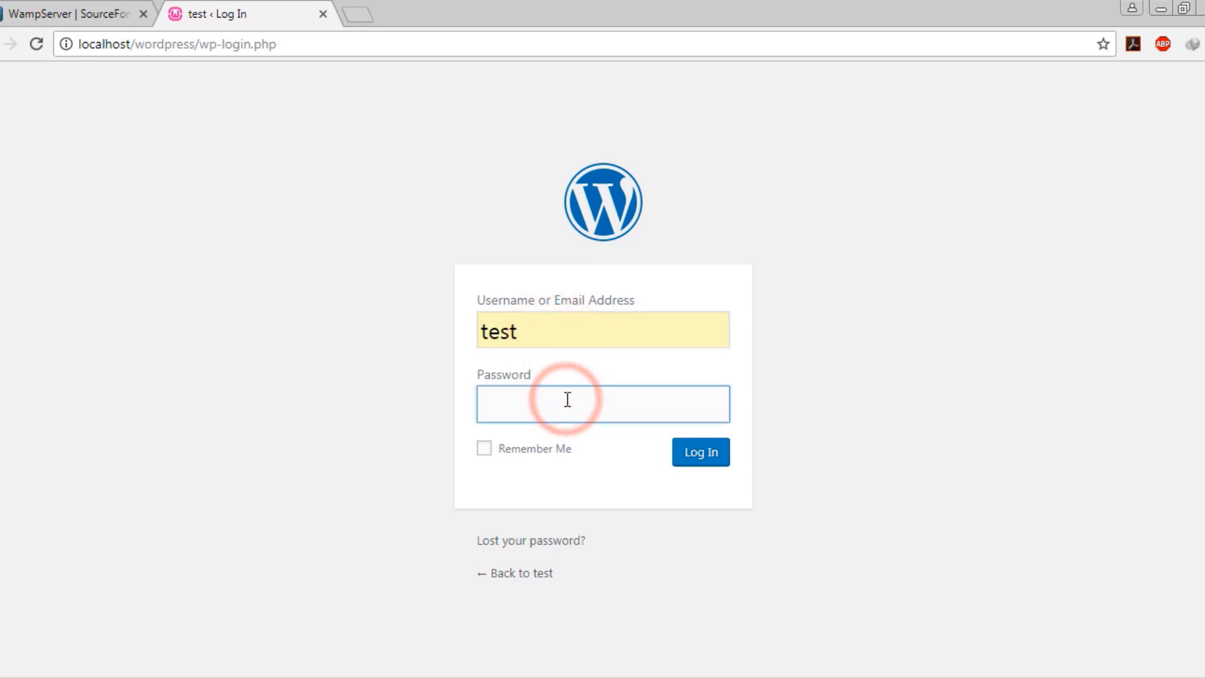
type("••••")
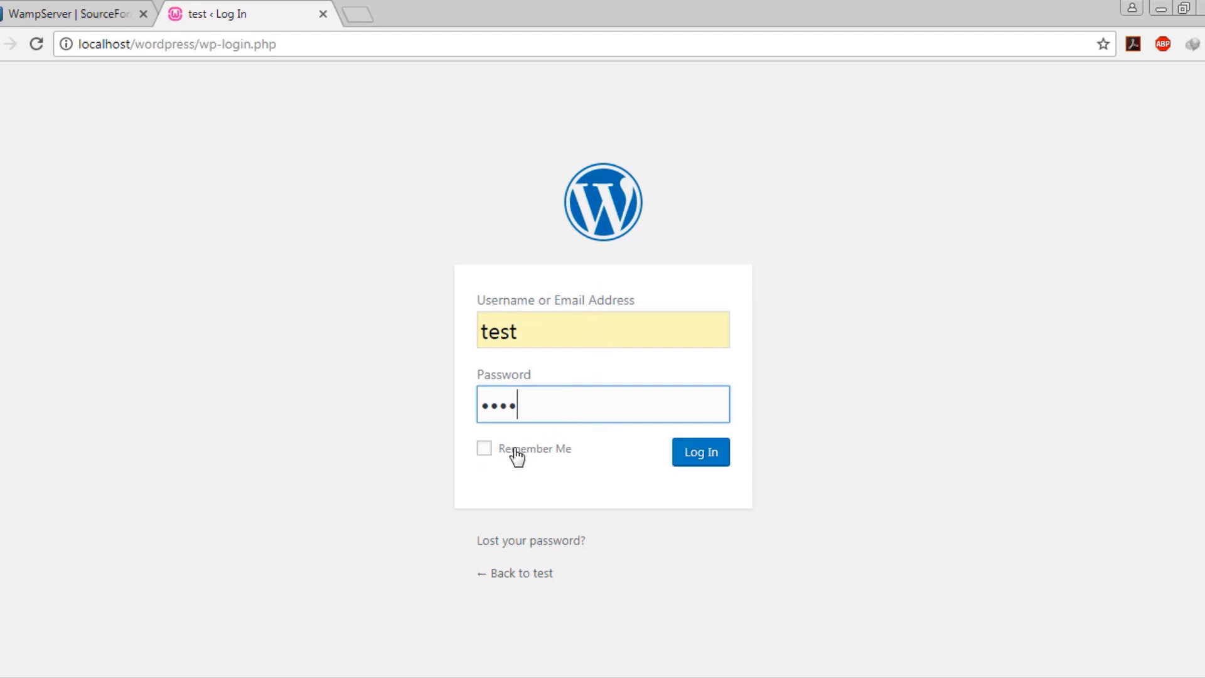
left_click(704, 463)
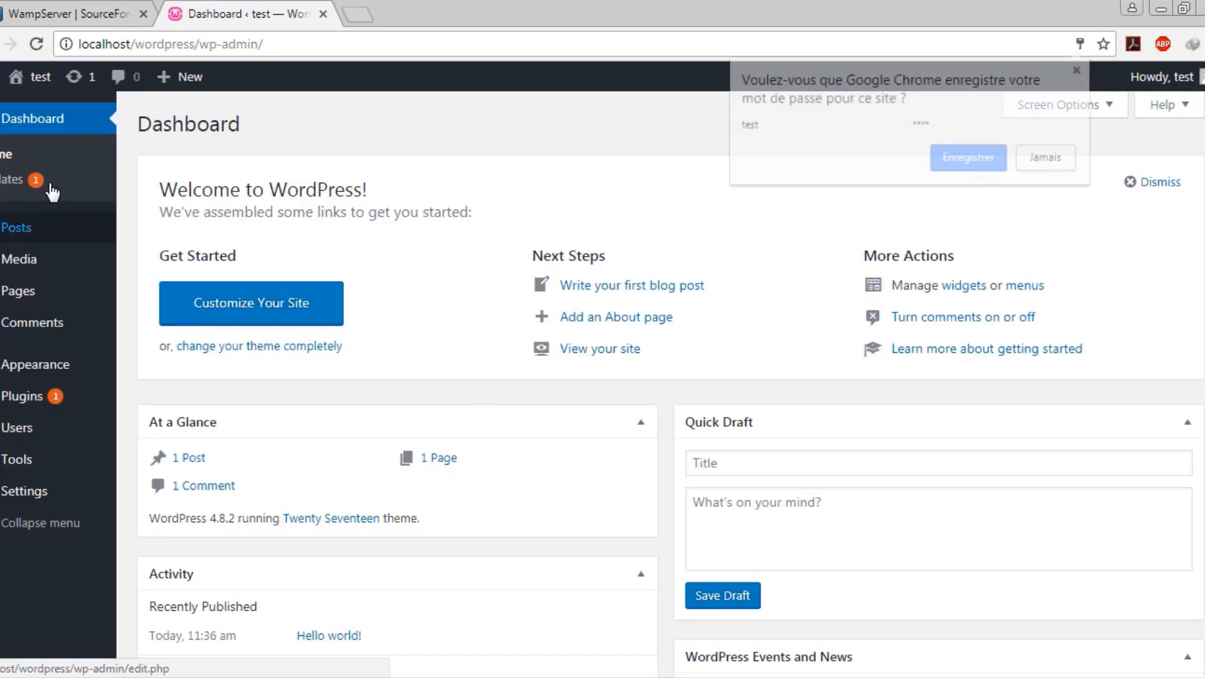
Dismiss the browser's save-password prompt and scroll through the Dashboard
left_click(589, 123)
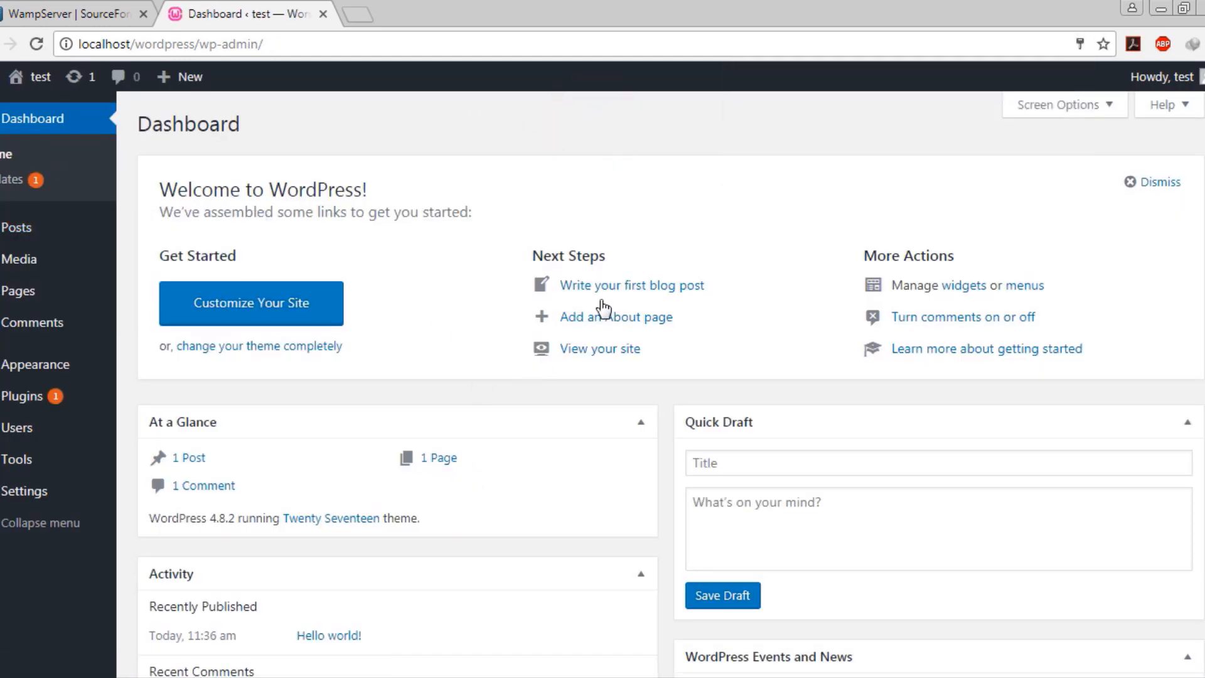
scroll(627, 290, "down", 4)
scroll(660, 394, "up", 4)
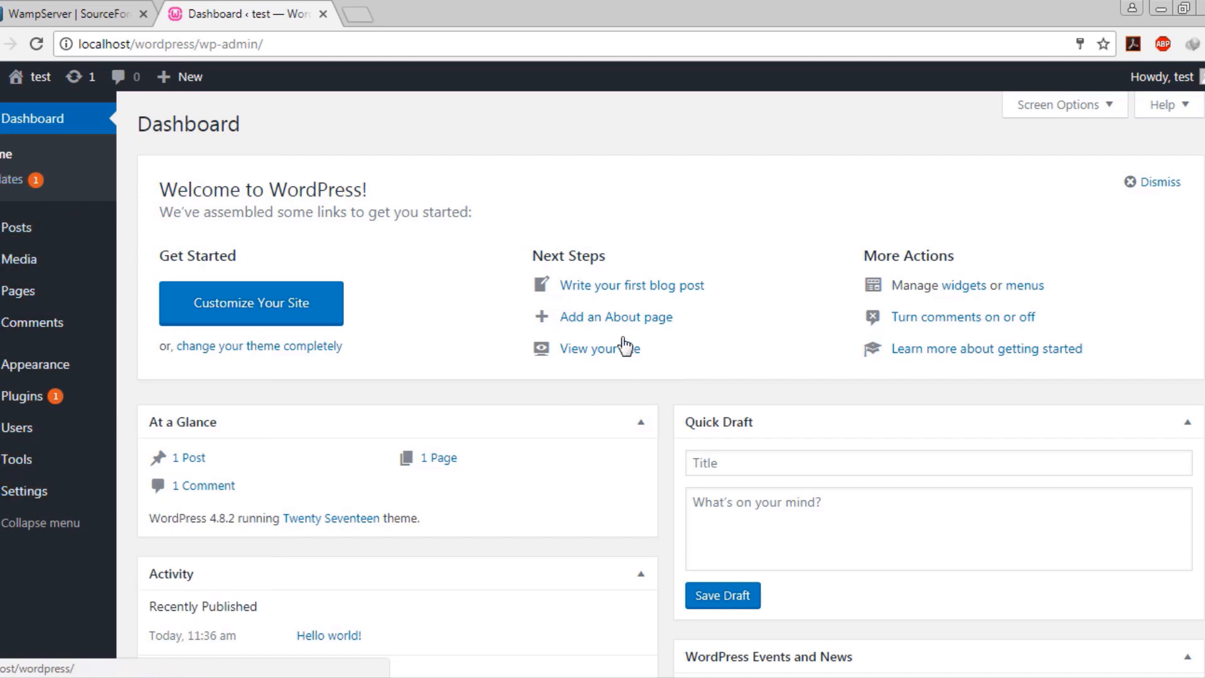
scroll(623, 346, "down", 5)
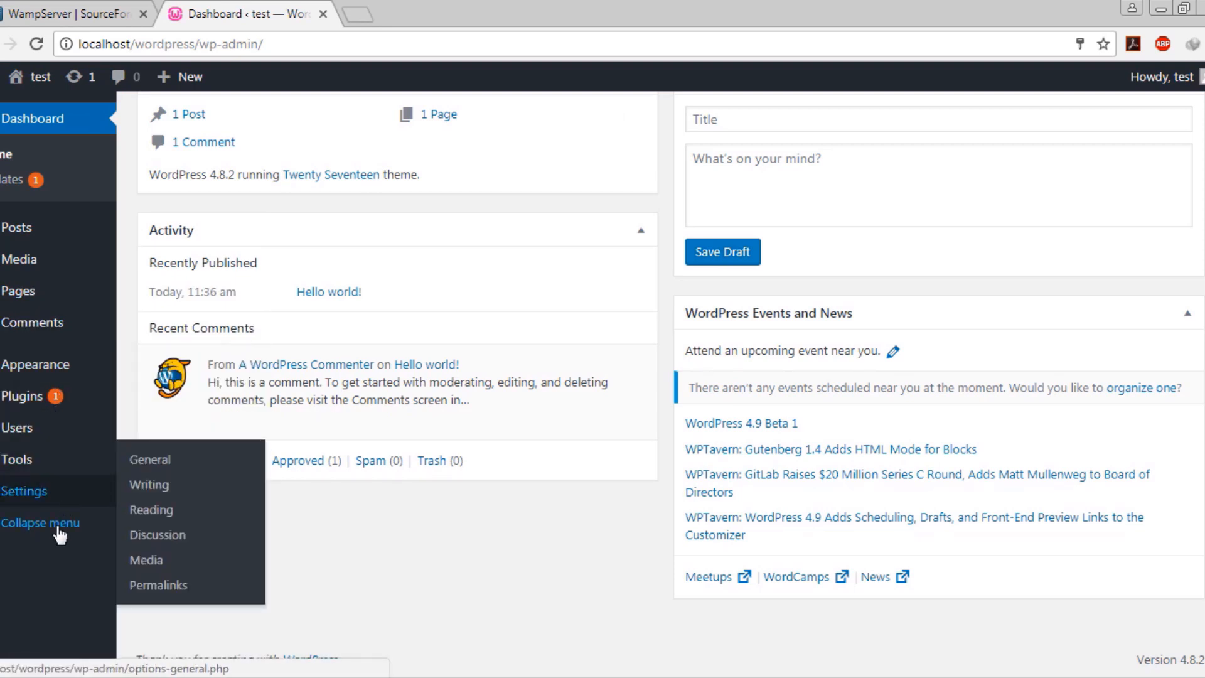
Collapse and re-expand the admin sidebar, then go to Dashboard > Updates
left_click(82, 530)
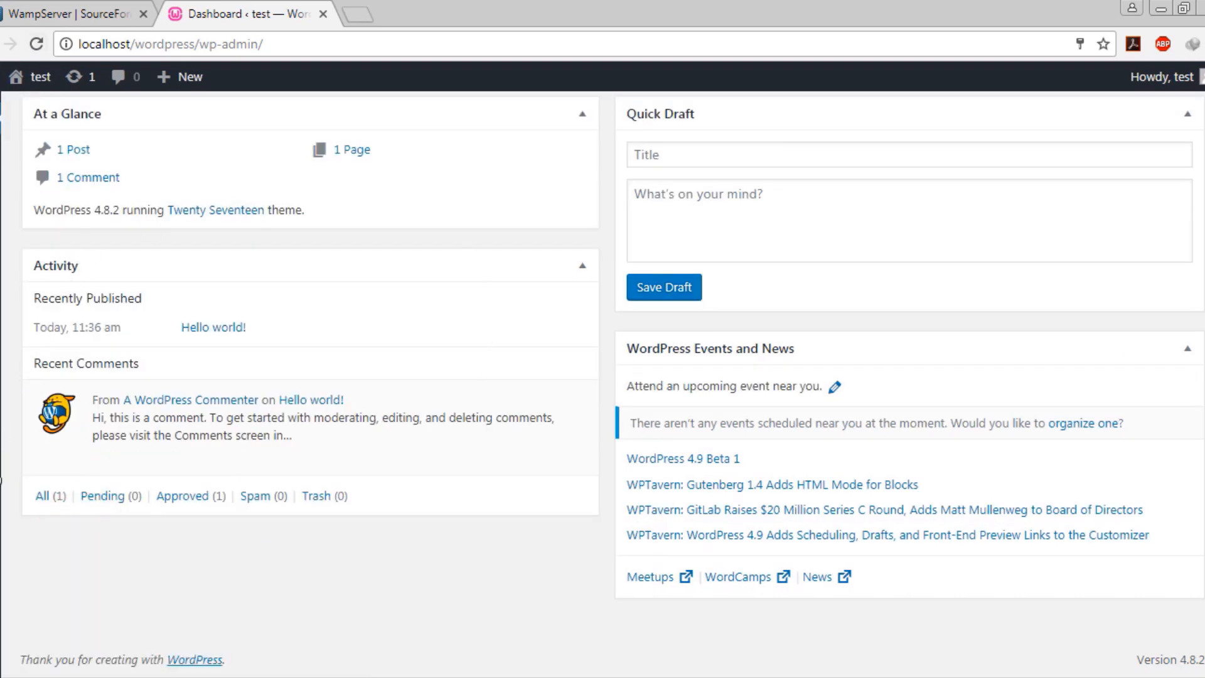
left_click(0, 477)
mouse_move(58, 373)
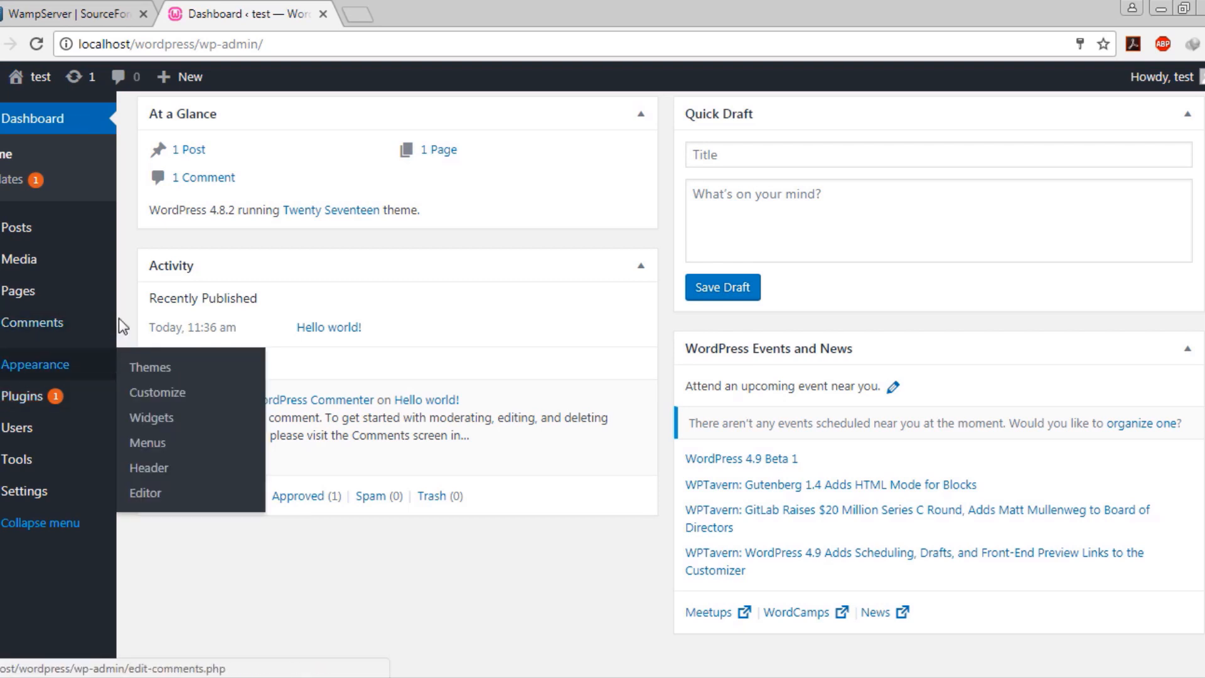
left_click(13, 188)
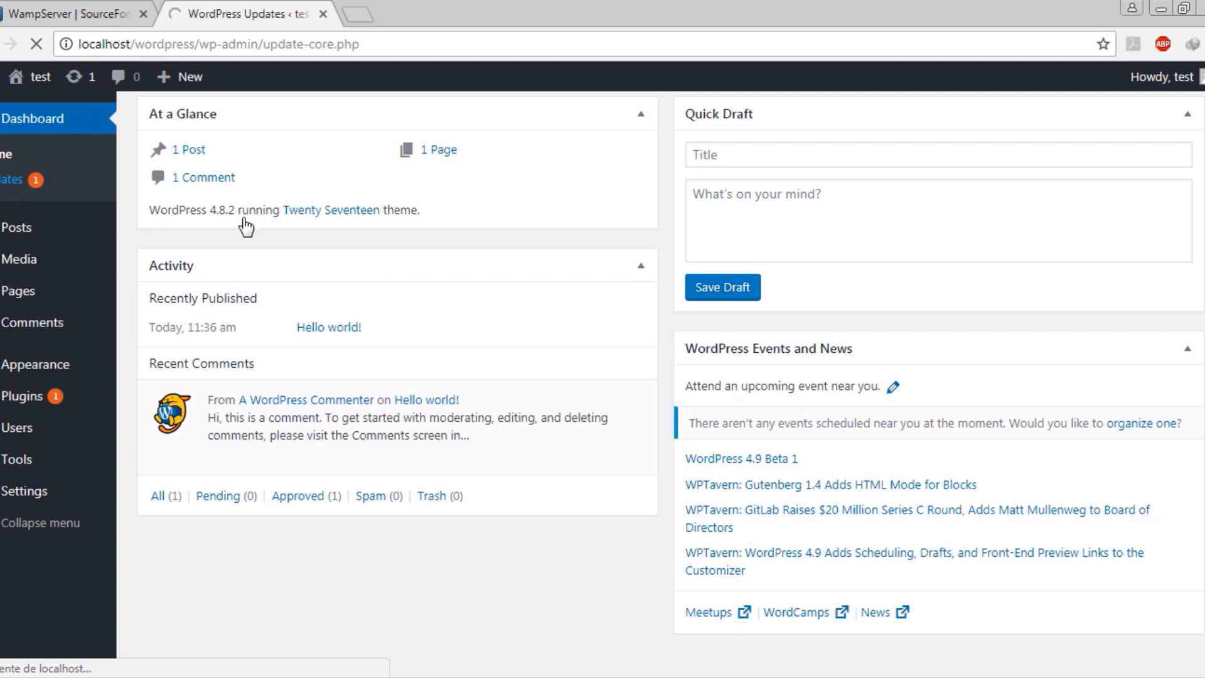
Scroll through the core and plugin updates, then open the Plugins list
scroll(408, 251, "down", 2)
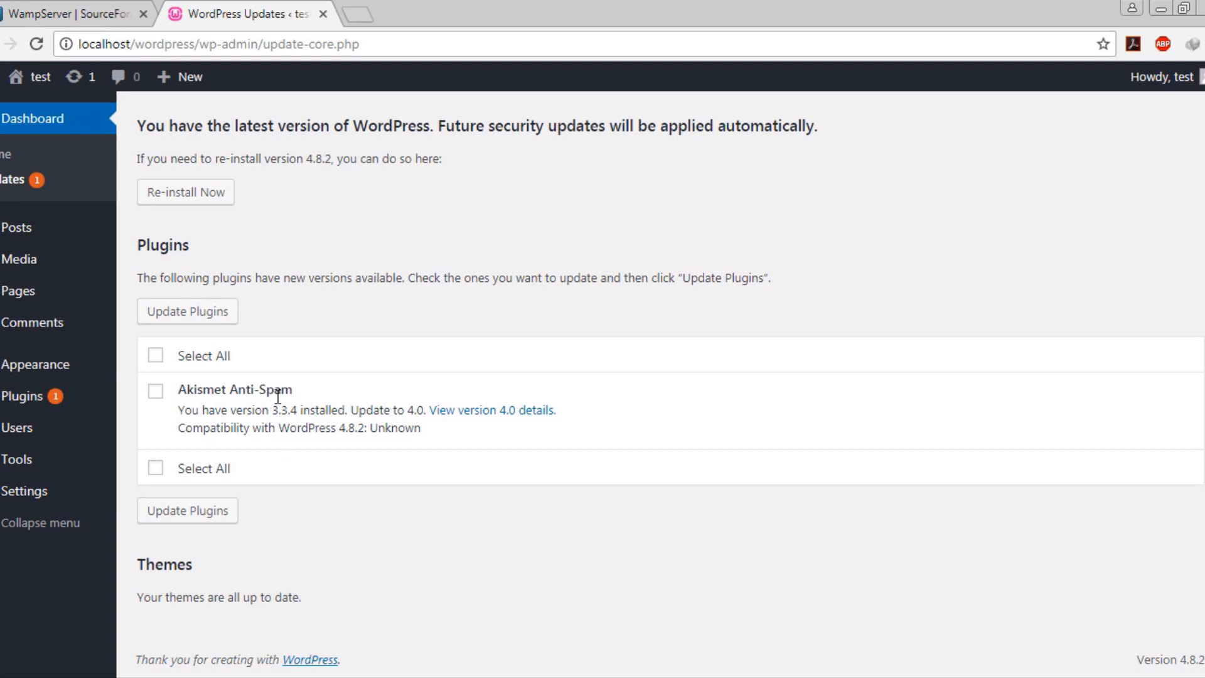
left_click(515, 361)
left_click_drag(146, 245, 196, 251)
left_click(196, 251)
scroll(372, 246, "up", 2)
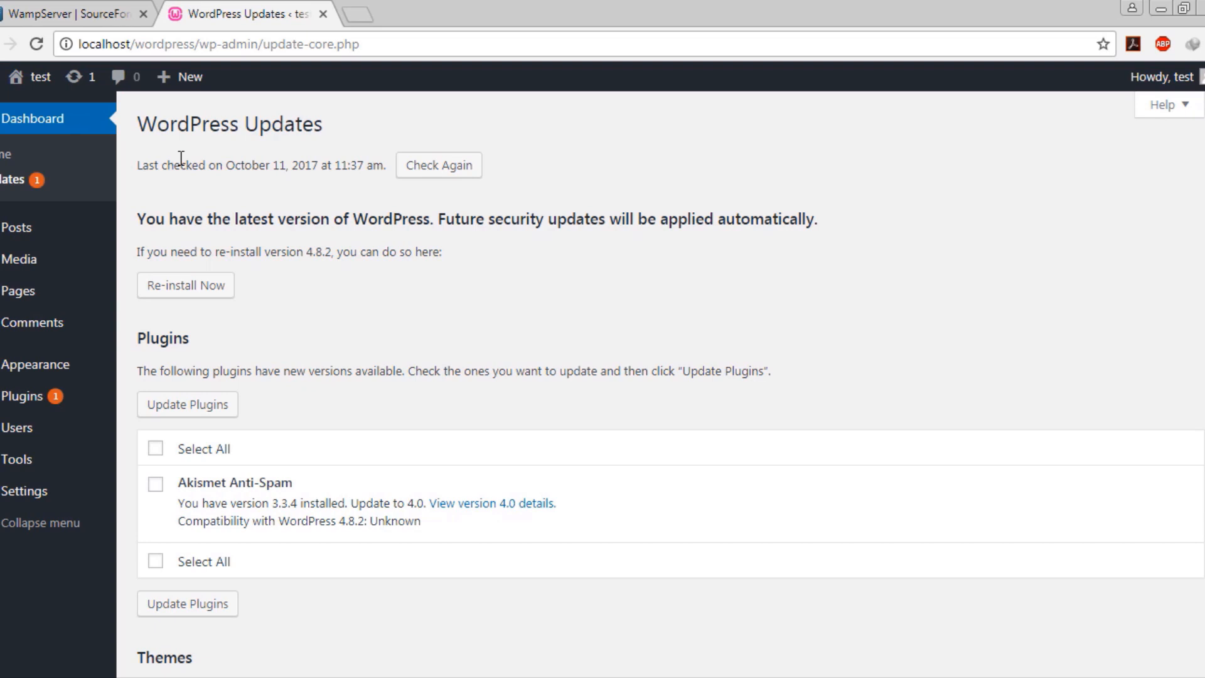
left_click(533, 276)
scroll(307, 299, "down", 2)
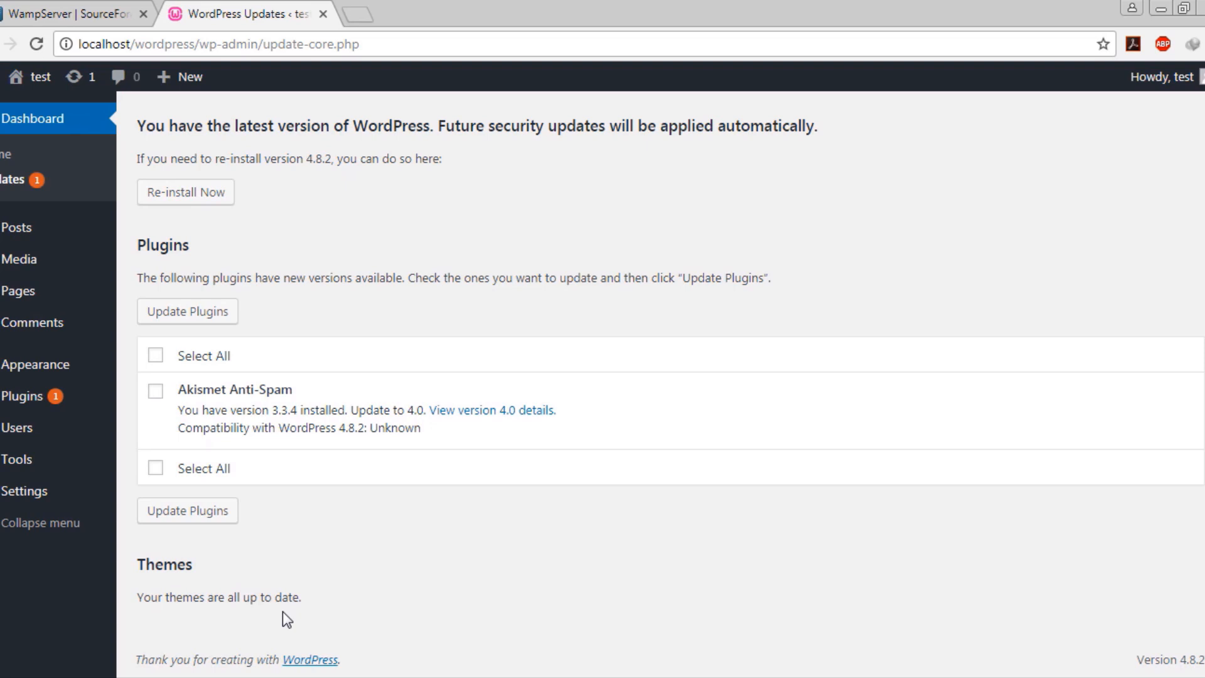
left_click(47, 400)
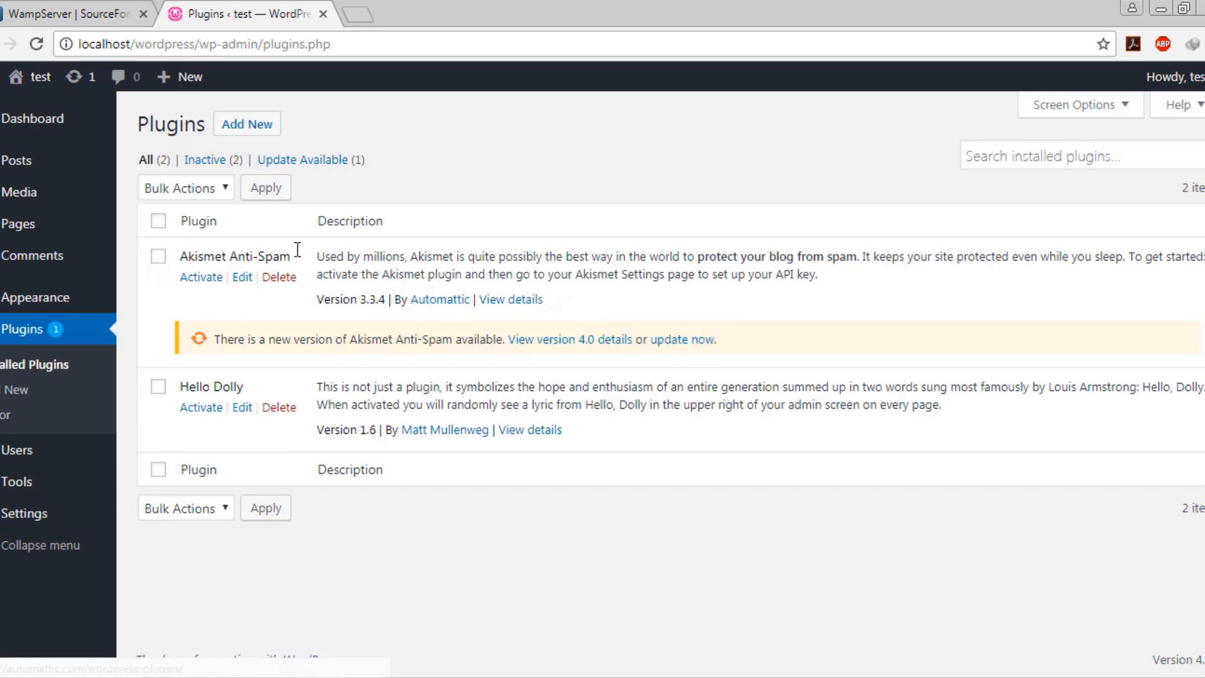
Bulk-delete Akismet Anti-Spam and Hello Dolly, then go to Add New plugins
left_click(158, 256)
left_click(159, 388)
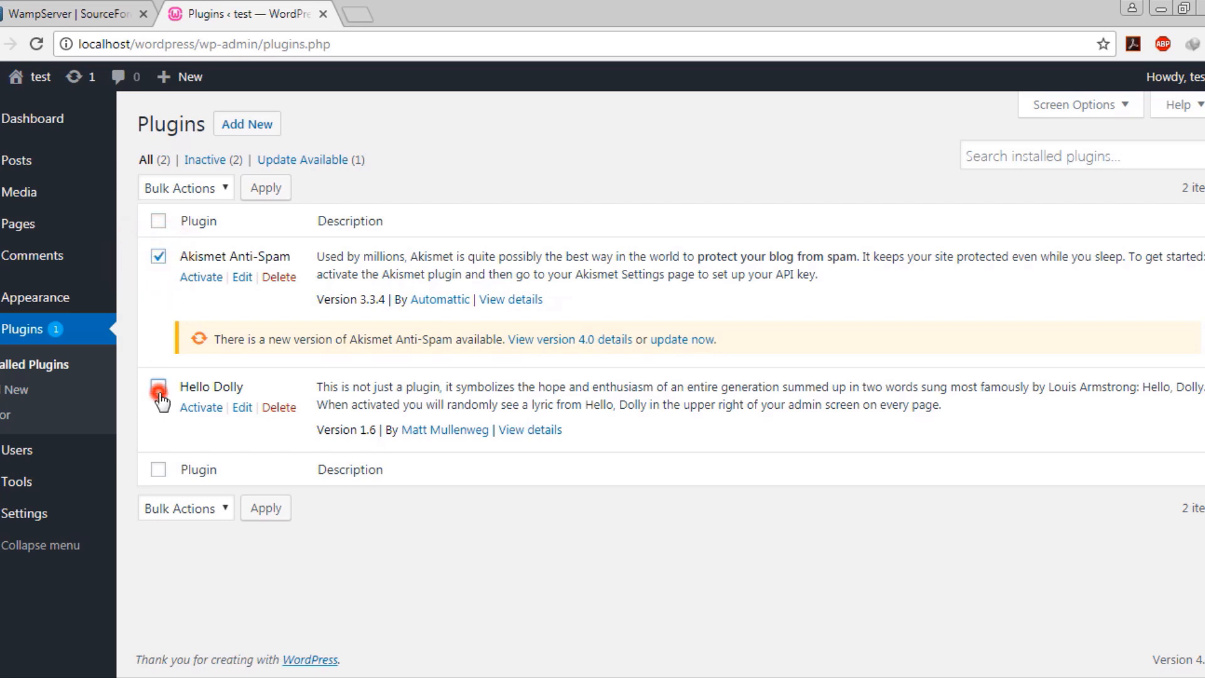
left_click(196, 190)
double_click(367, 198)
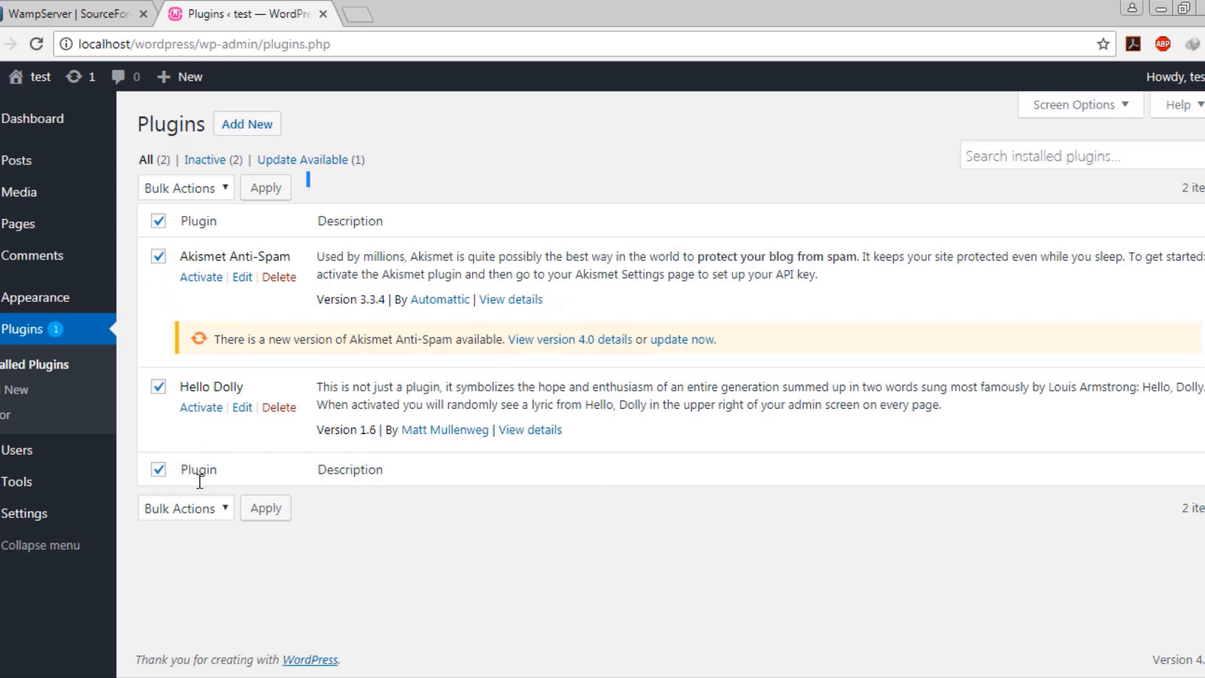
left_click(204, 514)
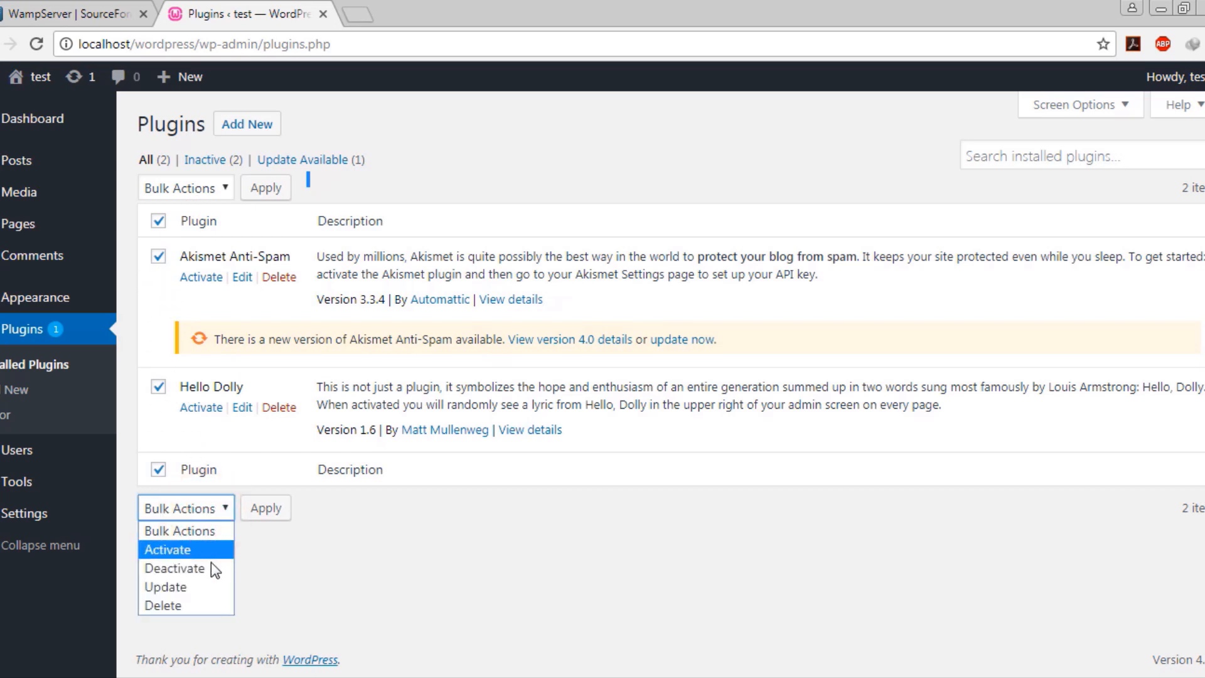
left_click(201, 602)
left_click(267, 509)
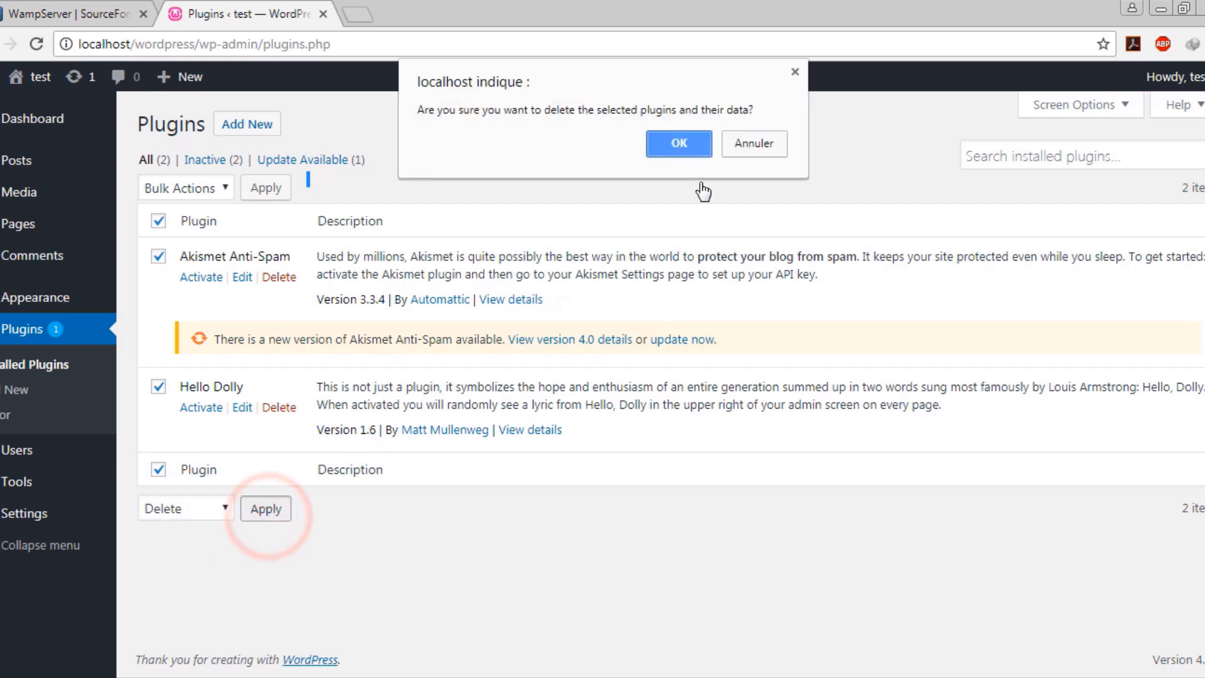
left_click(690, 148)
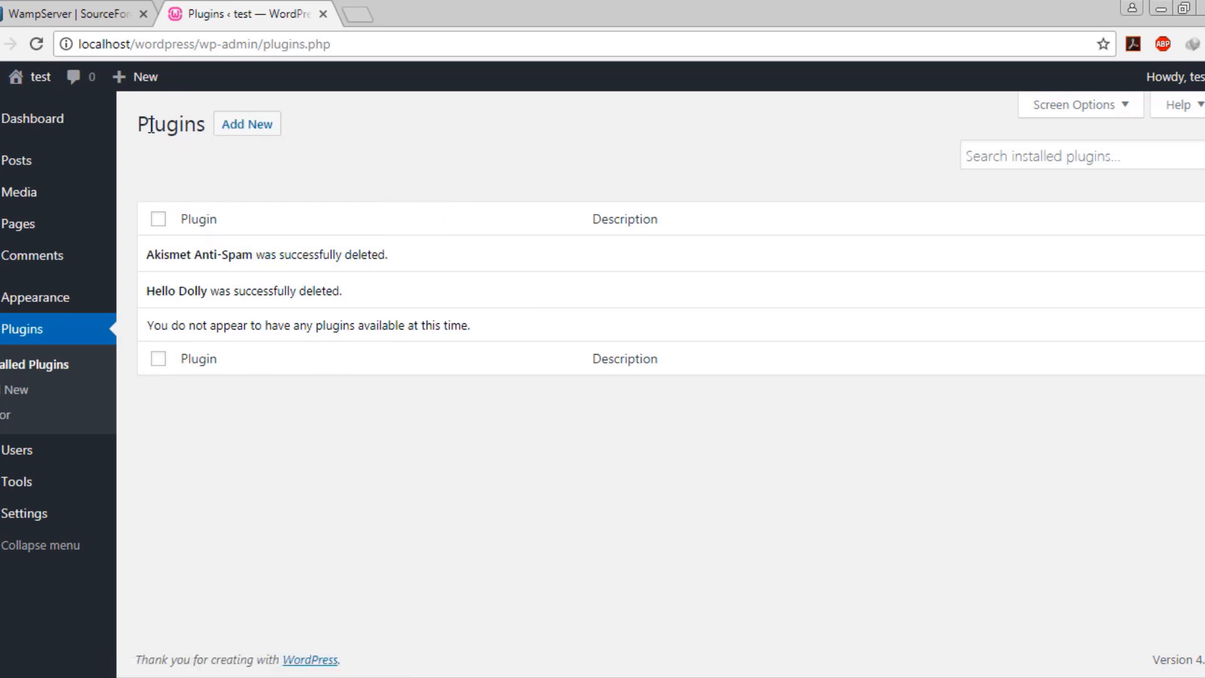
left_click(242, 139)
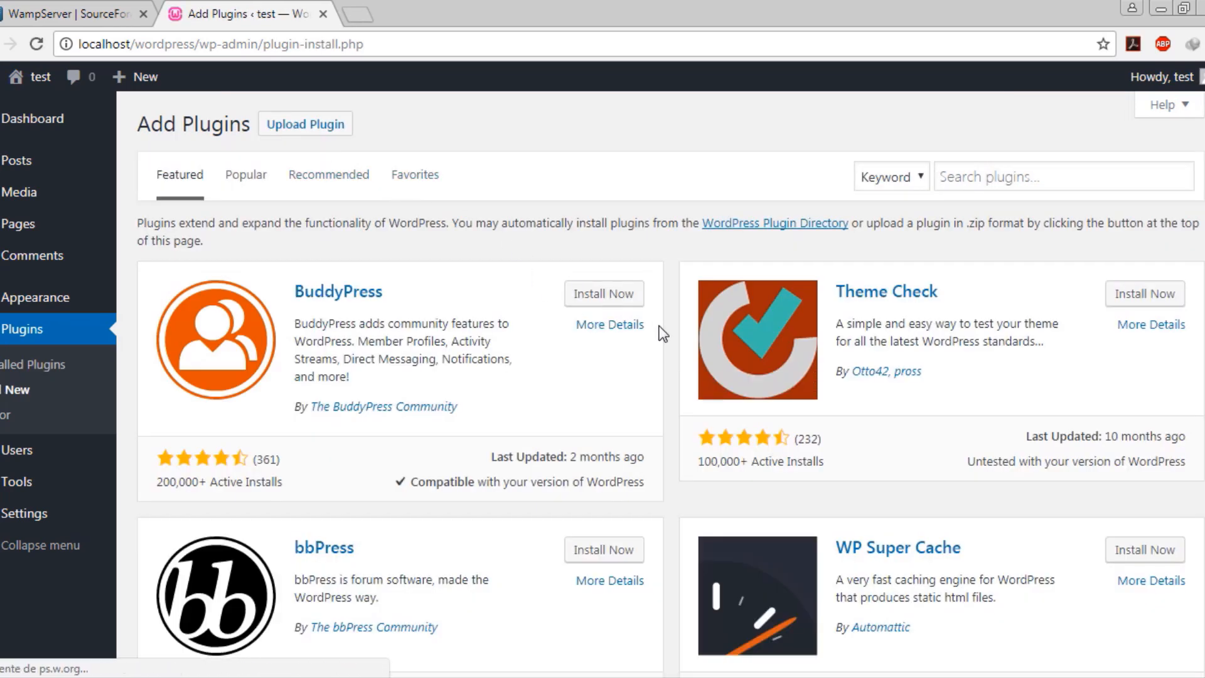
Browse the featured plugins and install BuddyPress
scroll(657, 334, "down", 9)
scroll(672, 370, "down", 3)
scroll(673, 385, "up", 10)
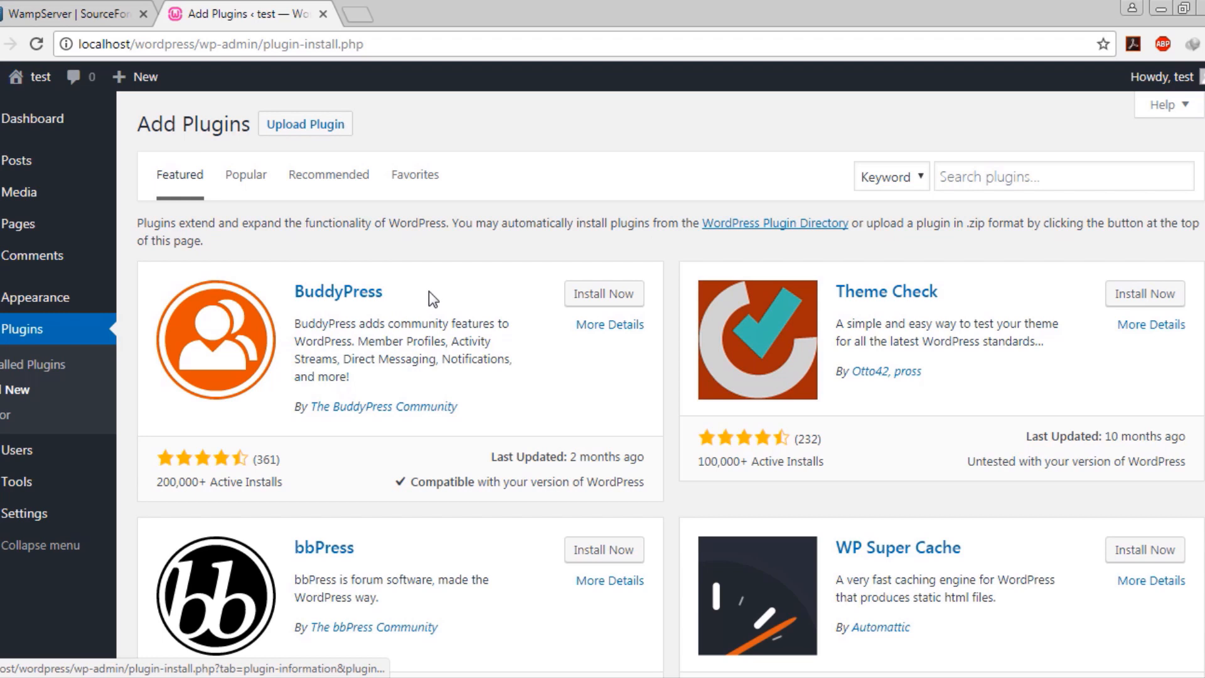
left_click(593, 294)
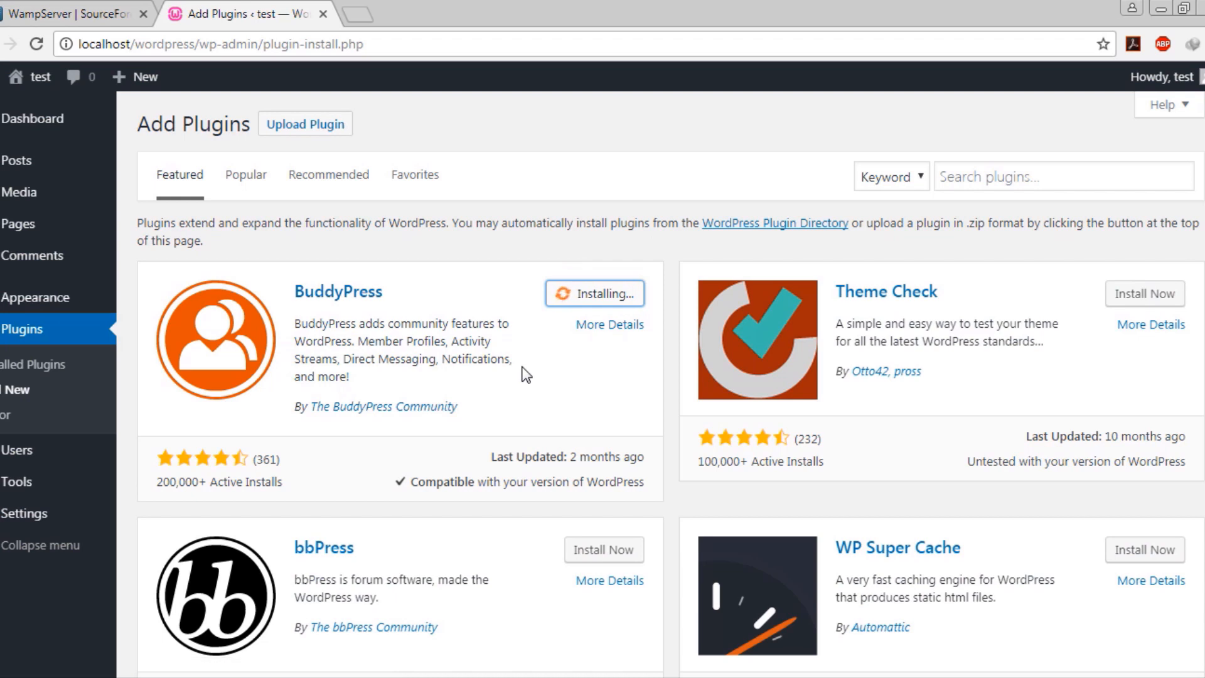
left_click(386, 54)
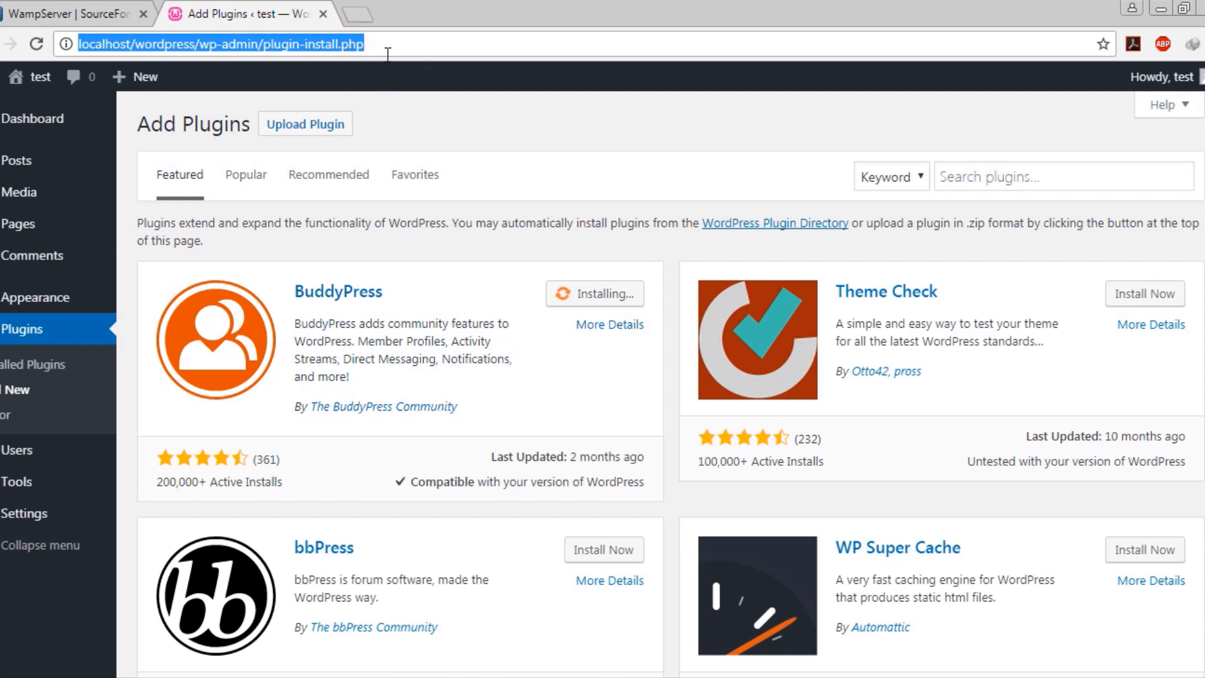
Open wordpress.org in a new tab and go to its plugin directory
type("wordpress.org")
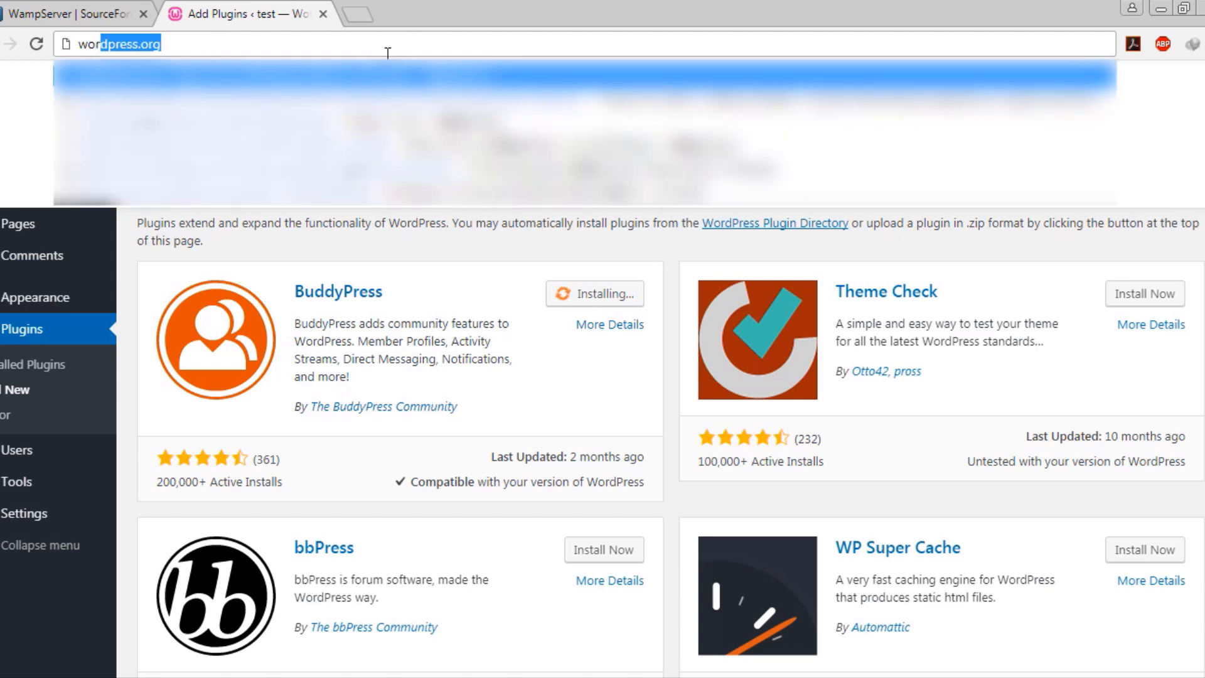
key("alt+Return")
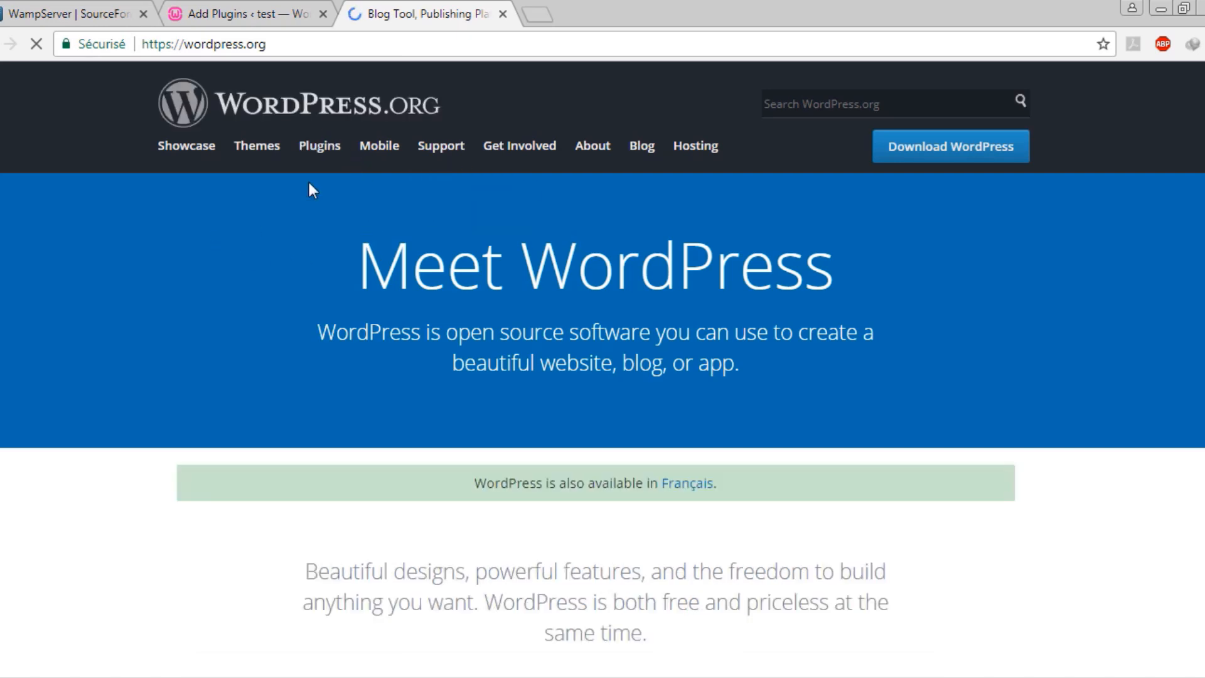
left_click(318, 146)
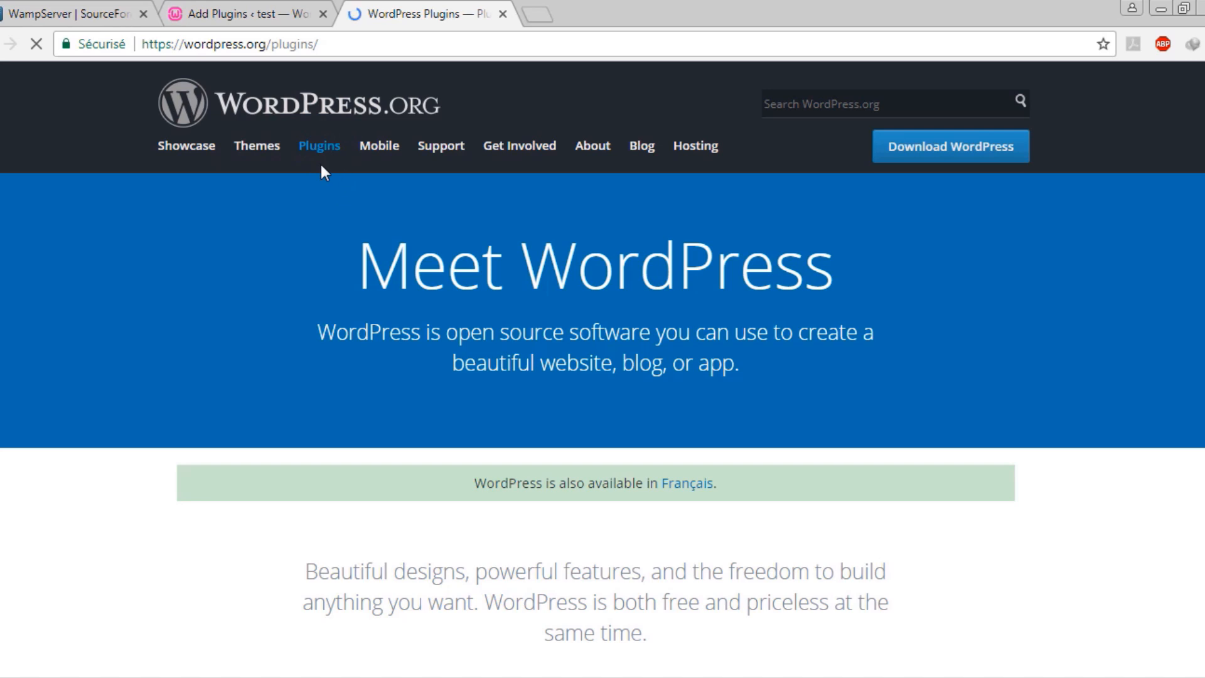
scroll(498, 314, "down", 3)
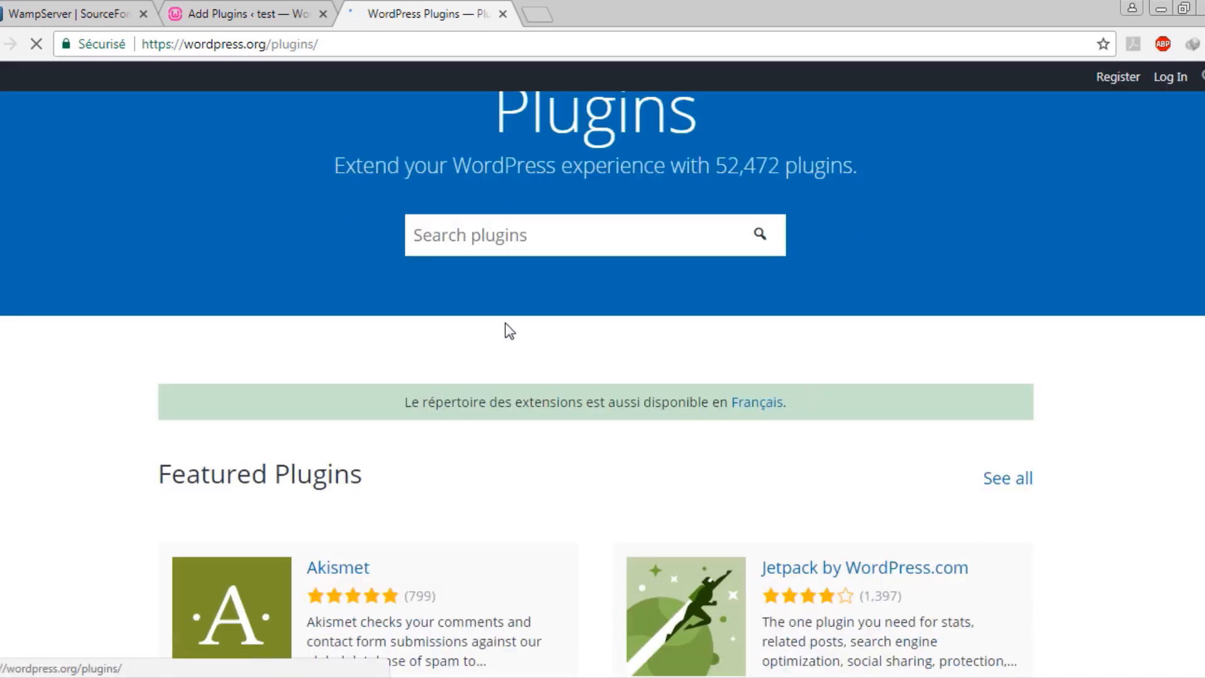
left_click(511, 234)
left_click(603, 329)
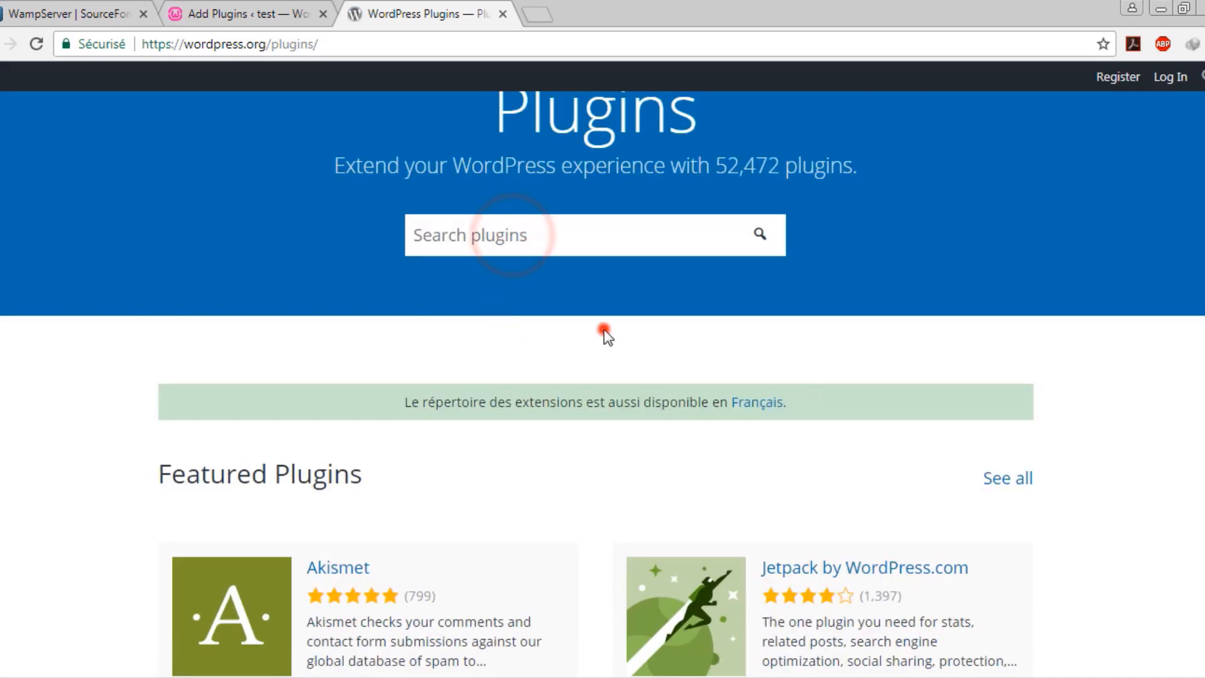
Scroll through the Featured, Popular and Beta Plugins sections
scroll(627, 363, "down", 3)
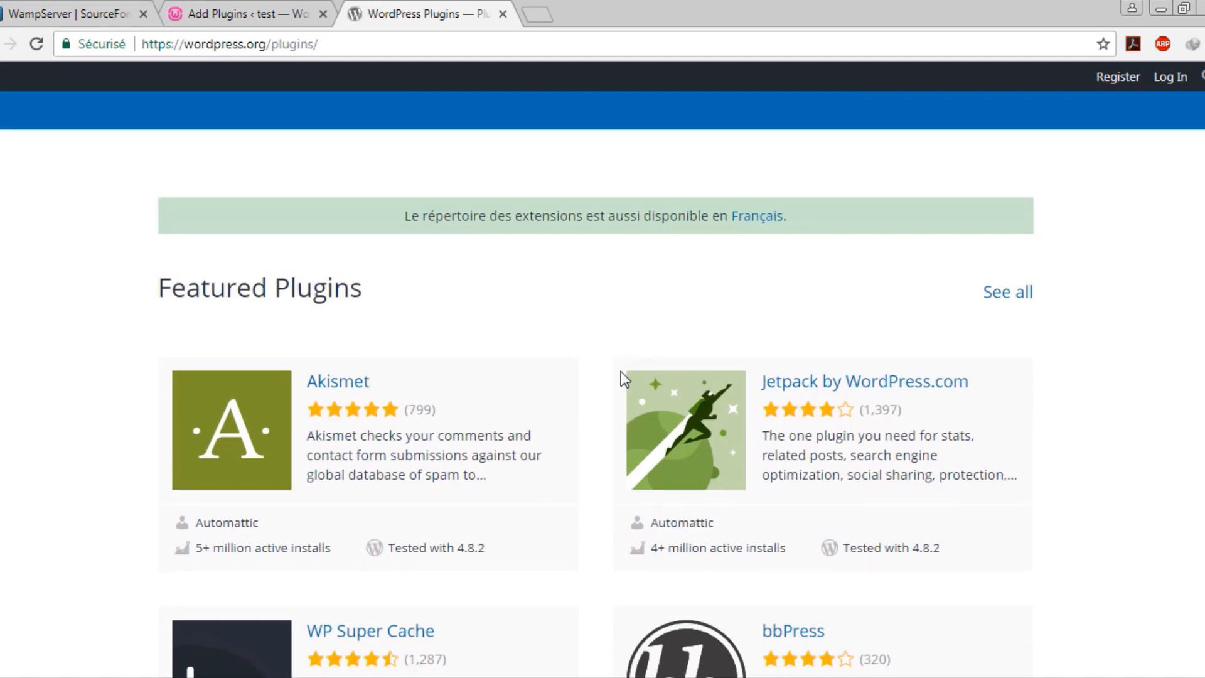
scroll(584, 350, "down", 3)
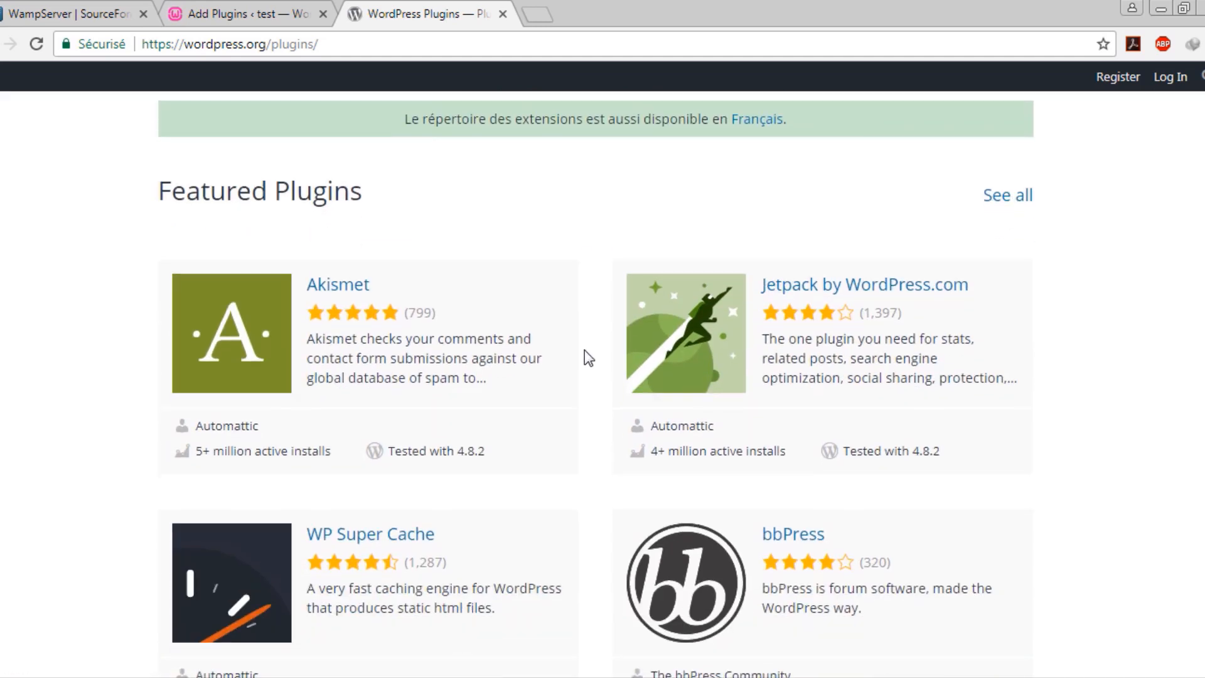
scroll(452, 156, "down", 8)
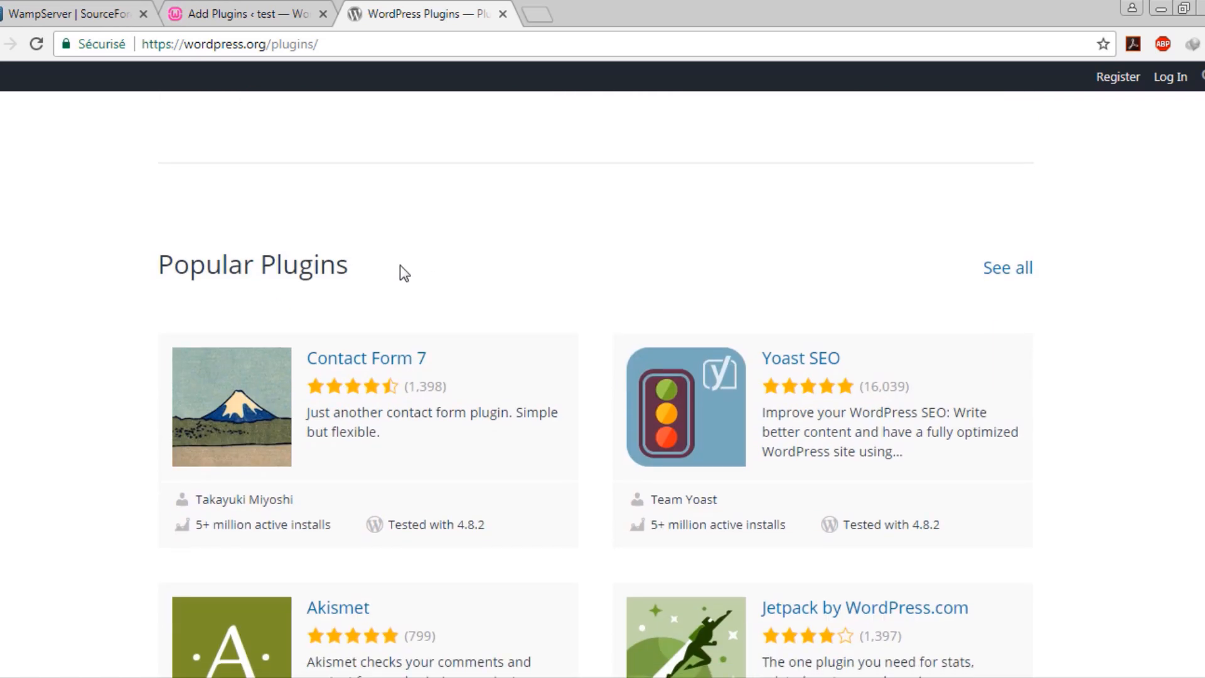
scroll(513, 406, "down", 8)
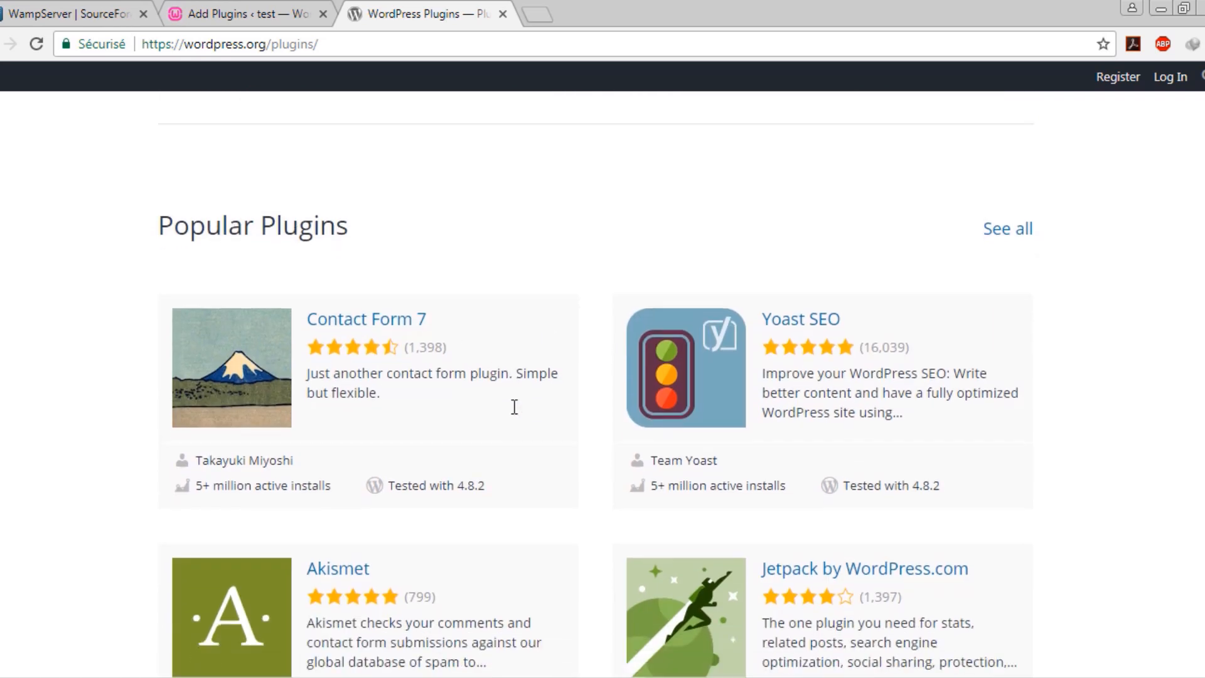
scroll(604, 441, "down", 5)
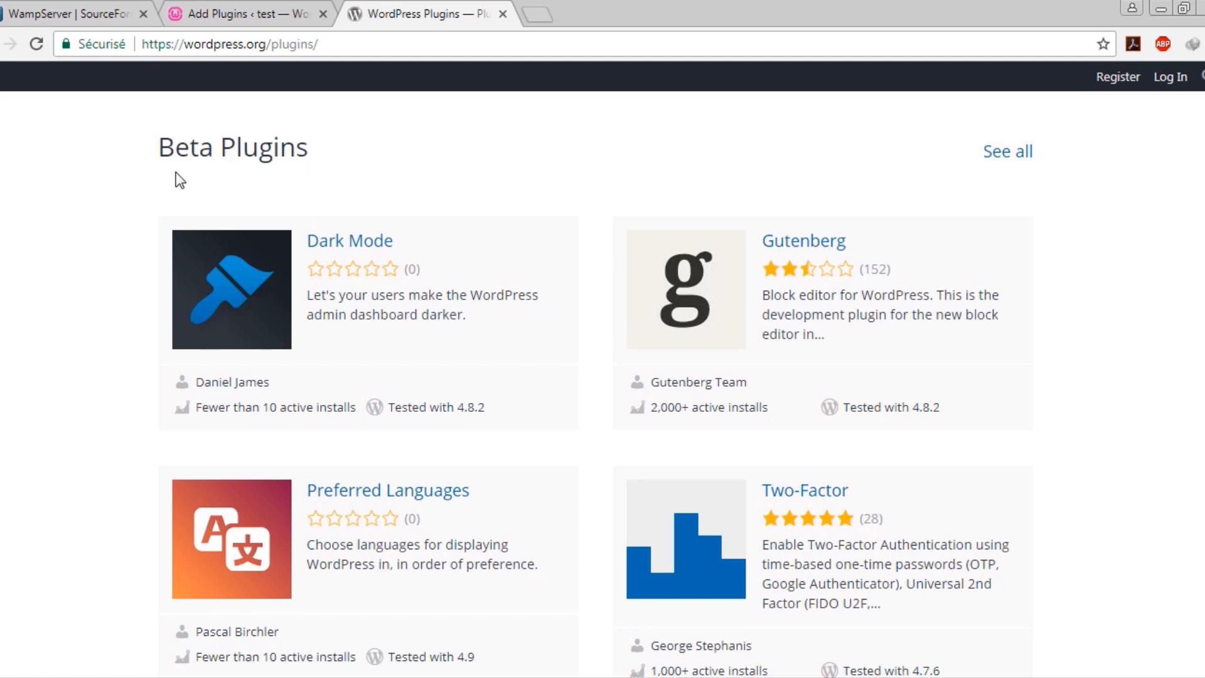
scroll(455, 220, "down", 9)
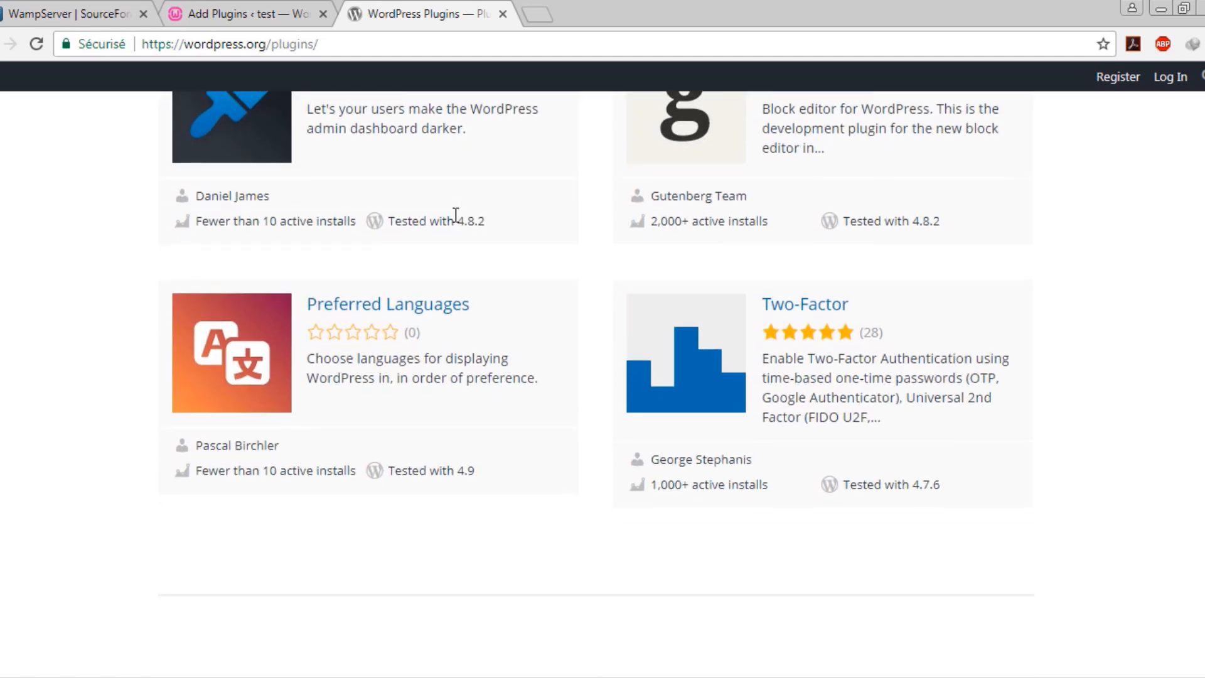
scroll(325, 246, "up", 10)
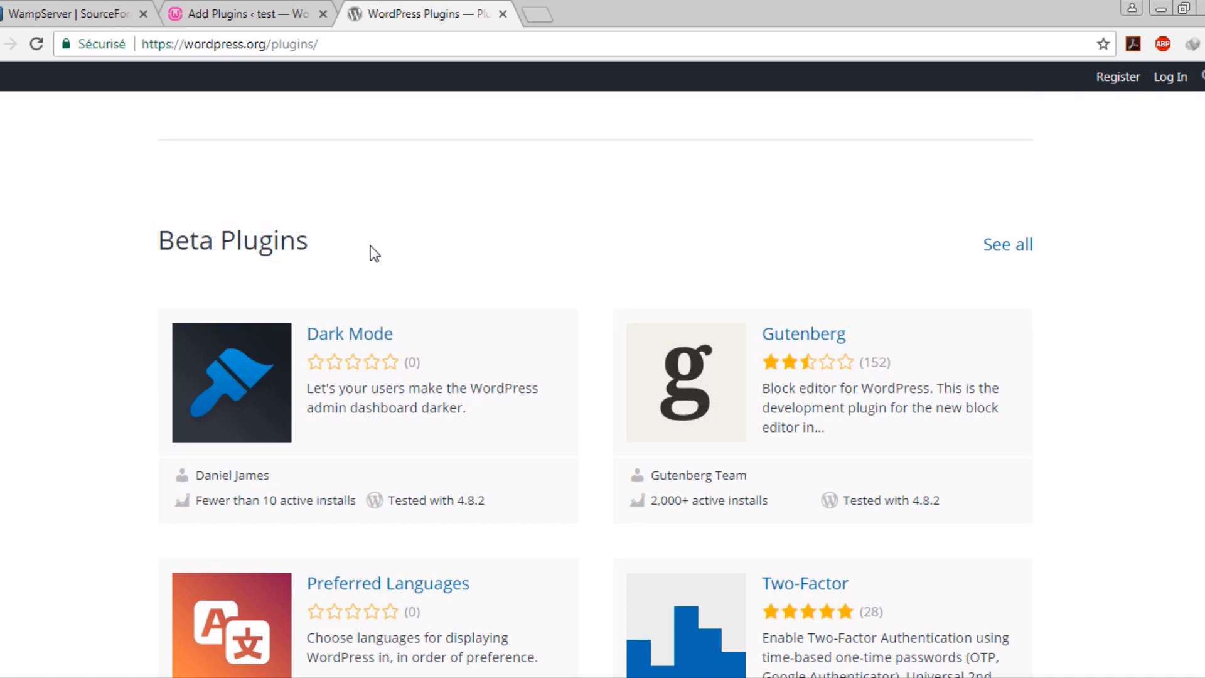
scroll(427, 242, "up", 12)
scroll(445, 238, "down", 7)
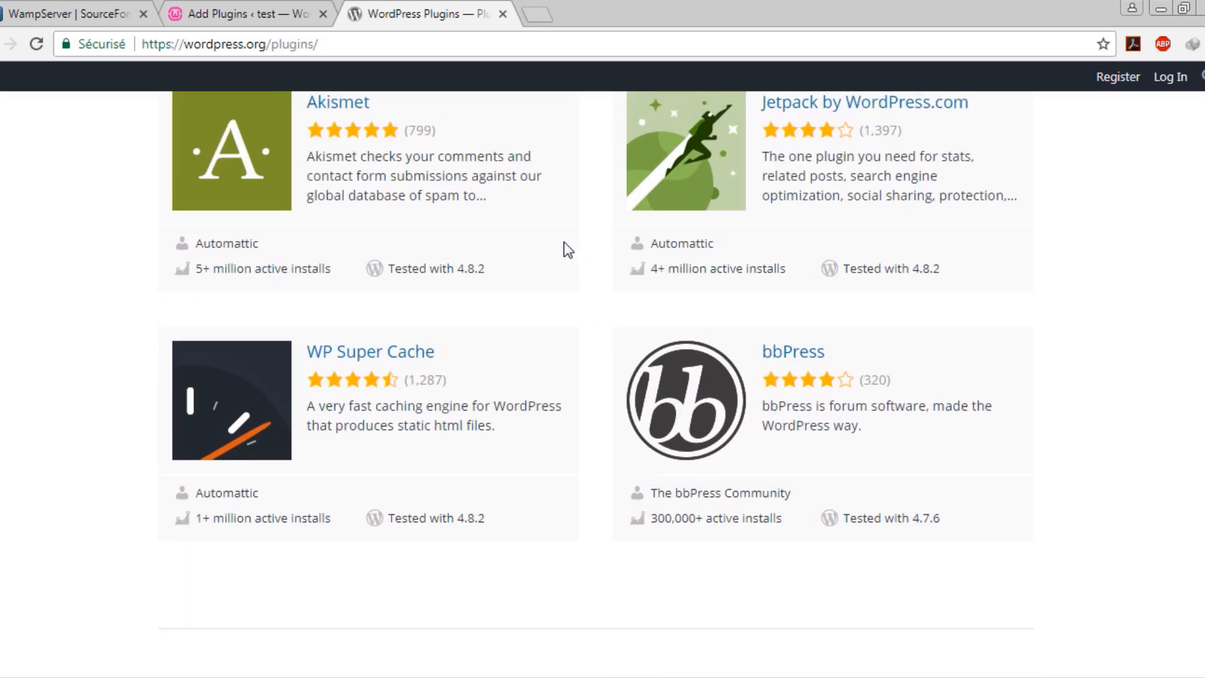
scroll(619, 281, "down", 10)
scroll(797, 215, "up", 16)
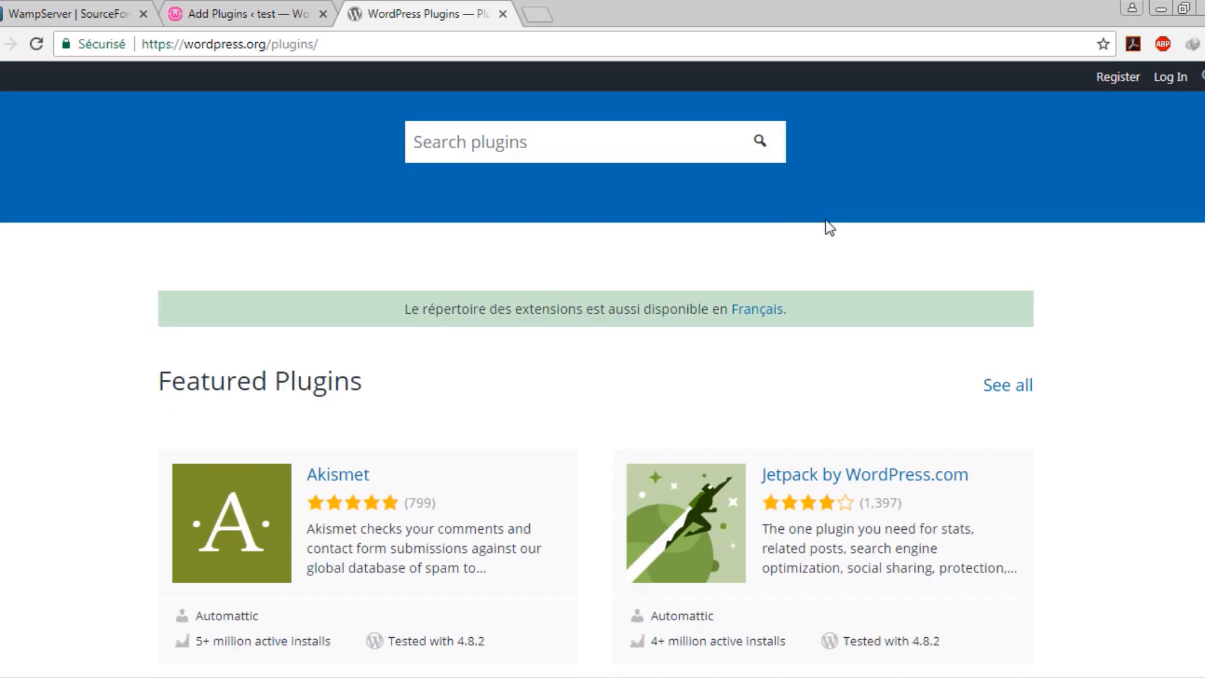
View all Featured plugins in a separate tab, then close that tab
middle_click(1007, 386)
scroll(684, 411, "down", 3)
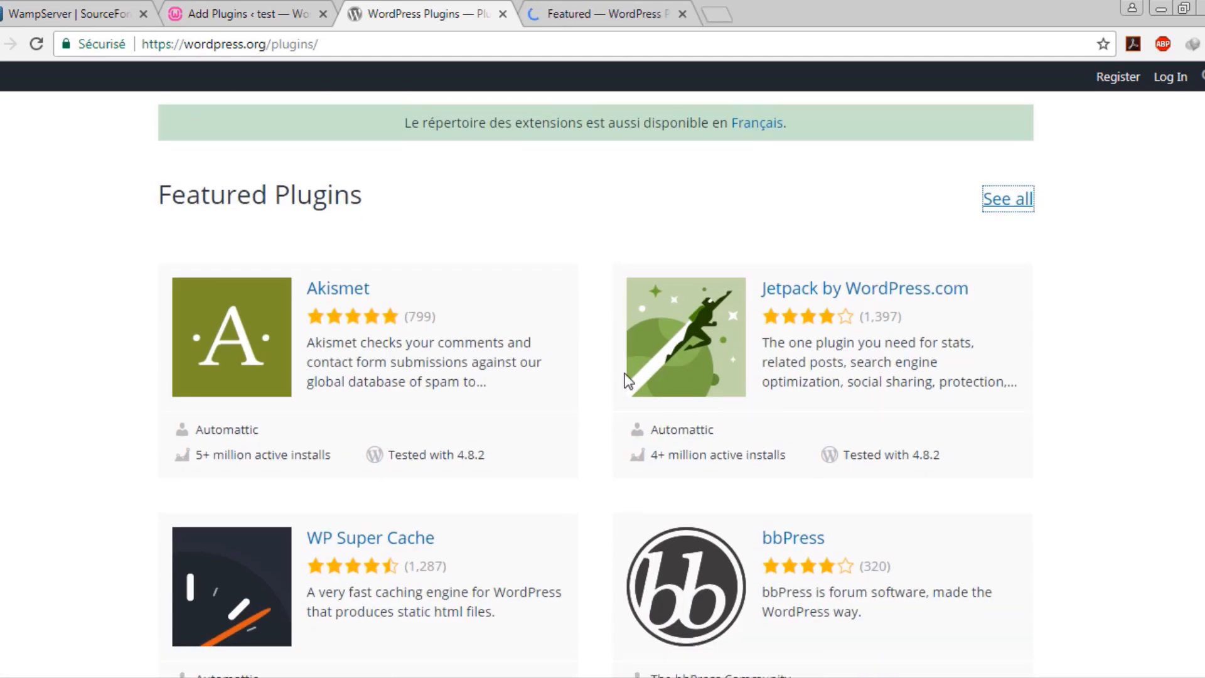
key("ctrl+Tab")
scroll(492, 288, "down", 12)
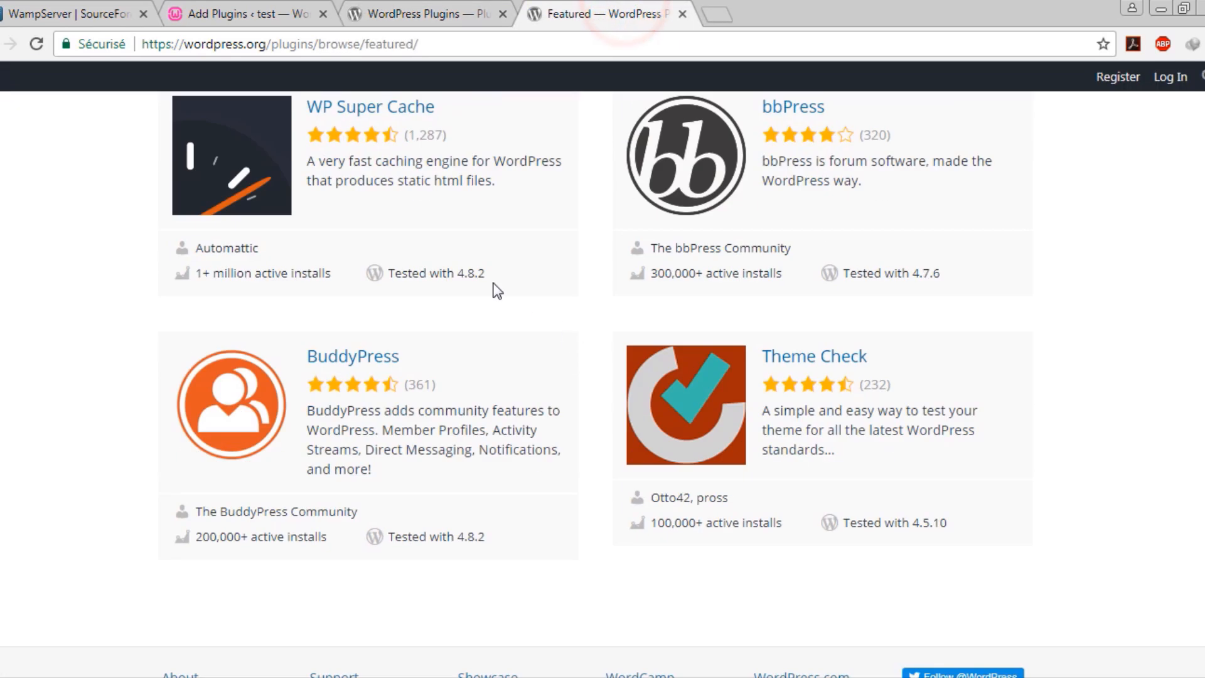
middle_click(624, 6)
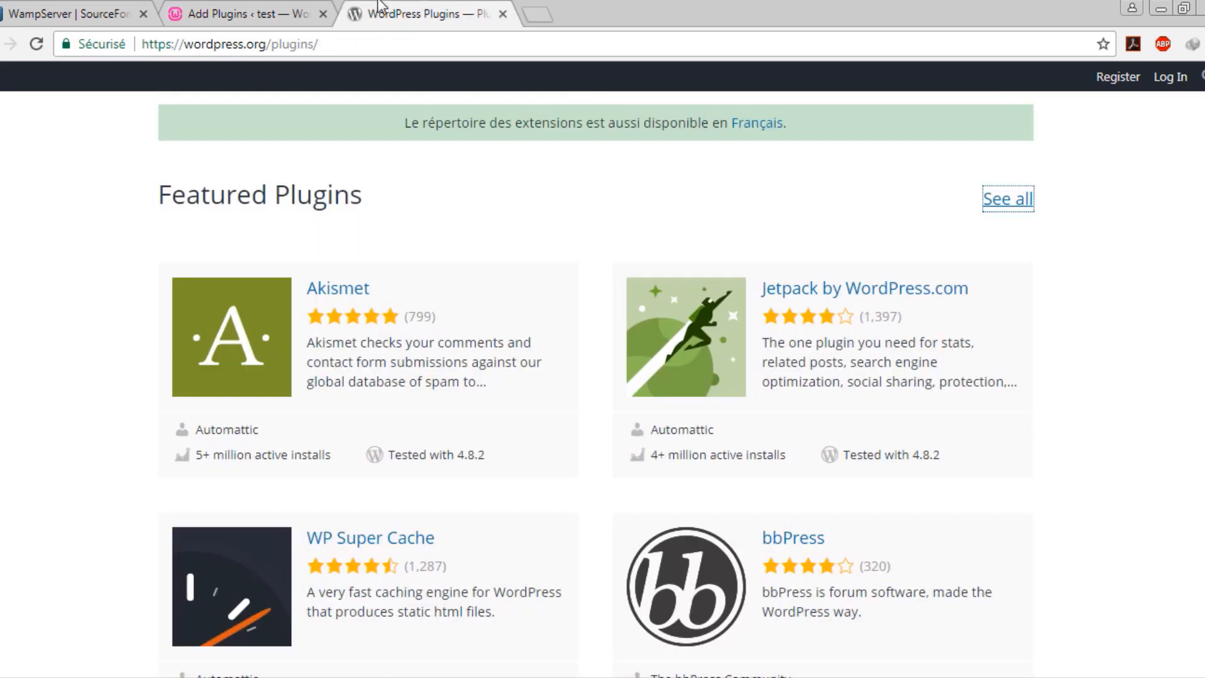
scroll(627, 371, "down", 2)
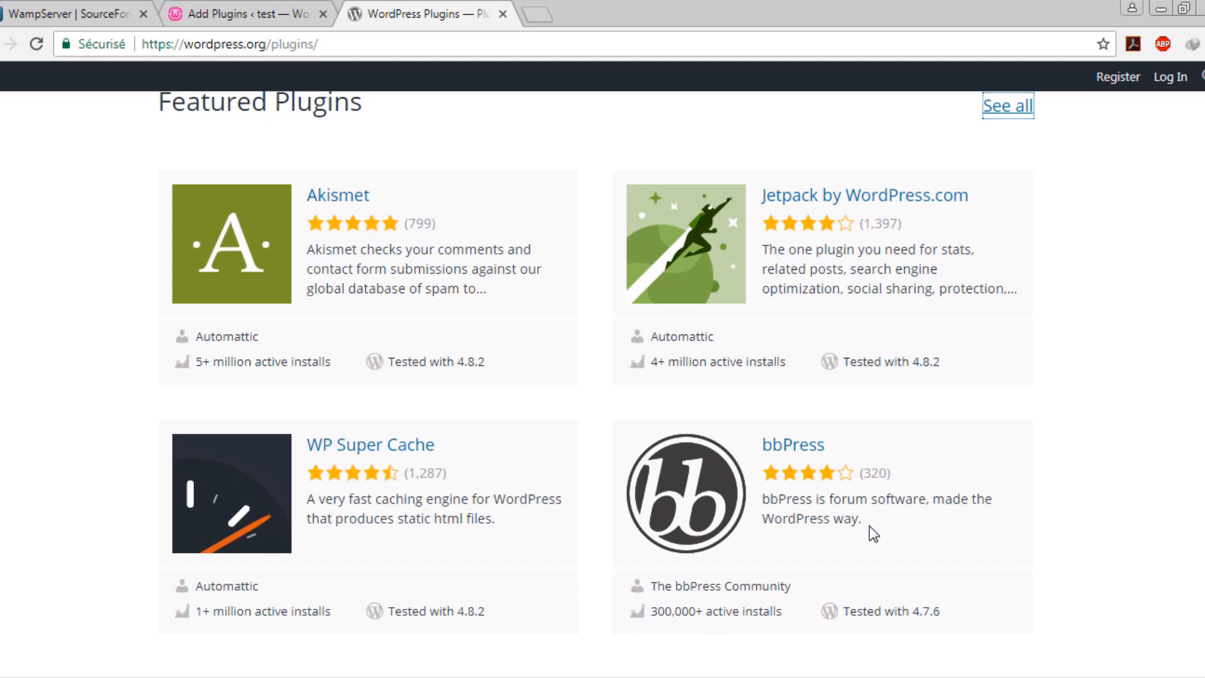
Open the bbPress plugin page, read its description and view the third screenshot
left_click(795, 443)
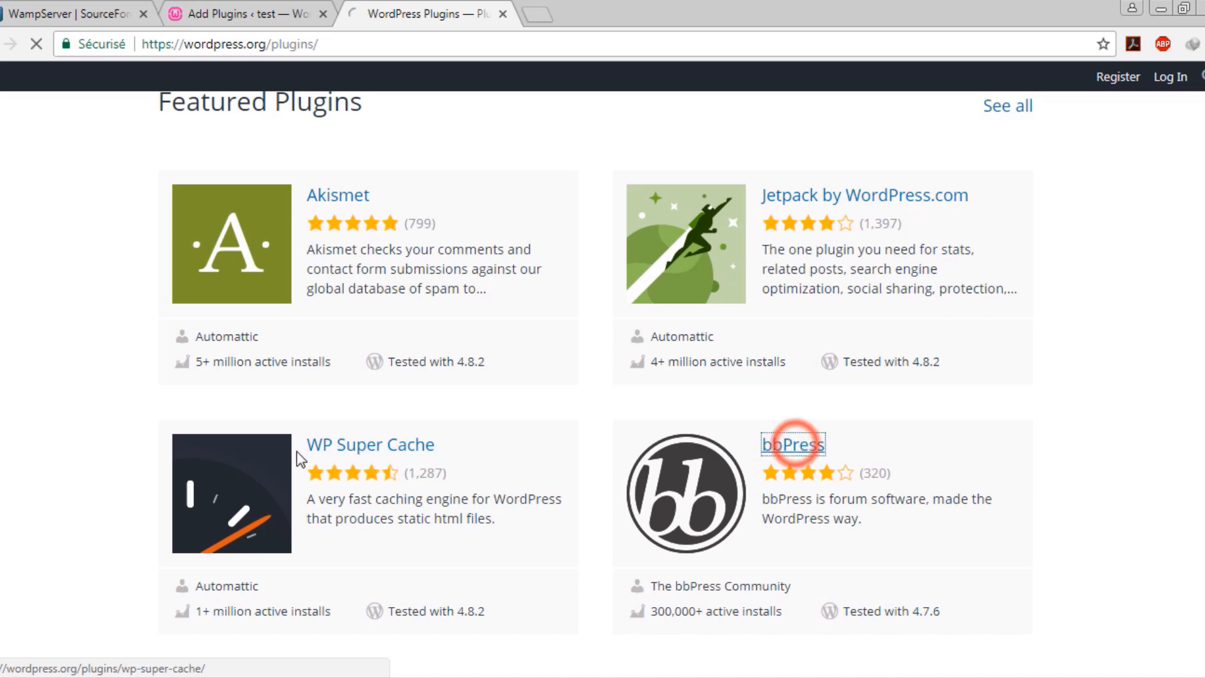
scroll(548, 421, "down", 3)
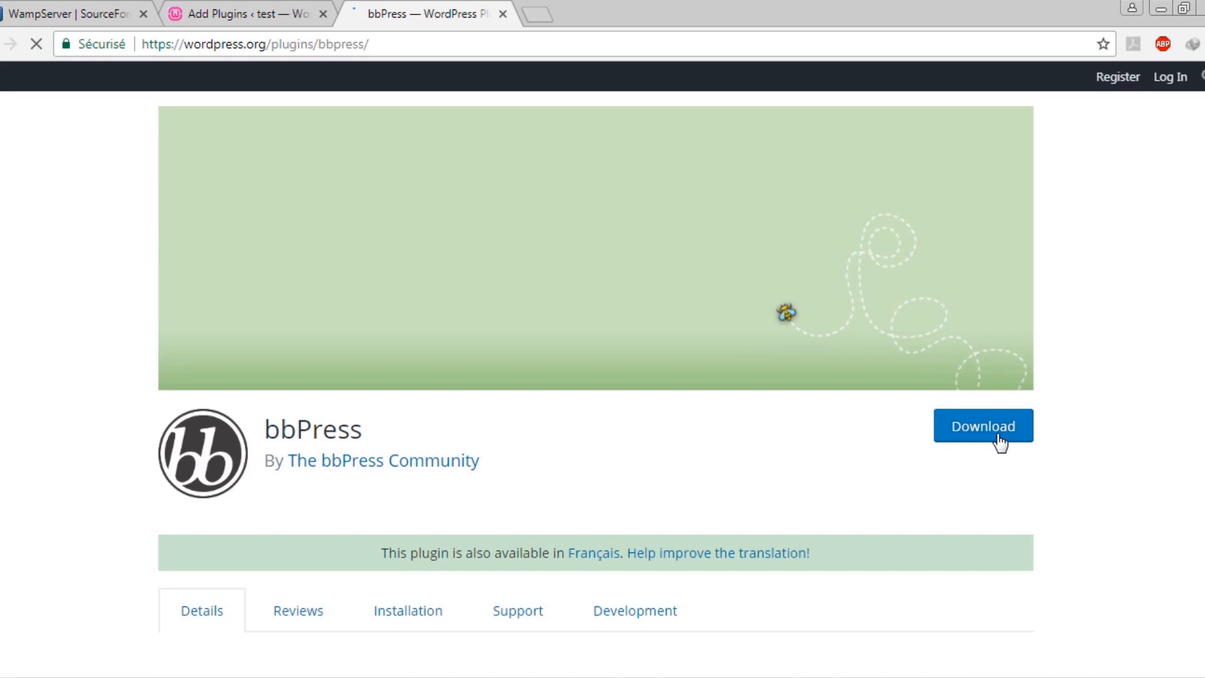
scroll(799, 436, "down", 4)
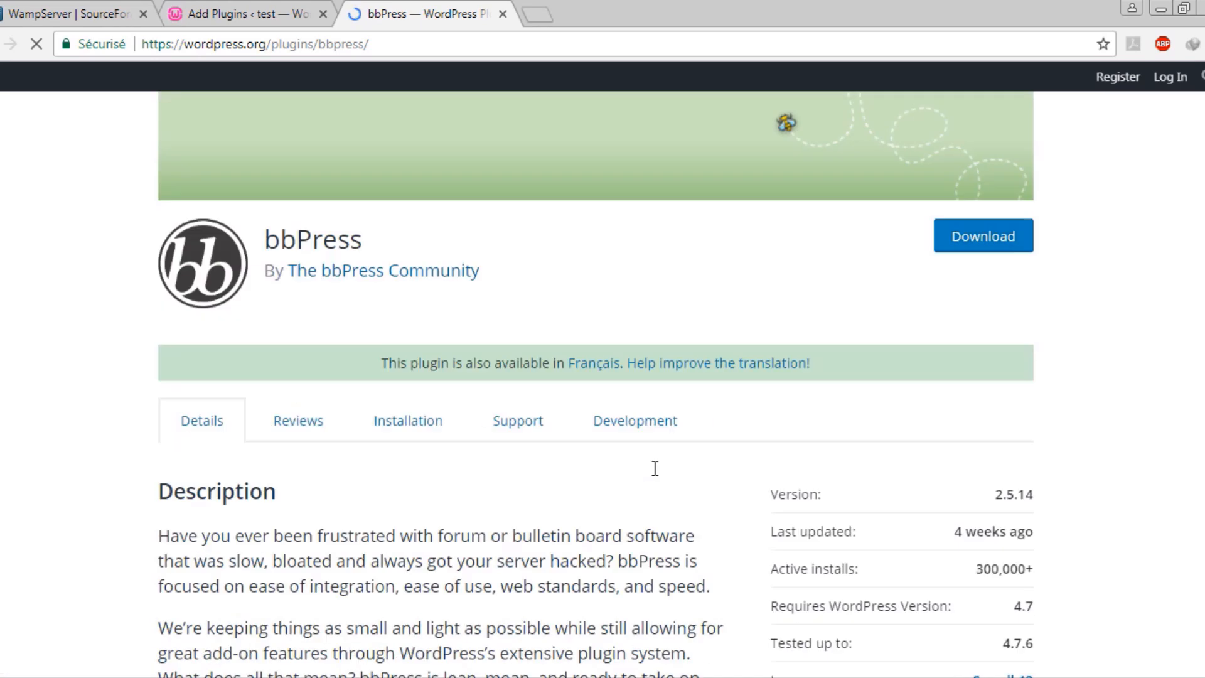
scroll(268, 440, "down", 1)
scroll(398, 516, "down", 2)
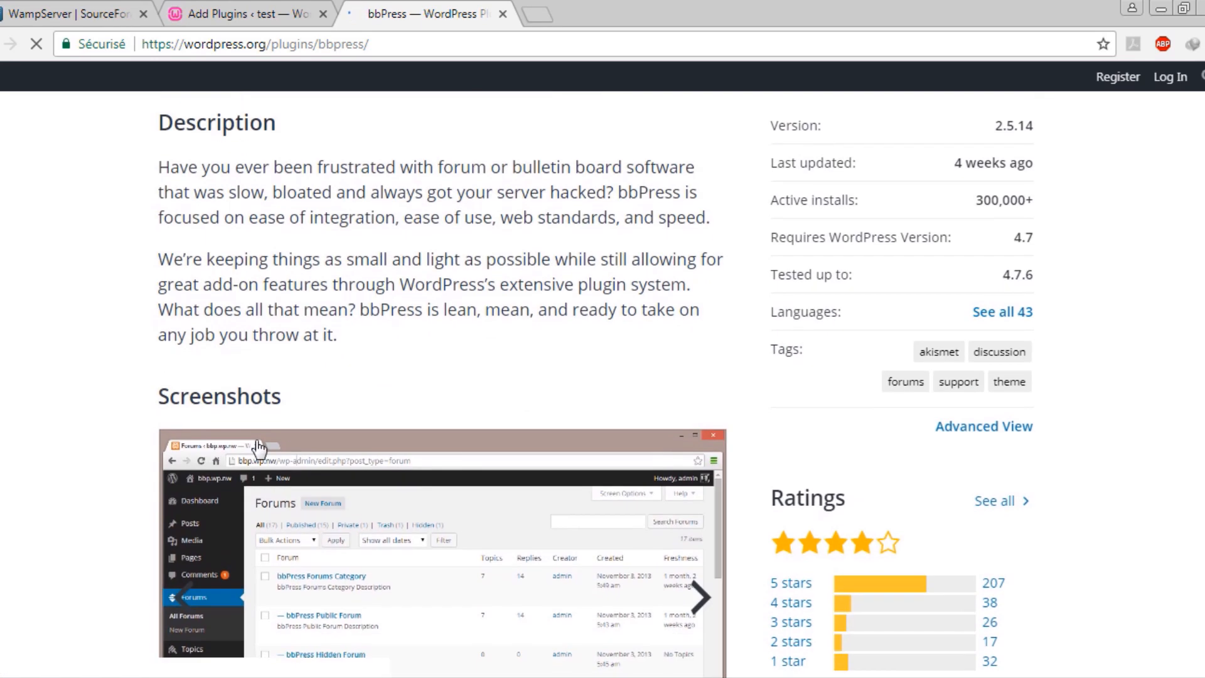
scroll(653, 572, "down", 8)
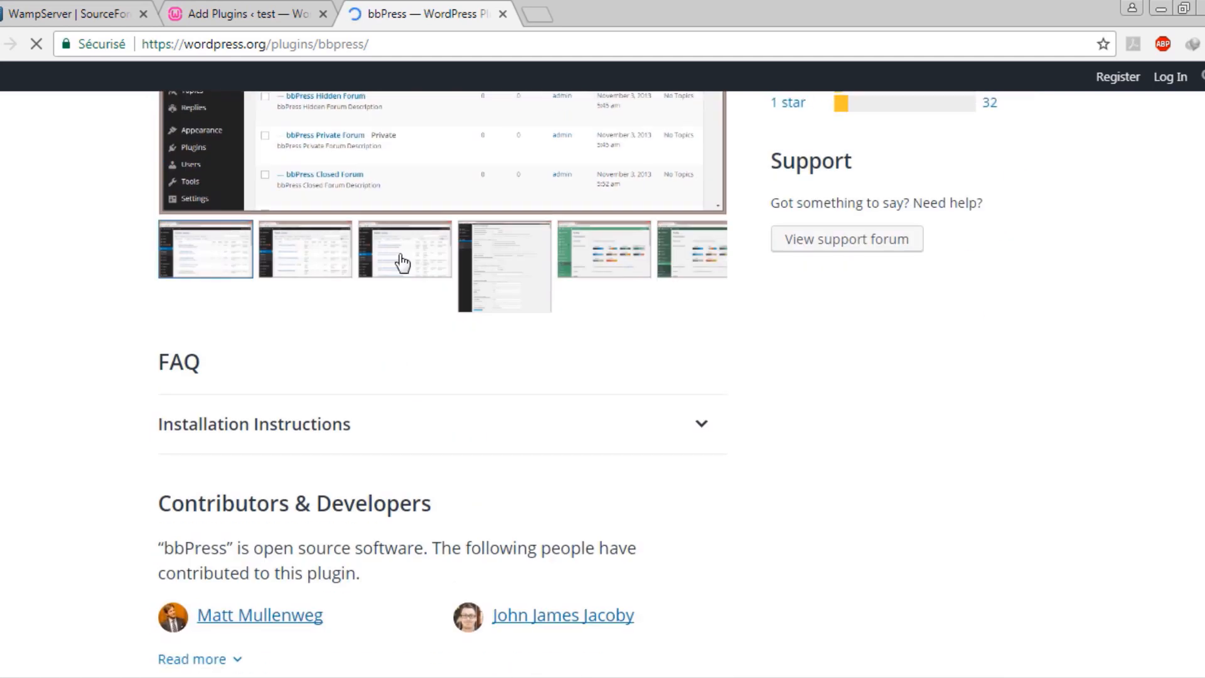
left_click(399, 258)
scroll(406, 379, "down", 1)
scroll(947, 490, "up", 2)
scroll(910, 477, "up", 20)
scroll(641, 467, "down", 4)
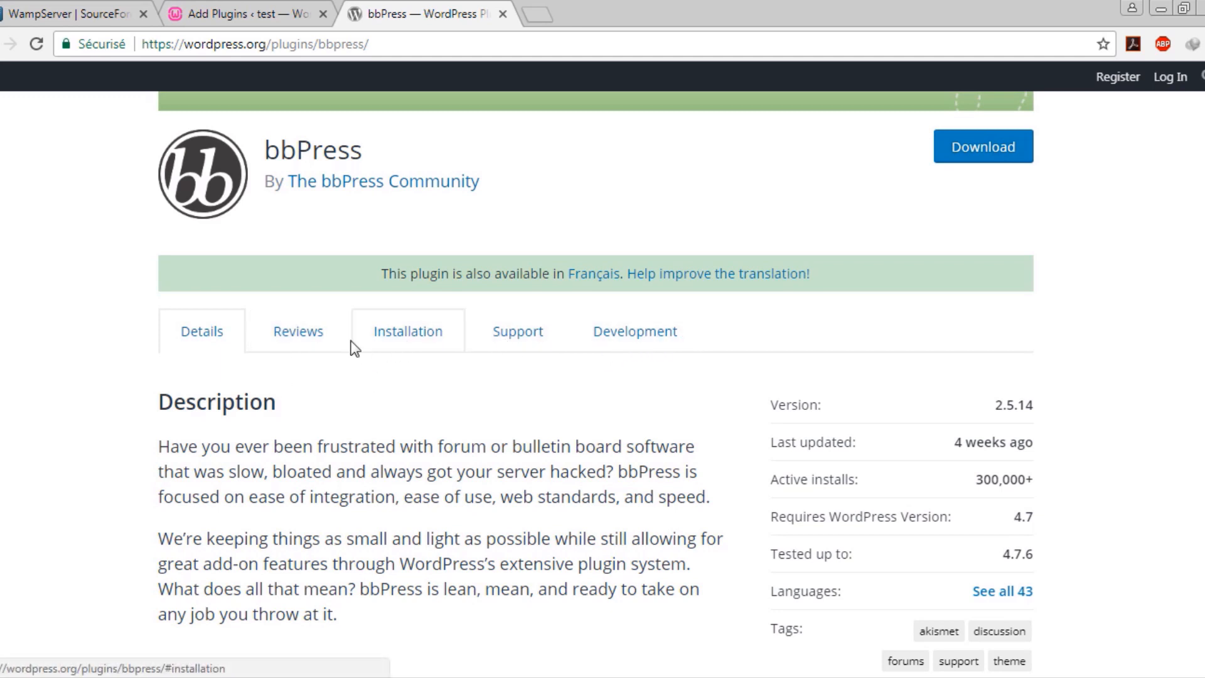
Check bbPress's Version (2.5.14) and Last updated details
left_click_drag(796, 403, 996, 416)
left_click(996, 415)
left_click_drag(800, 440, 939, 449)
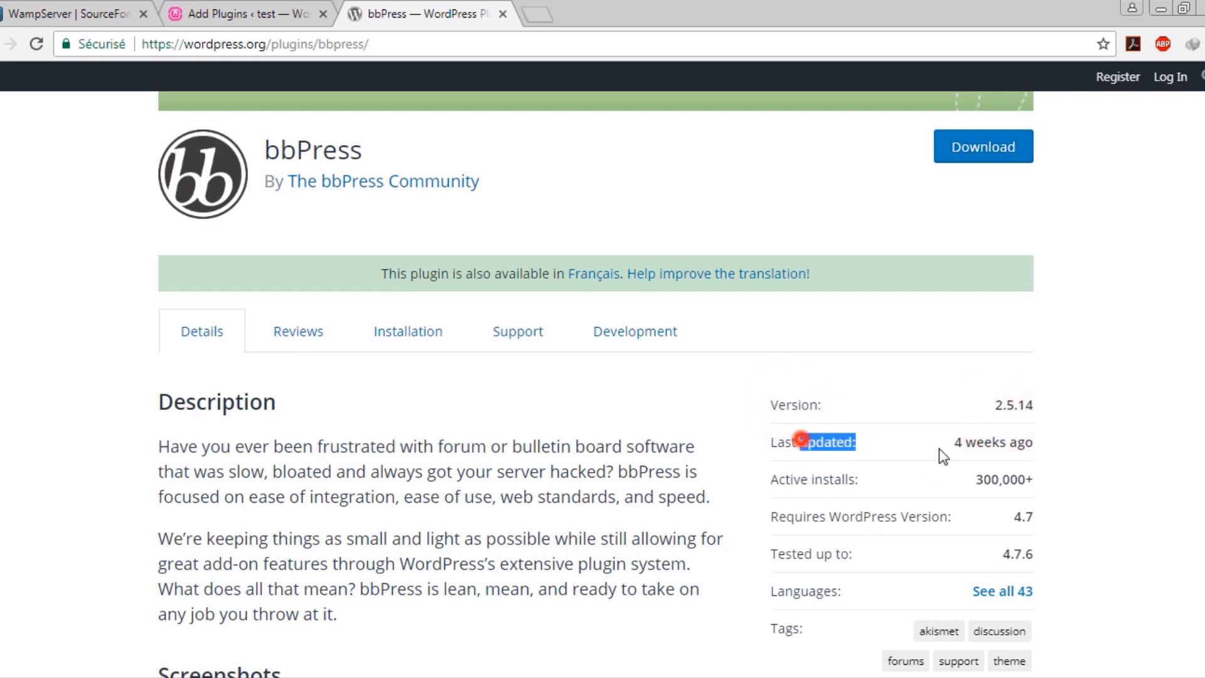
left_click(759, 447)
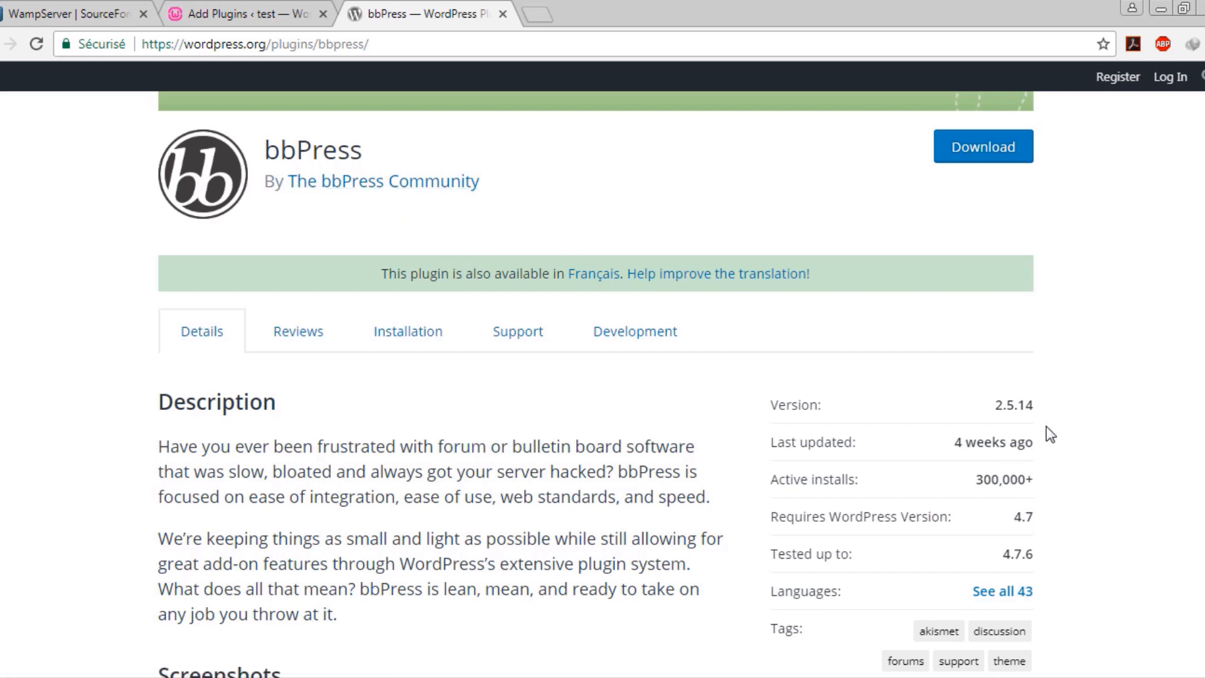
right_click(720, 447)
left_click(629, 423)
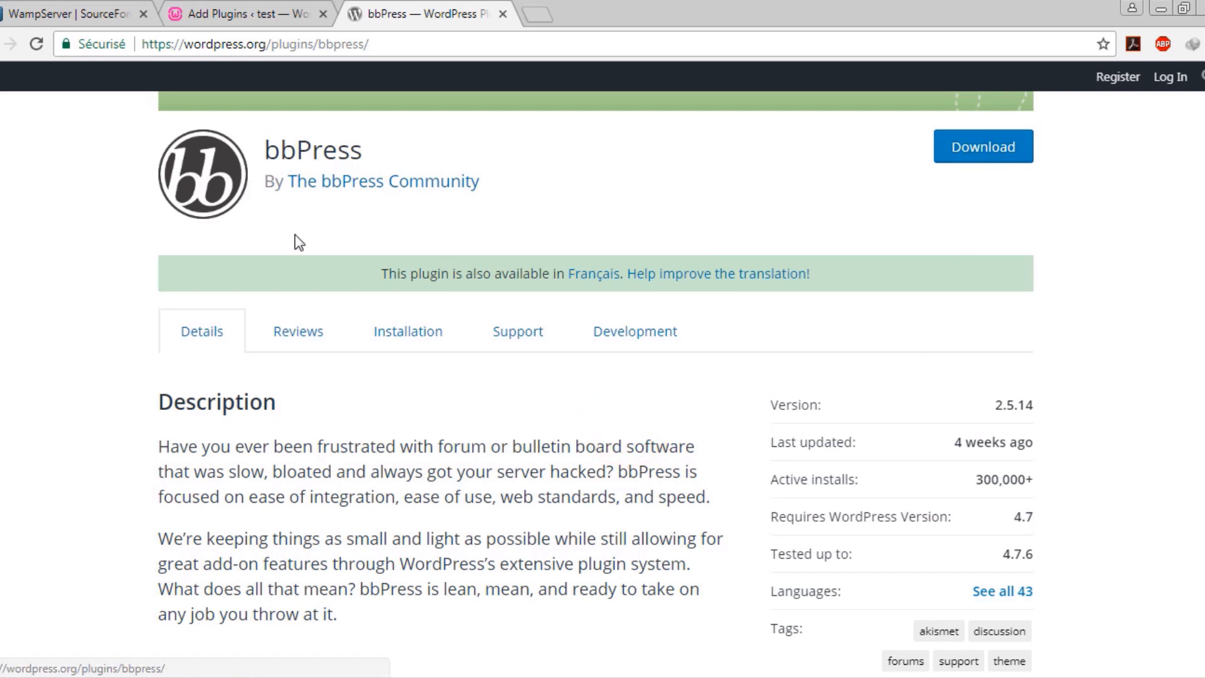
Download bbpress.2.5.14.zip with IDM, accepting the duplicate name, and close the blank tab
left_click(960, 153)
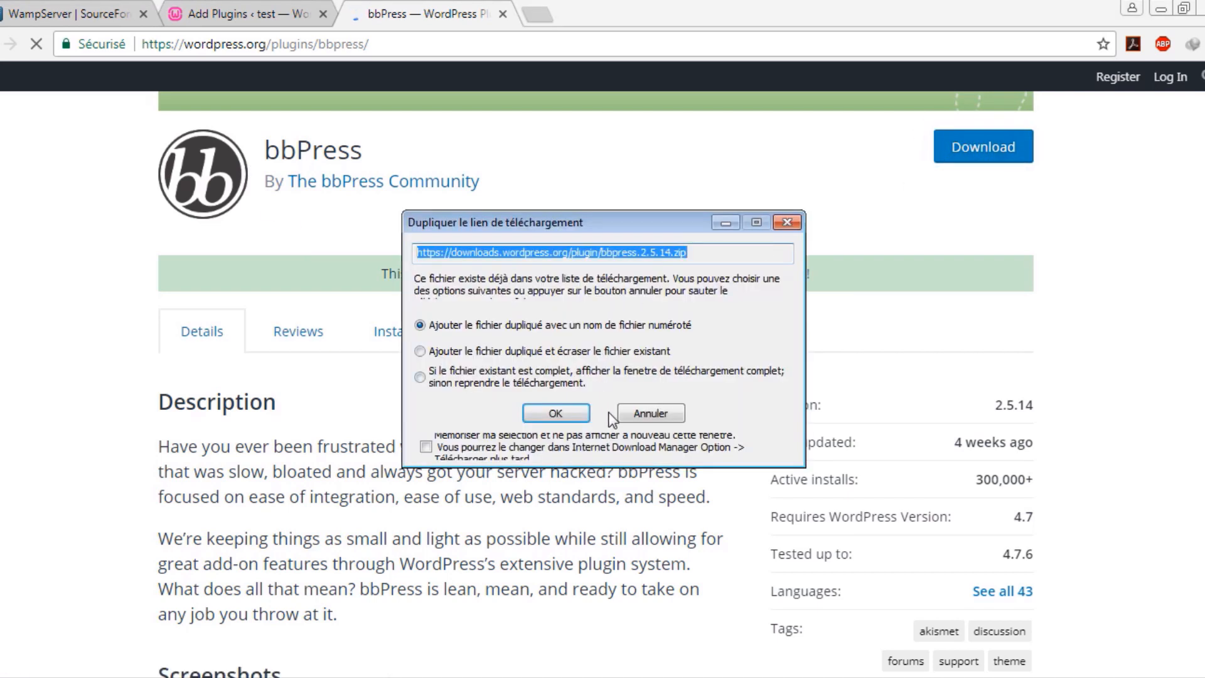
left_click(552, 413)
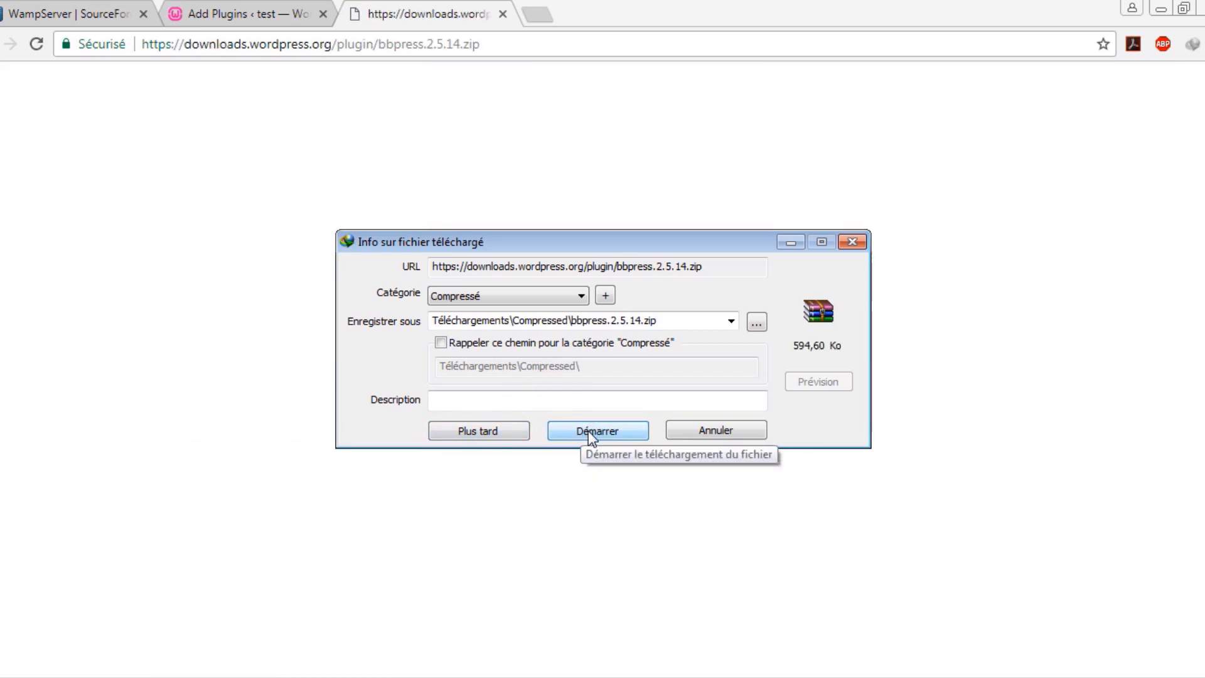
left_click(589, 433)
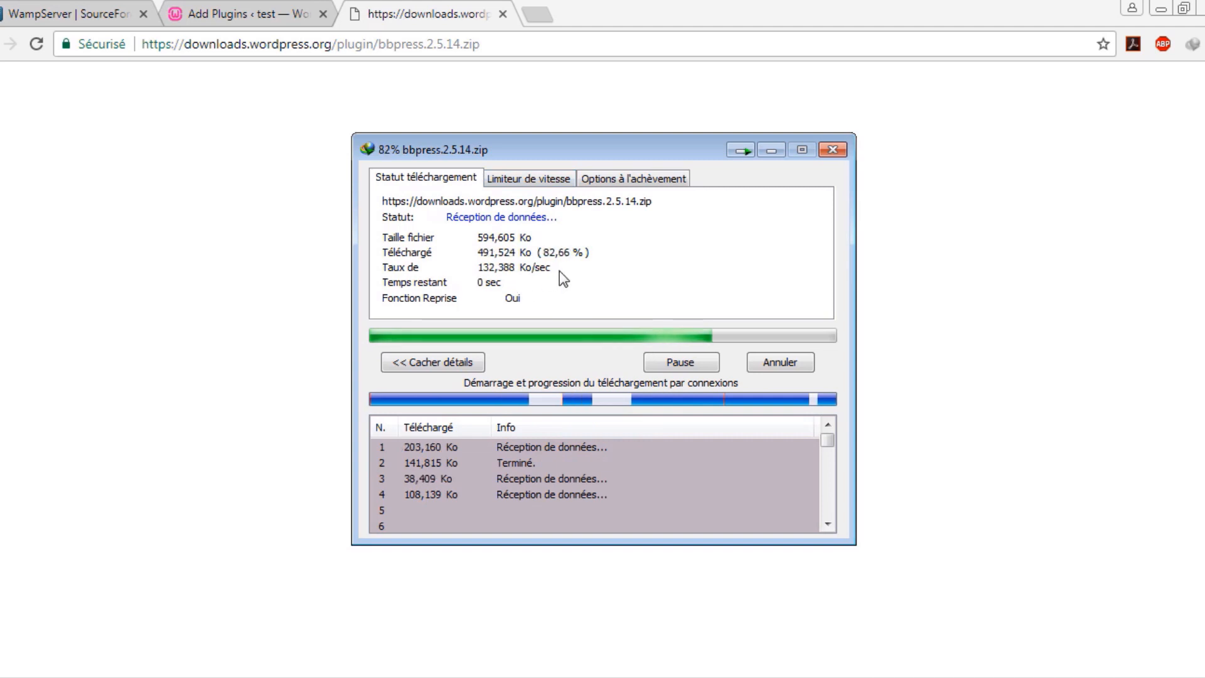
middle_click(365, 15)
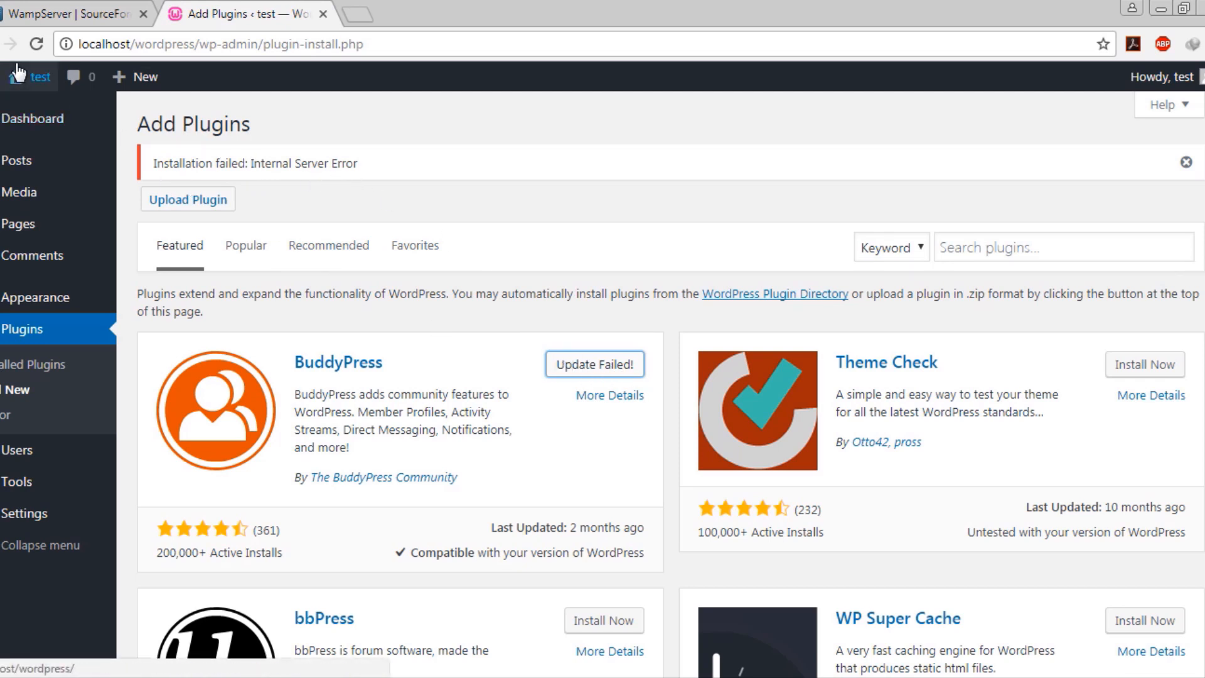
Reload the Add Plugins page showing the failed BuddyPress install, then bring up recent Explorer folders
left_click(36, 44)
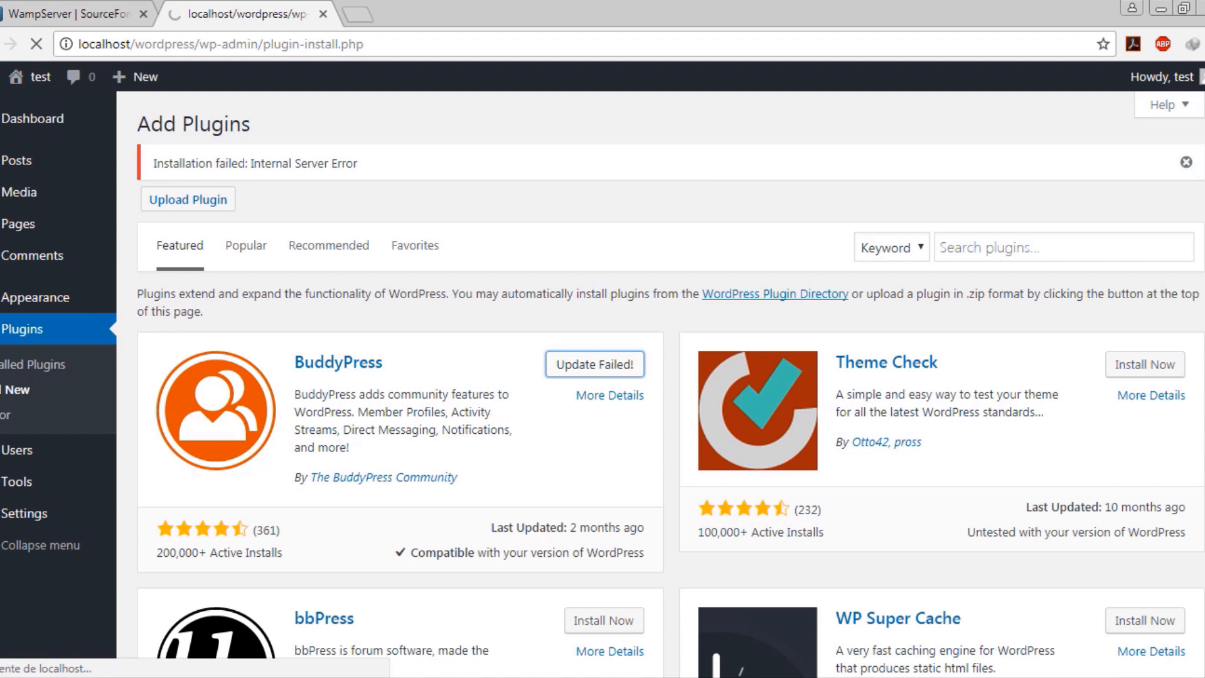
left_click(113, 677)
Cut bbpress.2.5.14.zip from the Compressed downloads folder
left_click(103, 595)
left_click(239, 364)
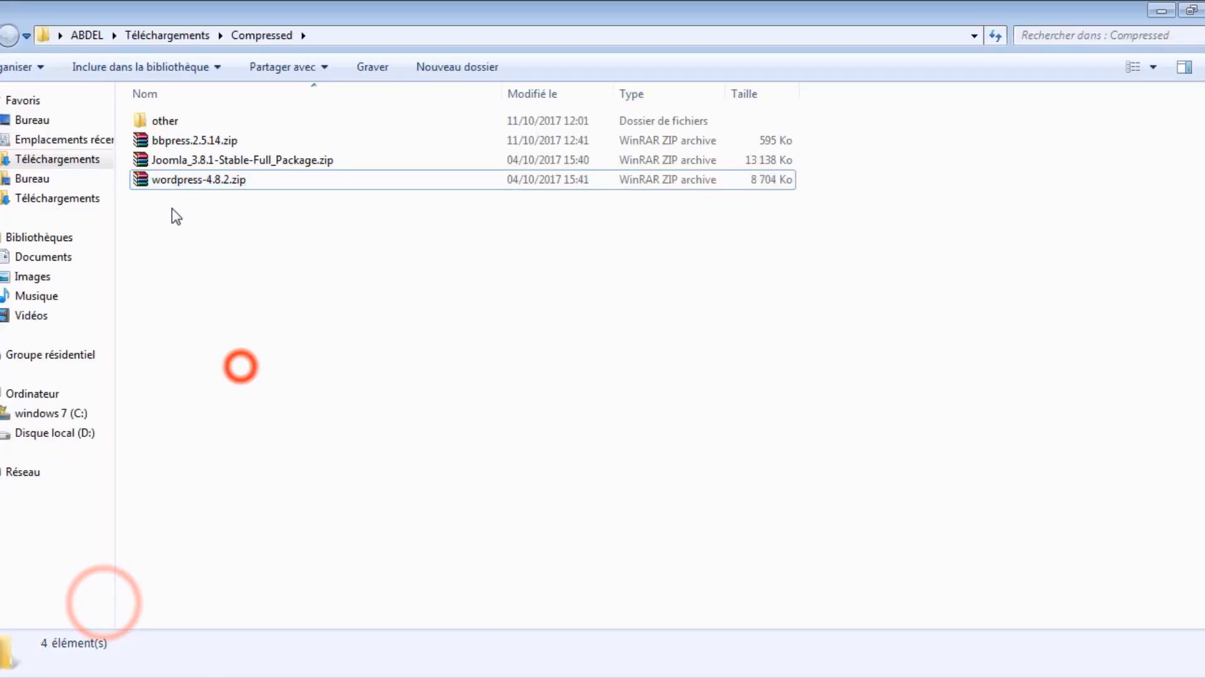
right_click(171, 142)
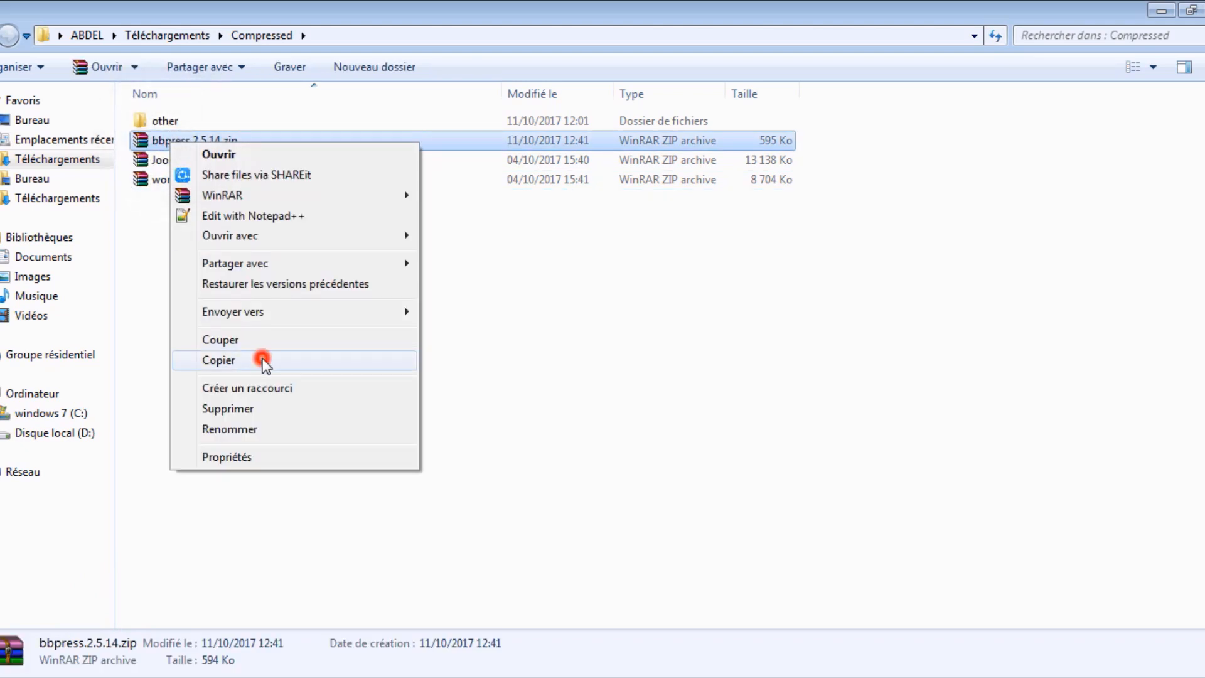
left_click(262, 361)
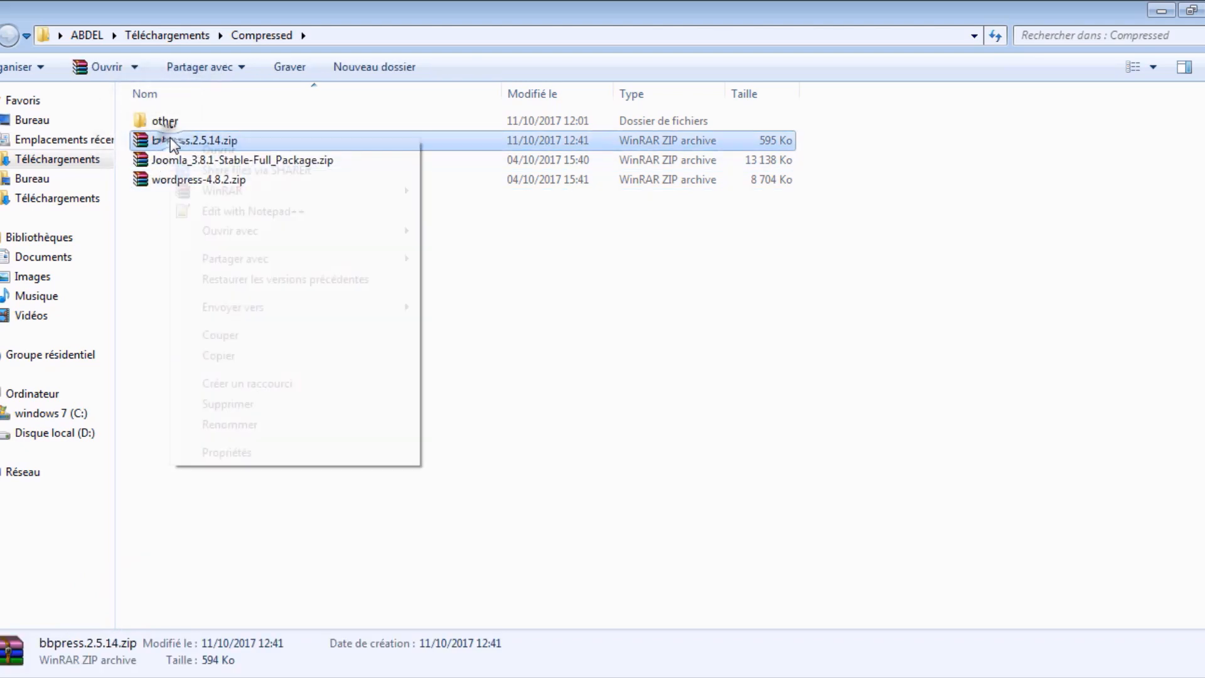
left_click(320, 338)
left_click(350, 405)
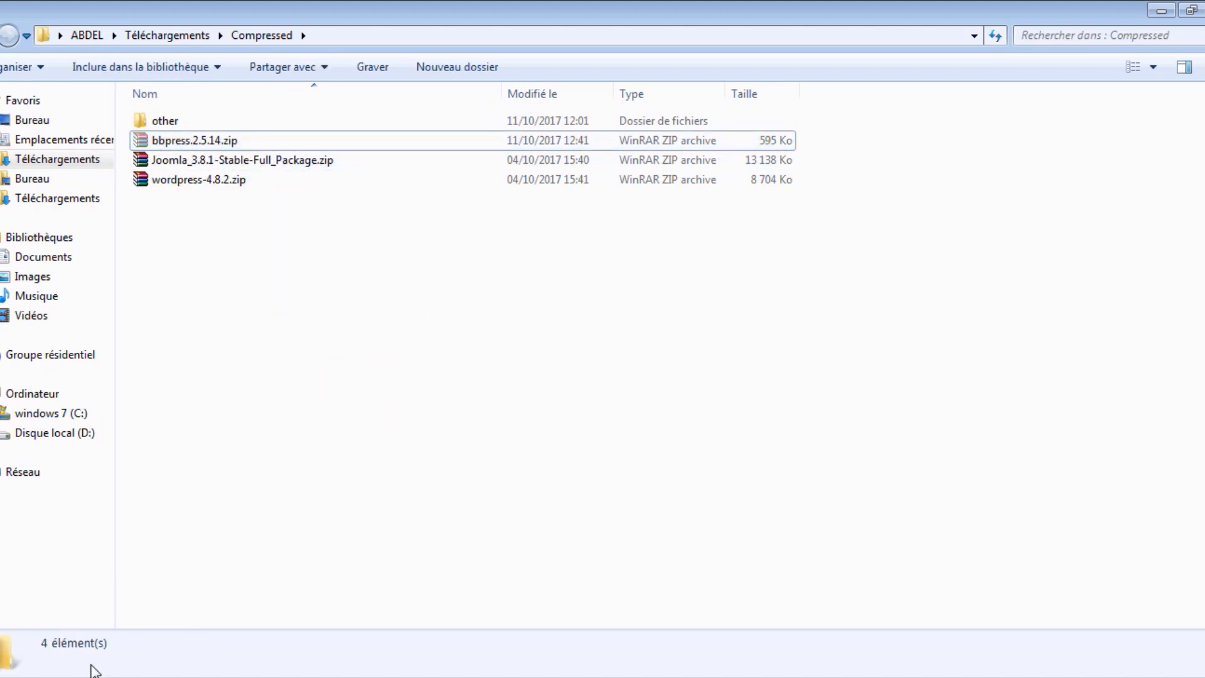
left_click(94, 670)
left_click(94, 651)
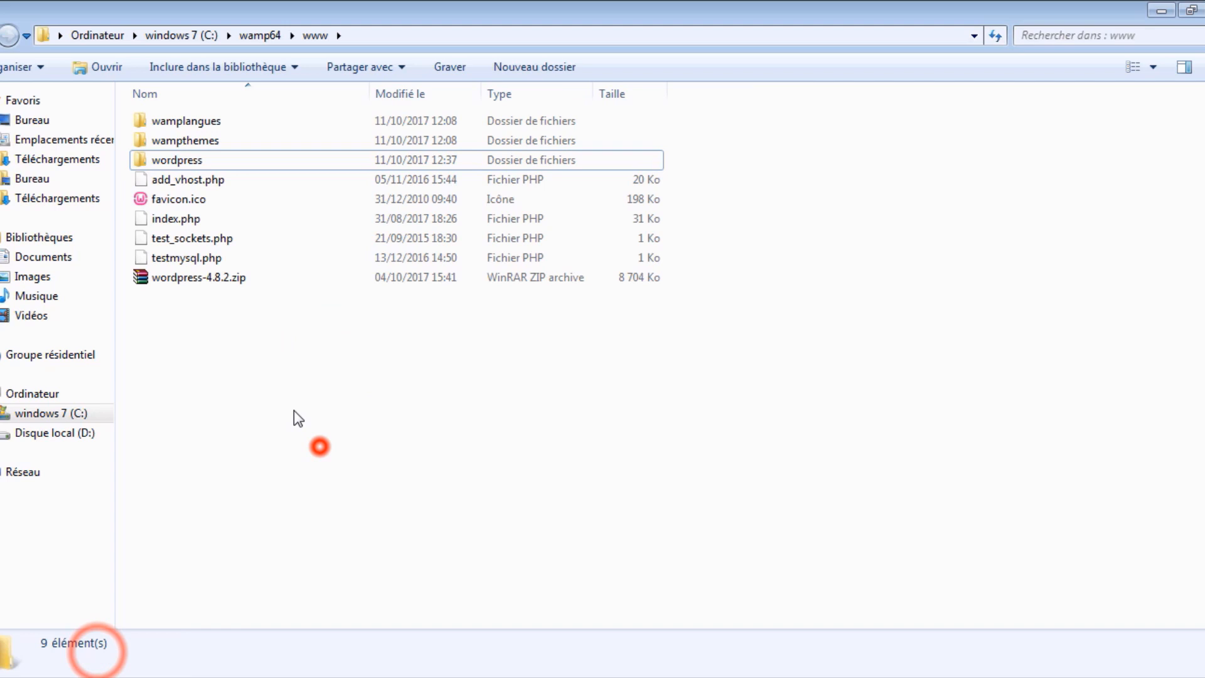
Paste the bbpress zip into wamp64\www\wordpress\wp-content\plugins
double_click(167, 160)
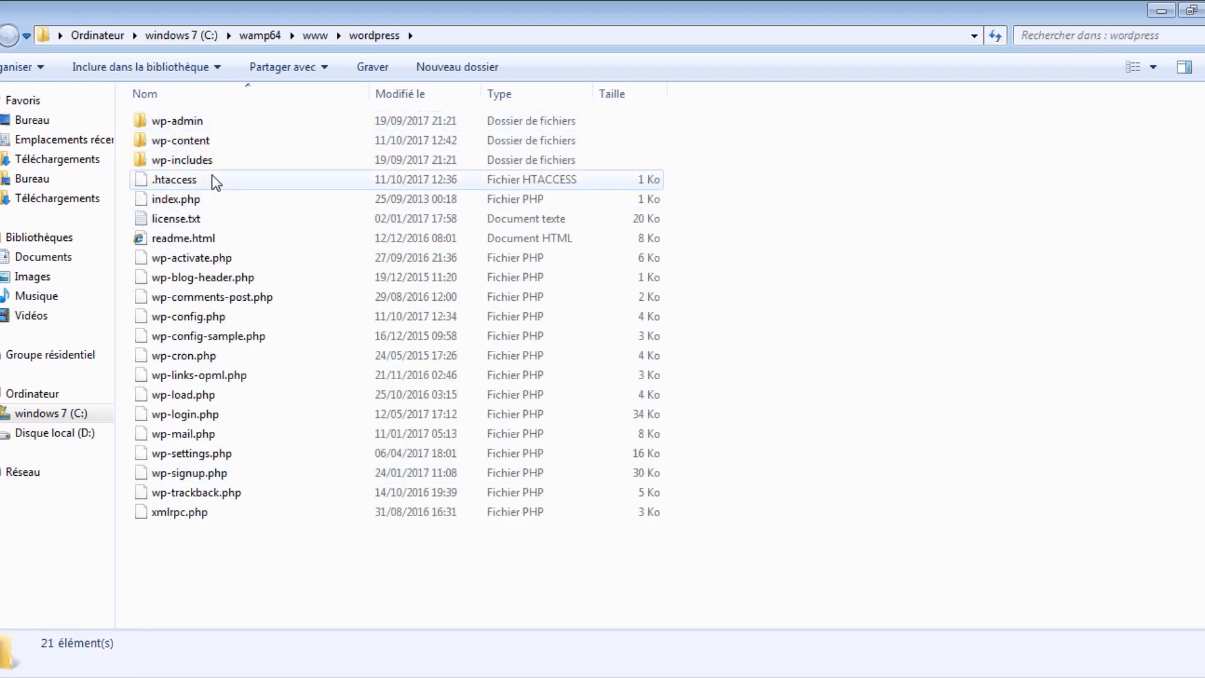
left_click(690, 193)
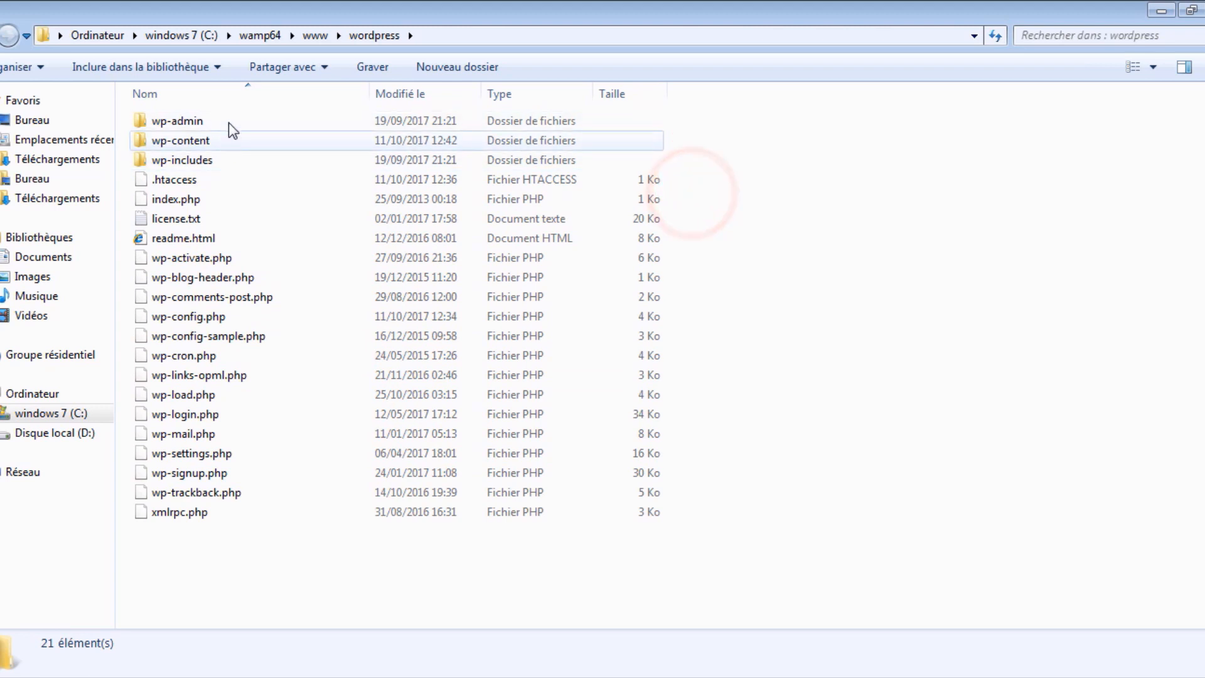
mouse_move(231, 138)
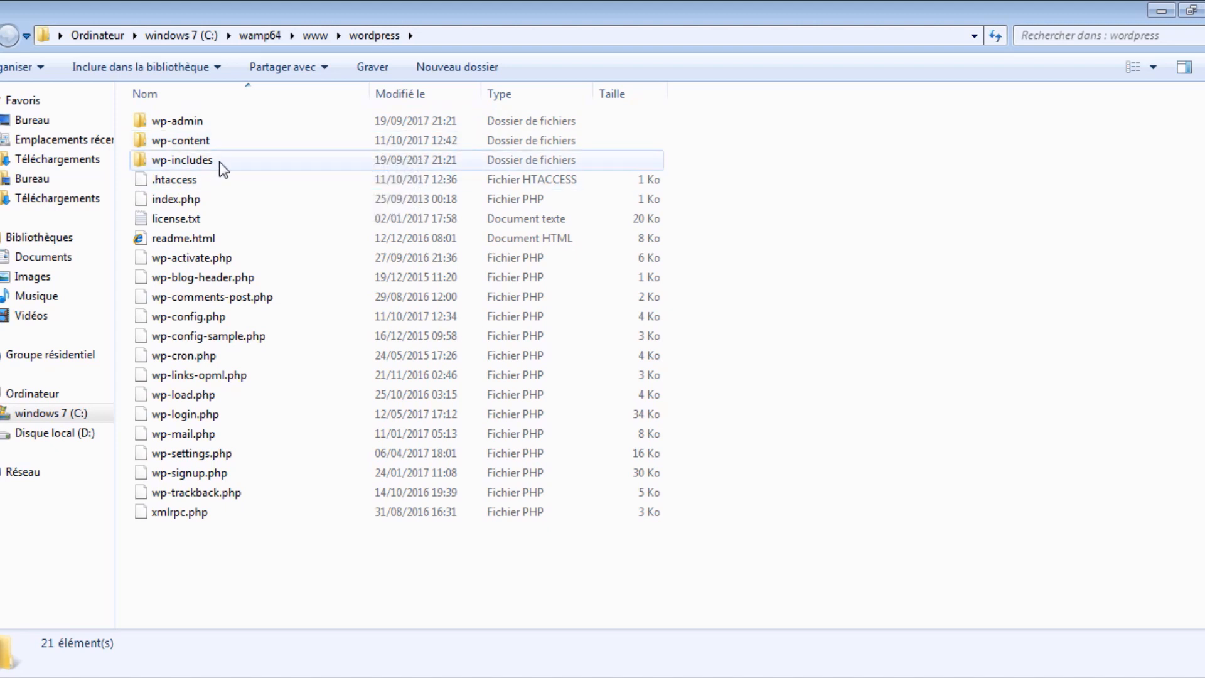
mouse_move(193, 143)
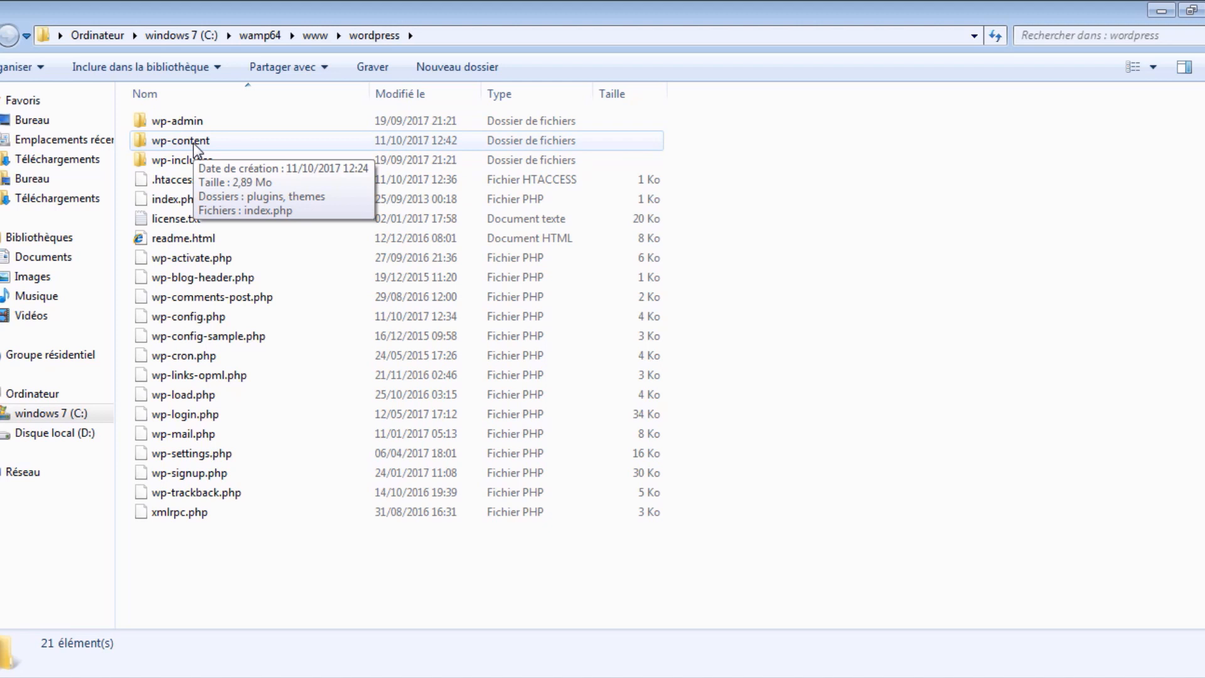
double_click(193, 143)
left_click(267, 259)
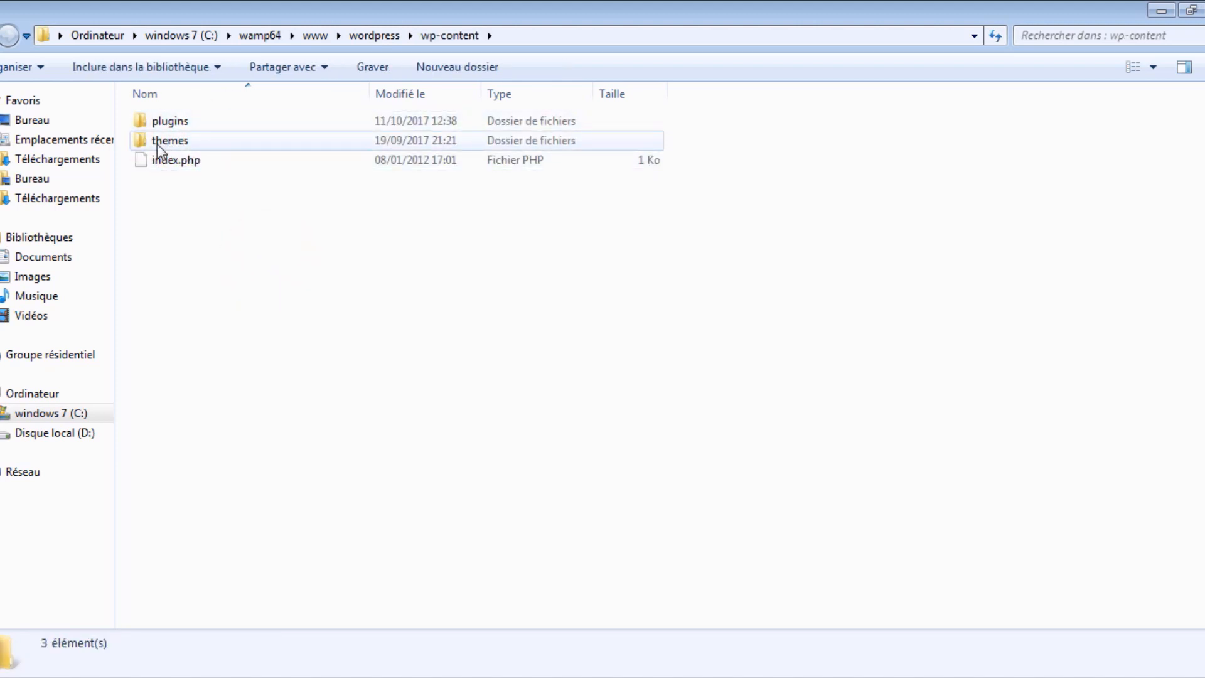
left_click_drag(438, 307, 332, 330)
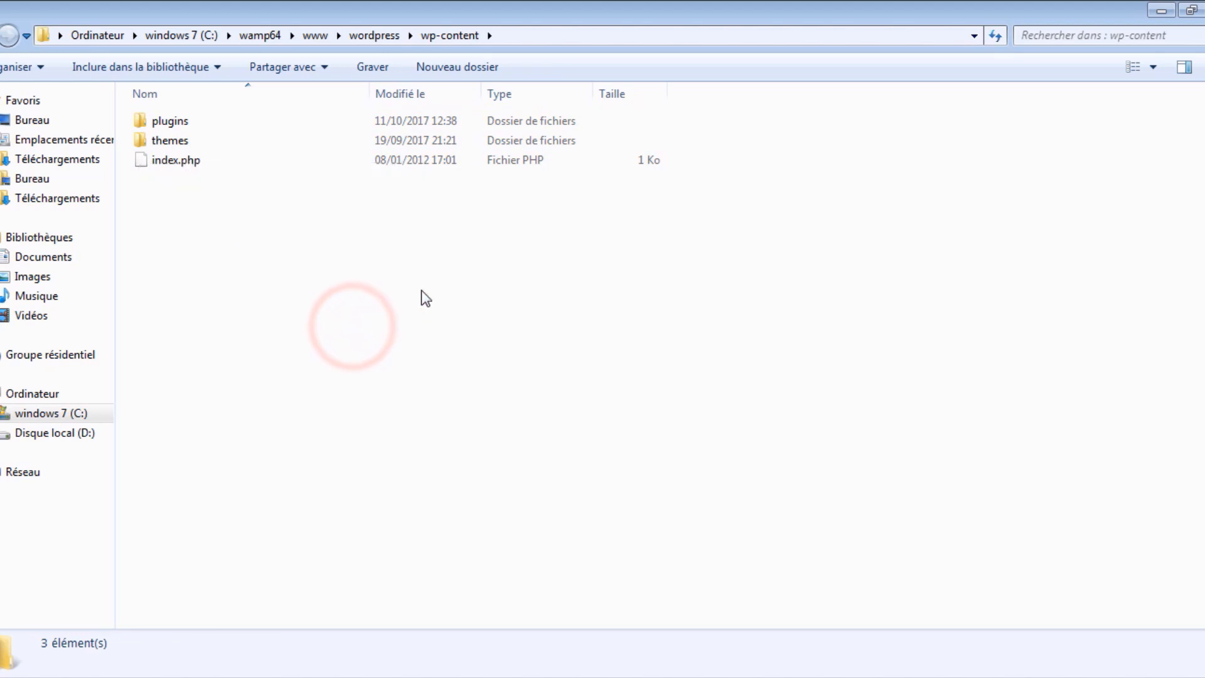
double_click(223, 122)
right_click(207, 188)
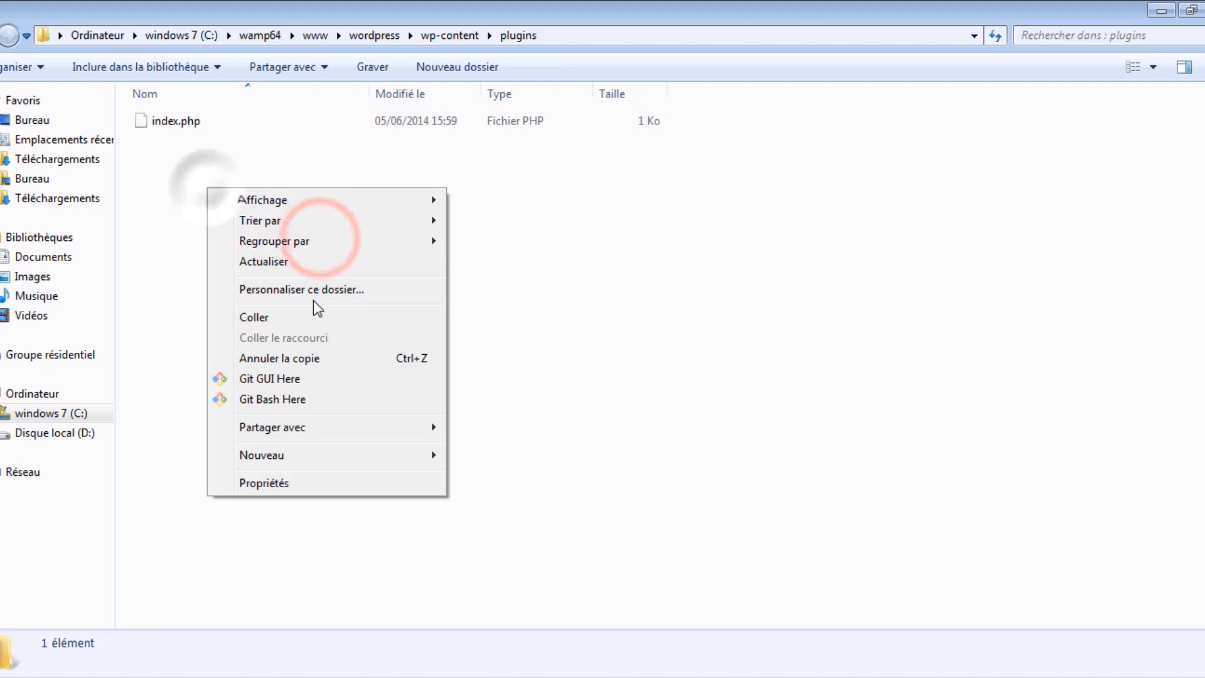
left_click(315, 317)
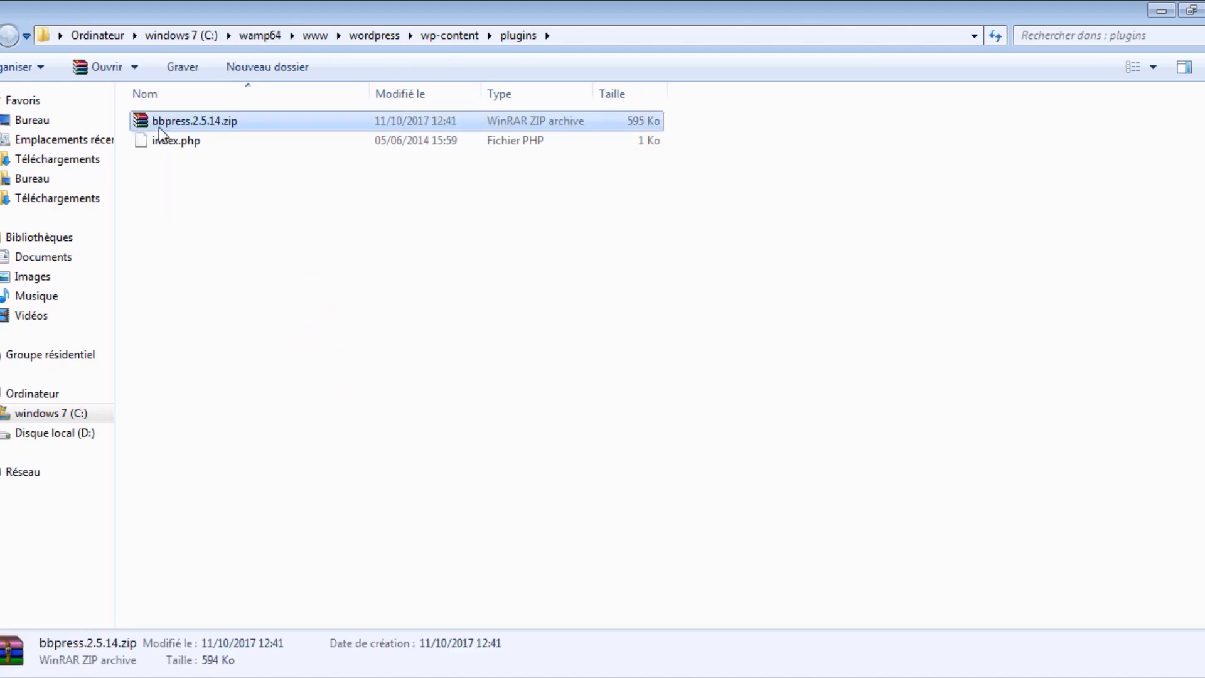
Extract bbpress.2.5.14.zip into plugins with WinRAR Extract Here, then delete the zip
right_click(159, 126)
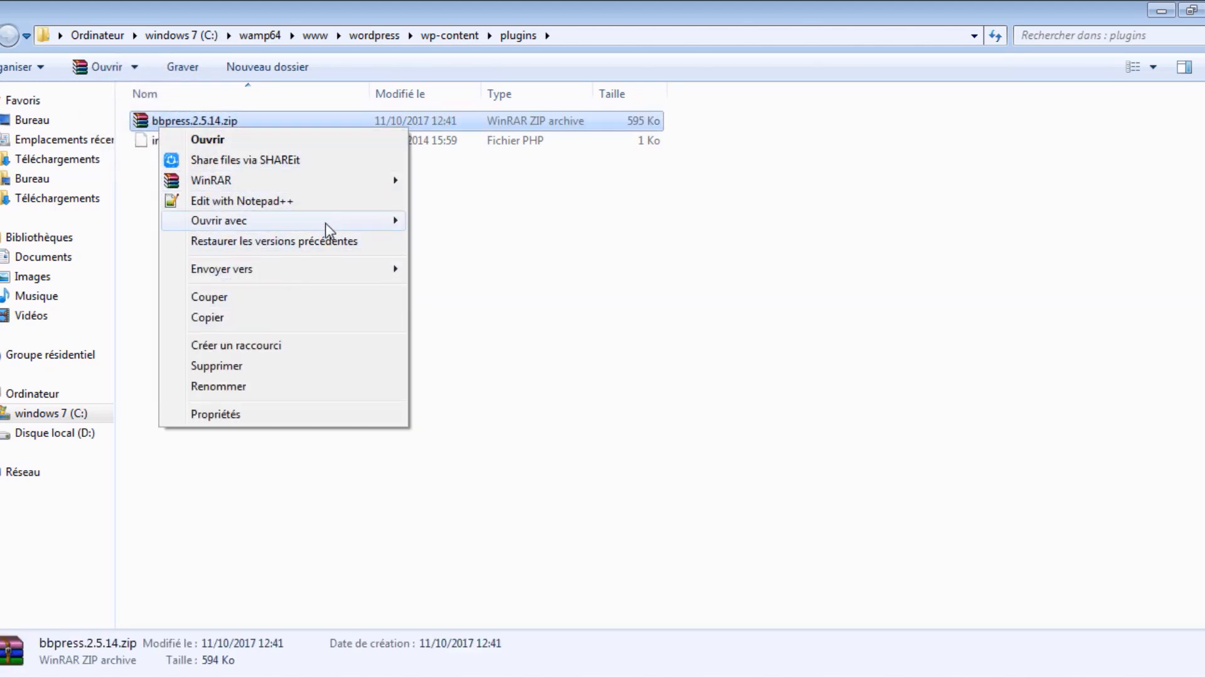
left_click(364, 182)
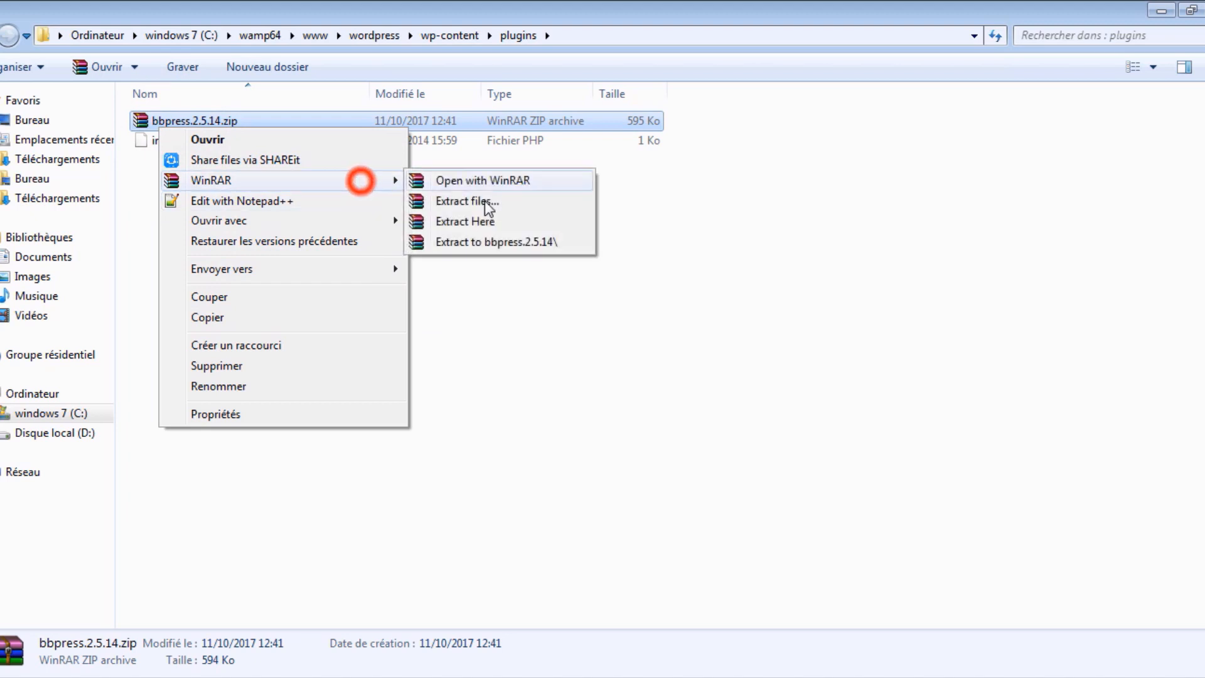
left_click(530, 221)
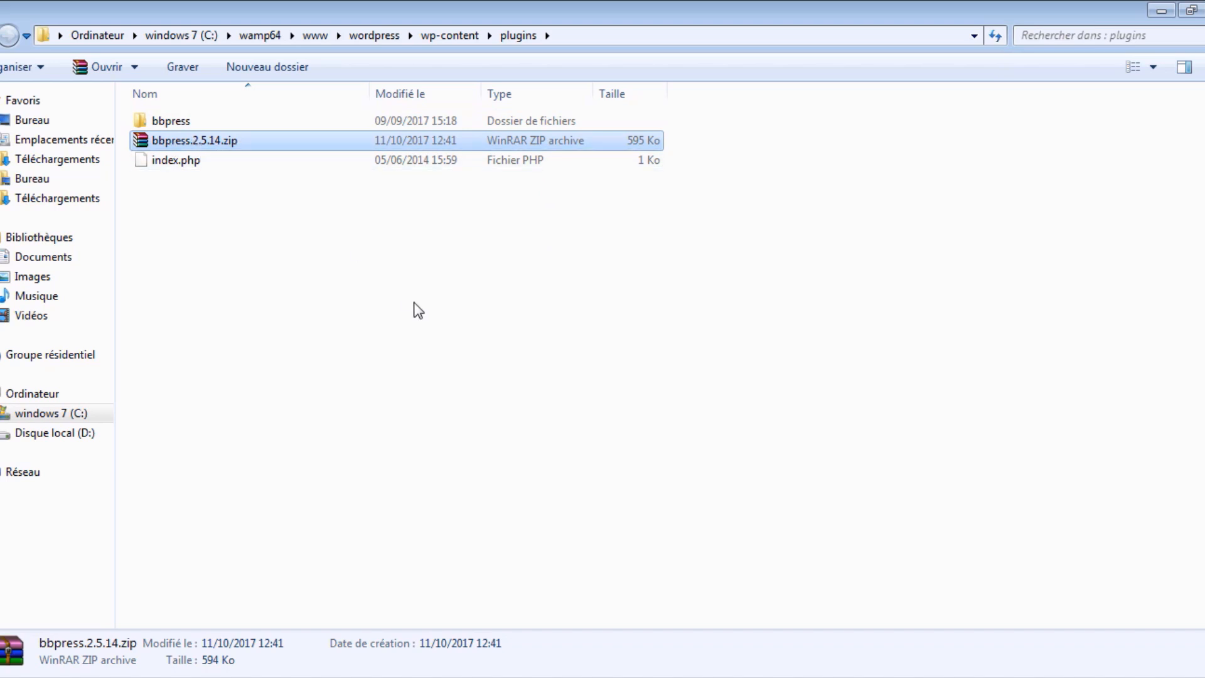
key("Delete")
key("Return")
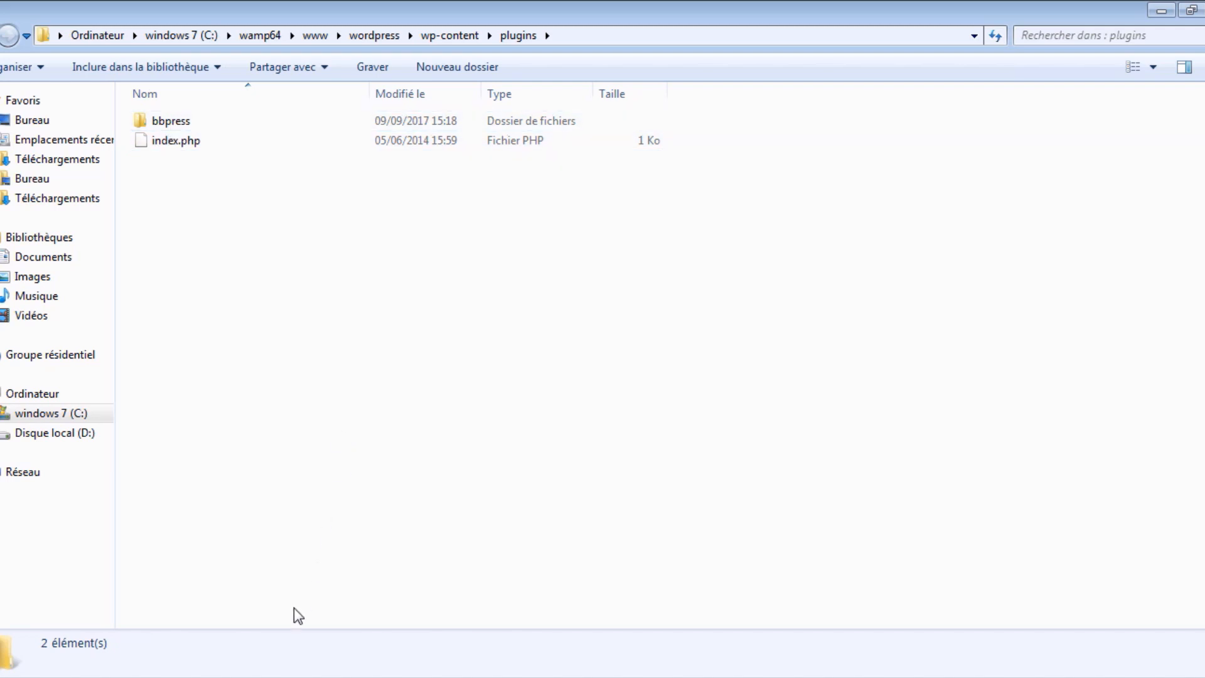
Start the BuddyPress install and view Installed Plugins in a new tab
left_click(222, 677)
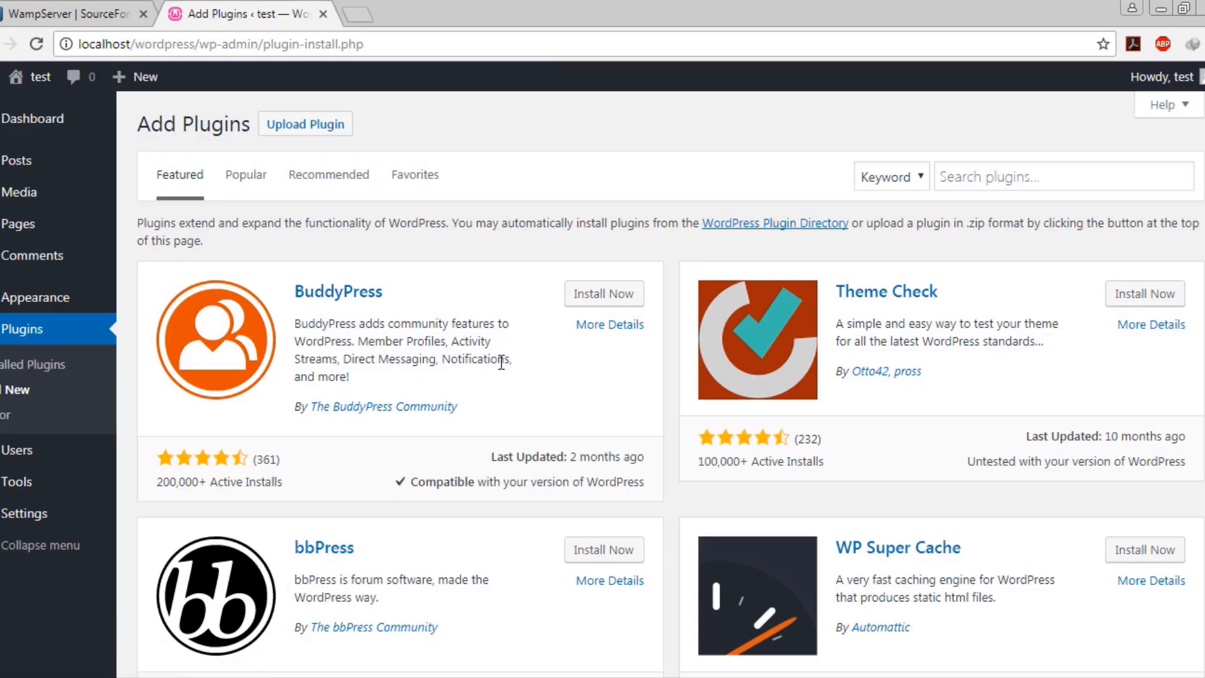
left_click(605, 295)
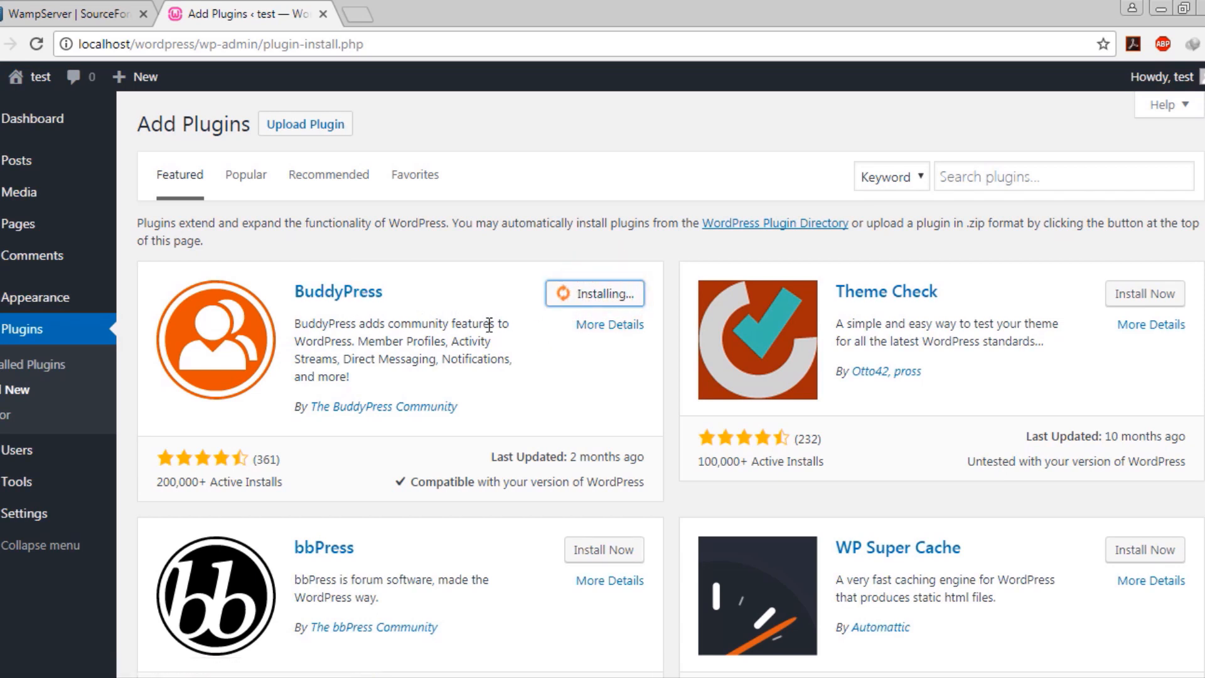
middle_click(51, 375)
left_click(412, 8)
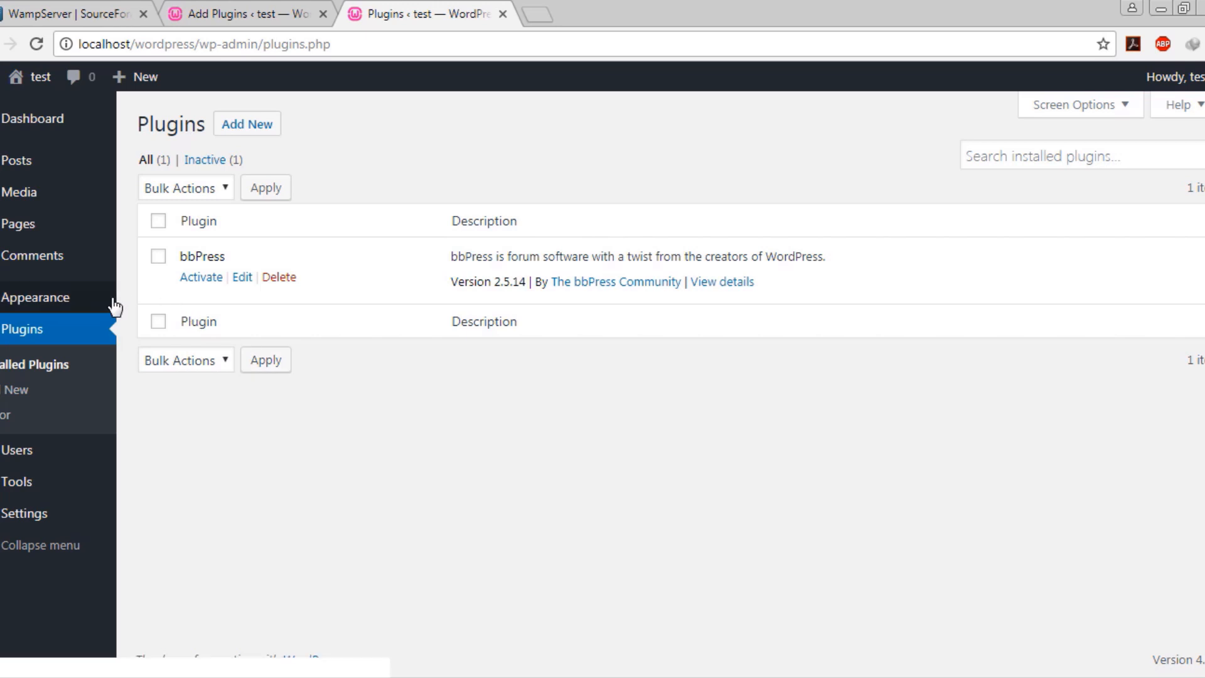
Activate bbPress, look over its welcome page, and return to Installed Plugins
left_click(201, 278)
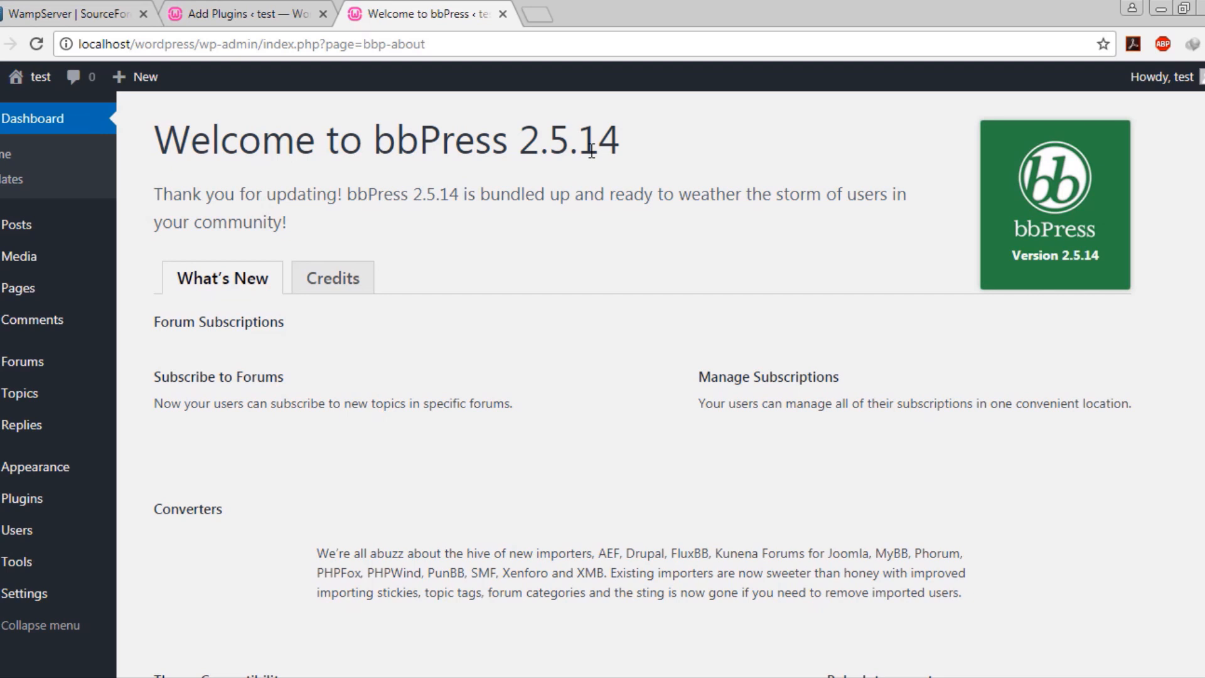
scroll(593, 149, "down", 5)
scroll(564, 309, "up", 5)
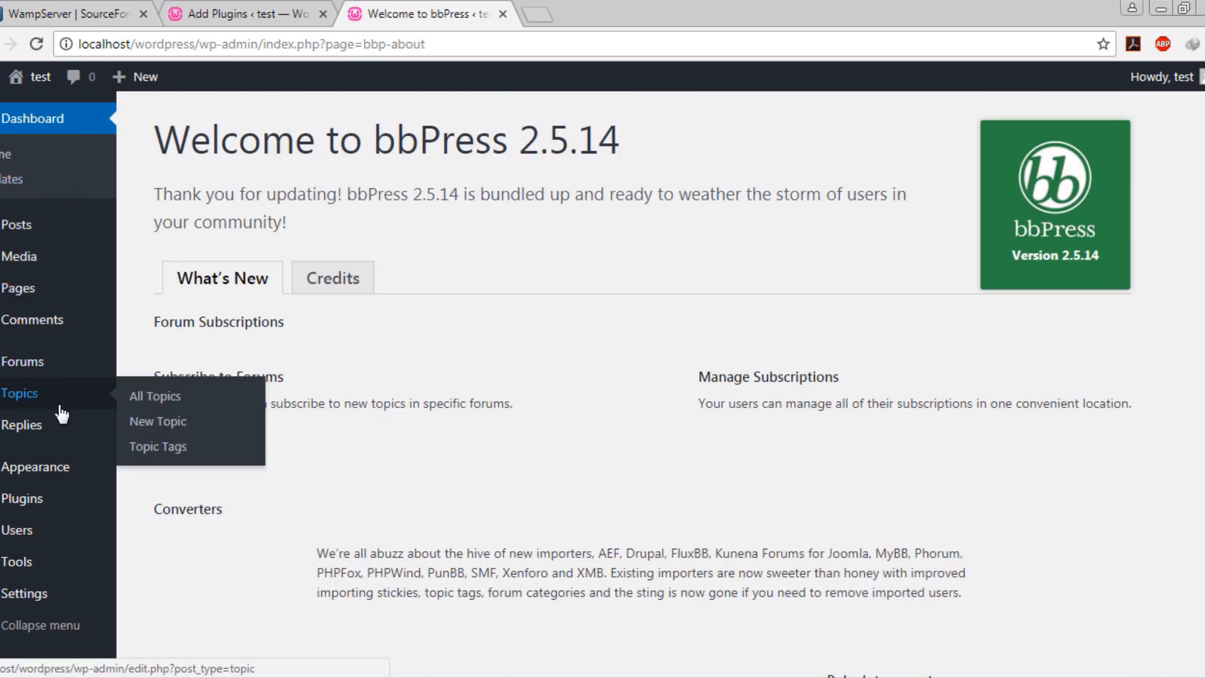
left_click(226, 13)
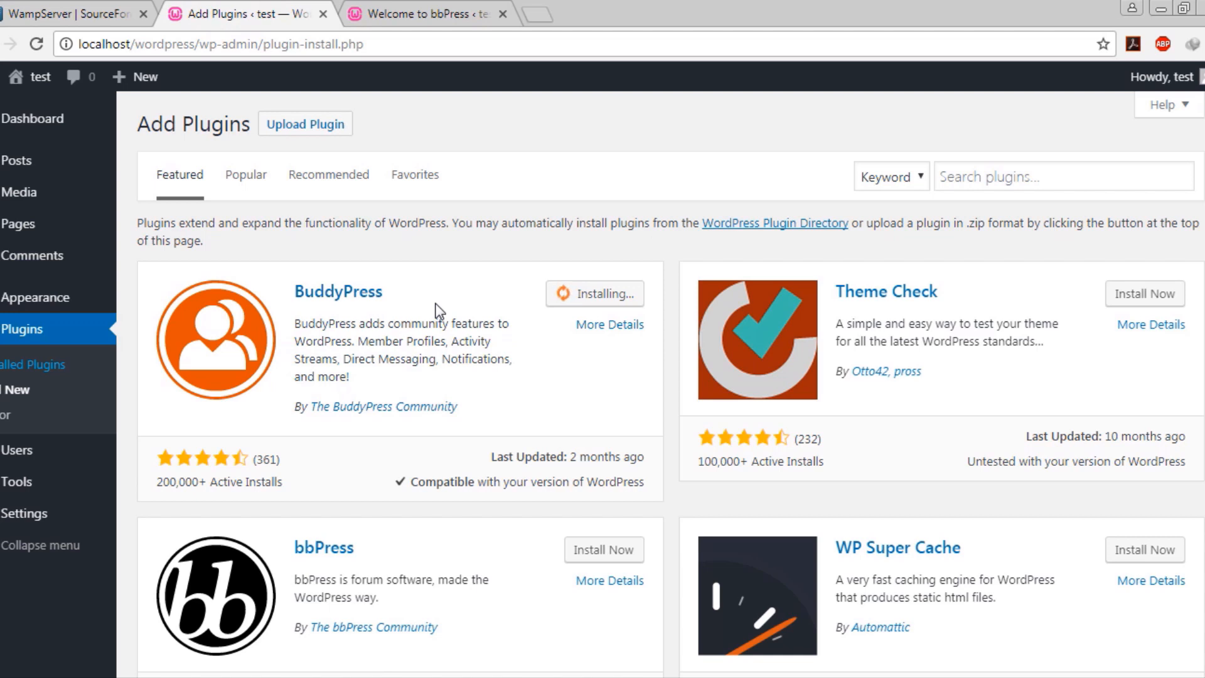
left_click(433, 7)
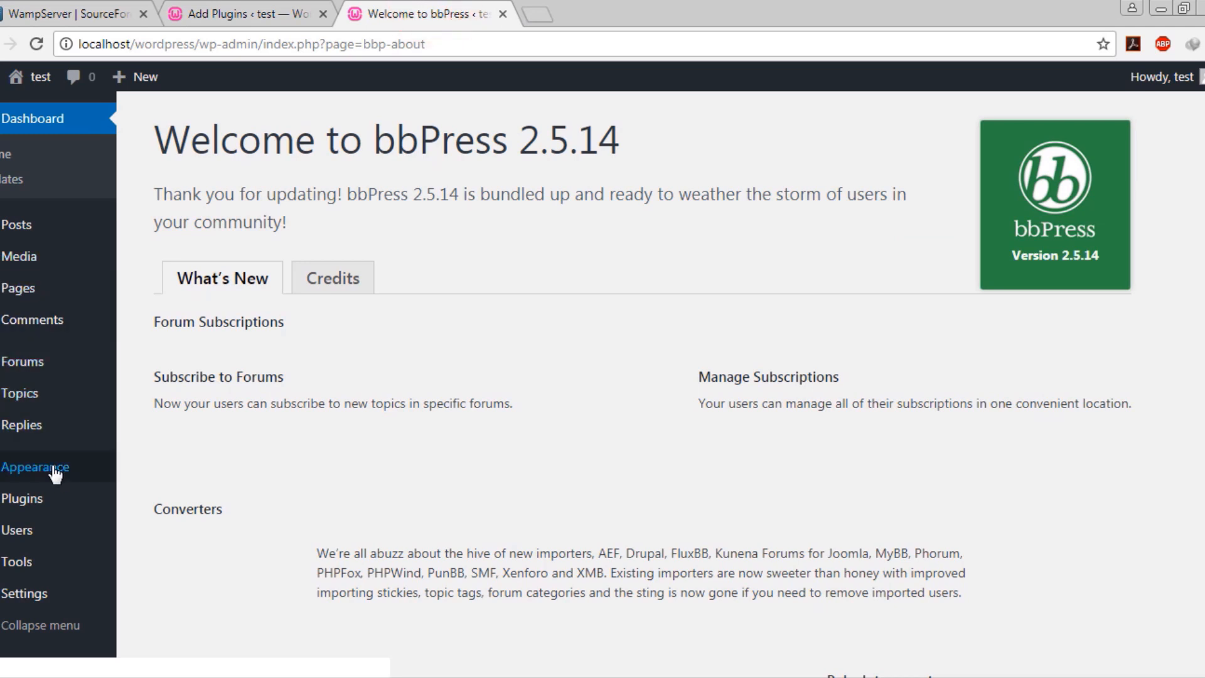
mouse_move(58, 504)
left_click(183, 504)
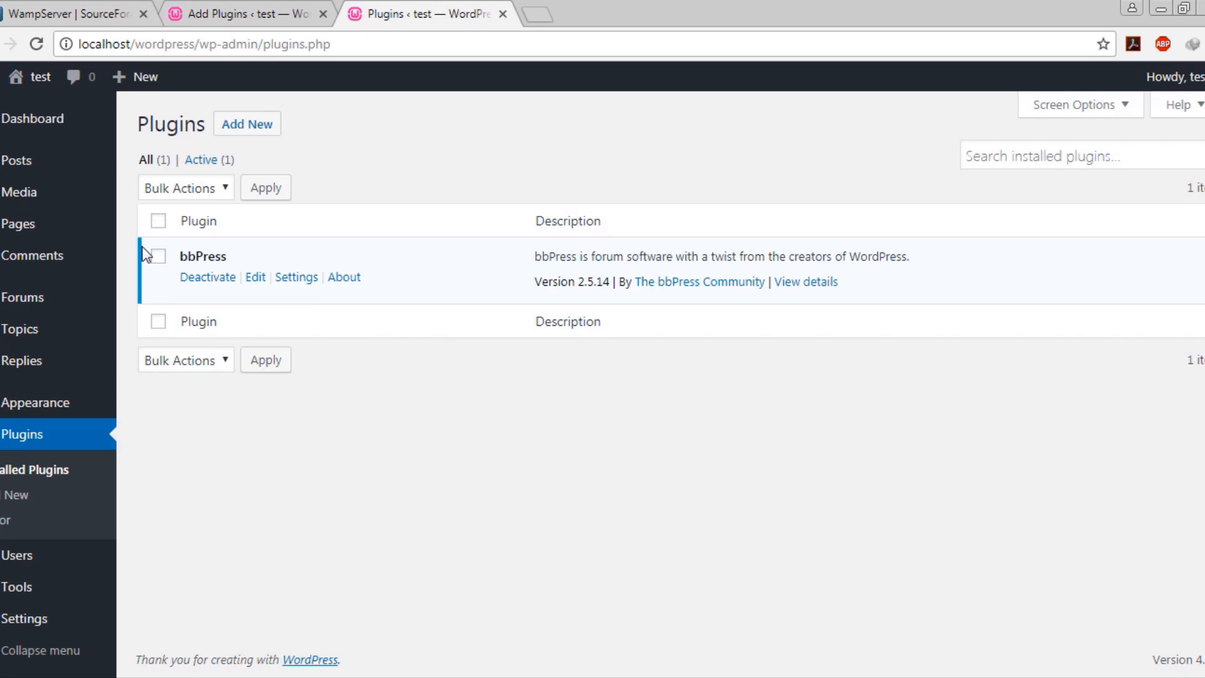
Let BuddyPress finish installing, then confirm it and bbPress are both active
left_click(241, 11)
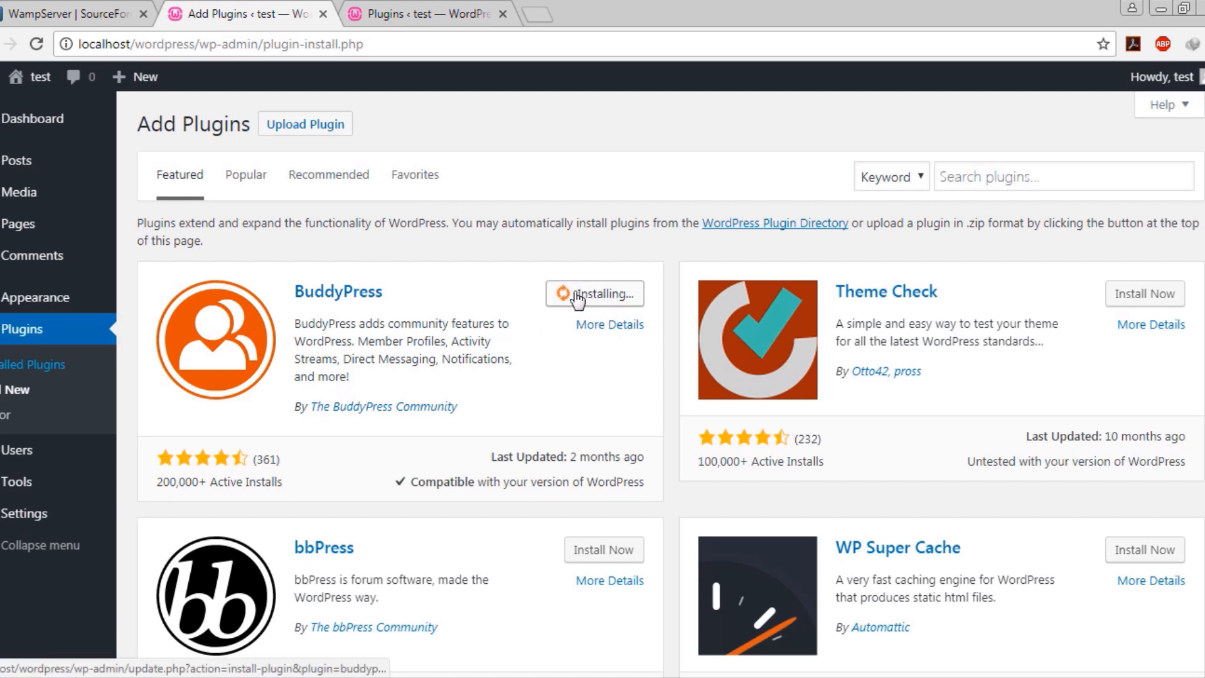
left_click(370, 7)
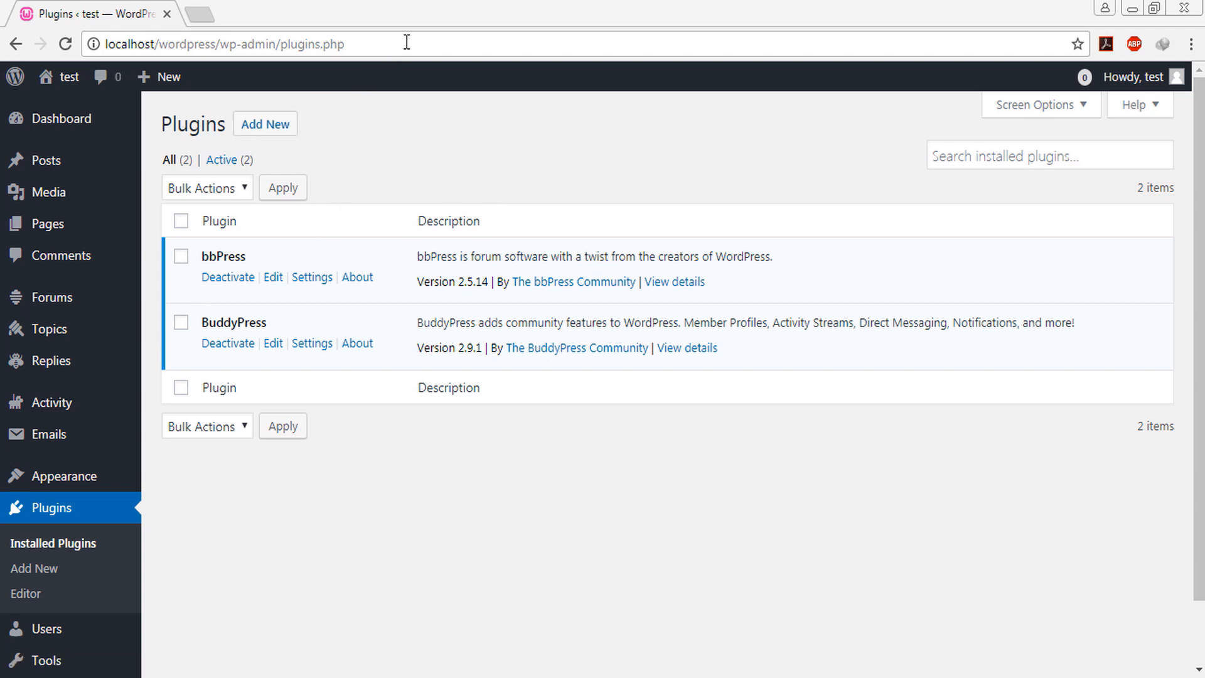
Open localhost/phpmyadmin/server_databases.php in a new browser tab
left_click(418, 158)
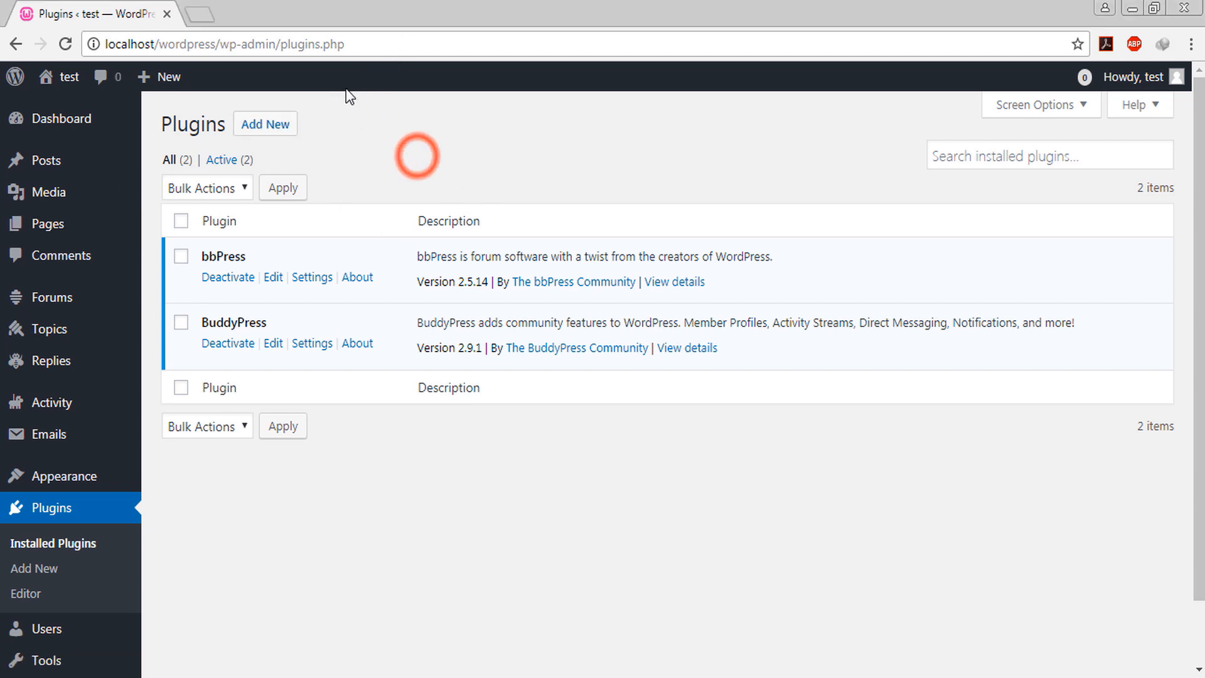
left_click(439, 52)
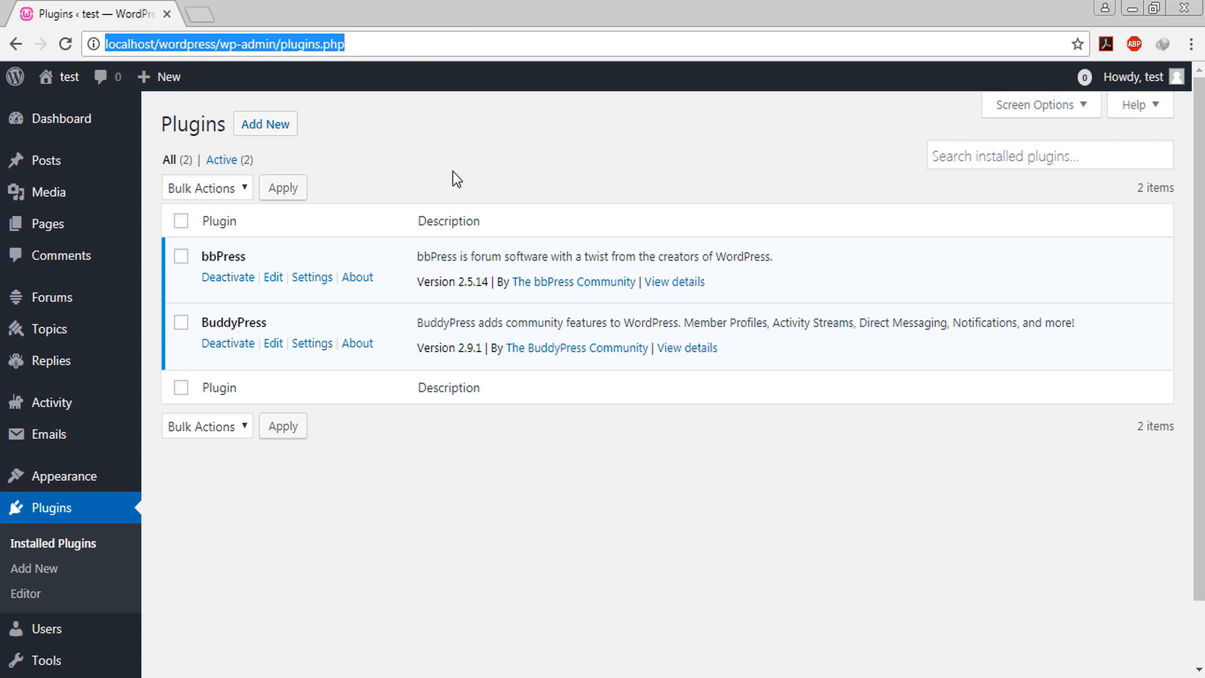
type("LOCAL")
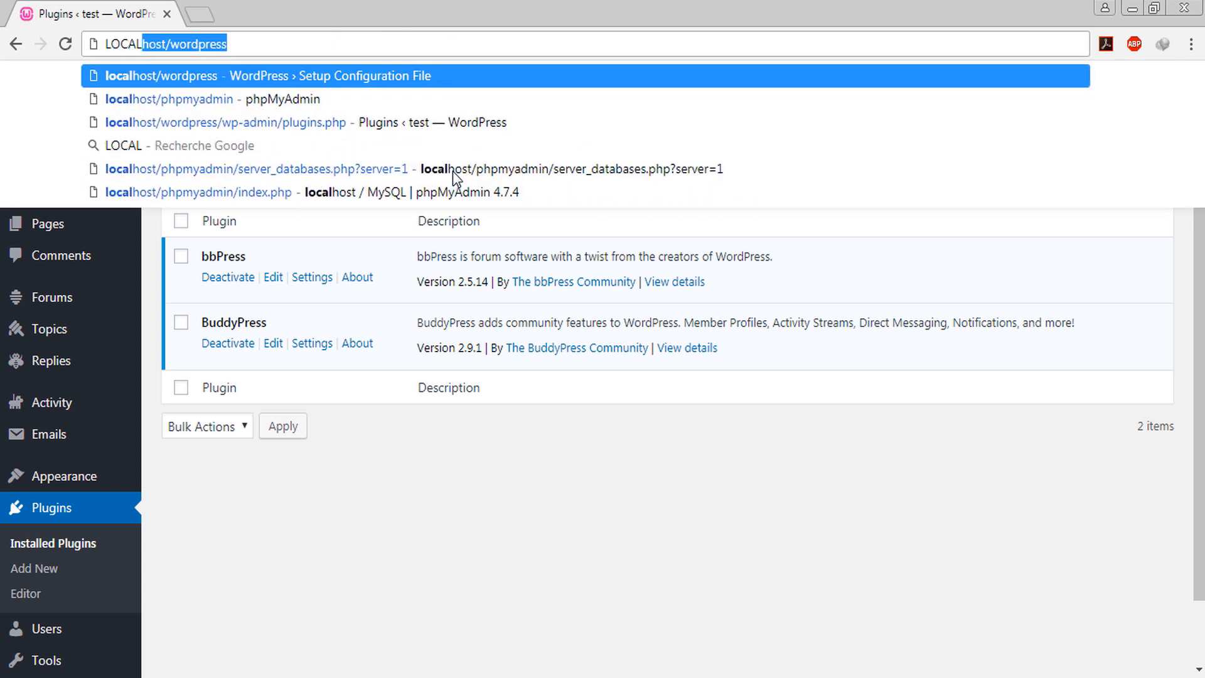
type(":")
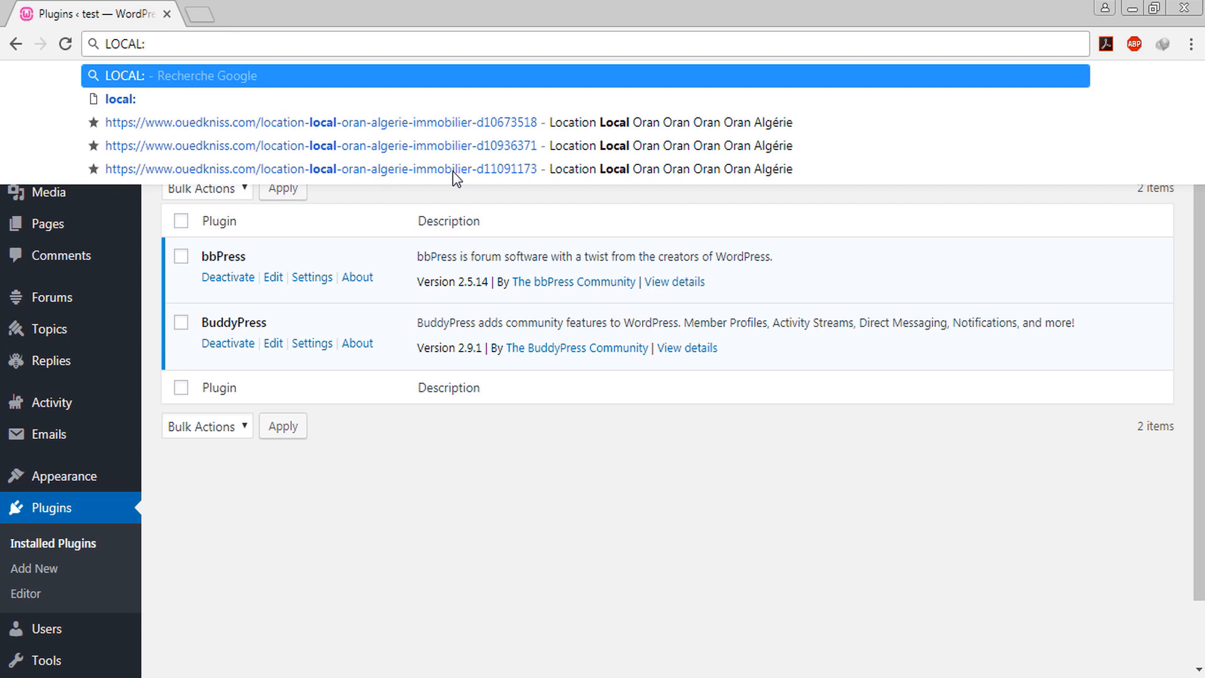
key("BackSpace")
type("HOST")
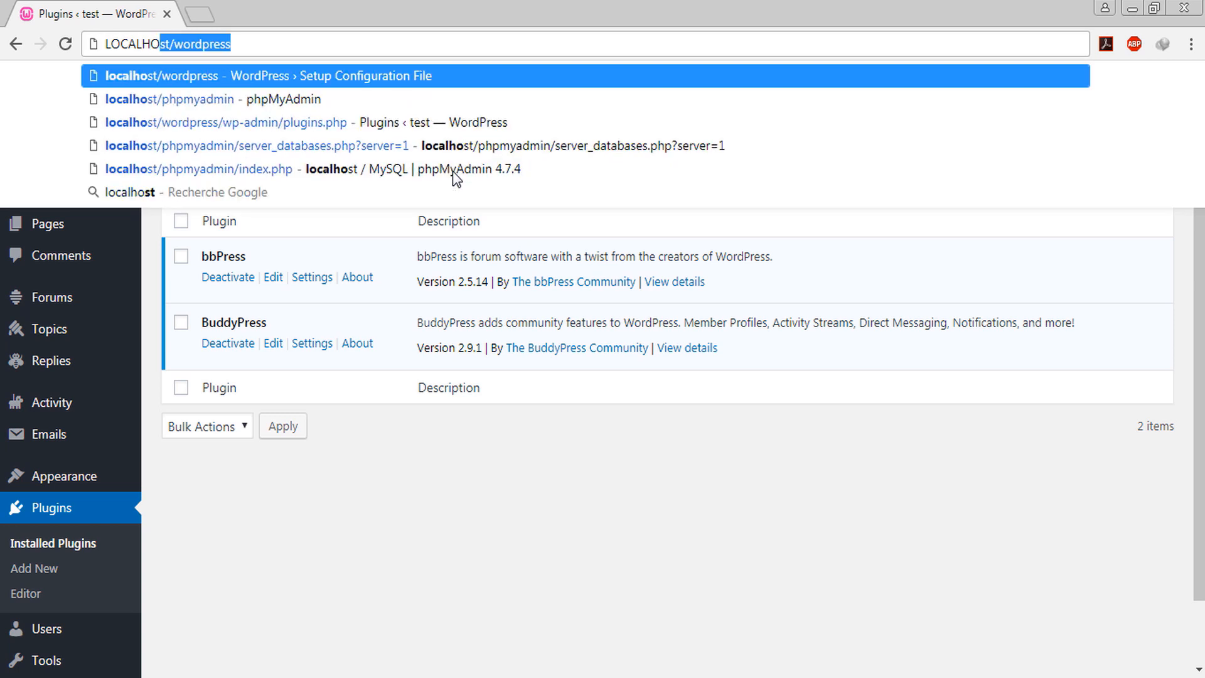
type("/")
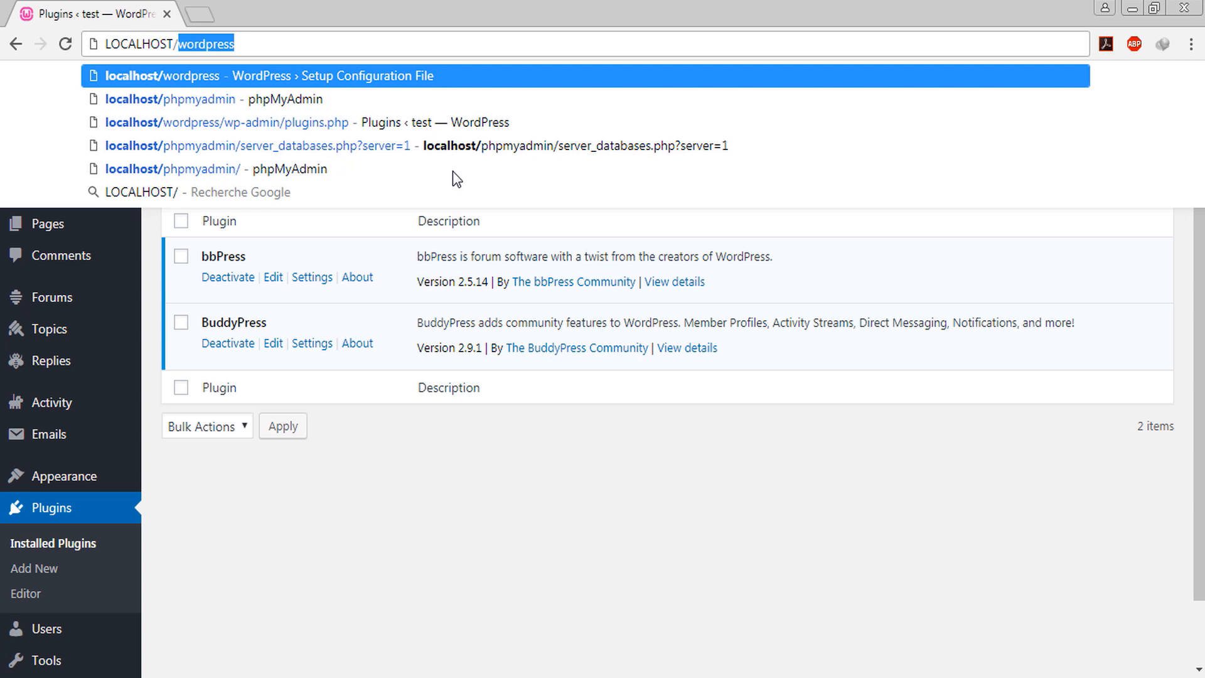
type("PH")
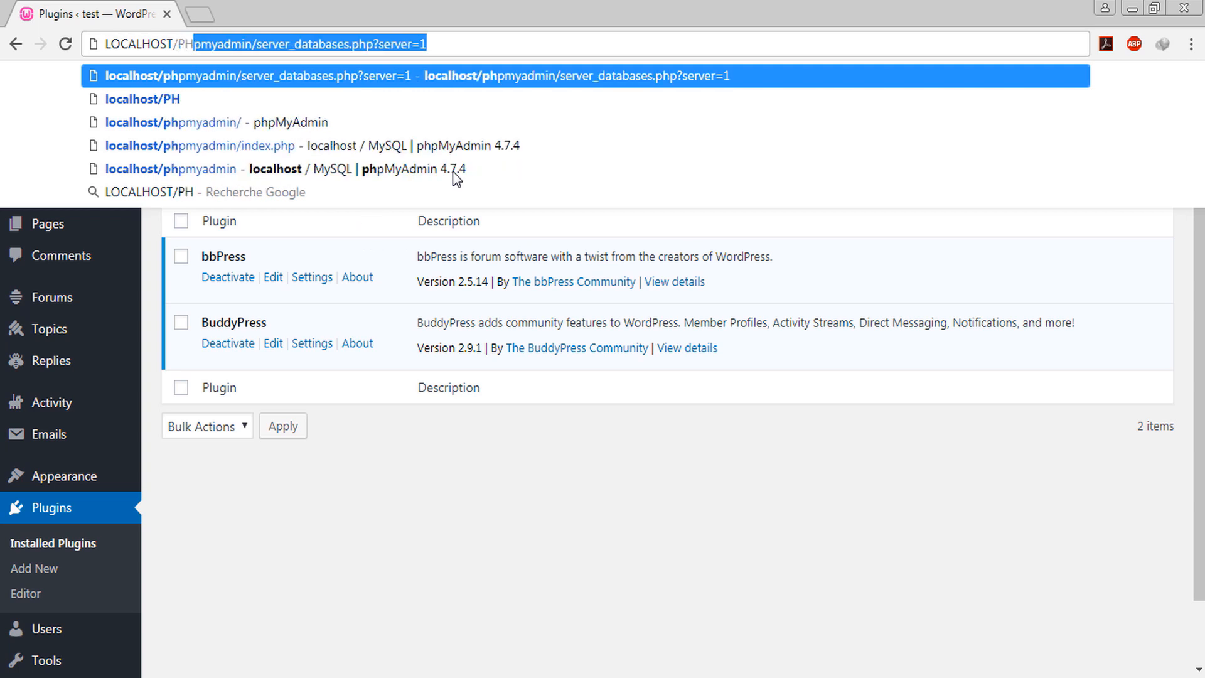
key("alt+Return")
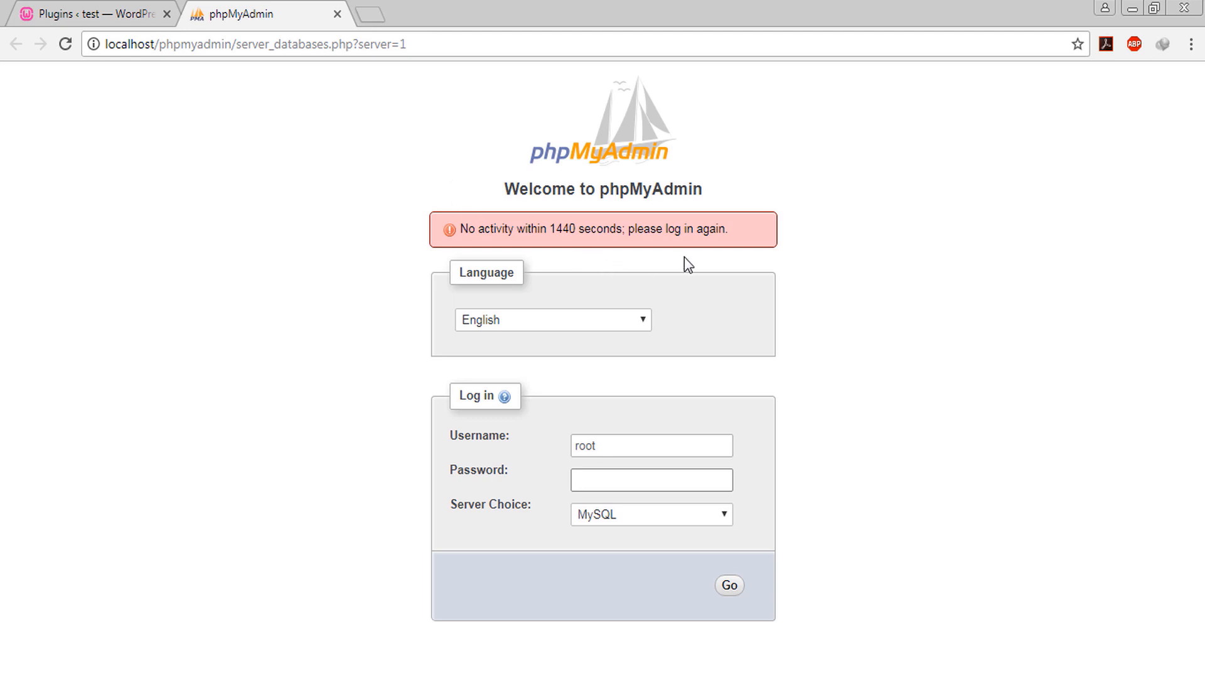
Log back into phpMyAdmin, create the database 'joomla', and open it
left_click(613, 479)
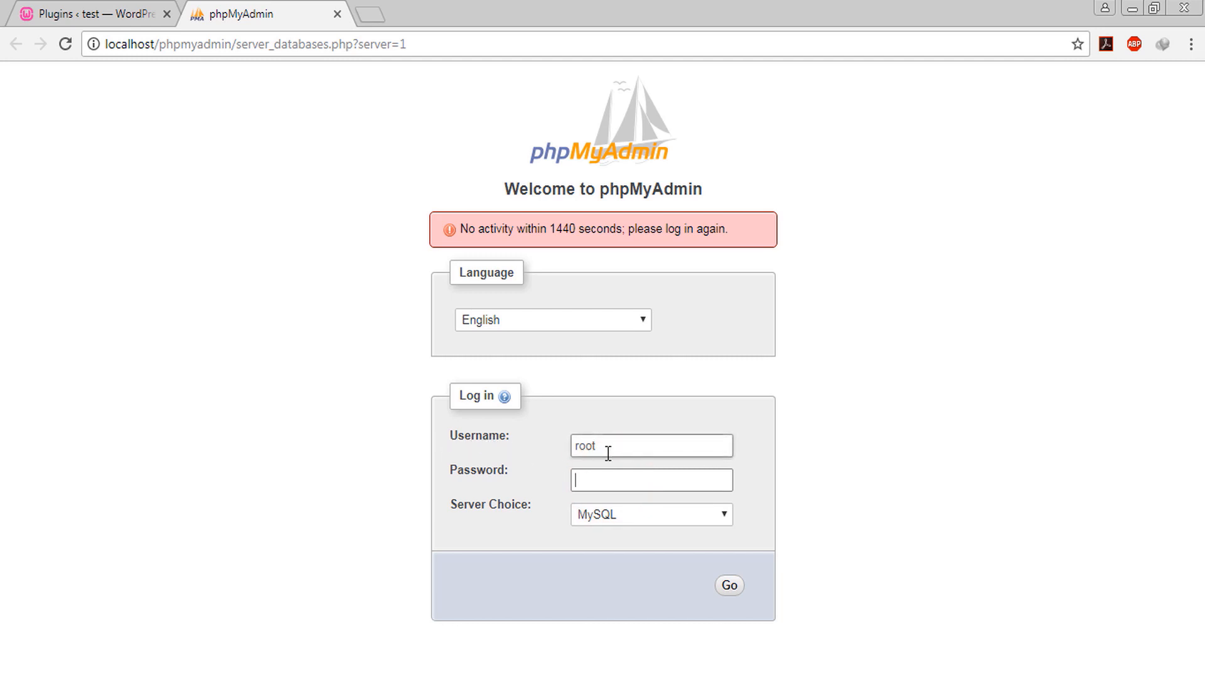
left_click(728, 583)
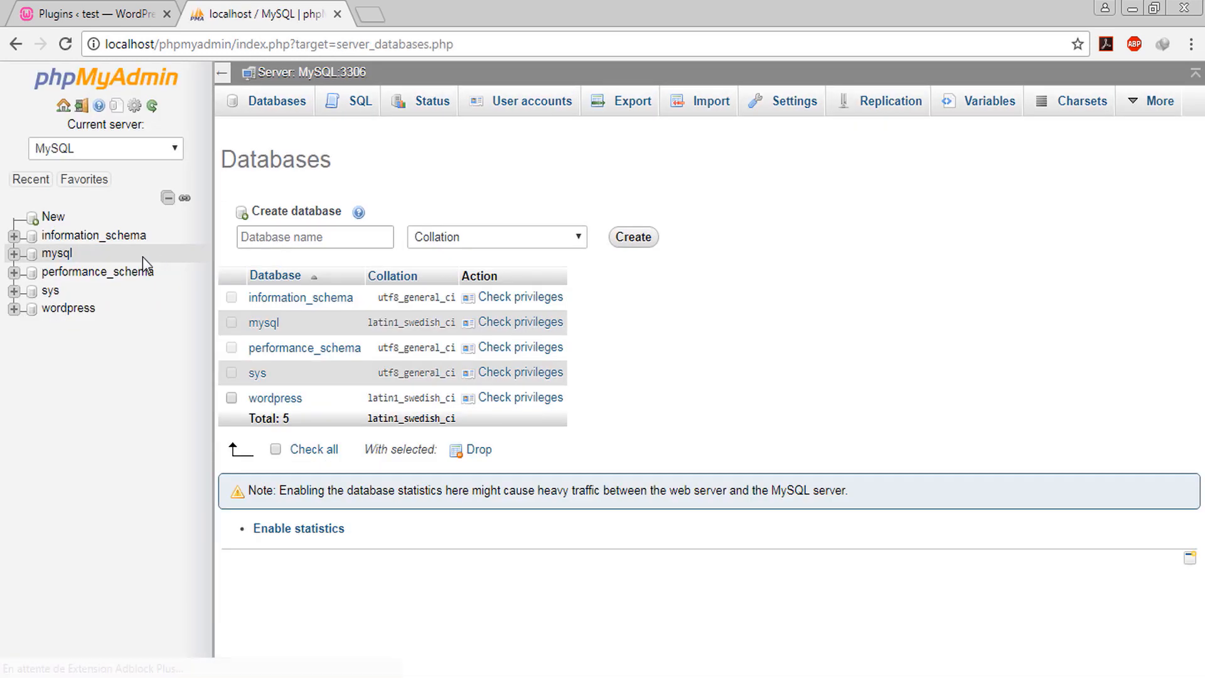
left_click(46, 216)
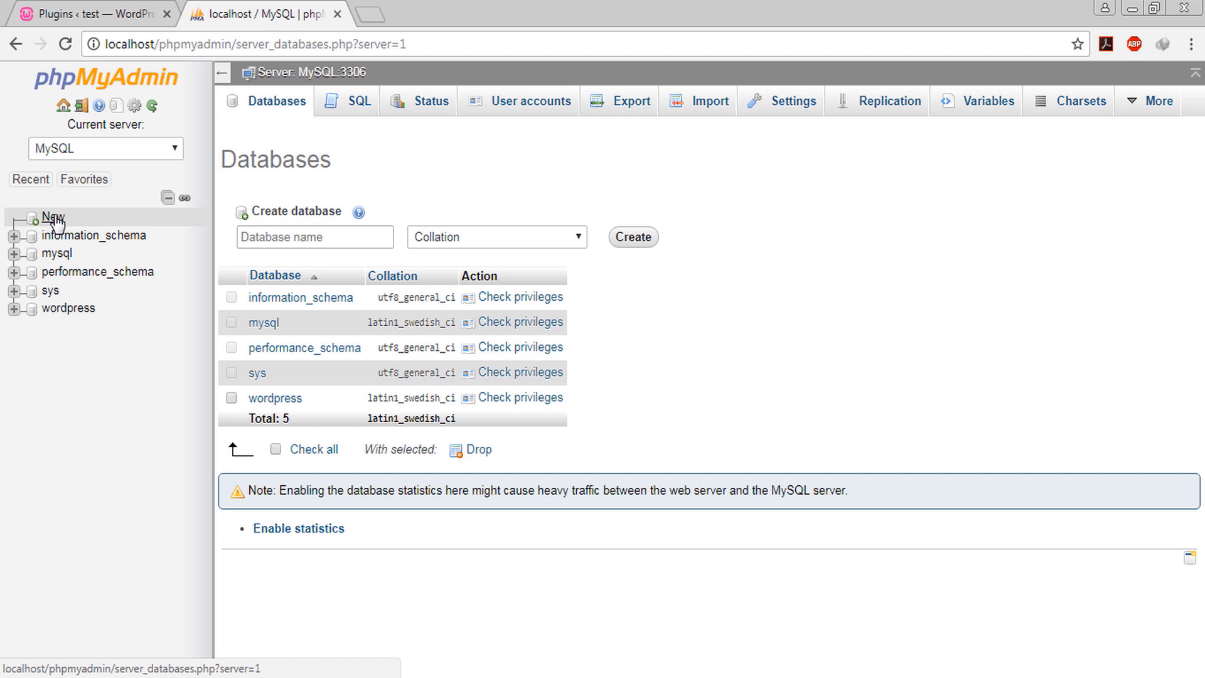
left_click(323, 237)
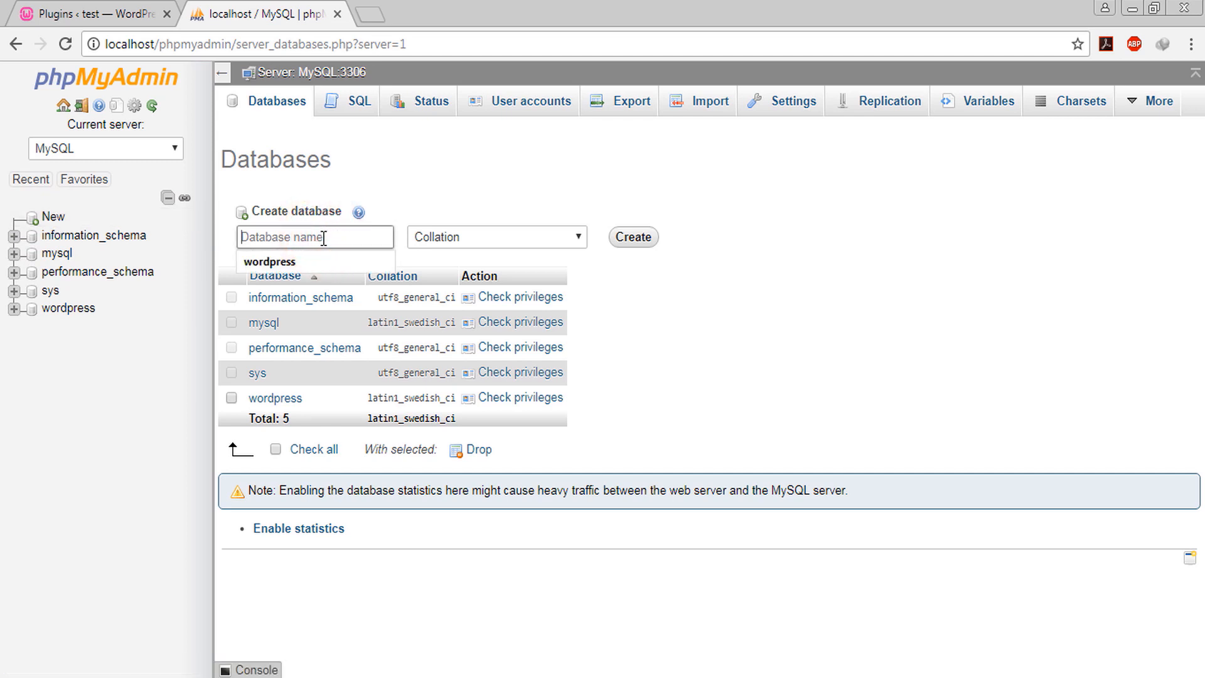
type("joomla")
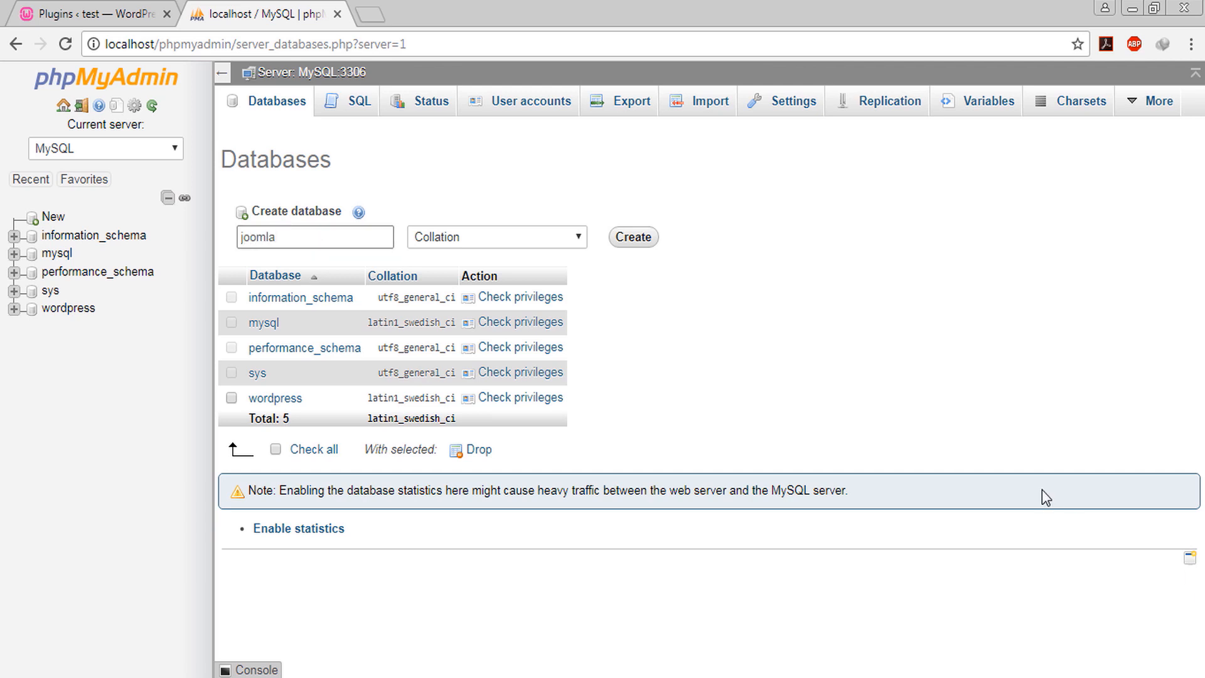
left_click(631, 237)
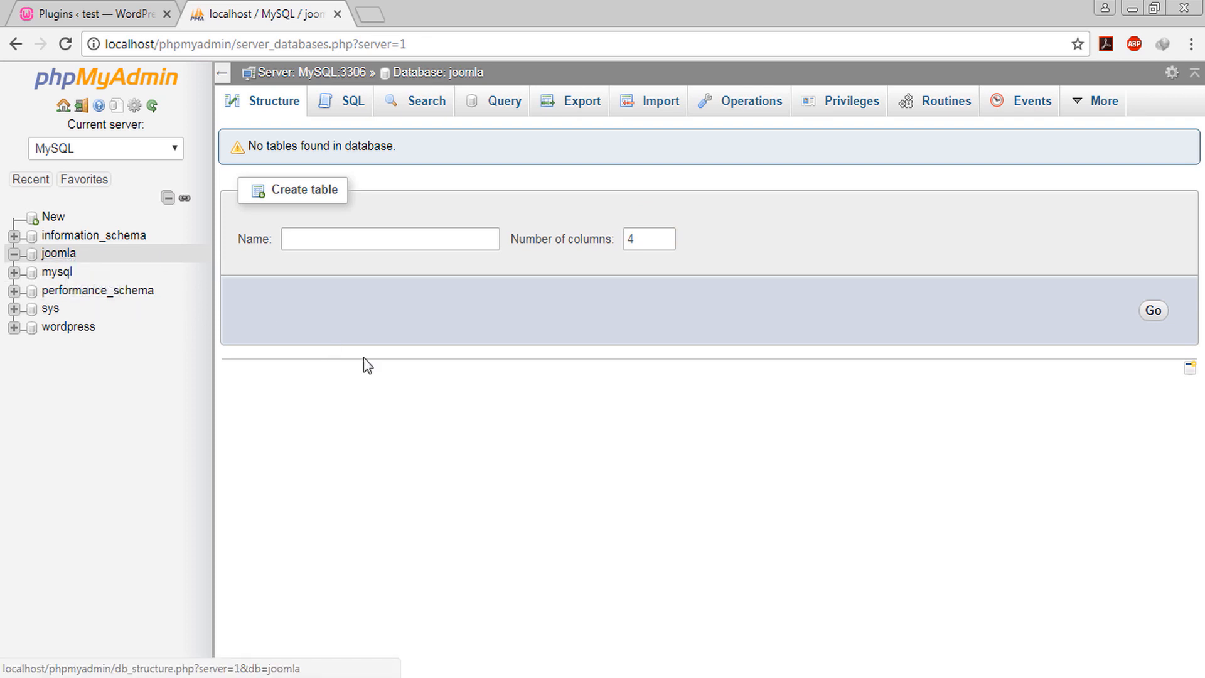
left_click(57, 253)
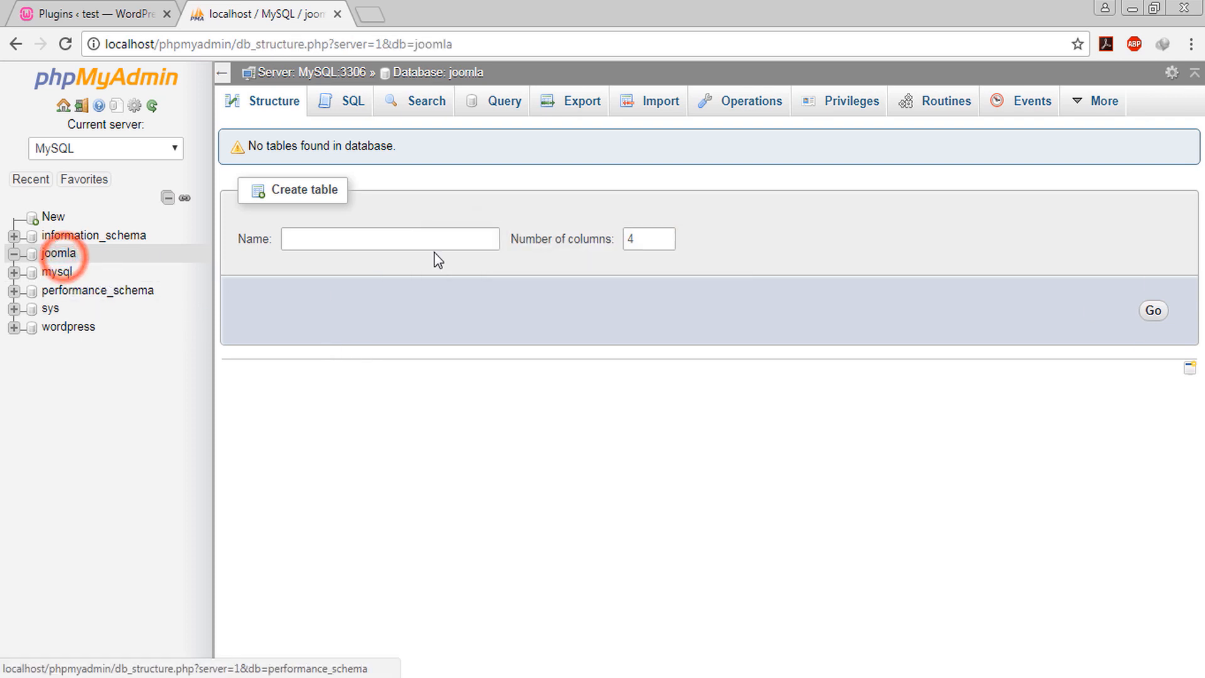
left_click(68, 328)
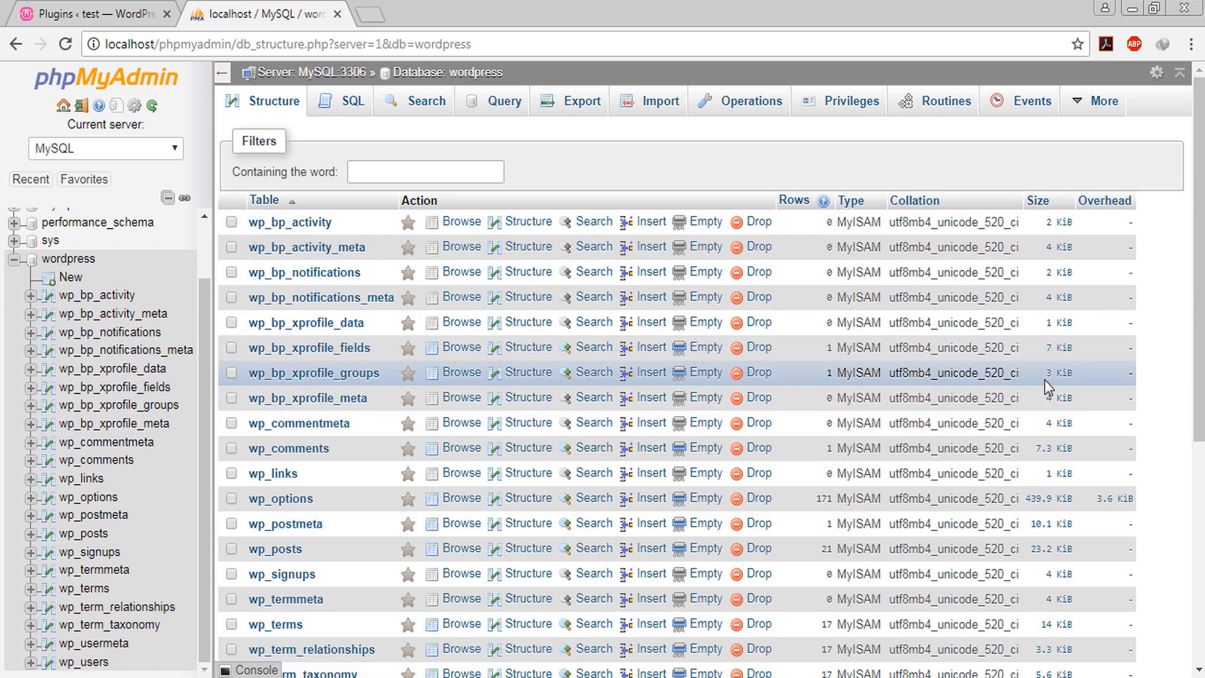
scroll(1172, 511, "down", 6)
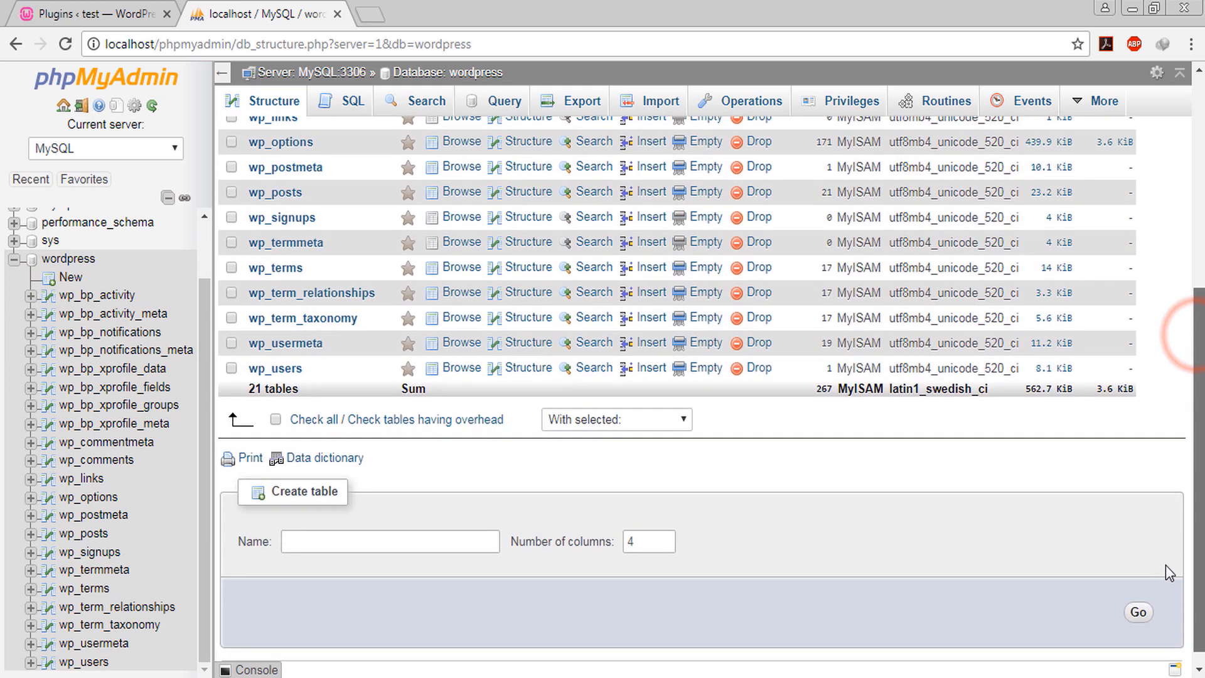
scroll(1168, 514, "up", 6)
scroll(1159, 431, "down", 3)
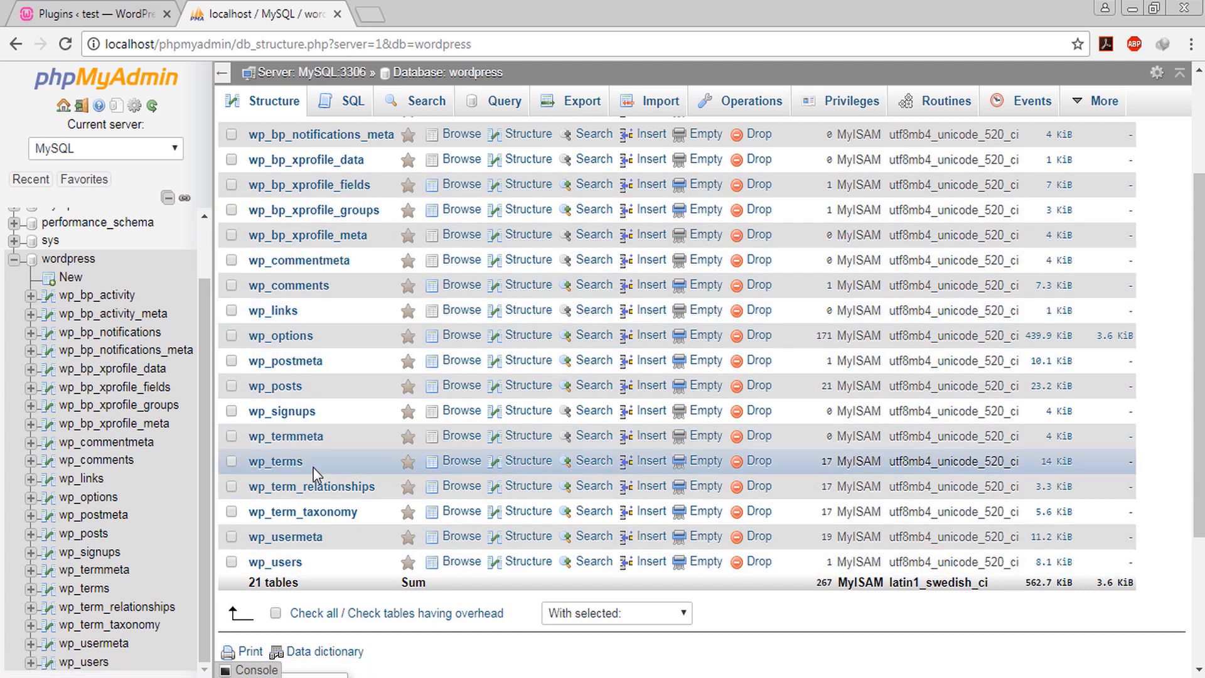
scroll(314, 467, "up", 3)
scroll(314, 455, "down", 6)
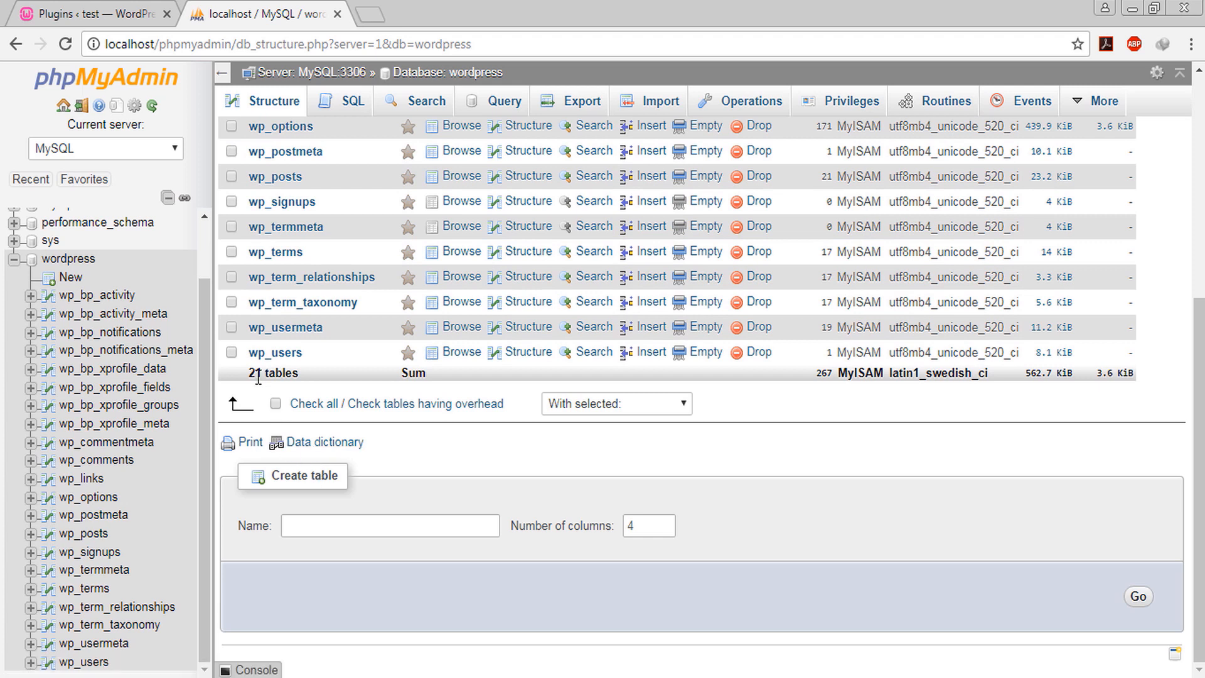
scroll(85, 245, "up", 2)
left_click(72, 253)
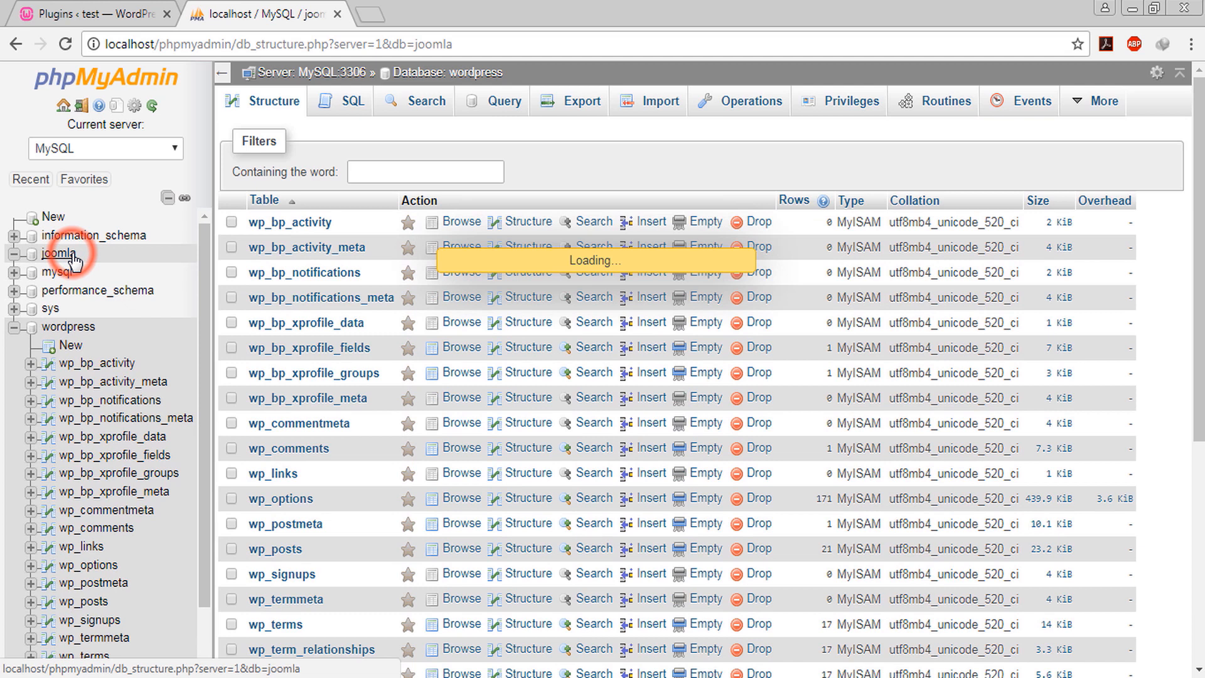
left_click(519, 416)
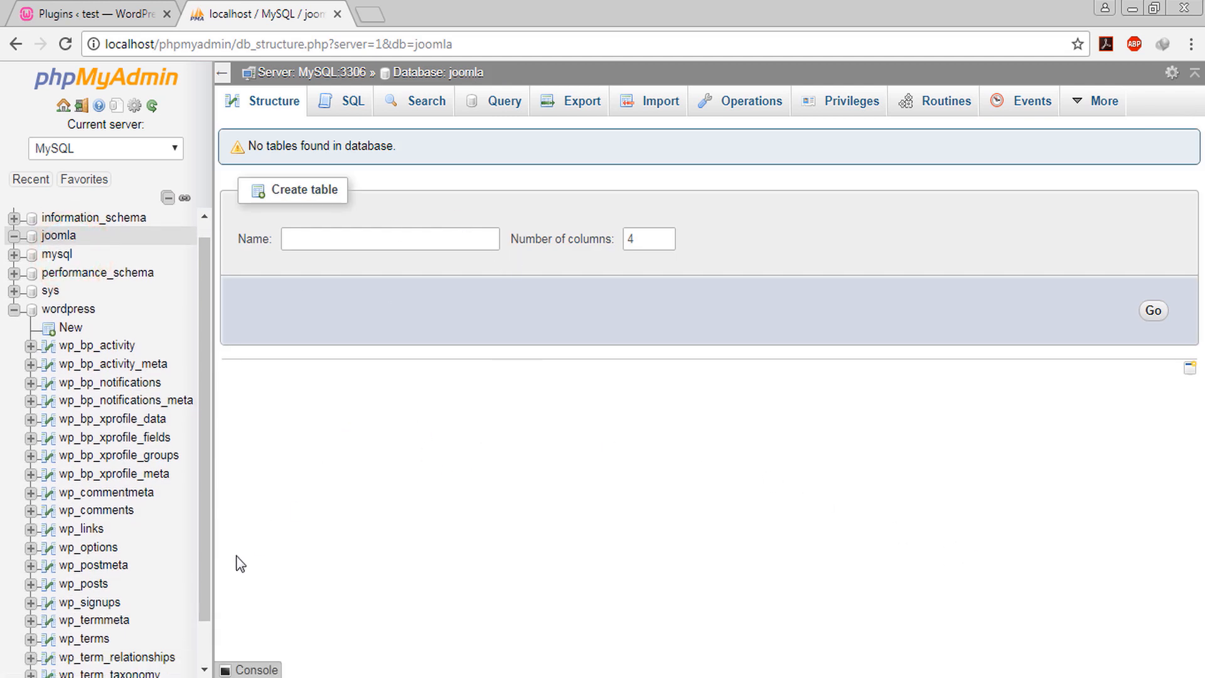
mouse_move(133, 677)
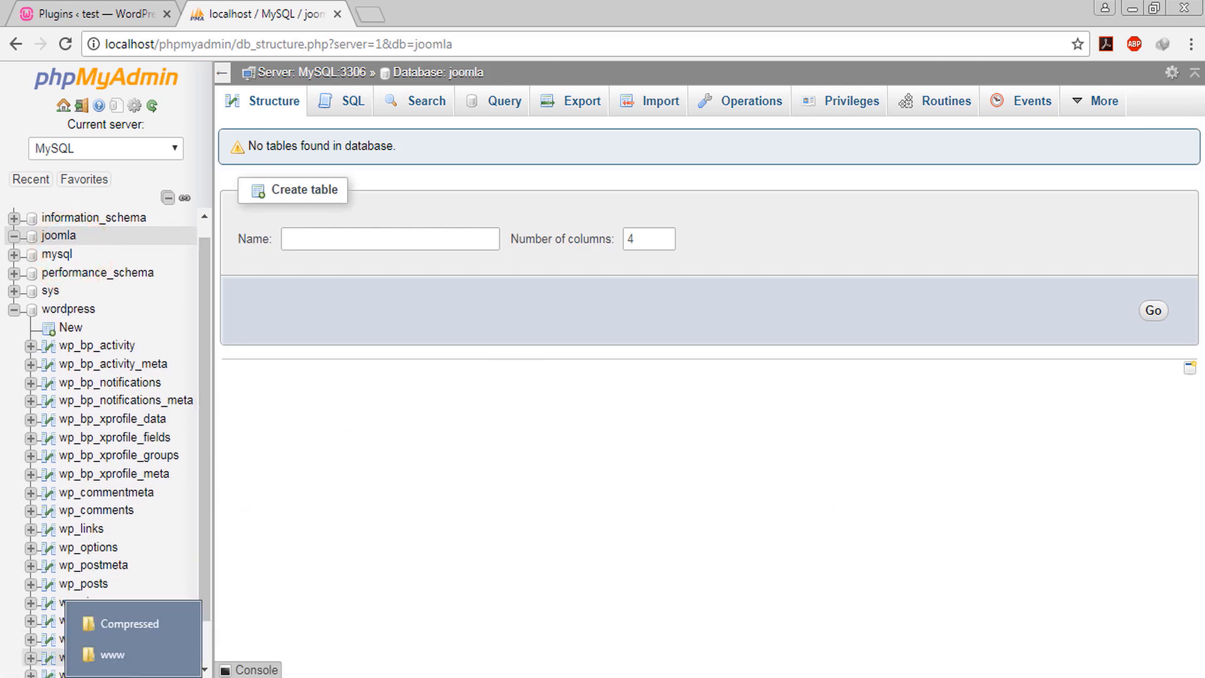
left_click(133, 628)
Copy Joomla_3.8.1-Stable-Full_Package.zip from the Compressed folder
left_click(249, 134)
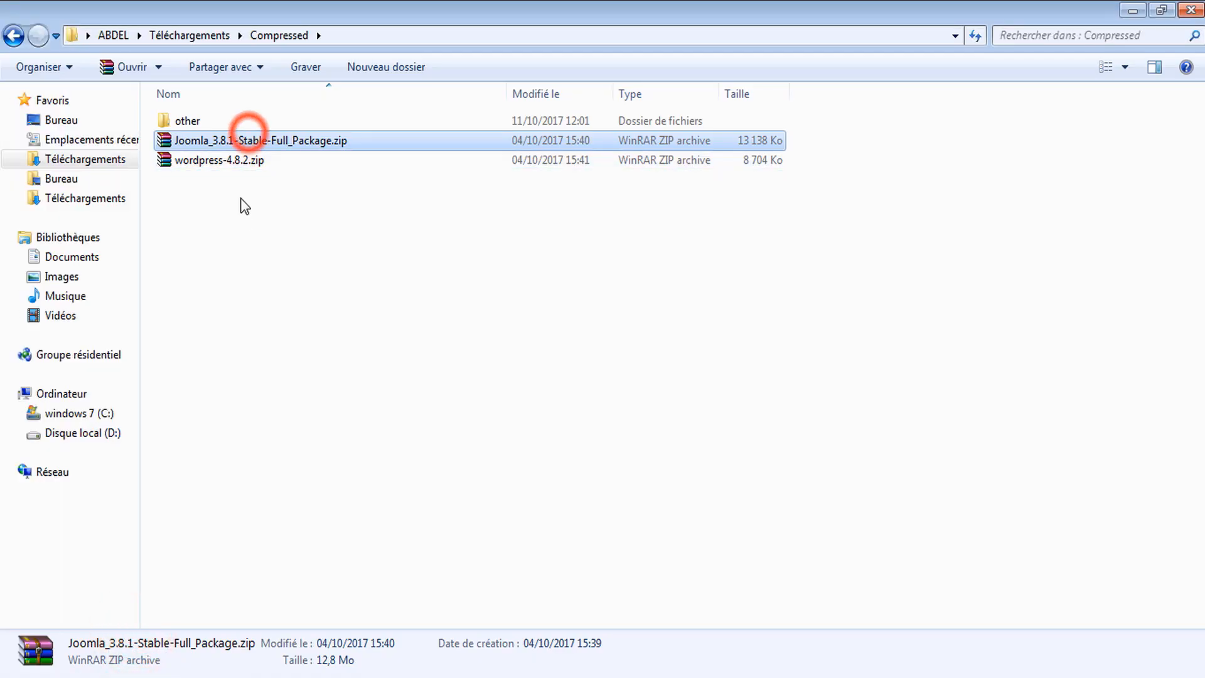
left_click(244, 226)
left_click(306, 140)
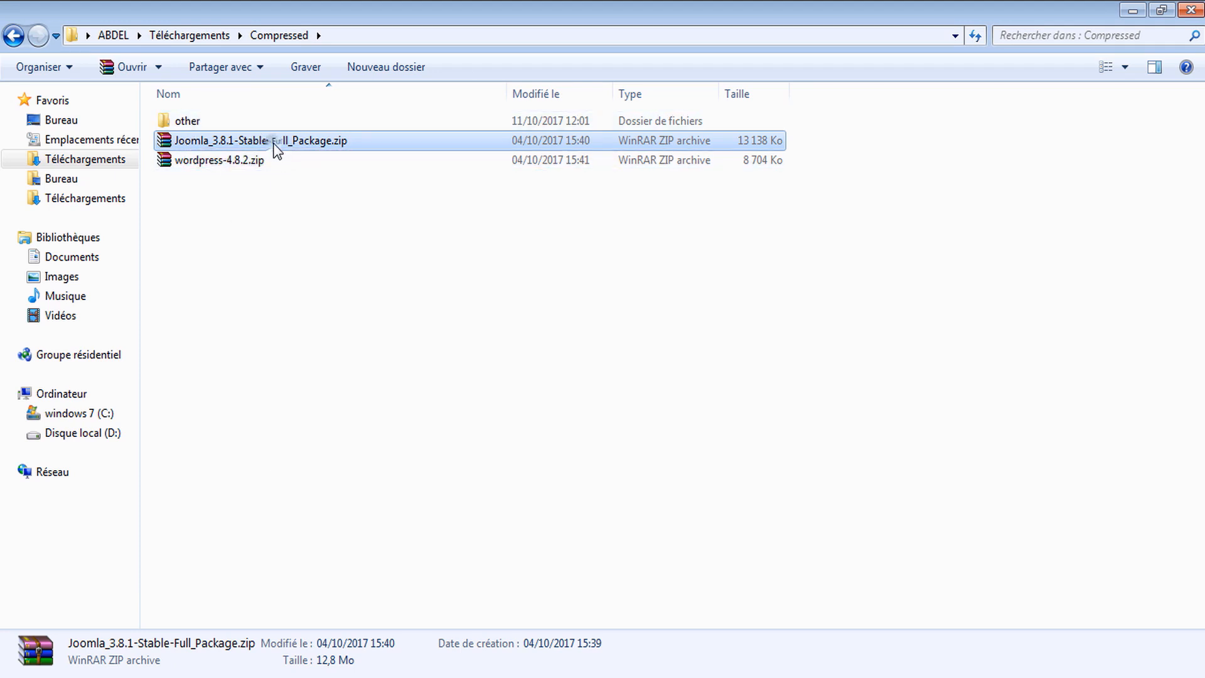
right_click(274, 145)
left_click(352, 360)
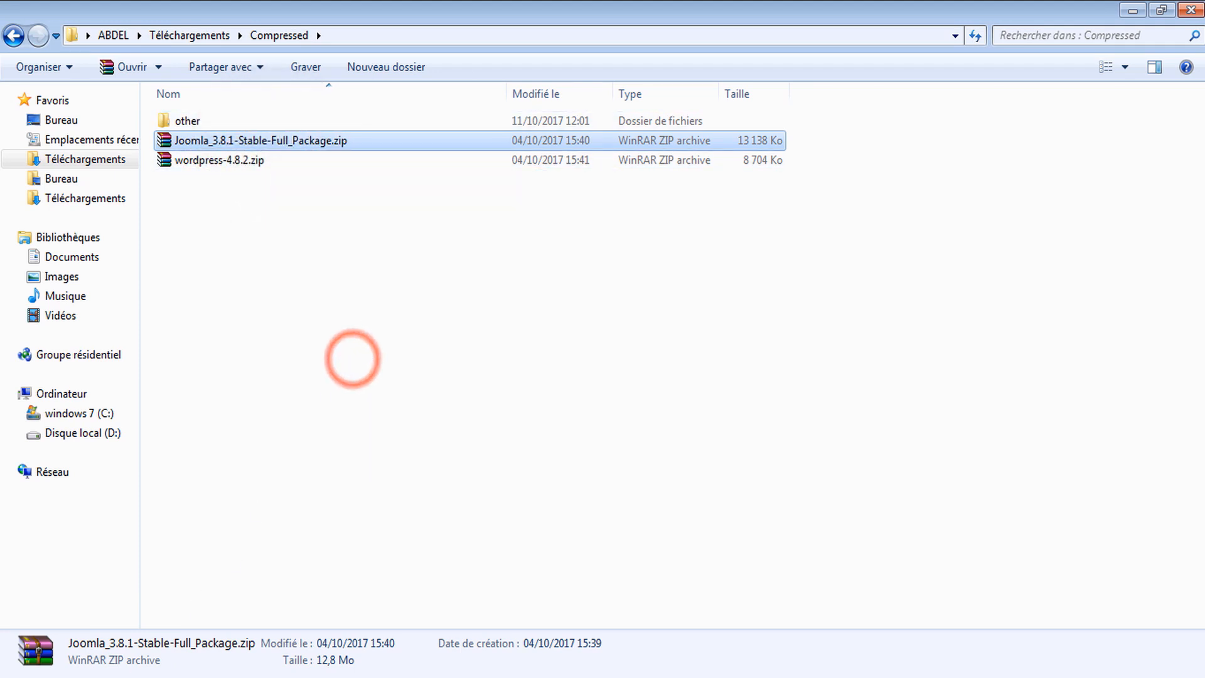
Switch to the C:\wamp64\www folder window
left_click(116, 650)
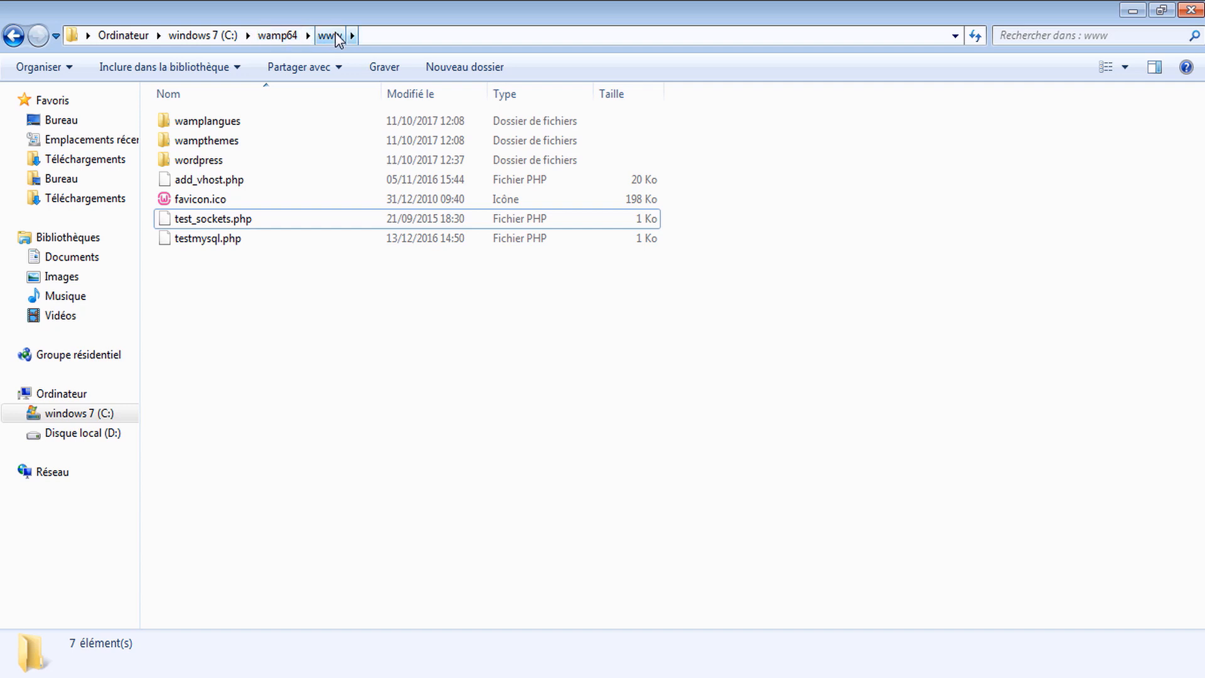
left_click(291, 327)
left_click_drag(420, 321, 323, 359)
right_click(241, 312)
left_click(193, 323)
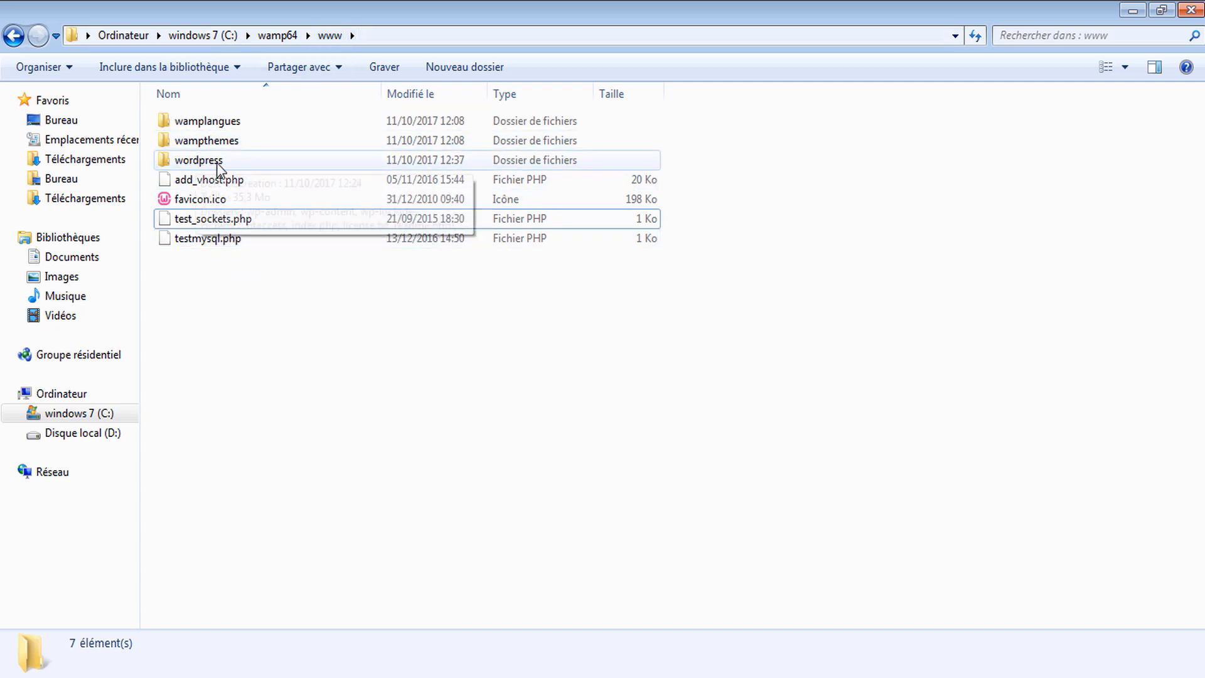
Make a new 'joomla' folder in www and paste the Joomla zip inside it
right_click(215, 310)
right_click(214, 310)
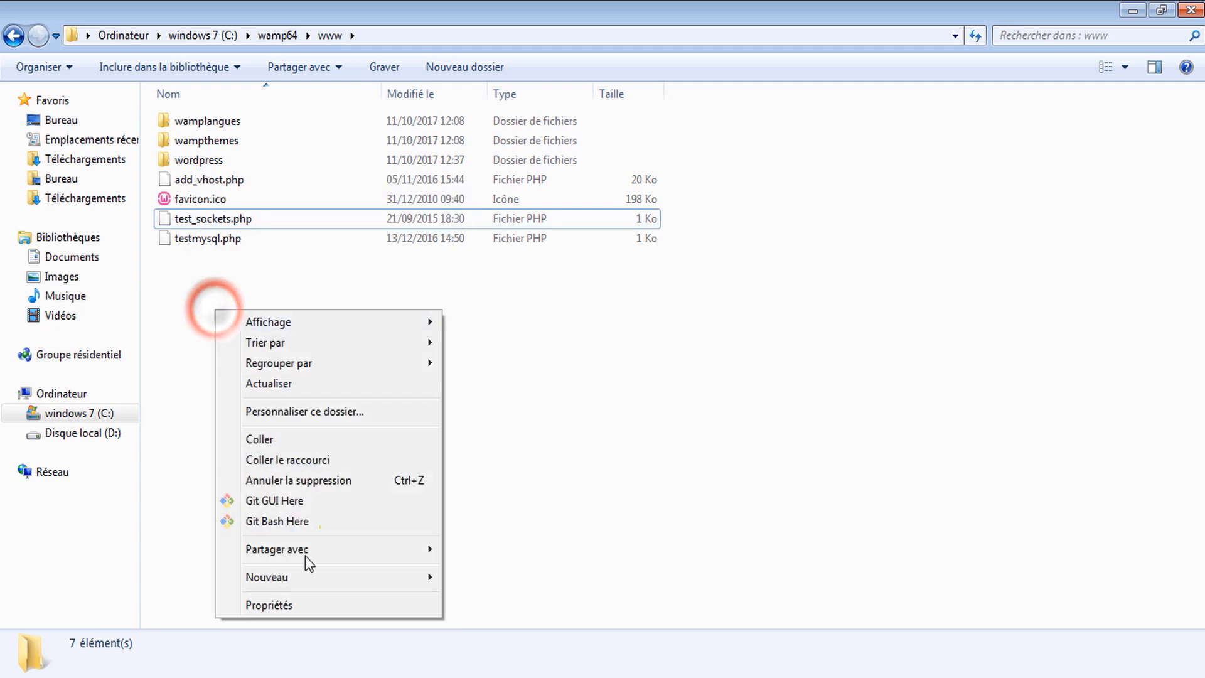
left_click(317, 577)
left_click(556, 324)
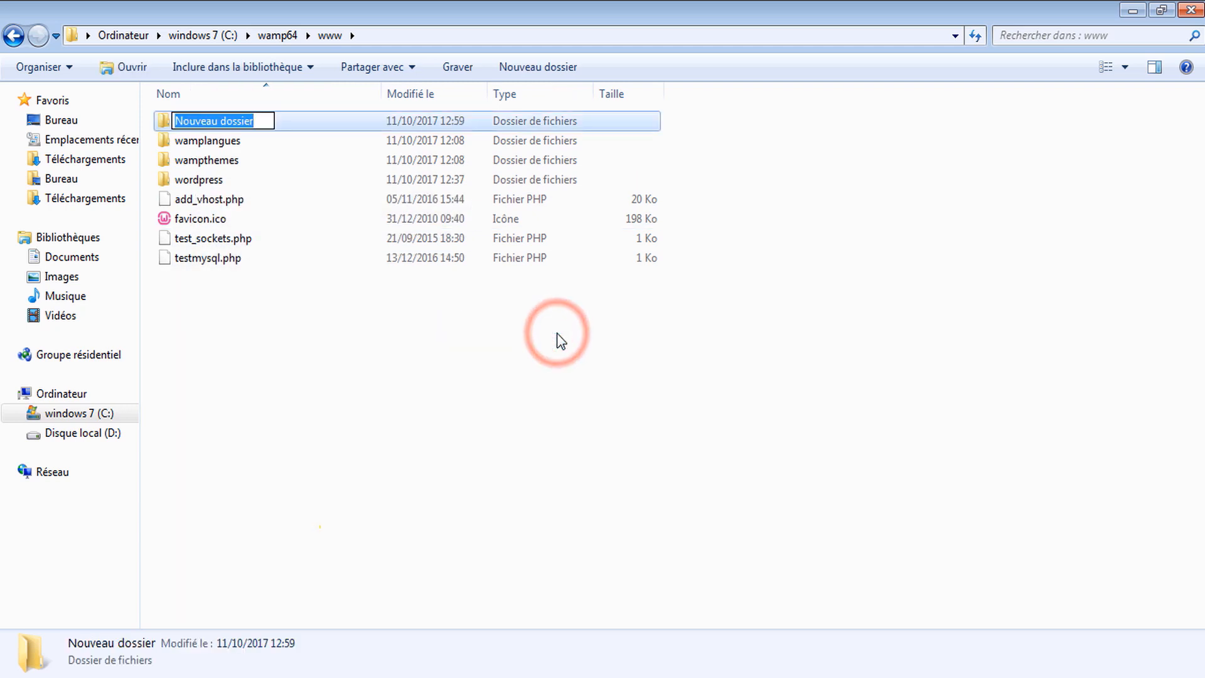
type("j")
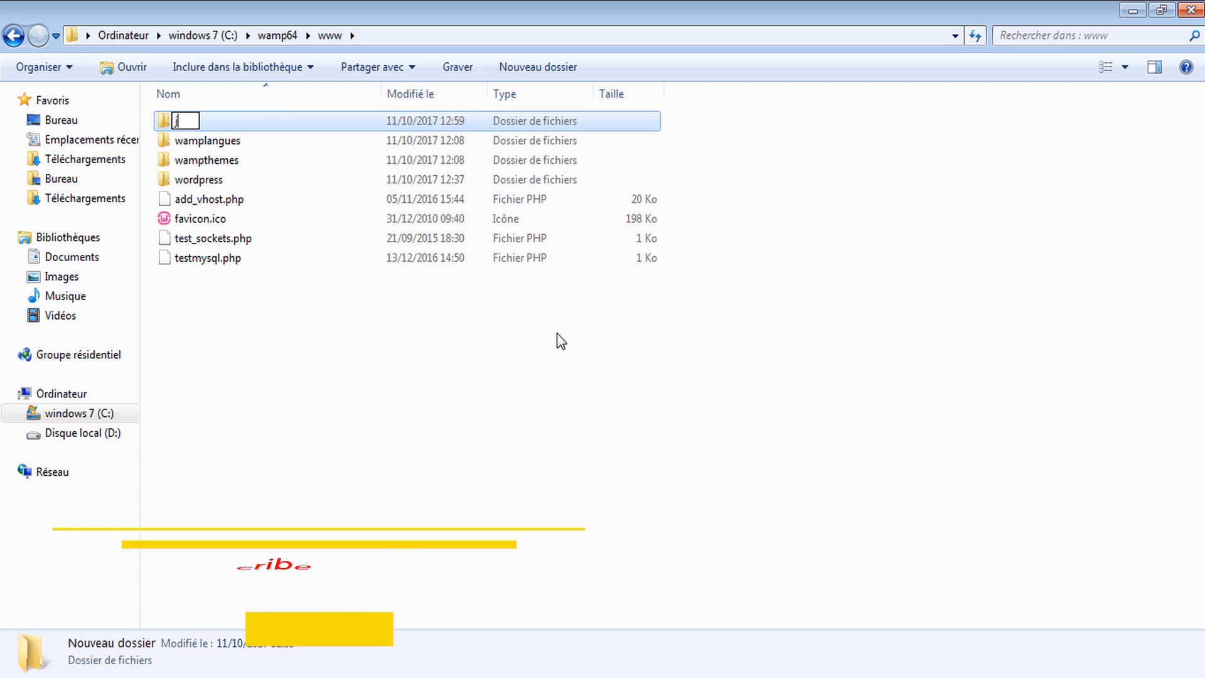
type("oomla")
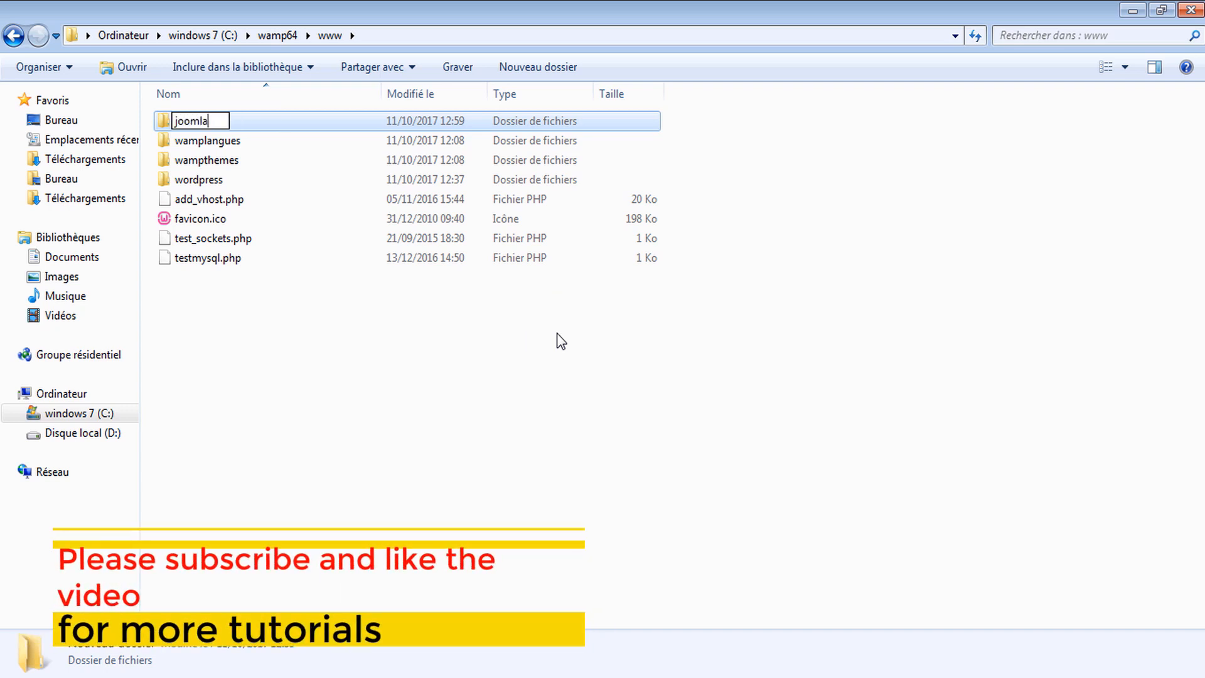
key("Return")
key("Return")
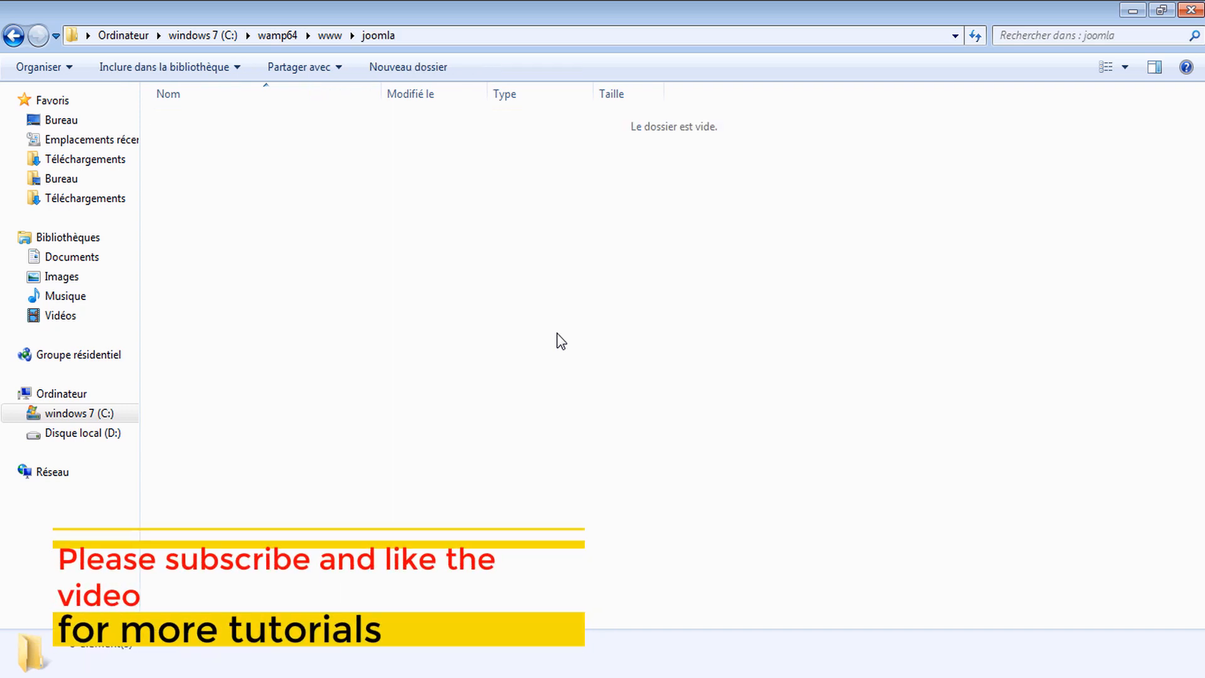
right_click(561, 343)
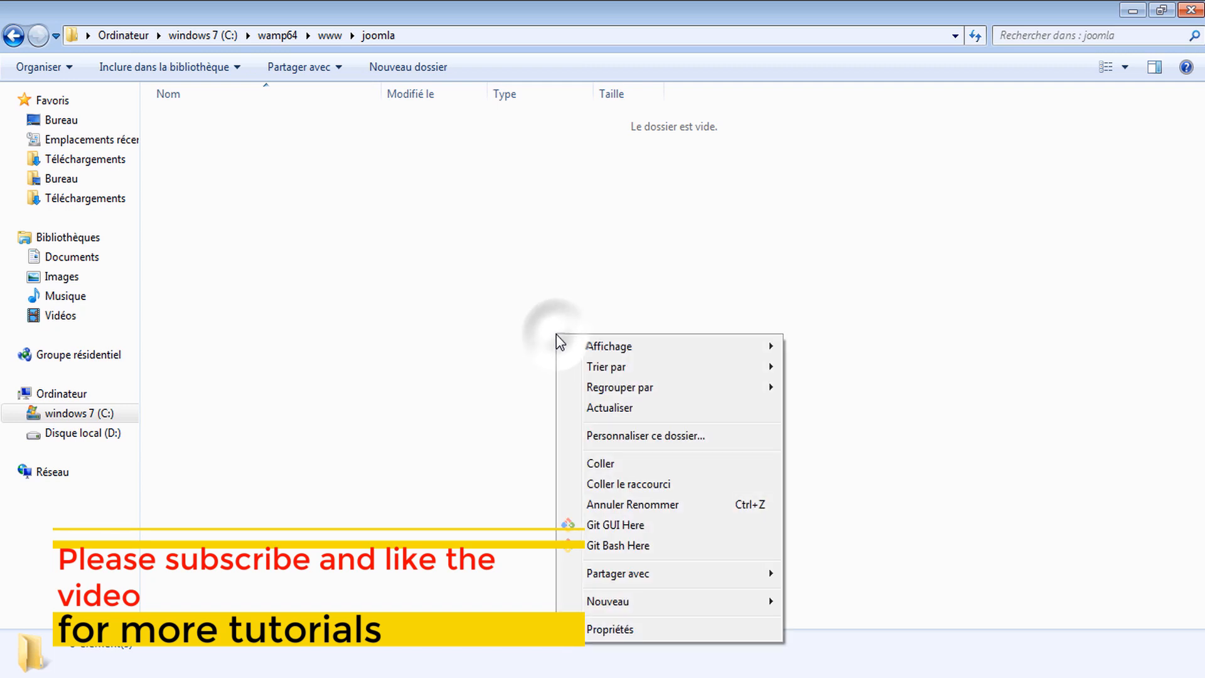
left_click(629, 465)
Extract Joomla_3.8.1-Stable-Full_Package.zip here using WinRAR's Extract Here
right_click(251, 129)
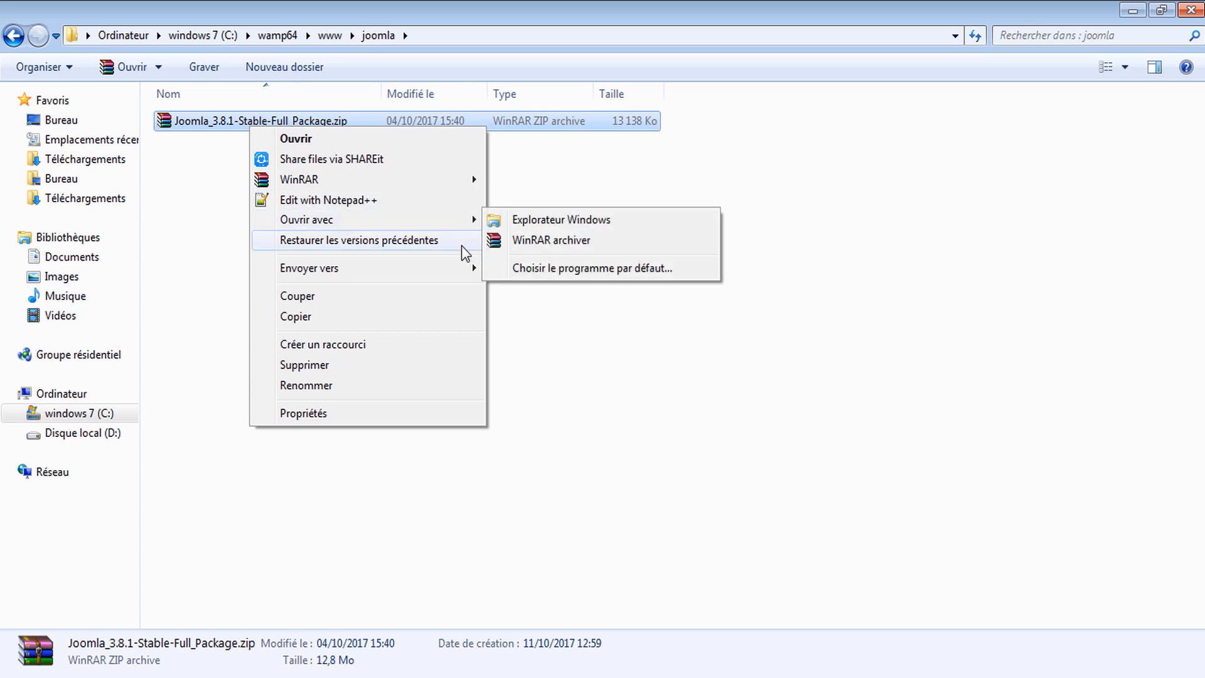
left_click(444, 182)
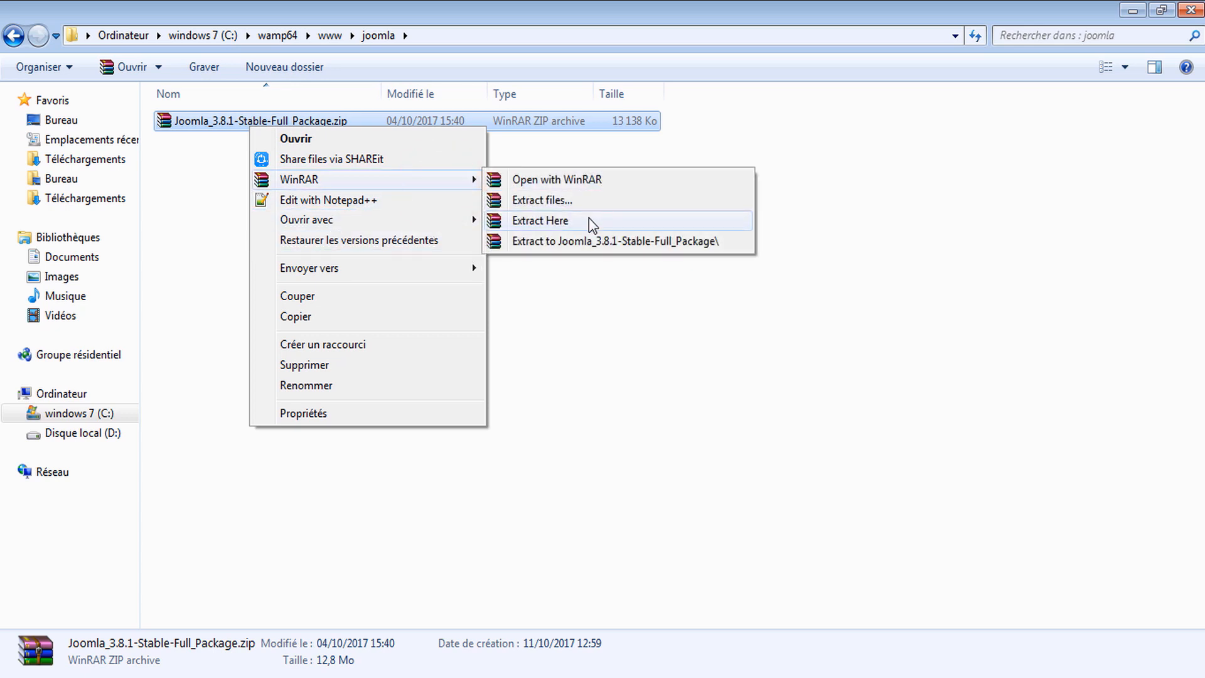
left_click(568, 221)
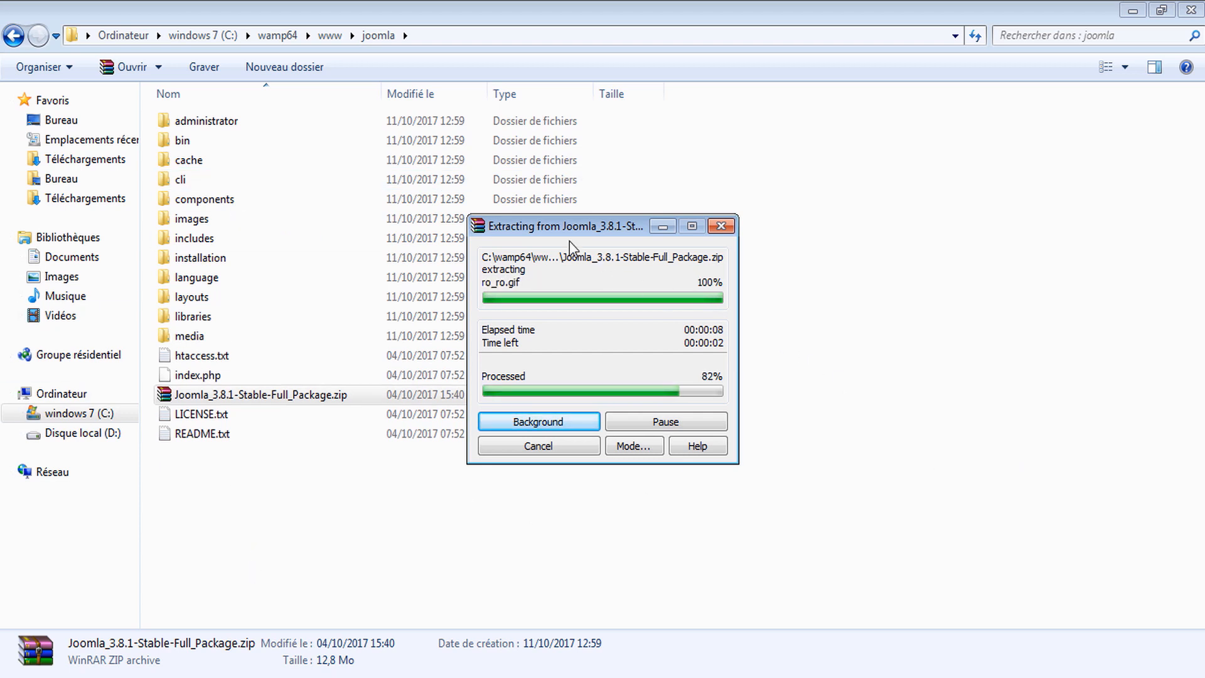
left_click_drag(582, 221, 742, 157)
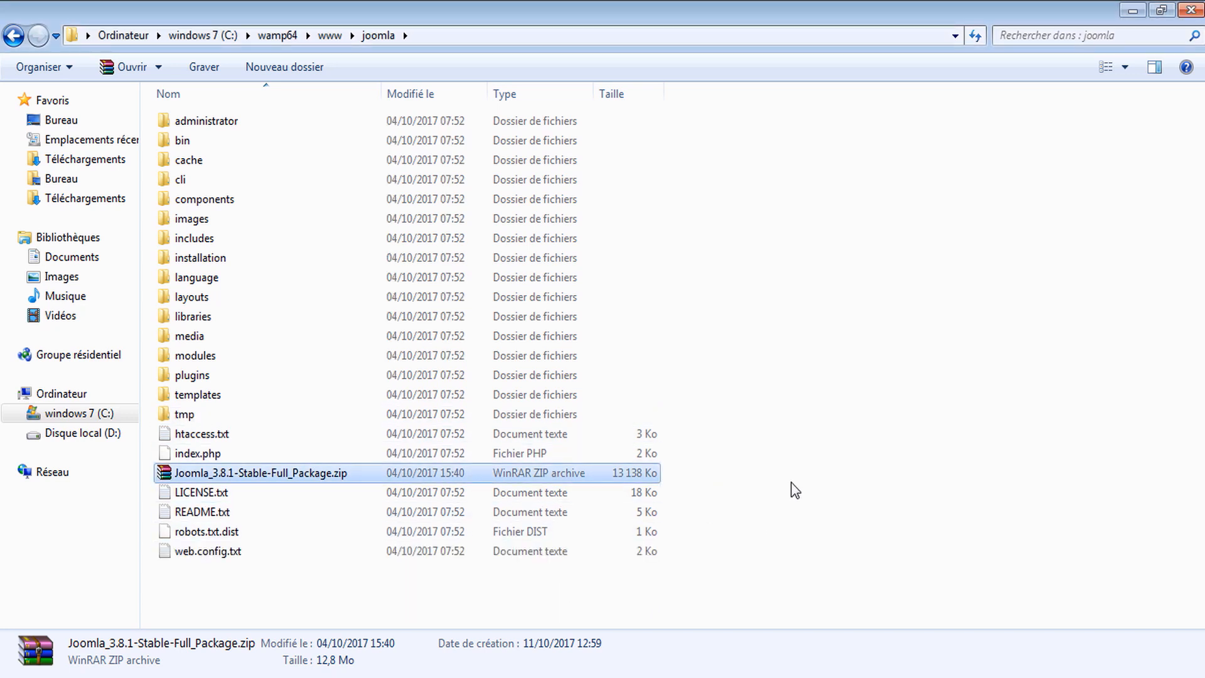
Delete the Joomla zip archive once extraction has finished
key("Delete")
key("Return")
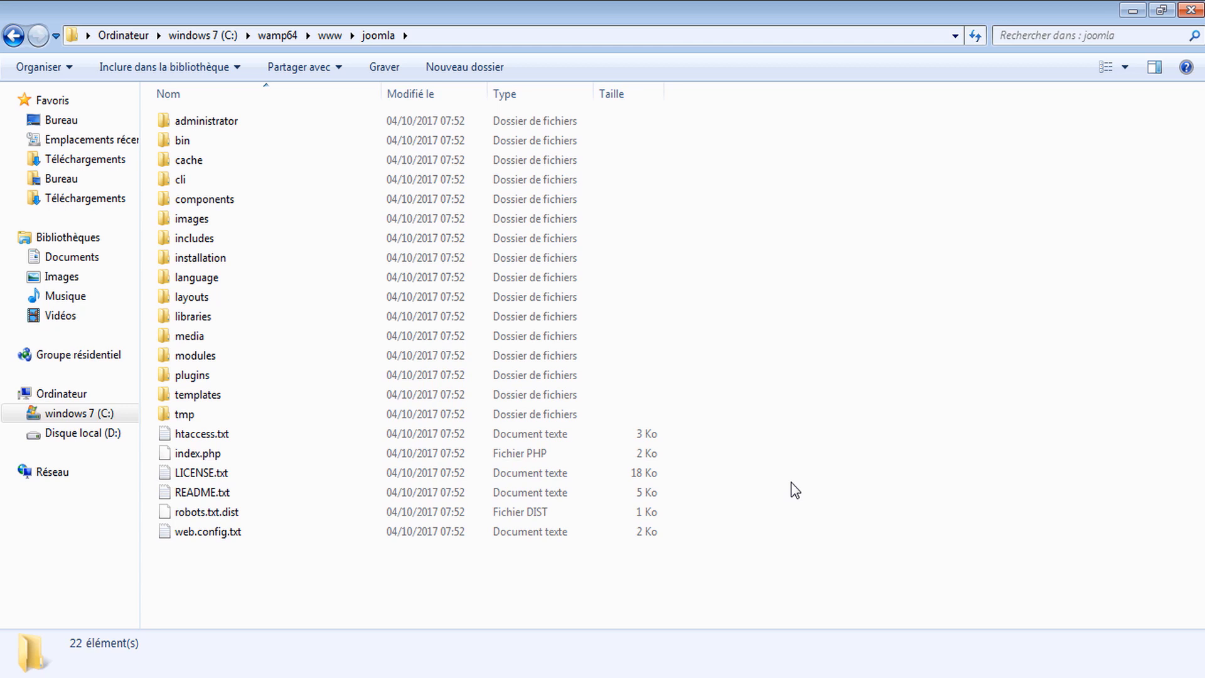
left_click(792, 482)
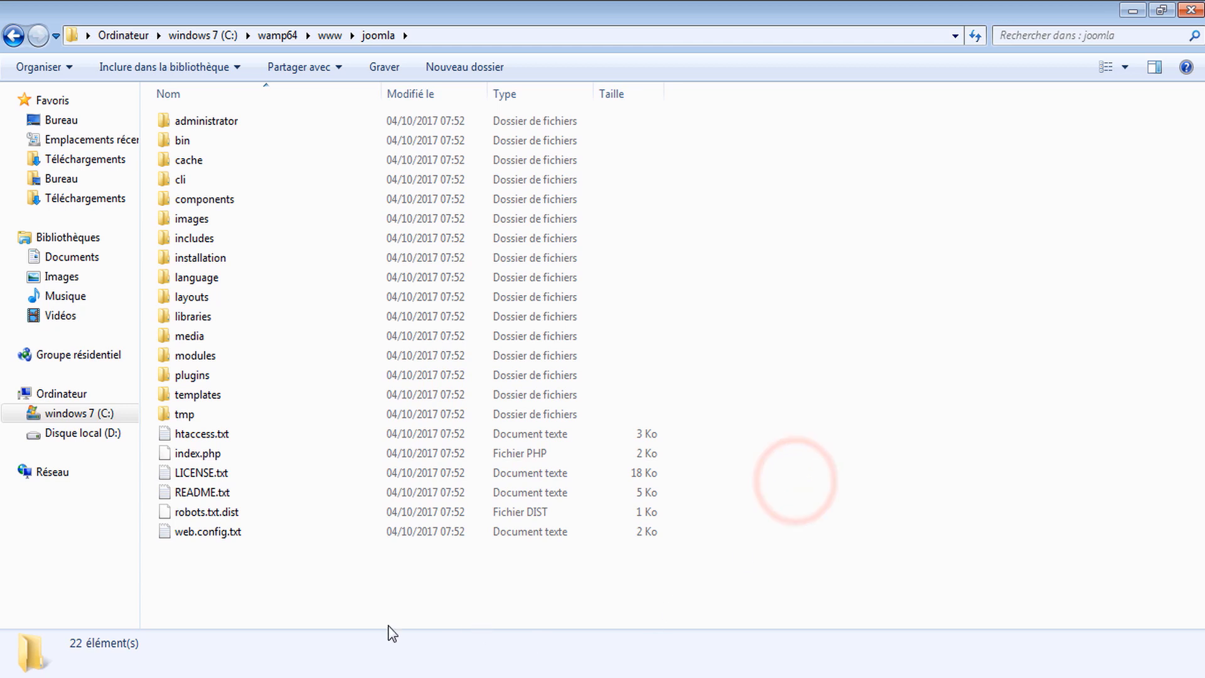
Load localhost/joomla in a new Chrome tab to start the Joomla installer
left_click(339, 653)
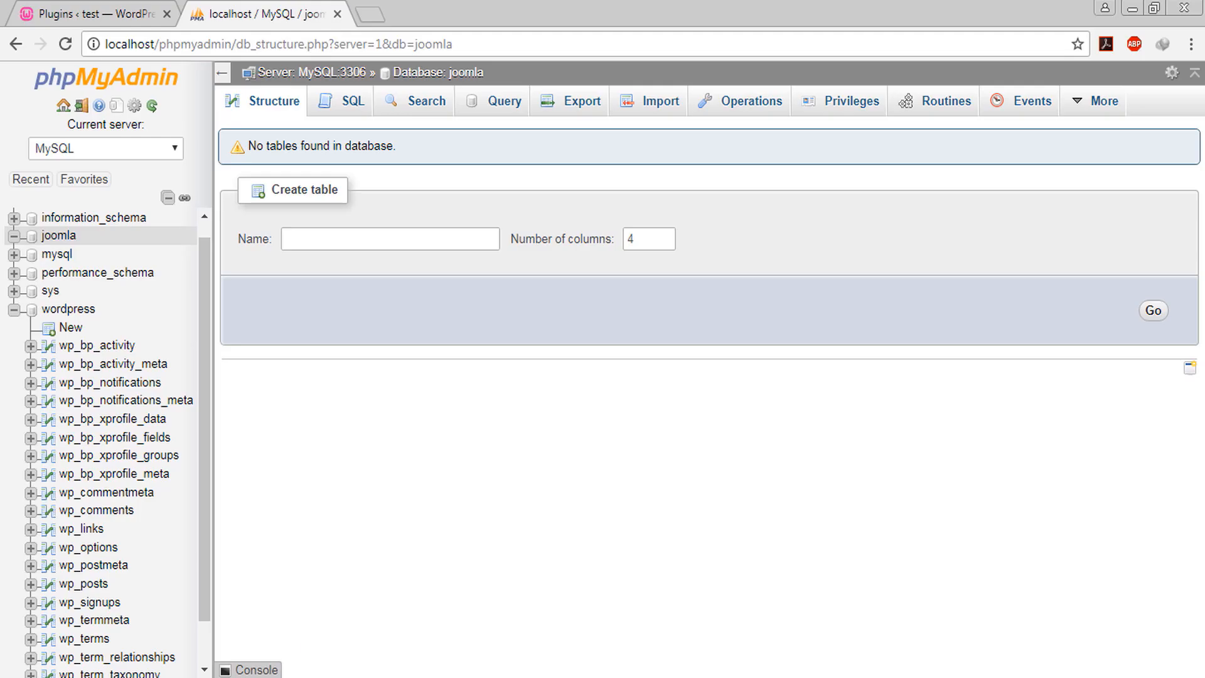
left_click(123, 13)
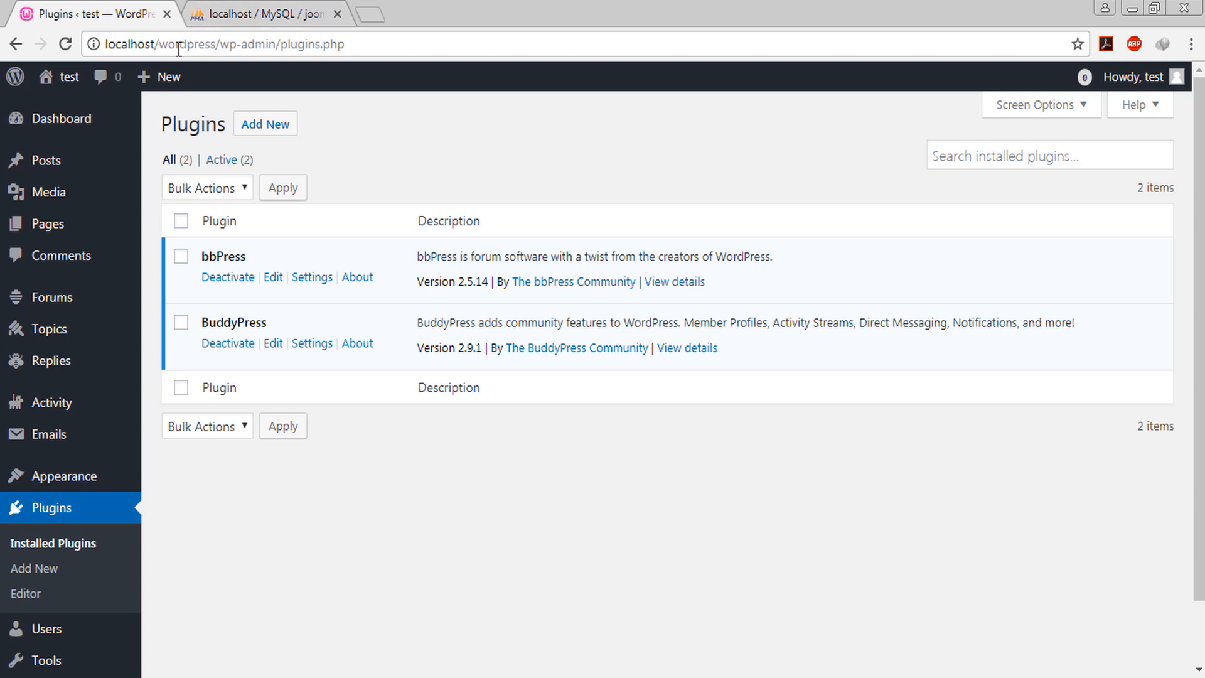
left_click_drag(160, 44, 347, 44)
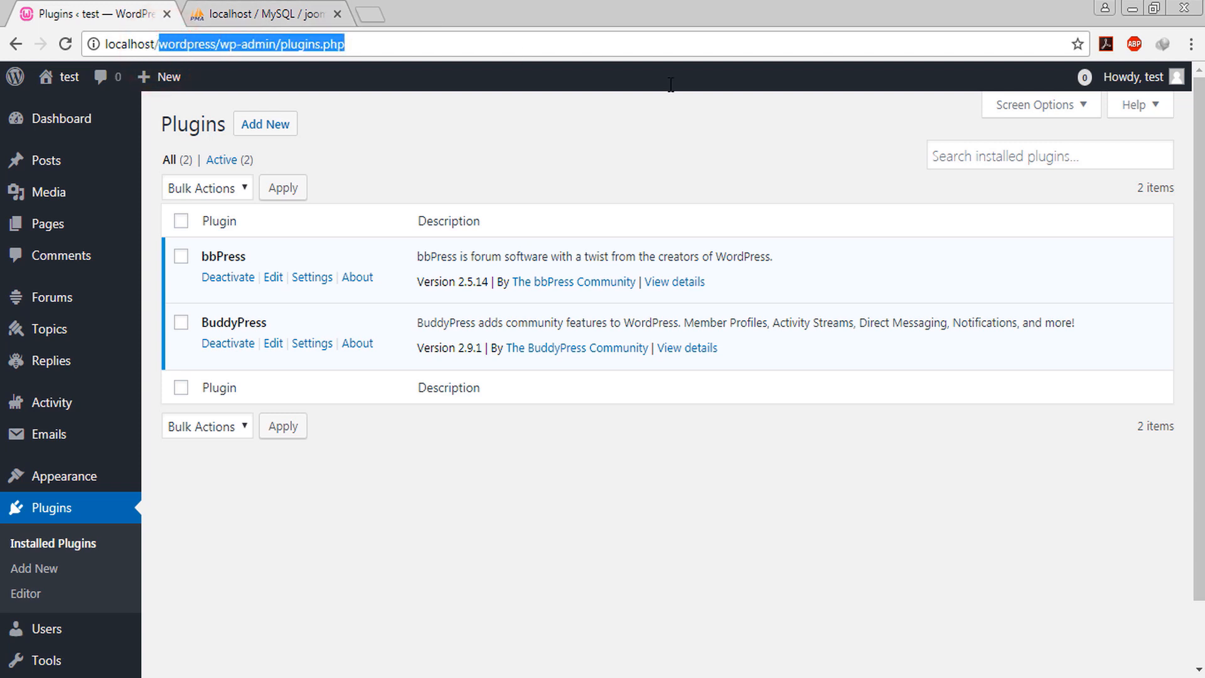
type("joom")
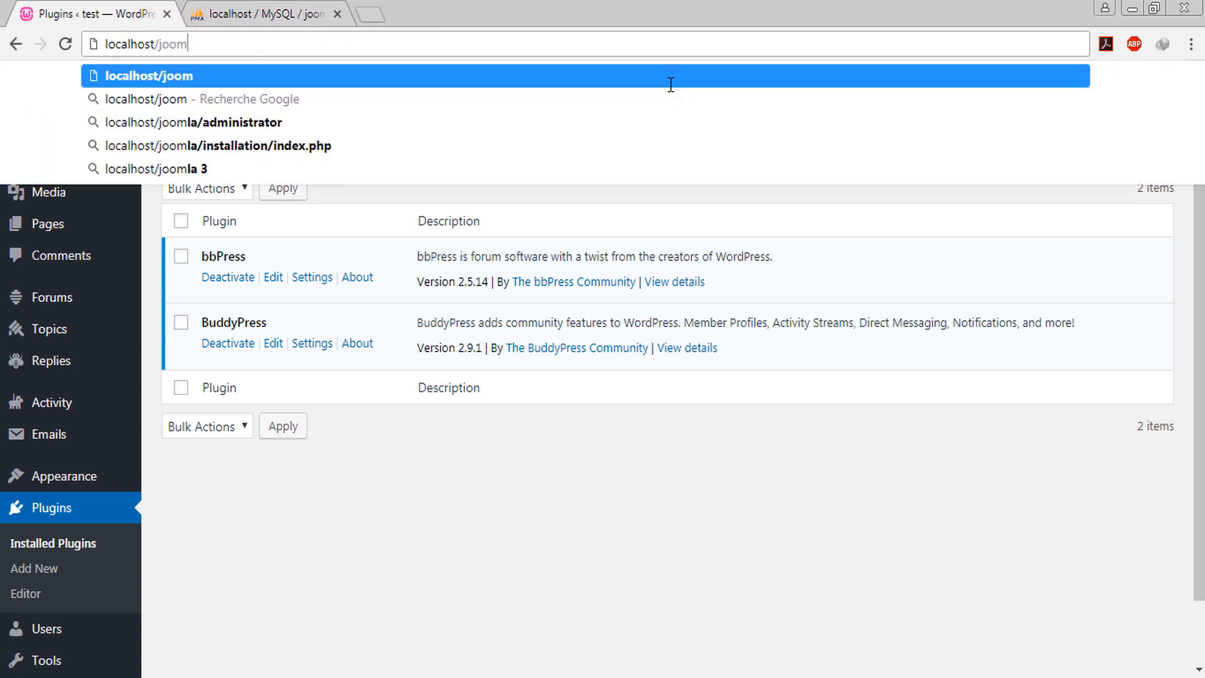
type("la")
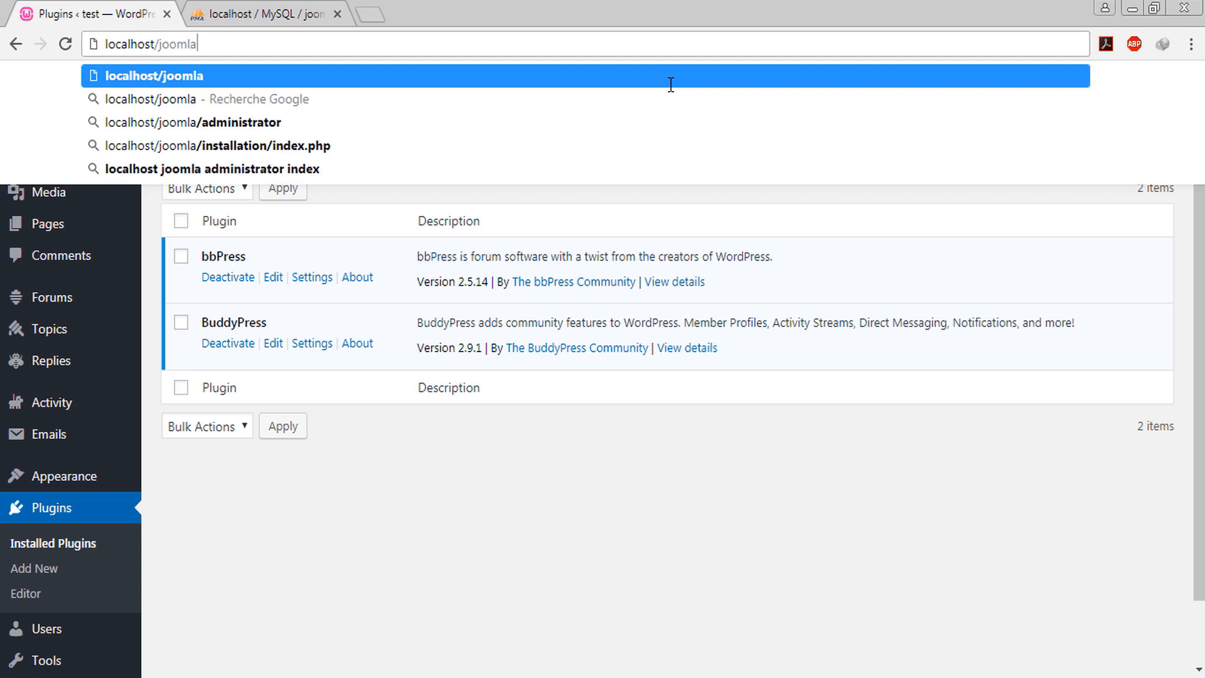
key("alt+Return")
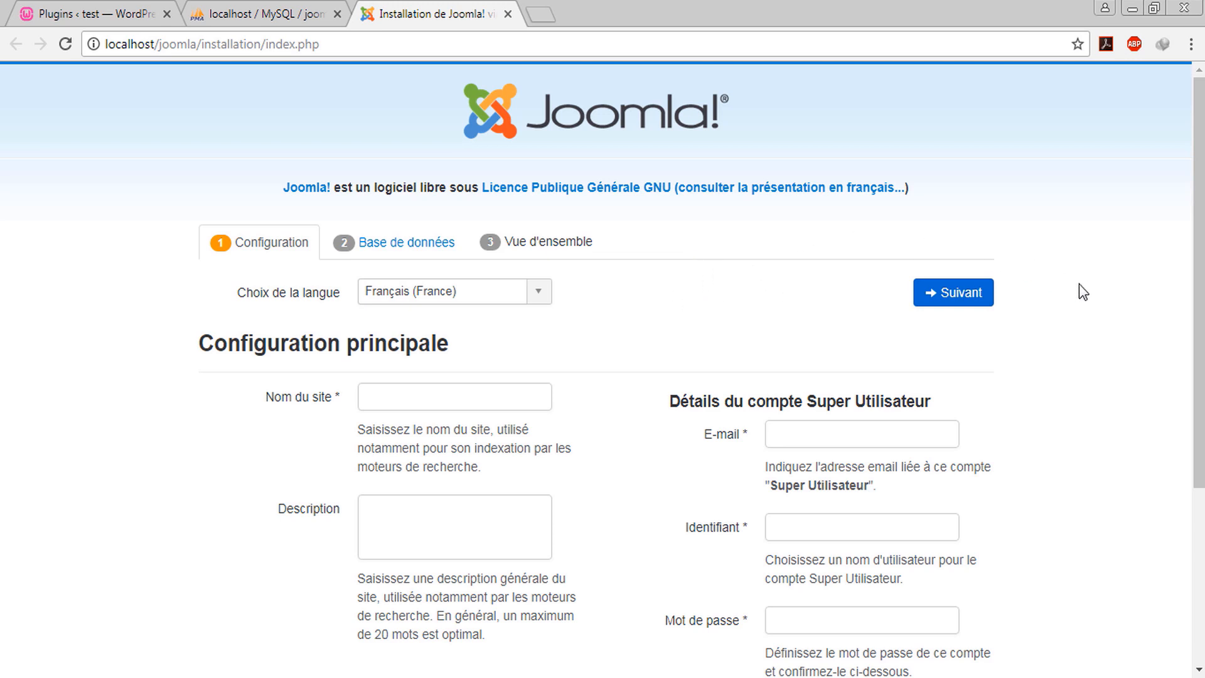
Pick English (United States) in the Choix de la langue list so the installer shows English
scroll(1079, 284, "down", 4)
scroll(1079, 283, "up", 4)
scroll(619, 336, "down", 4)
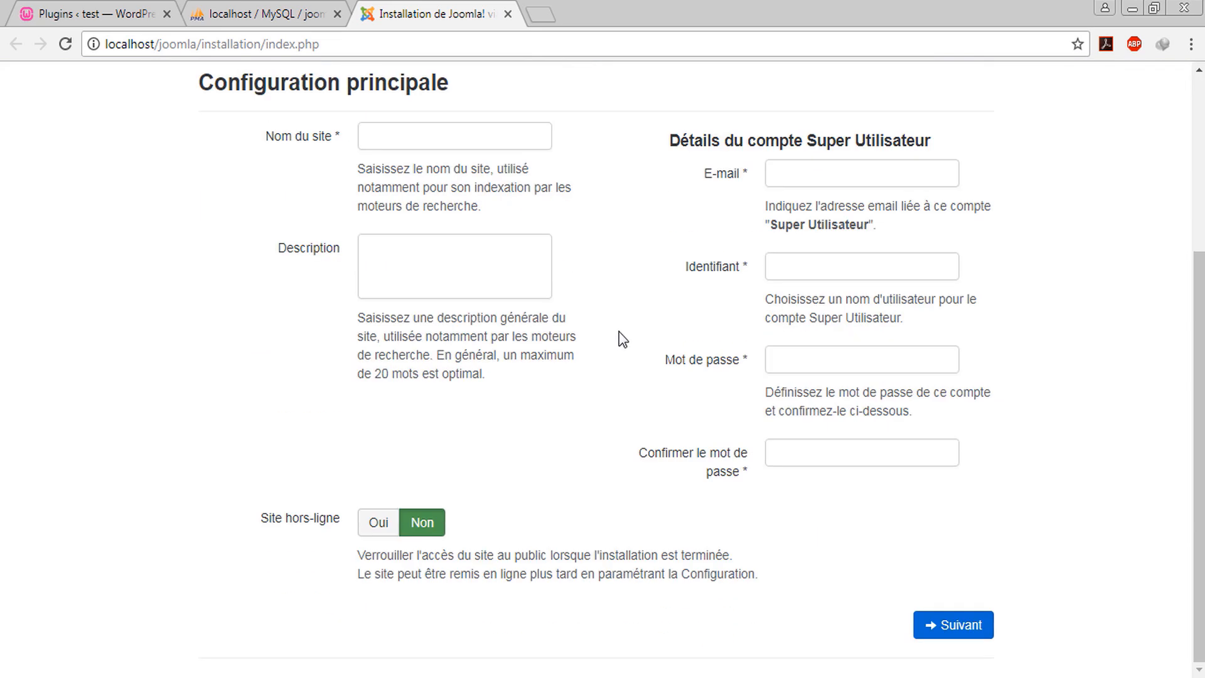
scroll(578, 361, "up", 4)
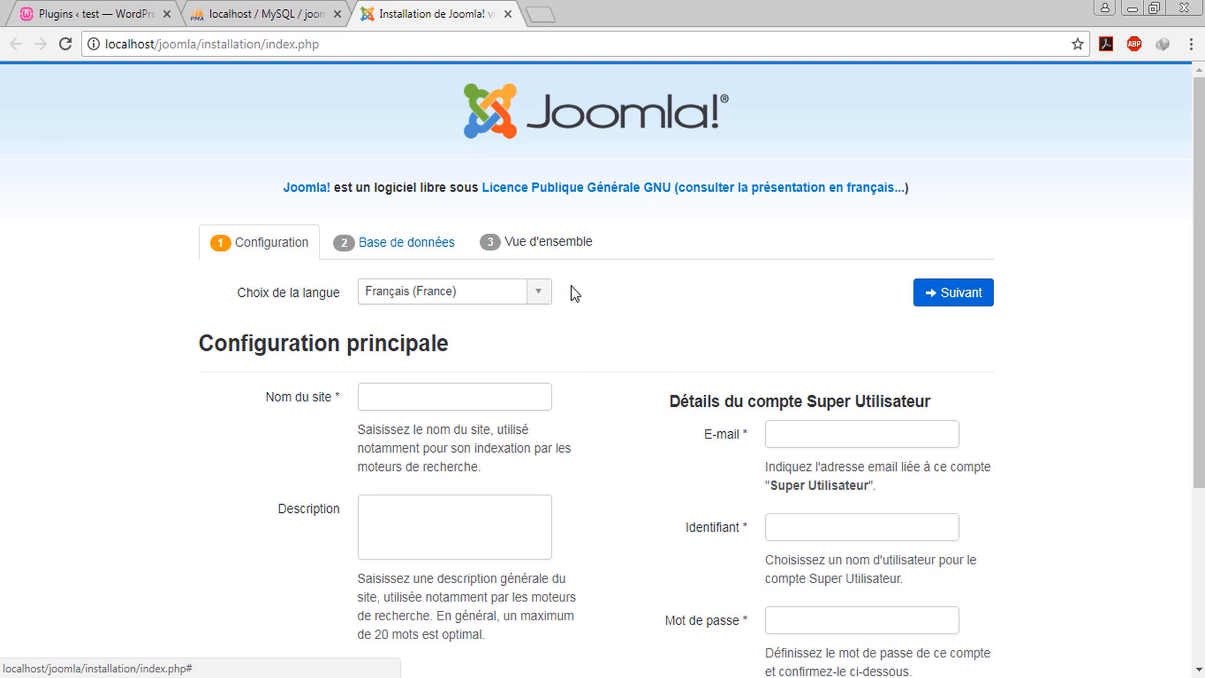
left_click(533, 295)
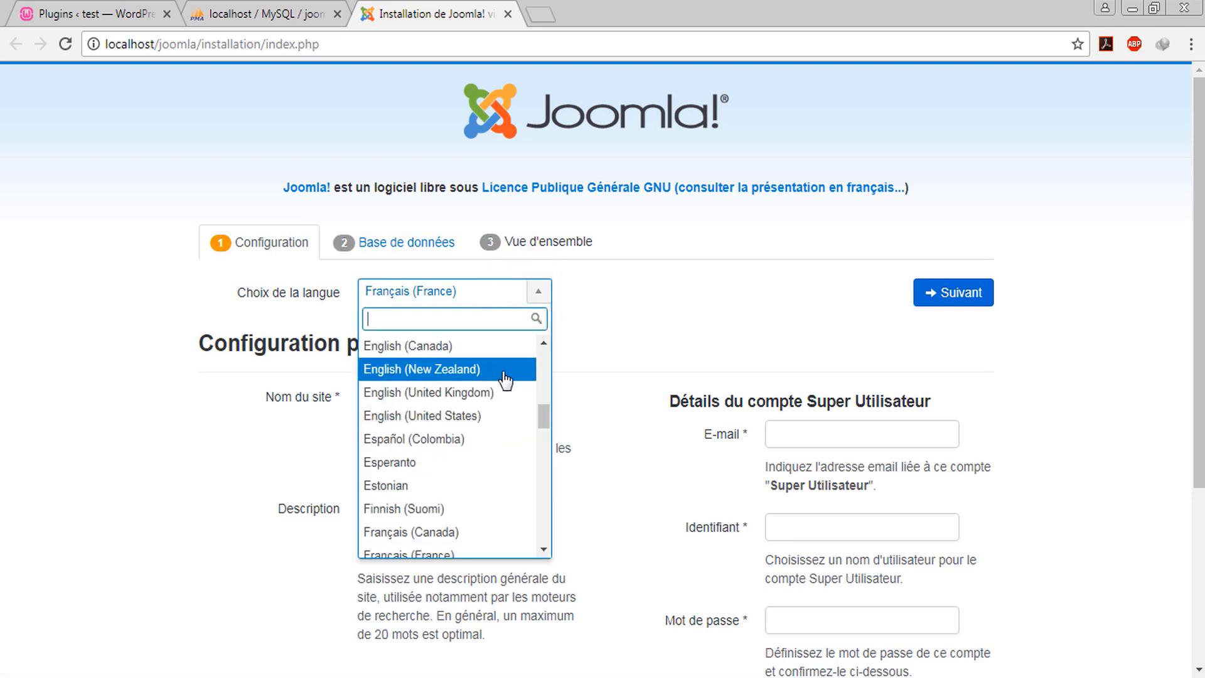
left_click(507, 417)
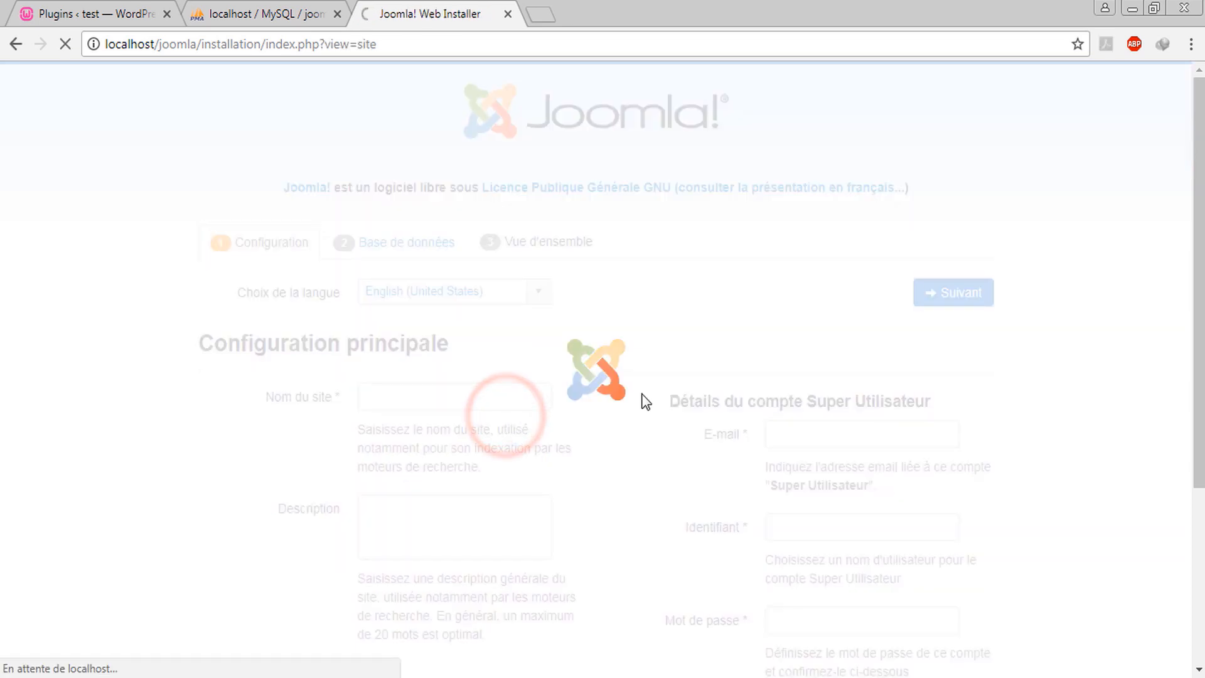
left_click(657, 352)
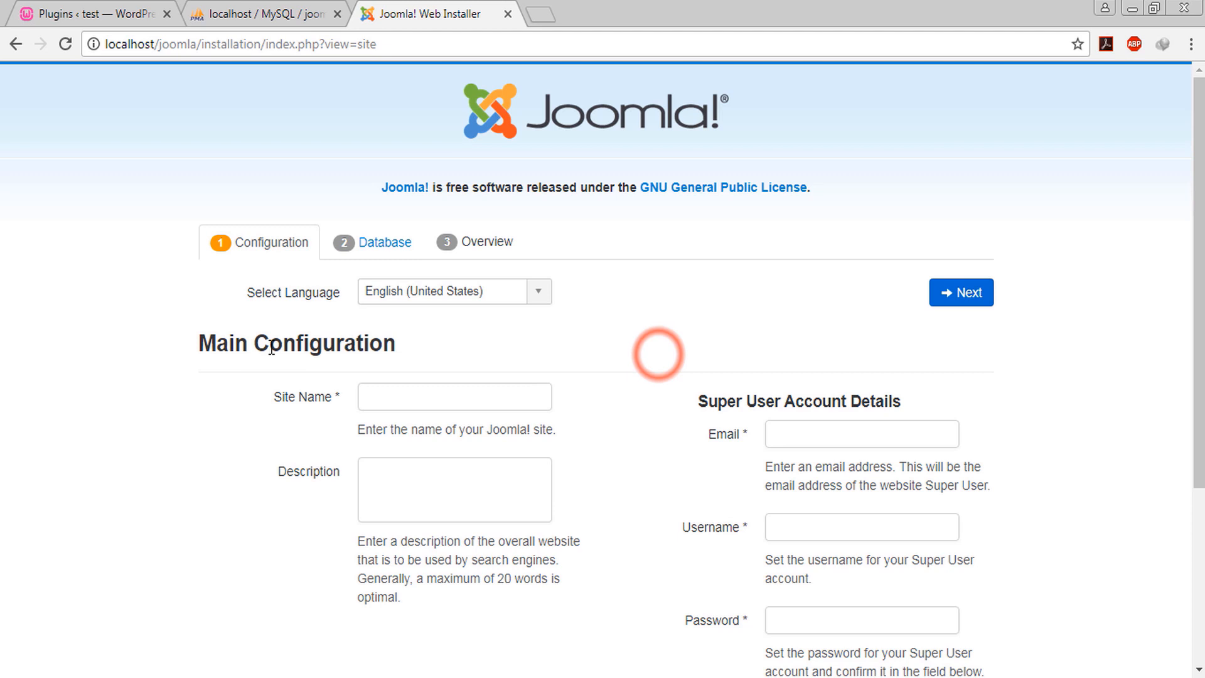
Enter site name test and description 'this is a joomla website', leaving Site Offline at No
left_click_drag(271, 346, 373, 353)
left_click(228, 343)
left_click(435, 404)
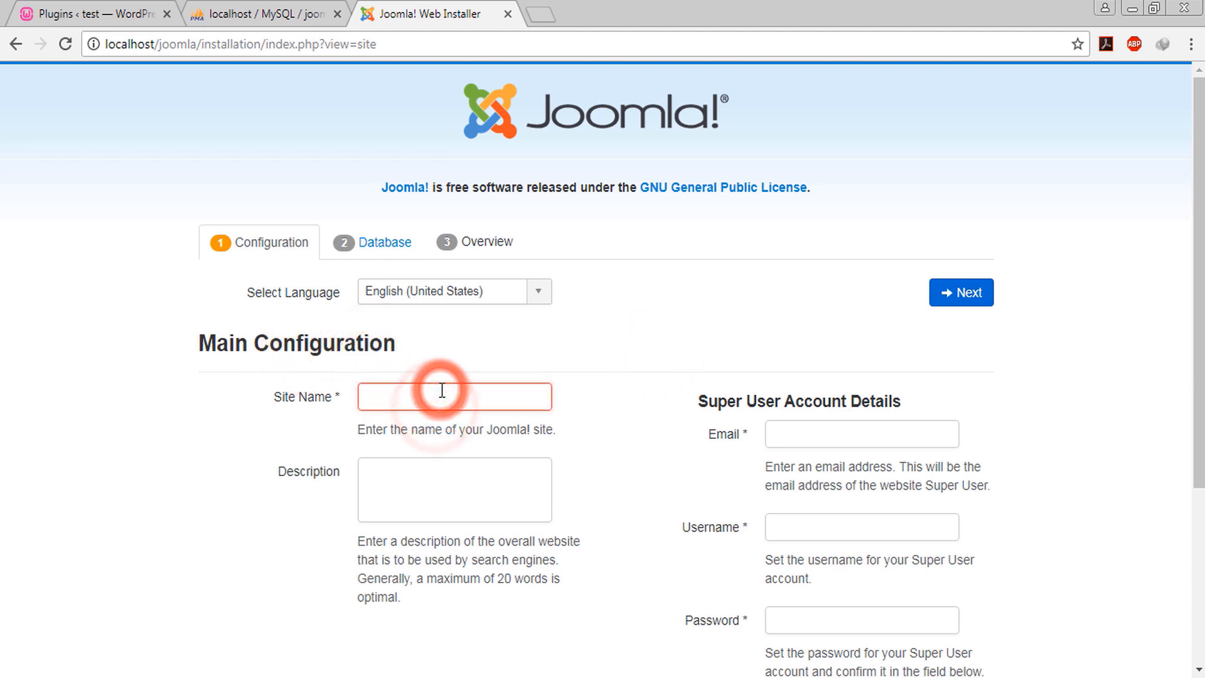
type("test")
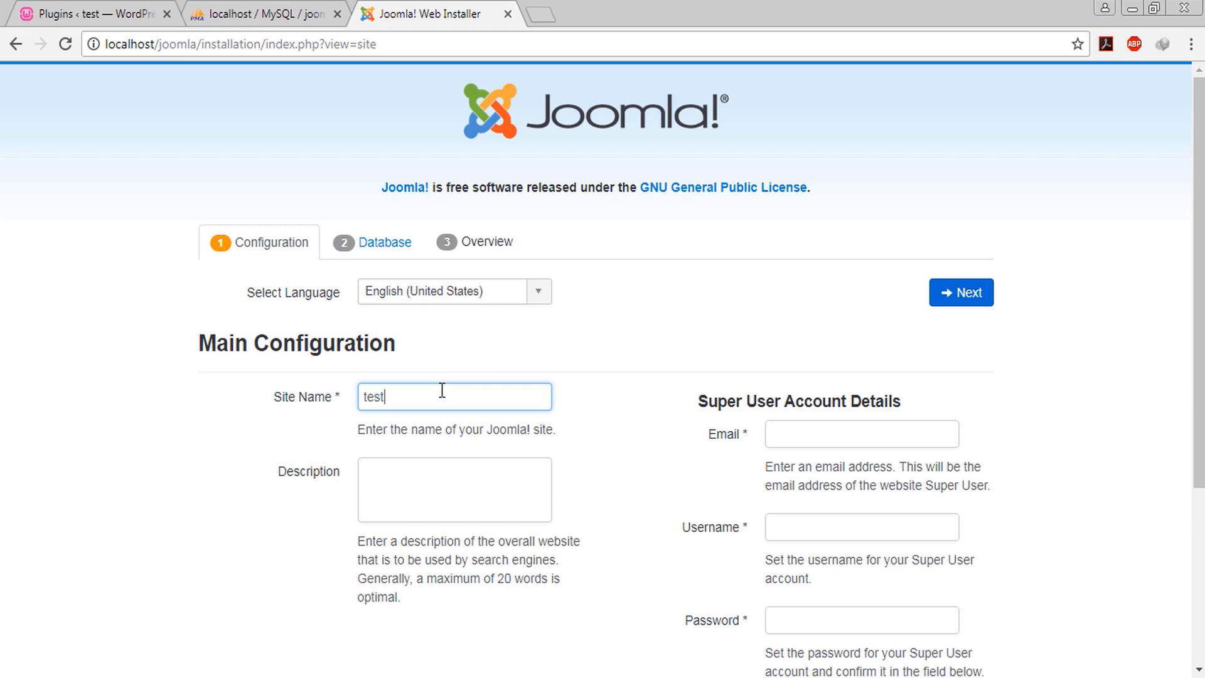
left_click(422, 440)
left_click(421, 484)
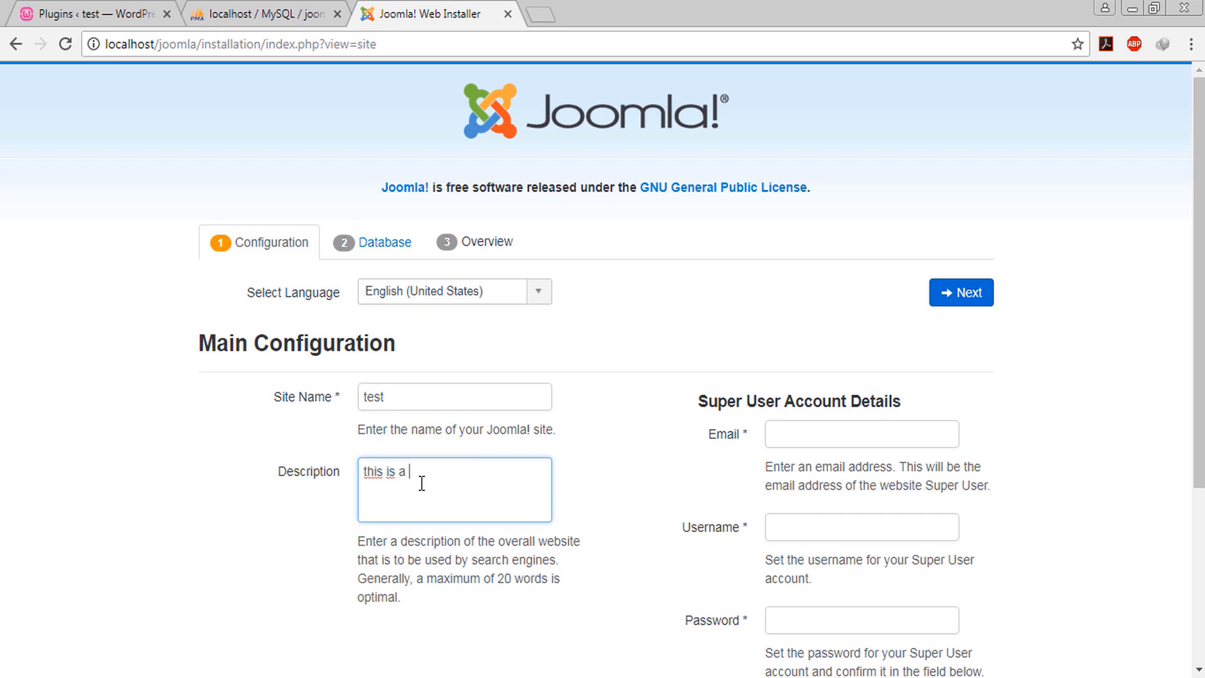
type("this is a joomla website")
scroll(491, 485, "down", 4)
left_click(491, 485)
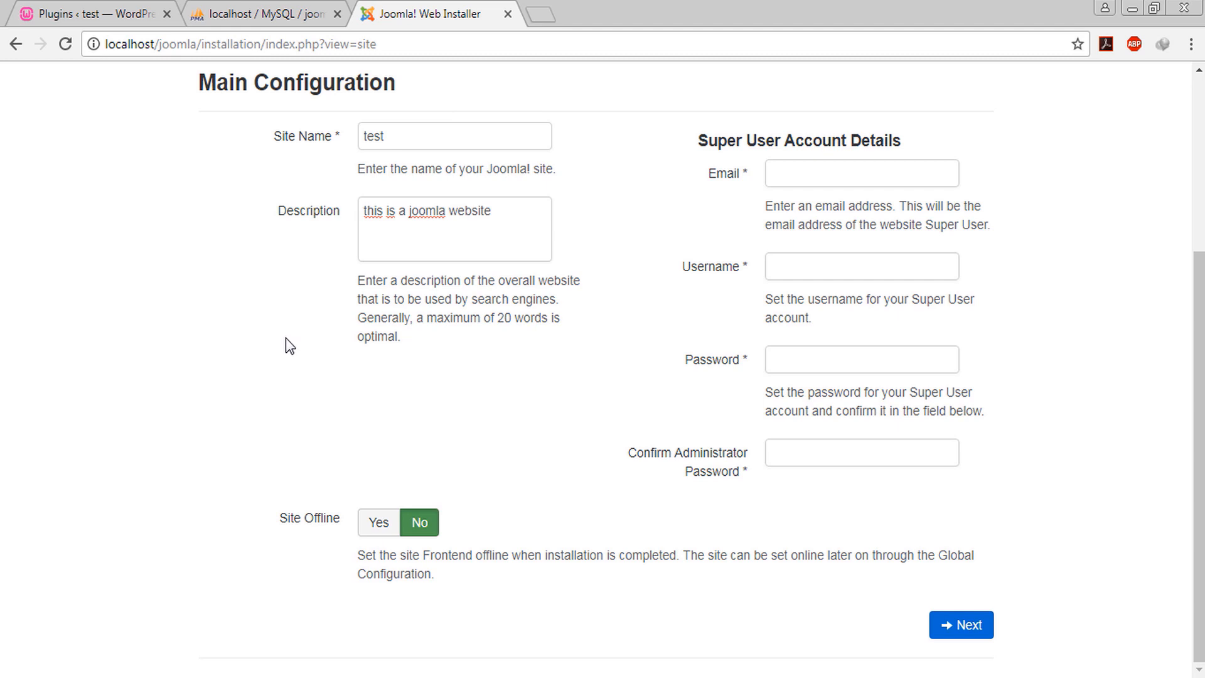
left_click(371, 523)
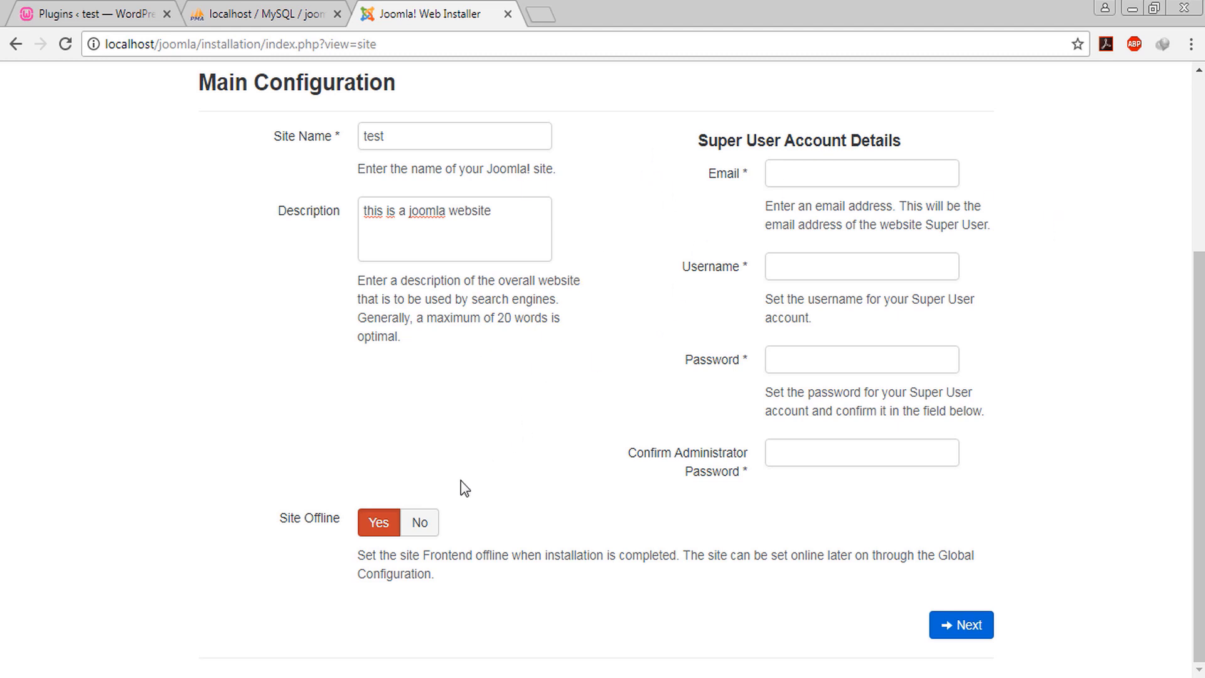
left_click(413, 523)
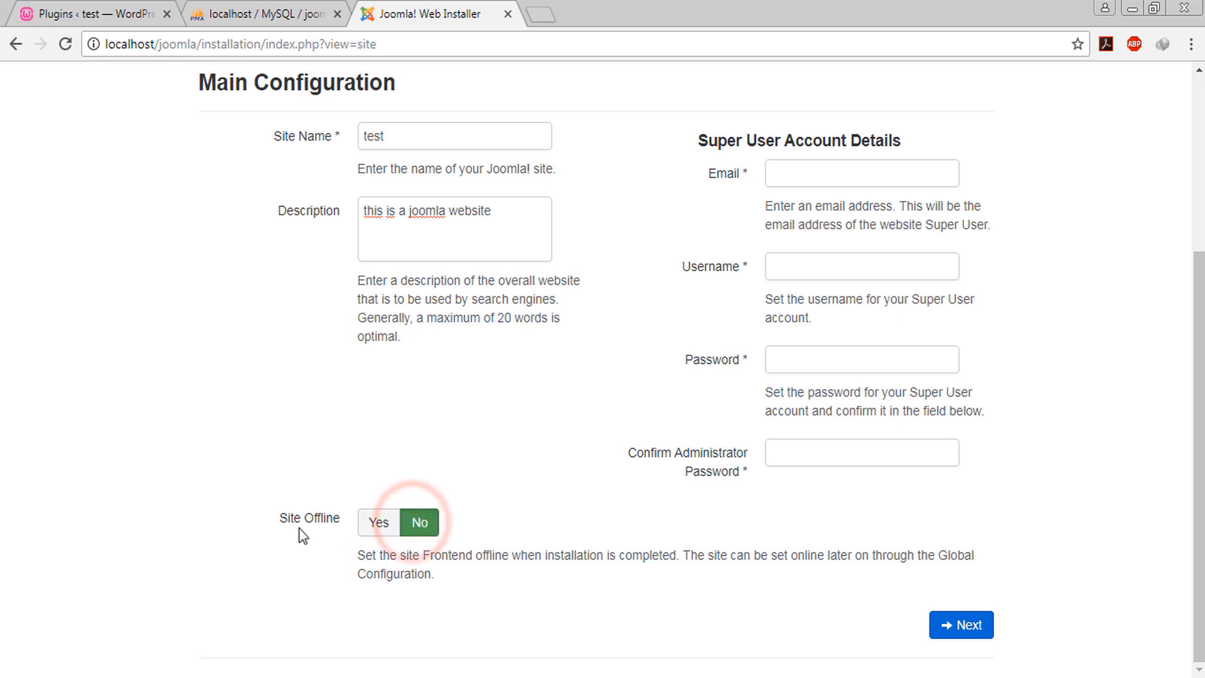
Fill in the super user's email, username test and password, then continue to database setup
left_click(830, 180)
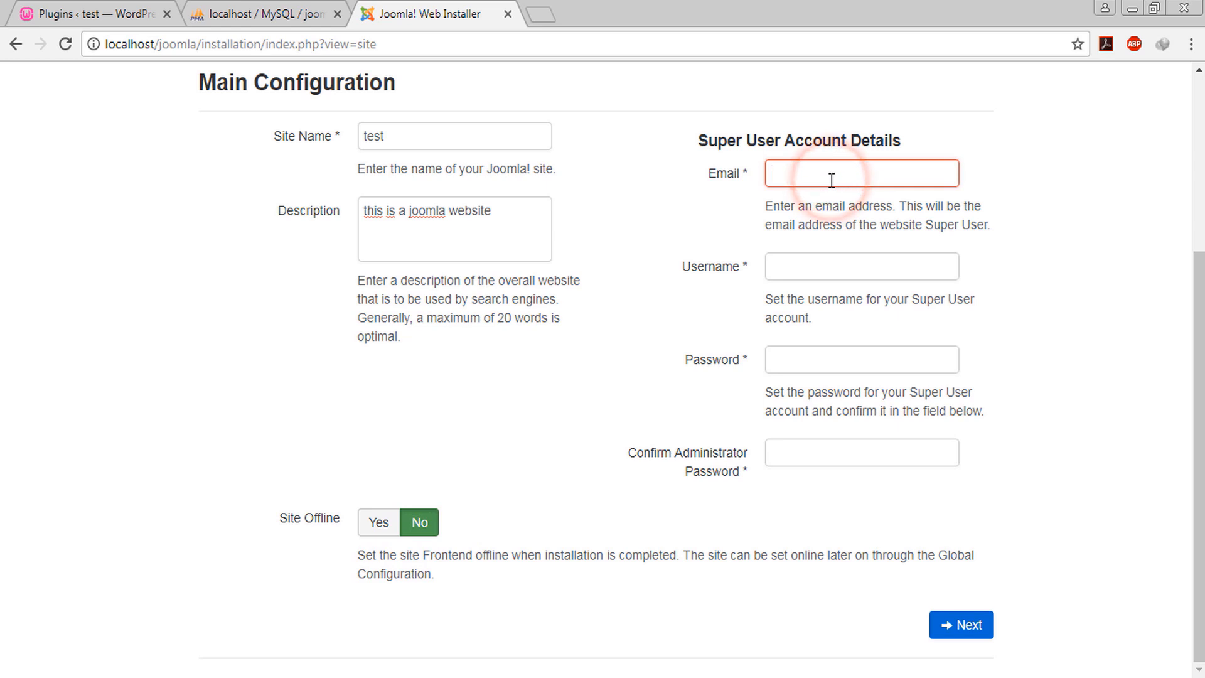
type("test@gmail.com")
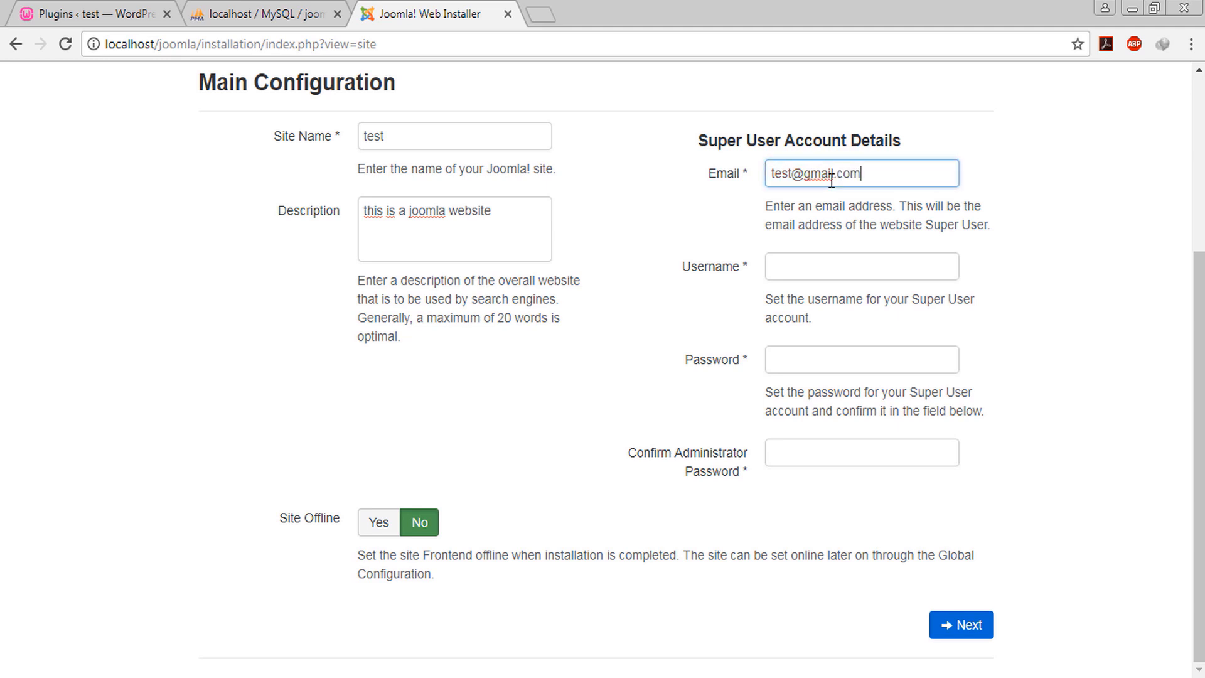
key("Tab")
type("test")
key("Tab")
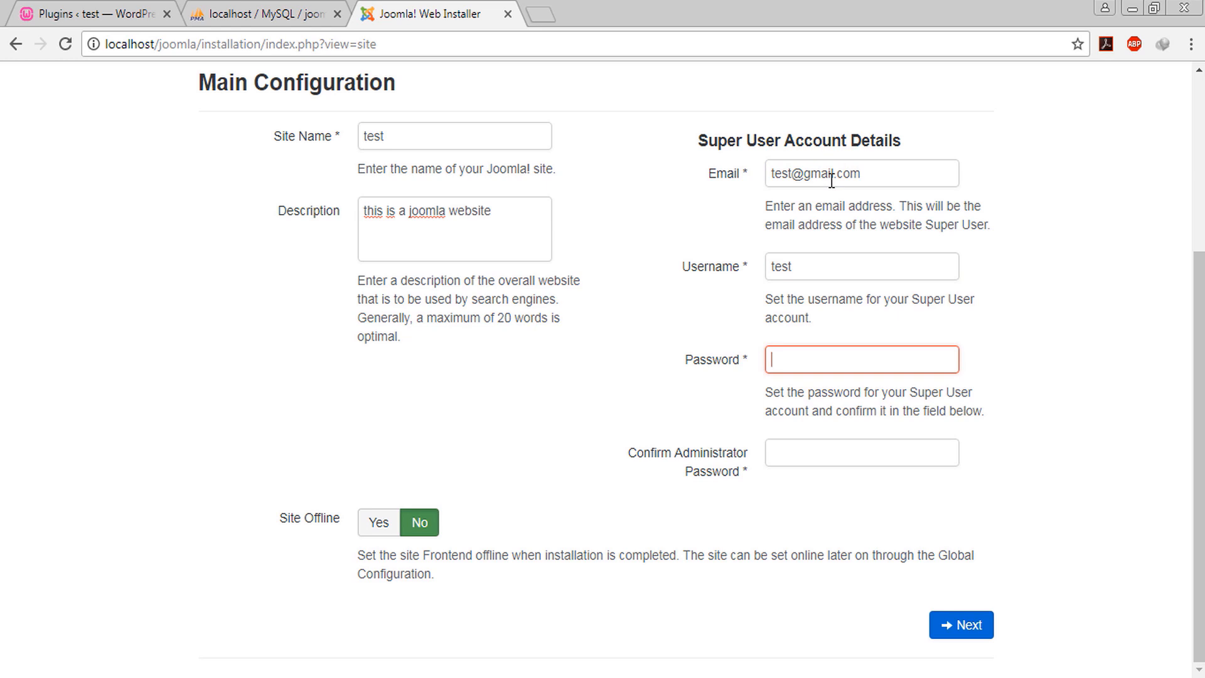
type("te")
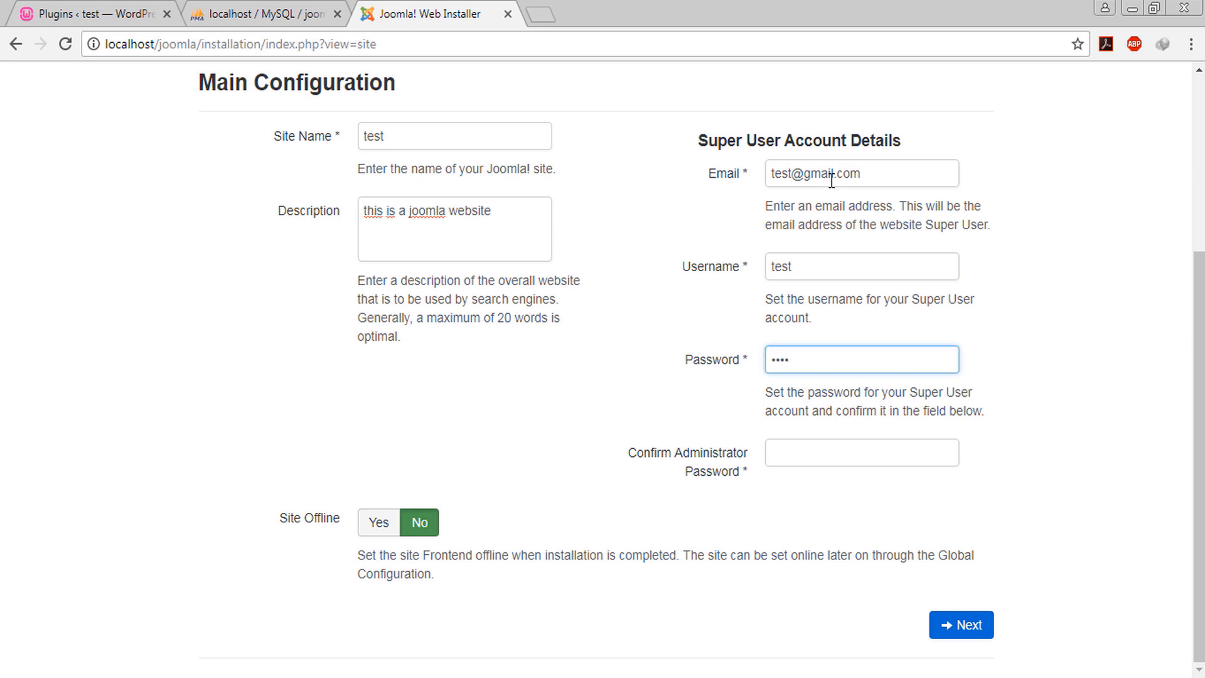
key("Tab")
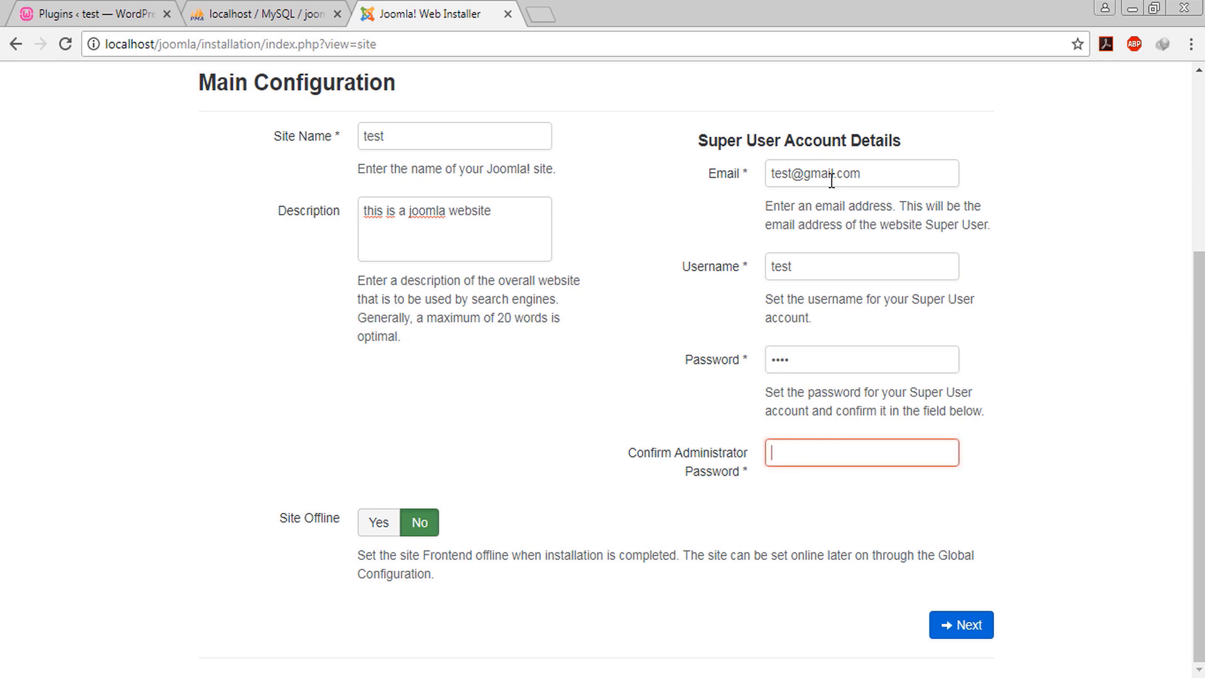
type("te")
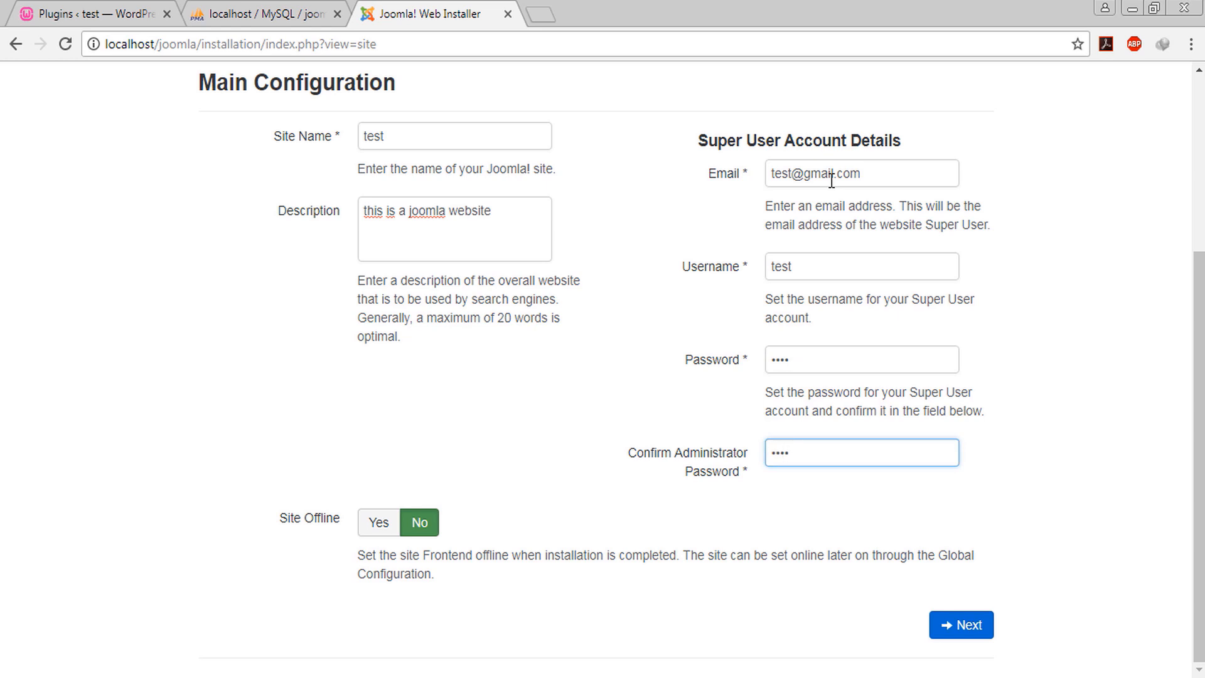
left_click(950, 624)
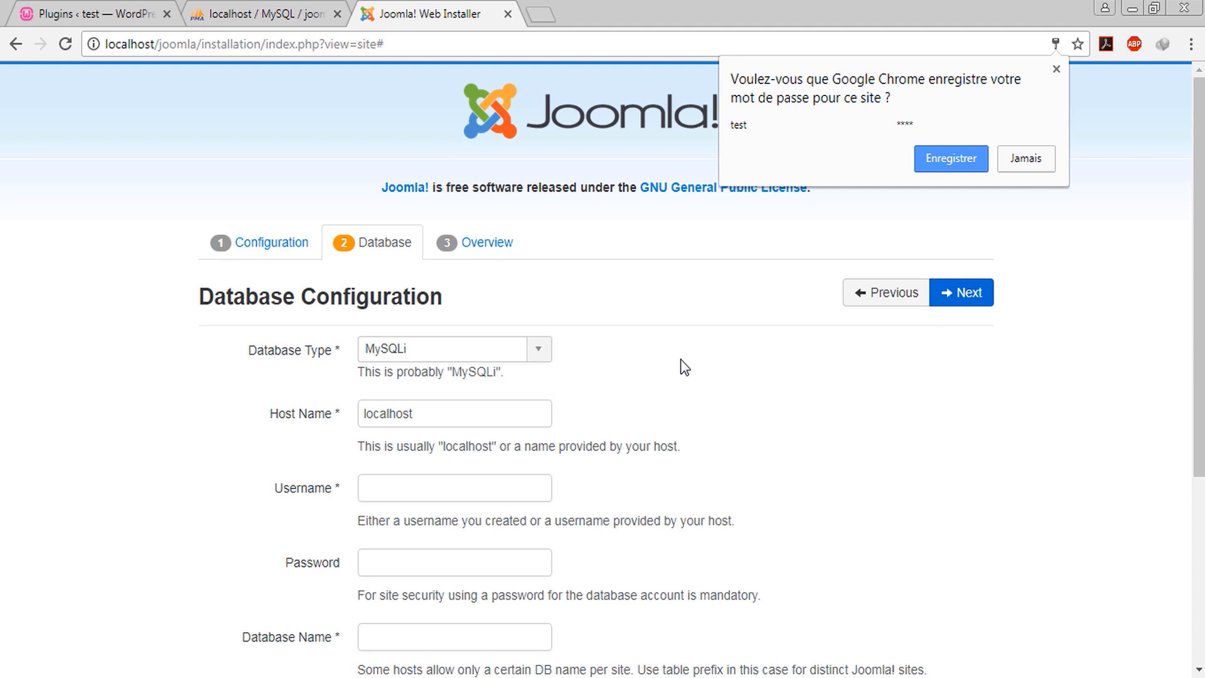
Dismiss the save-password prompt and set the database type to MySQL
left_click(681, 359)
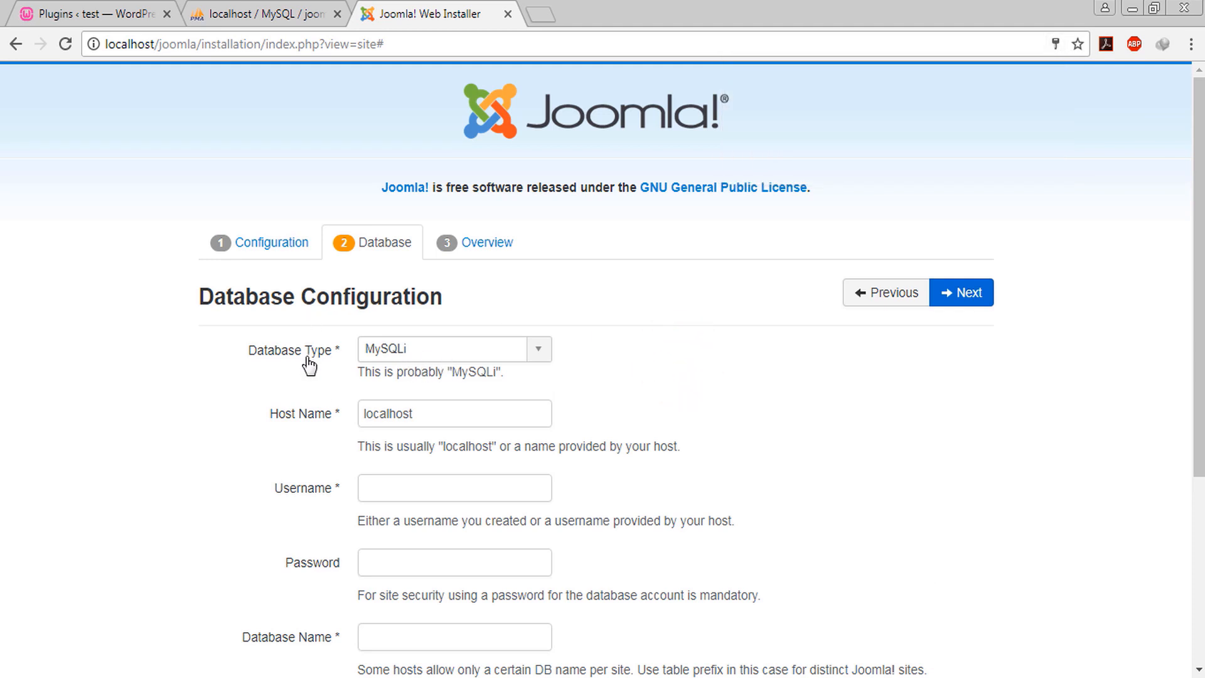
left_click(537, 353)
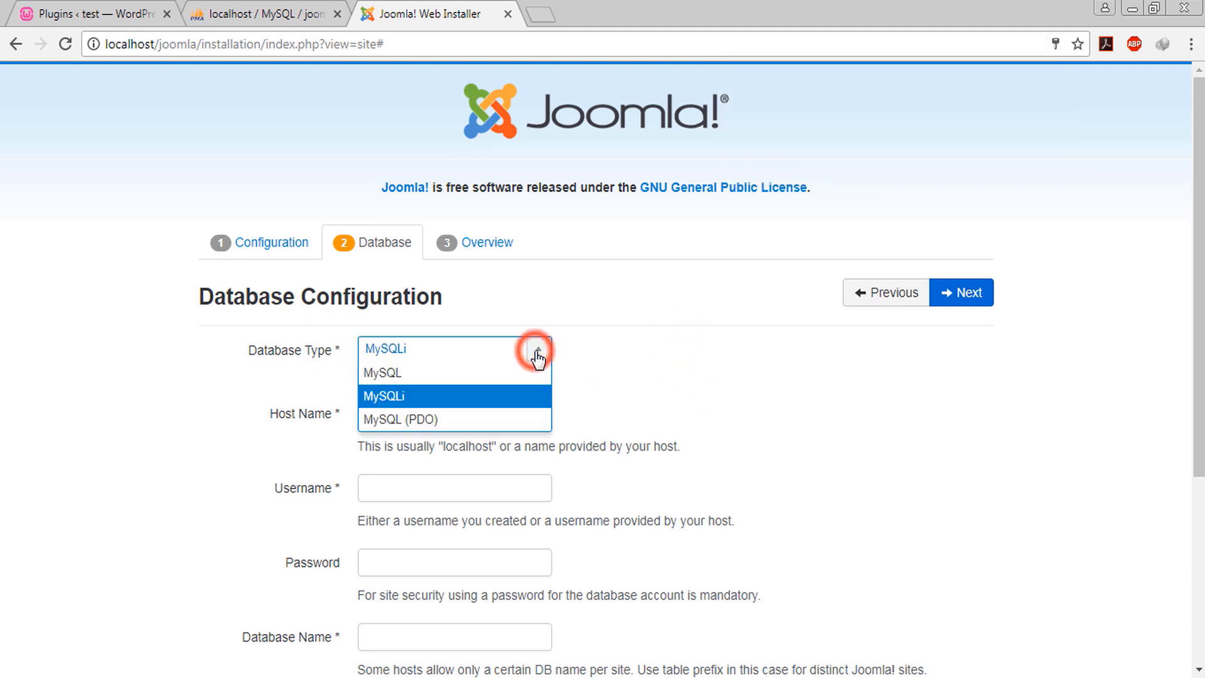
left_click(510, 375)
left_click(597, 353)
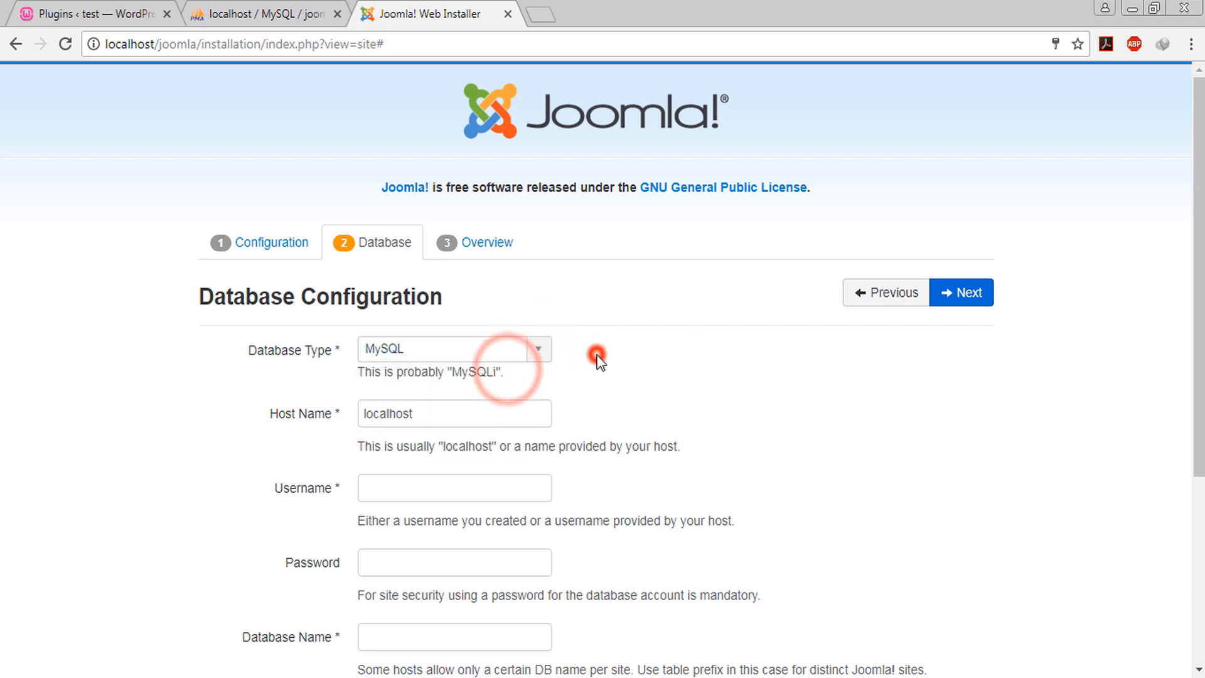
scroll(597, 356, "down", 3)
Keep host localhost, enter the database username, and set the database name to joomla
left_click(433, 226)
left_click(240, 311)
left_click(412, 305)
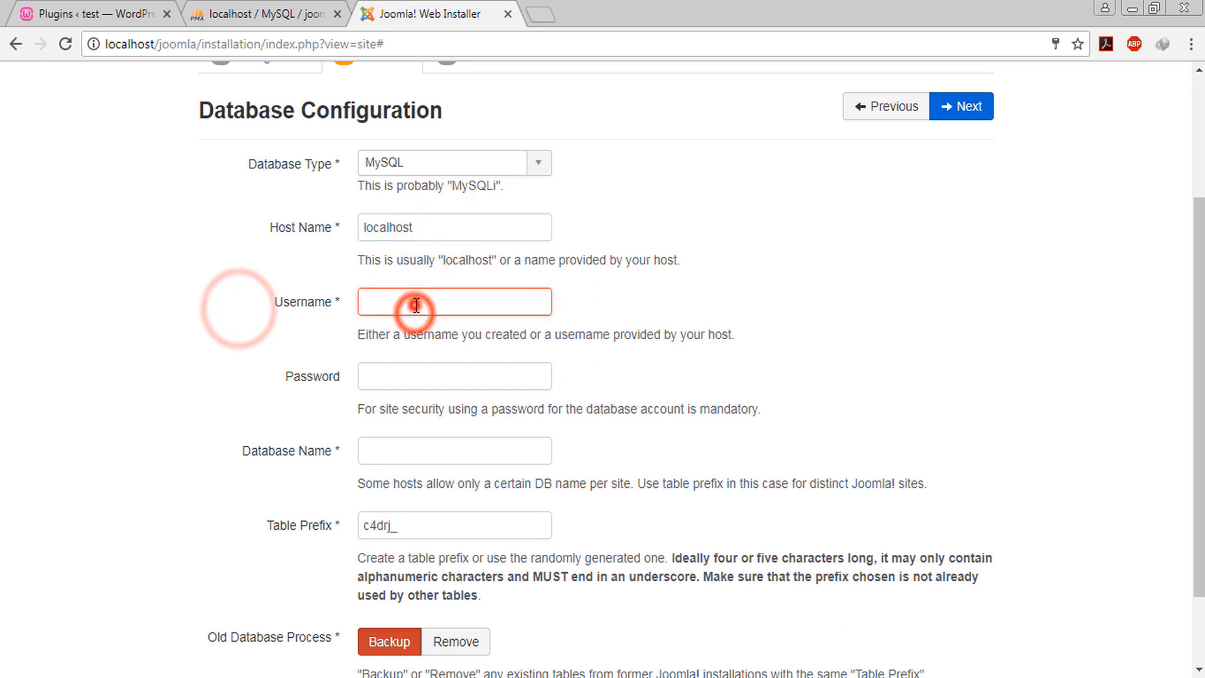
left_click(404, 382)
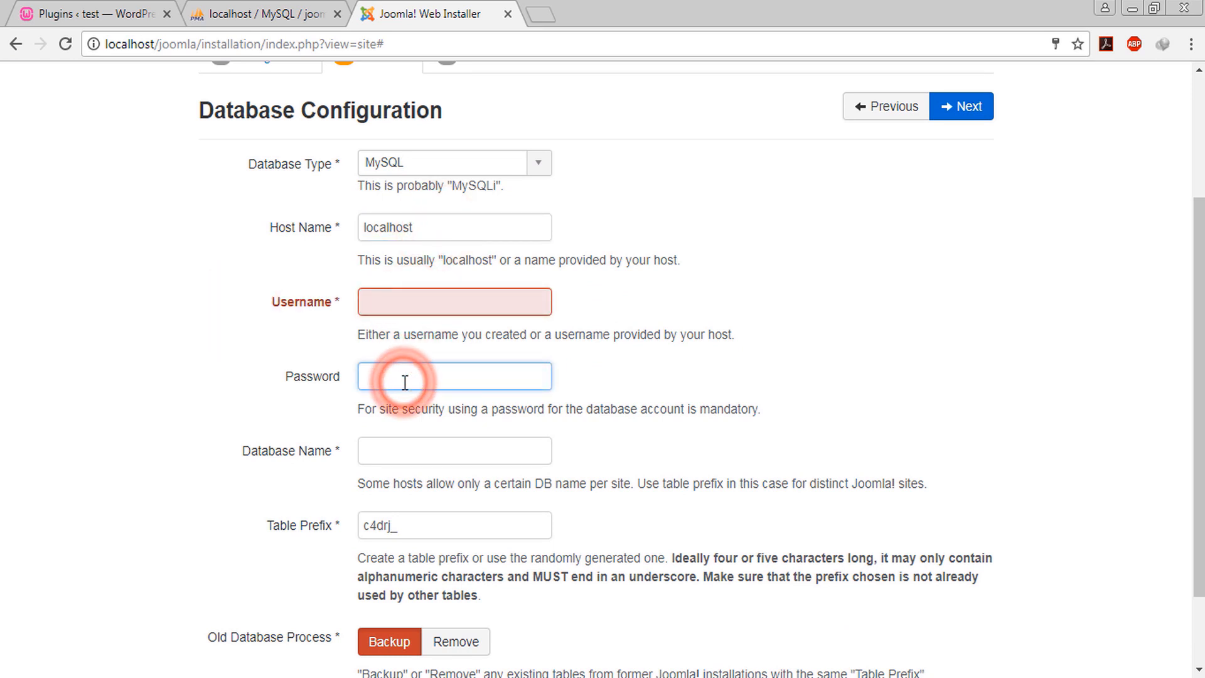
left_click(472, 290)
type("rrot")
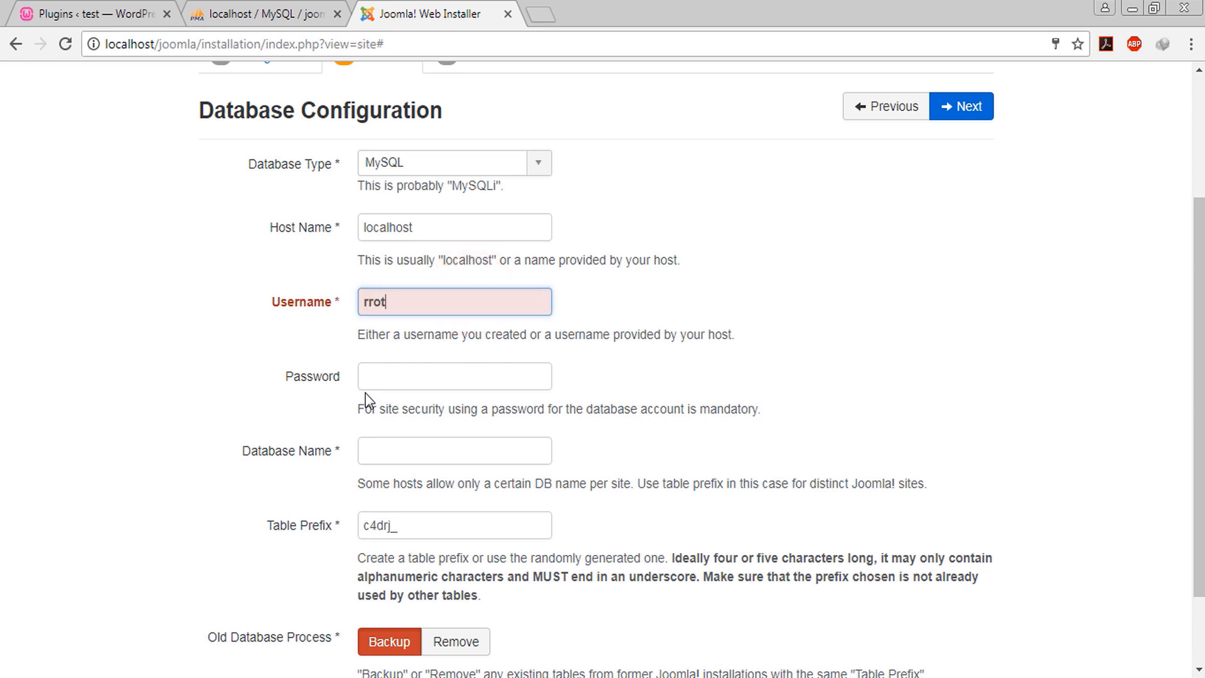
left_click(202, 406)
scroll(202, 406, "down", 1)
left_click(424, 361)
type("joomla")
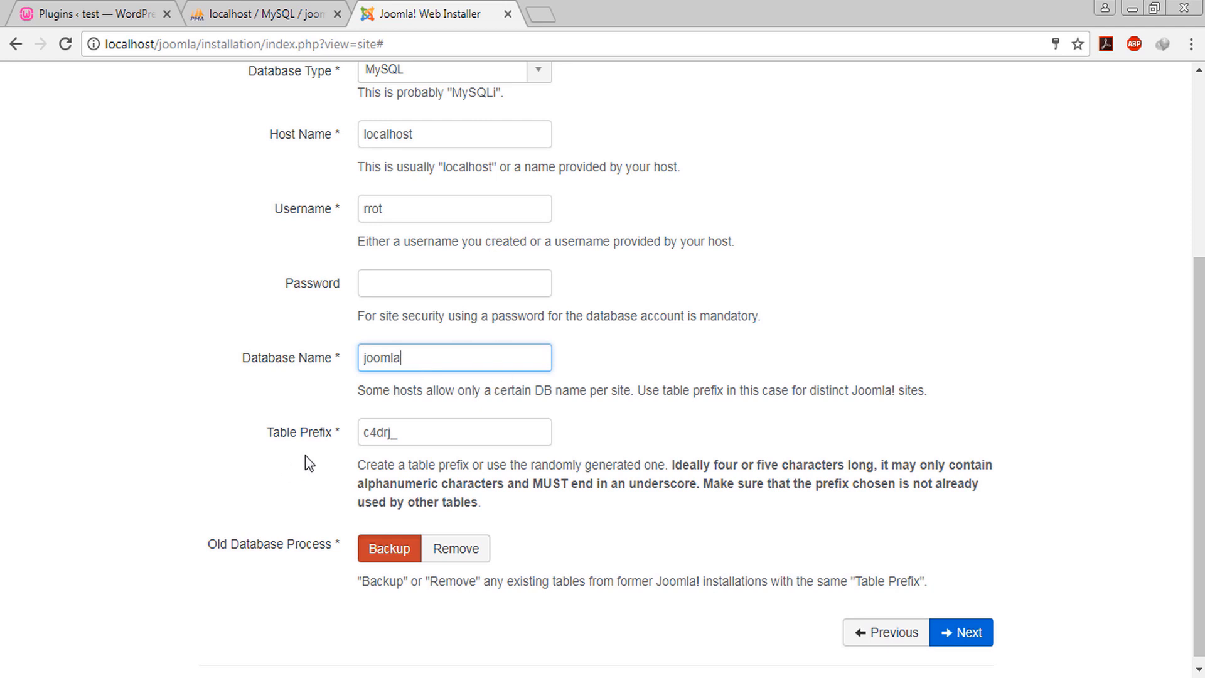
Leave the default table prefix c4drj_ unchanged and submit the database settings
double_click(417, 432)
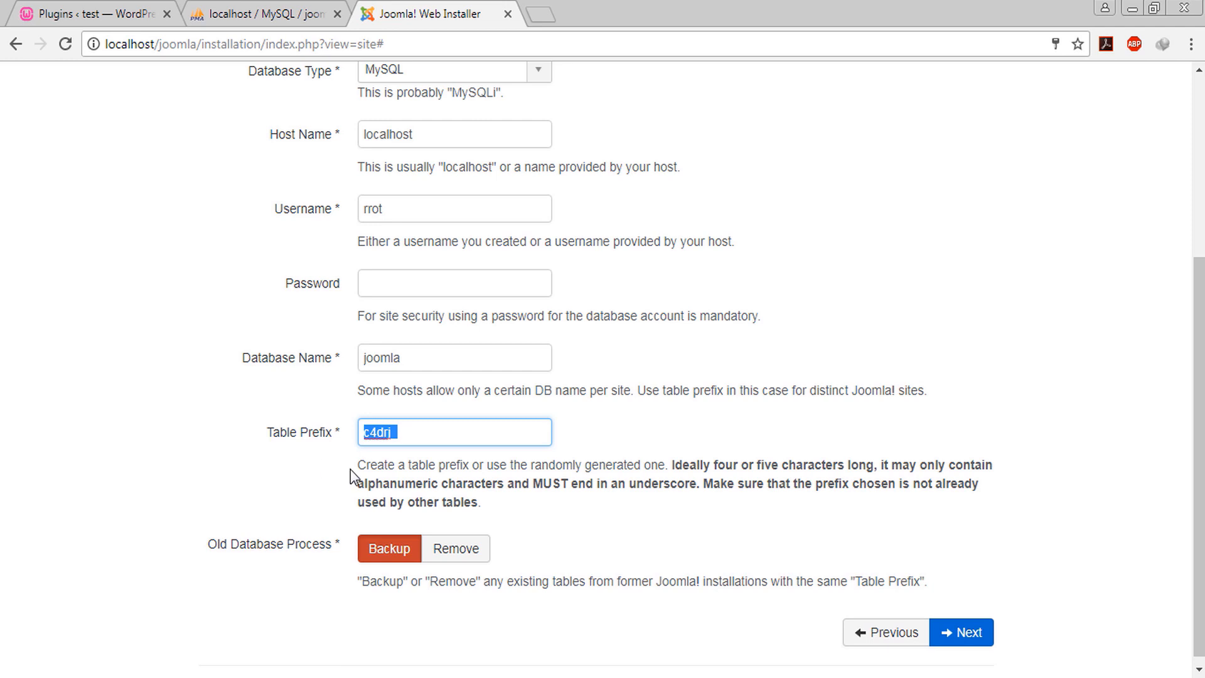
left_click_drag(434, 429, 319, 438)
left_click(451, 423)
double_click(434, 429)
left_click(417, 430)
scroll(320, 539, "down", 1)
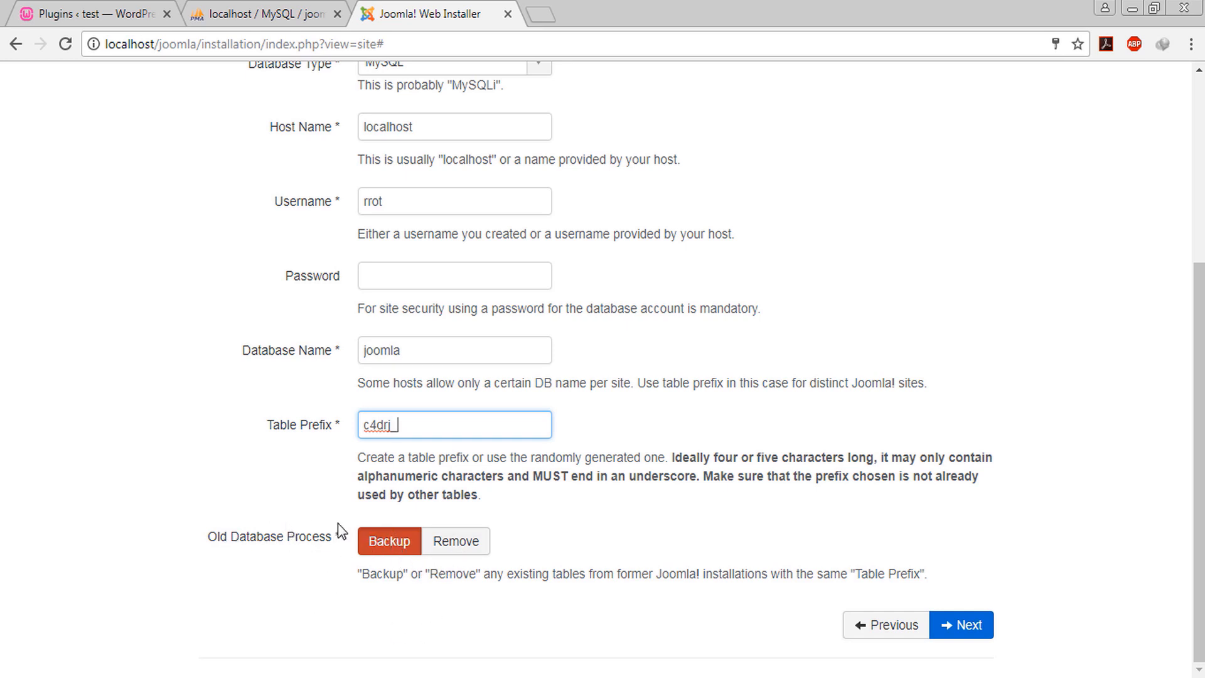
left_click(960, 625)
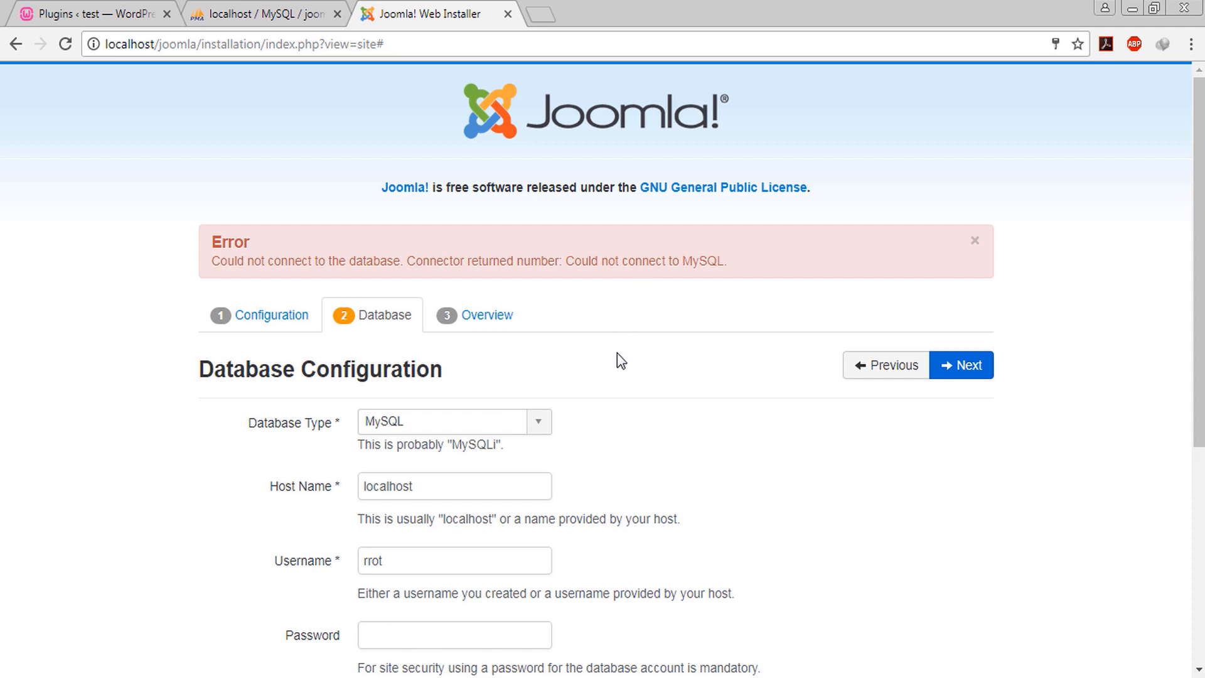
Replace the database username with root and resubmit to reach the Overview step
scroll(616, 353, "down", 4)
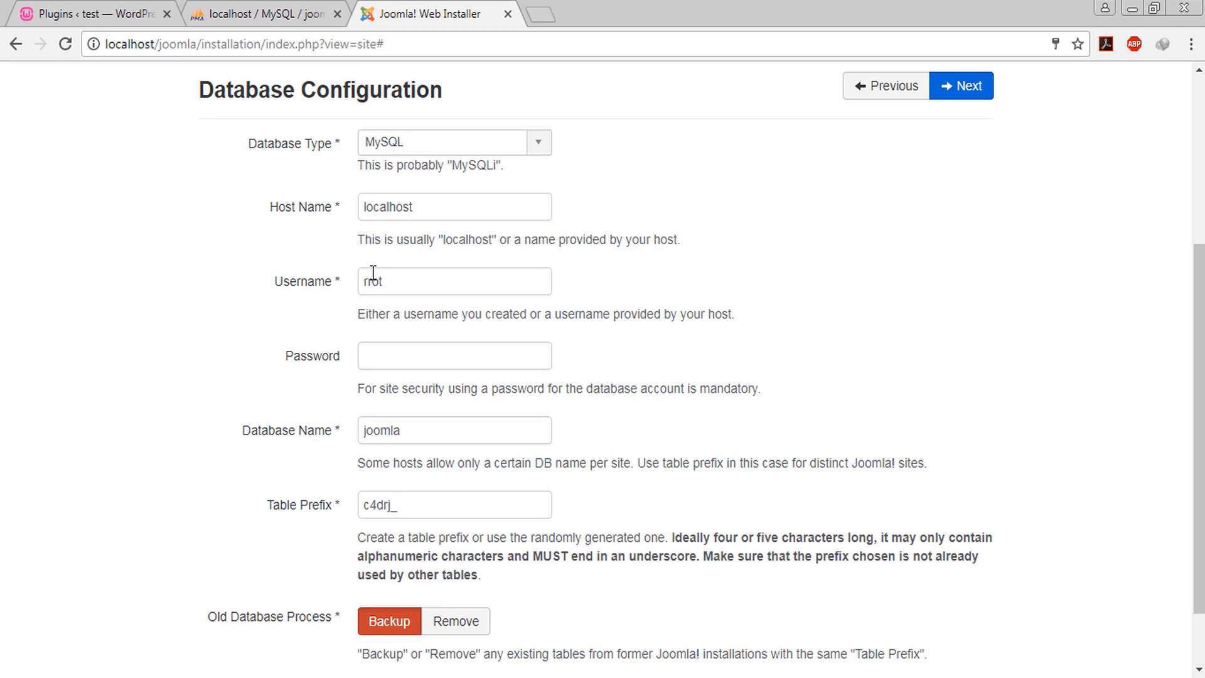
double_click(431, 281)
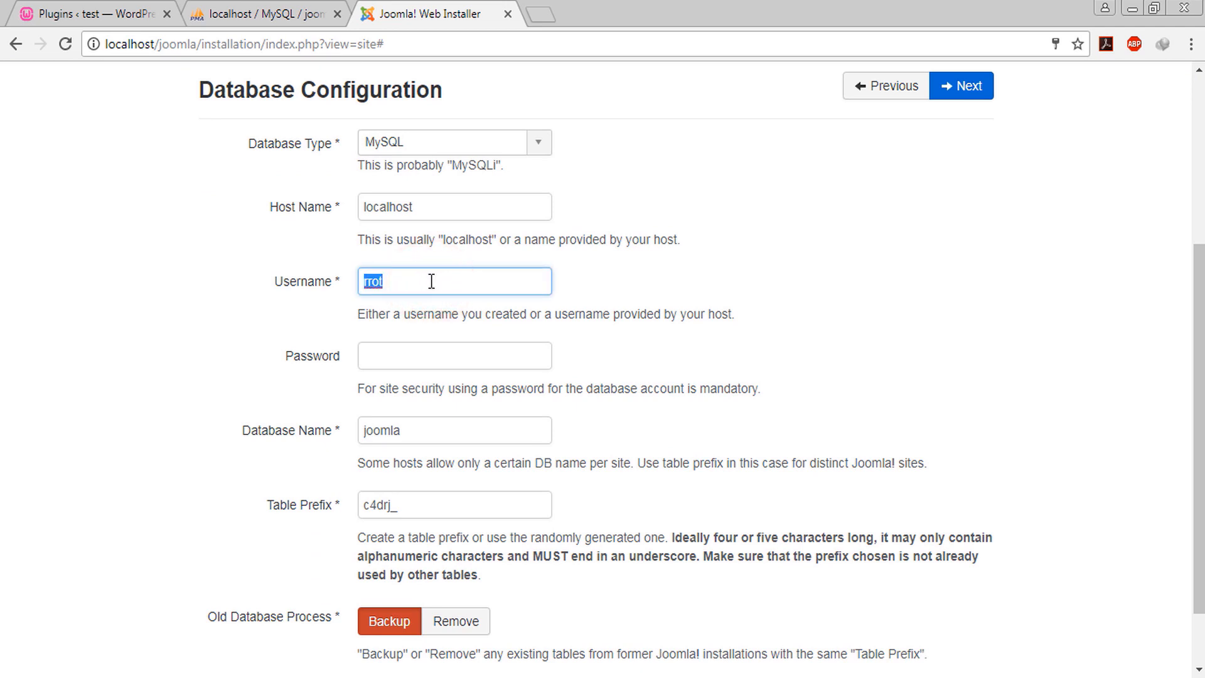
type("r")
left_click(900, 376)
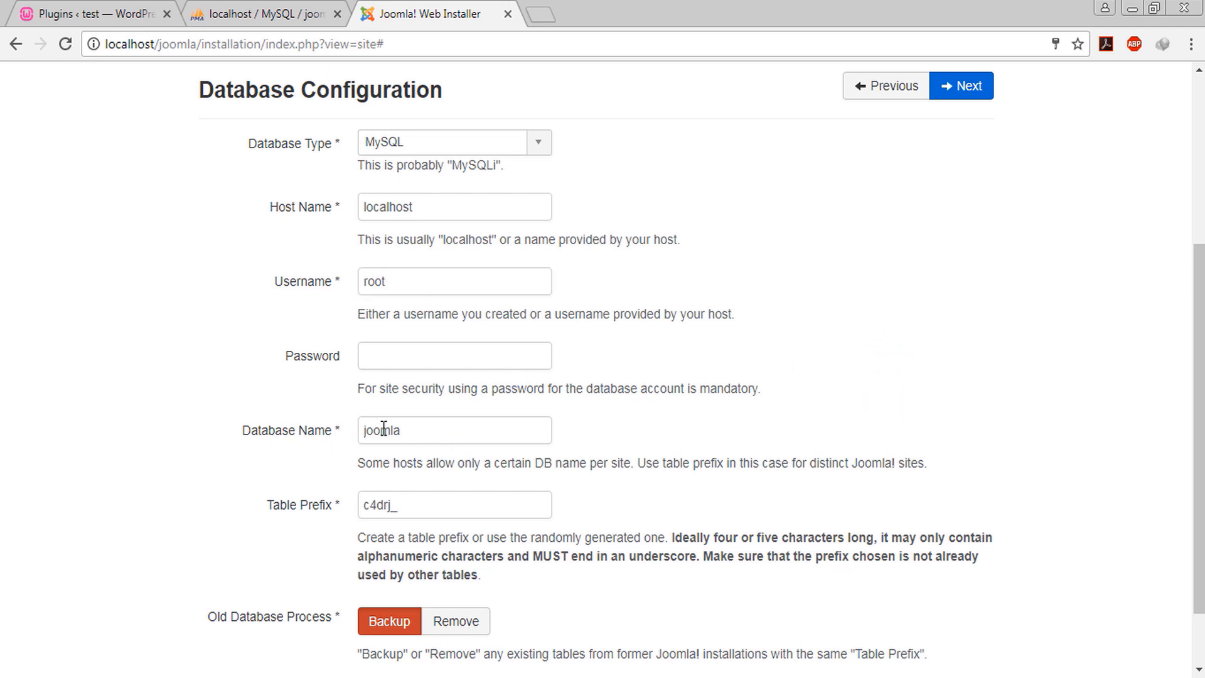
scroll(551, 431, "down", 2)
left_click(941, 620)
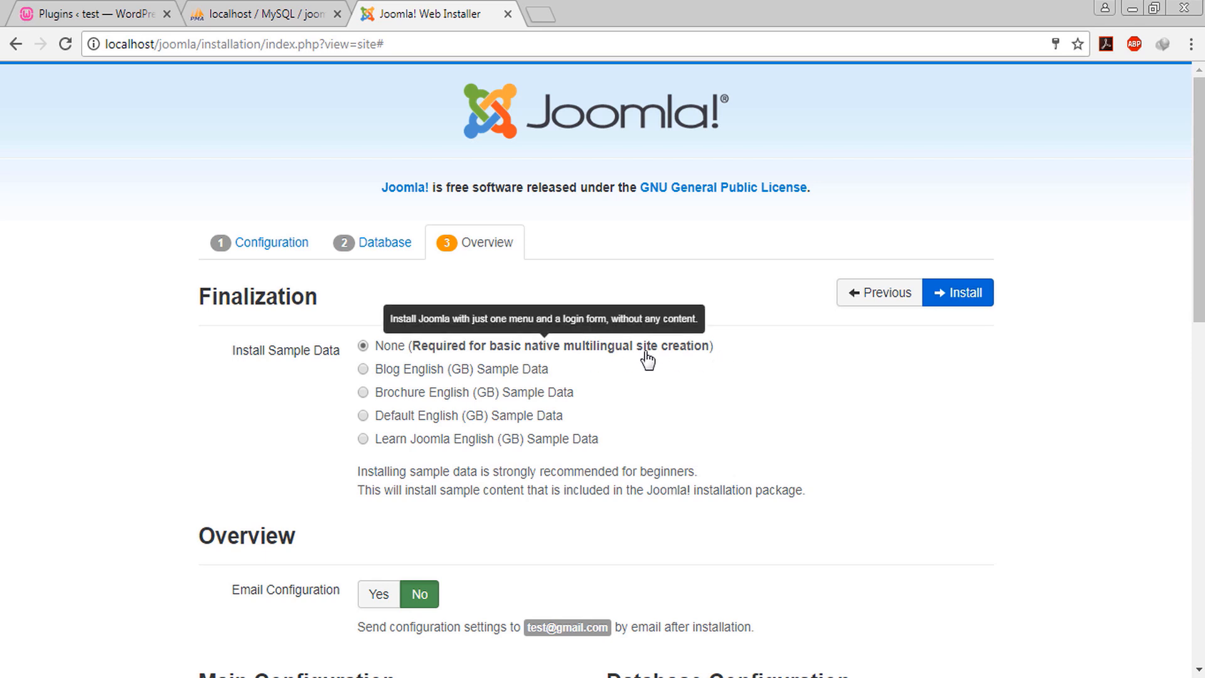
Review the Overview and Pre-Installation Check with no sample data, then run Install
scroll(659, 370, "down", 5)
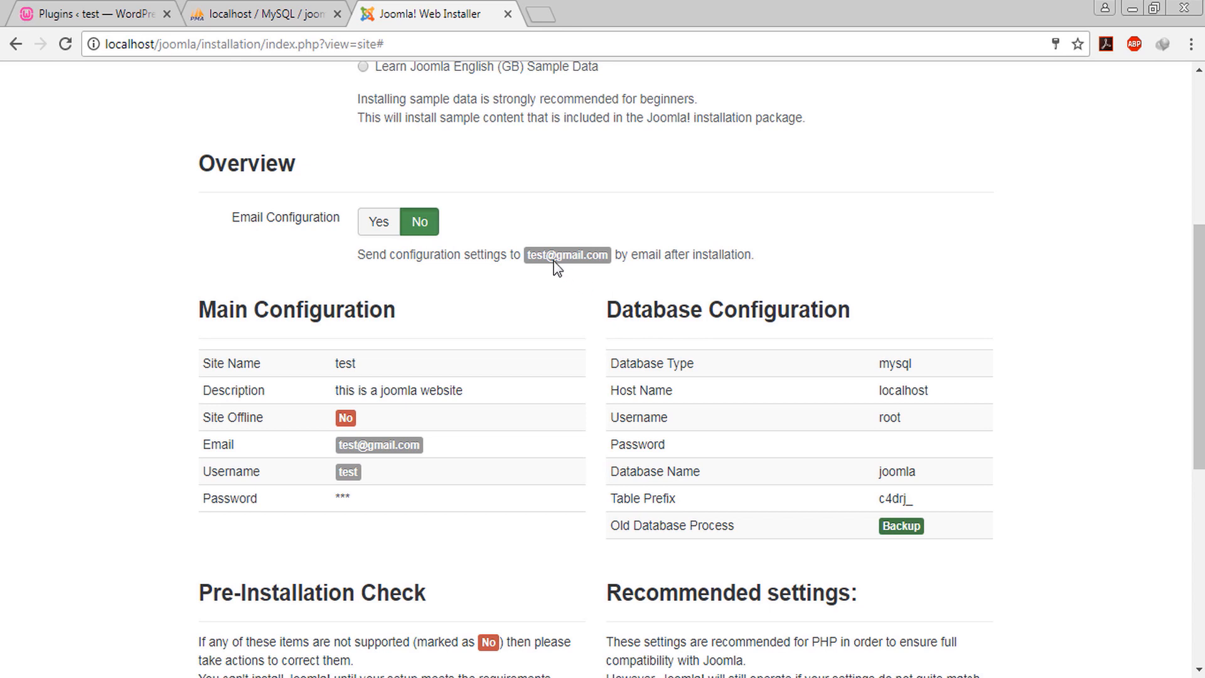
double_click(539, 253)
scroll(784, 407, "down", 8)
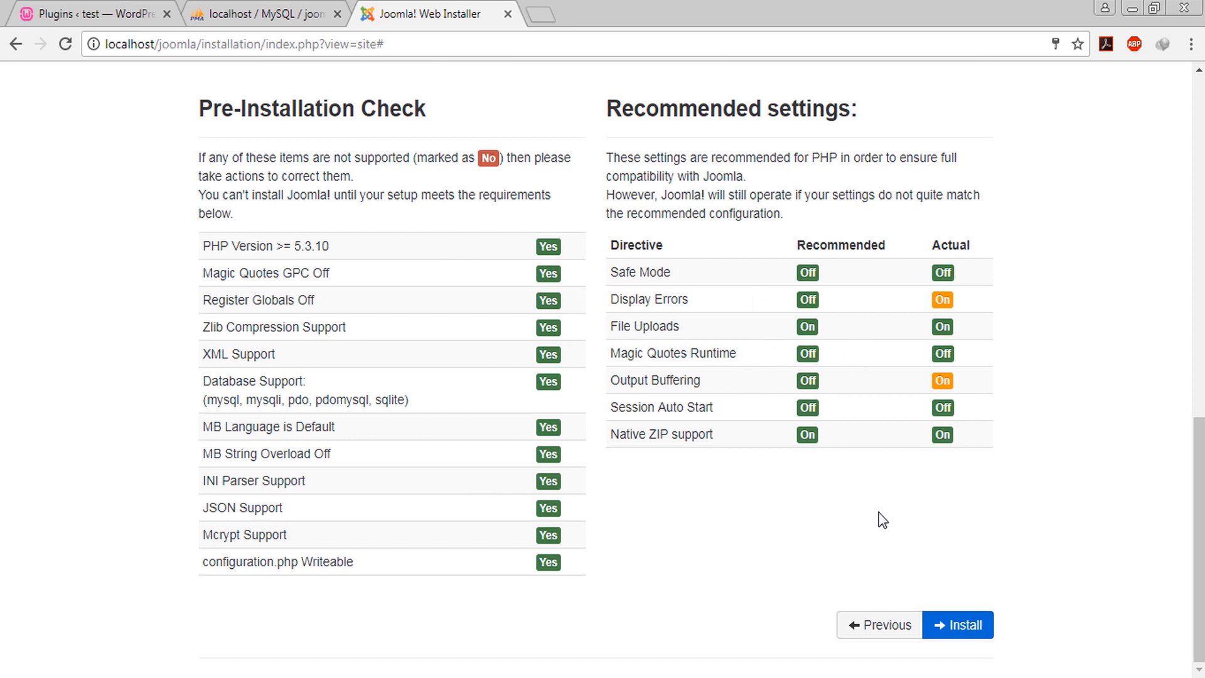
scroll(844, 514, "up", 13)
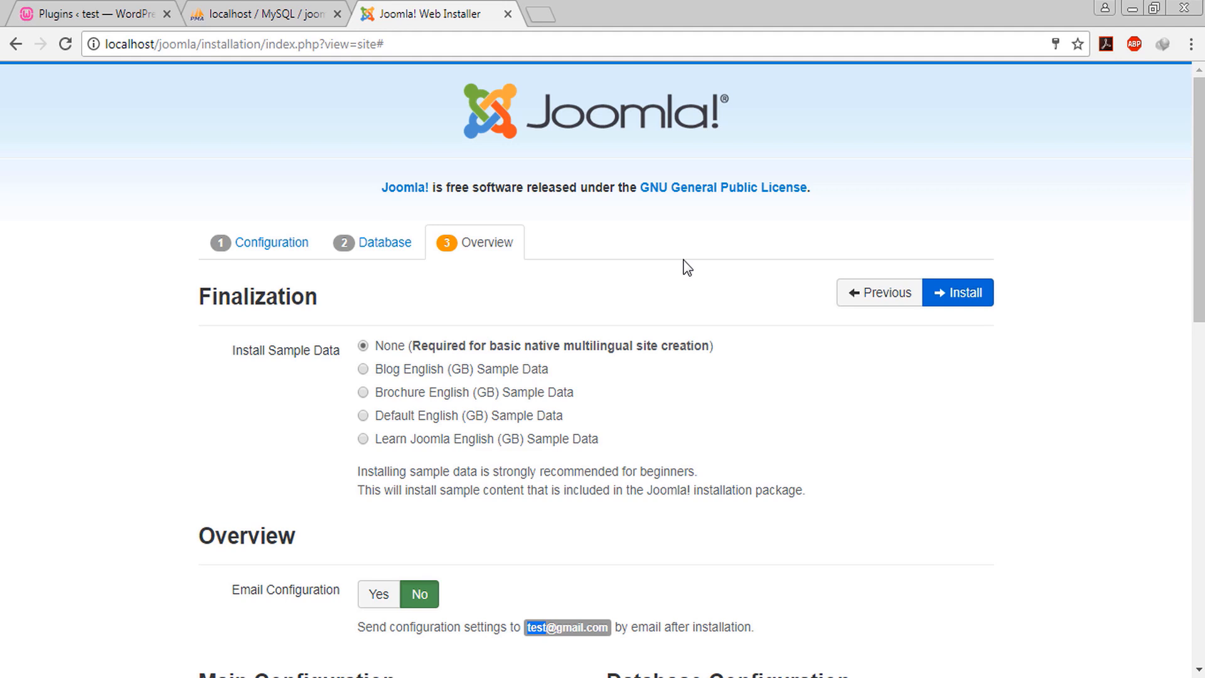
scroll(785, 312, "down", 10)
scroll(961, 498, "down", 3)
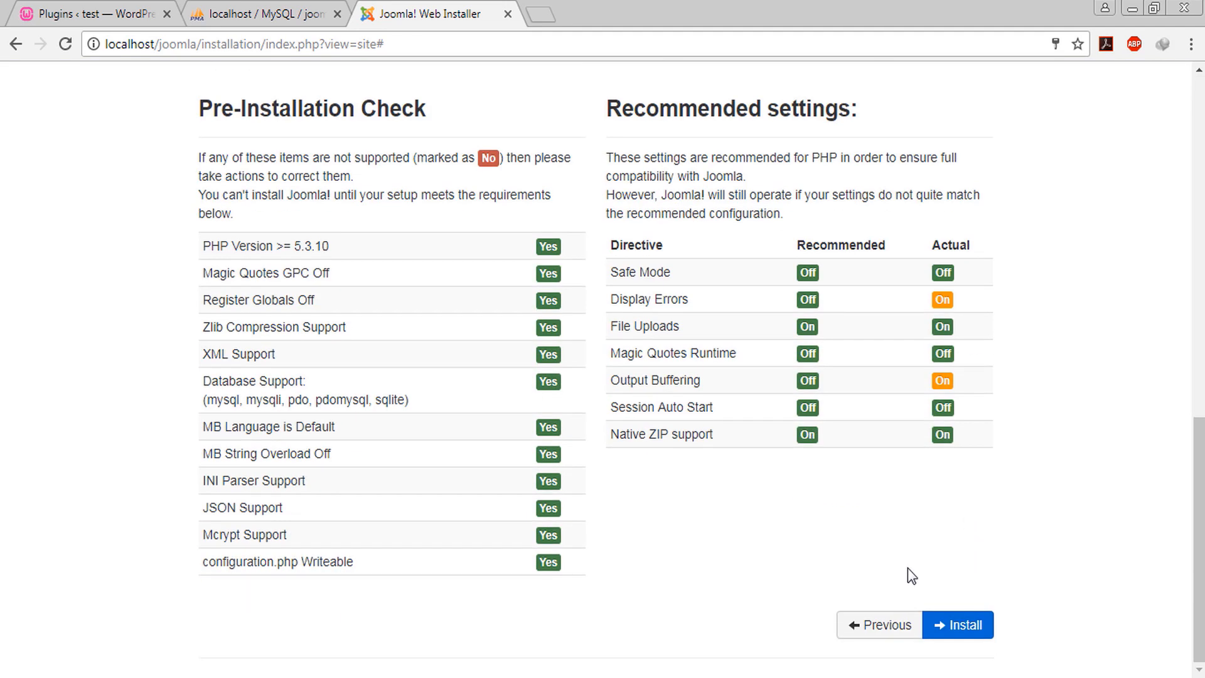
left_click(969, 629)
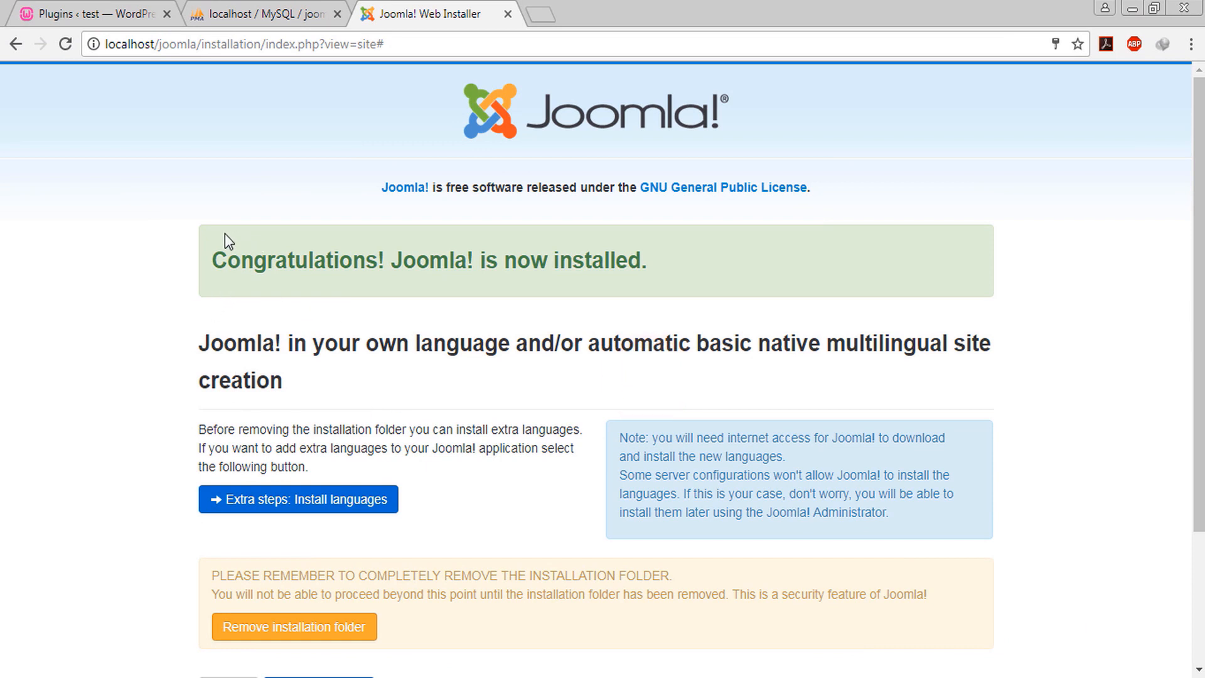
left_click_drag(255, 258, 354, 257)
left_click(354, 256)
scroll(537, 319, "down", 2)
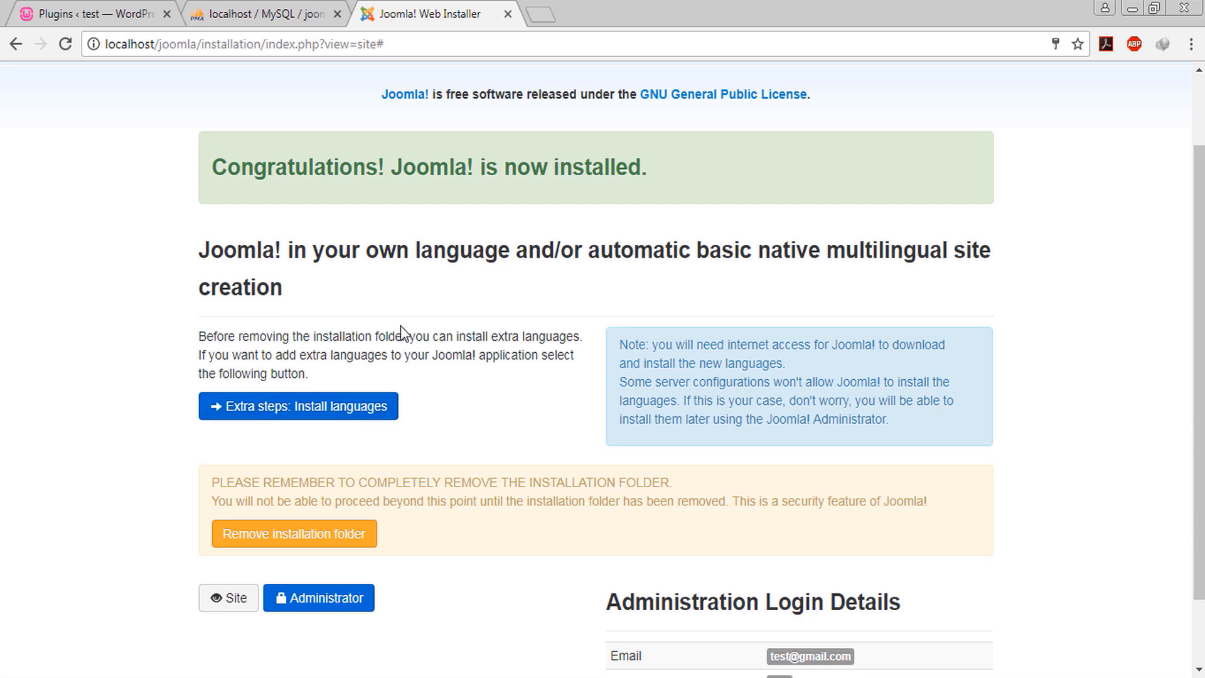
scroll(400, 326, "down", 1)
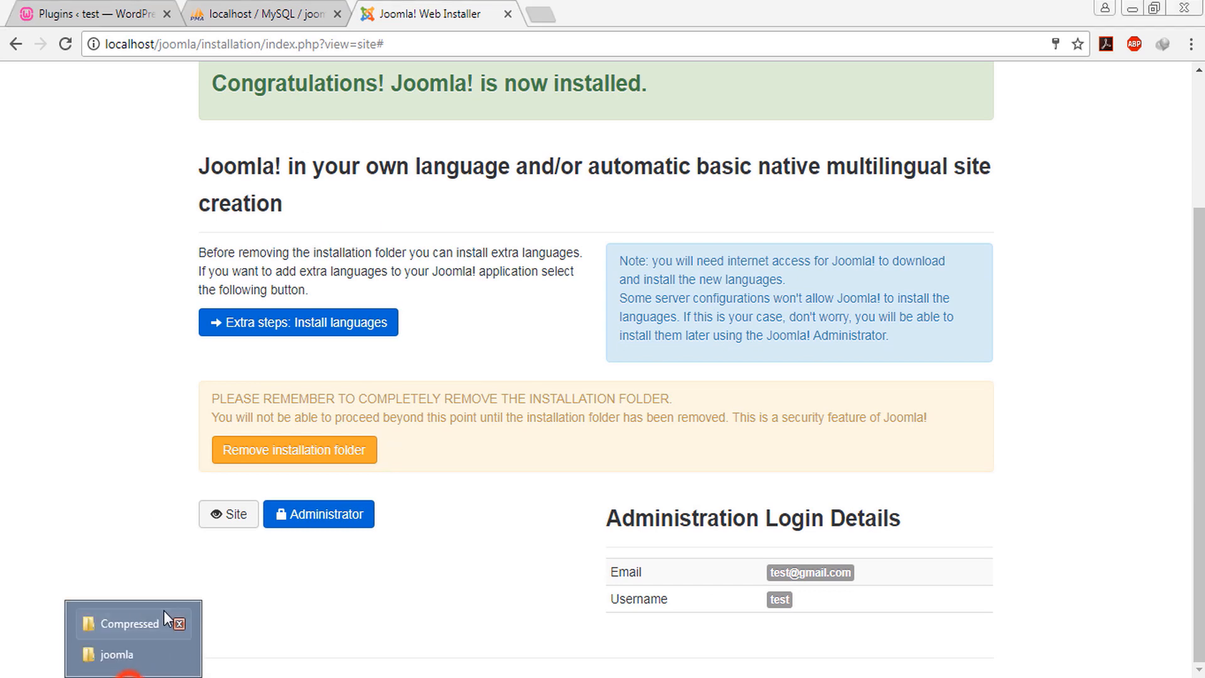
Check the installation folder inside the joomla directory in Windows Explorer
left_click(128, 655)
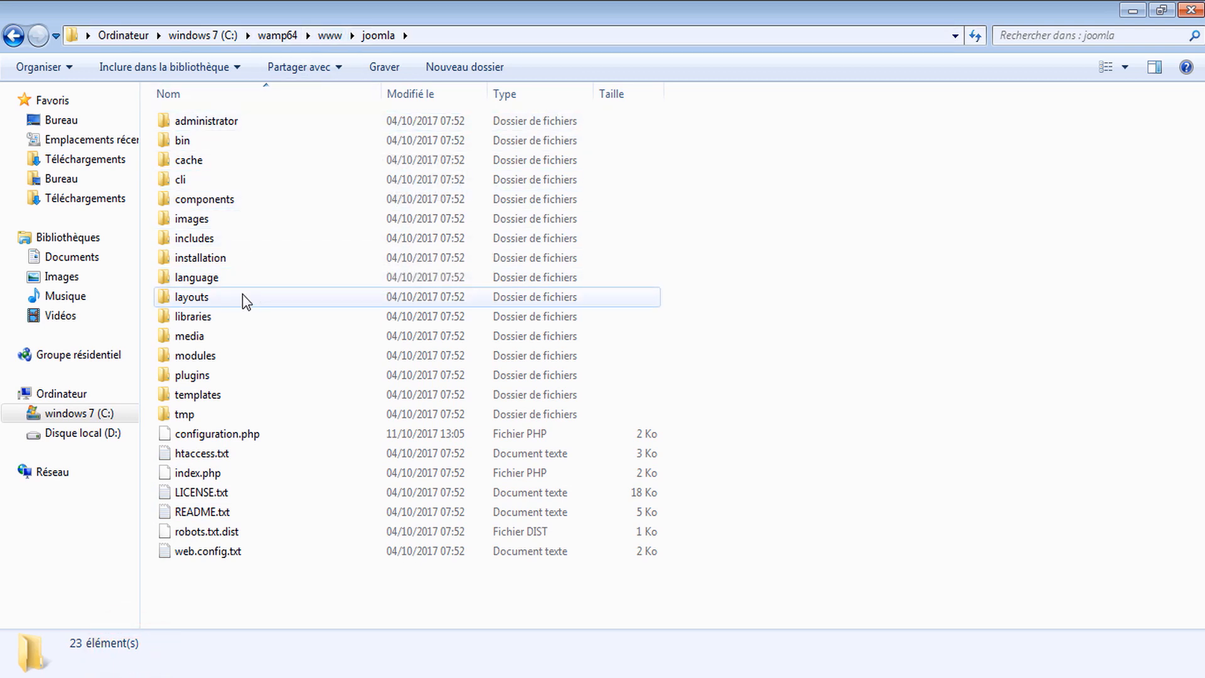
left_click(203, 260)
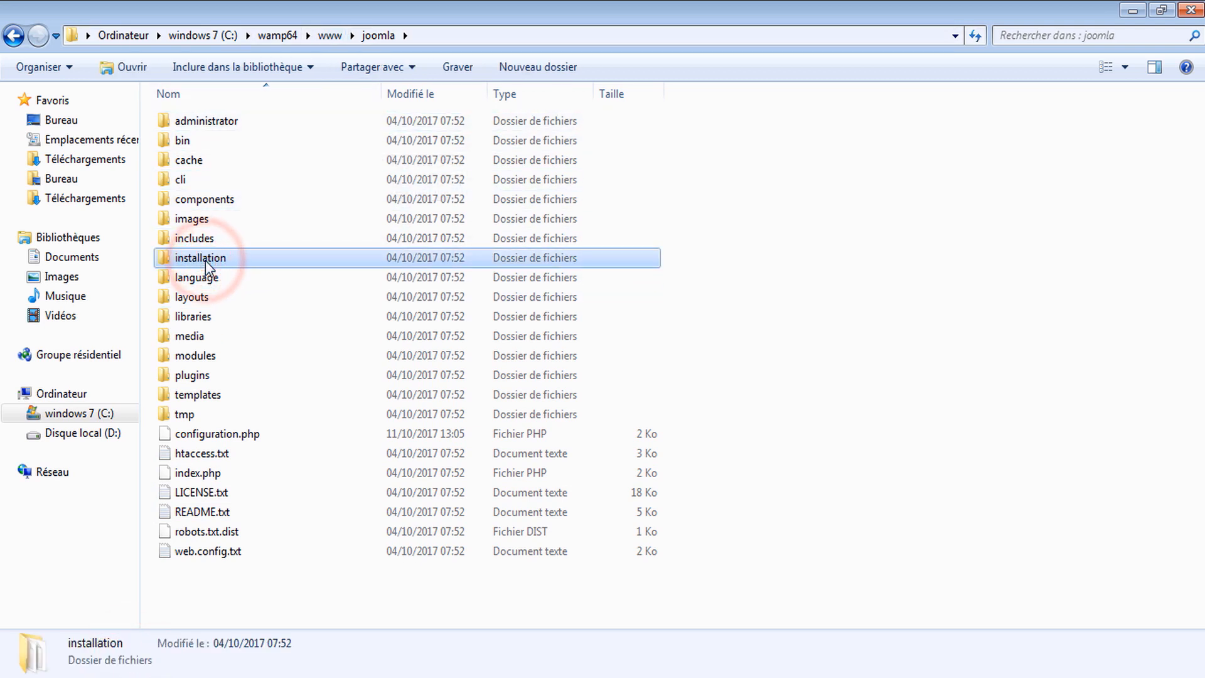
left_click(740, 268)
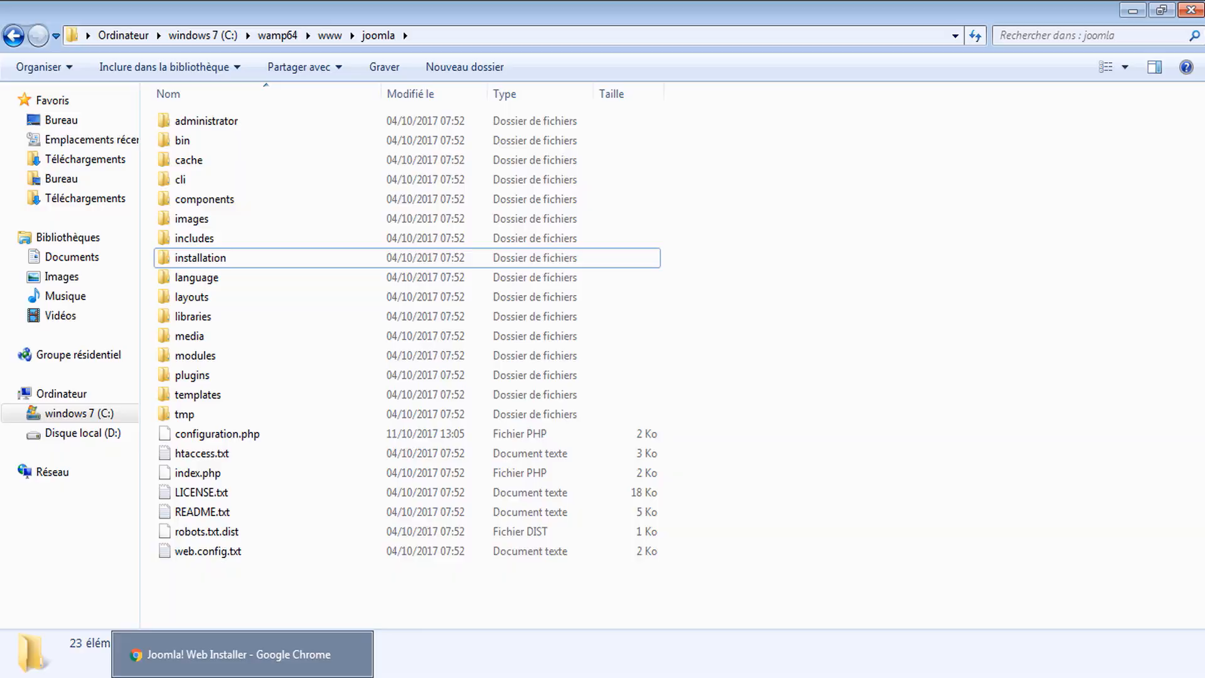
Remove the installation folder from the installer page and verify in Explorer it is gone
left_click(237, 677)
left_click(269, 460)
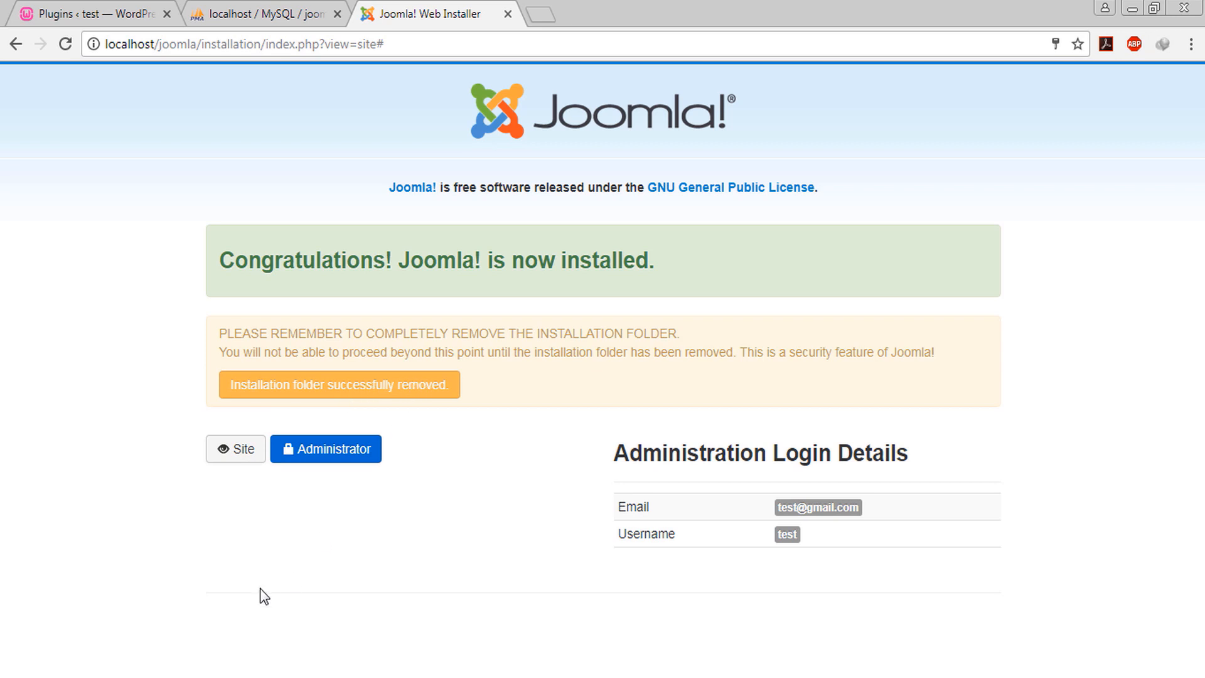
left_click(129, 652)
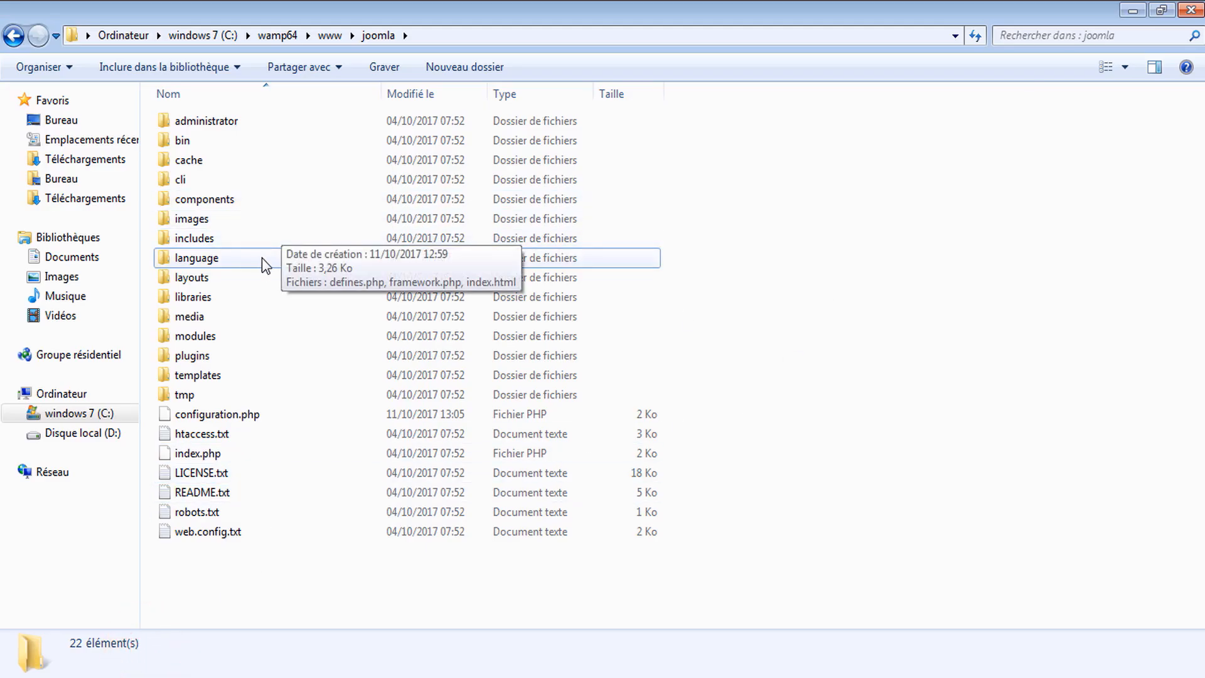
left_click(858, 287)
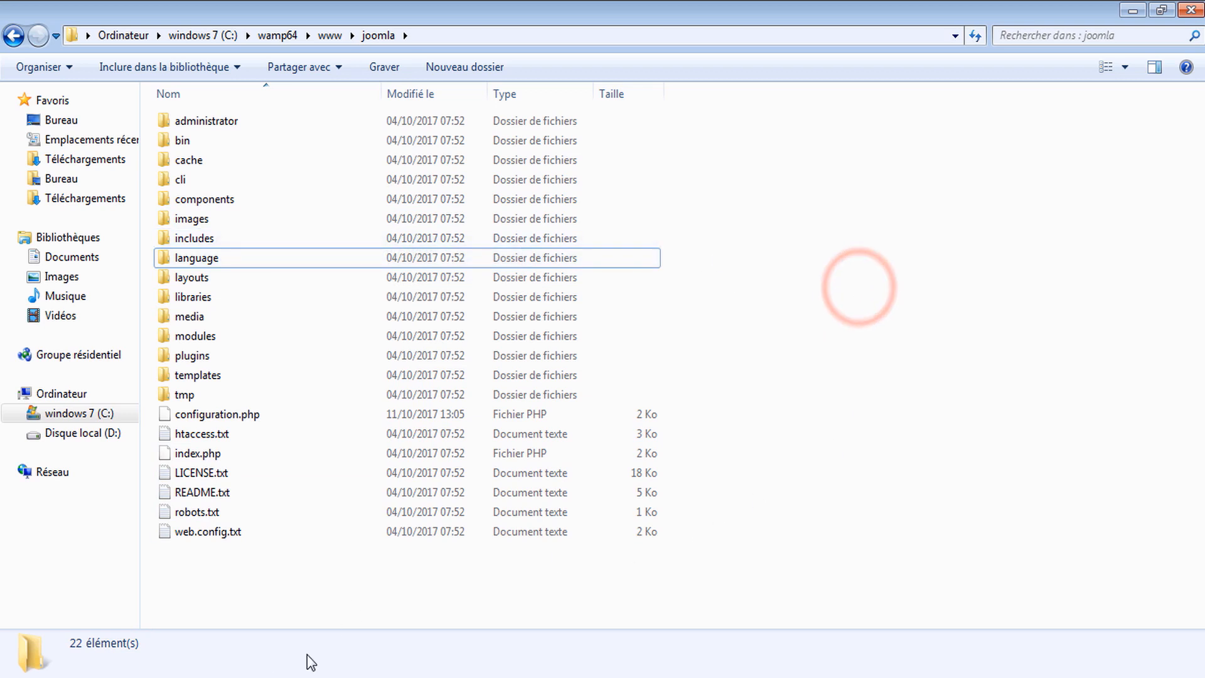
left_click(298, 675)
left_click(429, 403)
Open the new site's front-end Home page in a separate tab
left_click(244, 469)
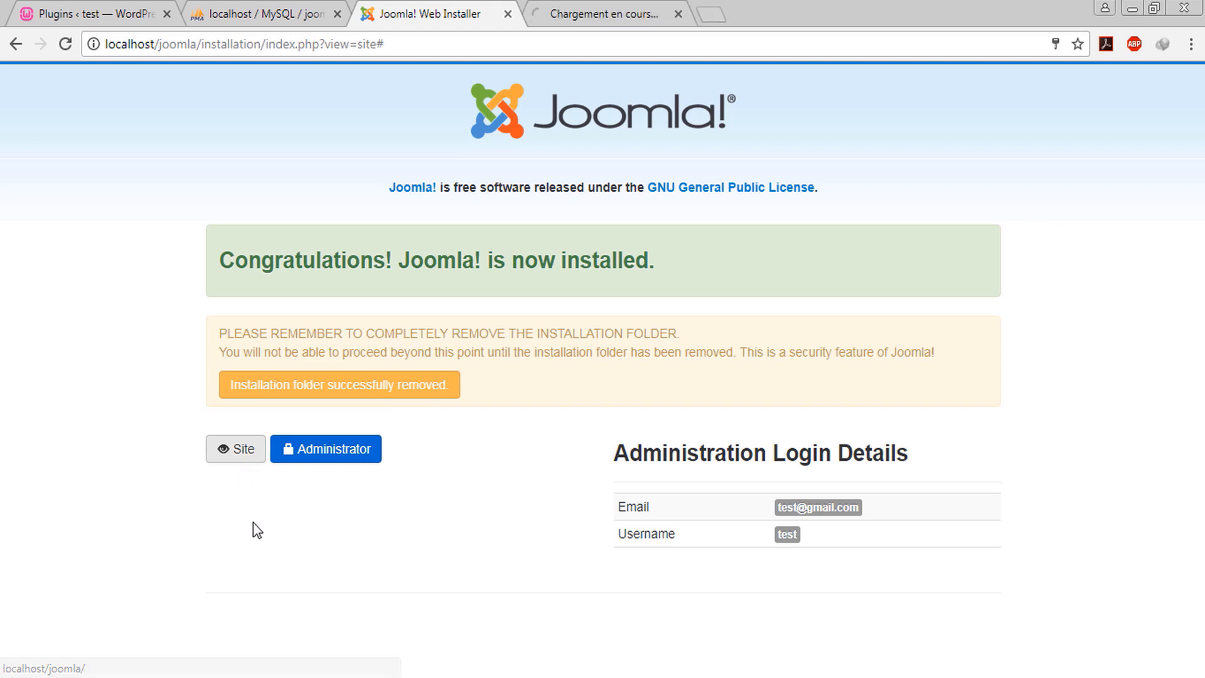
left_click(563, 13)
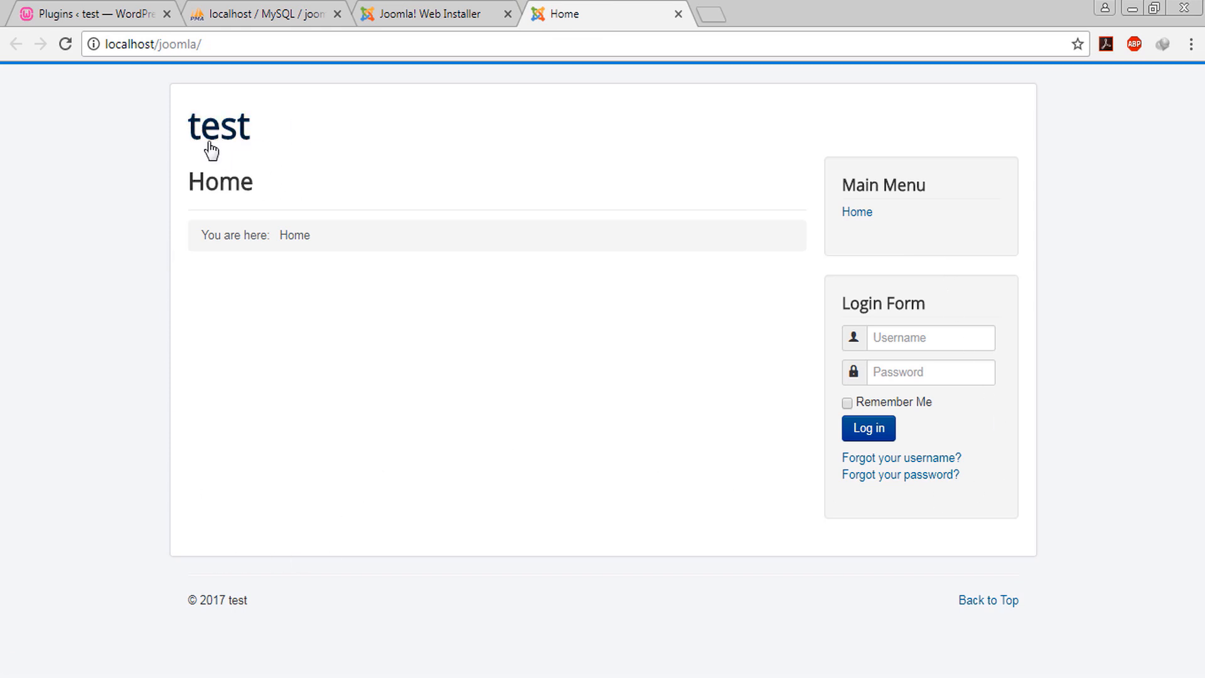
left_click(199, 175)
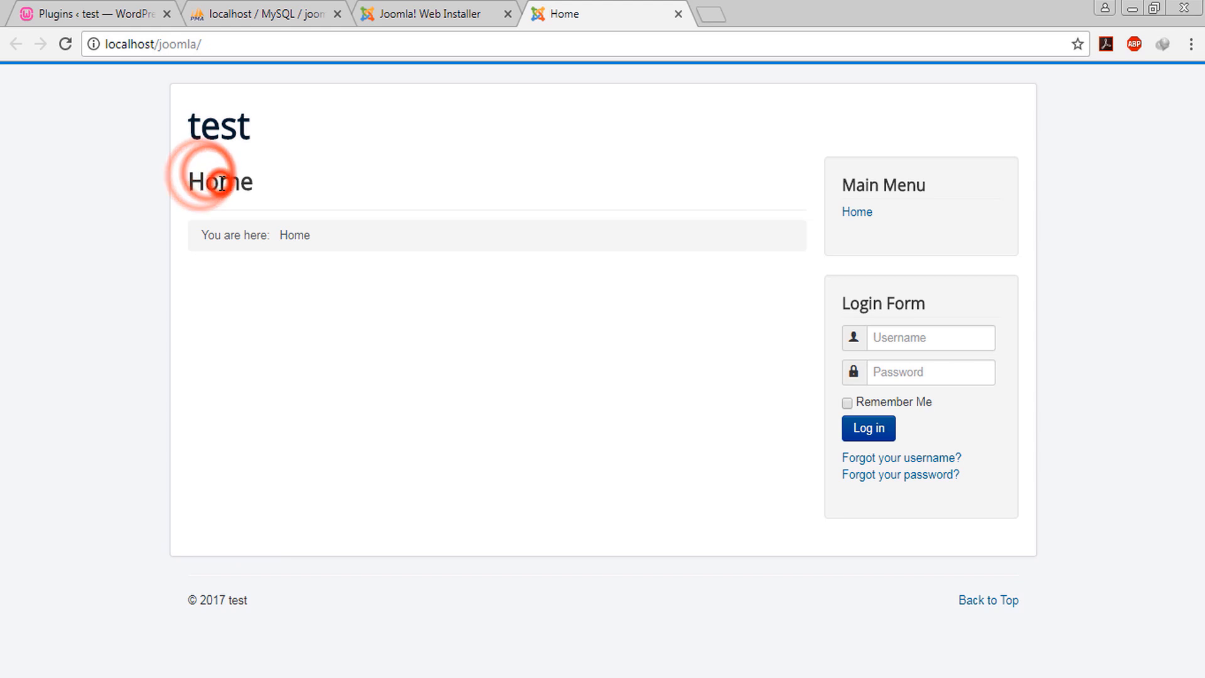
left_click(188, 182)
left_click(263, 177)
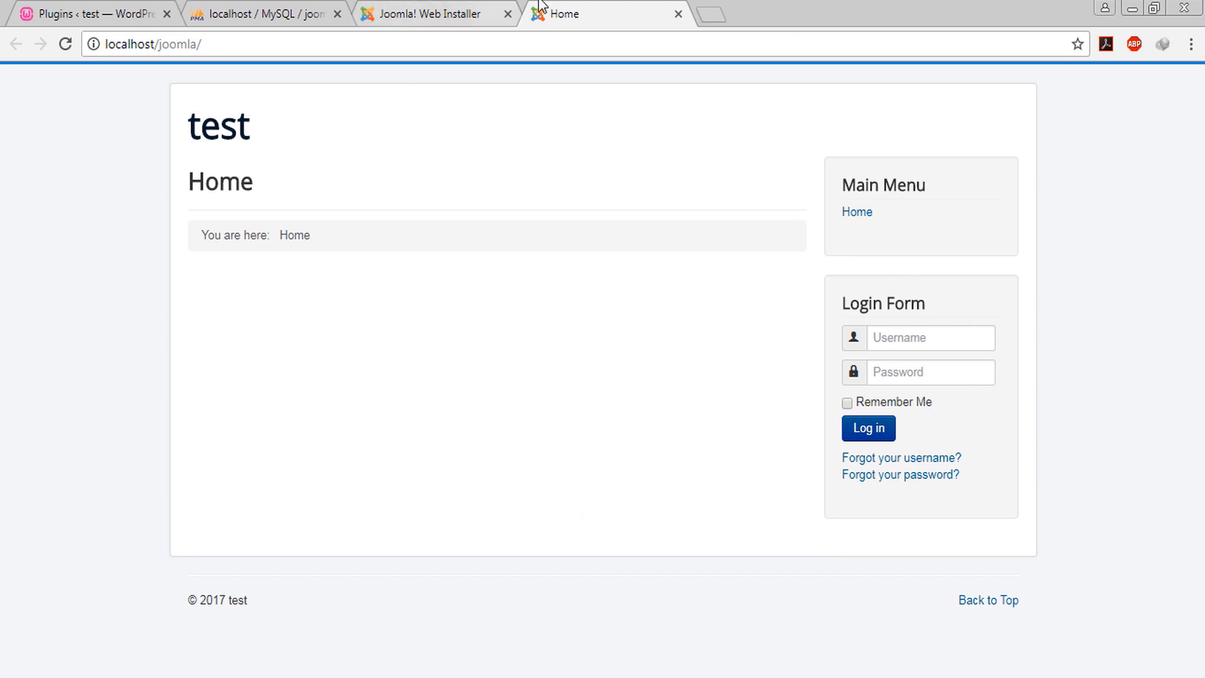
Return to the Congratulations page and open the administrator login at localhost/joomla/administrator
left_click(435, 7)
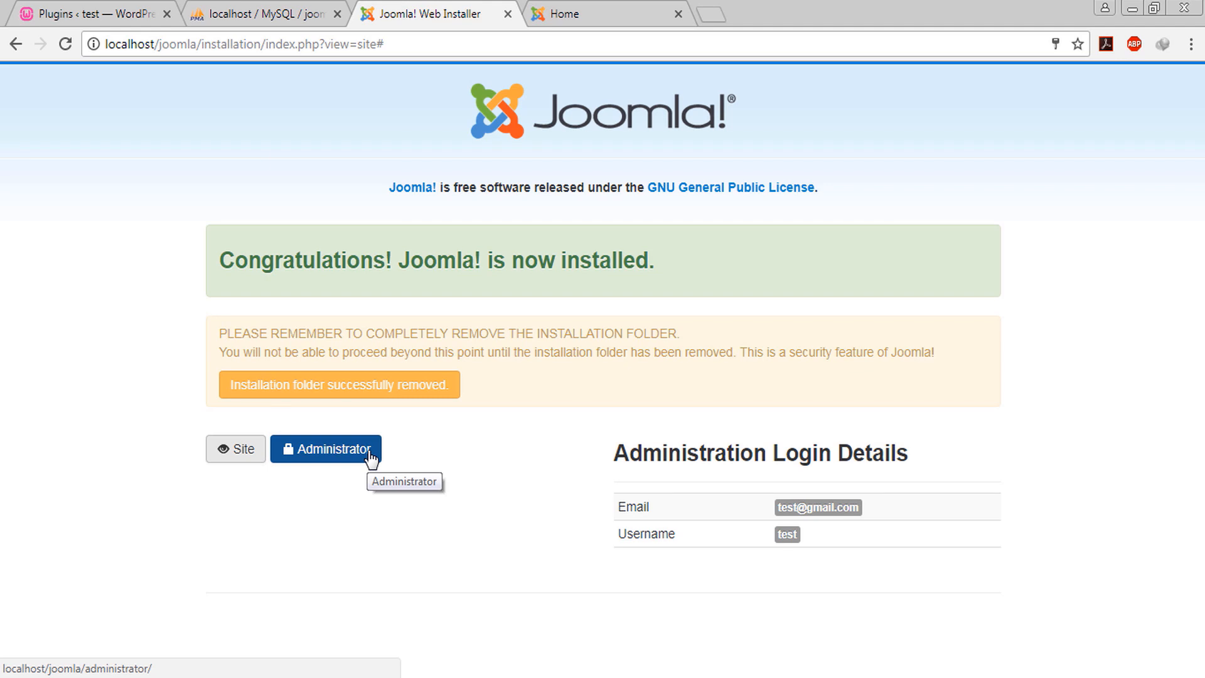
left_click(587, 13)
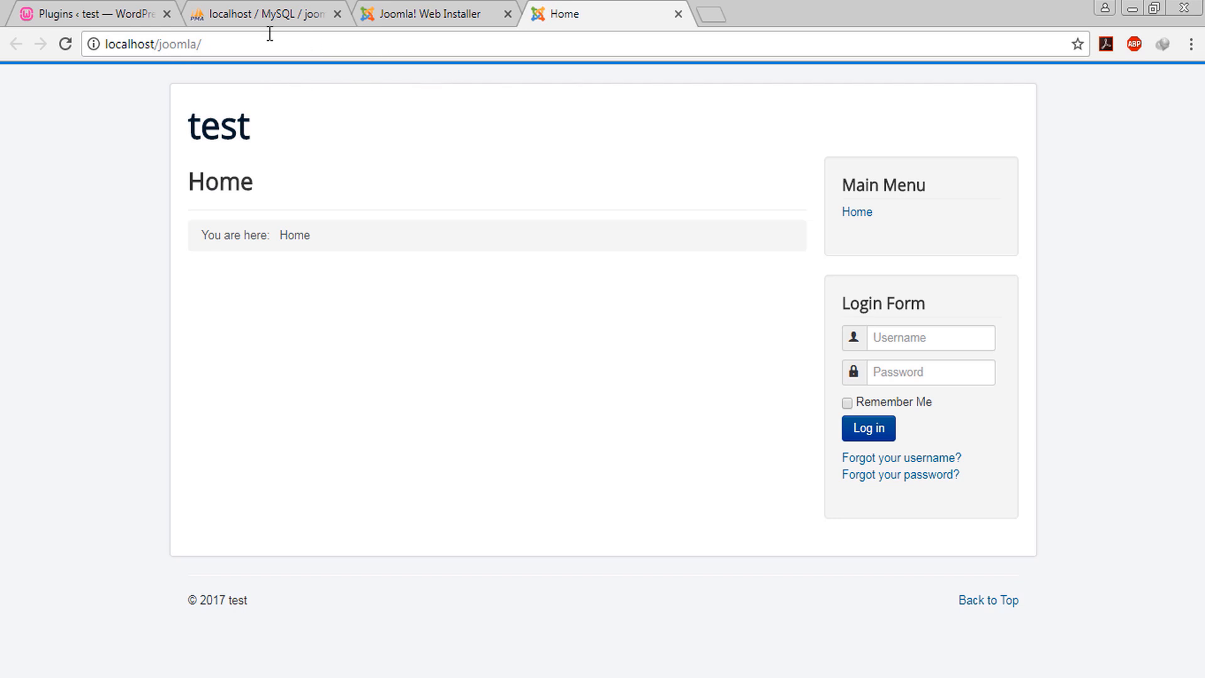
left_click(219, 43)
left_click(130, 126)
left_click(484, 12)
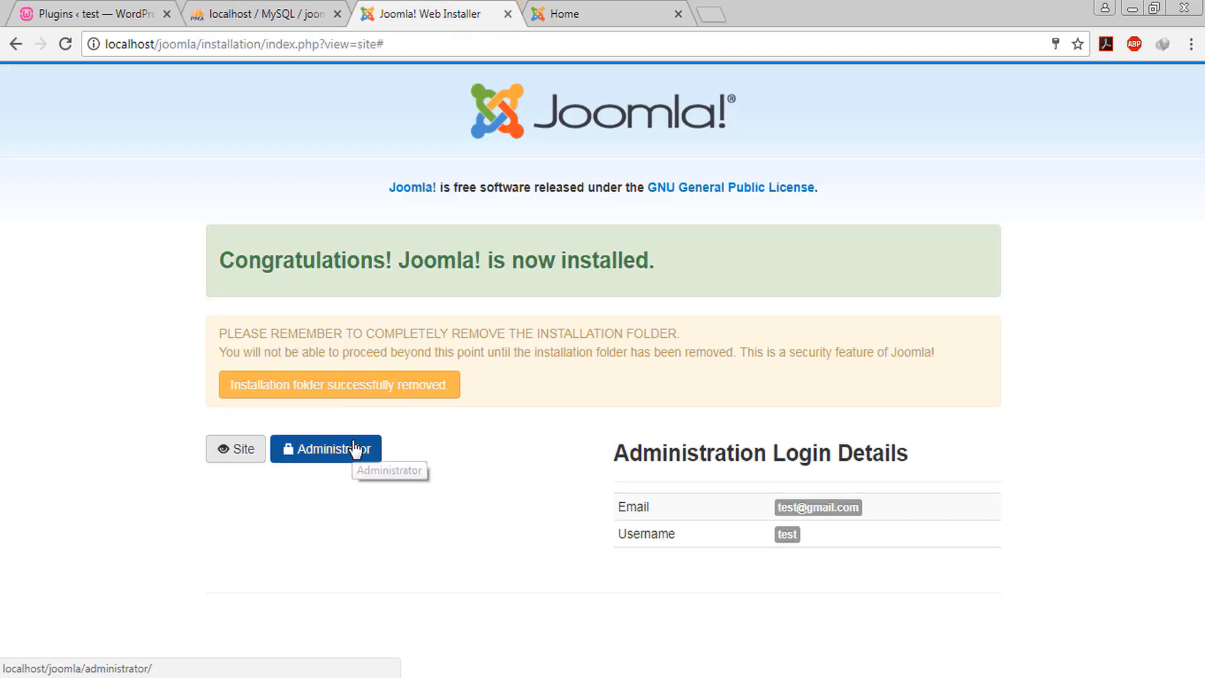
left_click(354, 449)
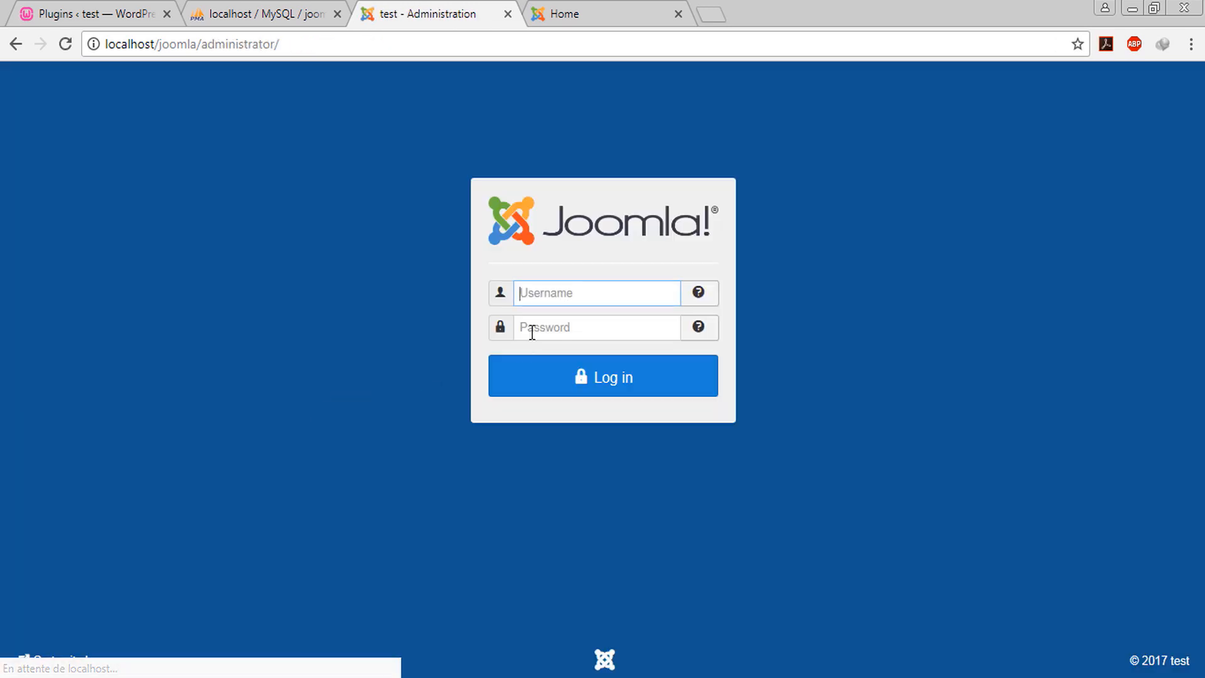
Log in to the administrator with the super user's username and password
left_click(561, 295)
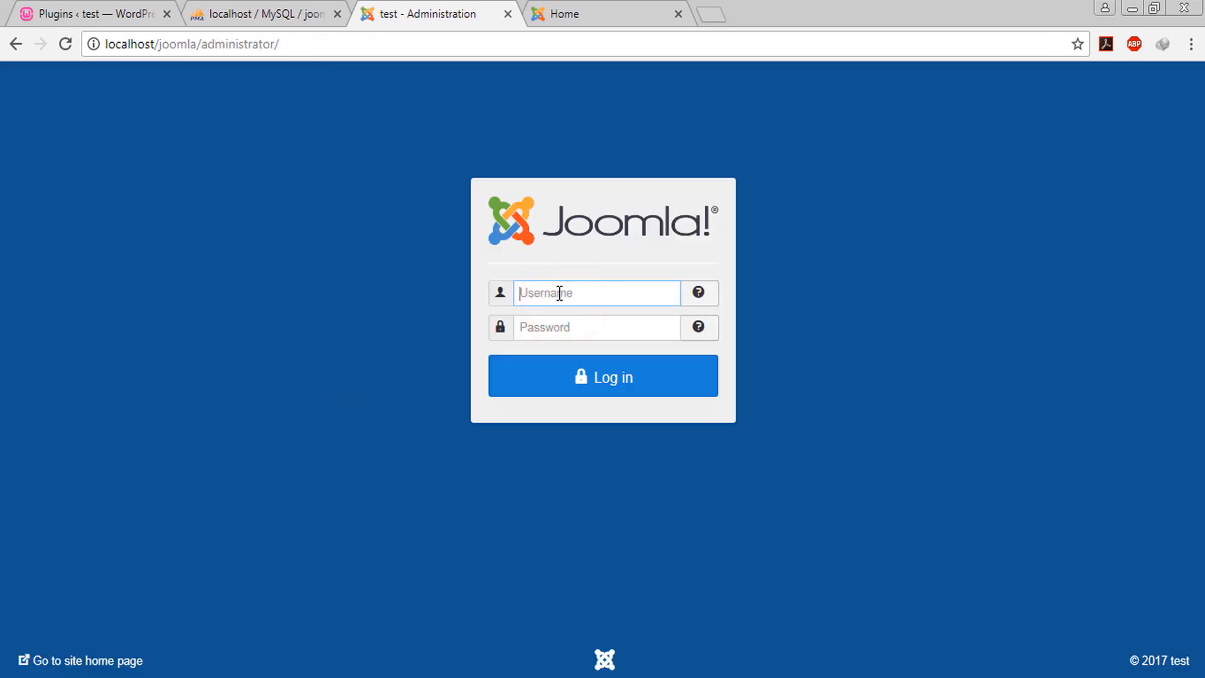
left_click(559, 294)
left_click(416, 347)
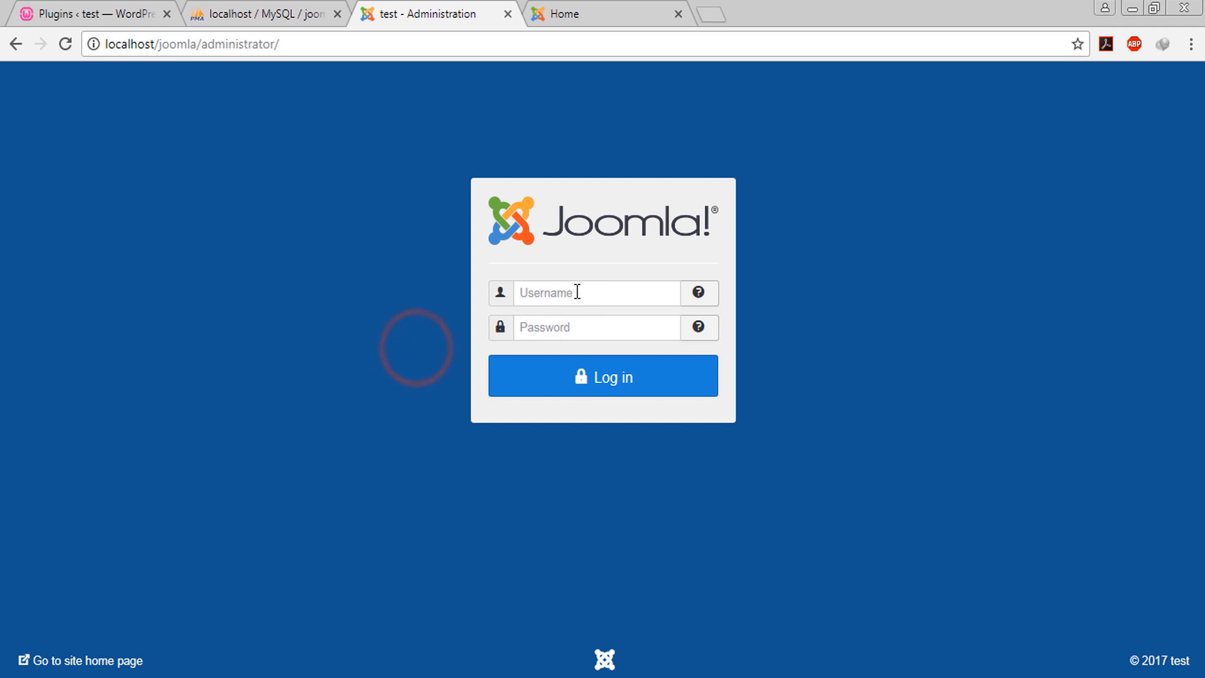
left_click(580, 289)
type("tes")
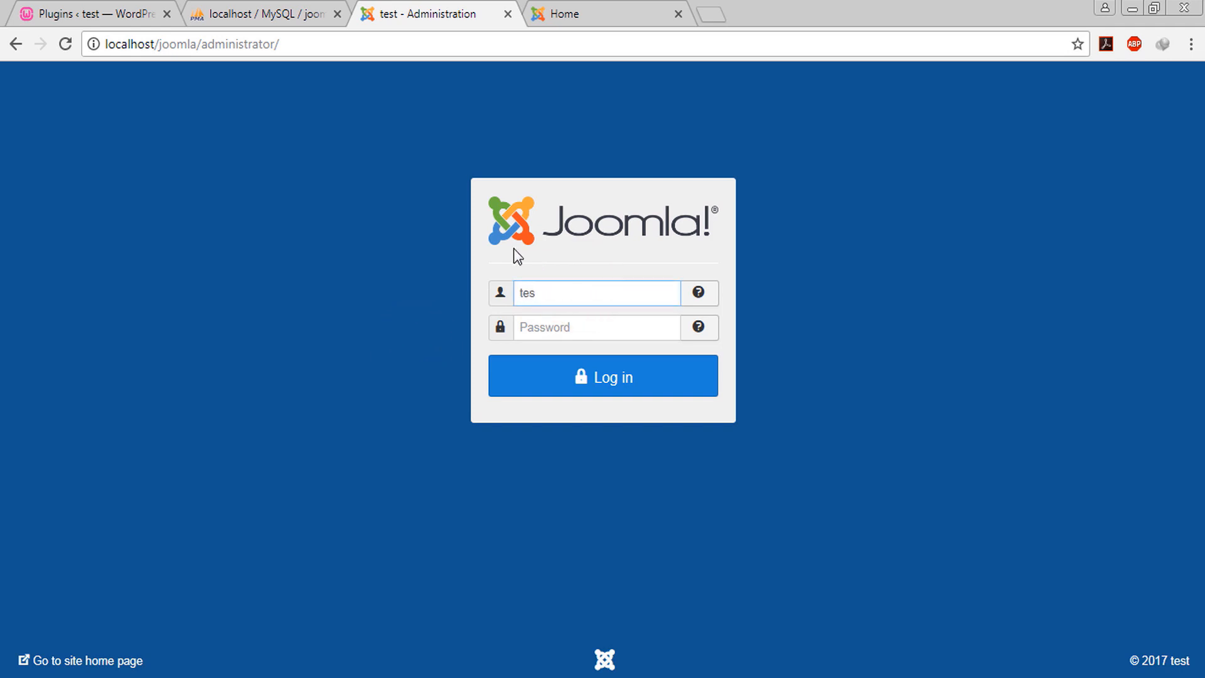
type("•••")
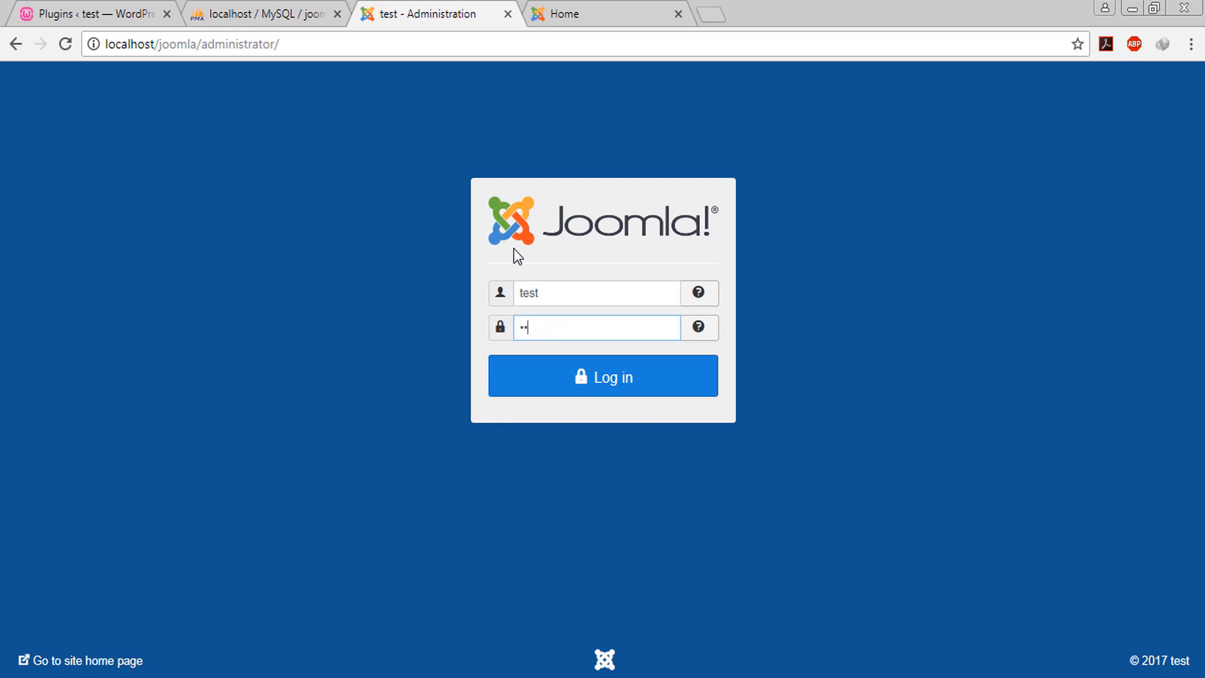
type("•")
key("Return")
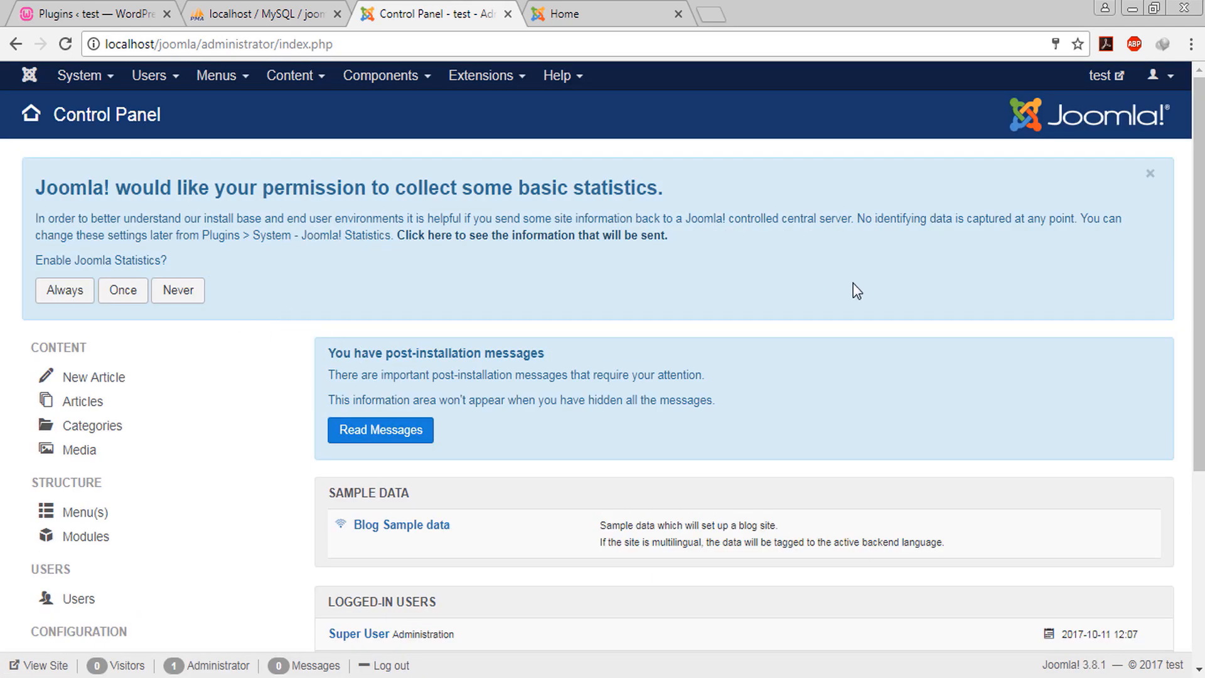
Scroll through the Joomla Control Panel, then bring up the WordPress Plugins tab for comparison
scroll(853, 284, "down", 5)
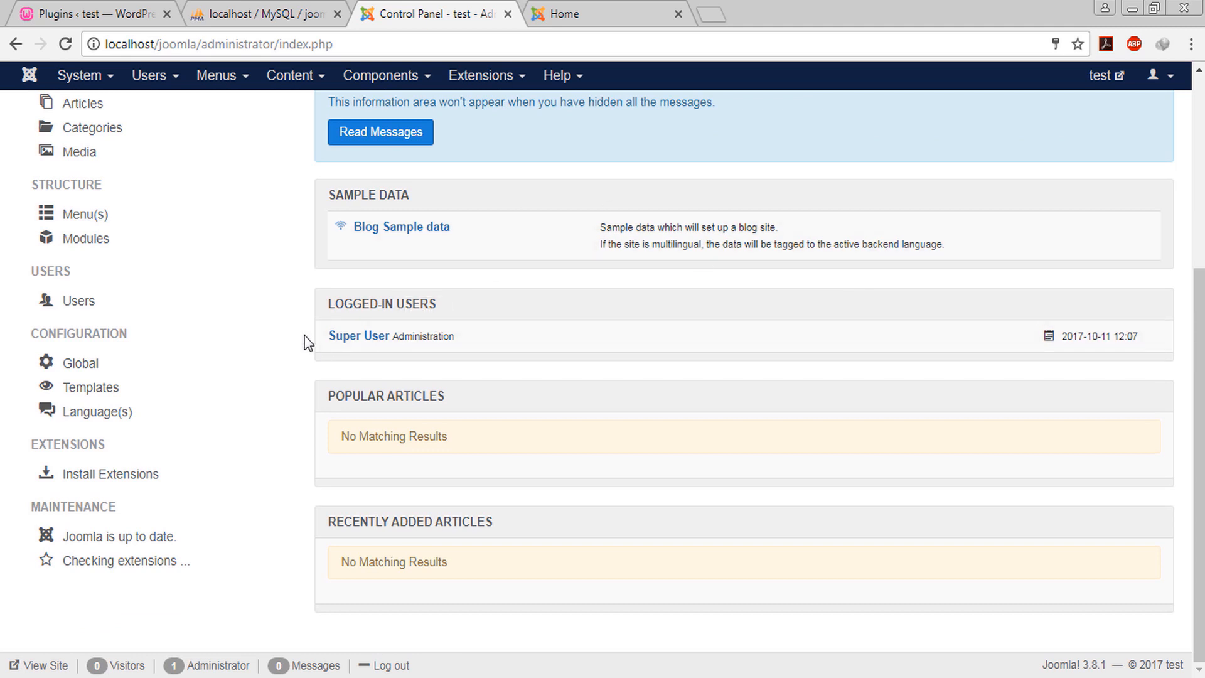
scroll(320, 315, "up", 5)
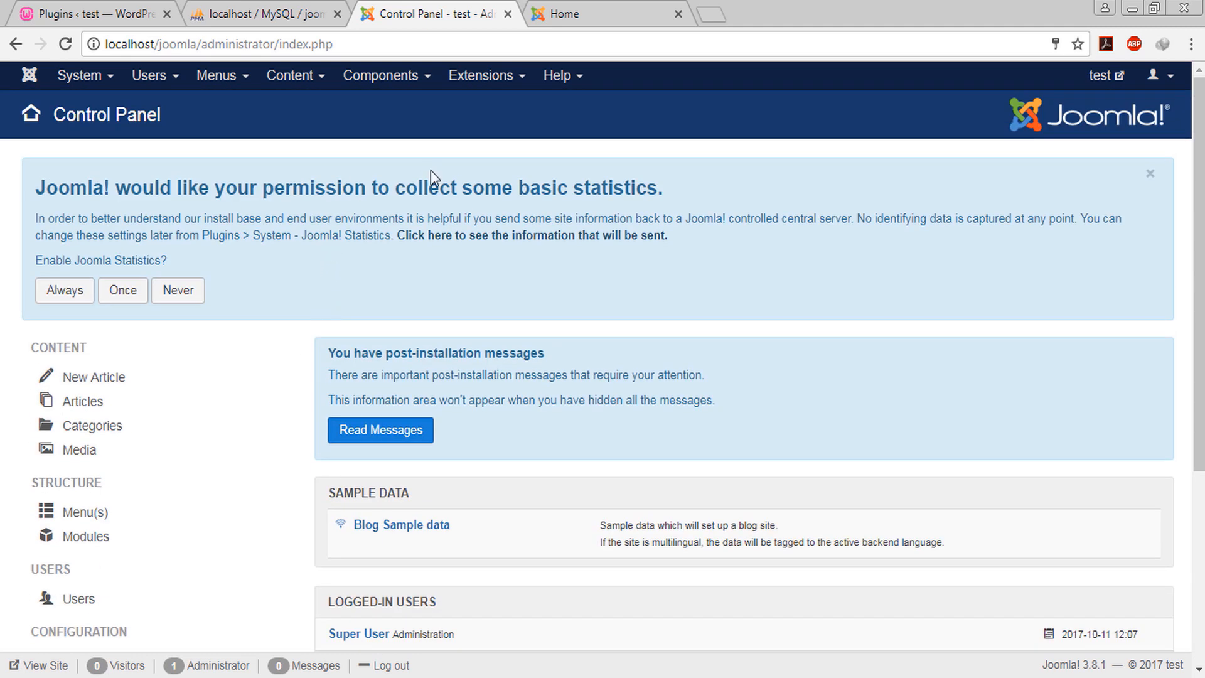
left_click(94, 12)
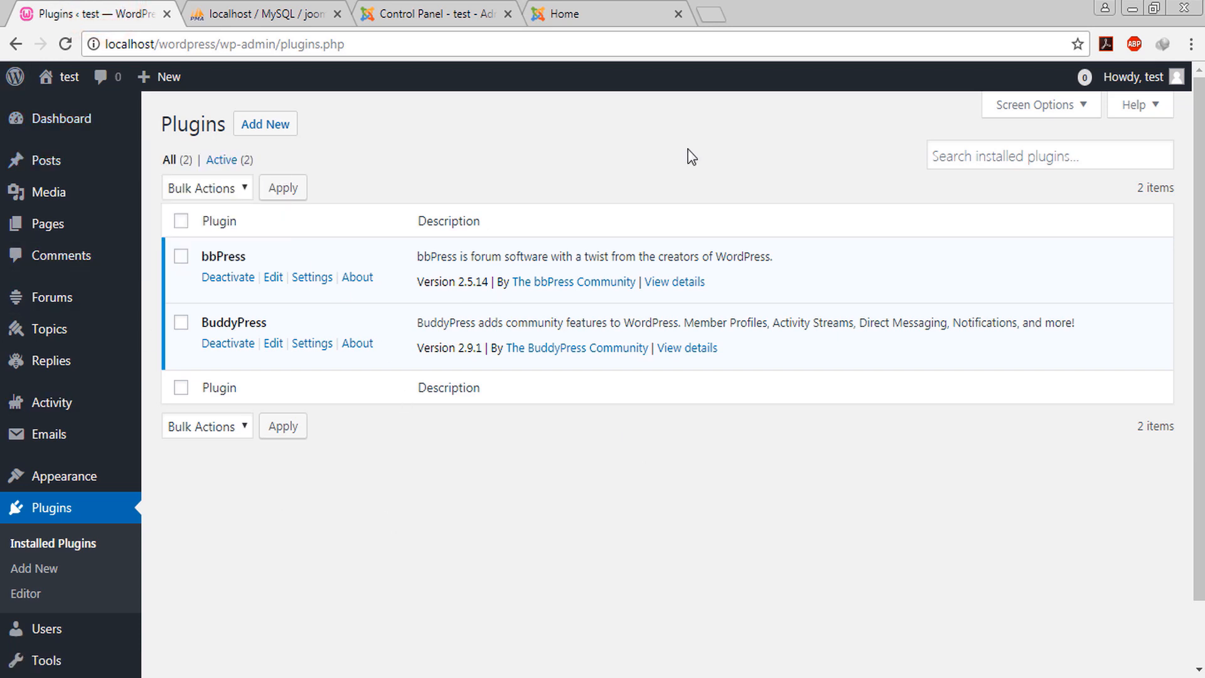
left_click(408, 14)
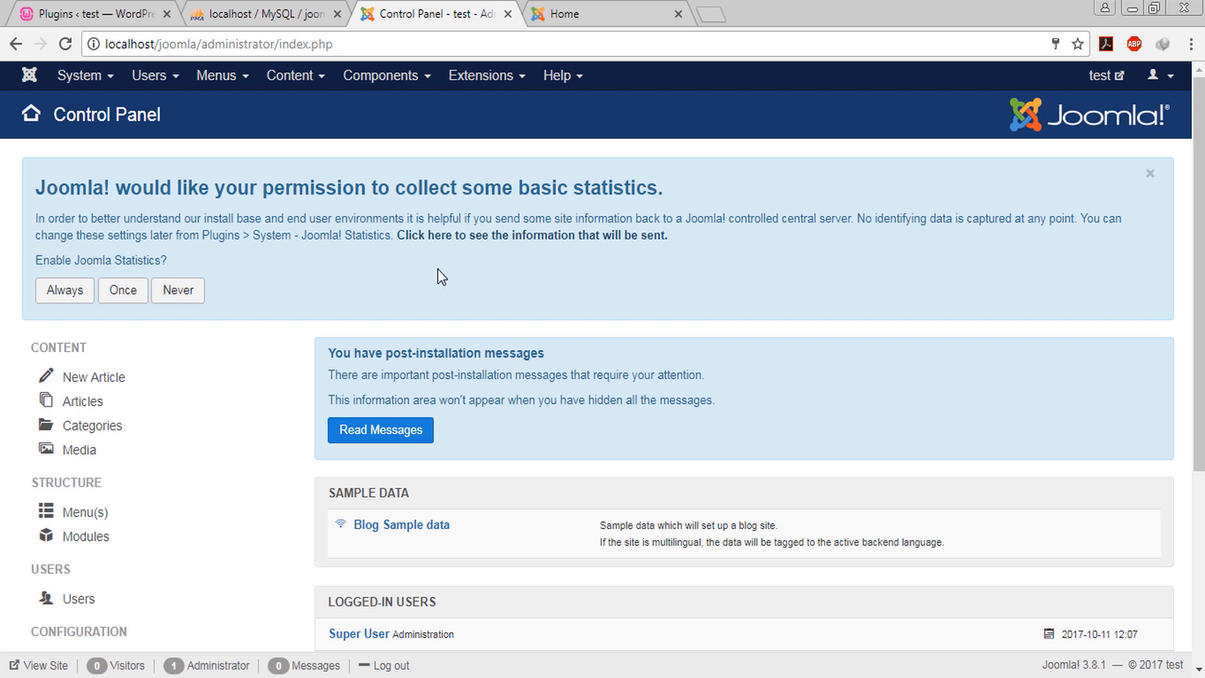
left_click(104, 9)
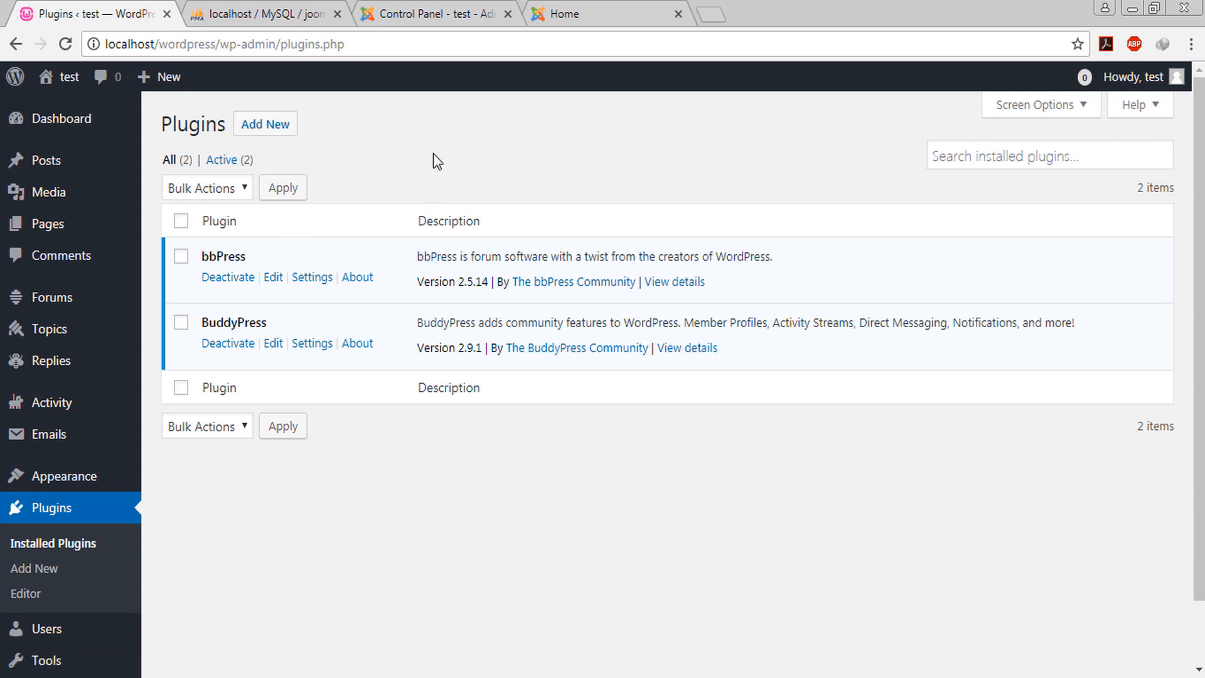
Compare the WordPress Plugins page with the Joomla Control Panel, finishing on the Control Panel
left_click(426, 8)
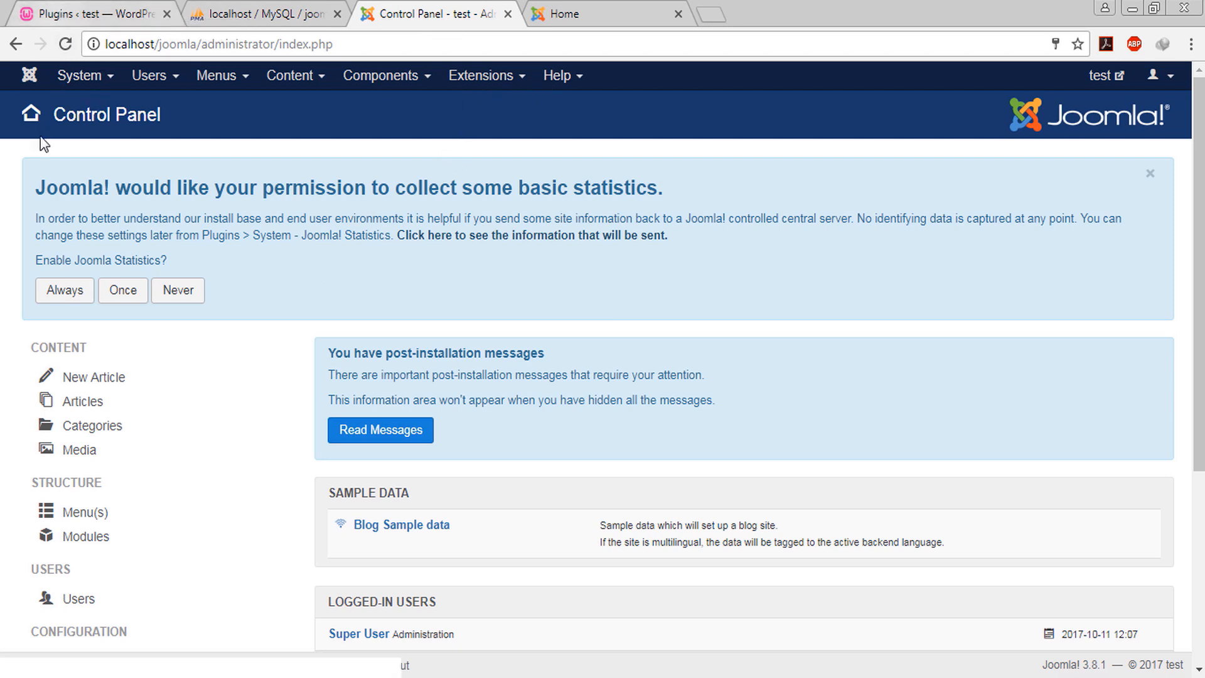
left_click(43, 9)
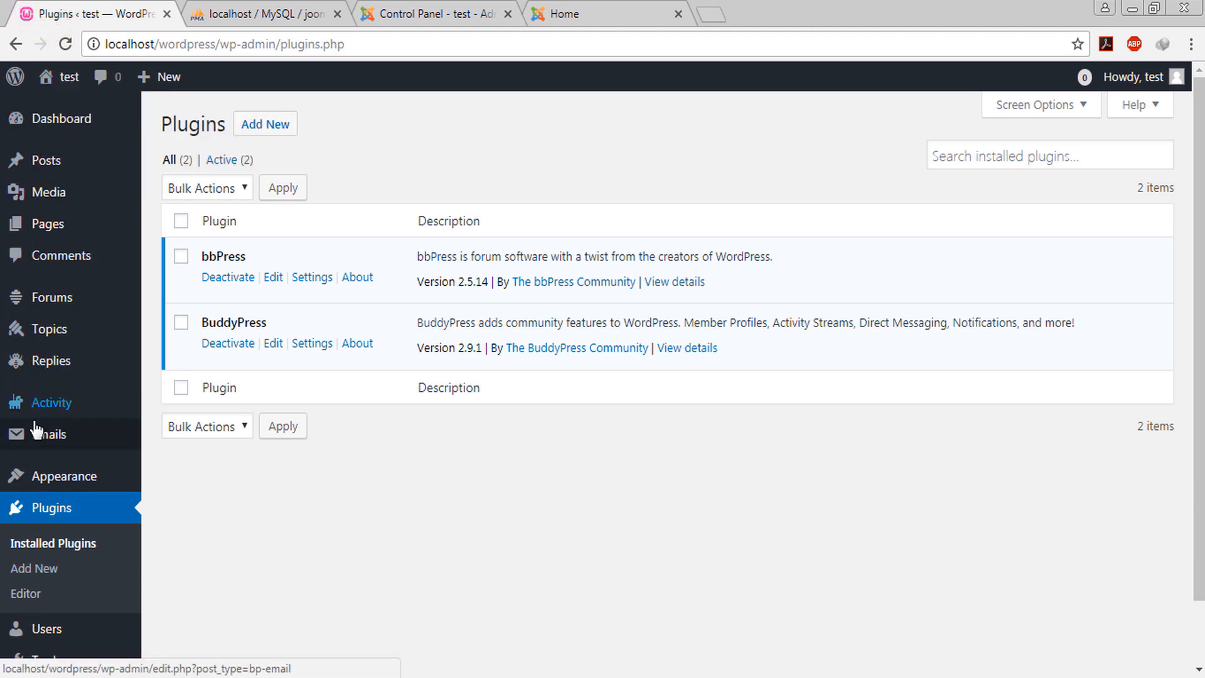
left_click(397, 9)
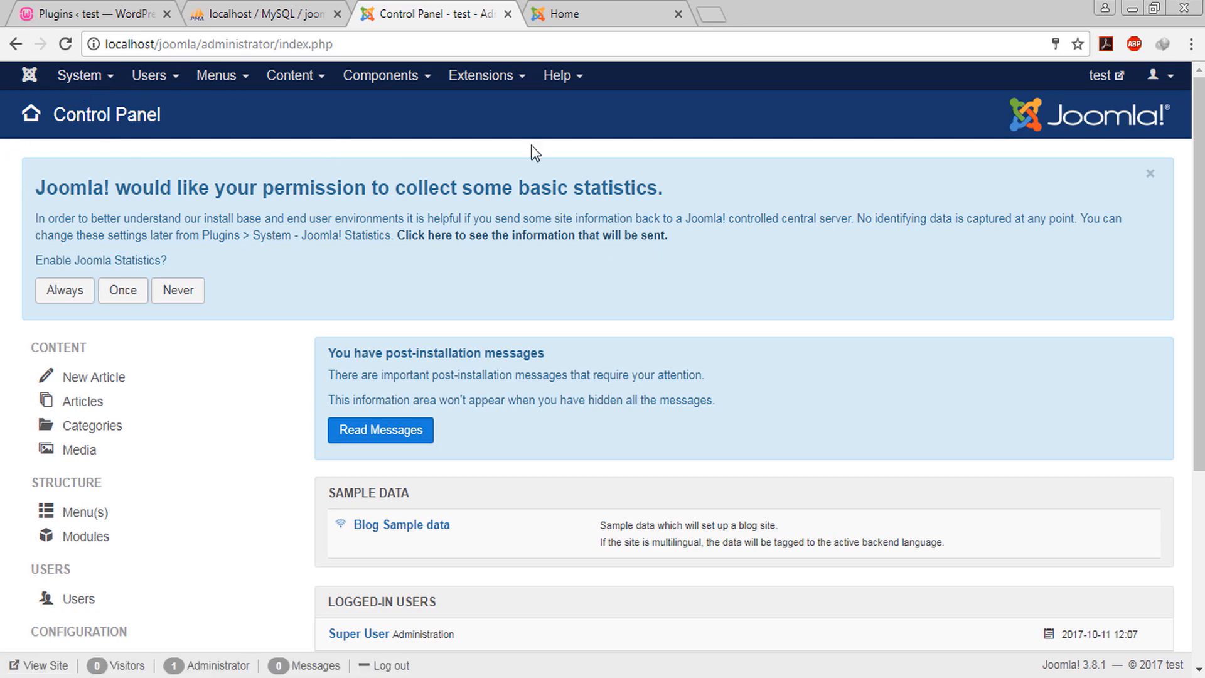
left_click(94, 5)
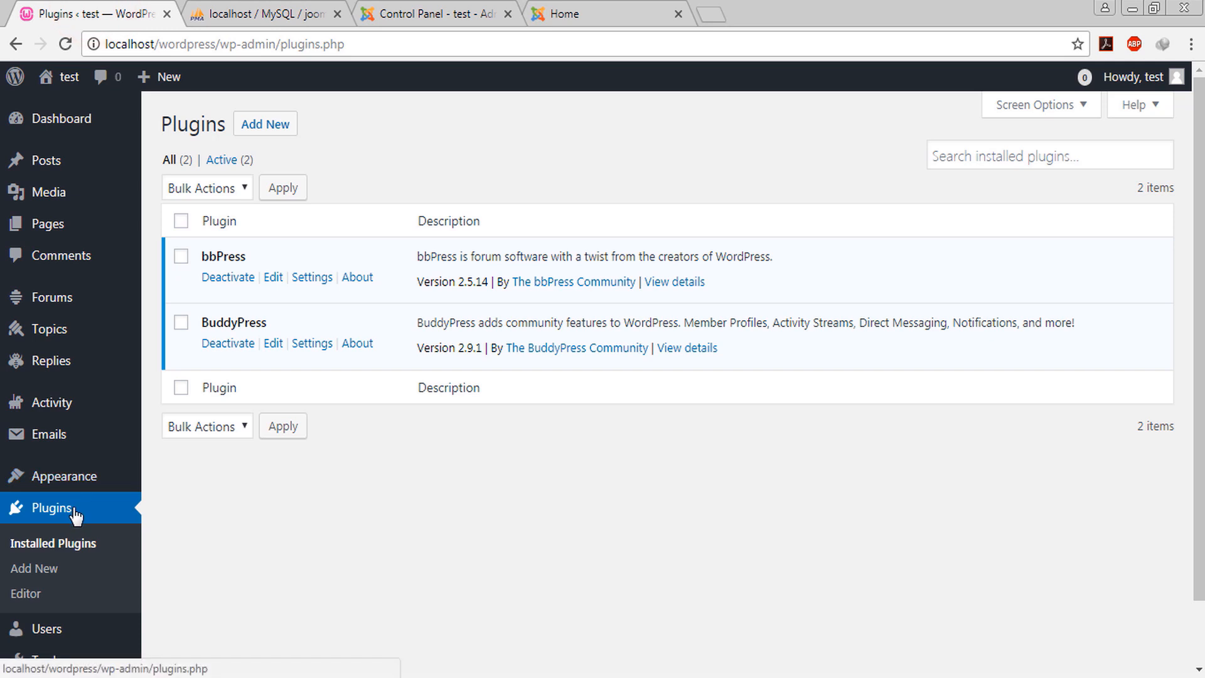
left_click(462, 9)
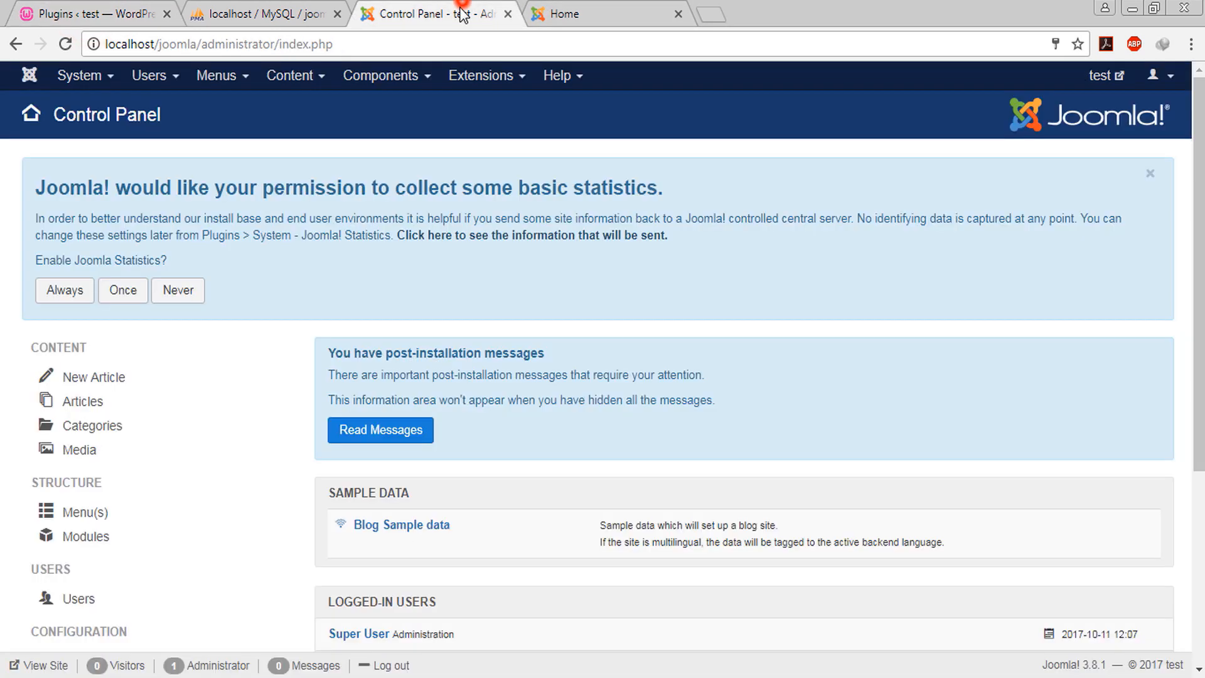
left_click(493, 78)
Open Extensions > Install in a new tab and review its Upload Package File, Install from Folder and Install from URL options
mouse_move(552, 105)
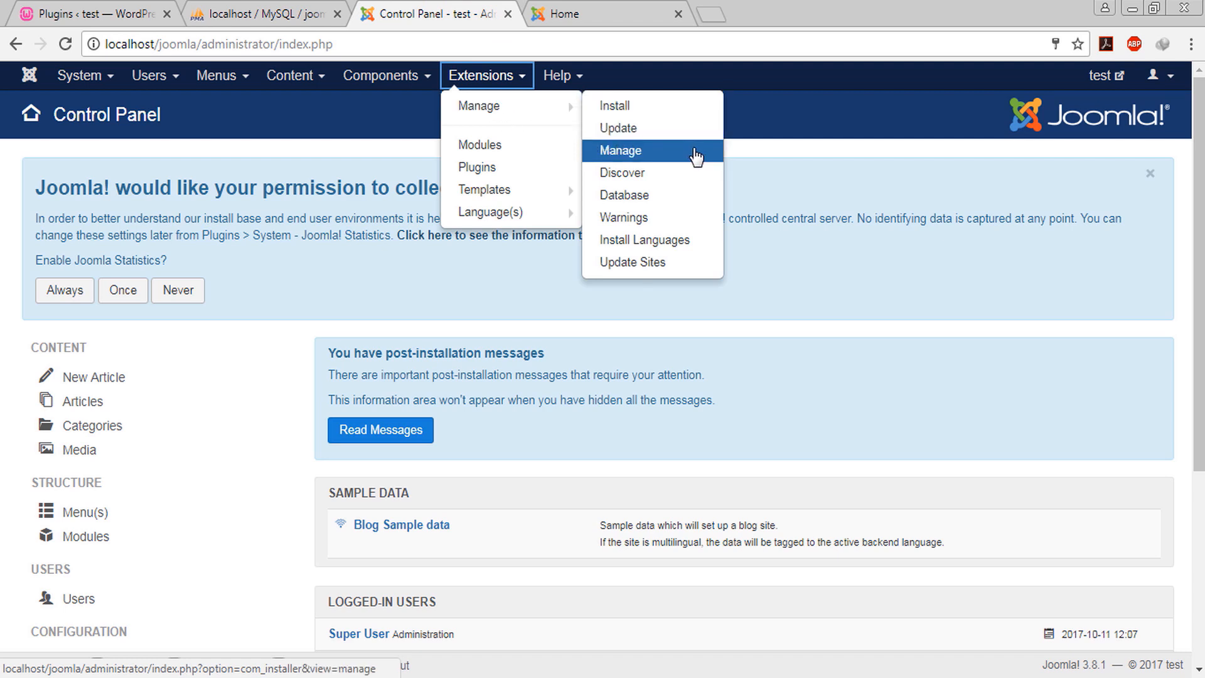
middle_click(652, 107)
left_click(753, 8)
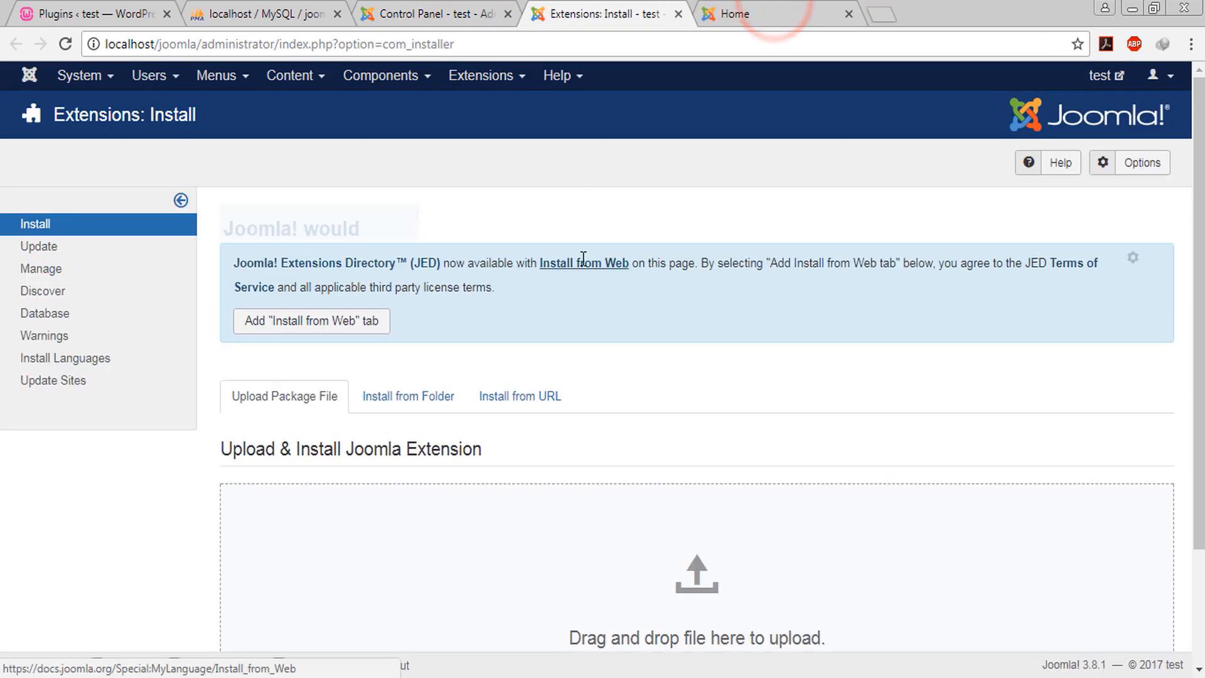
scroll(538, 254, "down", 5)
scroll(535, 269, "up", 1)
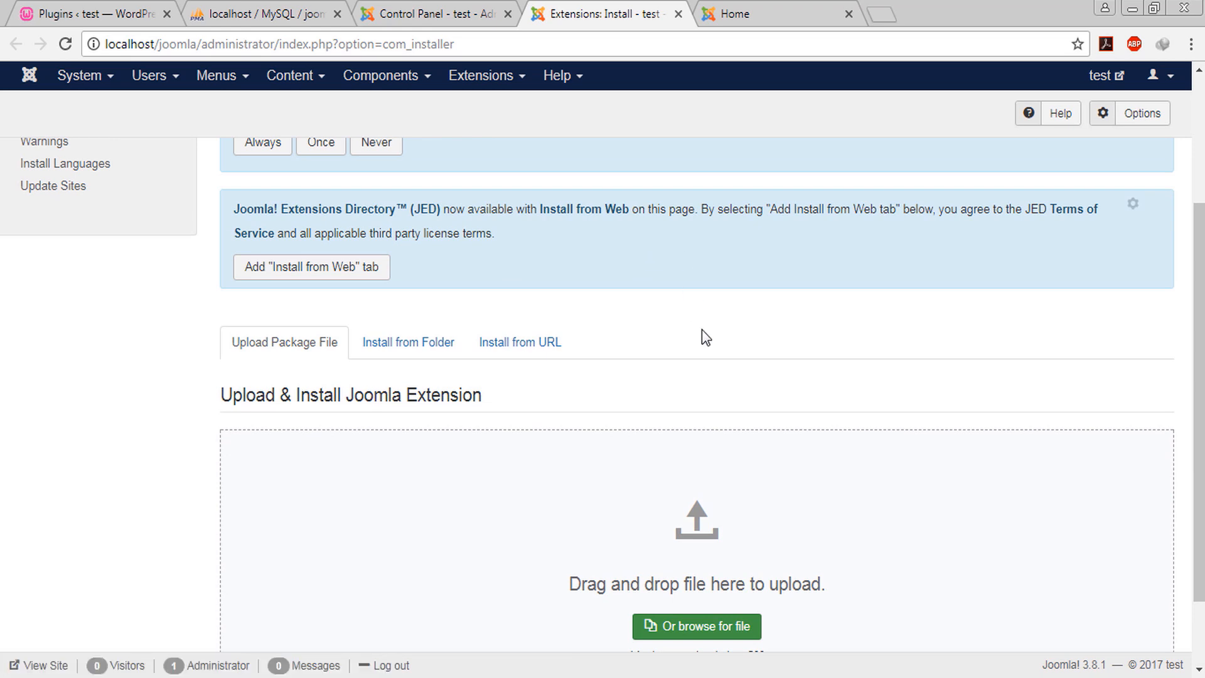
scroll(658, 414, "down", 1)
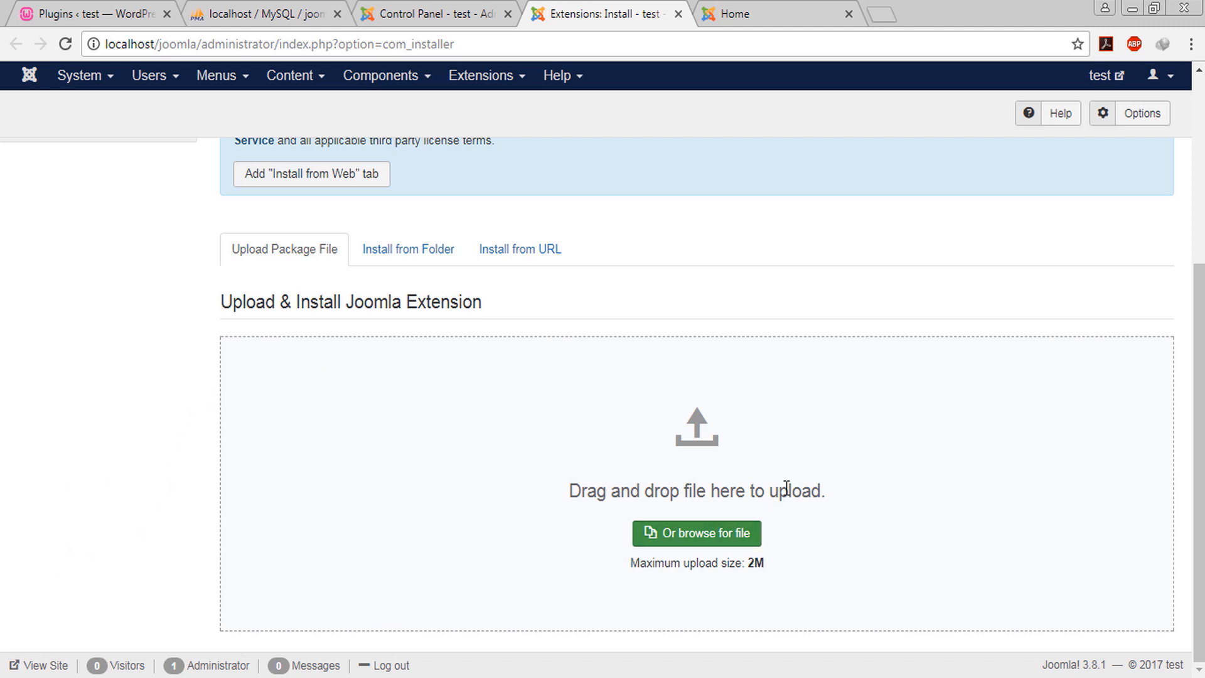
scroll(594, 470, "up", 2)
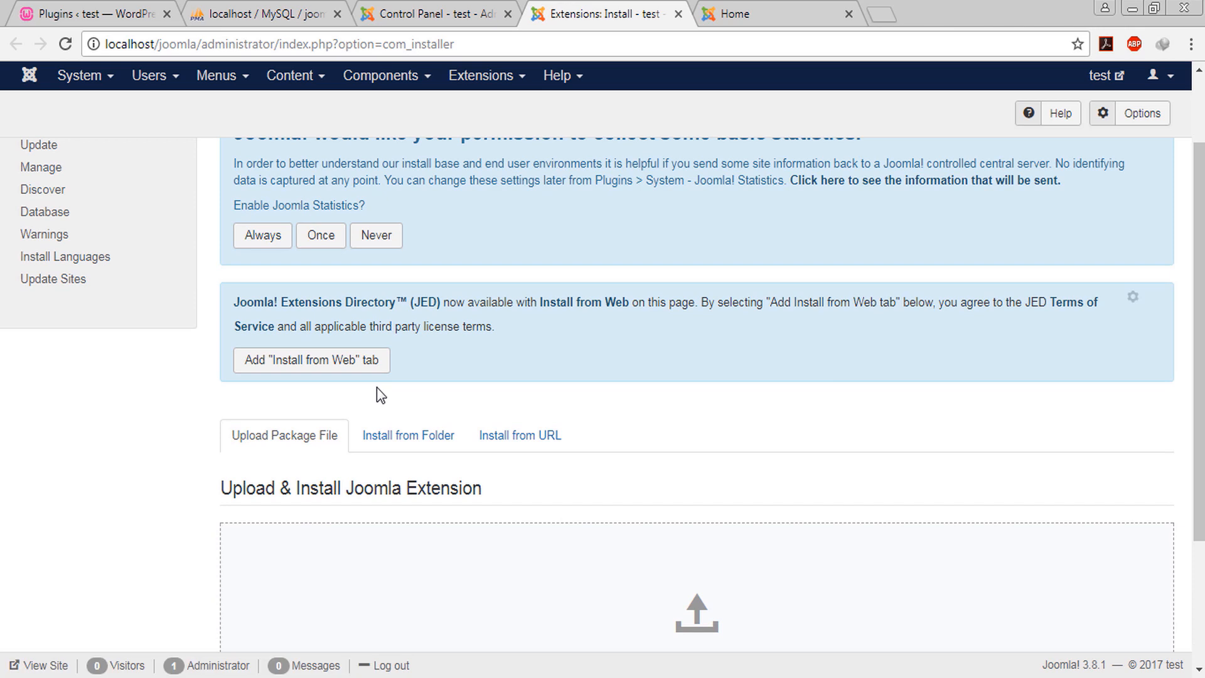
Switch to Install from Folder and compare it with the joomla tmp folder in the file explorer
left_click(395, 447)
left_click(546, 554)
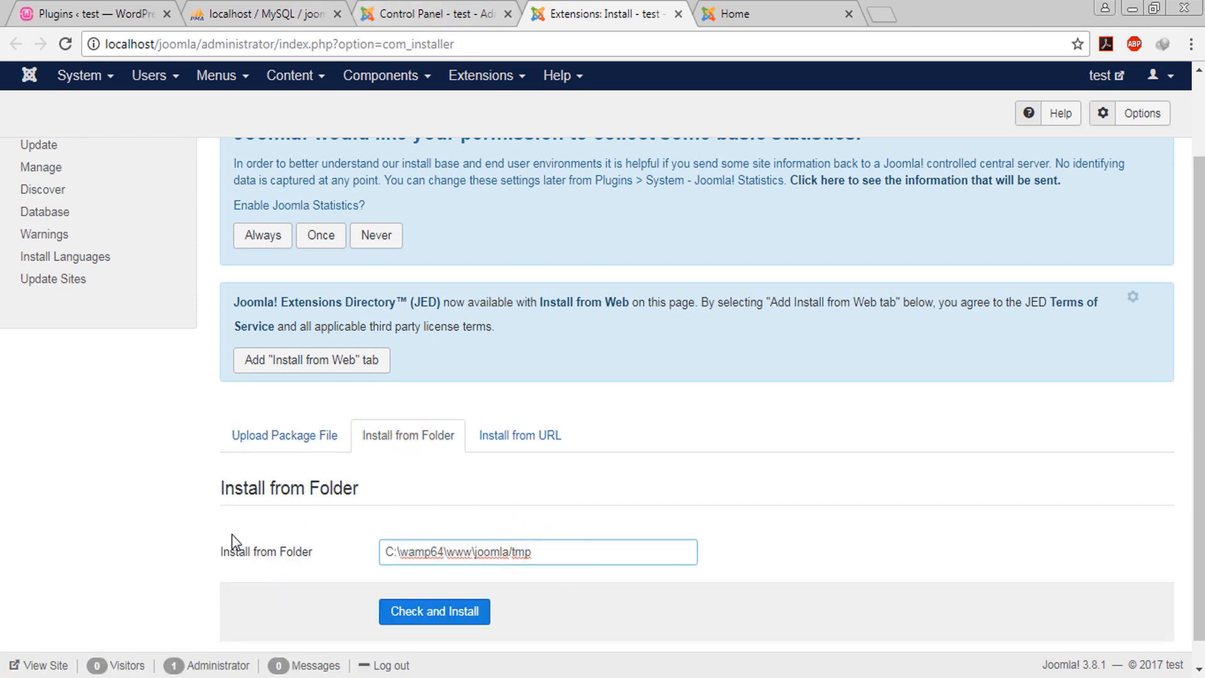
left_click(139, 677)
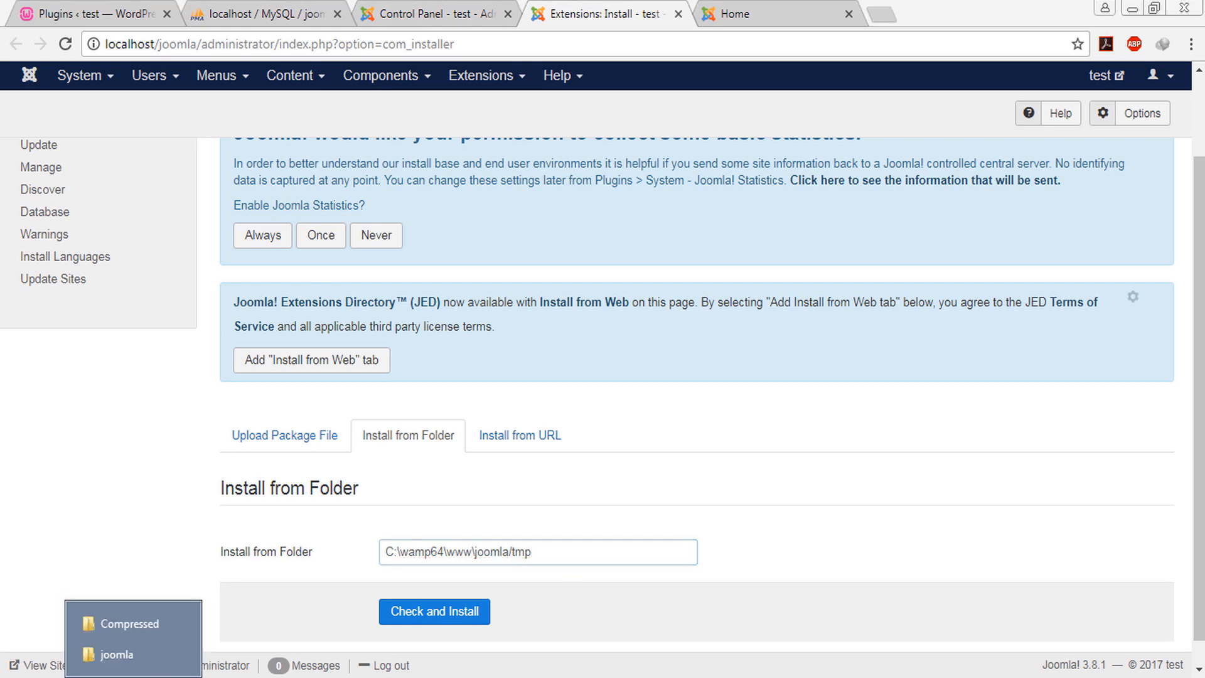
left_click(118, 655)
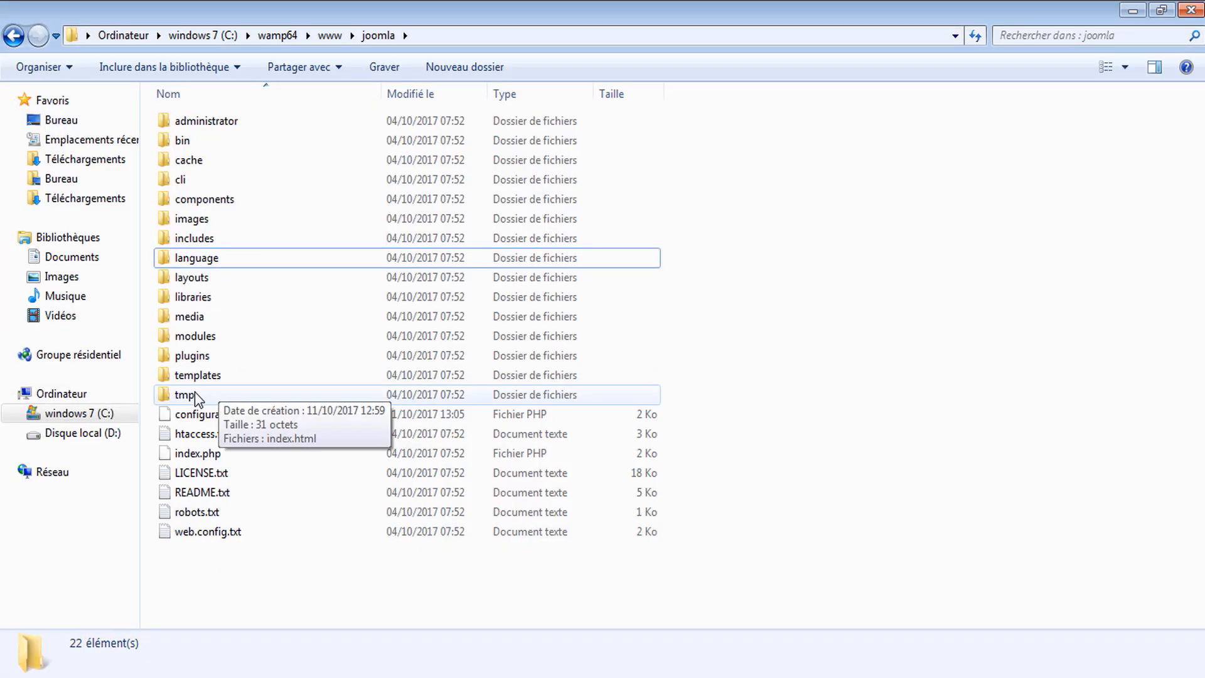
double_click(194, 394)
left_click_drag(350, 242, 239, 164)
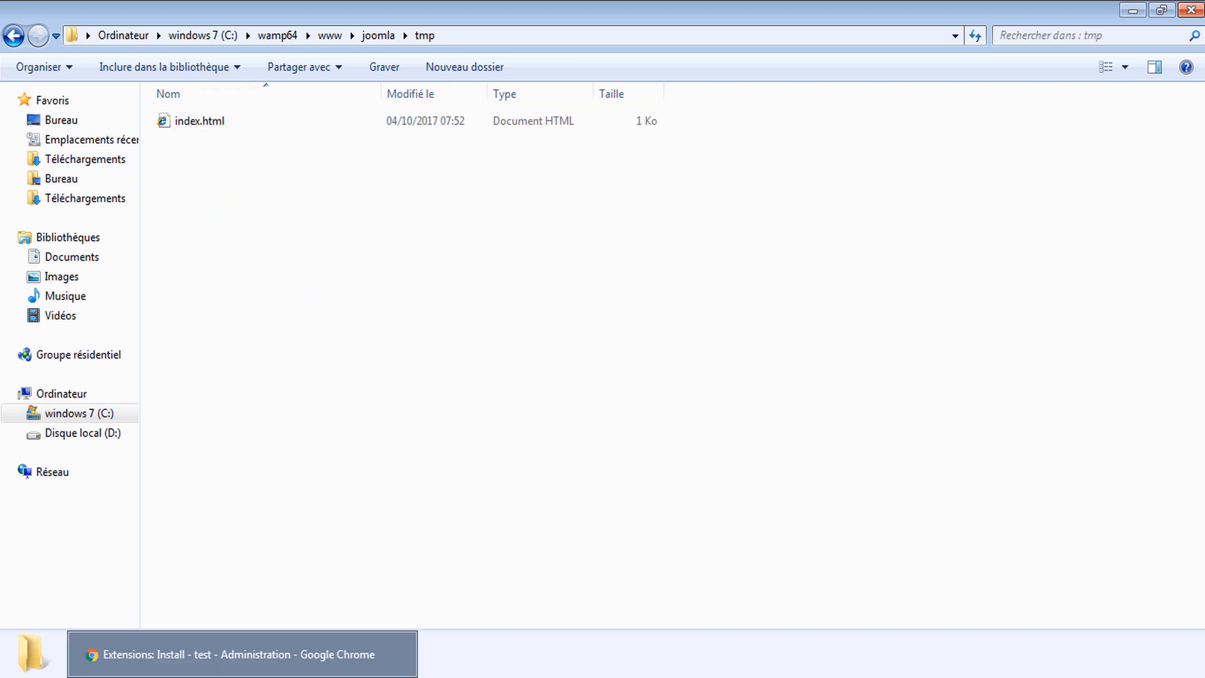
Check the folder path C:\wamp64\www\joomla/tmp, glance at Install from URL, then return to Install from Folder
left_click(251, 673)
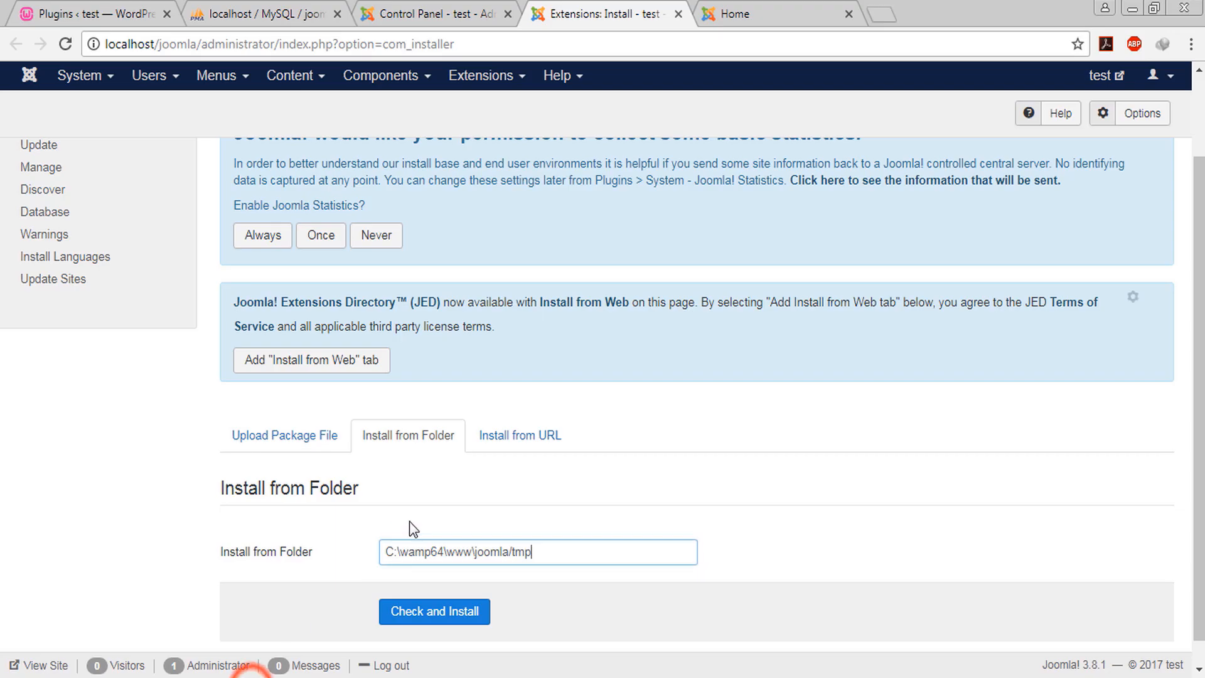
left_click(562, 552)
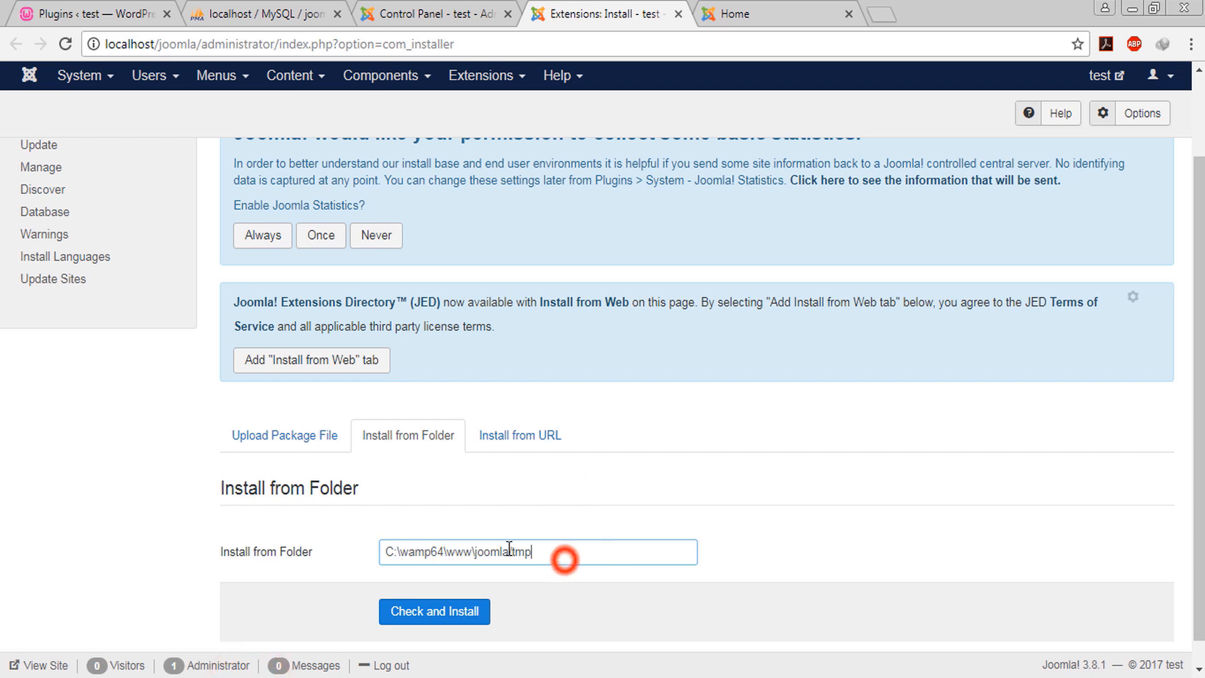
left_click_drag(502, 553, 563, 553)
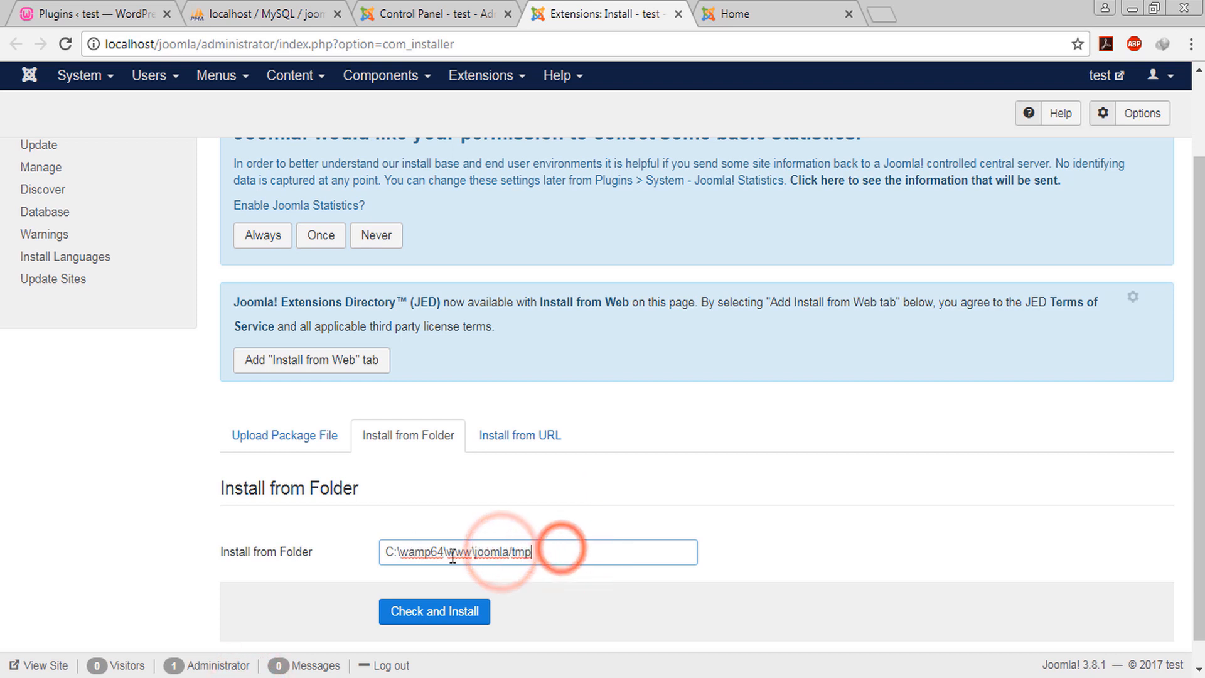
left_click(543, 551)
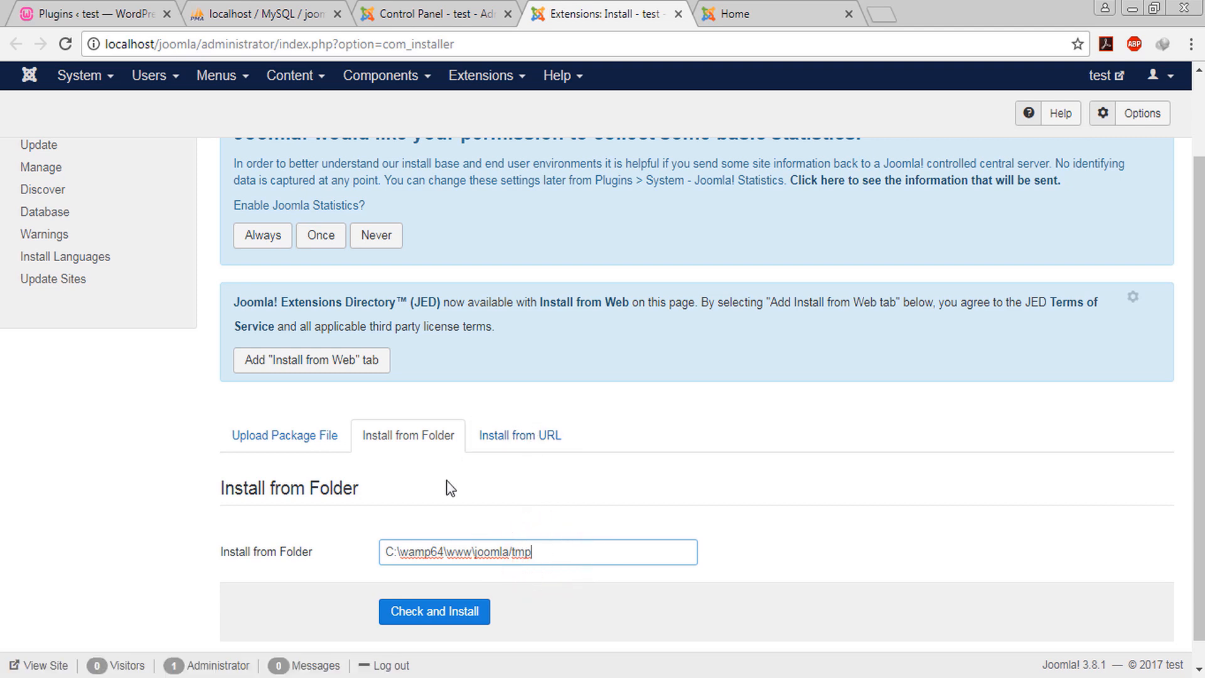
left_click(509, 441)
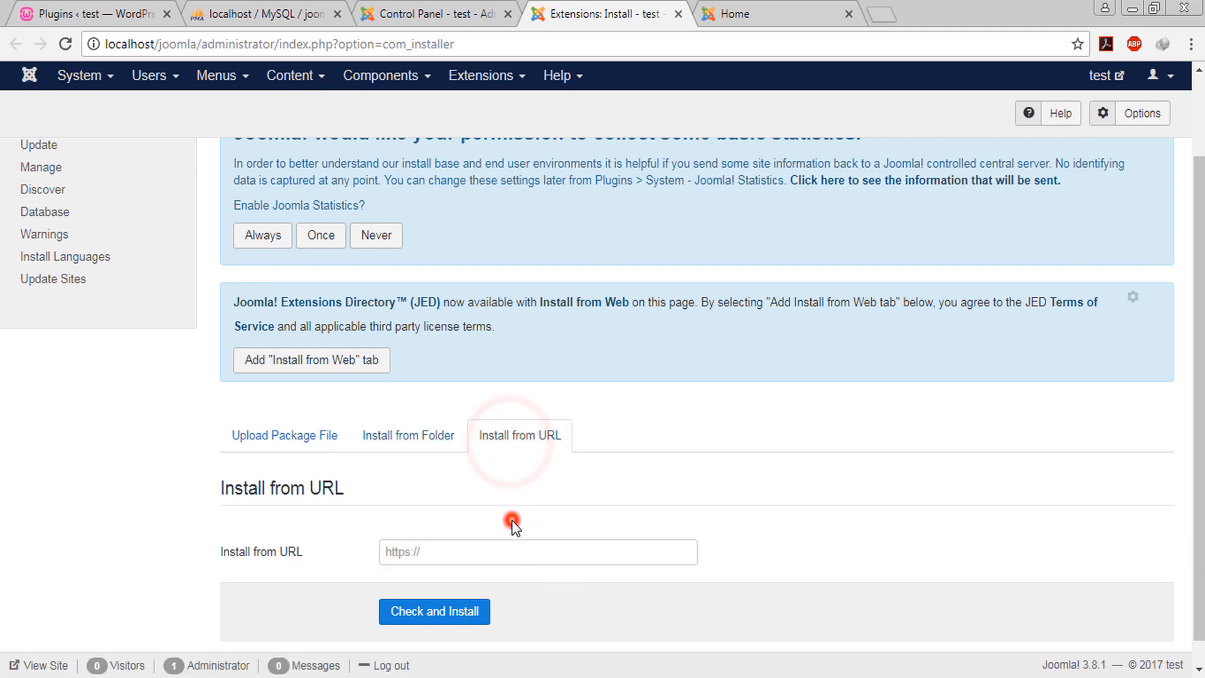
left_click(398, 442)
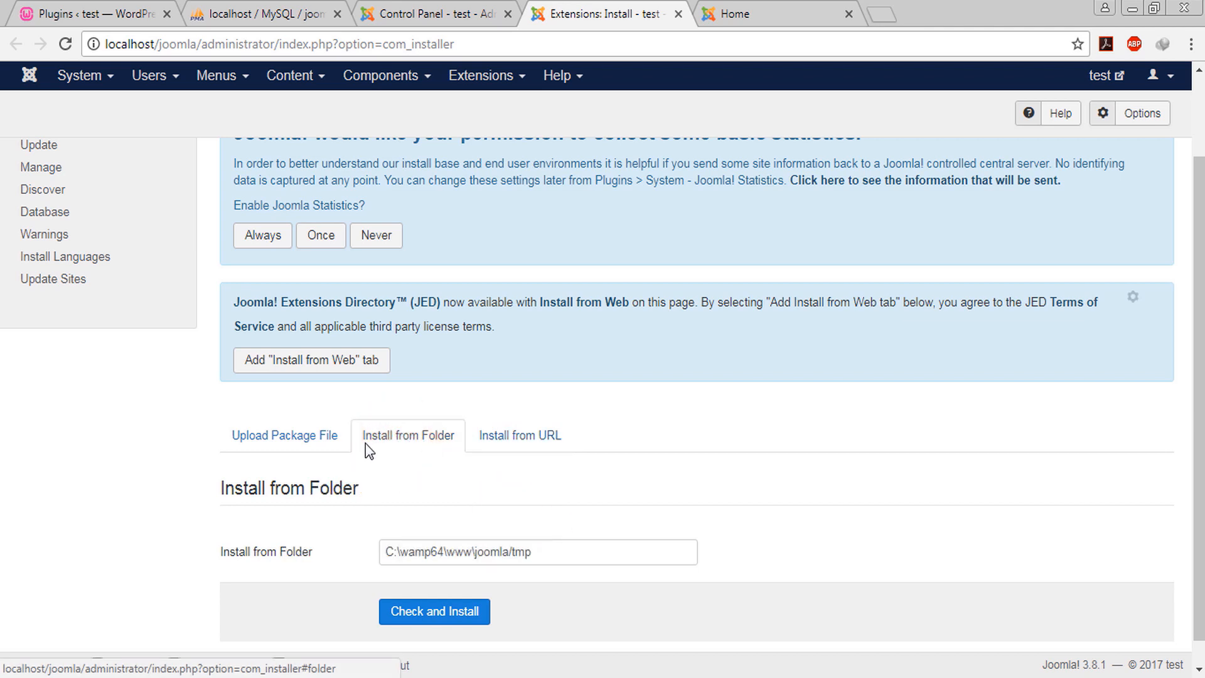
left_click(545, 552)
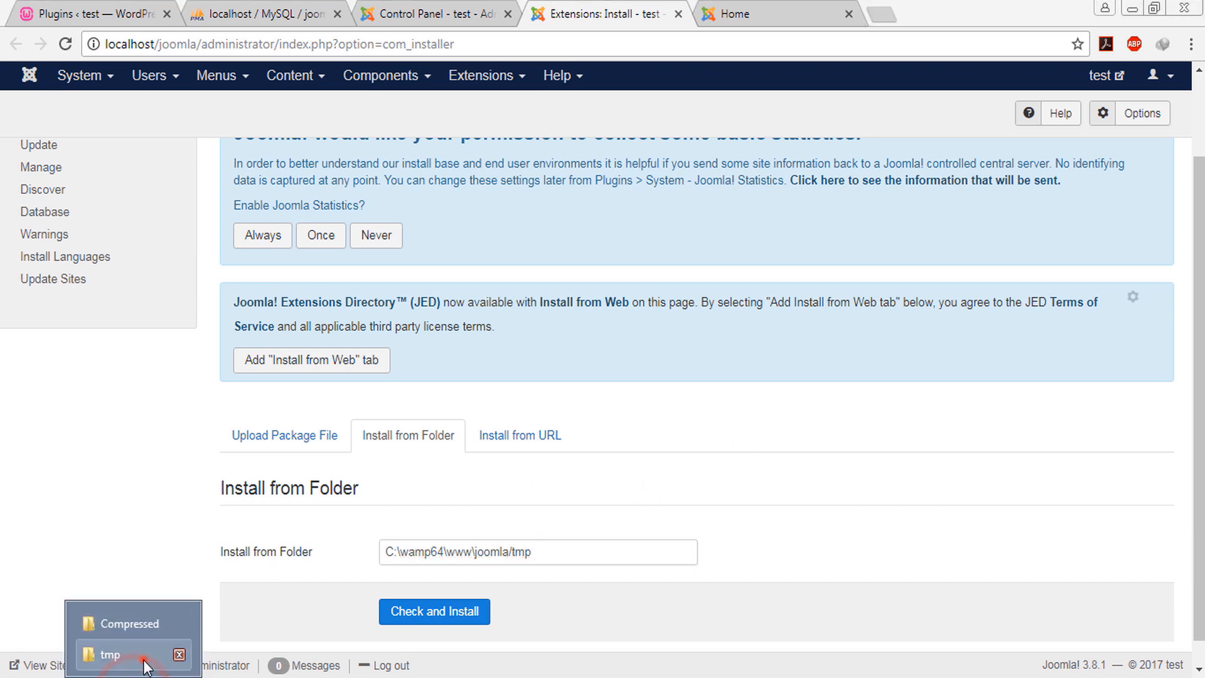
left_click(143, 657)
left_click_drag(482, 267, 230, 280)
left_click_drag(610, 205, 538, 223)
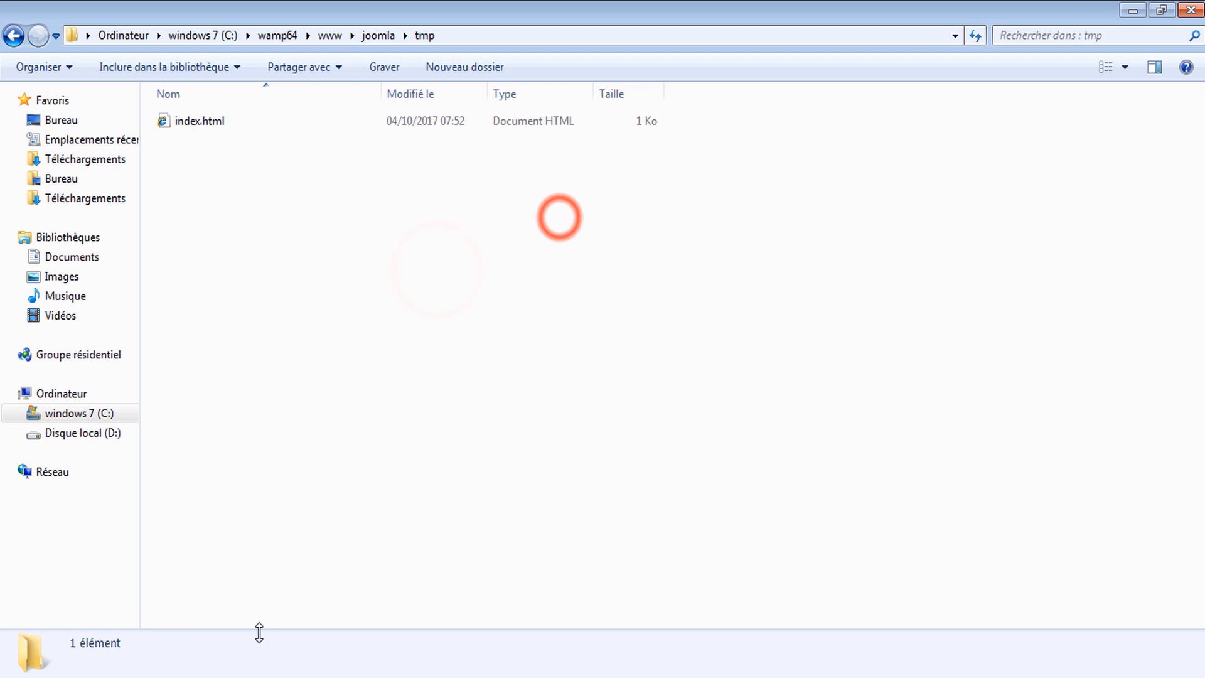
left_click_drag(736, 322, 727, 333)
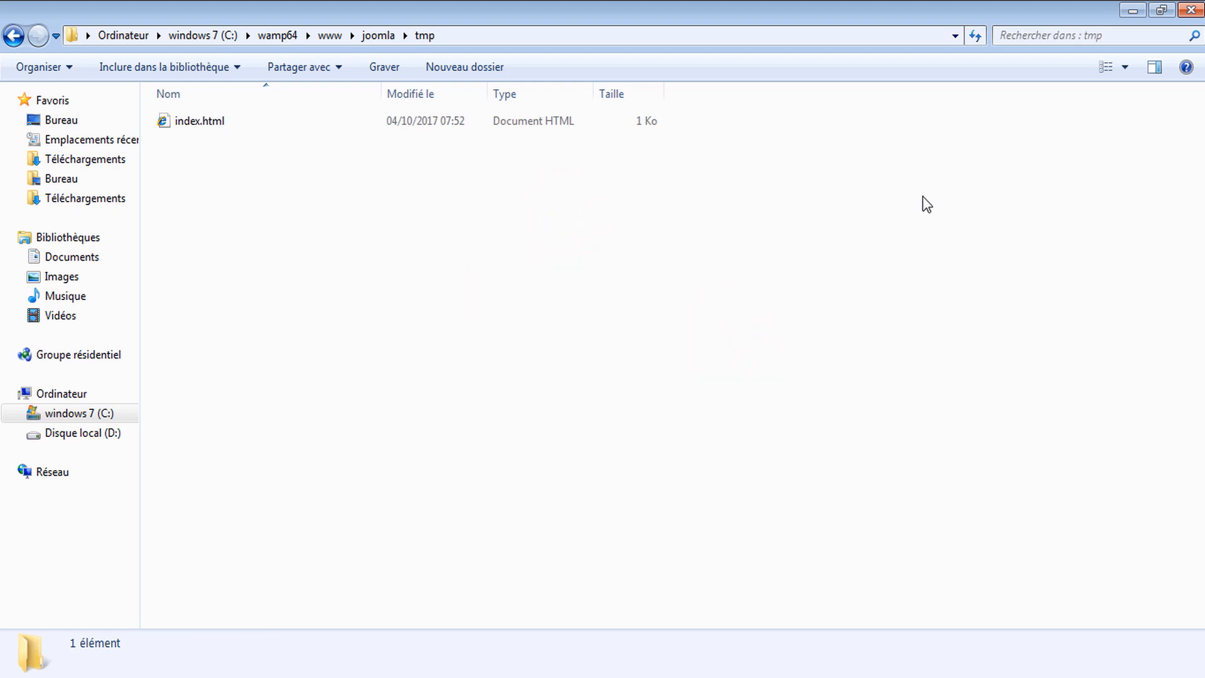
left_click_drag(743, 183, 292, 544)
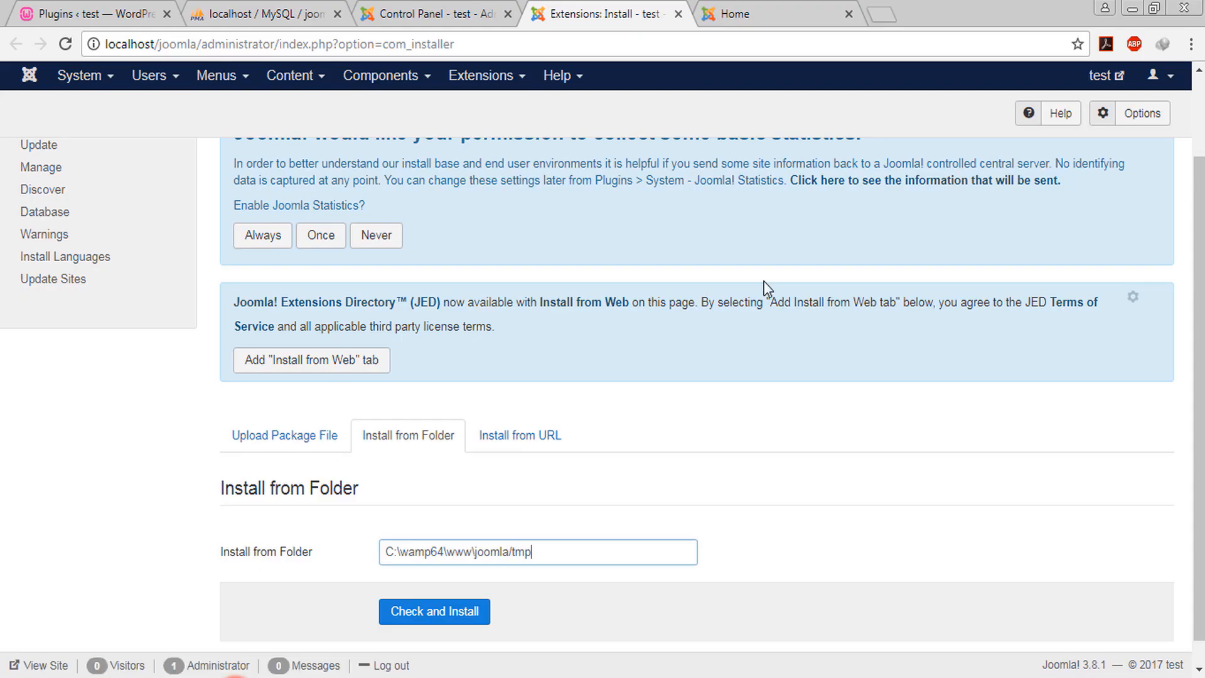
scroll(450, 84, "up", 3)
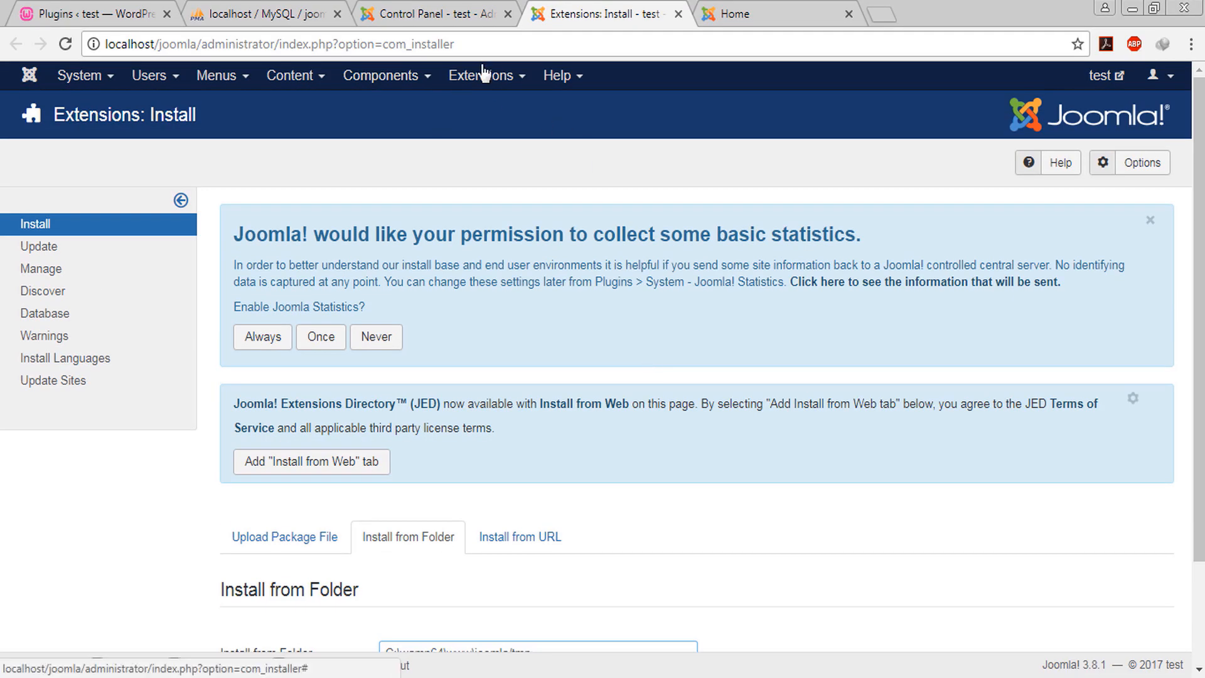
Go to the System > Control Panel page, then choose System > Global Configuration
left_click(69, 75)
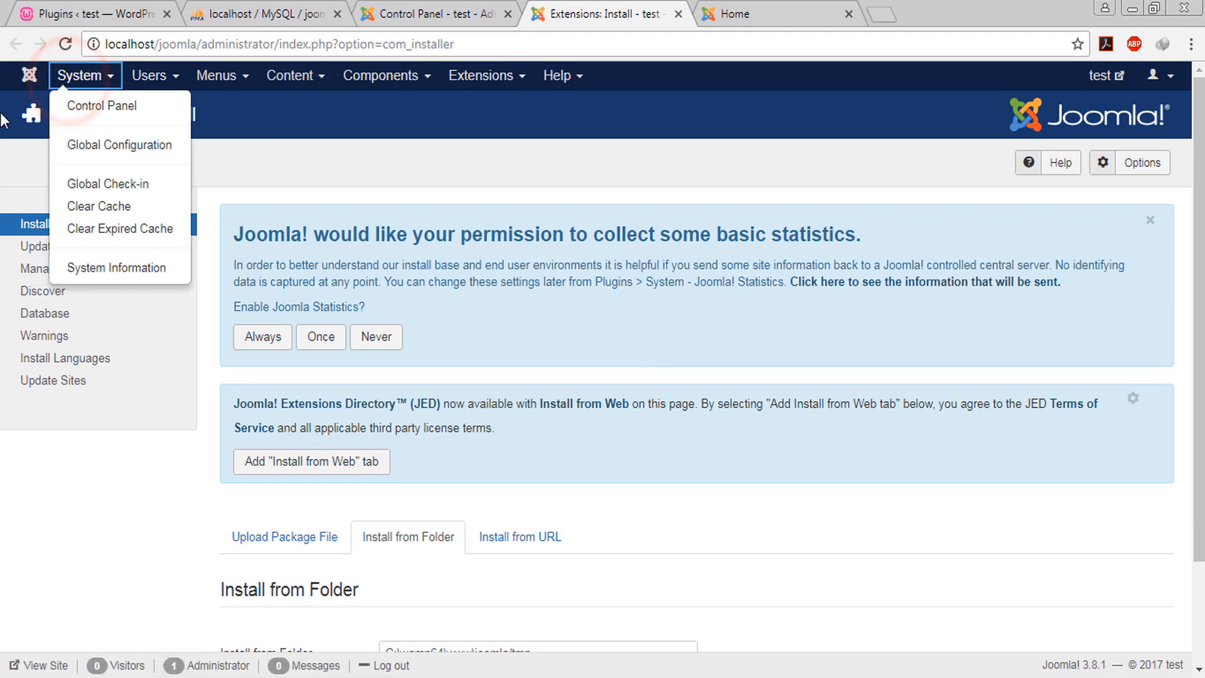
left_click(88, 104)
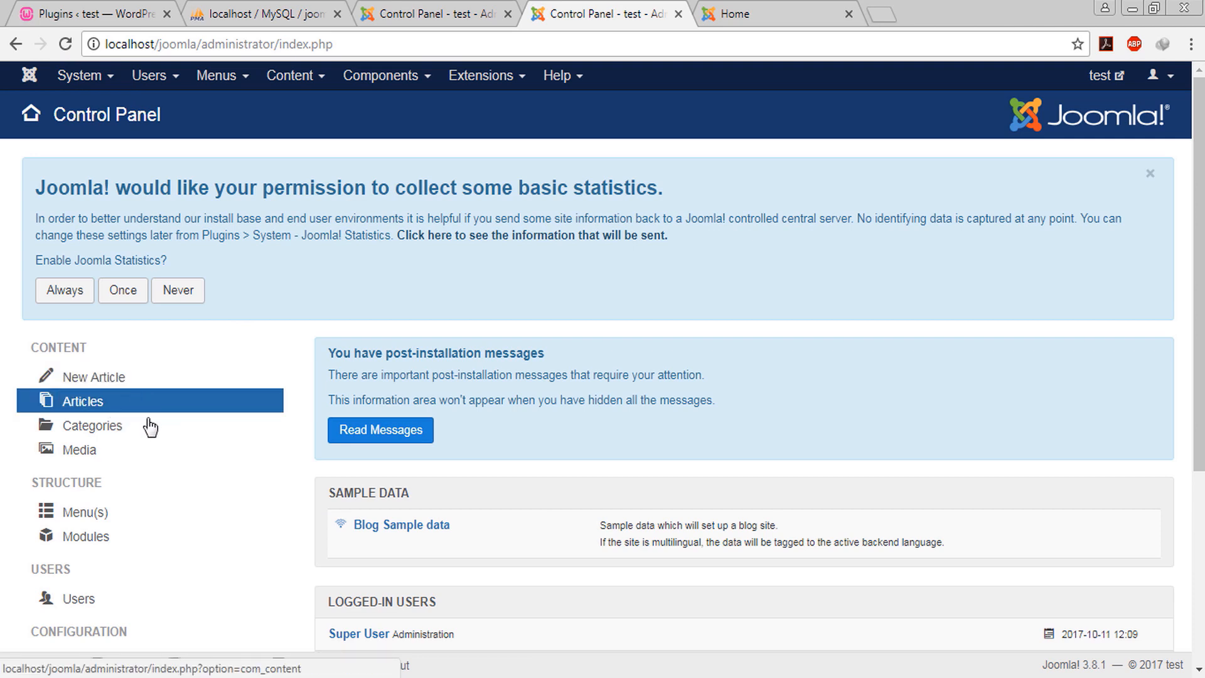
right_click(190, 469)
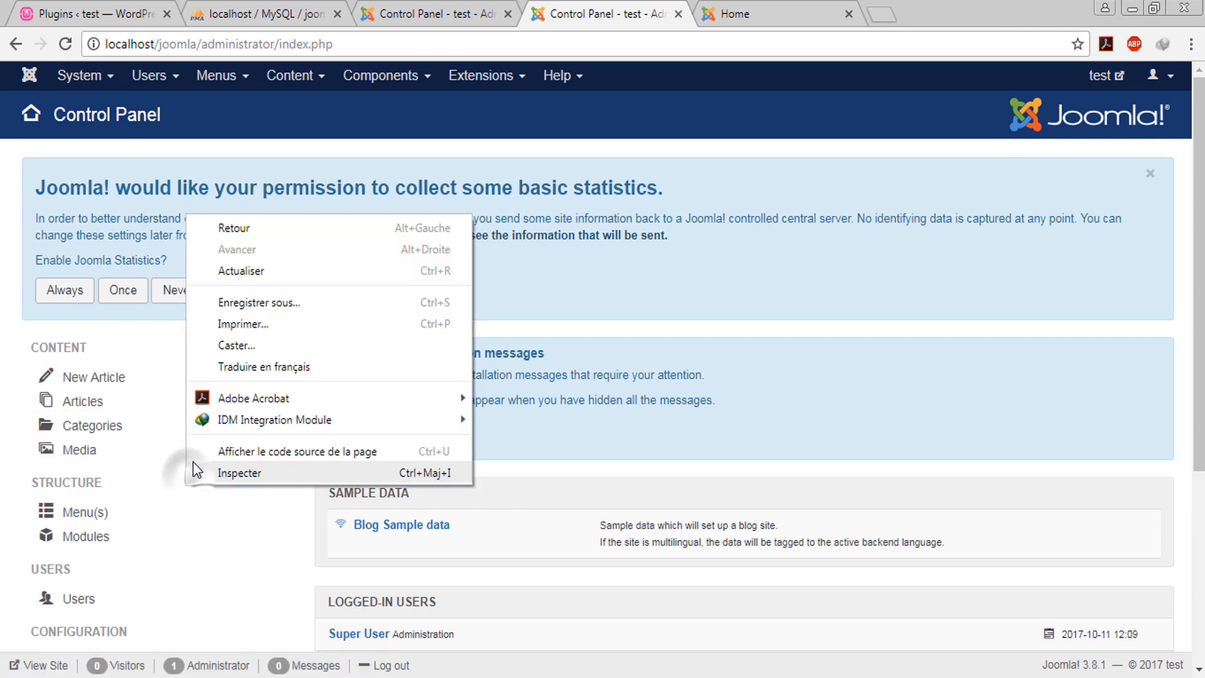
left_click(566, 522)
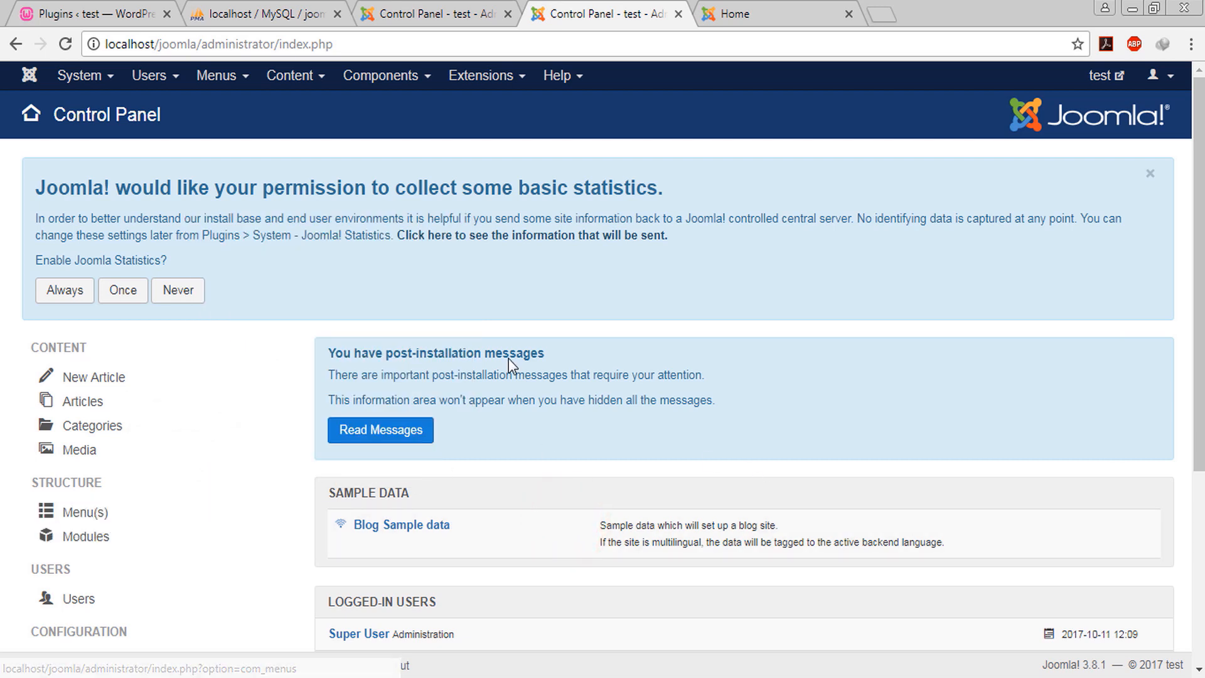
left_click(94, 85)
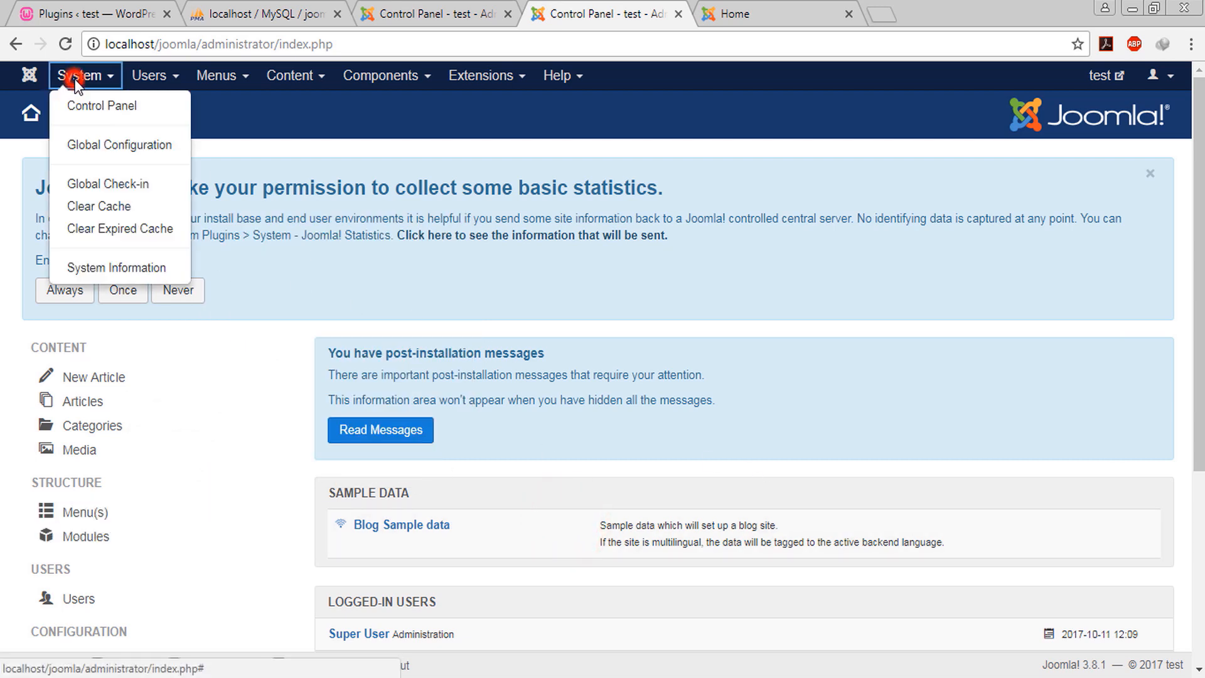
left_click(108, 149)
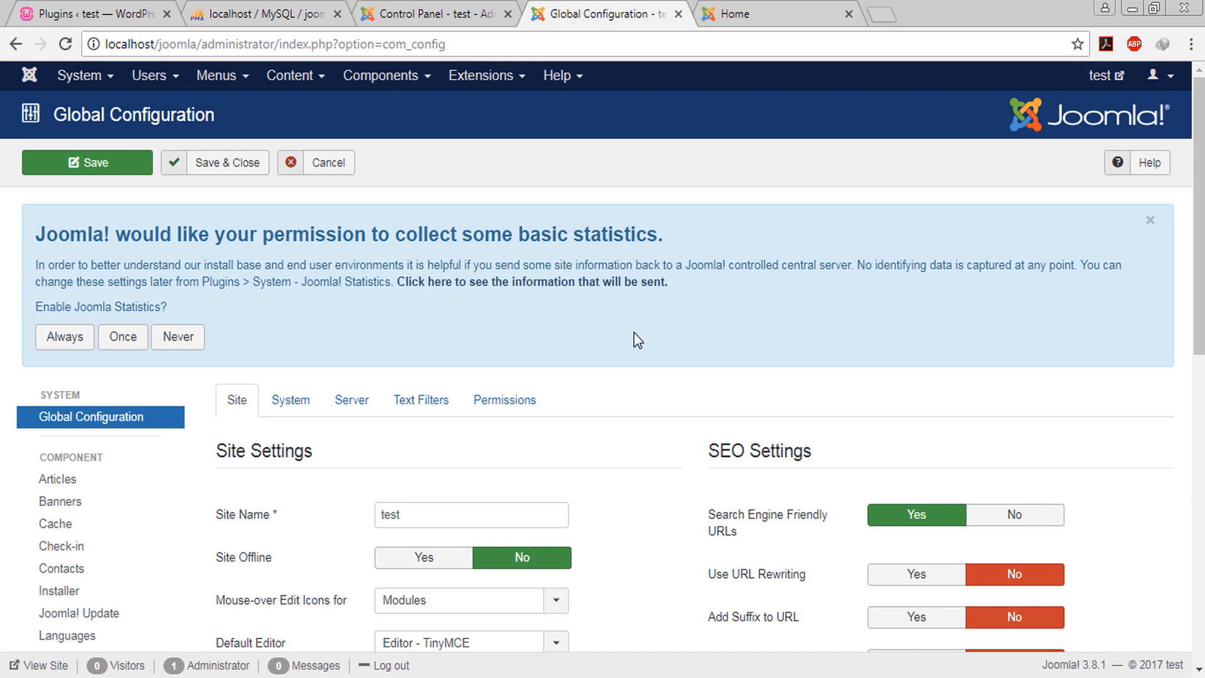
Check the site name 'test' and set the Default Editor to Editor - CodeMirror
scroll(638, 339, "down", 3)
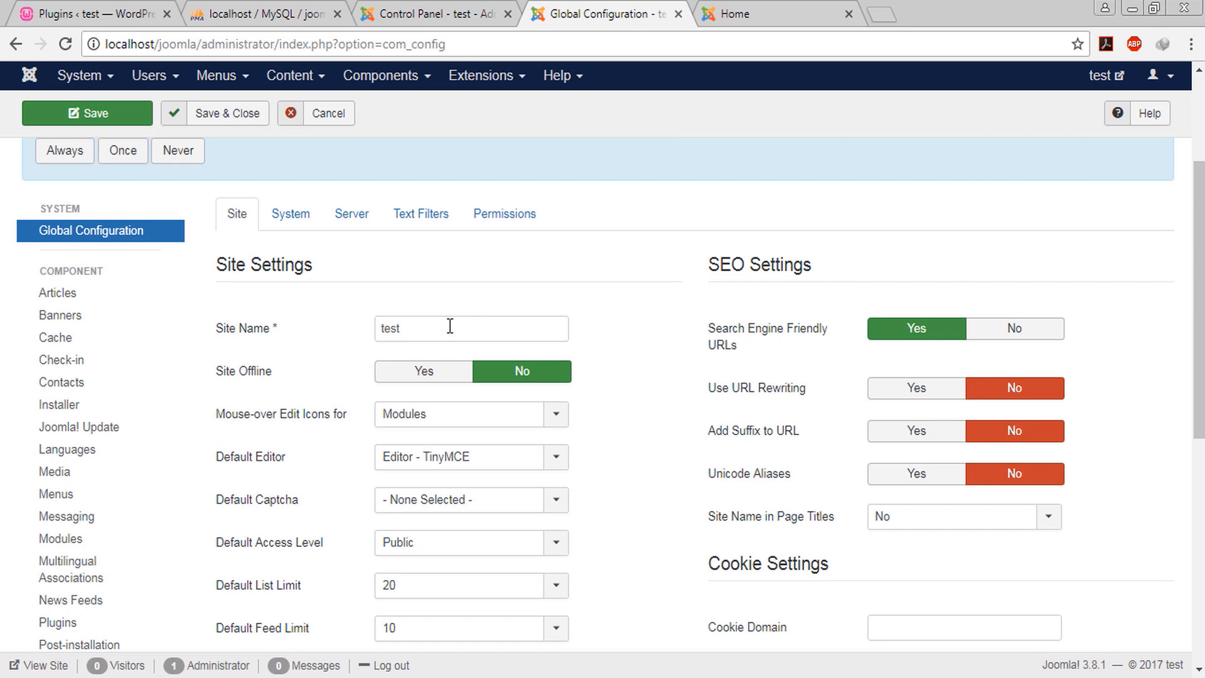
double_click(450, 324)
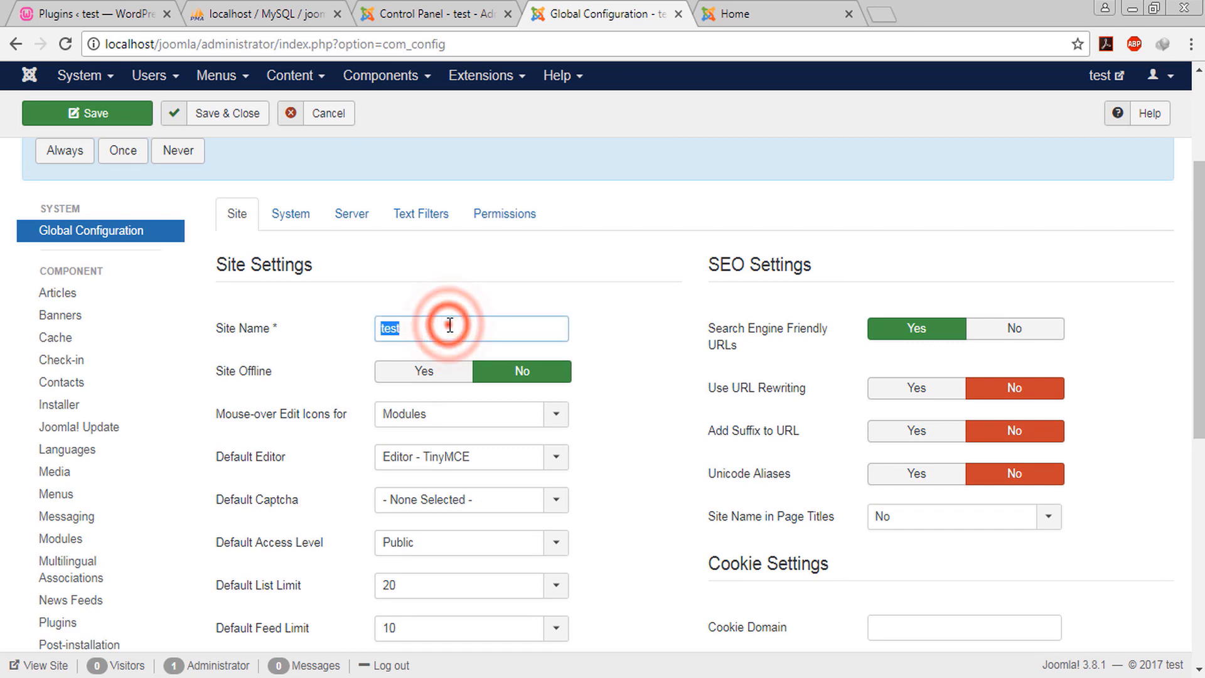
scroll(377, 314, "down", 2)
mouse_move(258, 286)
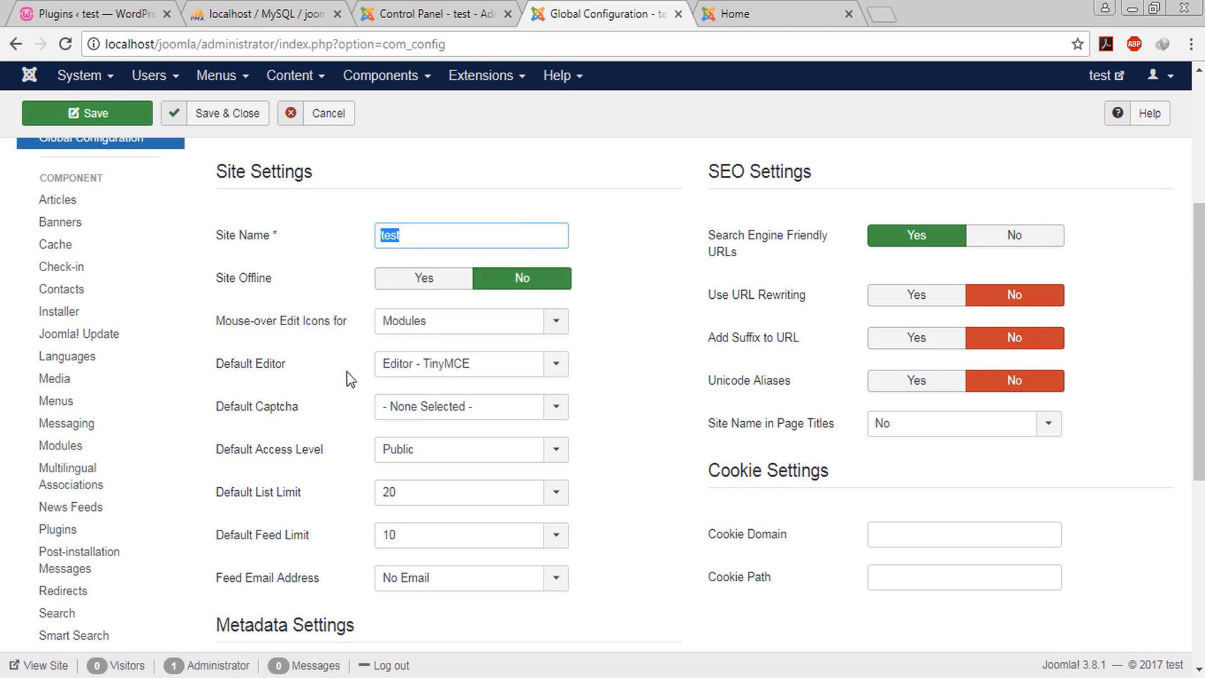
right_click(449, 377)
left_click(609, 326)
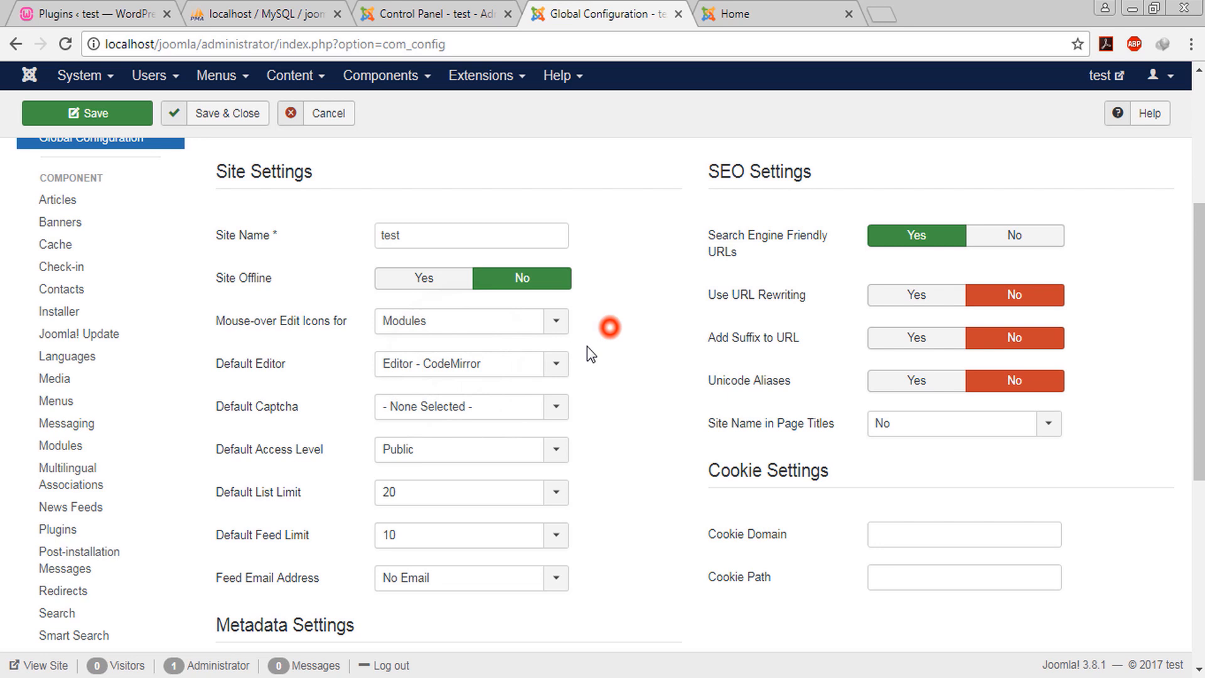
left_click(556, 365)
left_click(626, 347)
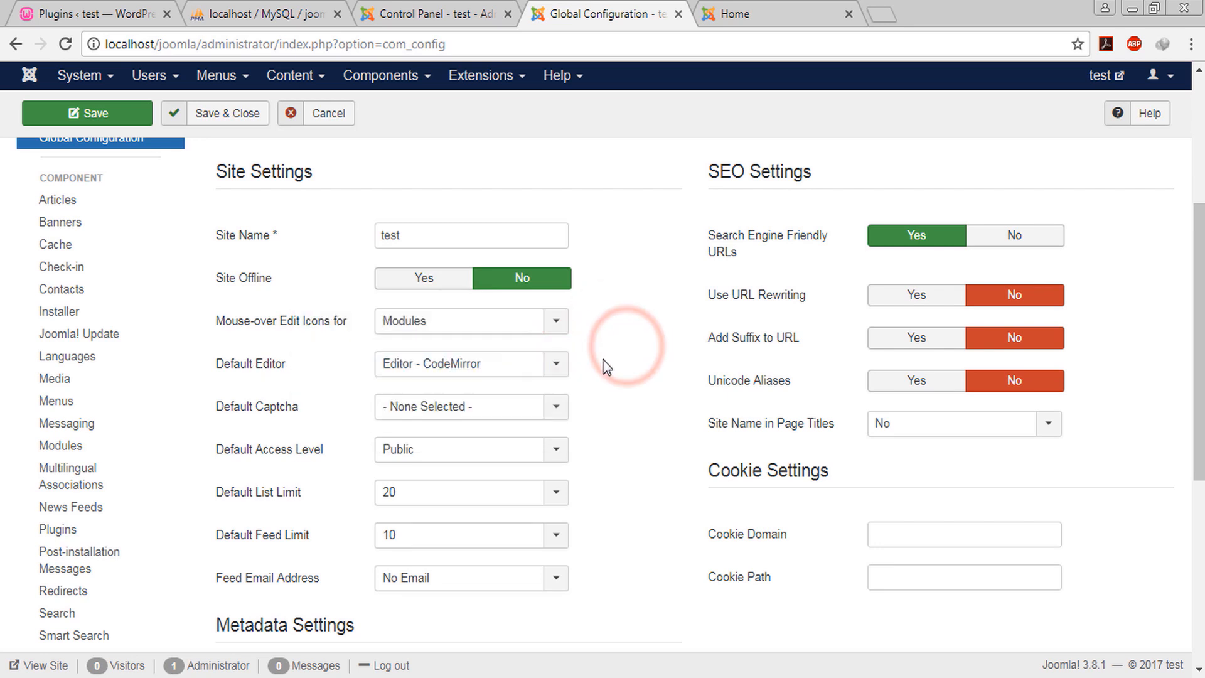
Review the Metadata Settings, including the meta description 'this is a joomla website'
scroll(349, 500, "down", 3)
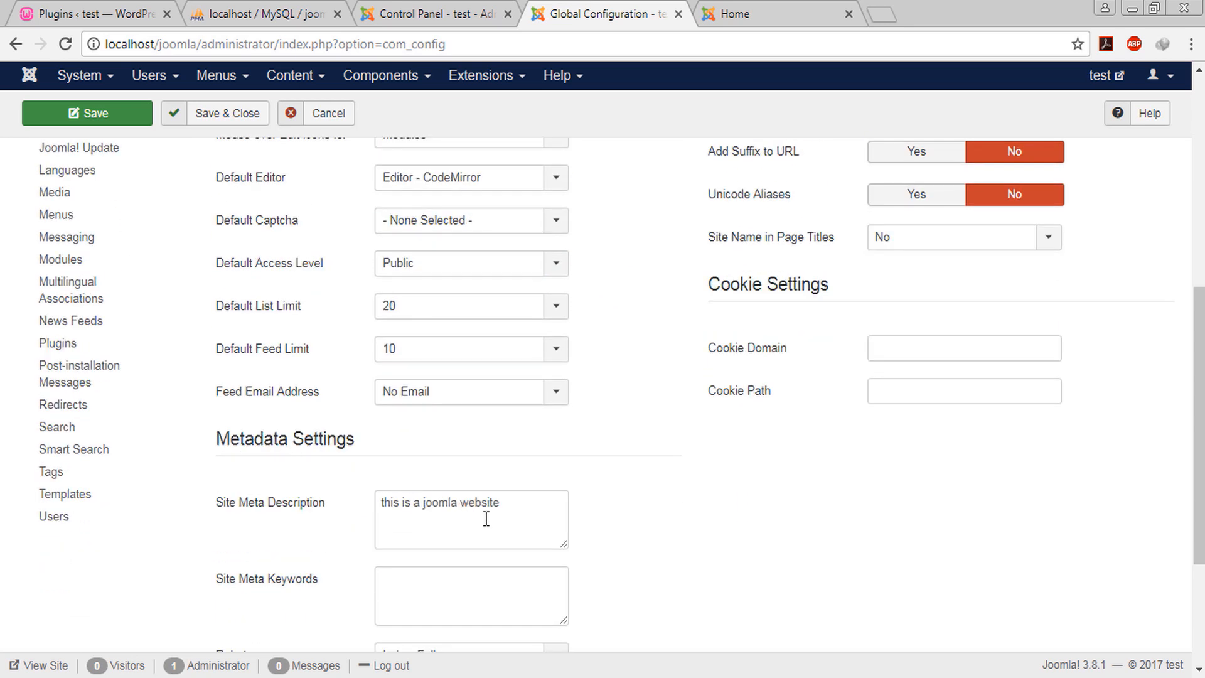
scroll(304, 516, "down", 2)
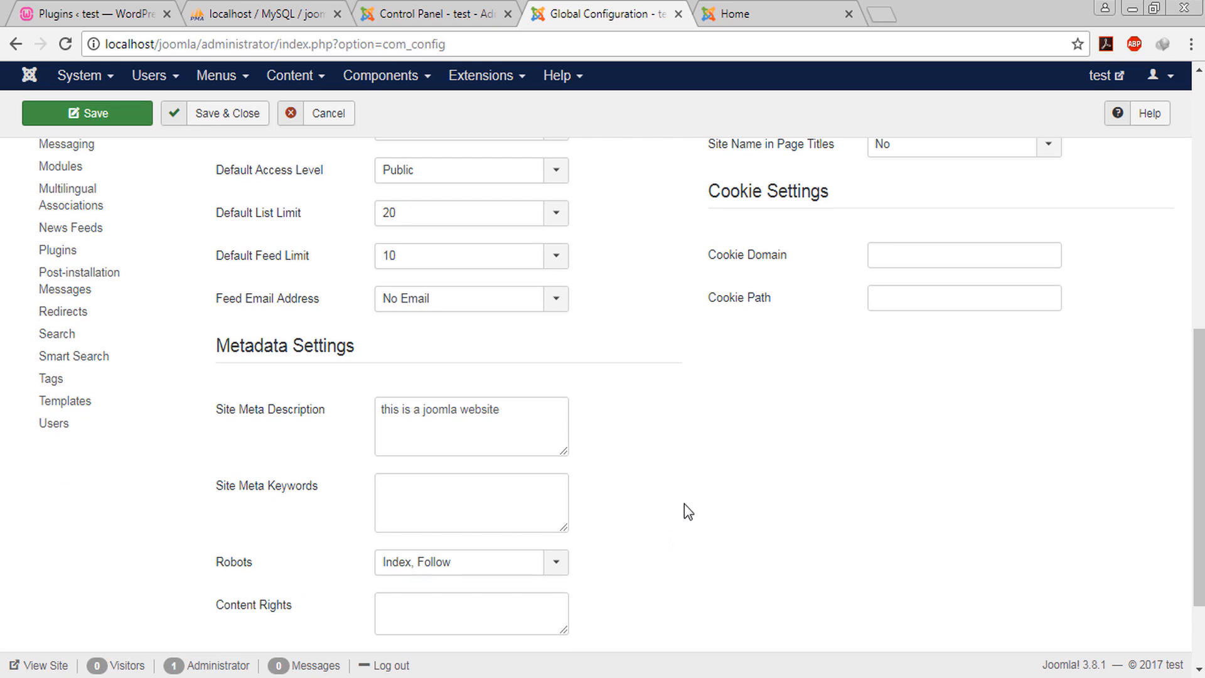
scroll(684, 503, "down", 2)
scroll(694, 510, "down", 1)
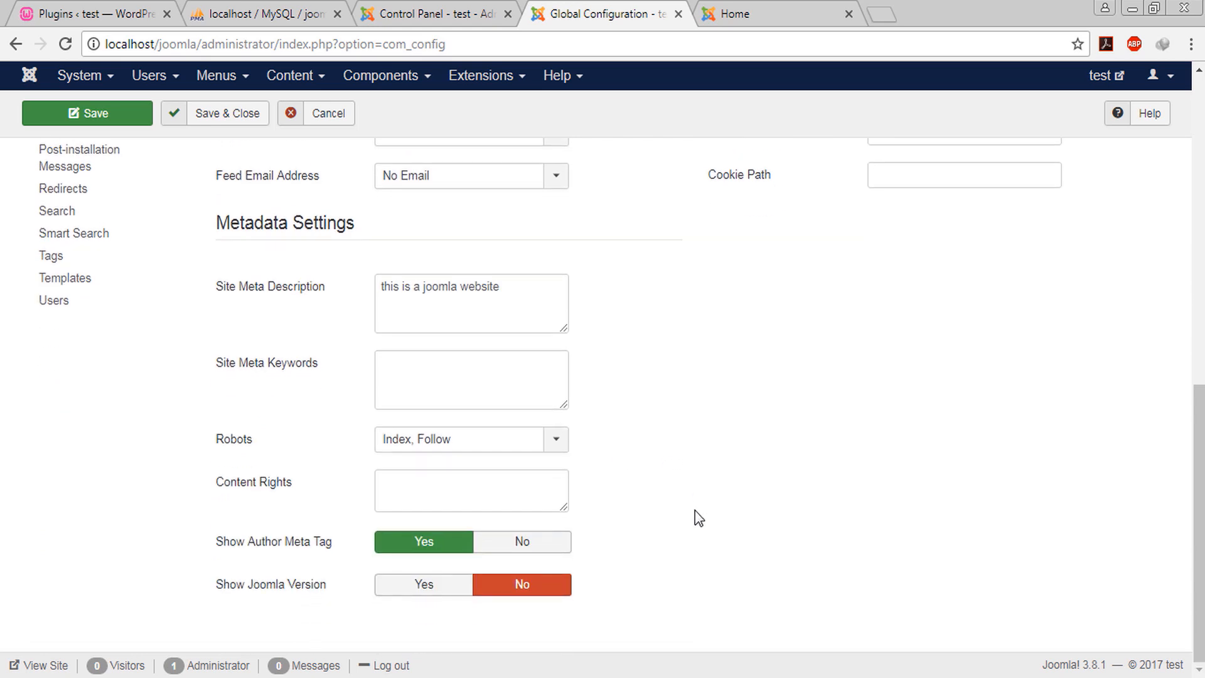
scroll(695, 511, "up", 10)
scroll(695, 510, "down", 1)
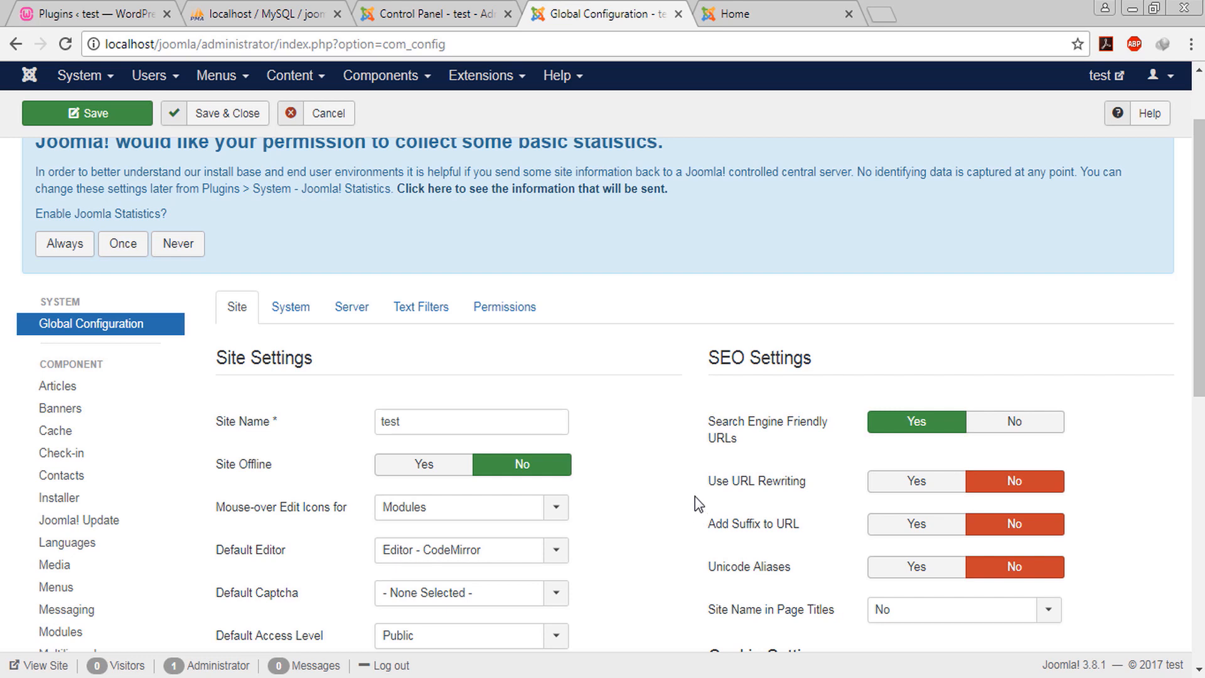
scroll(699, 500, "down", 3)
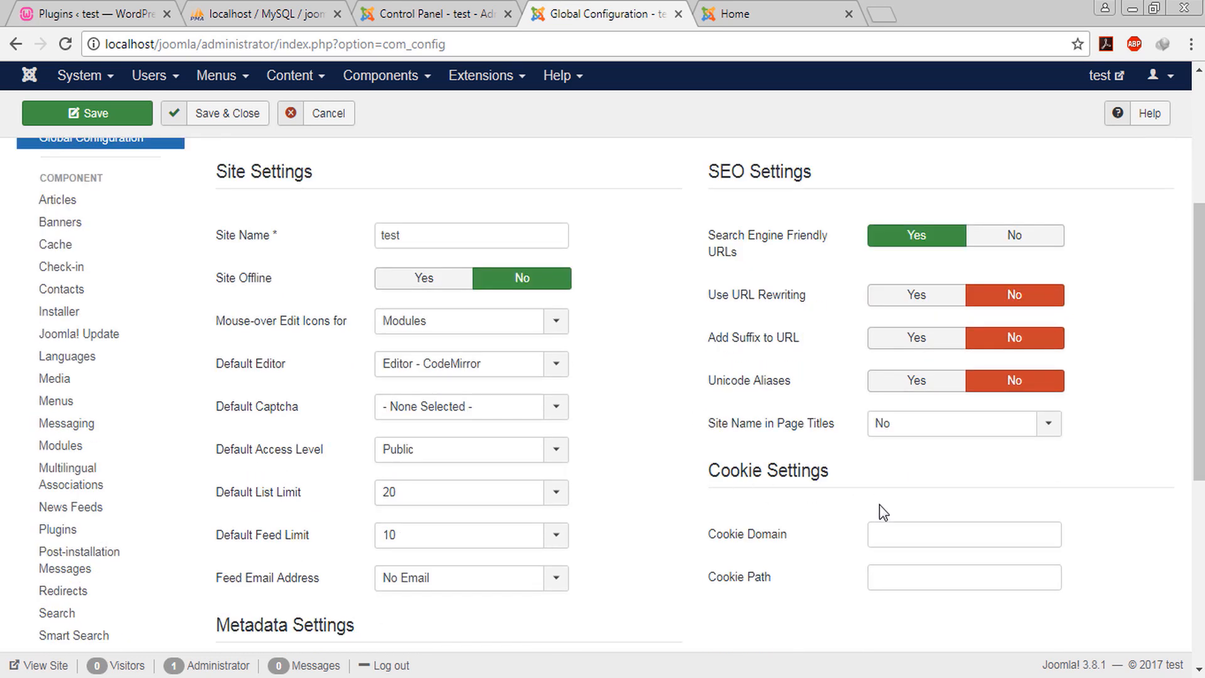
scroll(697, 301, "up", 5)
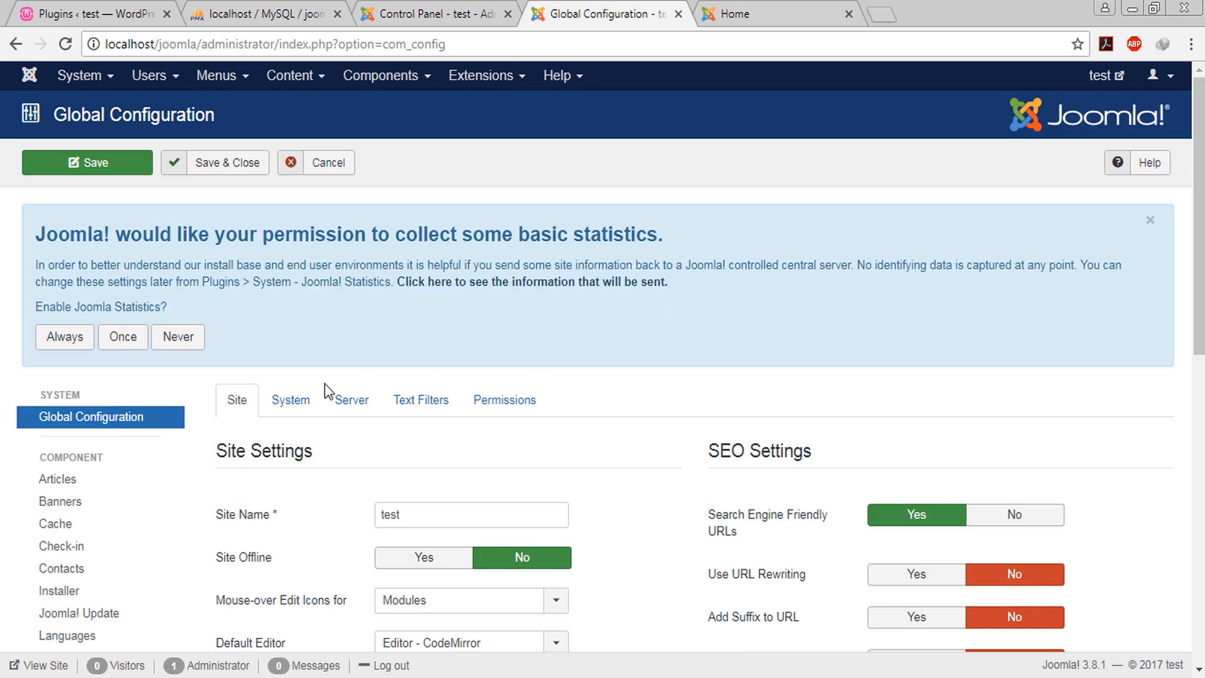
Review the System tab's Debug, Cache and Session settings: cache off, database handler, 15-minute lifetime
left_click(269, 405)
scroll(518, 499, "down", 2)
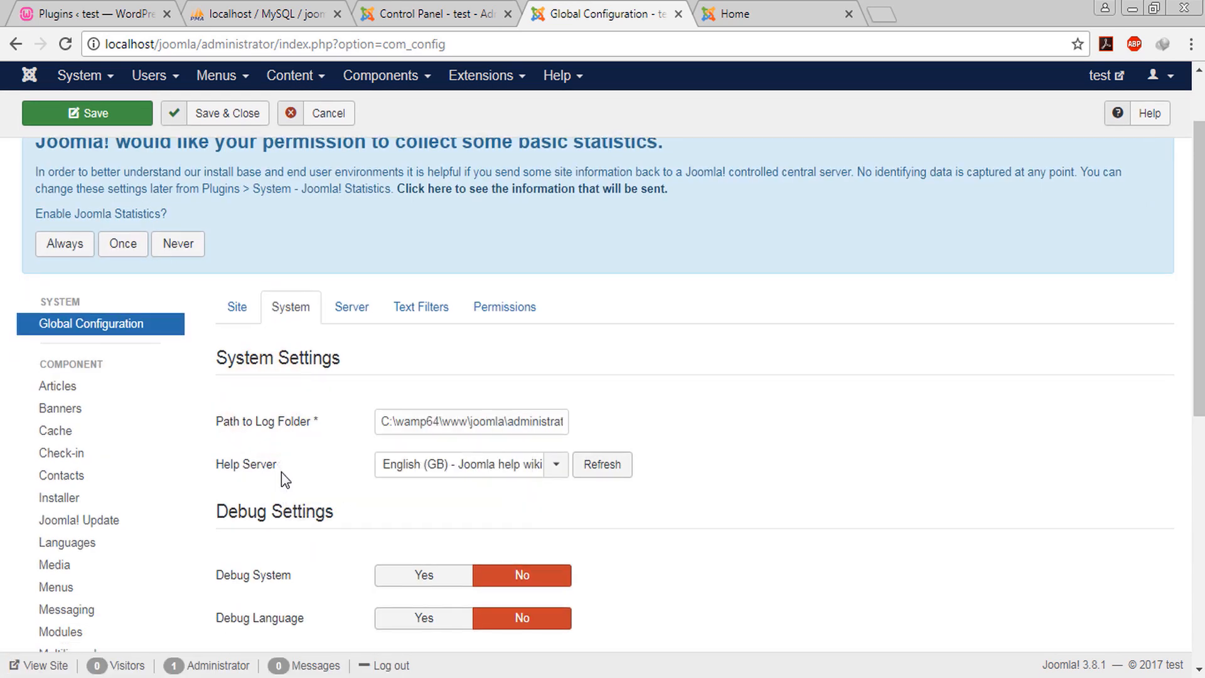
scroll(281, 472, "down", 3)
scroll(398, 489, "down", 3)
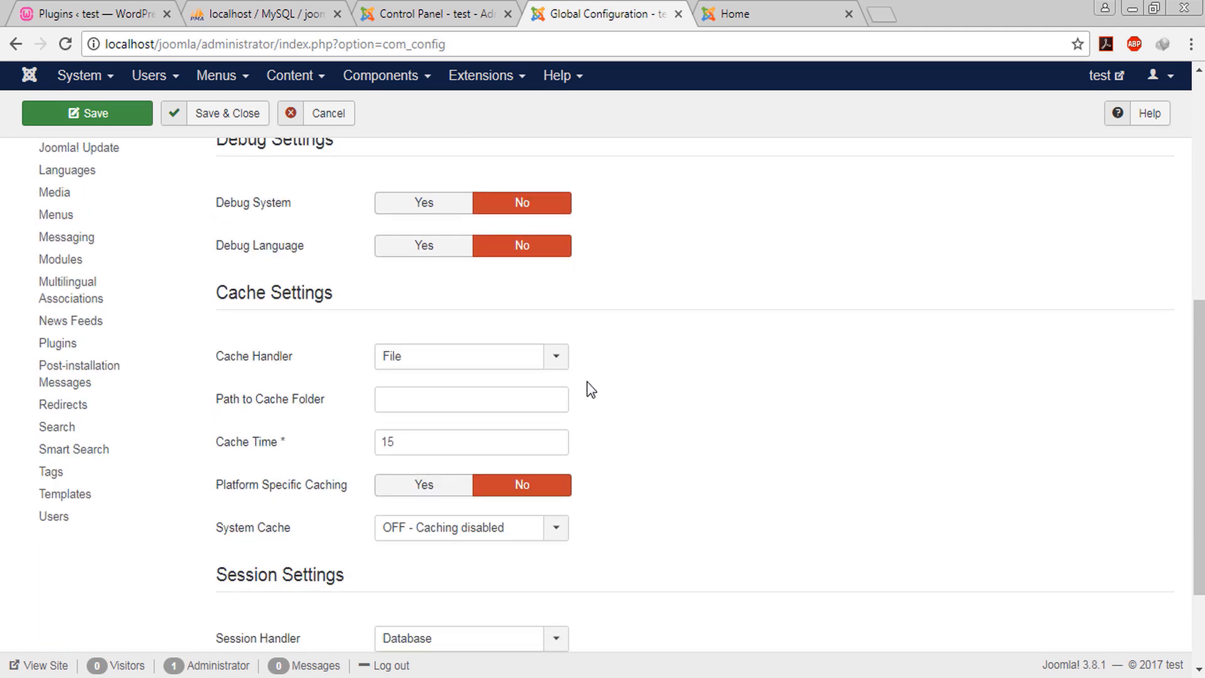
scroll(588, 389, "down", 2)
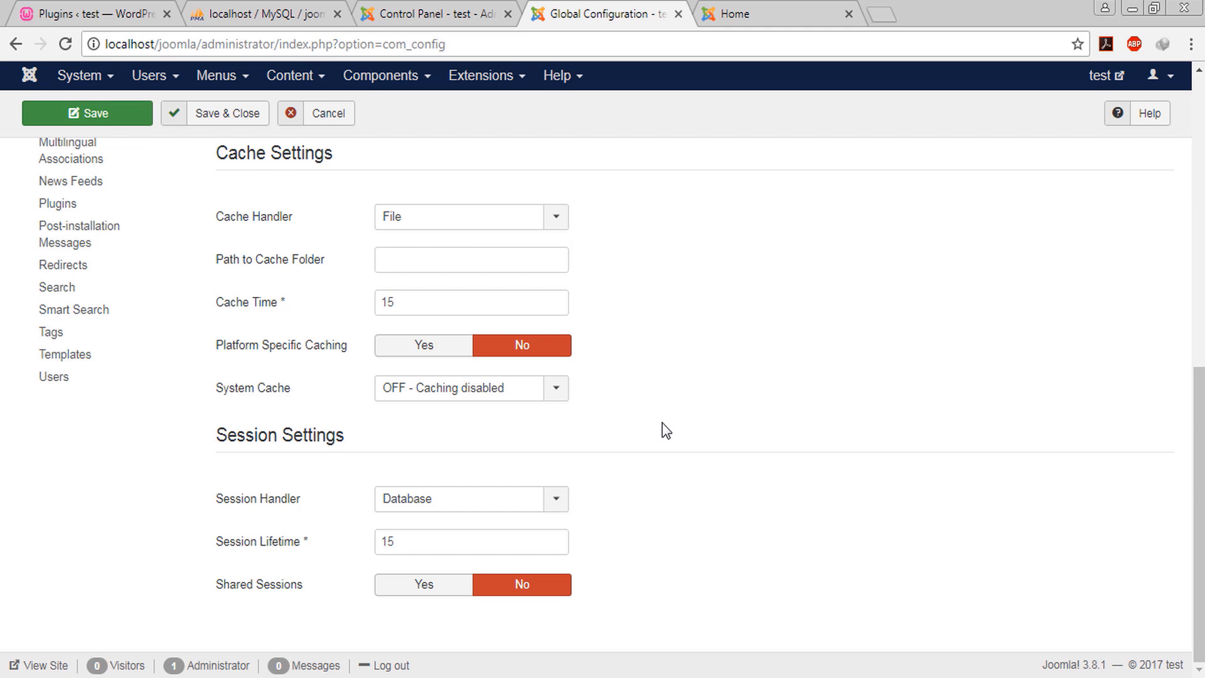
scroll(665, 431, "up", 10)
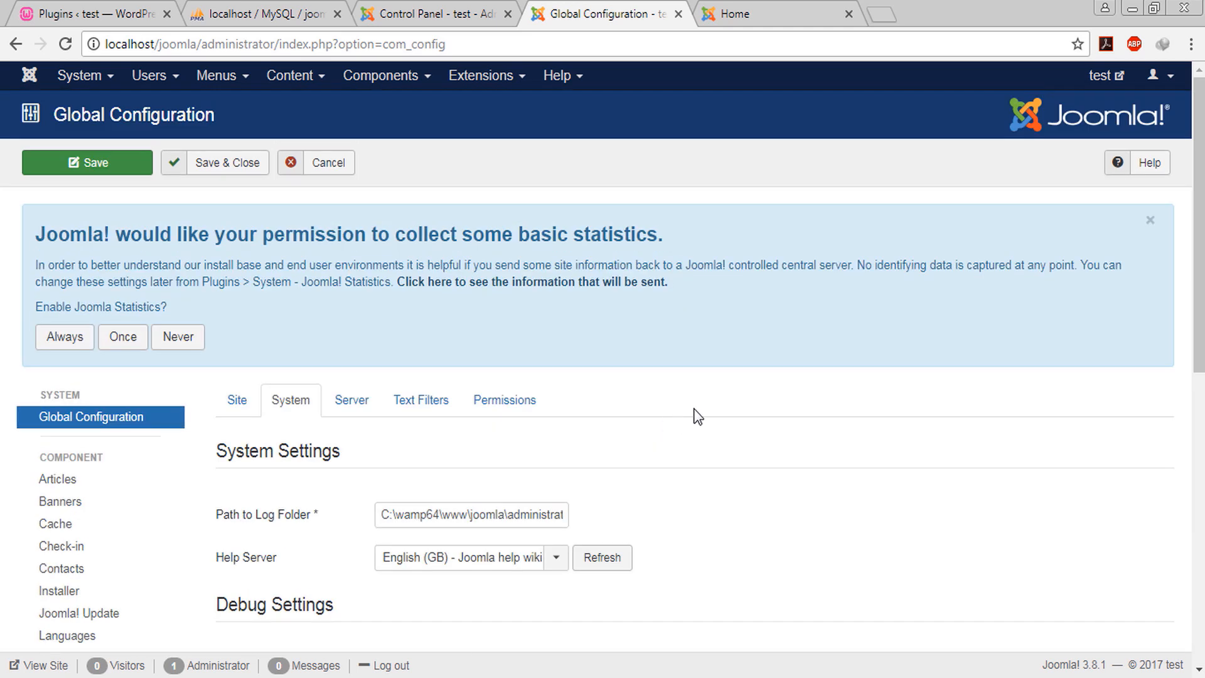
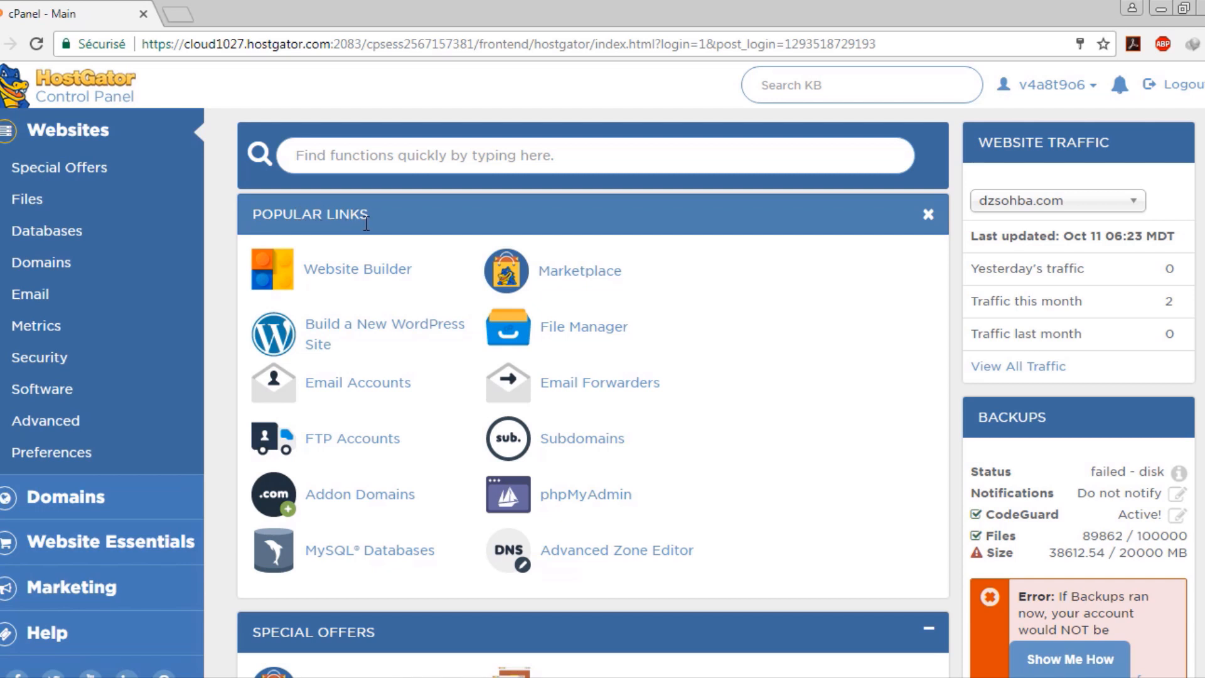
Open File Manager from Popular Links in a new tab and scroll its home folder to public_html
scroll(411, 336, "down", 6)
scroll(404, 339, "down", 6)
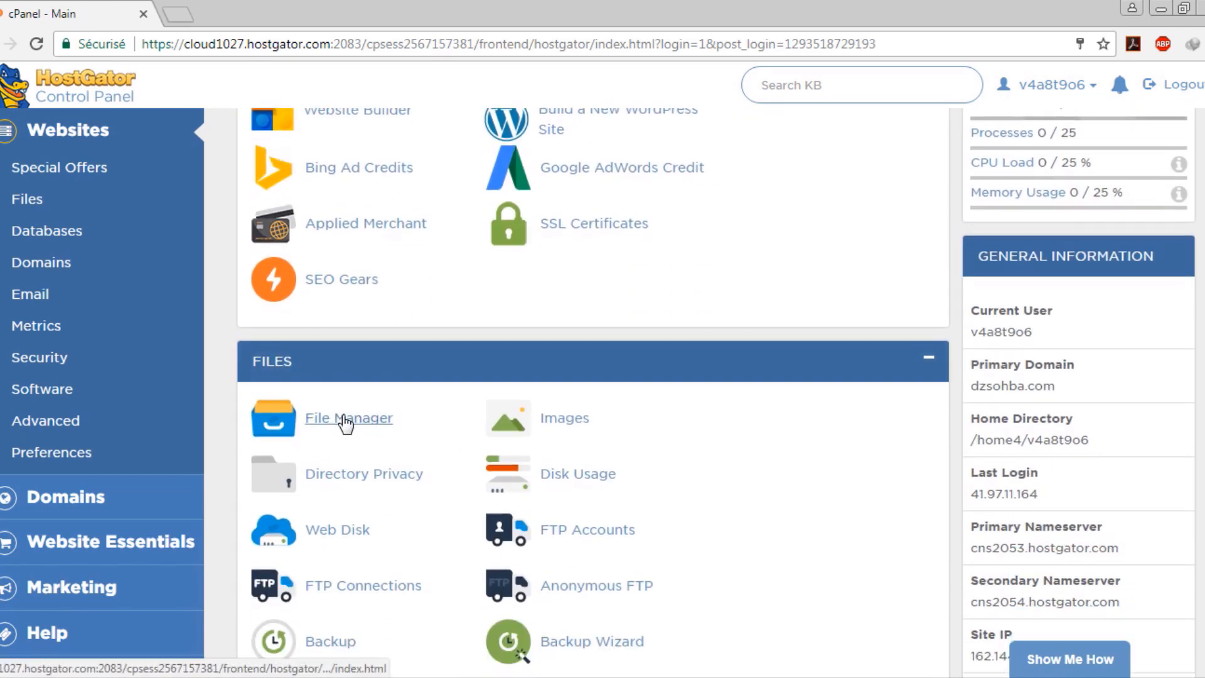
scroll(380, 418, "up", 12)
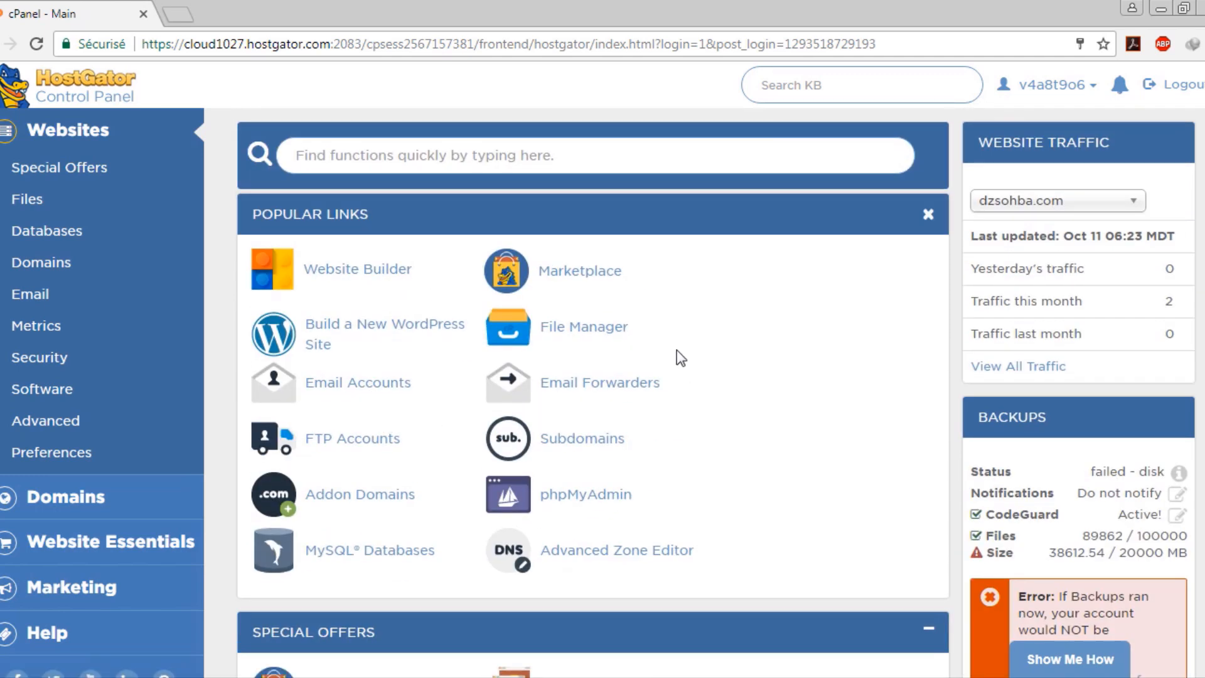
left_click(558, 332)
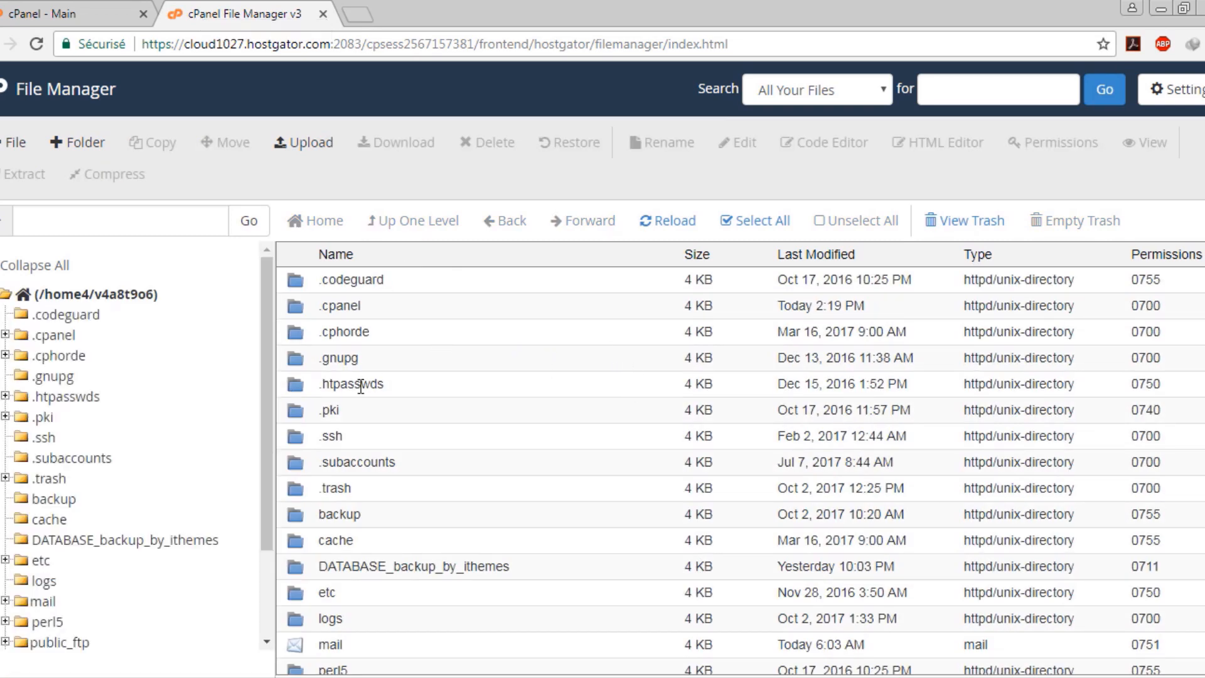
scroll(390, 284, "down", 5)
scroll(483, 479, "down", 4)
scroll(487, 477, "up", 7)
scroll(487, 476, "down", 7)
scroll(488, 475, "up", 7)
scroll(461, 516, "down", 2)
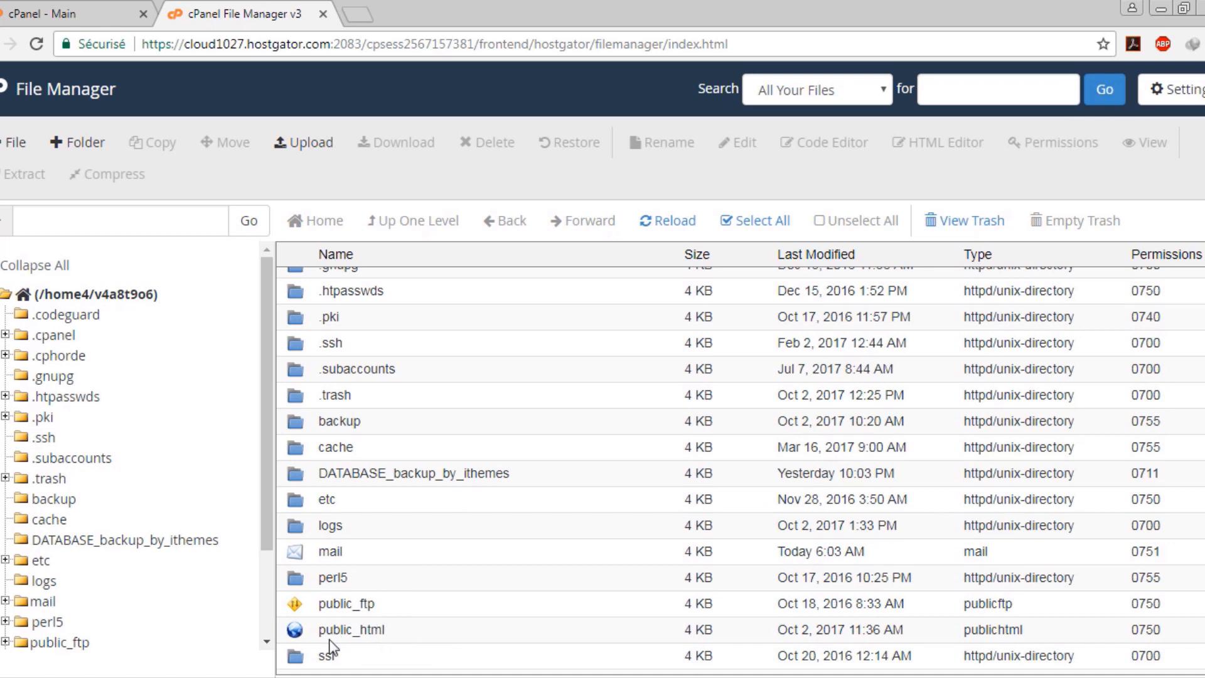
Check the local C:\wamp64\www folder and the downloaded Joomla and WordPress zips in Explorer
mouse_move(167, 658)
left_click(164, 630)
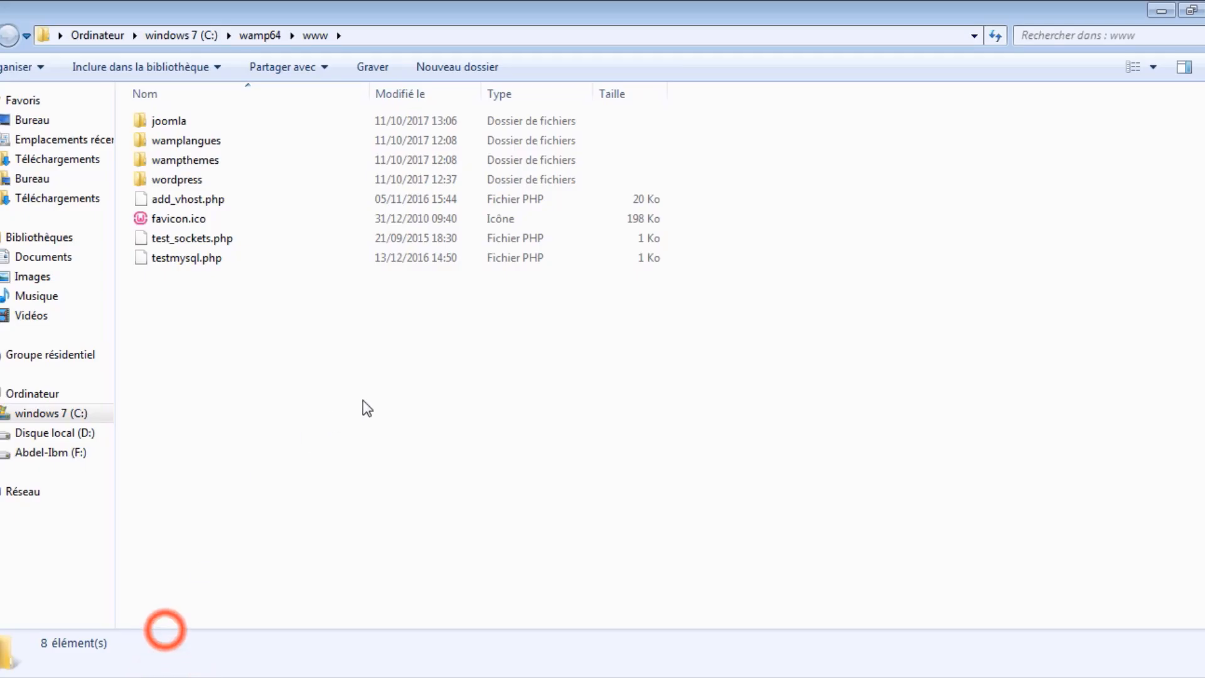
left_click(347, 401)
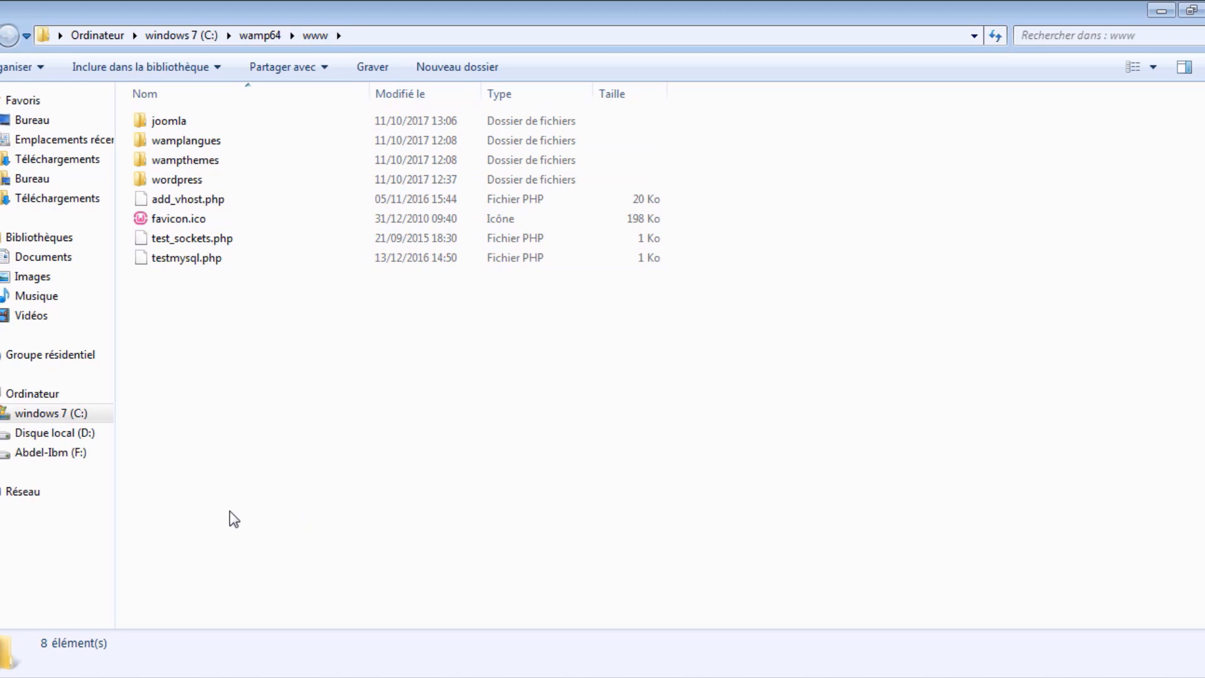
left_click(157, 675)
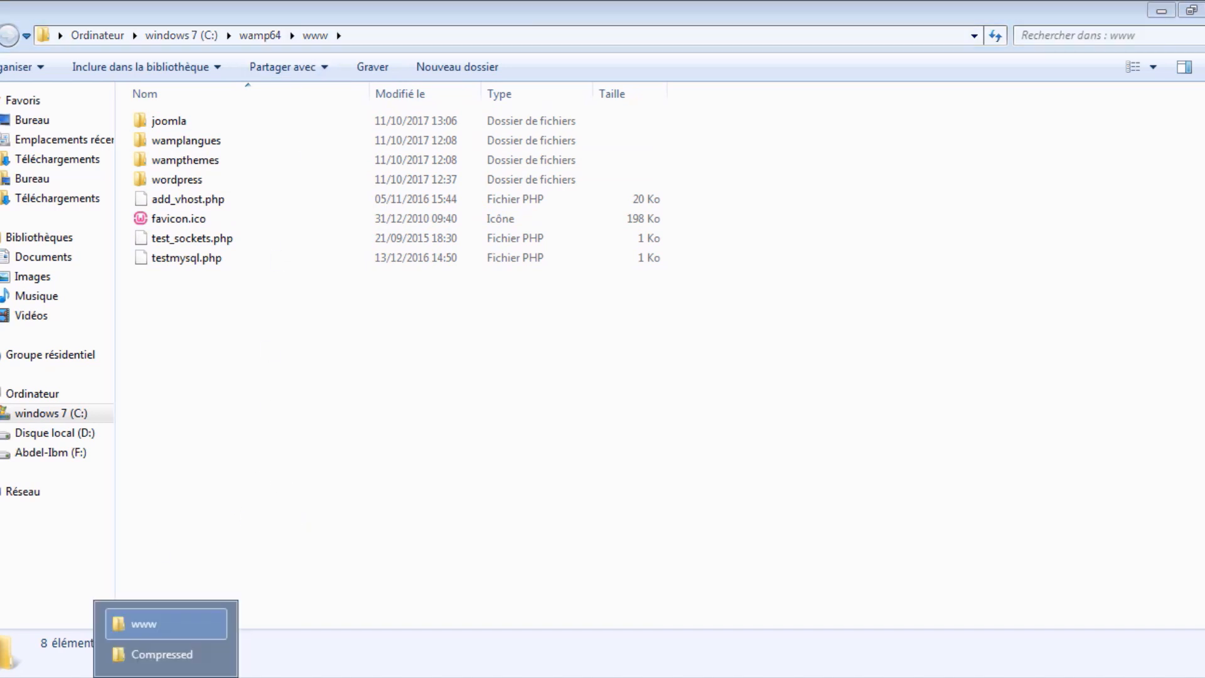
left_click(150, 654)
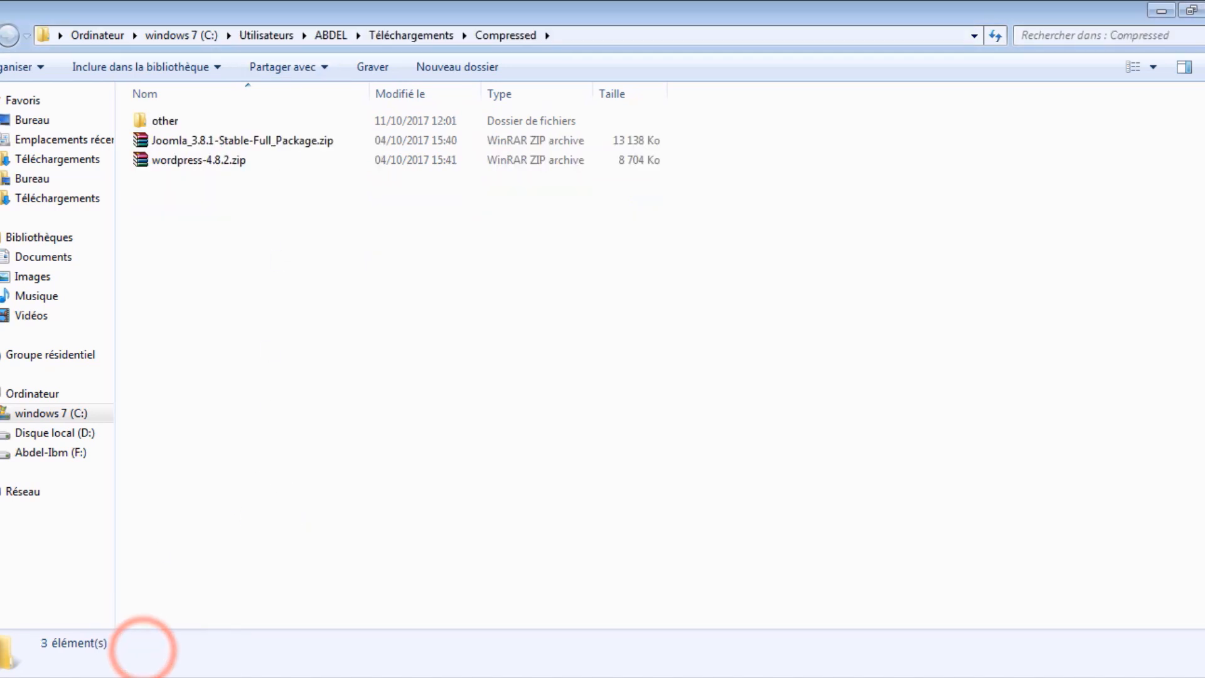
left_click(156, 676)
left_click(160, 623)
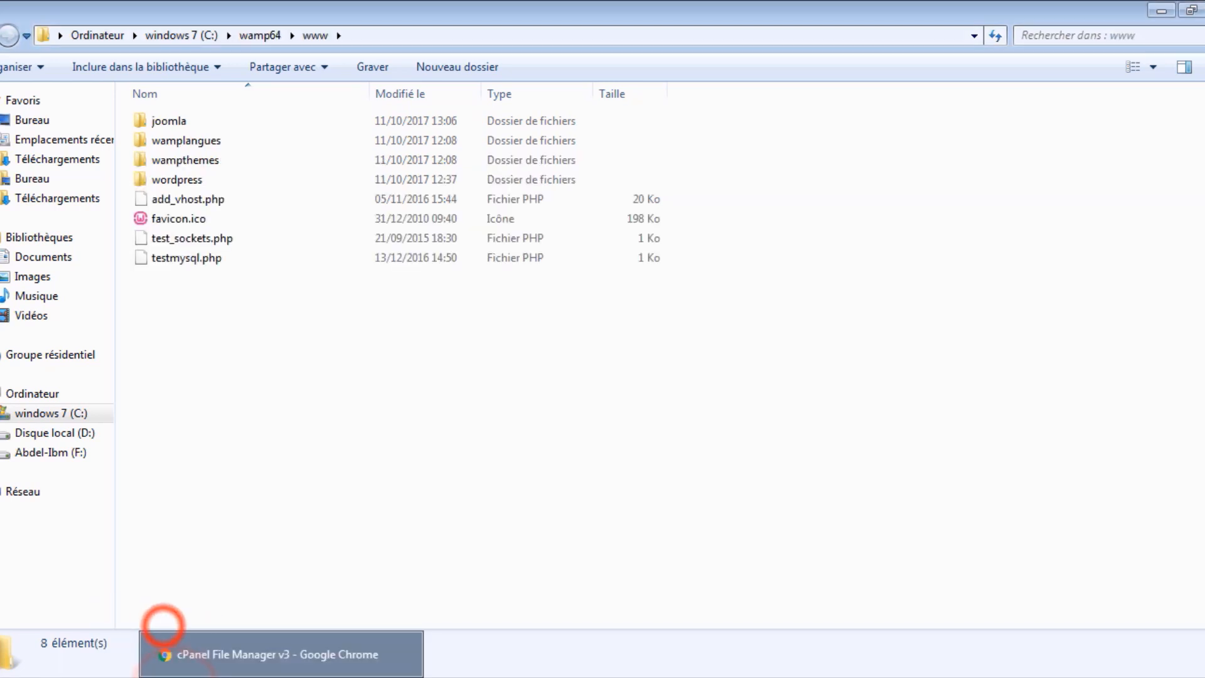
left_click(165, 654)
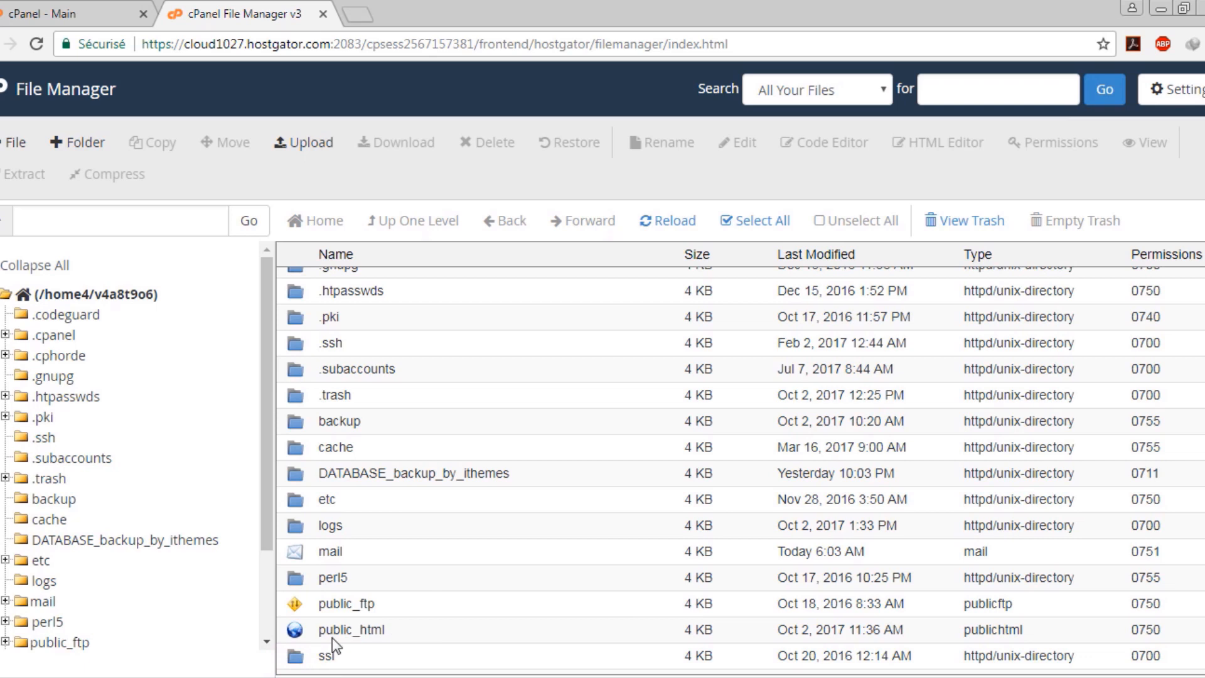
Open public_html and scroll through its Joomla folders and files such as configuration.php
double_click(440, 629)
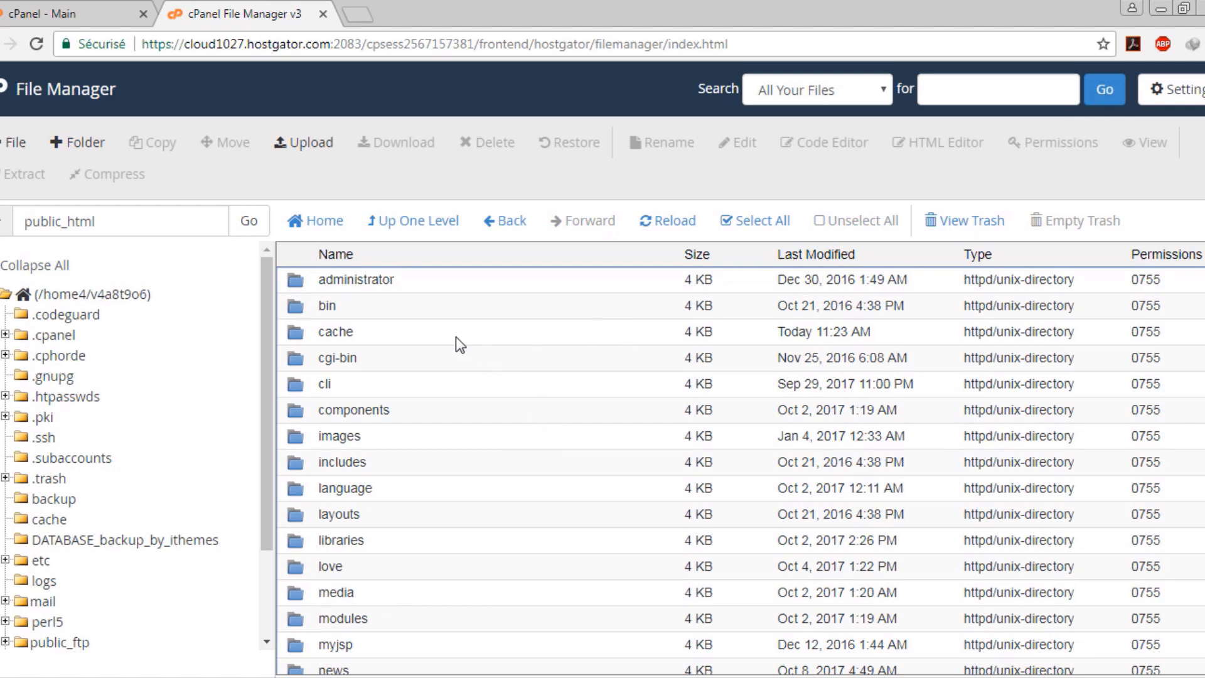
scroll(427, 371, "down", 2)
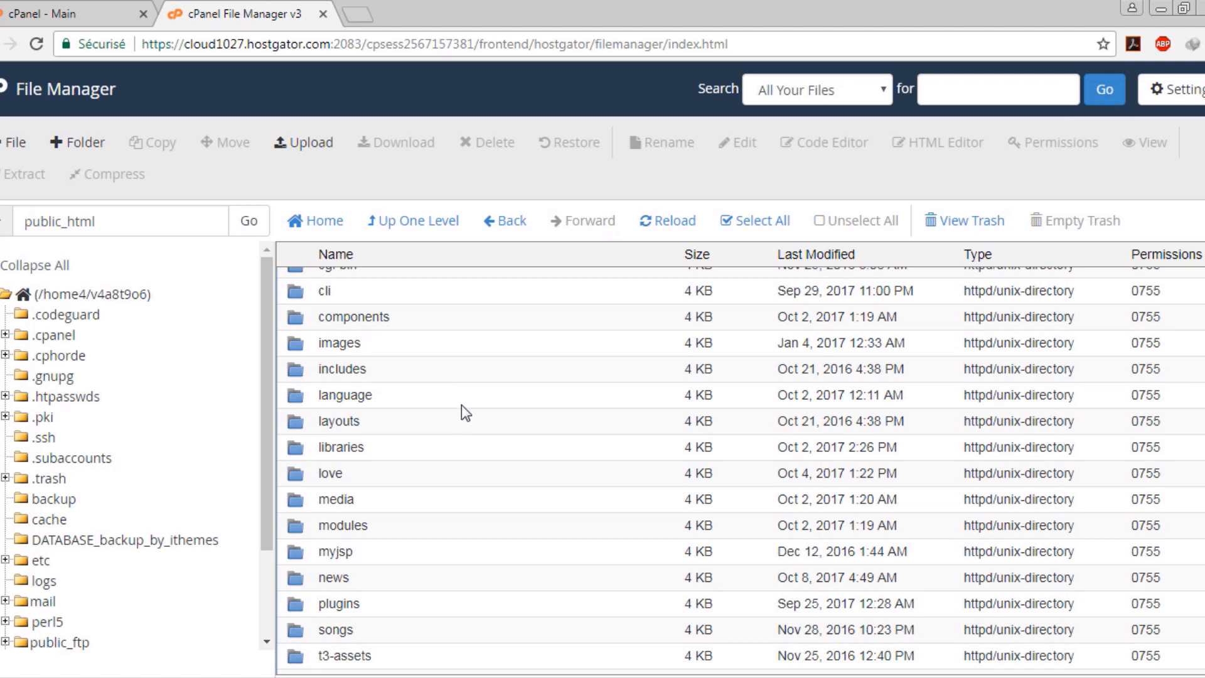
scroll(462, 408, "up", 2)
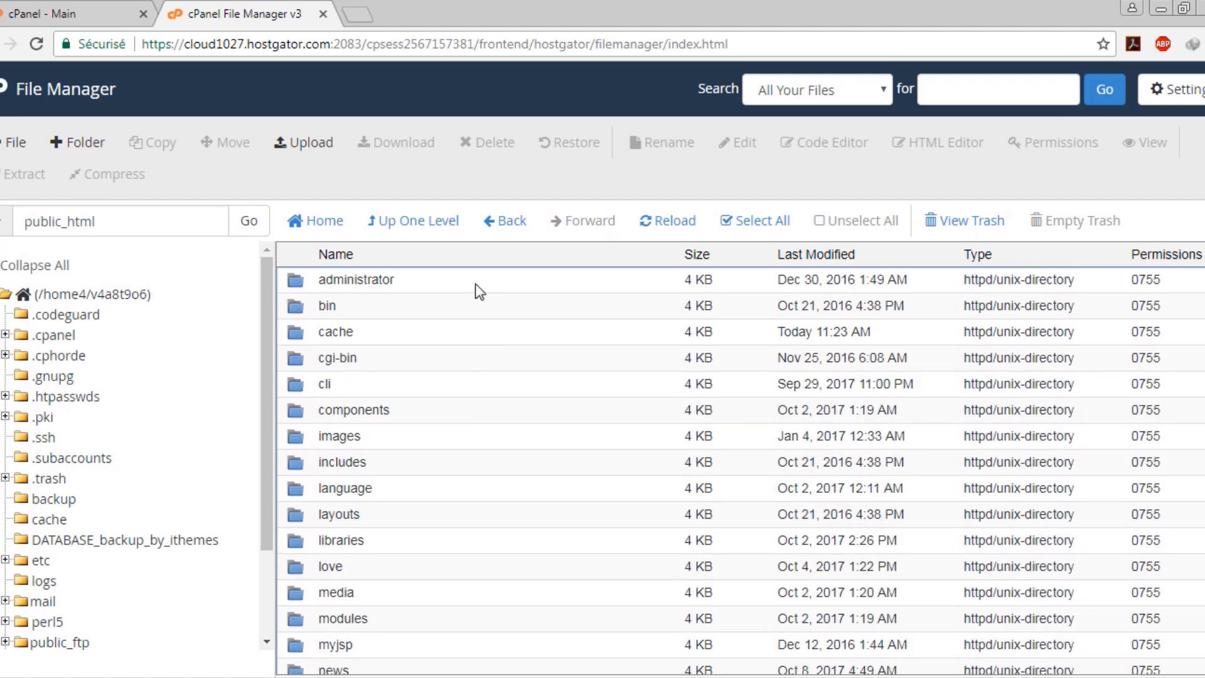
scroll(420, 402, "down", 12)
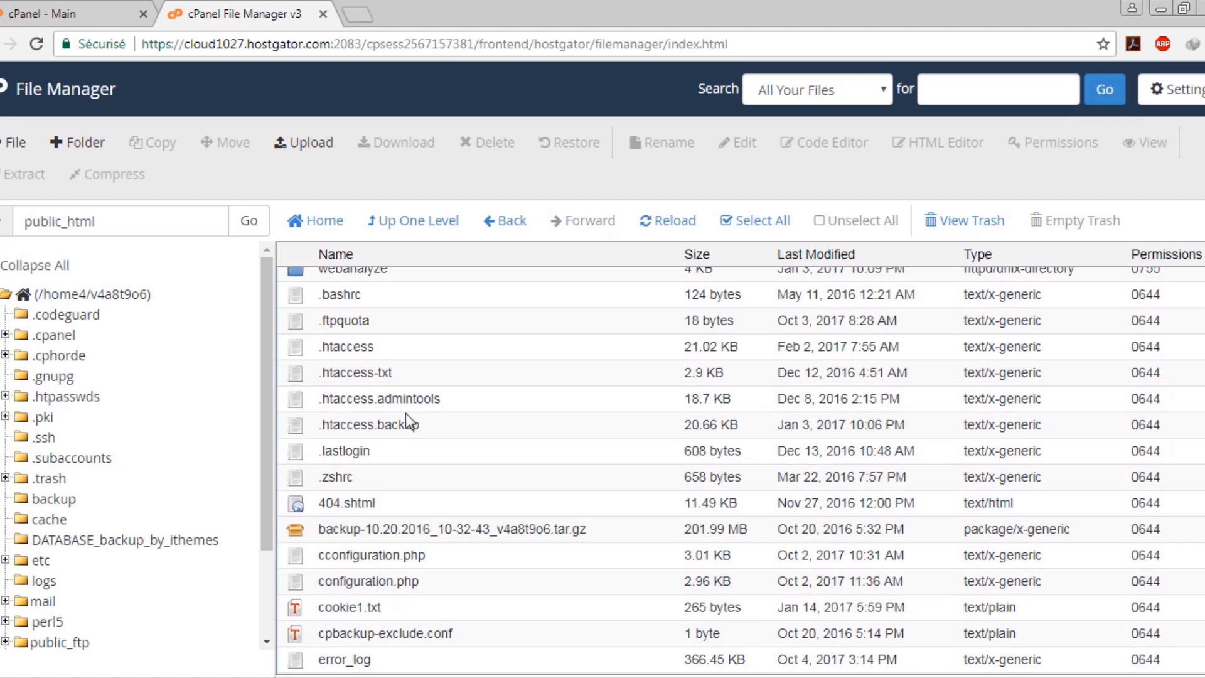
scroll(406, 413, "up", 12)
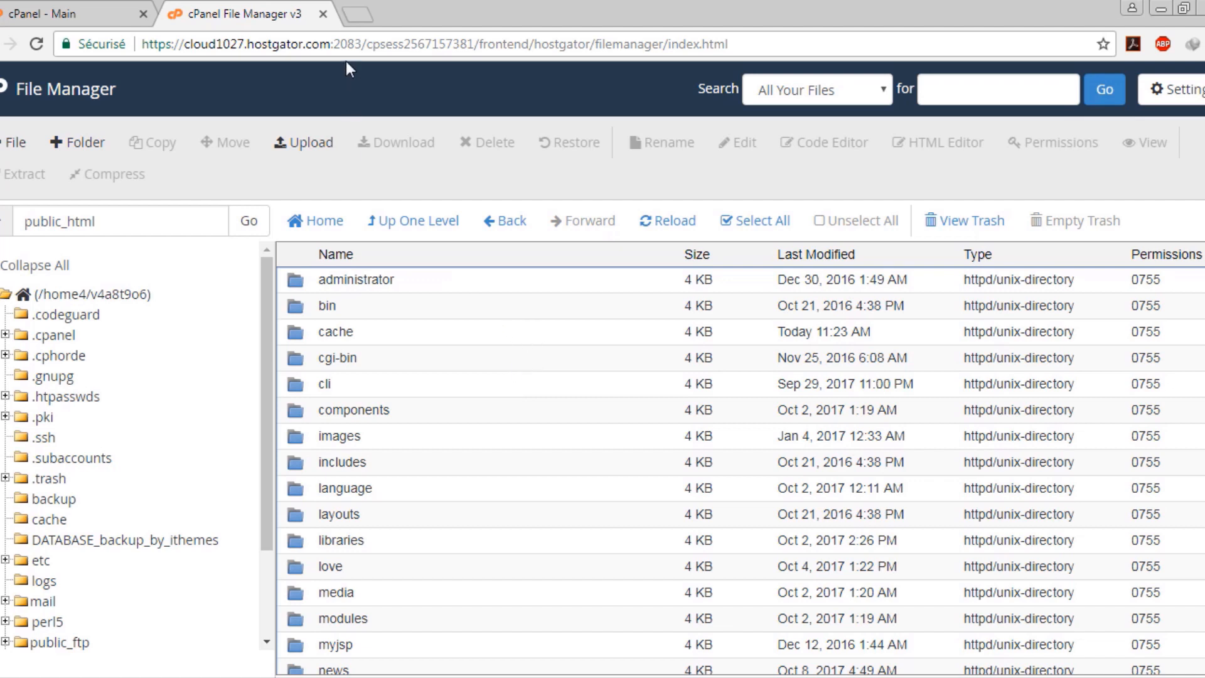
Load the live dzsohba.com home page in a new tab
left_click(108, 6)
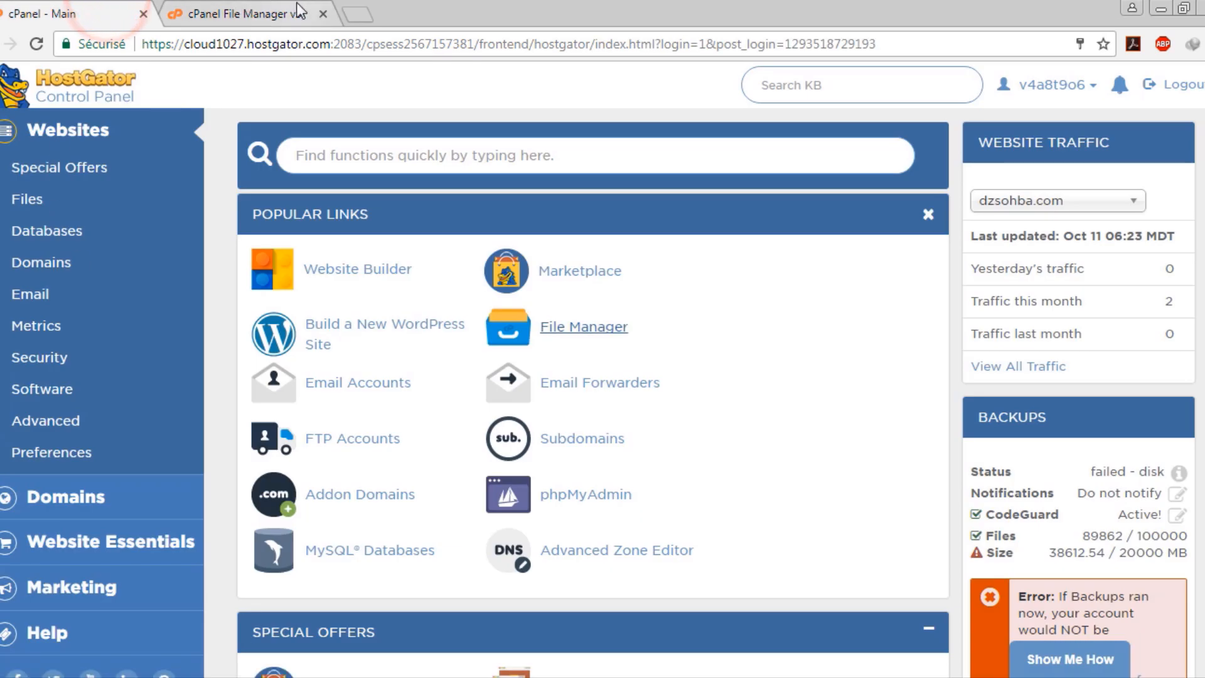
left_click(336, 50)
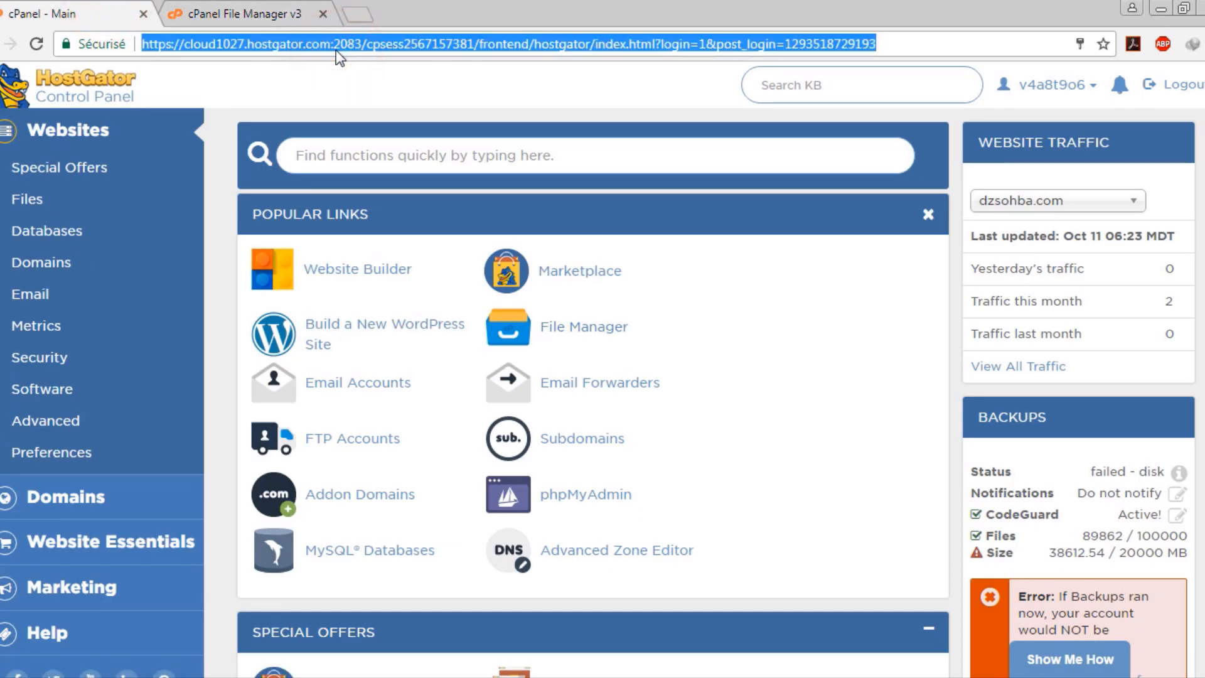
type("dzsohba.com")
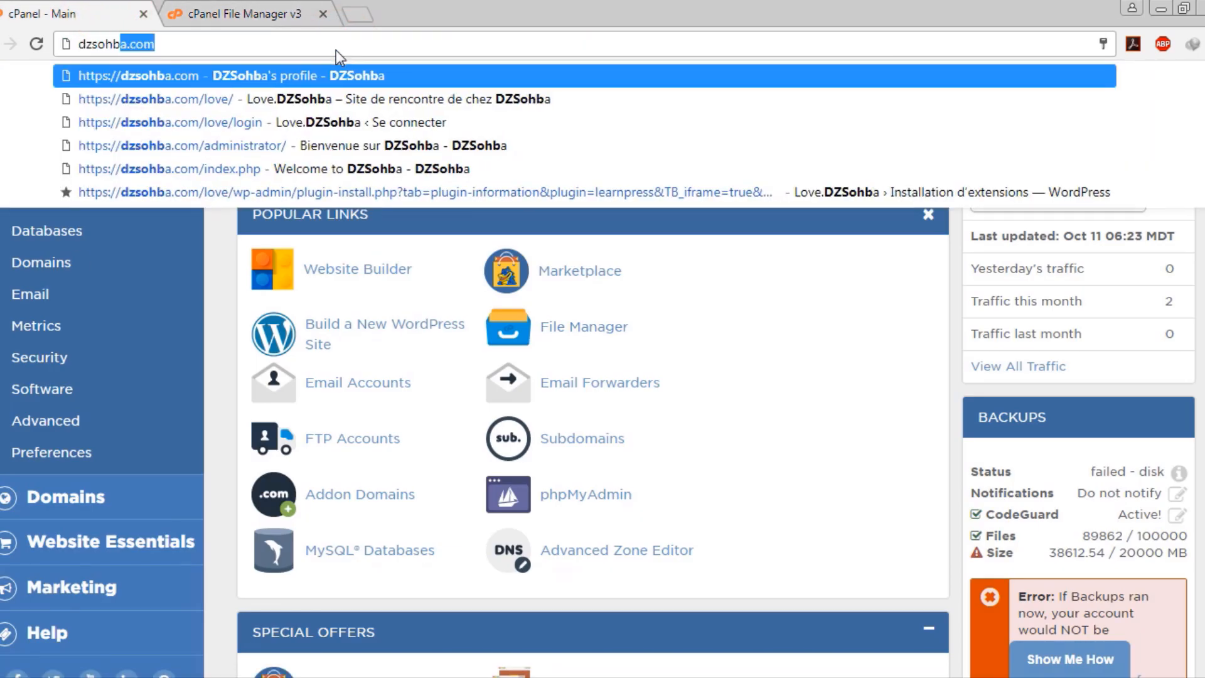
key("alt+Return")
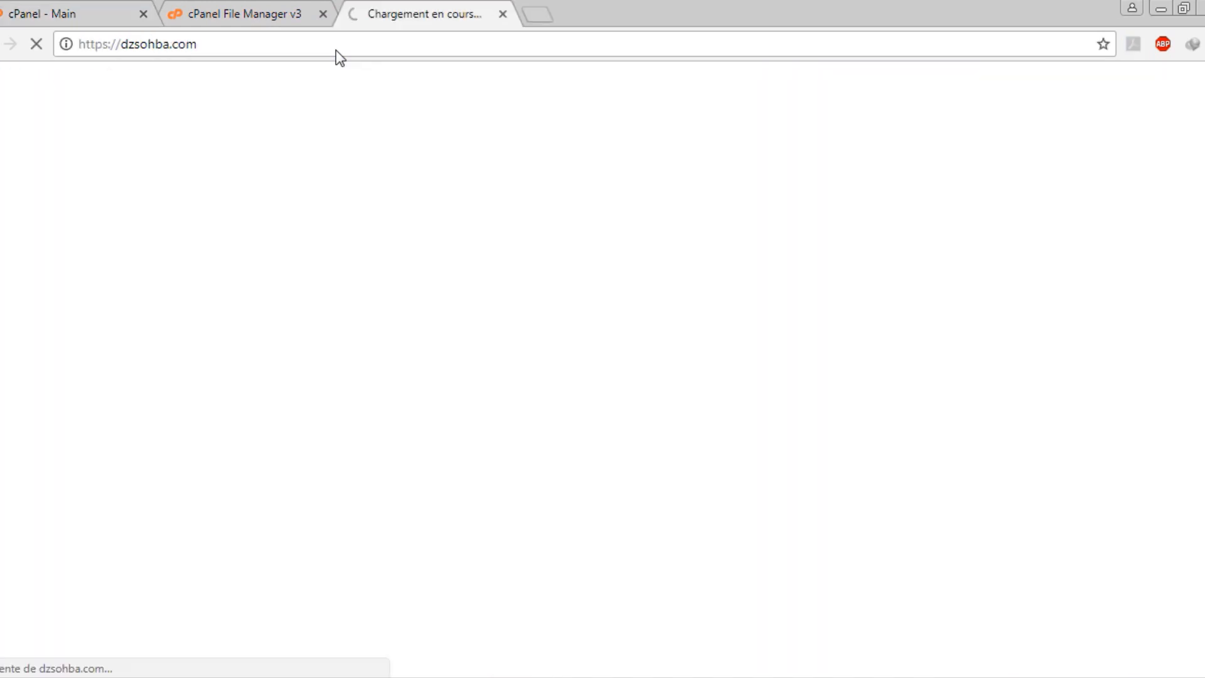
left_click(106, 10)
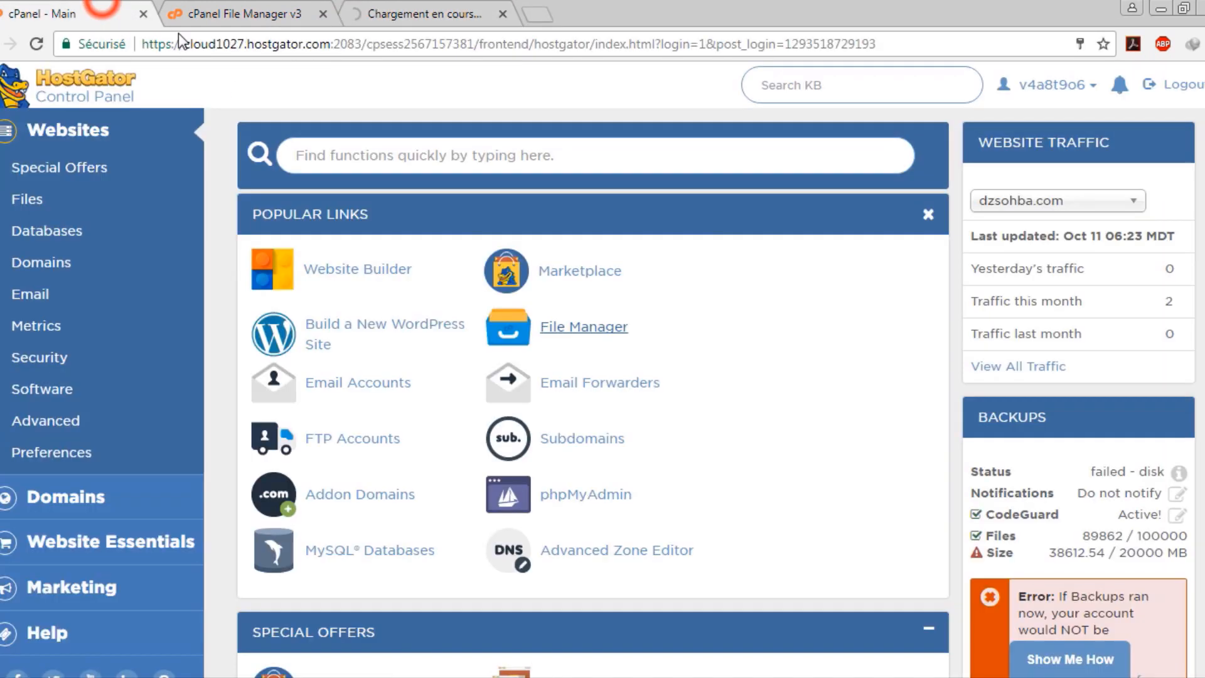
left_click(436, 13)
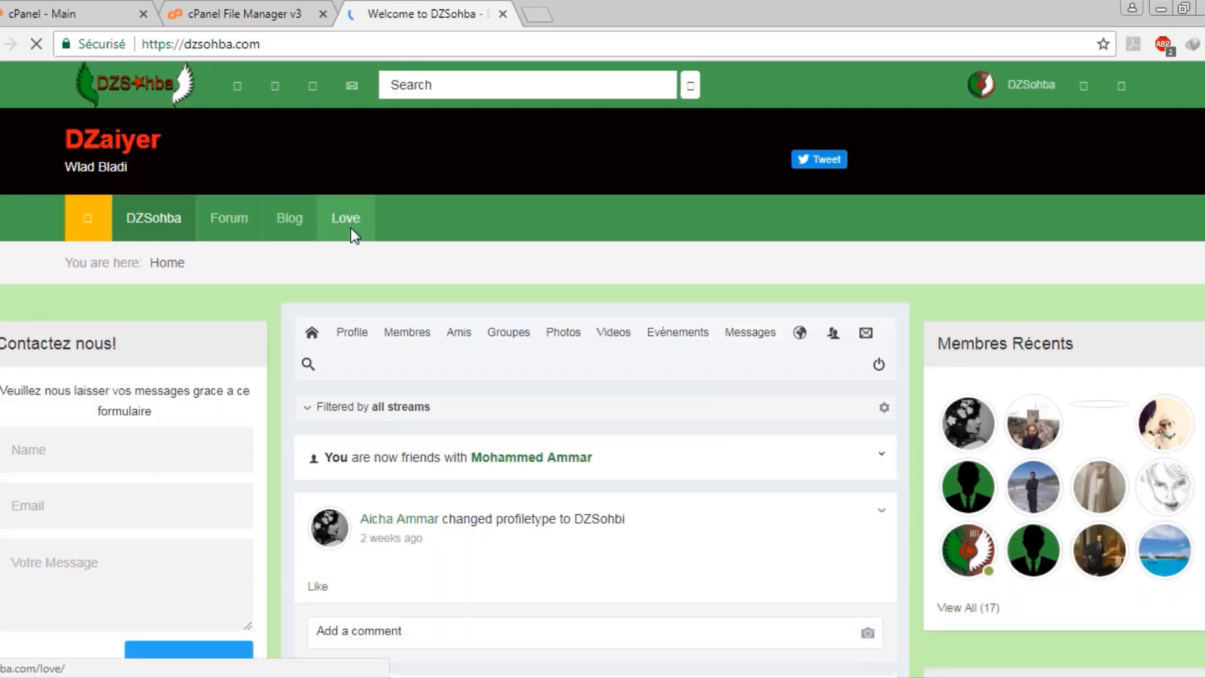
Open the site's Love section (dzsohba.com/love/) in a new tab and go back to cPanel main
left_click(364, 278)
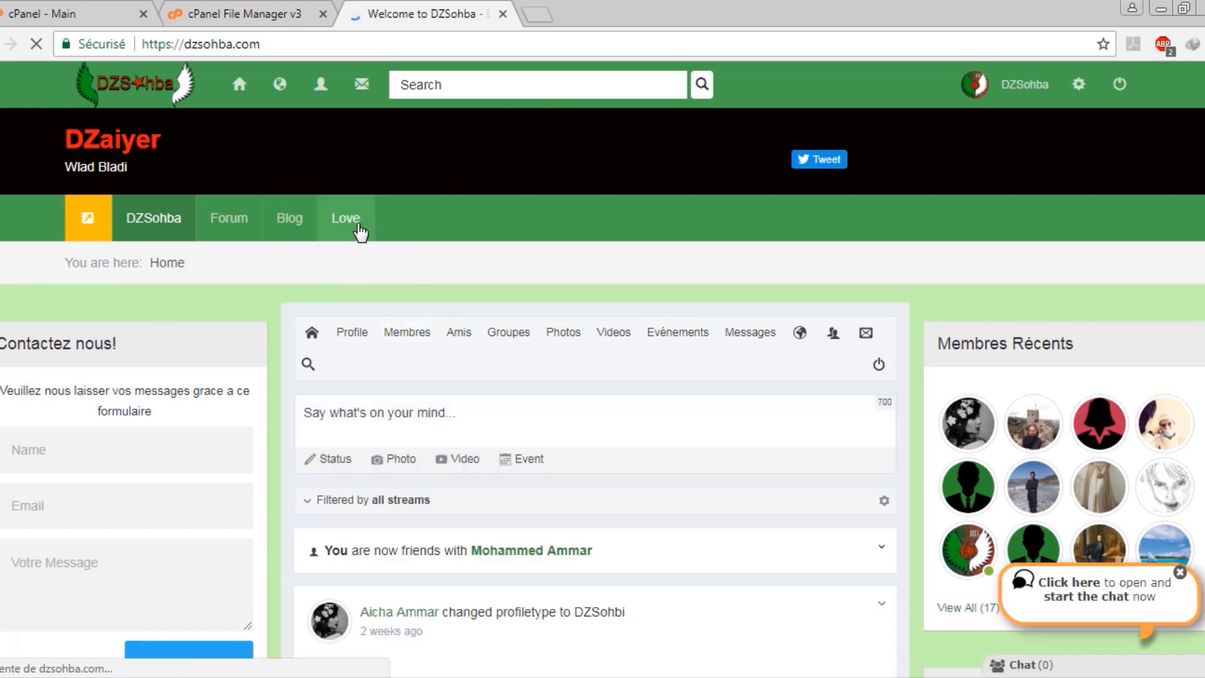
left_click(495, 290)
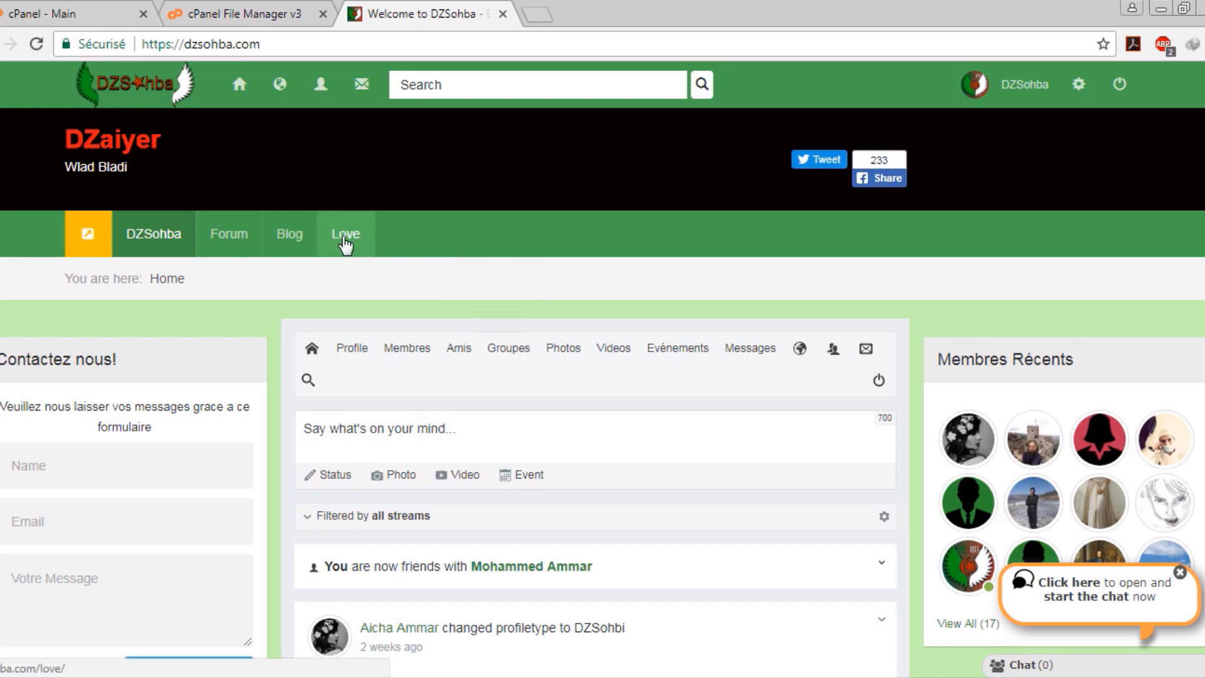
left_click(345, 244)
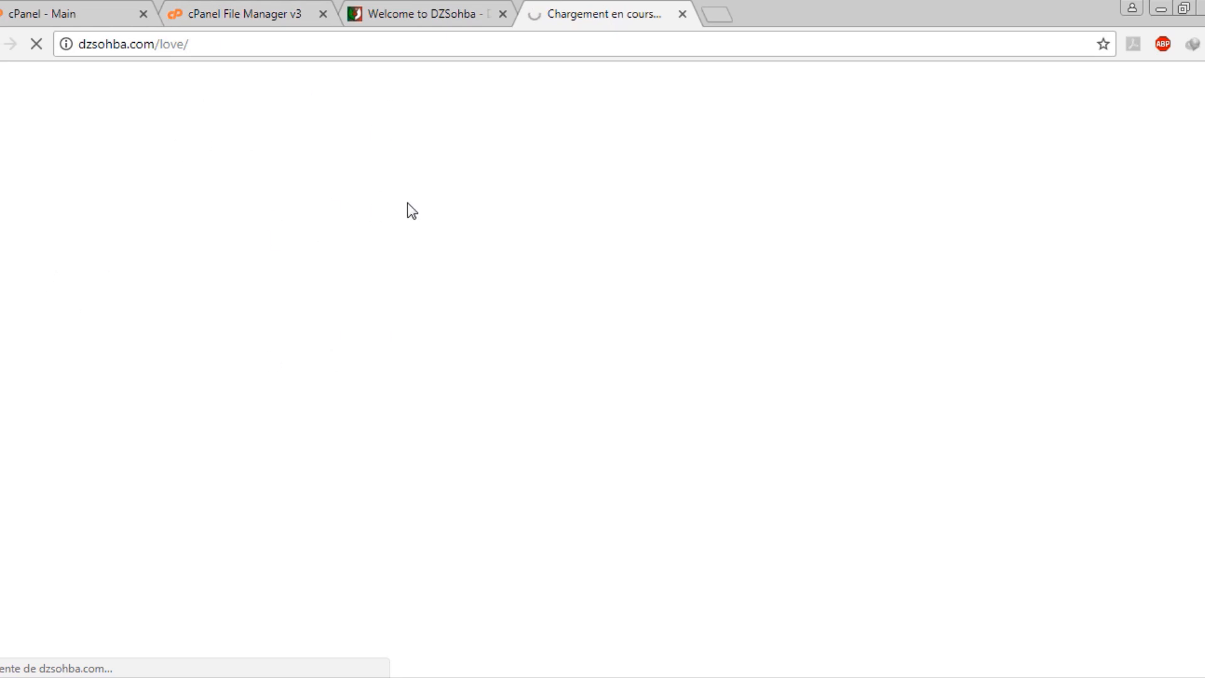
left_click(99, 9)
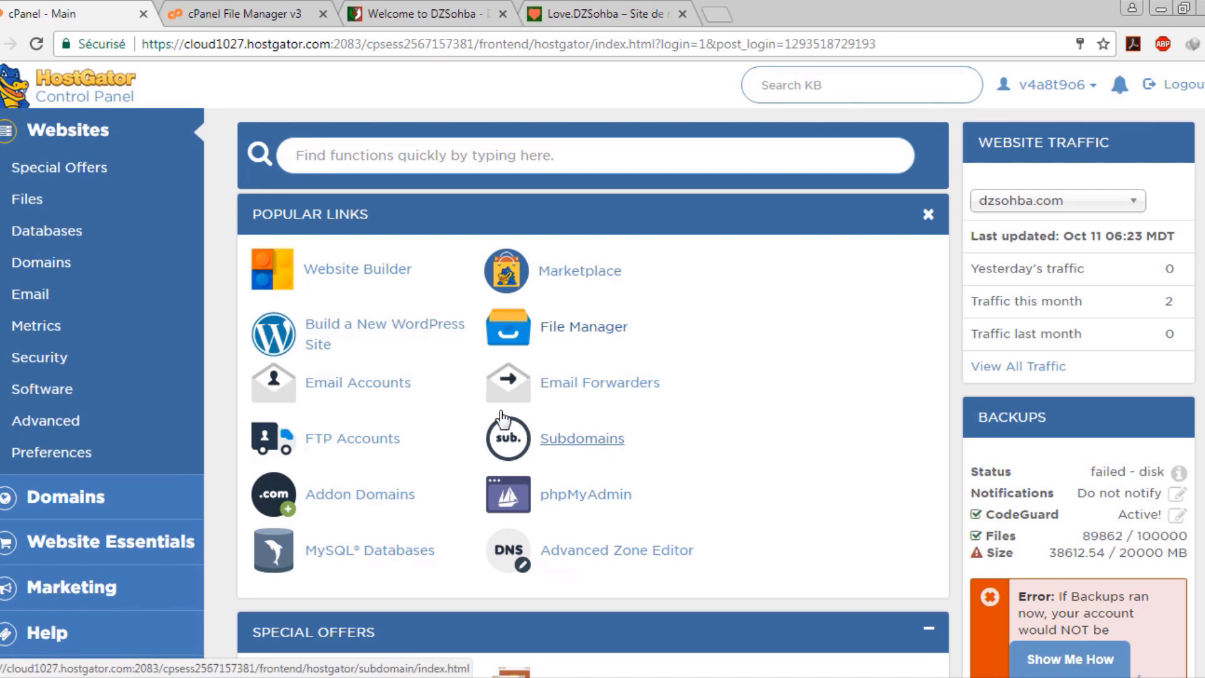
Open the Subdomains page and enter the subdomain name joomla for dzsohba.com
middle_click(609, 446)
left_click(269, 13)
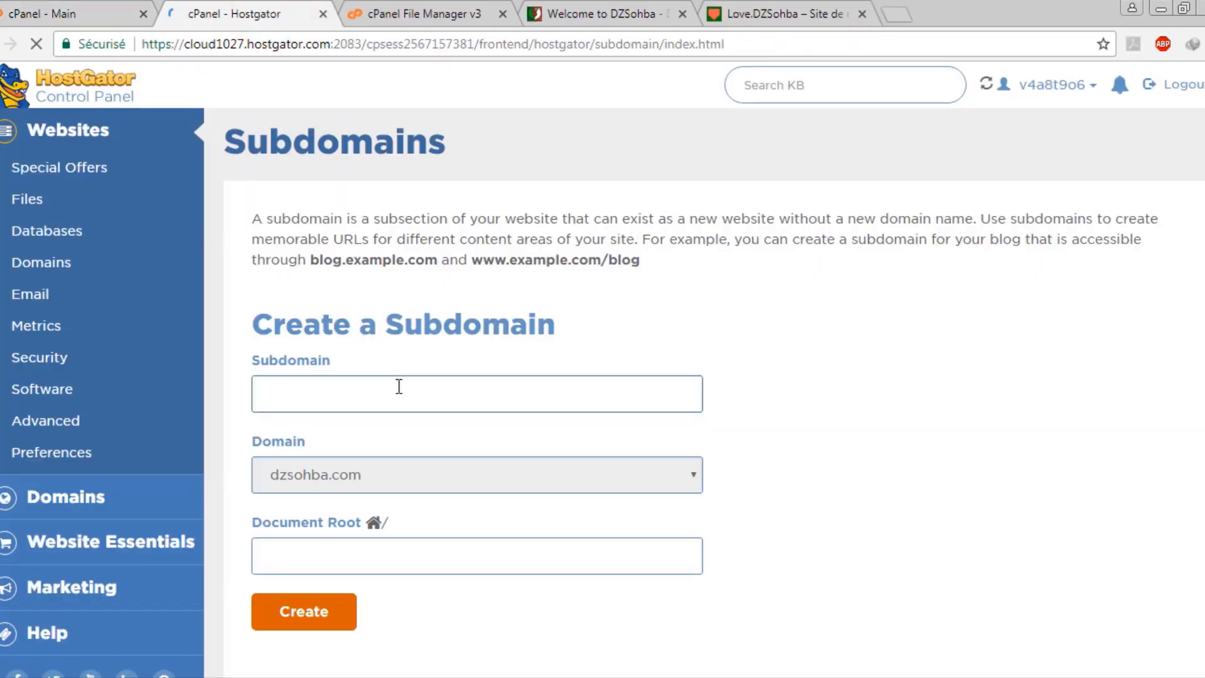
left_click(399, 394)
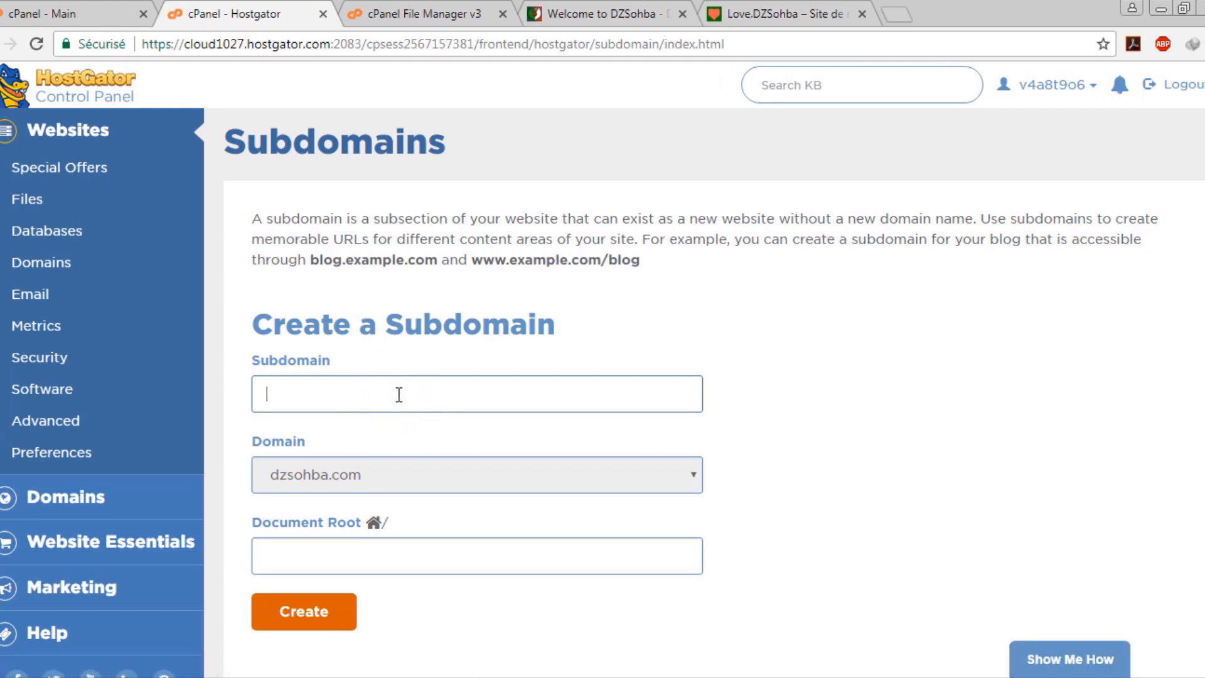
type("JOOMLA")
key("BackSpace")
key("BackSpace")
key("BackSpace")
key("BackSpace")
key("BackSpace")
key("BackSpace")
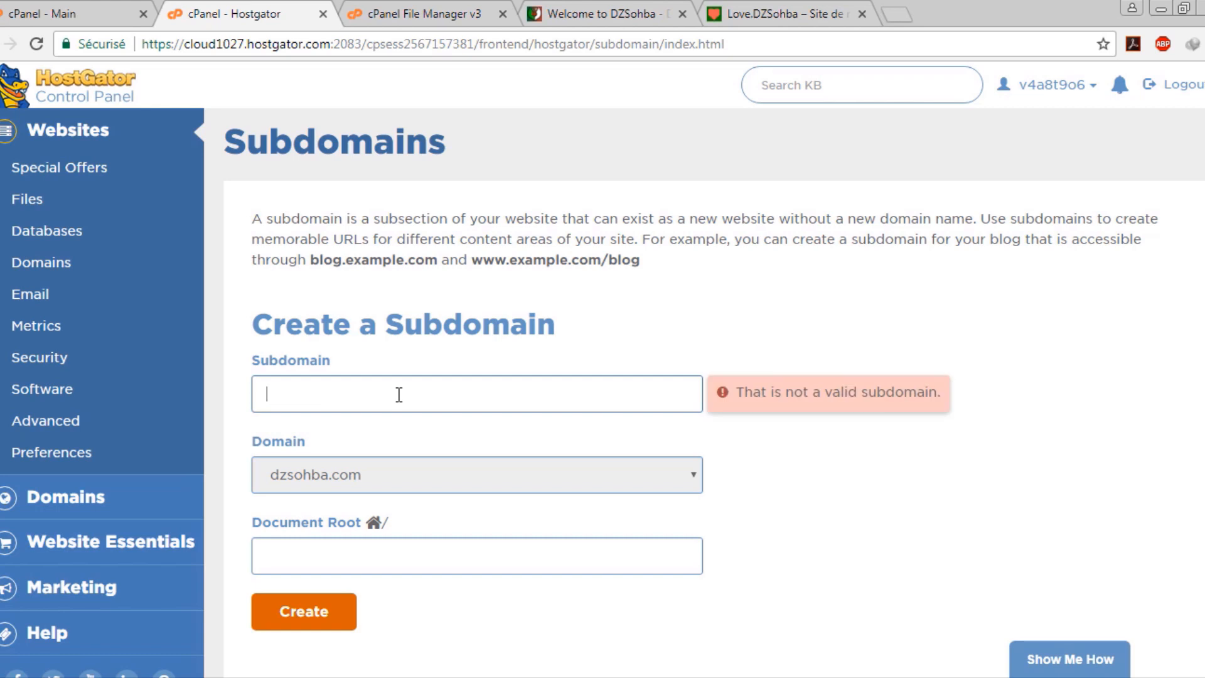
type("joomla")
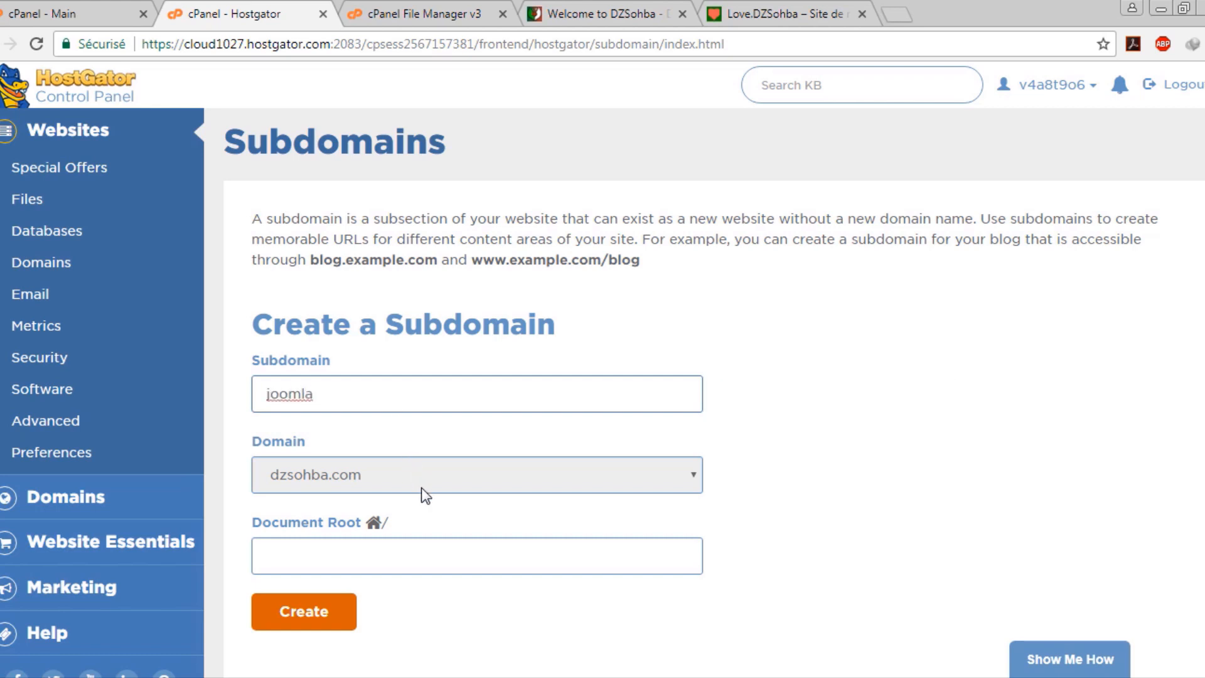
left_click(736, 531)
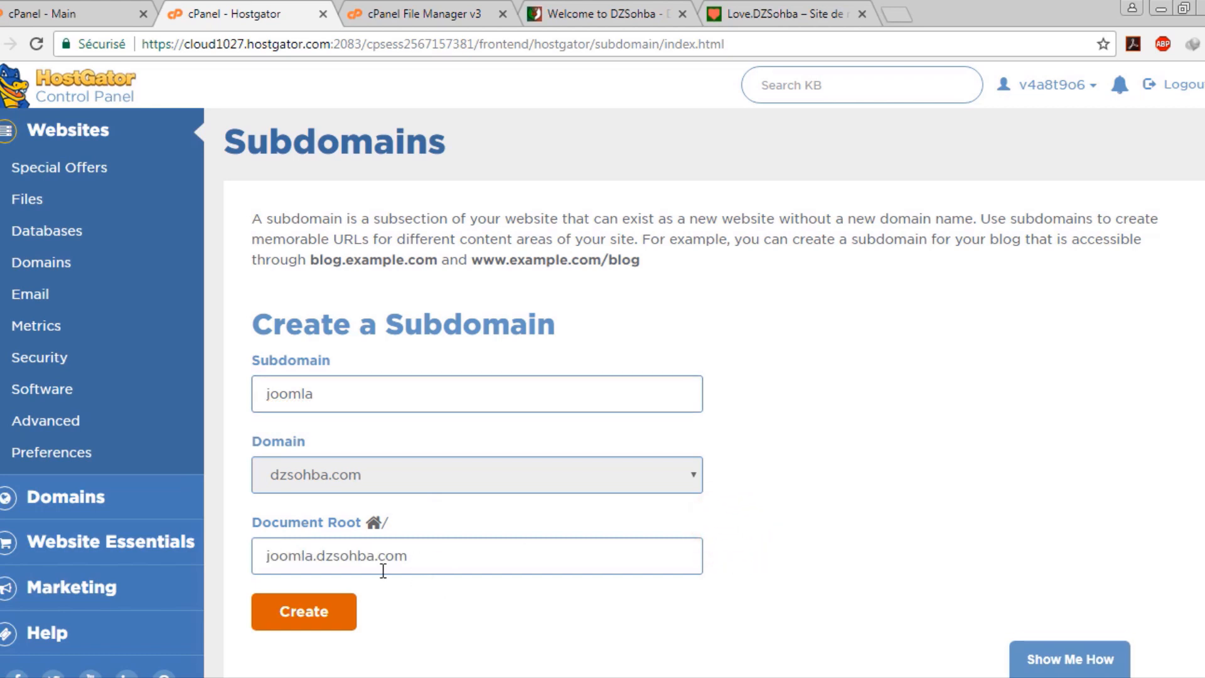
left_click_drag(443, 560, 246, 561)
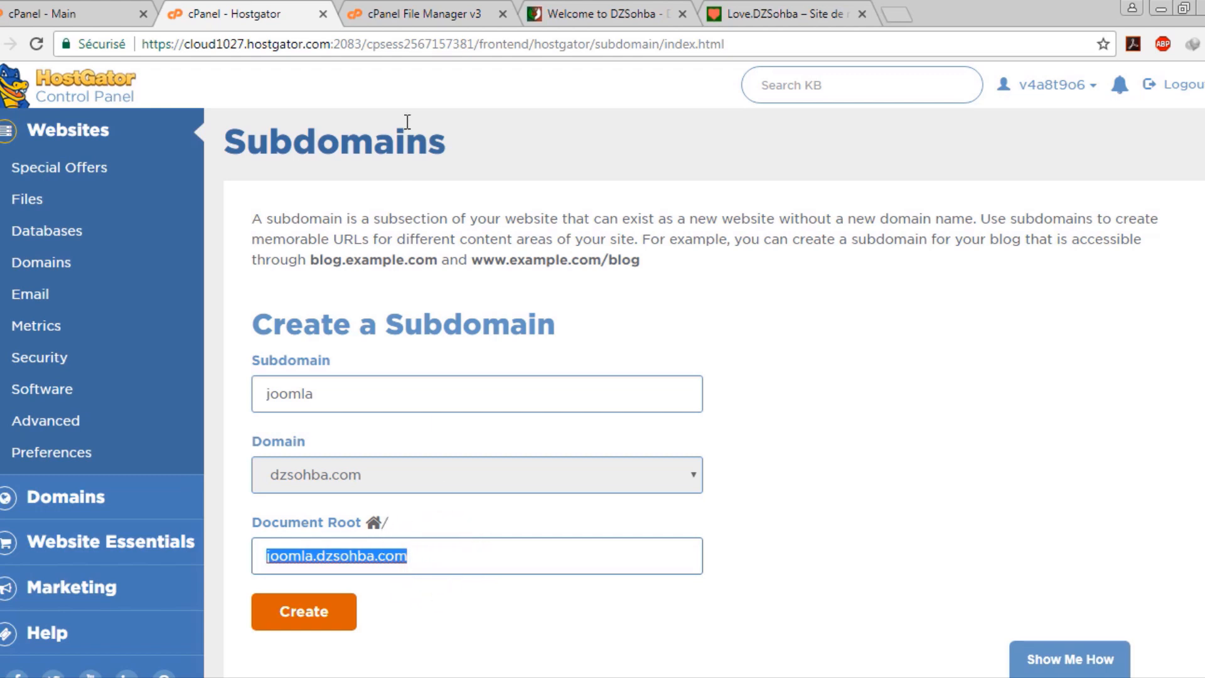
Set the document root to public_html/joomla, copied from File Manager's path, and create the subdomain
left_click(424, 14)
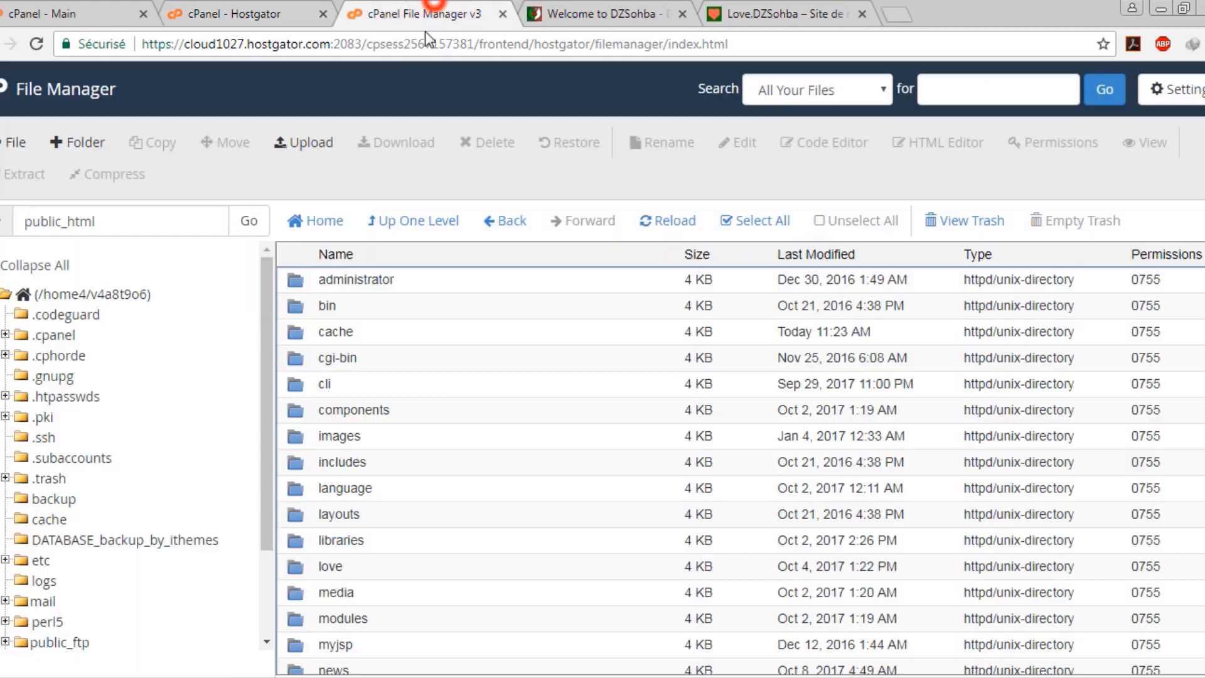
left_click_drag(122, 228, 22, 232)
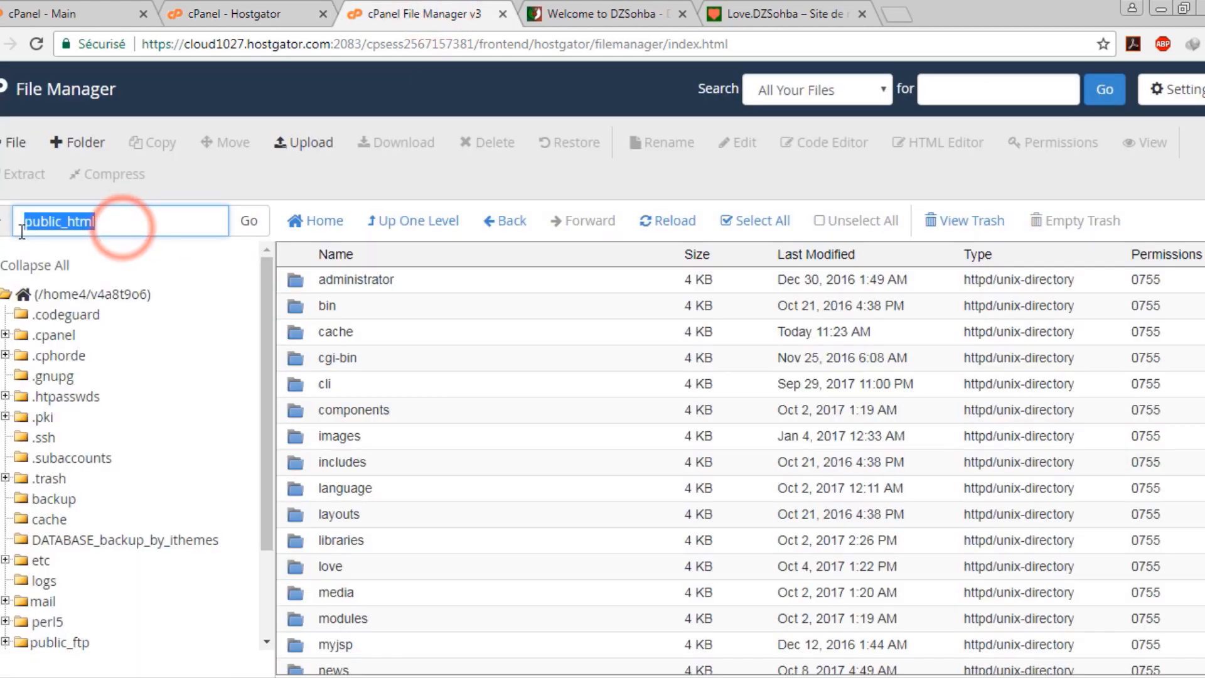
right_click(41, 220)
left_click(145, 254)
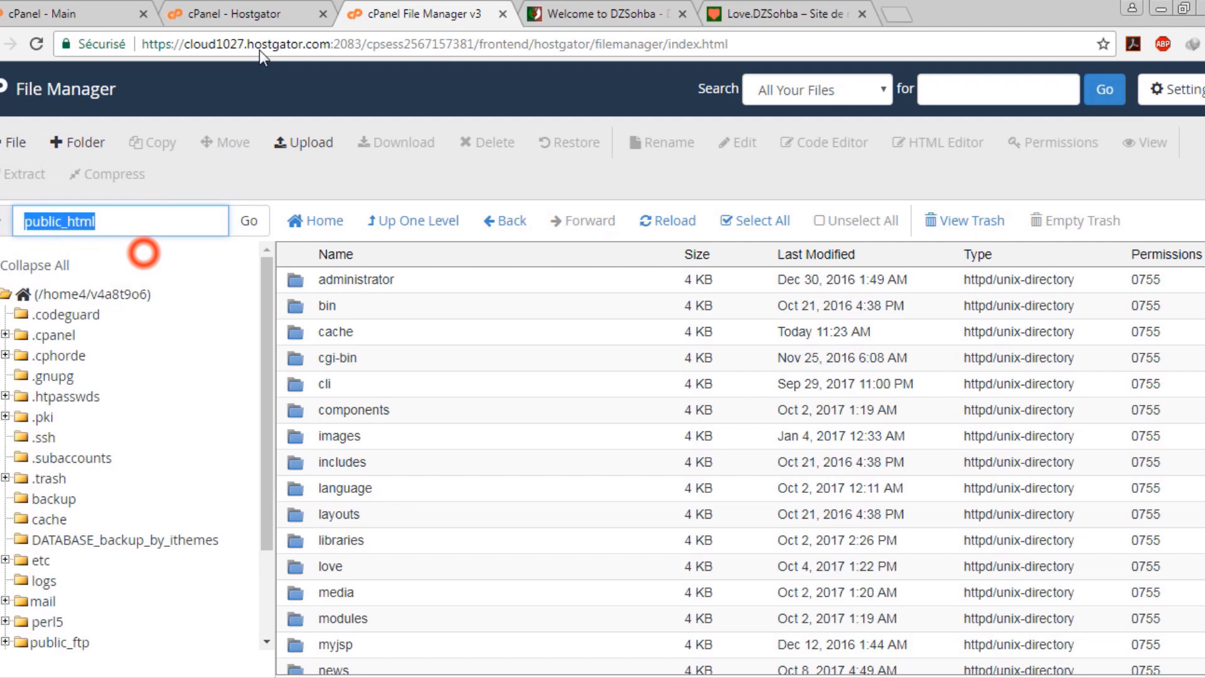
left_click(281, 14)
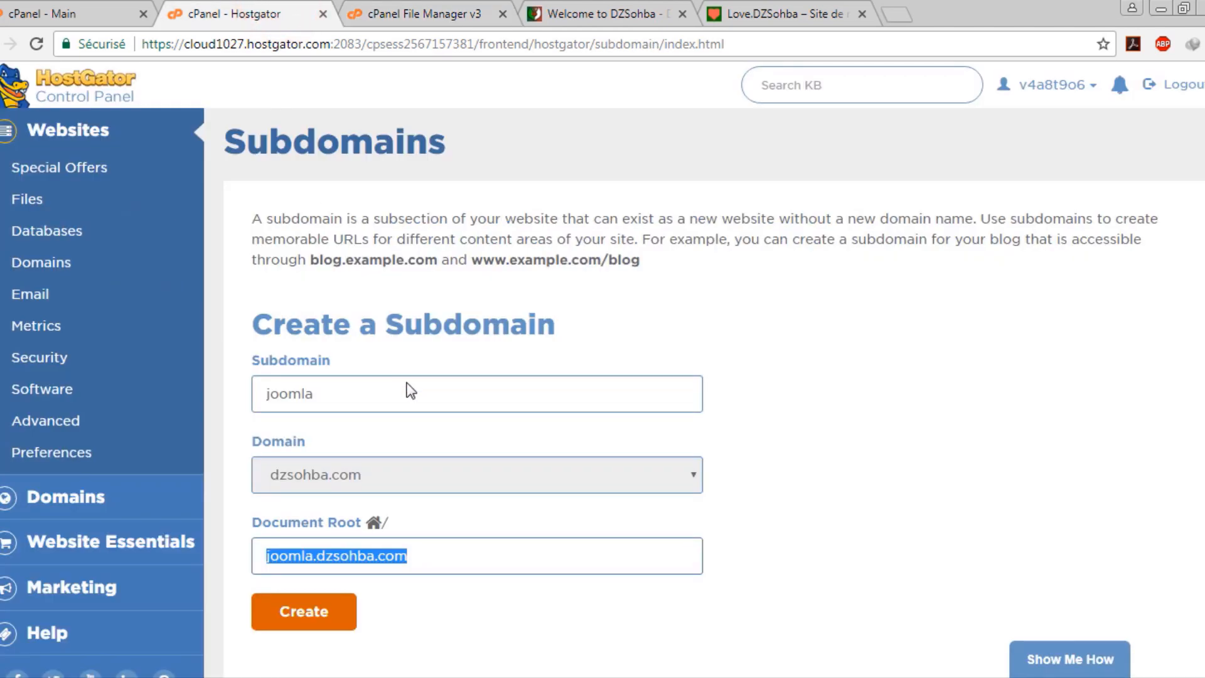
key("ctrl+v")
type("/")
key("Down")
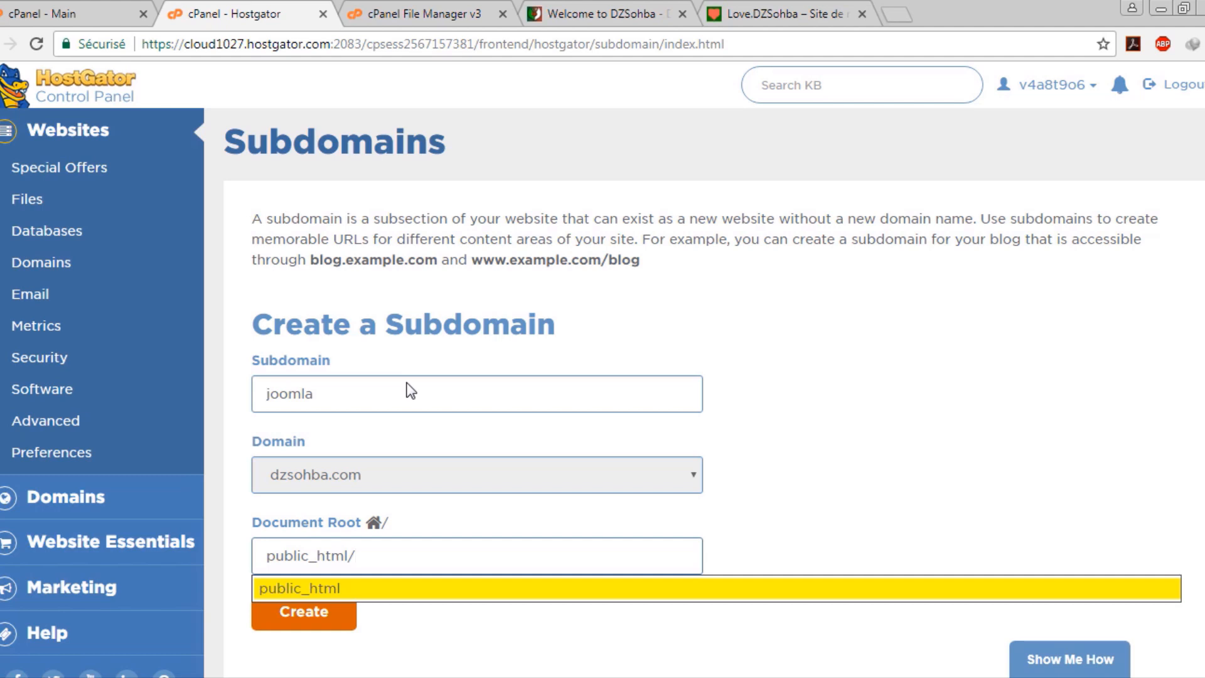
type("joomla")
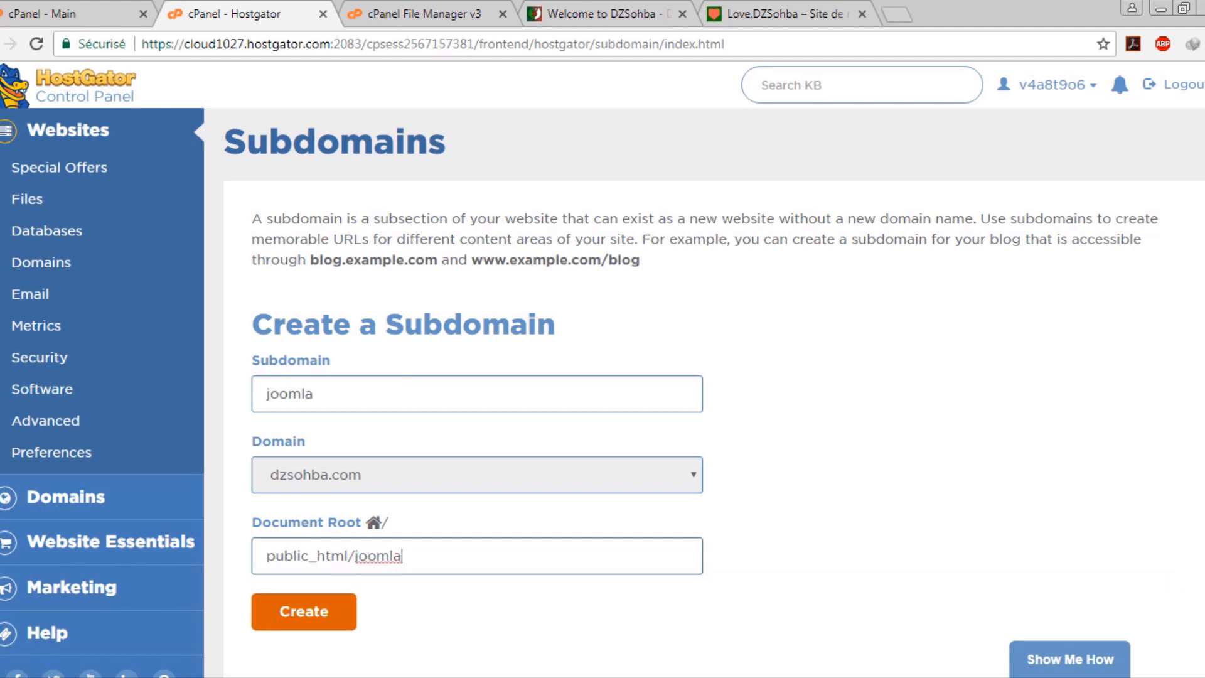
left_click(326, 622)
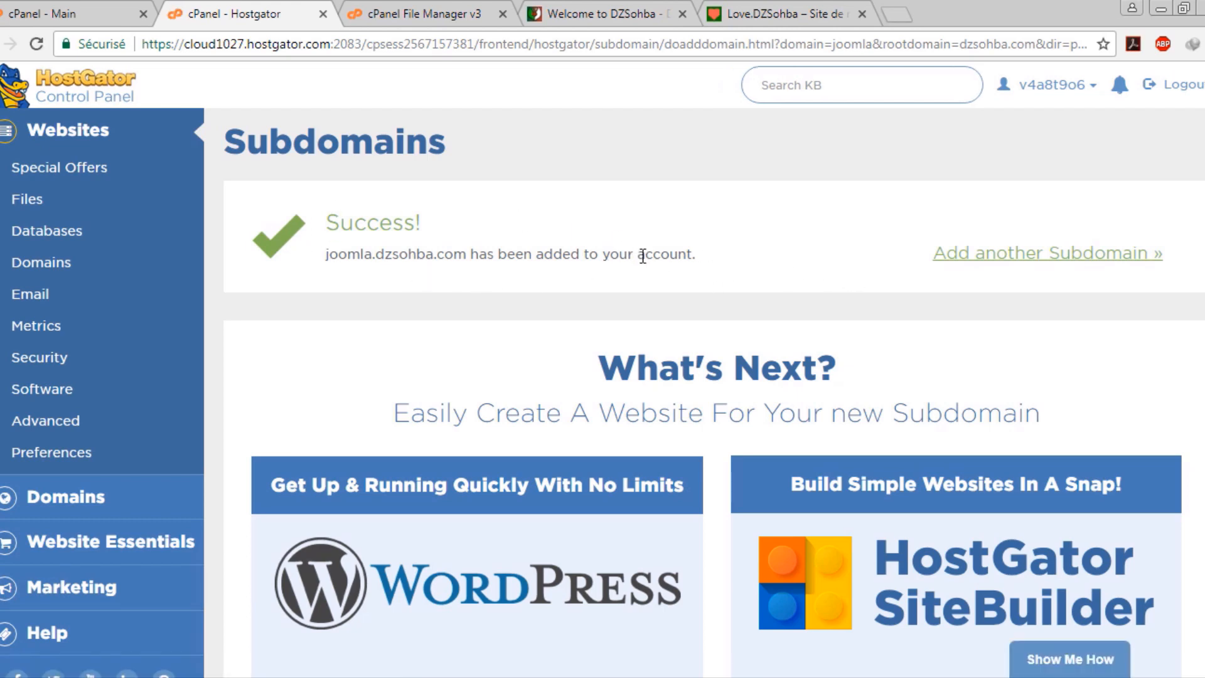
left_click(1000, 257)
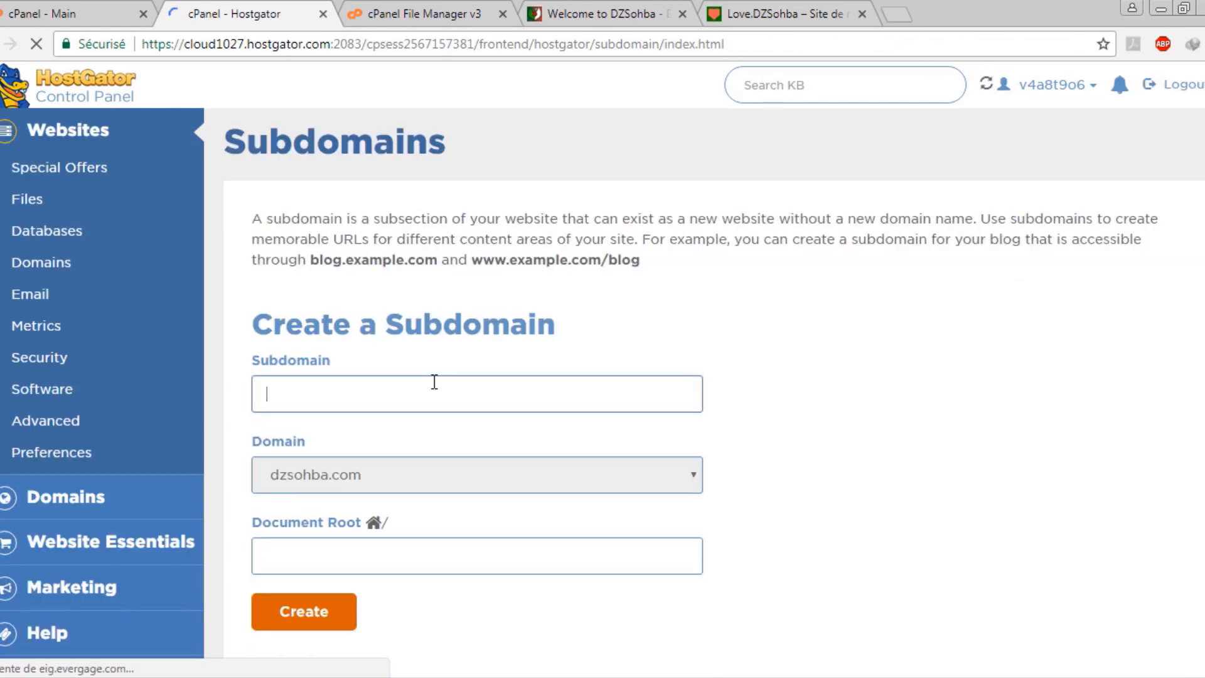
Create wordpress.dzsohba.com with document root public_html/wordpress, then go back to File Manager
type("wordp")
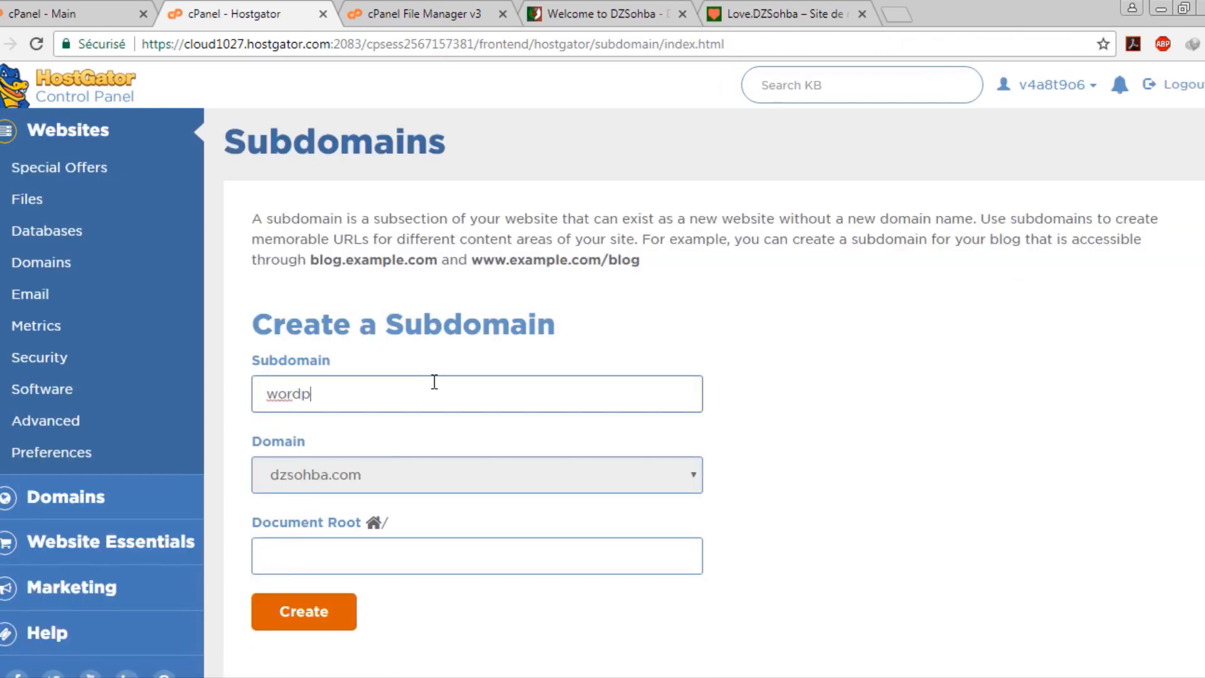
type("ress")
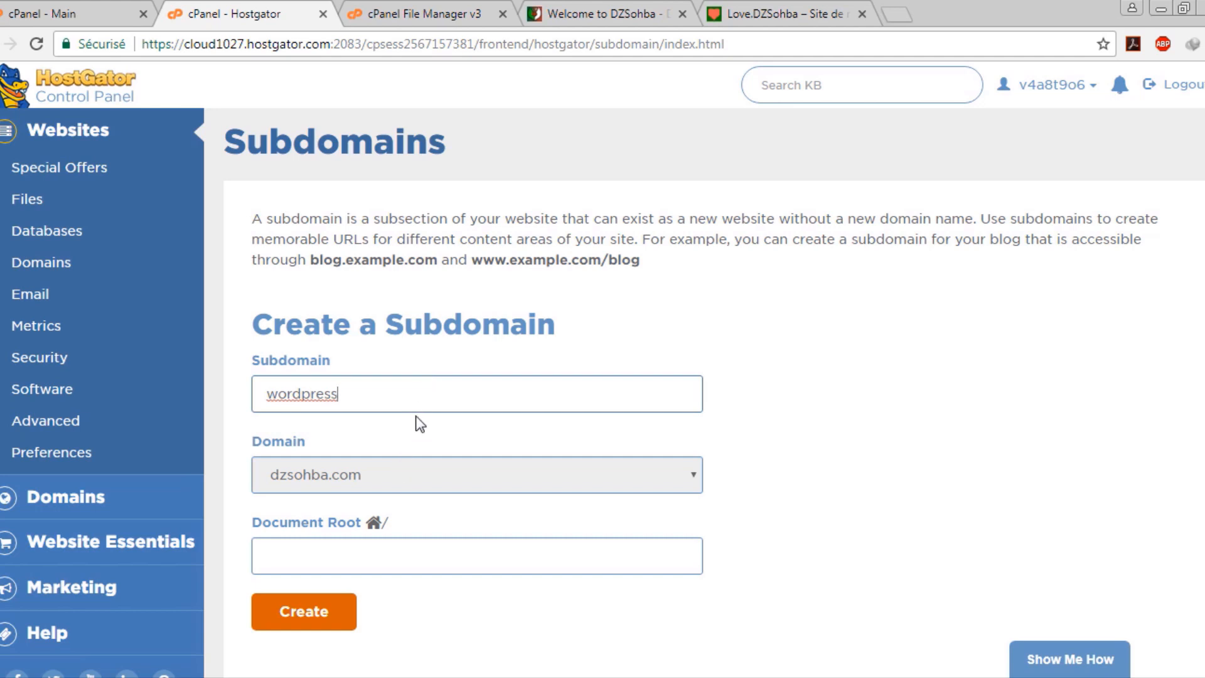
left_click(424, 425)
left_click_drag(450, 562, 326, 531)
type("public_html")
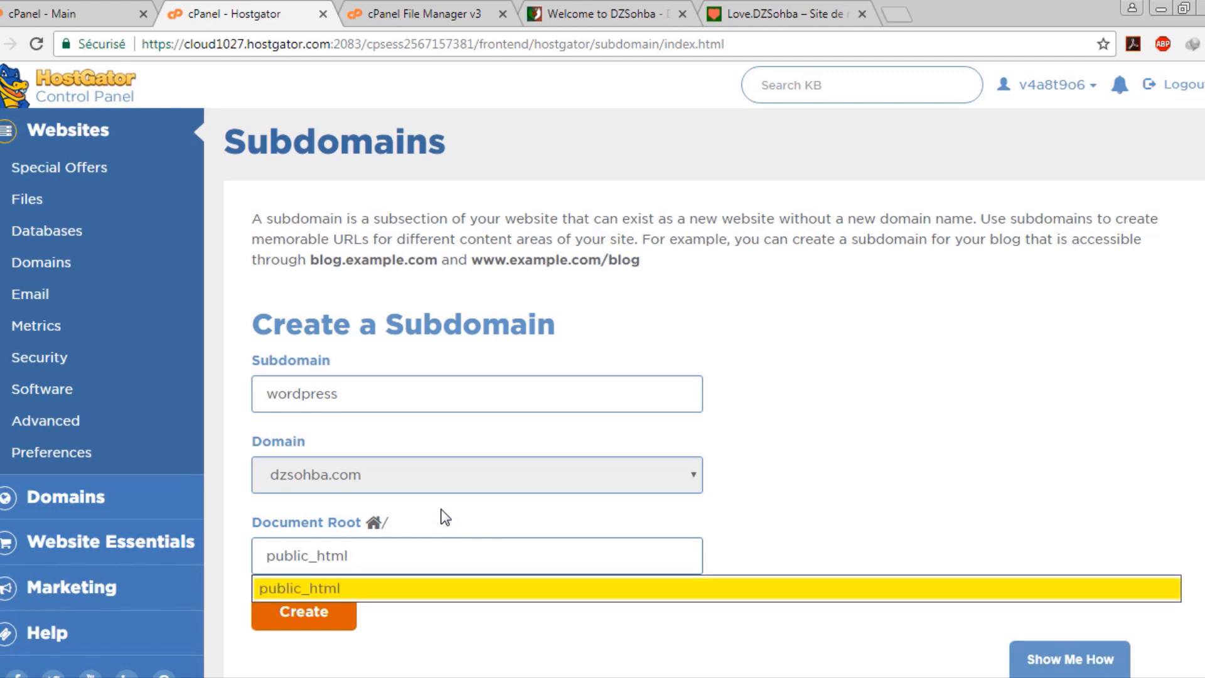
type("/wordpress")
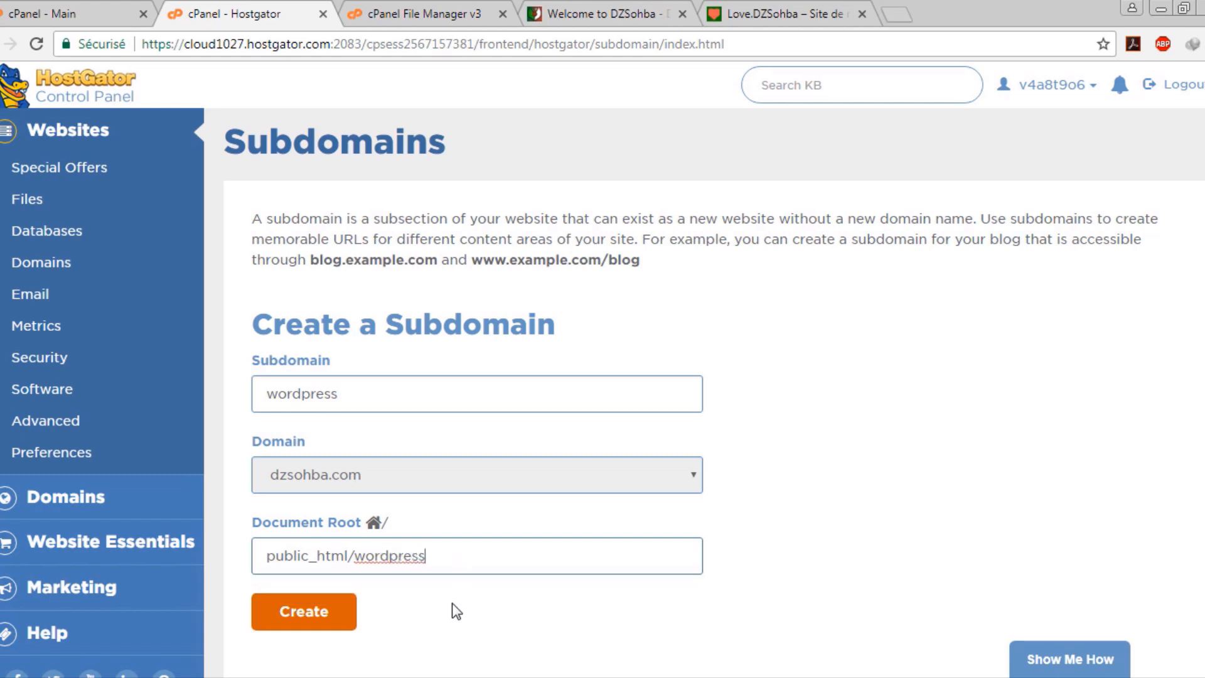
left_click(452, 603)
left_click(290, 596)
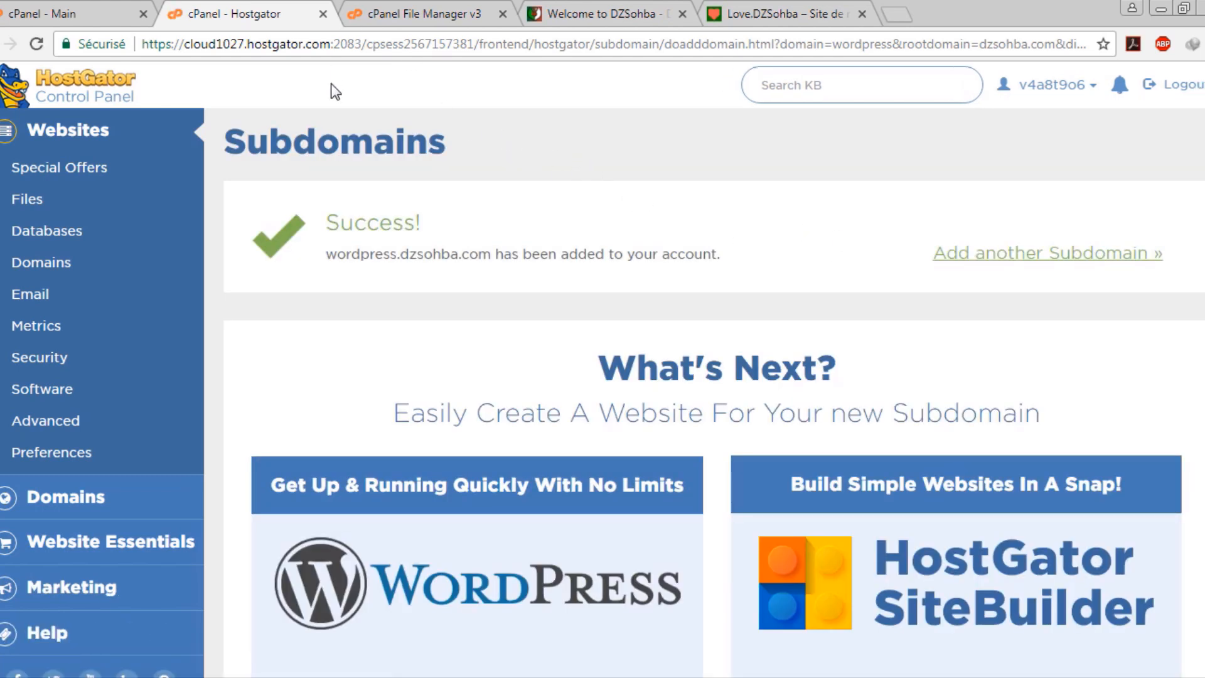
left_click(433, 14)
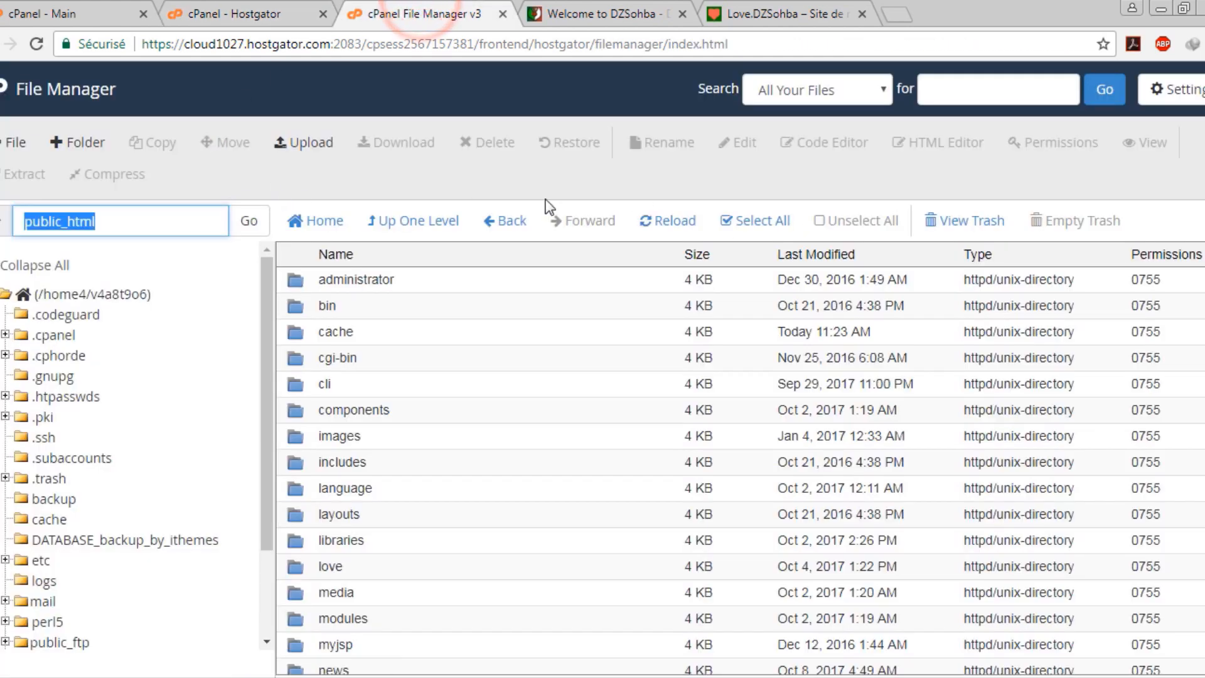
Reload public_html, look inside the new joomla folder, then open the wordpress folder
left_click(674, 221)
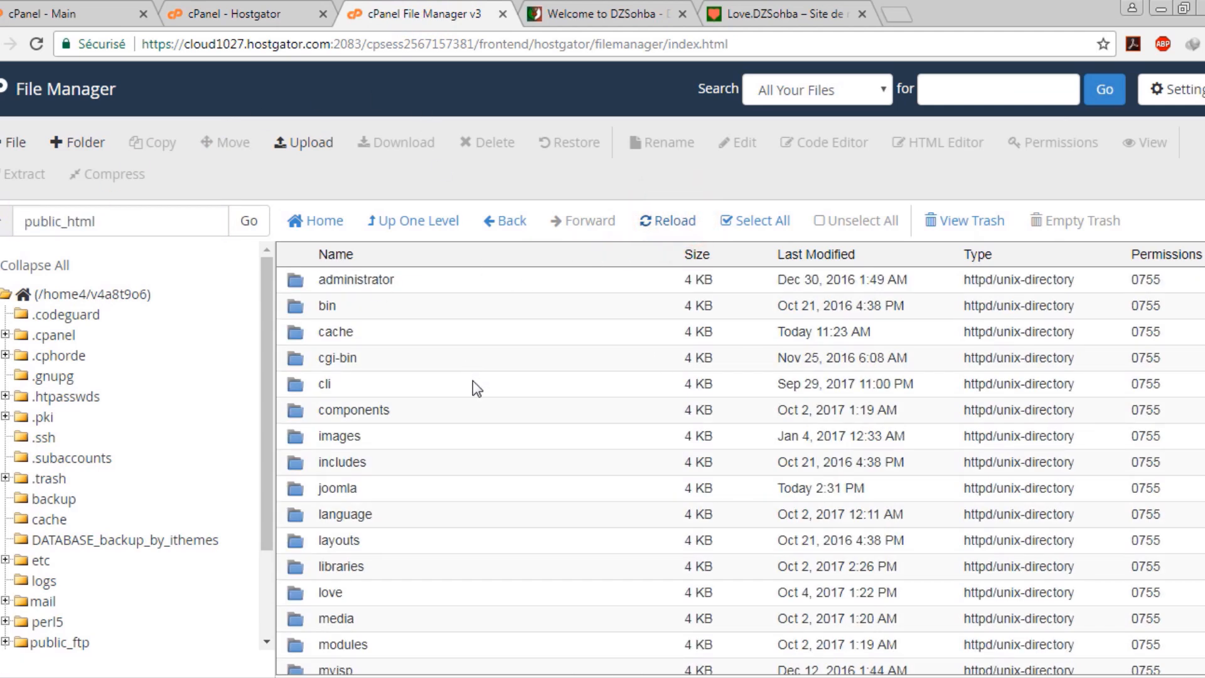
double_click(396, 484)
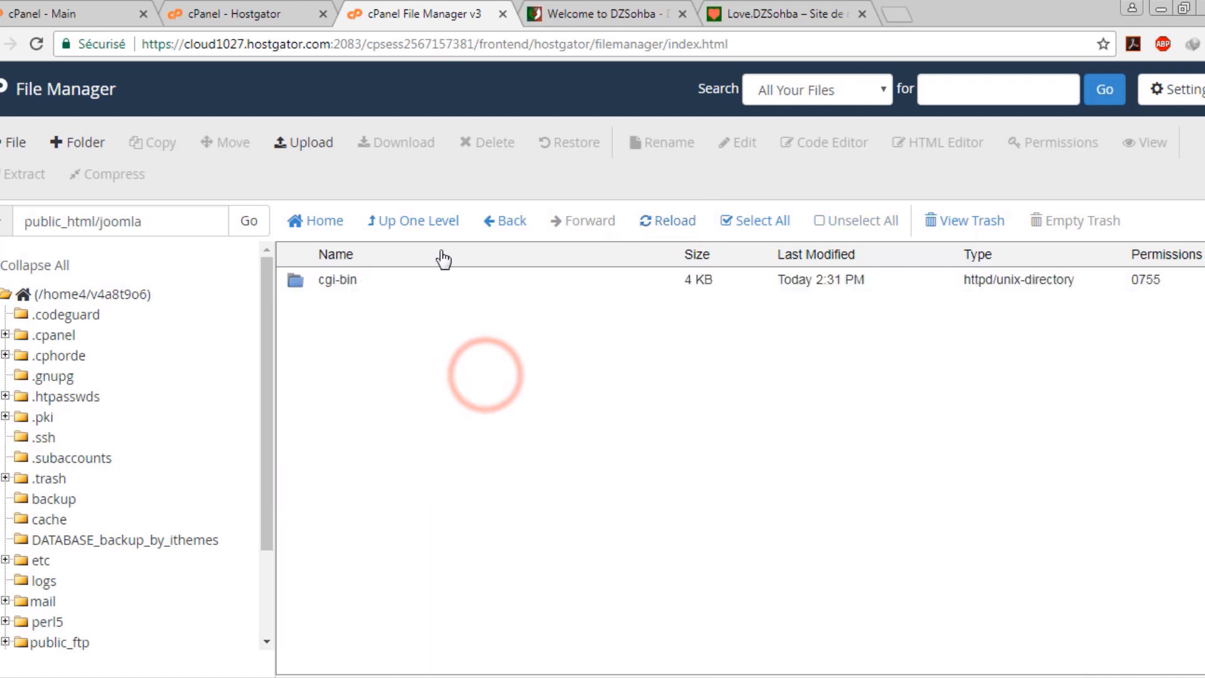
left_click(449, 221)
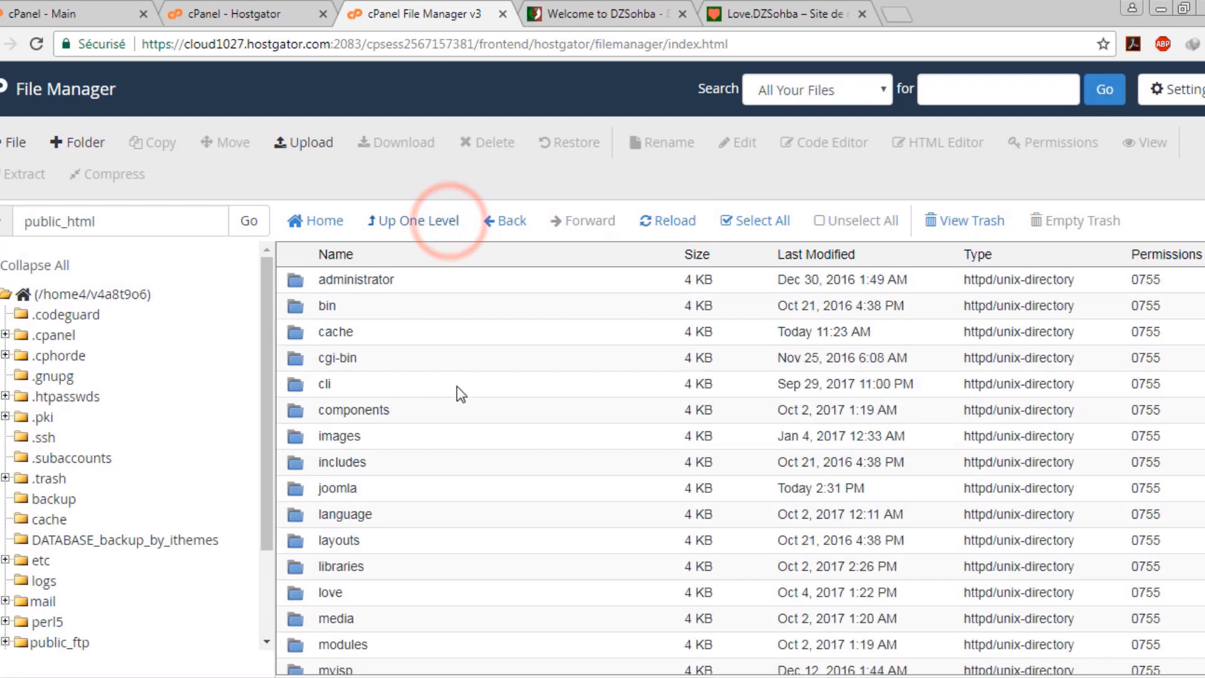
scroll(408, 553, "down", 3)
scroll(411, 608, "down", 3)
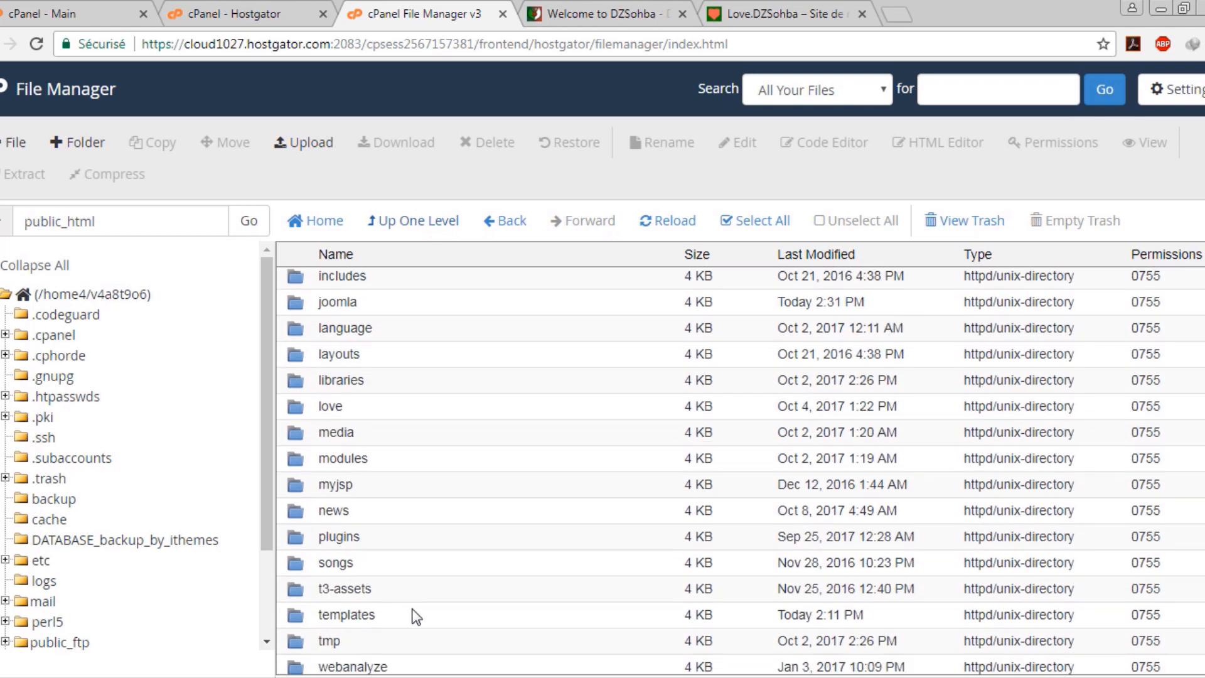
double_click(386, 600)
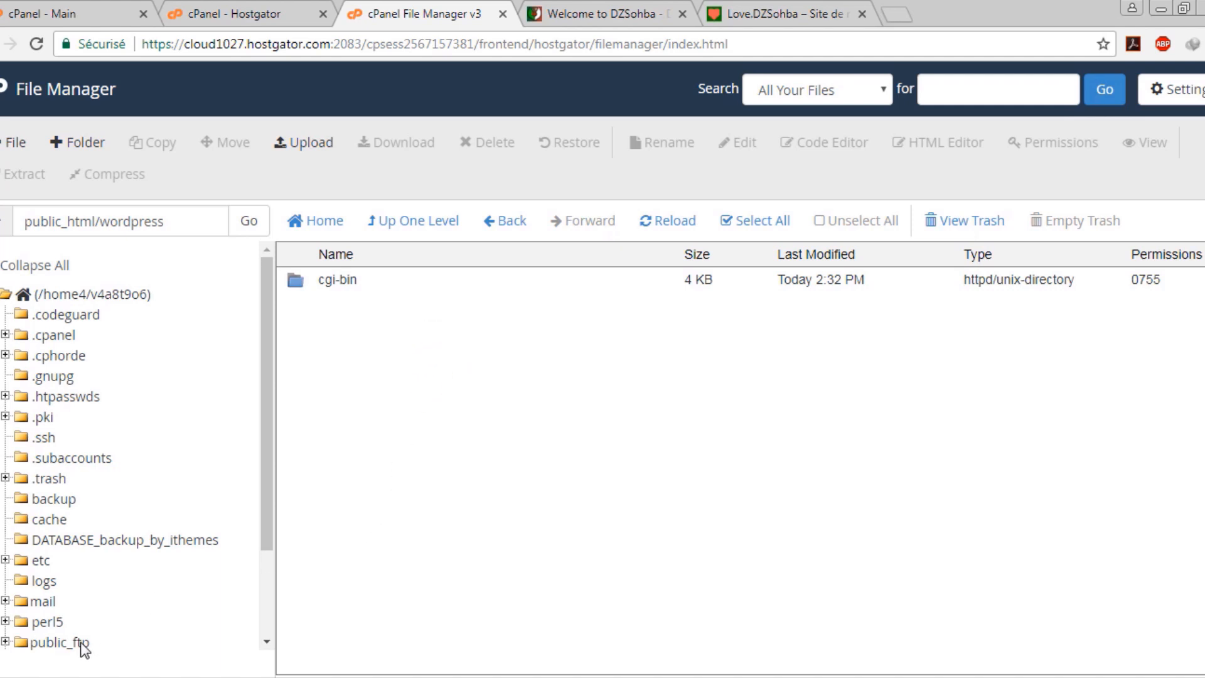
Open the Upload page for public_html/wordpress in a new tab
left_click(545, 419)
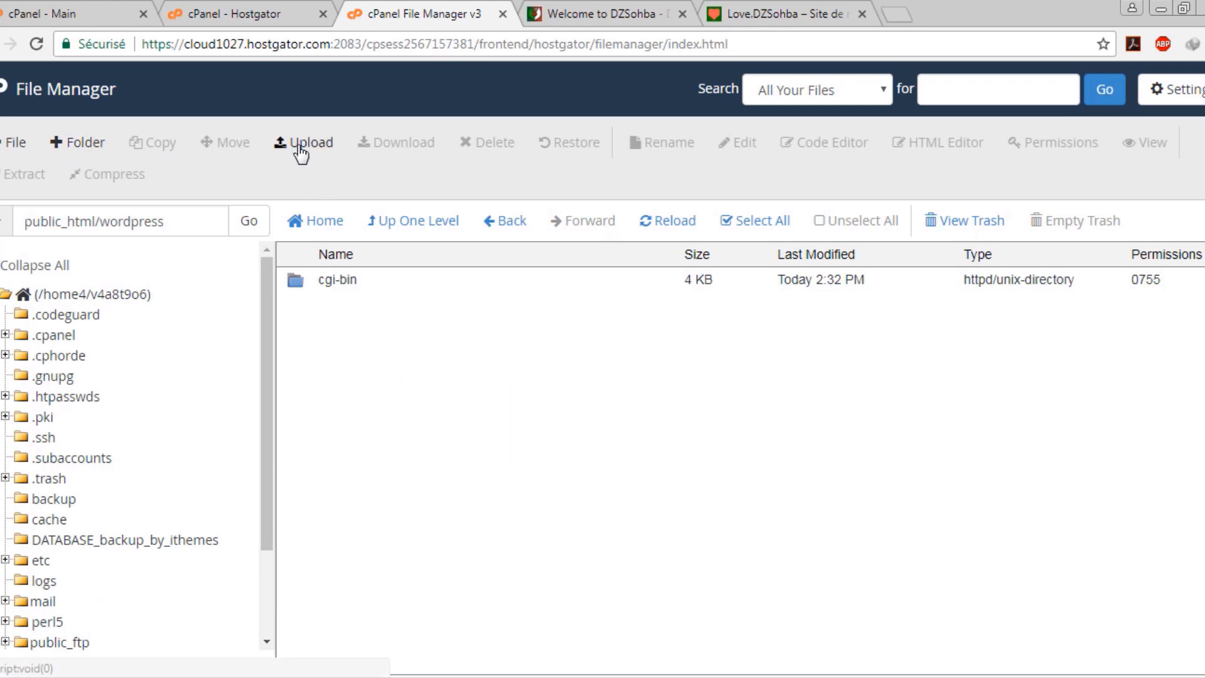
left_click(432, 358)
left_click(357, 380)
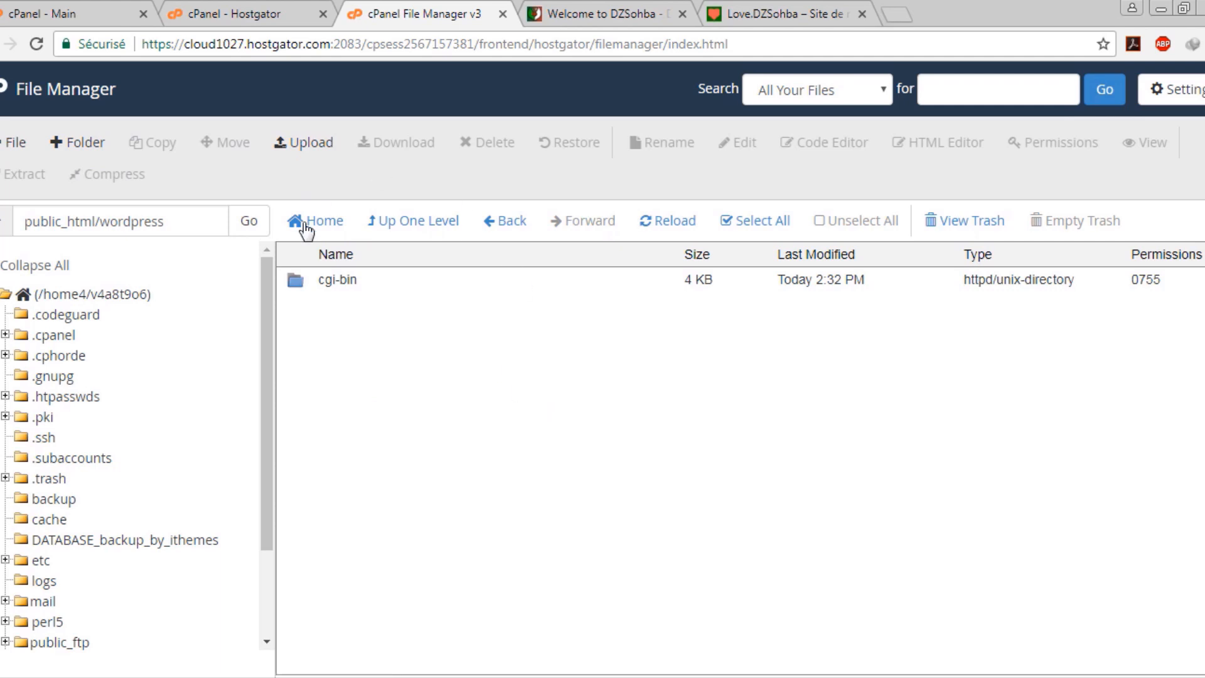
left_click(296, 142)
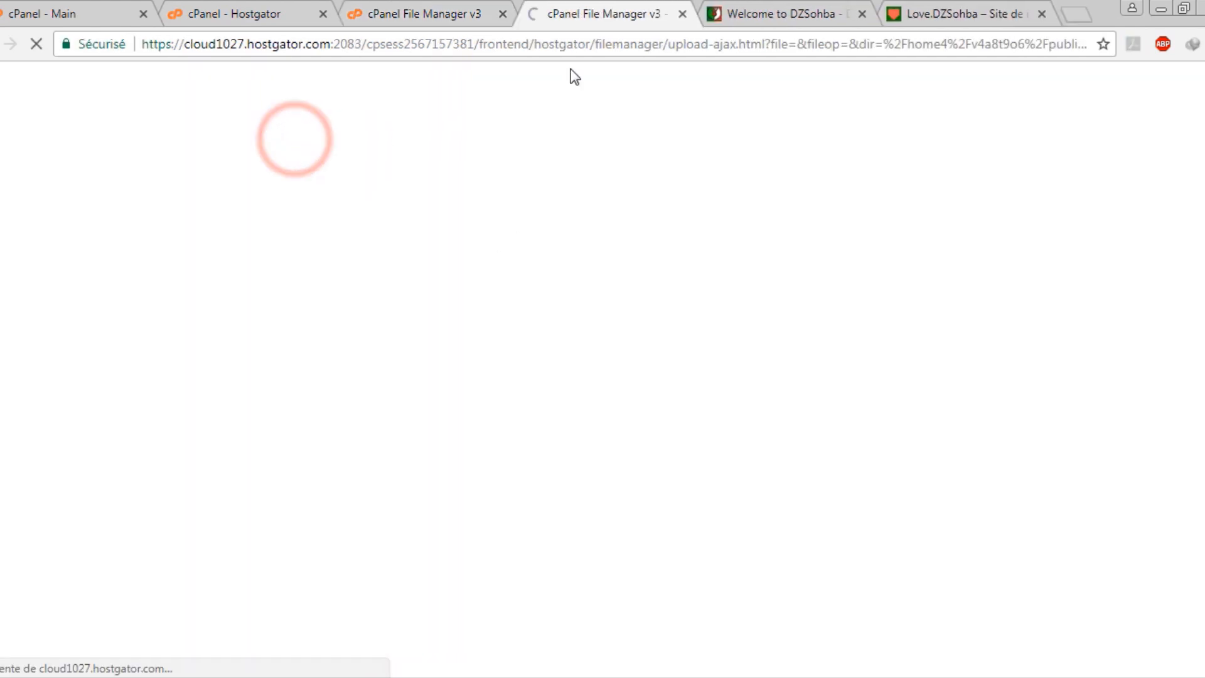
Upload wordpress-4.8.2.zip to public_html/wordpress by dragging it from the Compressed folder
left_click(170, 675)
left_click(155, 654)
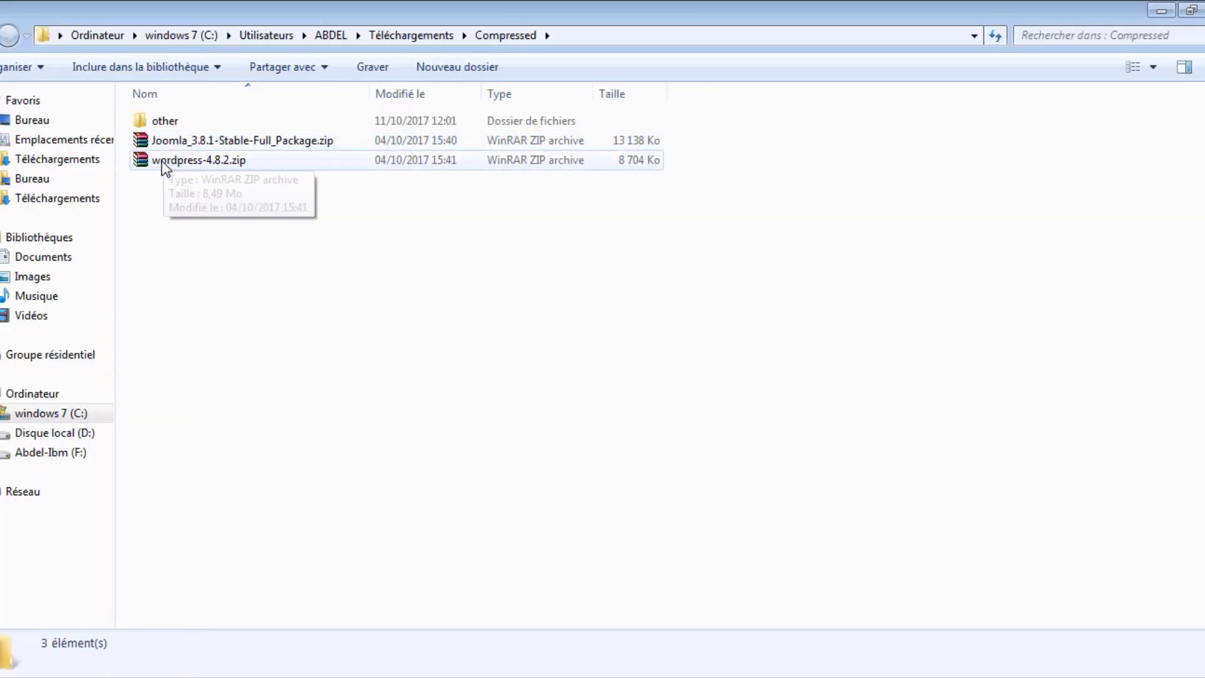
left_click_drag(162, 167, 519, 371)
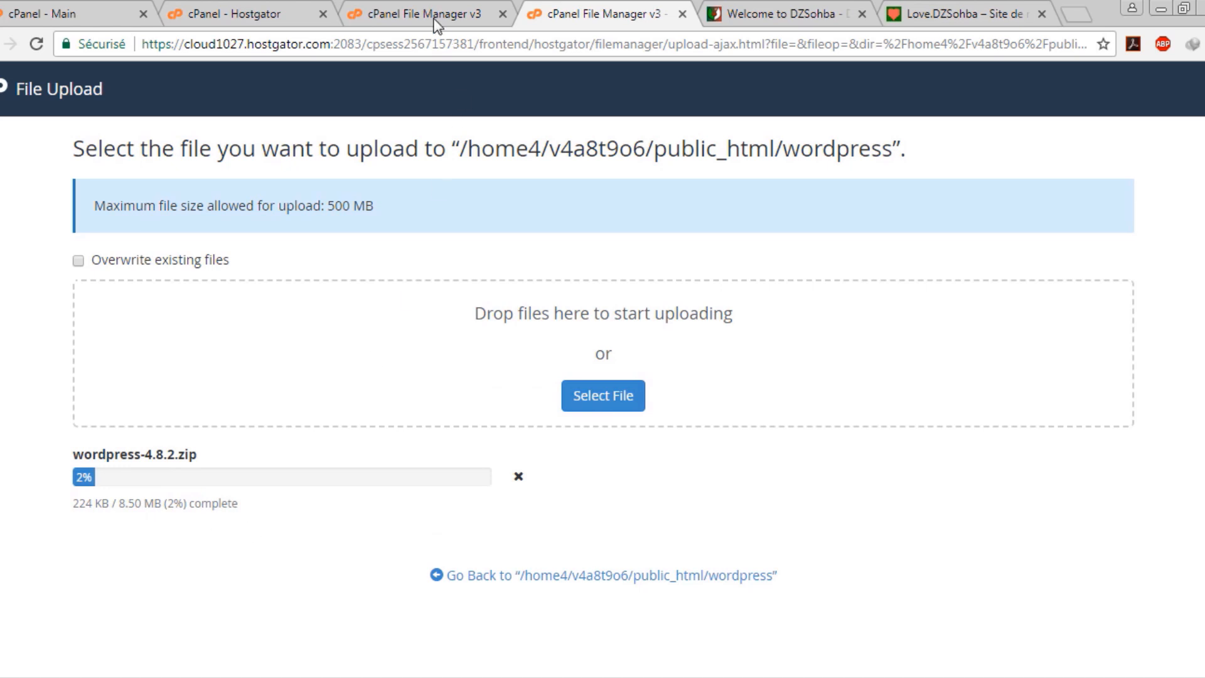
Upload Joomla_3.8.1-Stable-Full_Package.zip to public_html/joomla through its Upload page
left_click(408, 14)
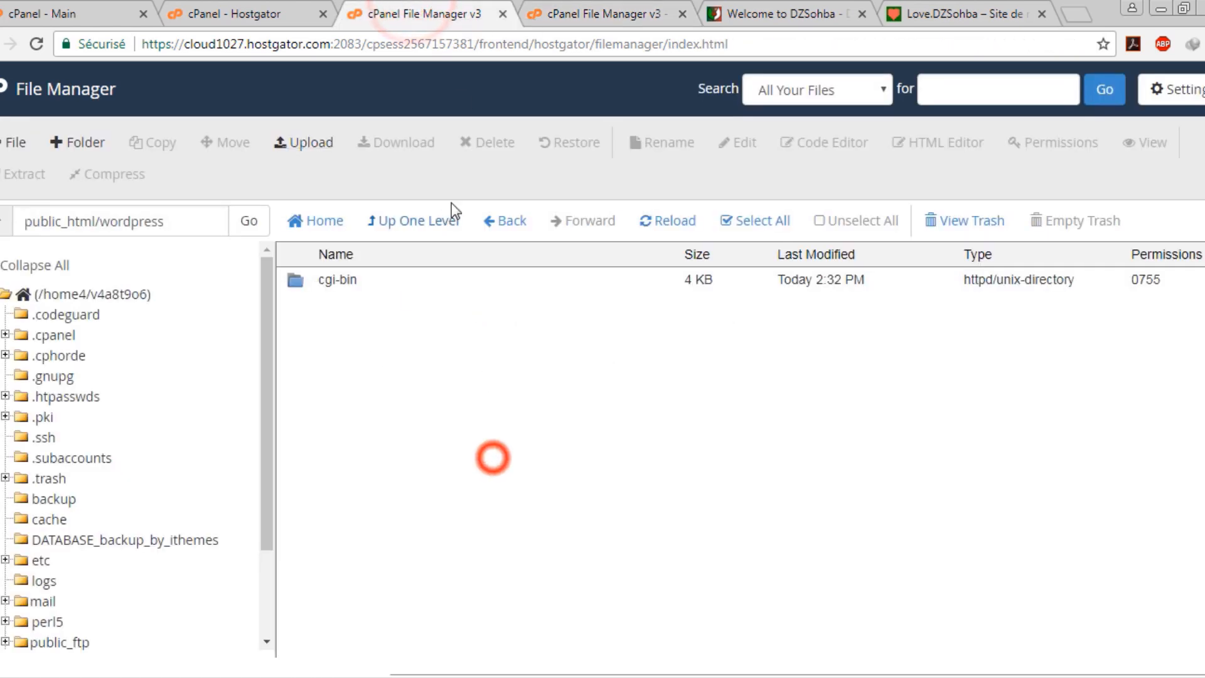
left_click(448, 220)
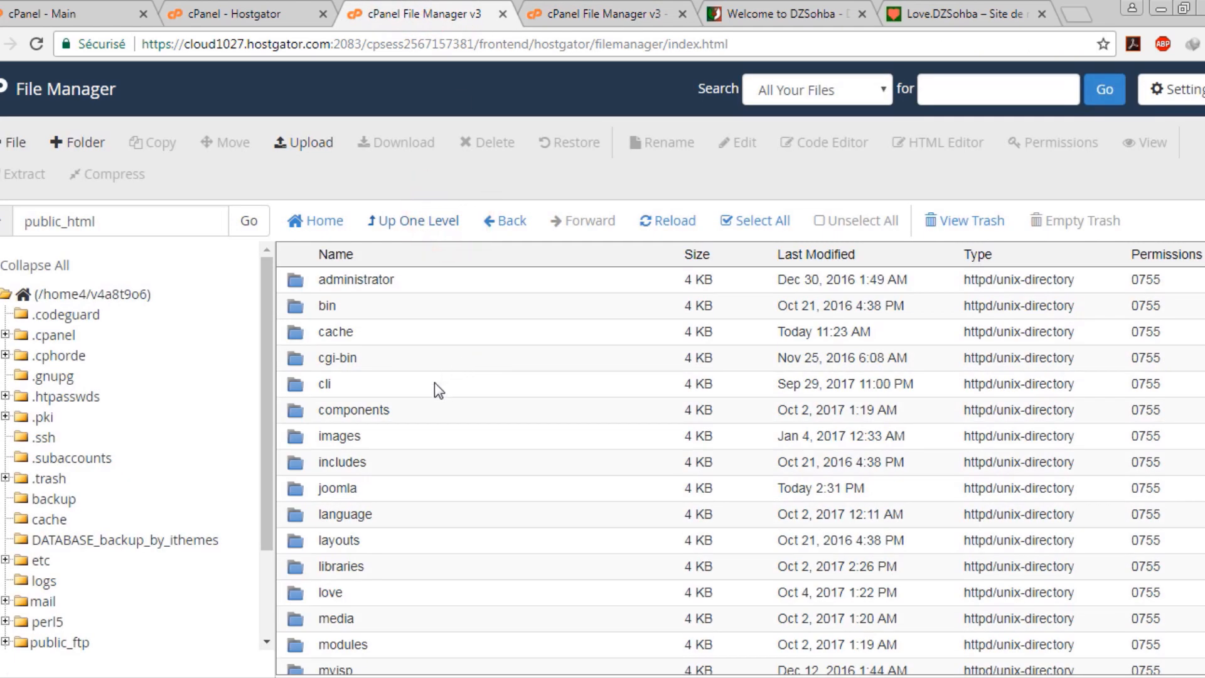
double_click(422, 488)
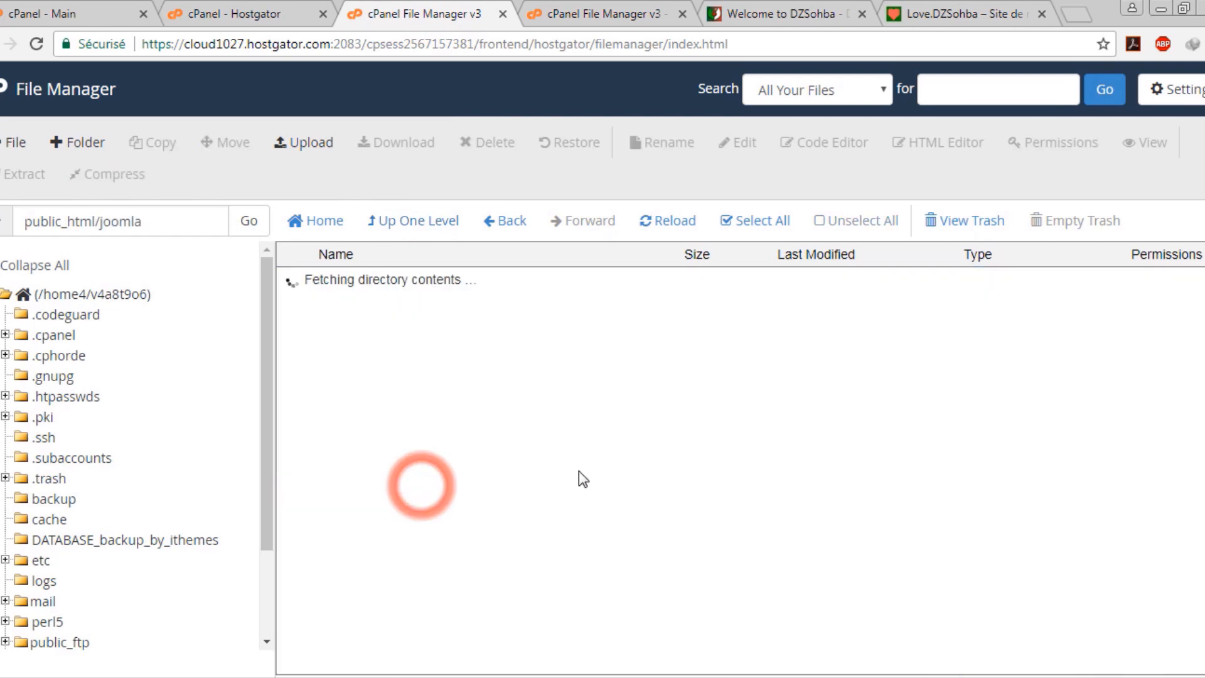
left_click(456, 441)
left_click(422, 401)
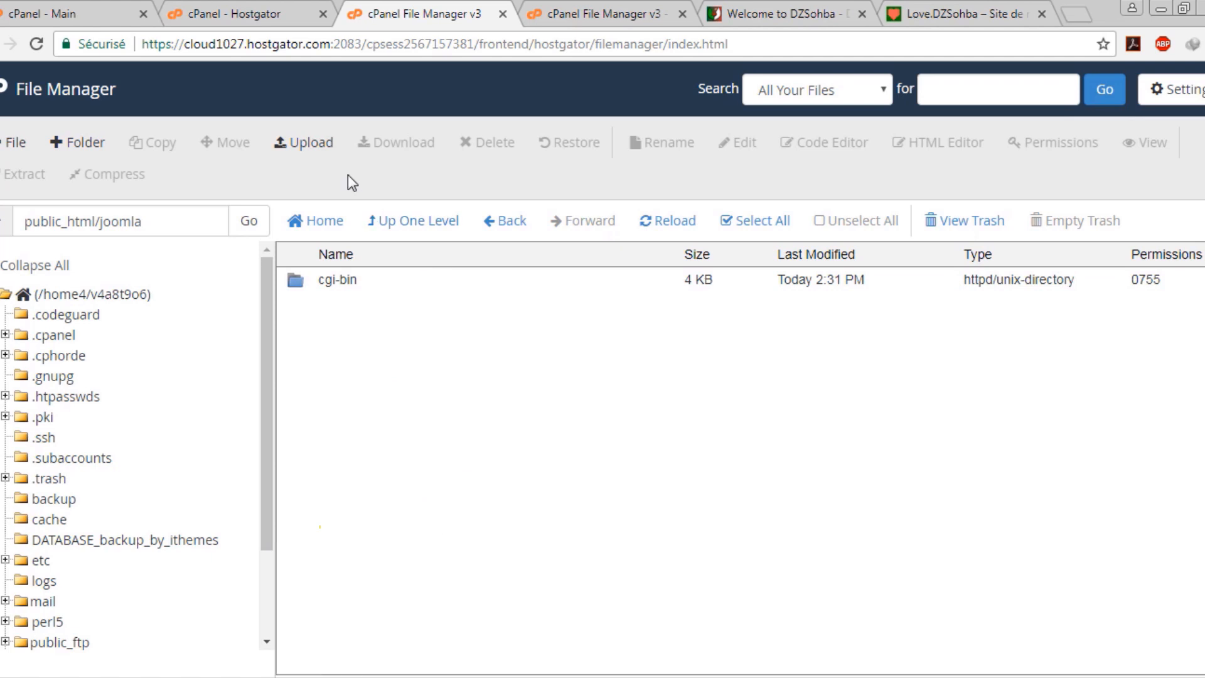
left_click(304, 143)
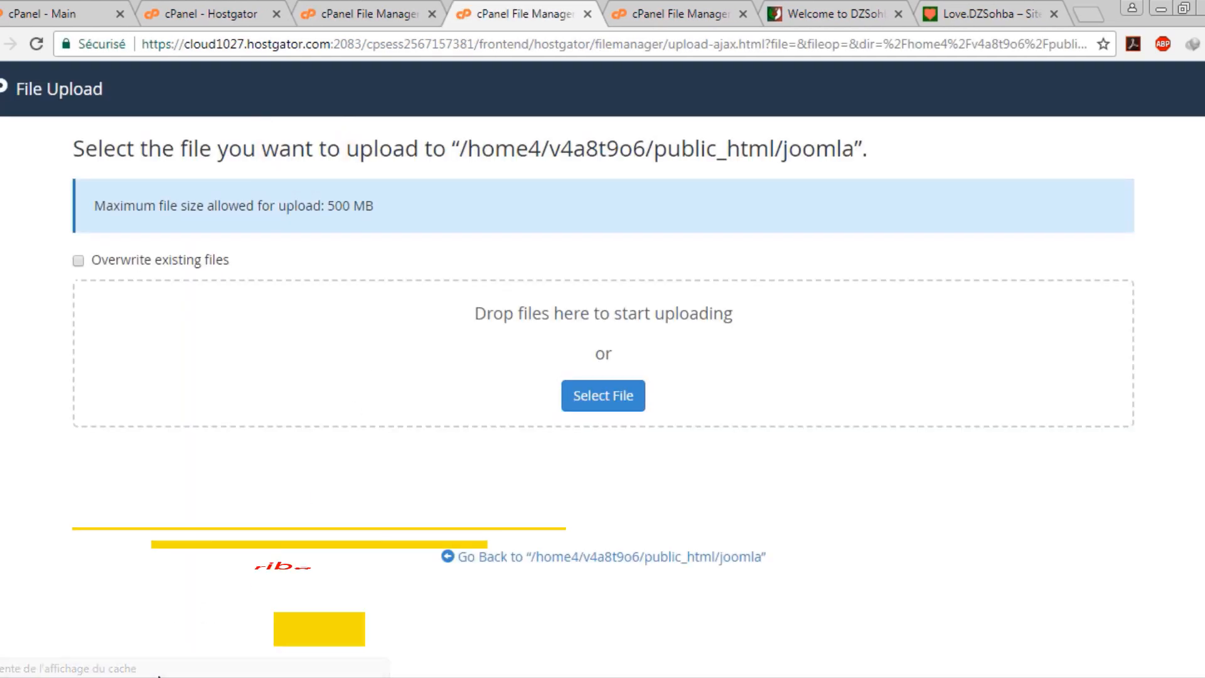
left_click(158, 662)
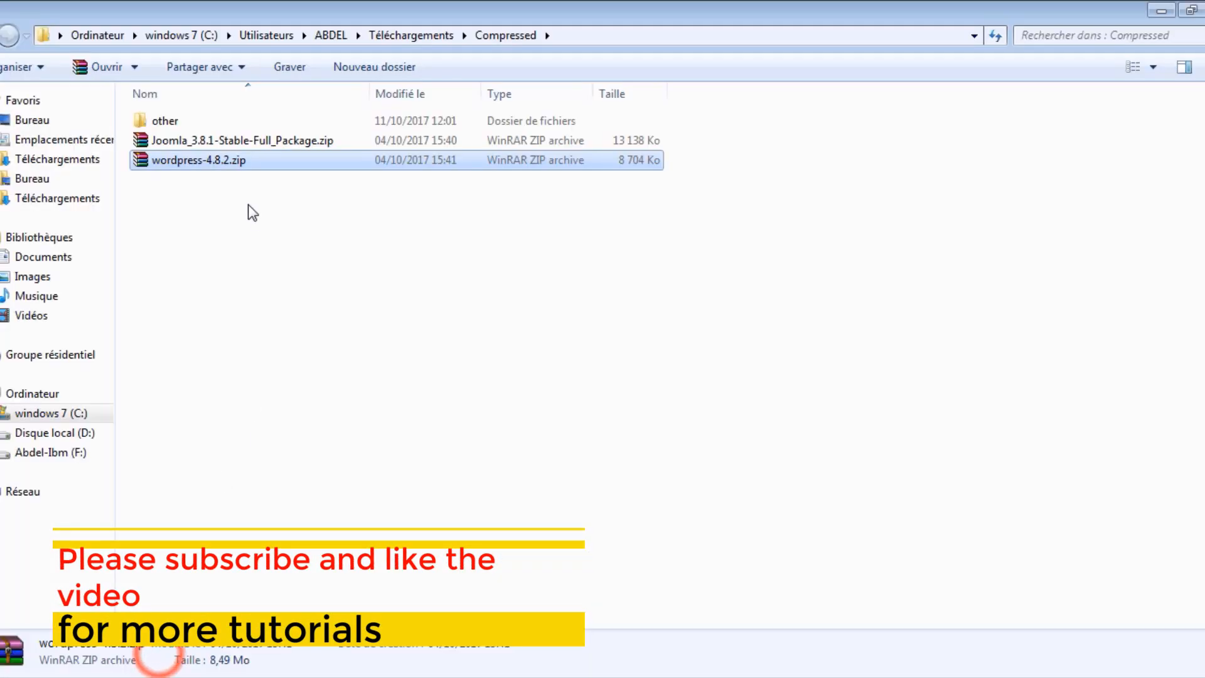
left_click_drag(188, 140, 463, 355)
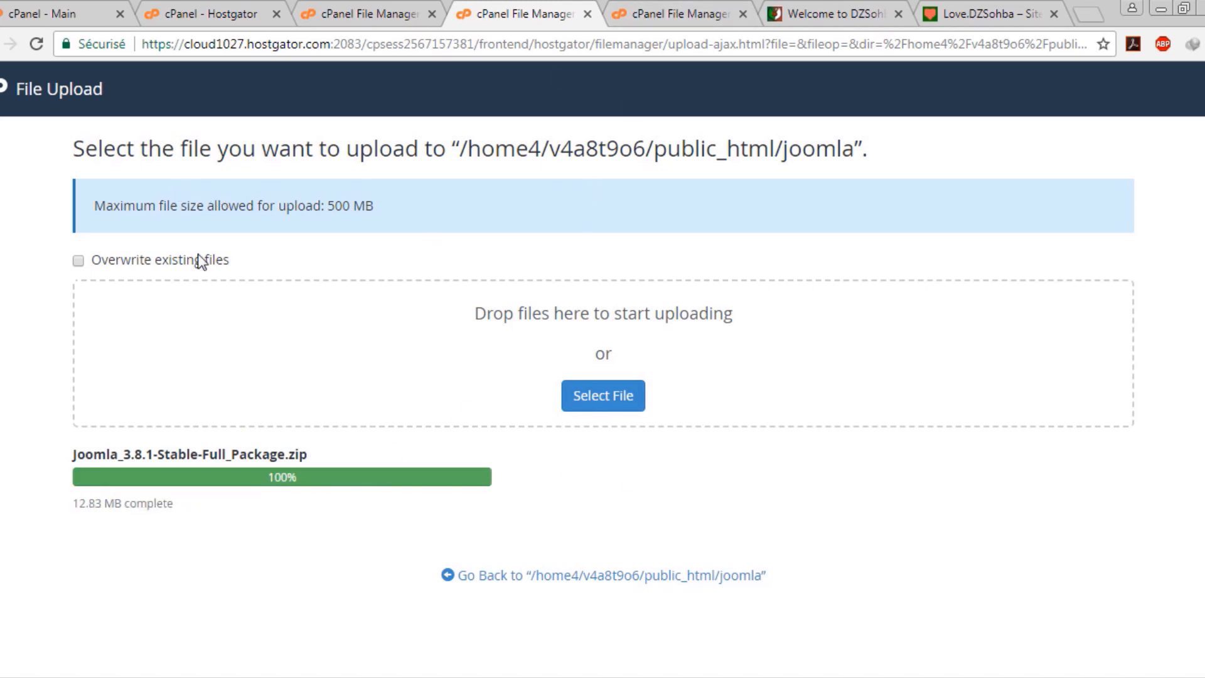
Extract Joomla_3.8.1-Stable-Full_Package.zip into the joomla folder
left_click(666, 11)
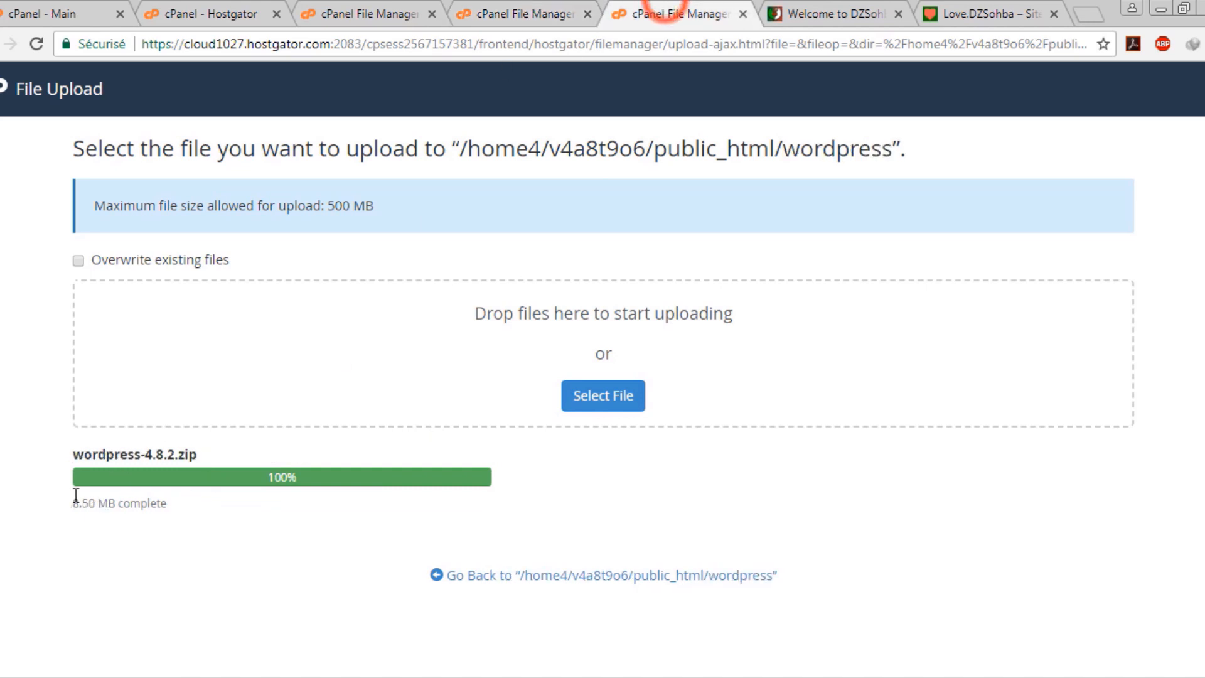
left_click(375, 8)
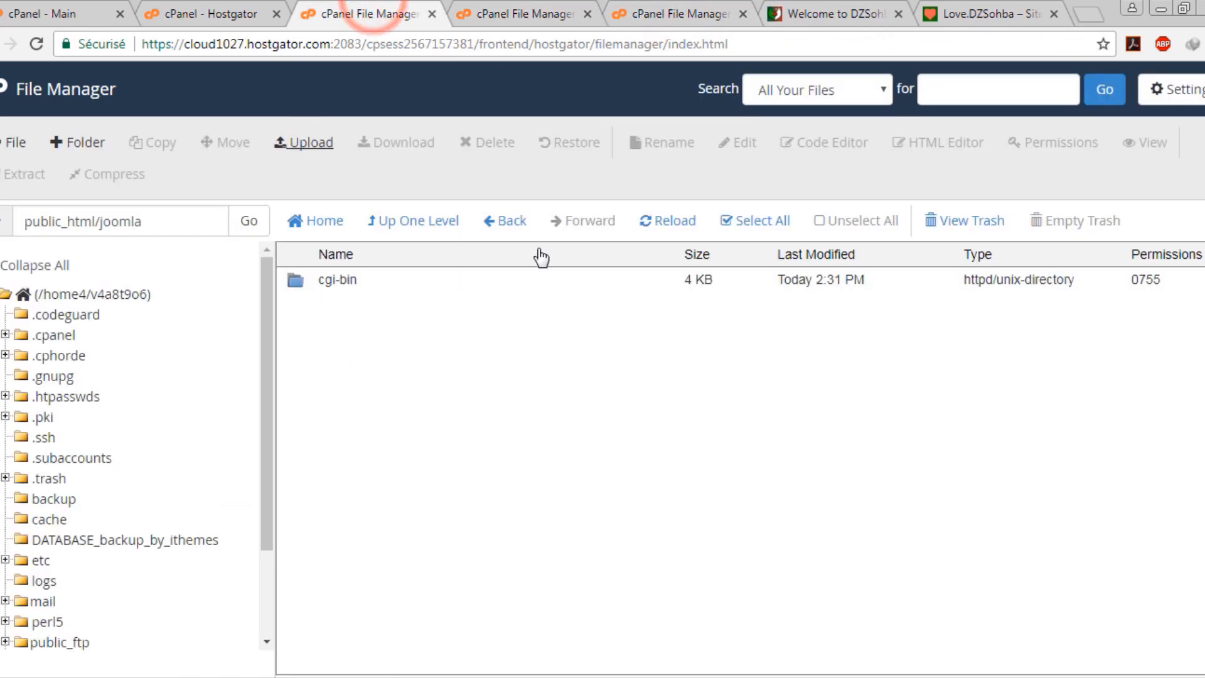
left_click(665, 228)
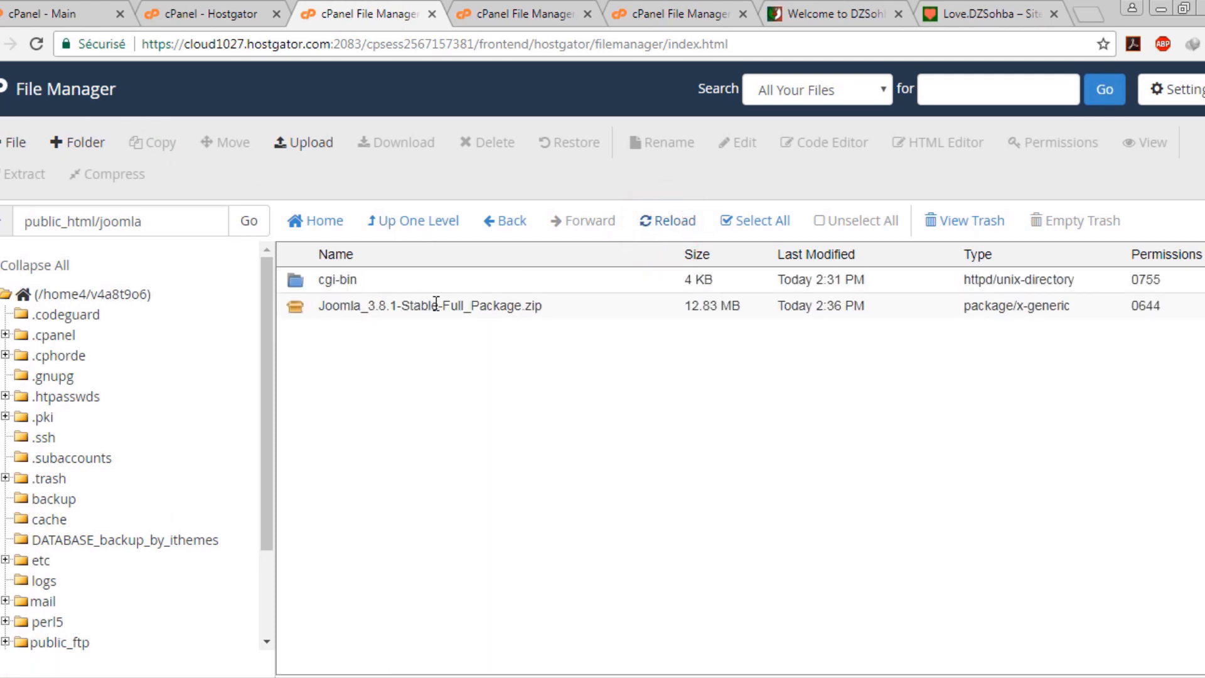
left_click(492, 308)
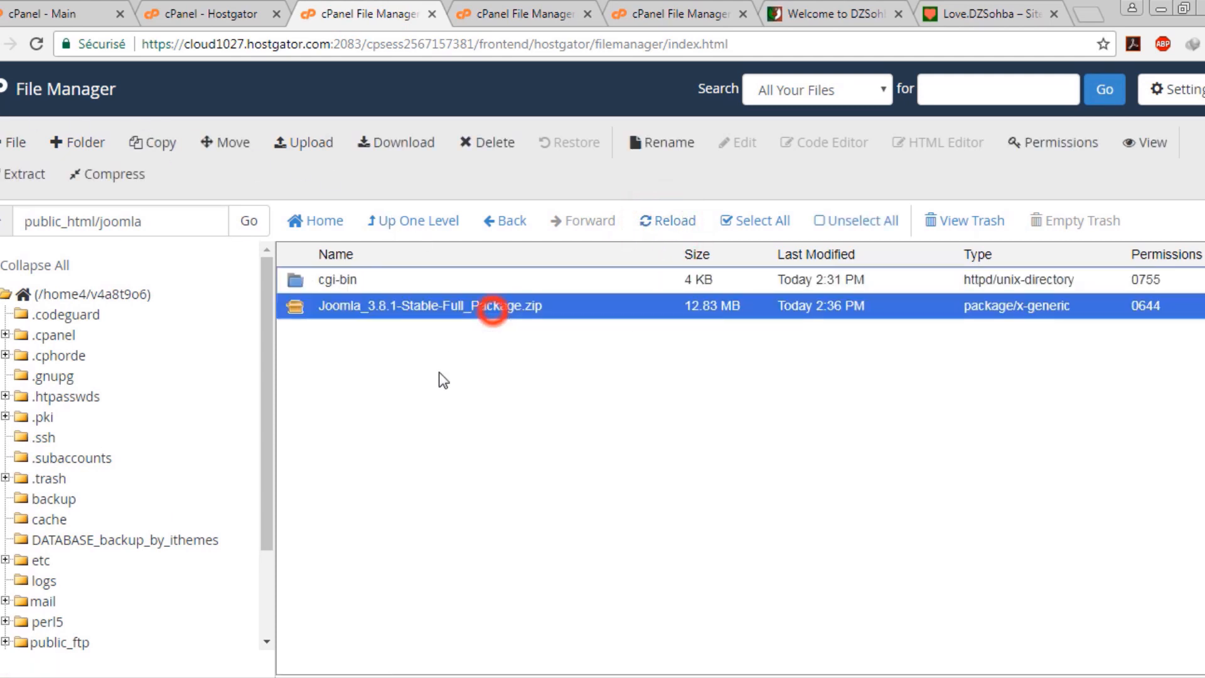
right_click(561, 313)
left_click(607, 518)
left_click(724, 471)
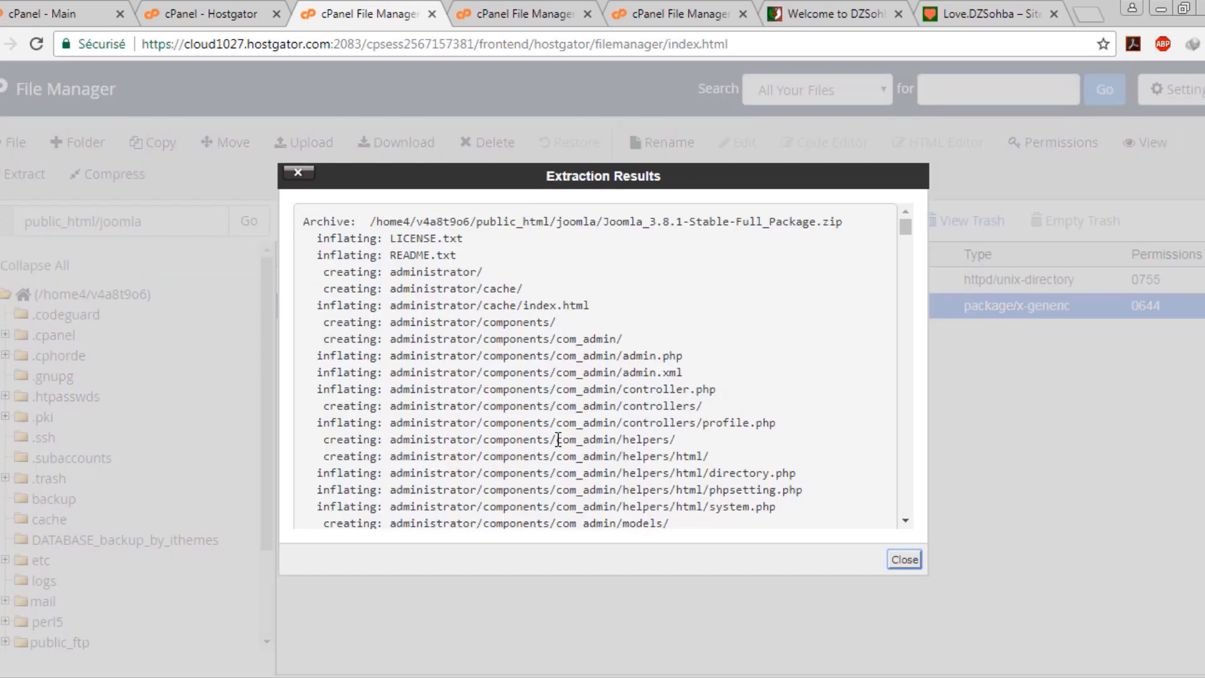
left_click(904, 559)
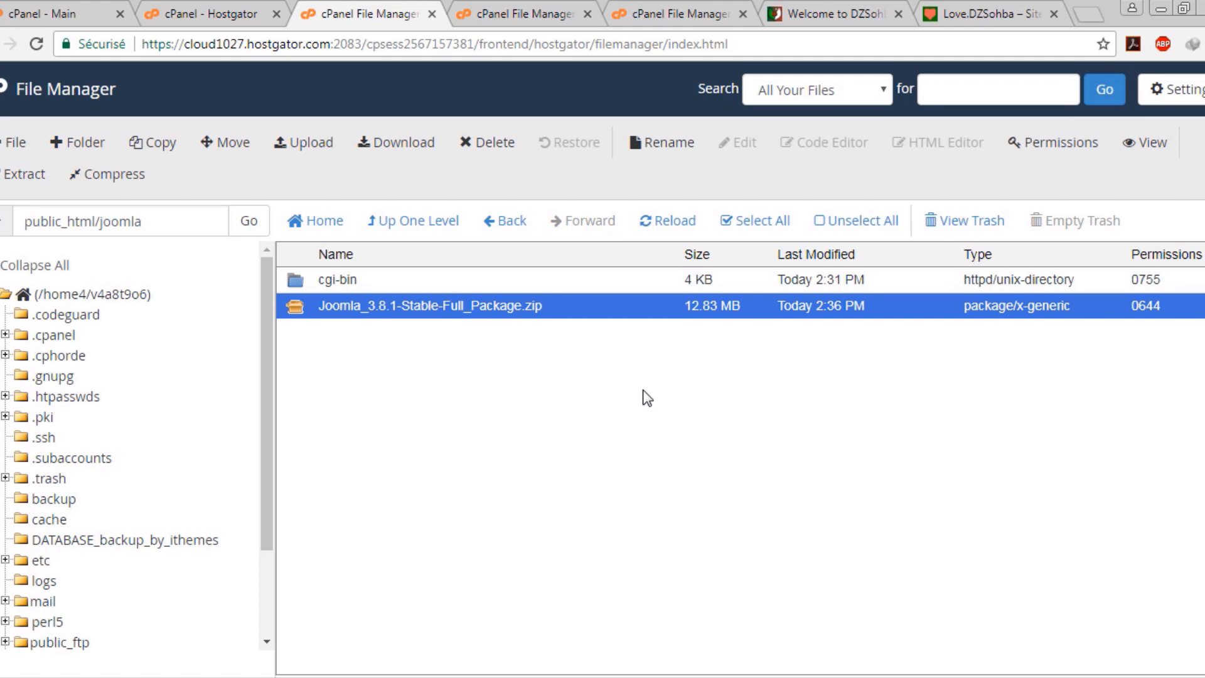
Permanently delete the Joomla zip, reload the listing, and go up to public_html
key("Delete")
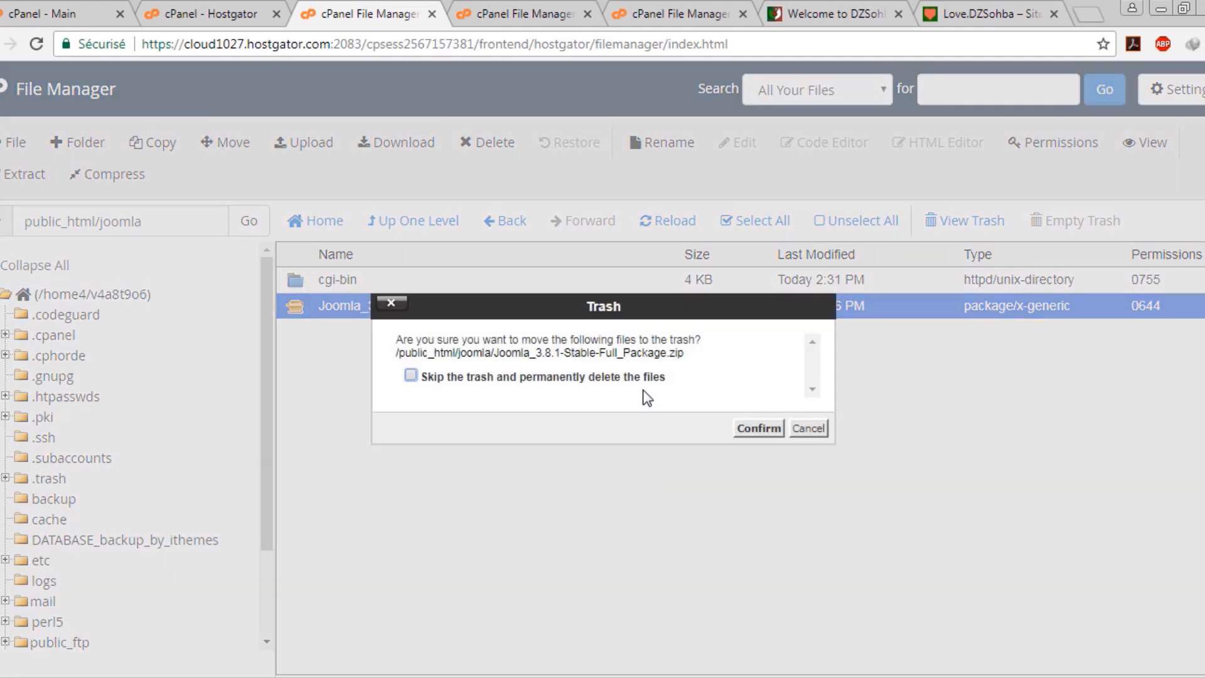
left_click(600, 381)
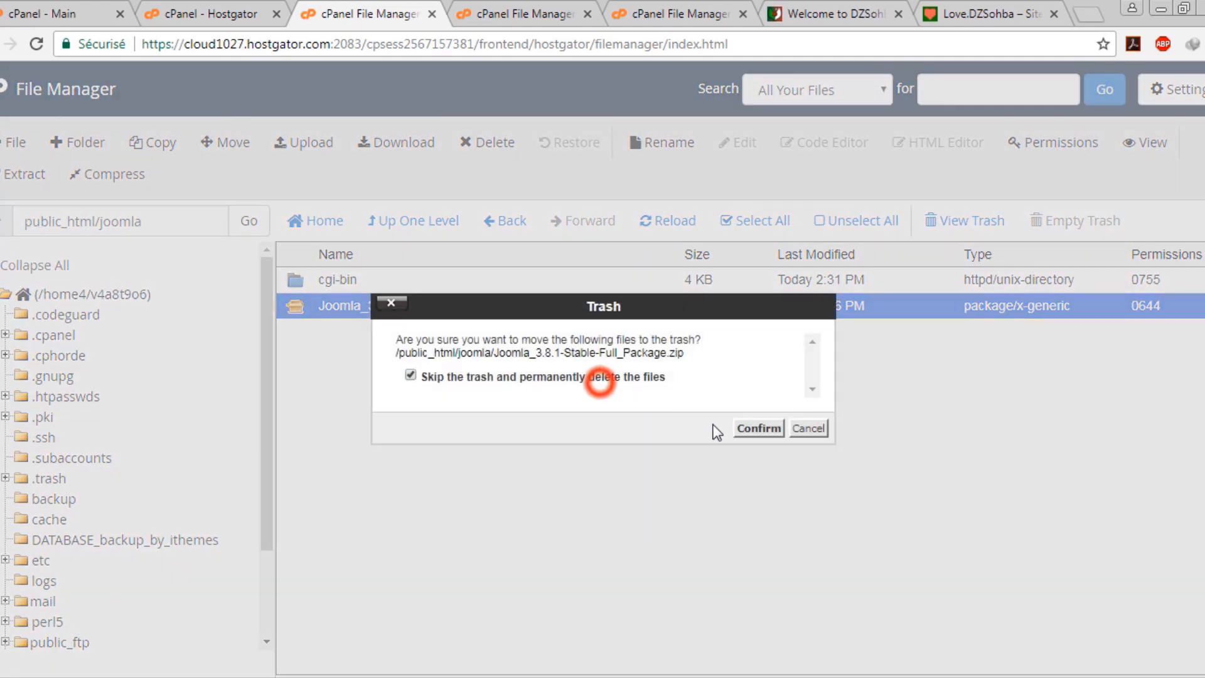
left_click(756, 427)
left_click(669, 220)
scroll(516, 349, "down", 1)
scroll(408, 304, "up", 1)
scroll(416, 312, "down", 3)
scroll(480, 342, "up", 1)
scroll(480, 342, "up", 2)
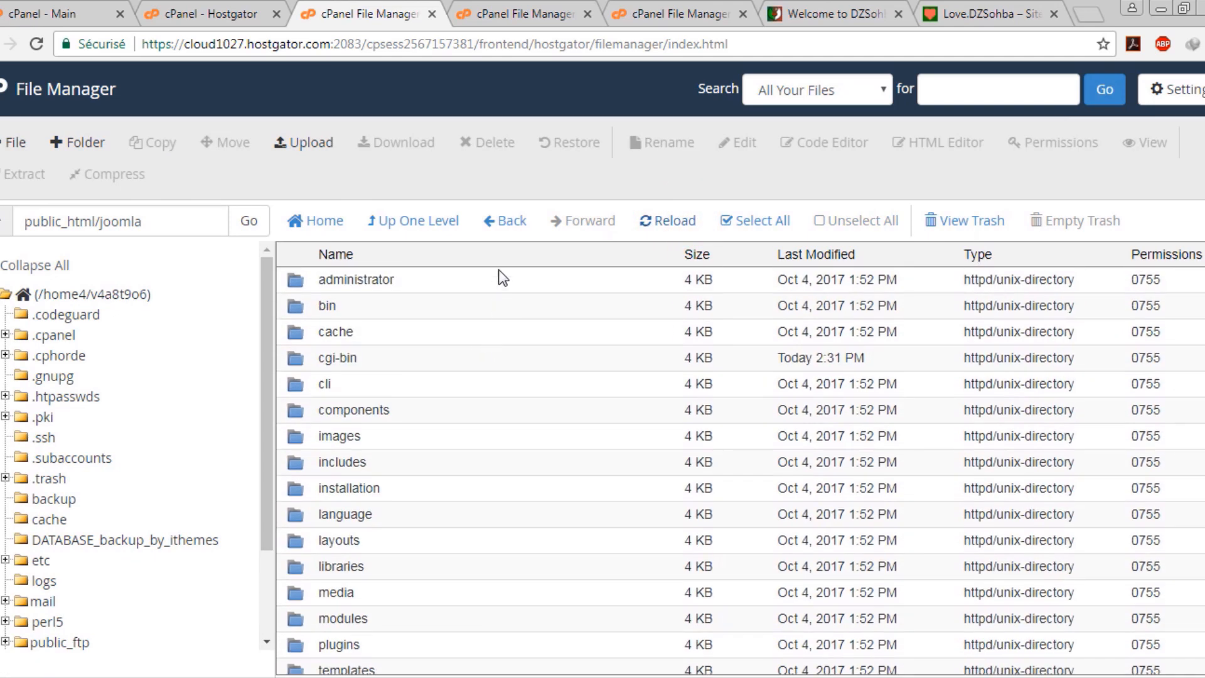
left_click(414, 221)
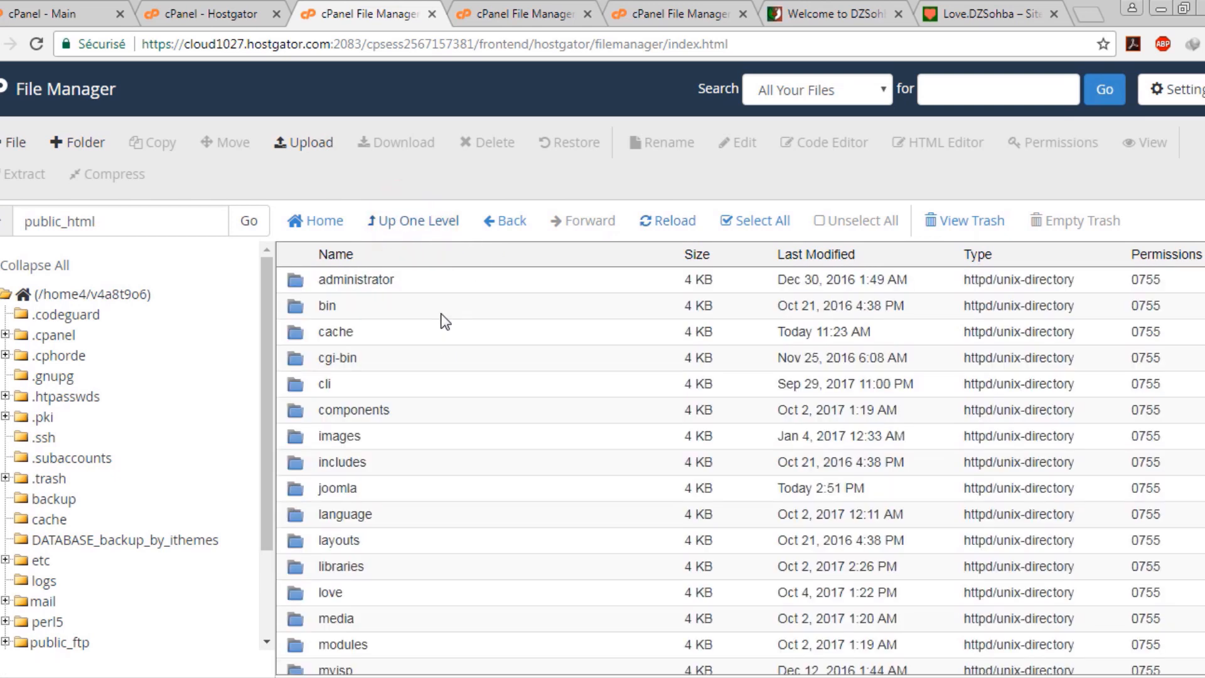
Open the wordpress folder and extract wordpress-4.8.2.zip there
scroll(389, 601, "down", 3)
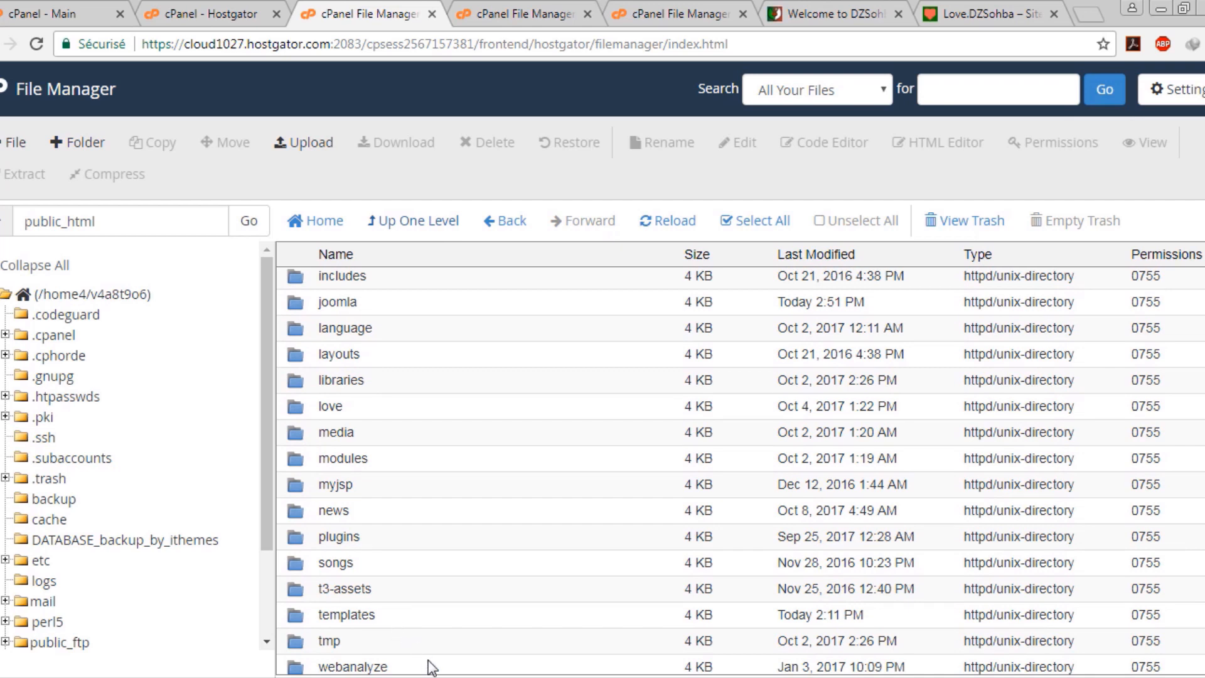
scroll(439, 640, "down", 2)
left_click(417, 598)
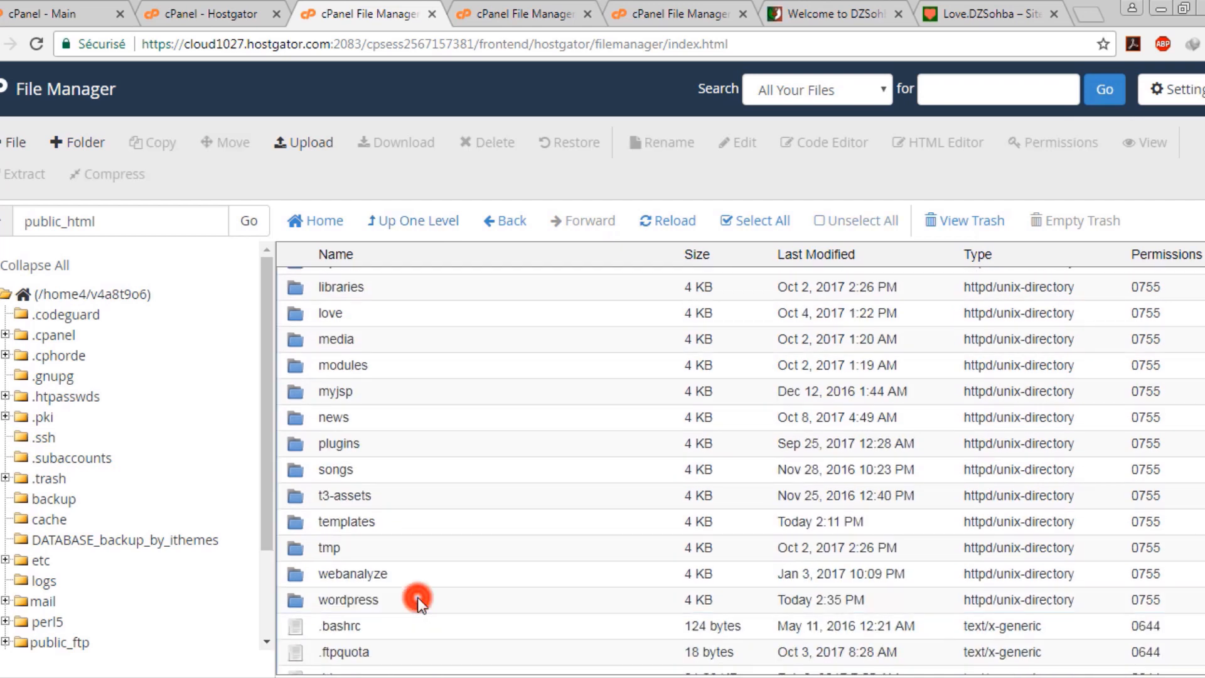
double_click(416, 598)
left_click(373, 307)
right_click(373, 306)
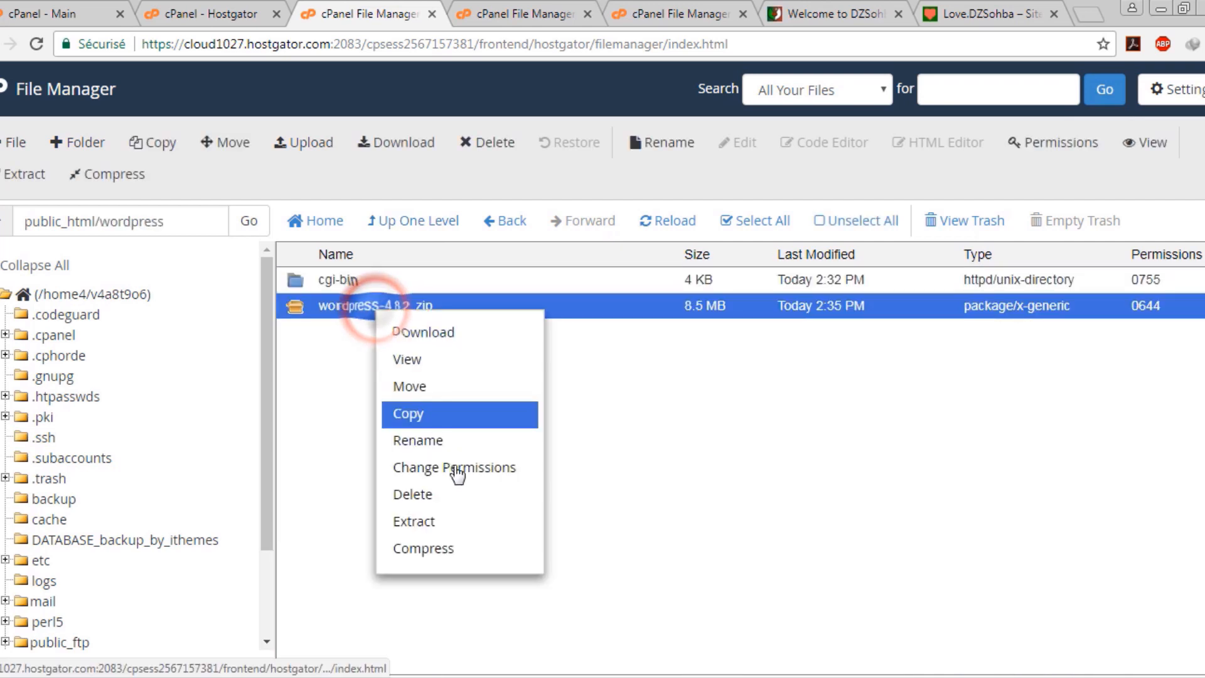
left_click(462, 520)
left_click(747, 465)
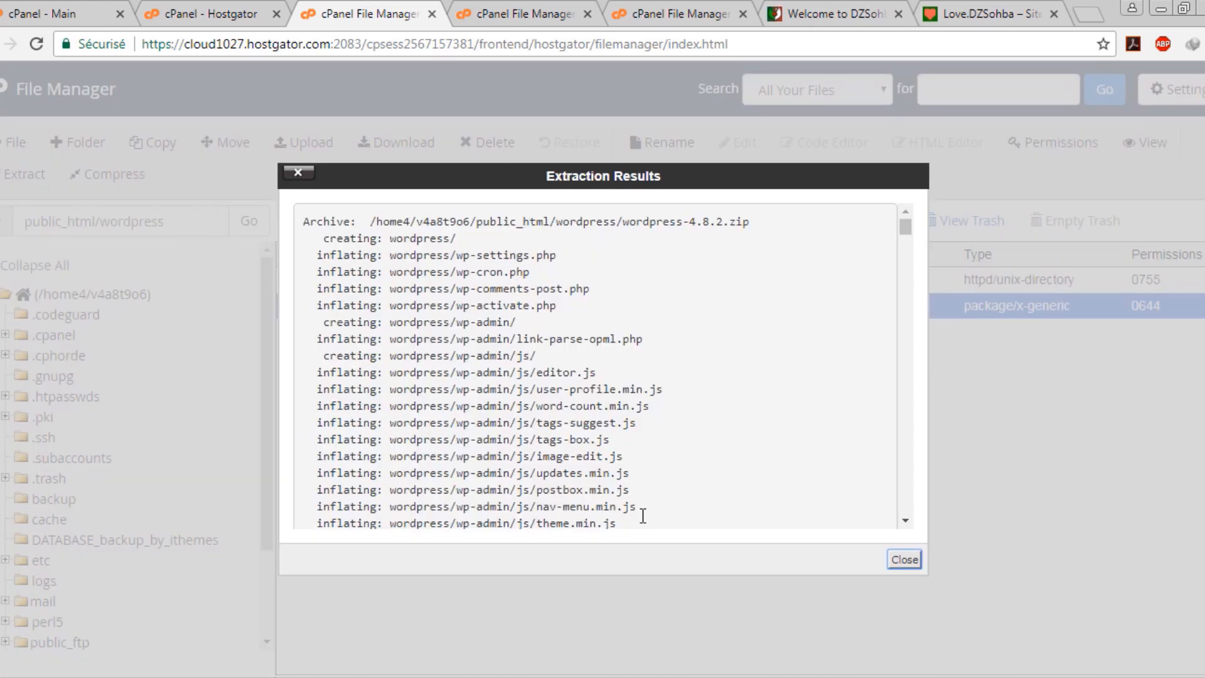
left_click(905, 560)
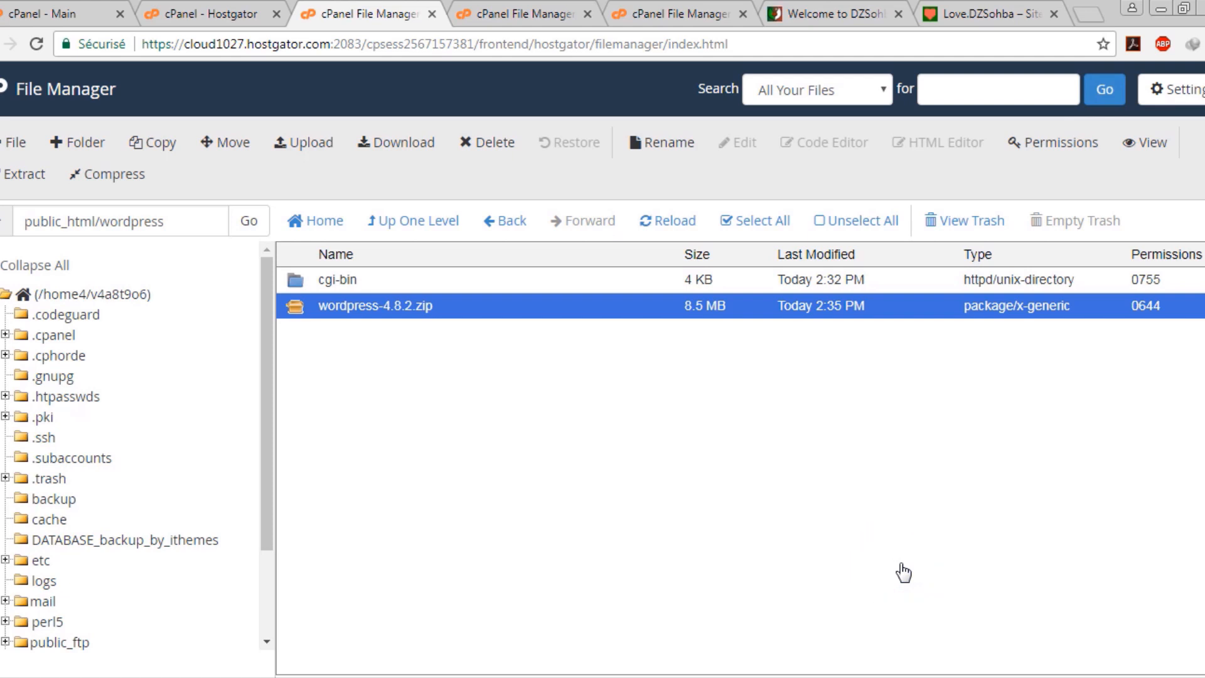
Permanently delete the WordPress zip, reload, and open the extracted nested wordpress folder
key("Delete")
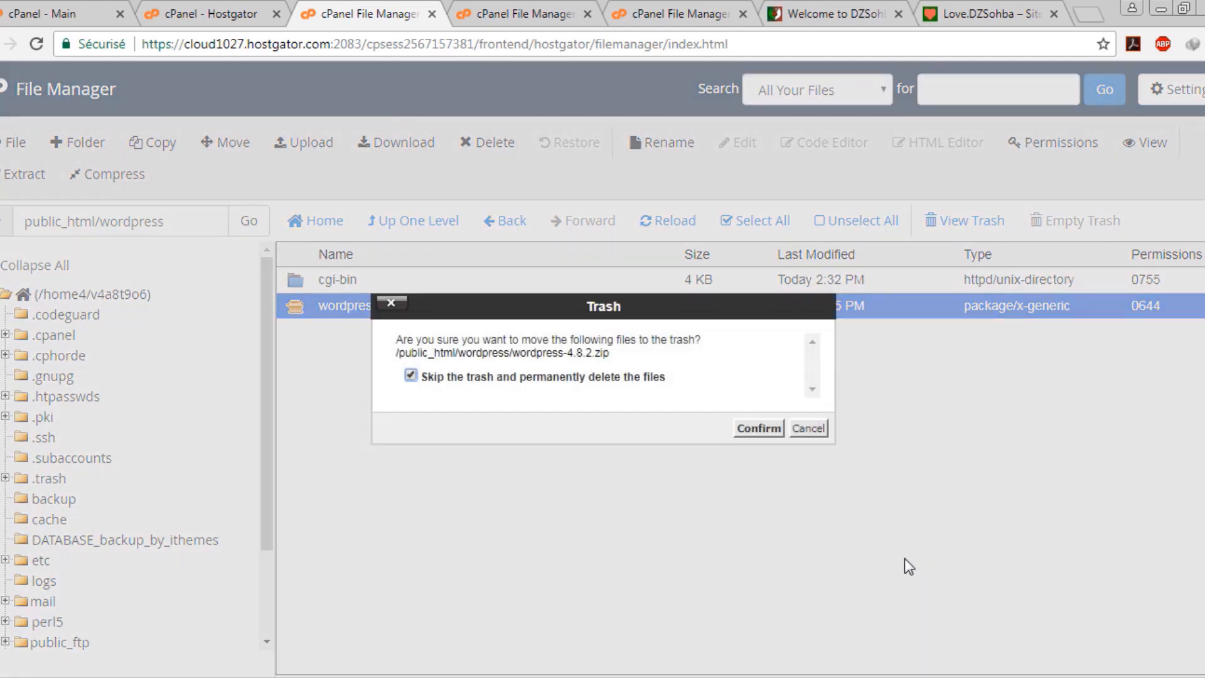
left_click(759, 428)
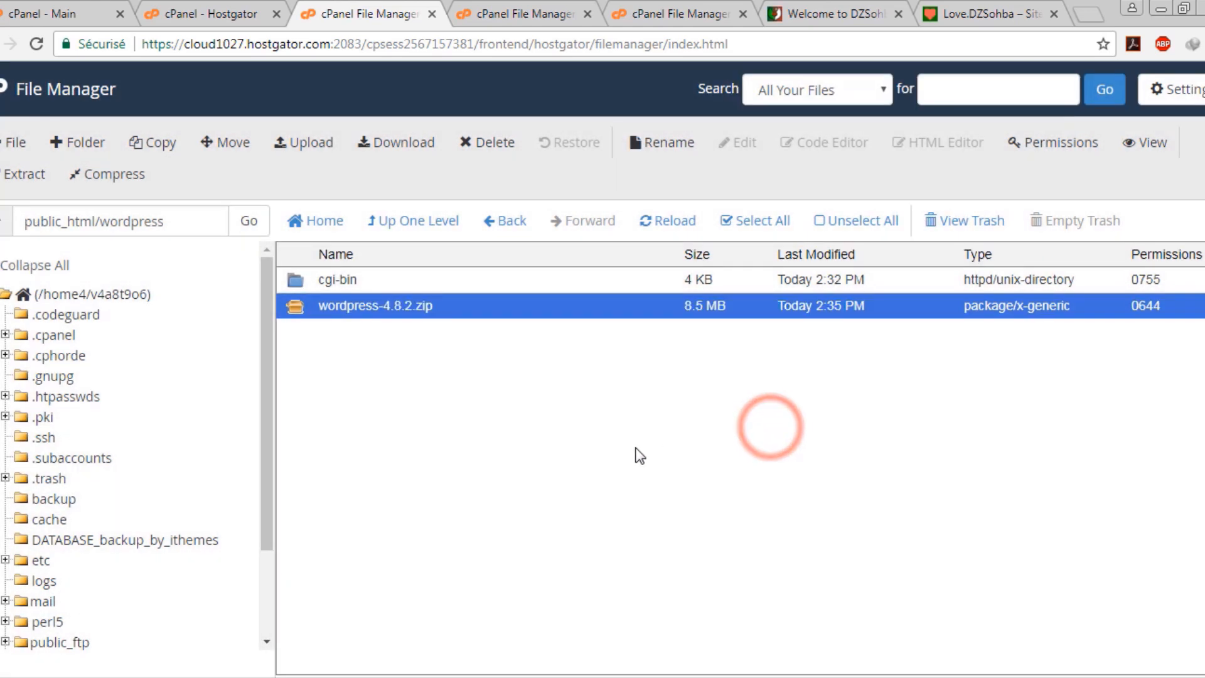
left_click(665, 221)
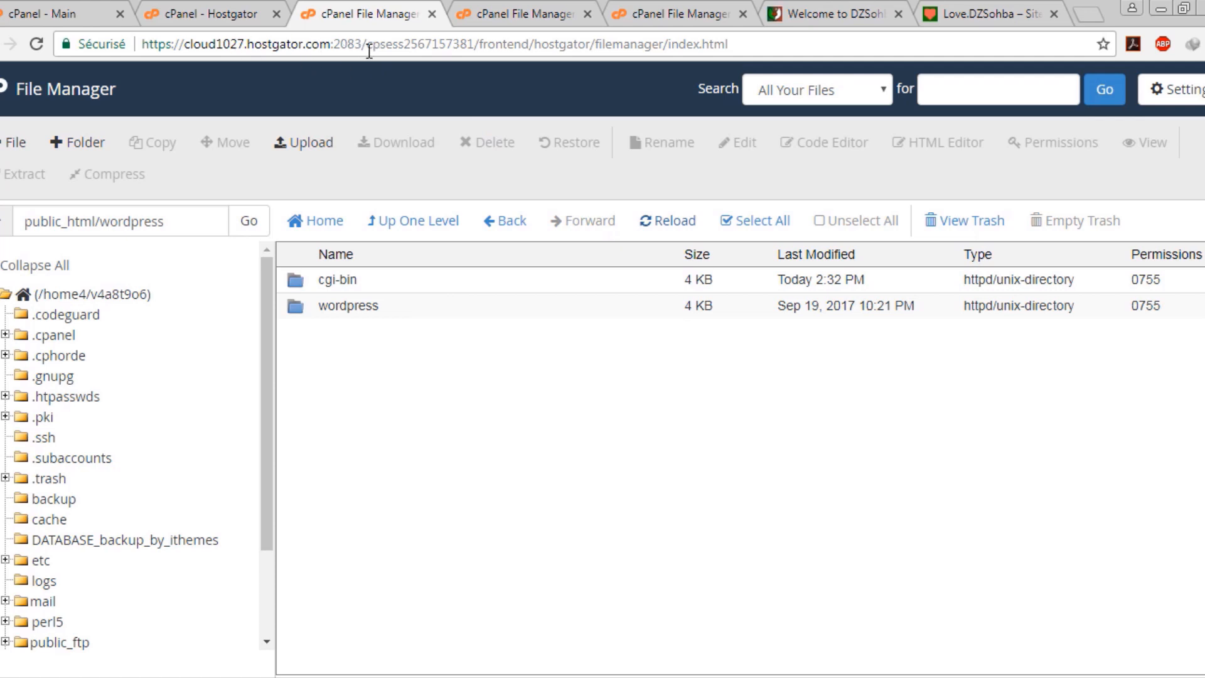
left_click(372, 306)
double_click(423, 307)
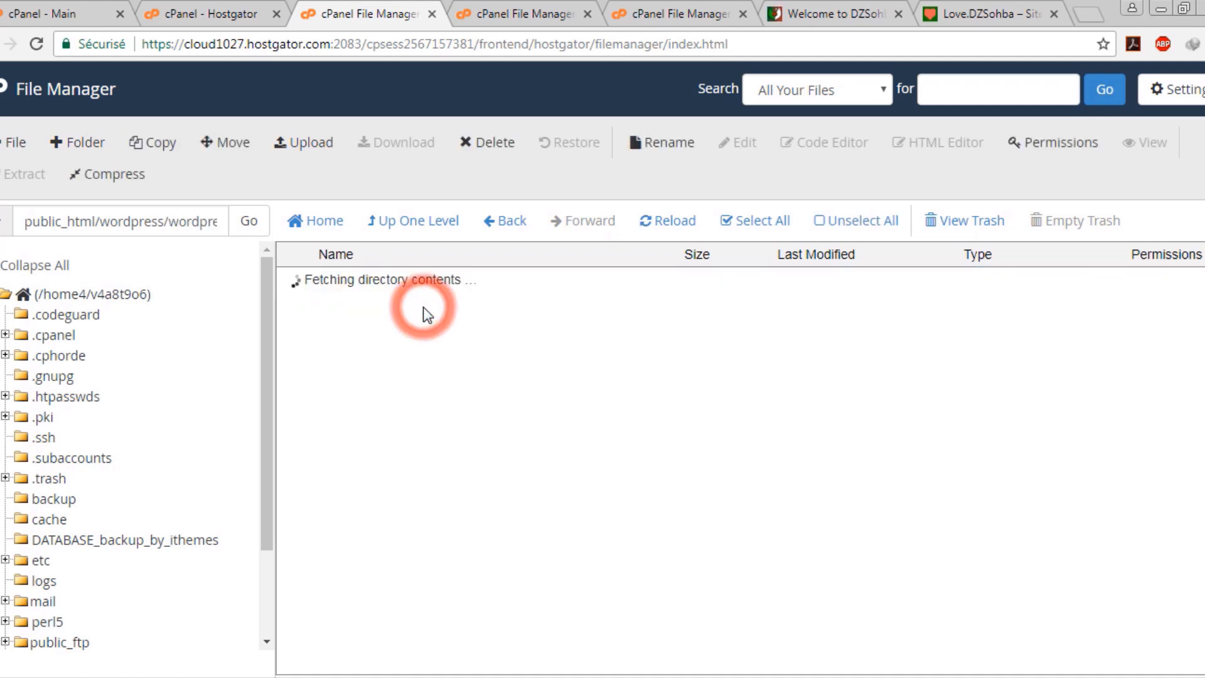
left_click(423, 306)
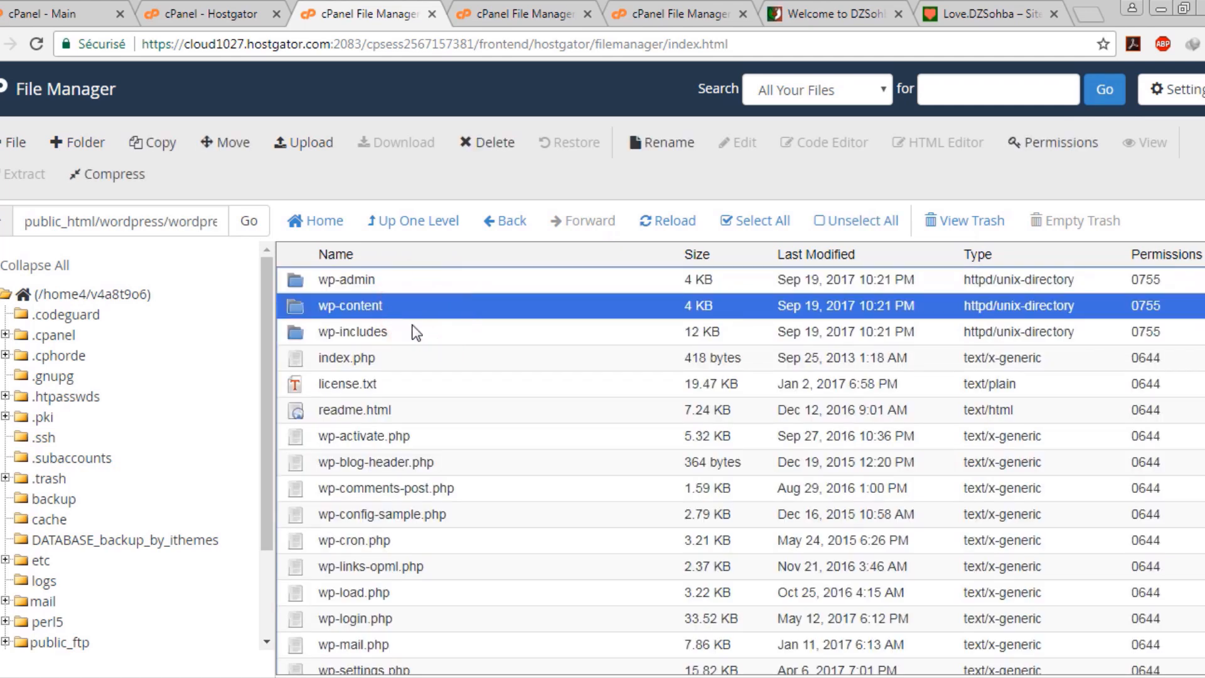
left_click(477, 286)
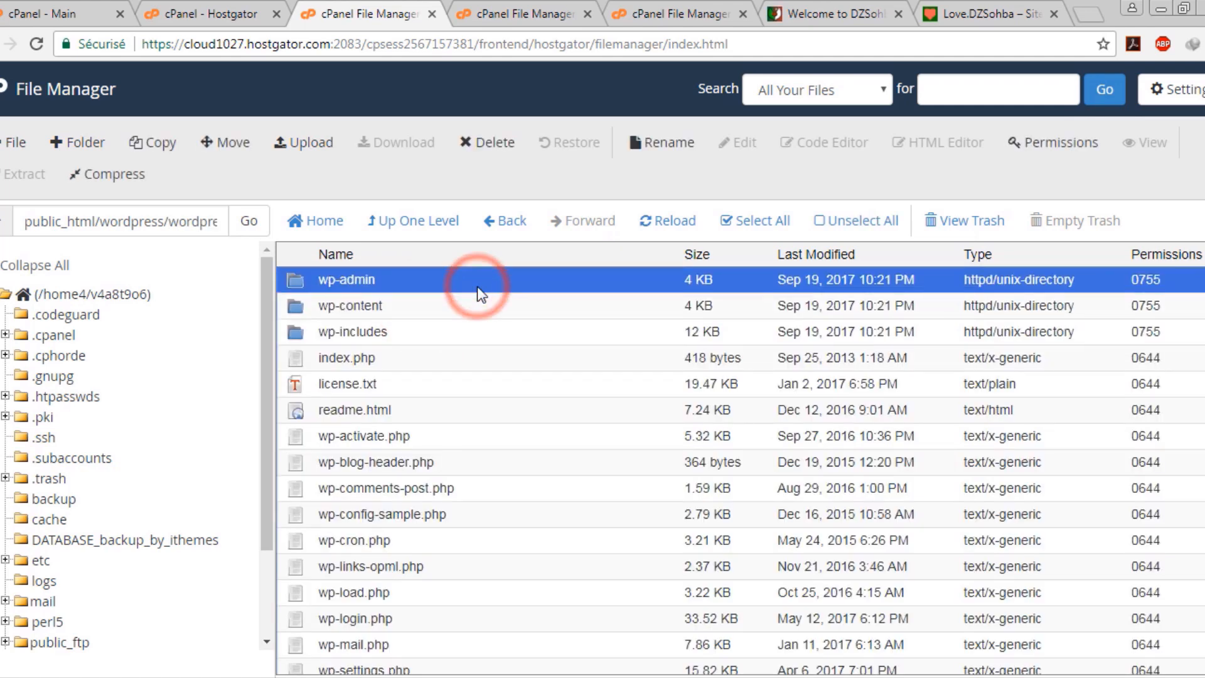
scroll(502, 351, "down", 3)
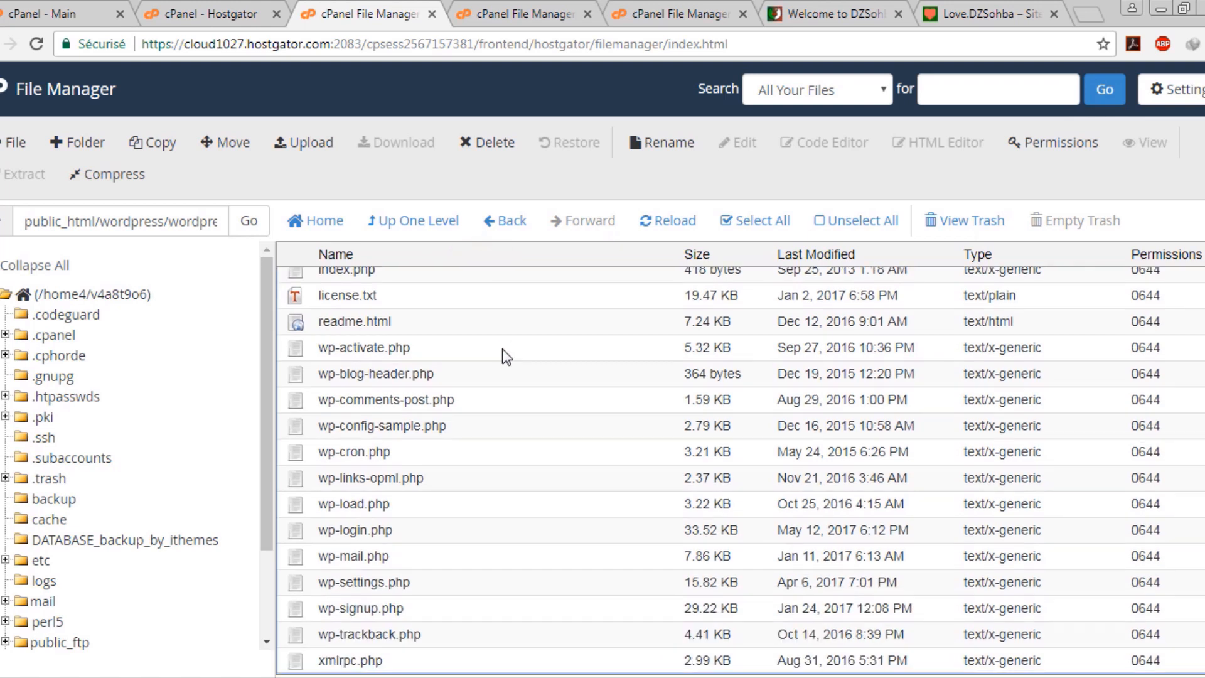
Move every WordPress file from the inner wordpress folder into public_html/wordpress, then go up one level
left_click(477, 662, "shift")
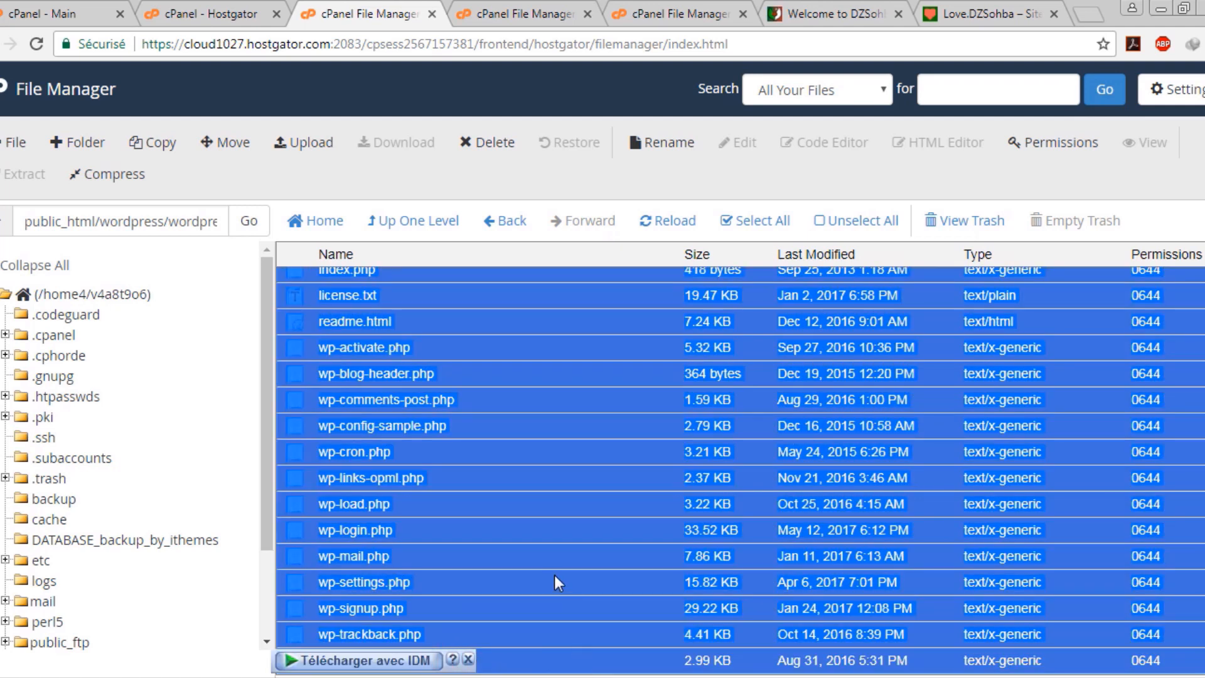
scroll(555, 575, "up", 2)
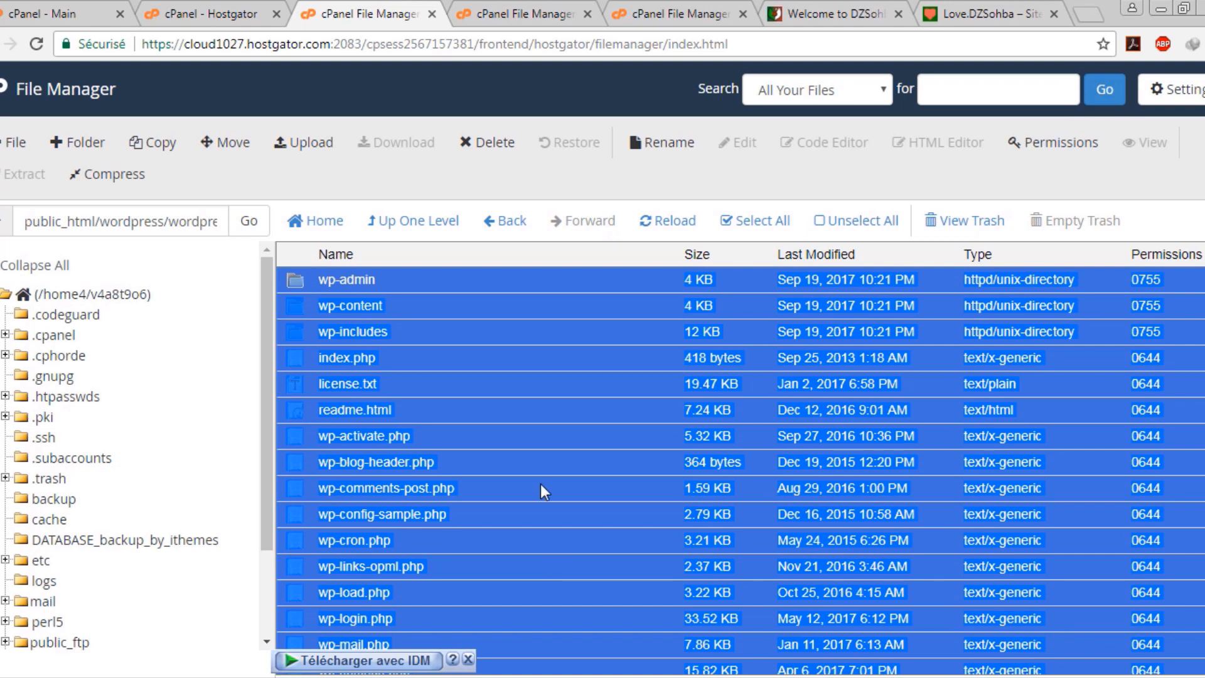
right_click(490, 333)
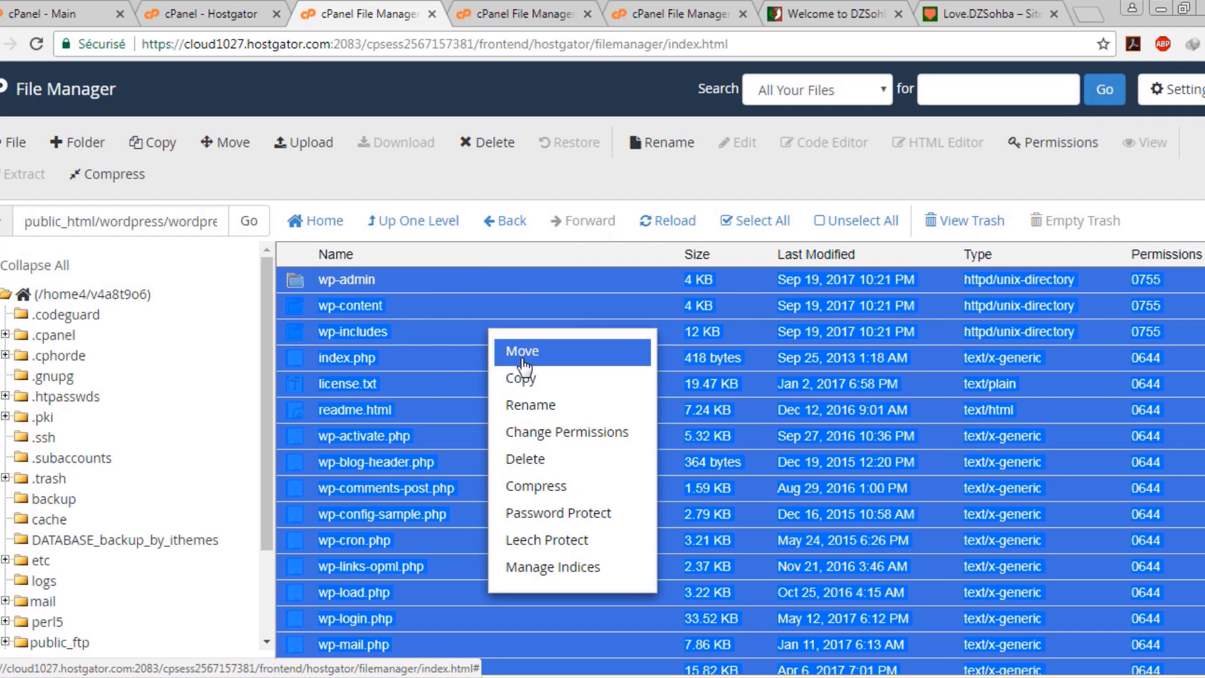
left_click(550, 363)
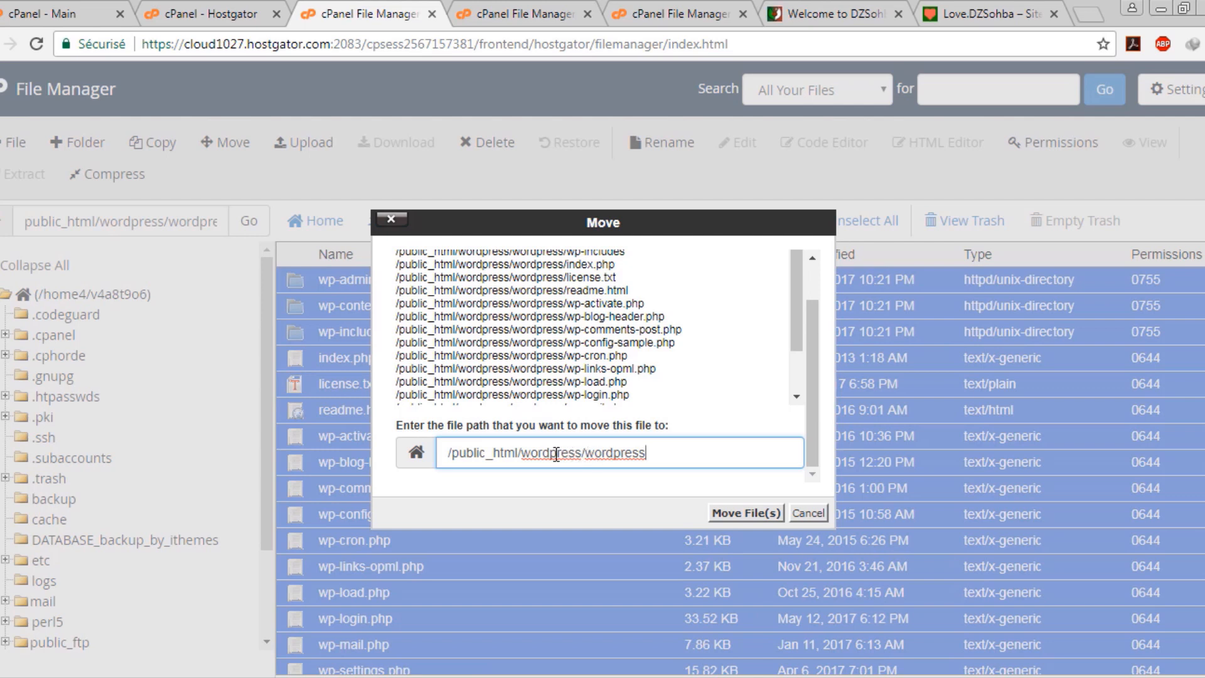
left_click_drag(655, 452, 591, 464)
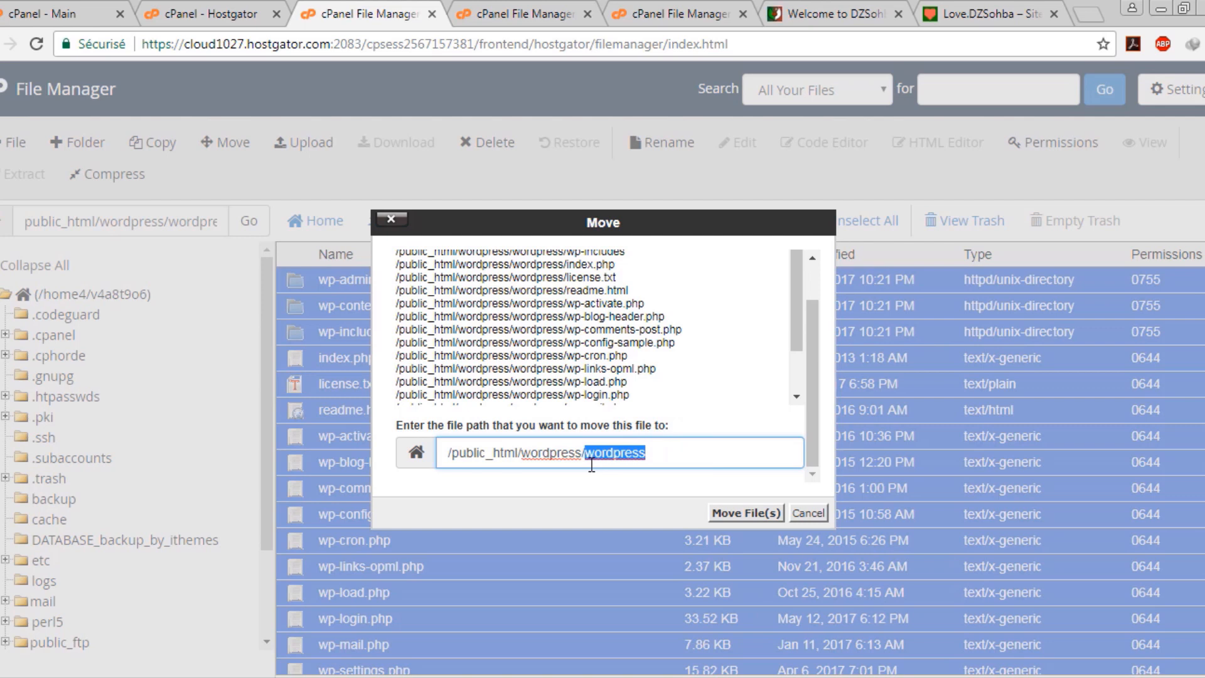
key("BackSpace")
key("BackSpace")
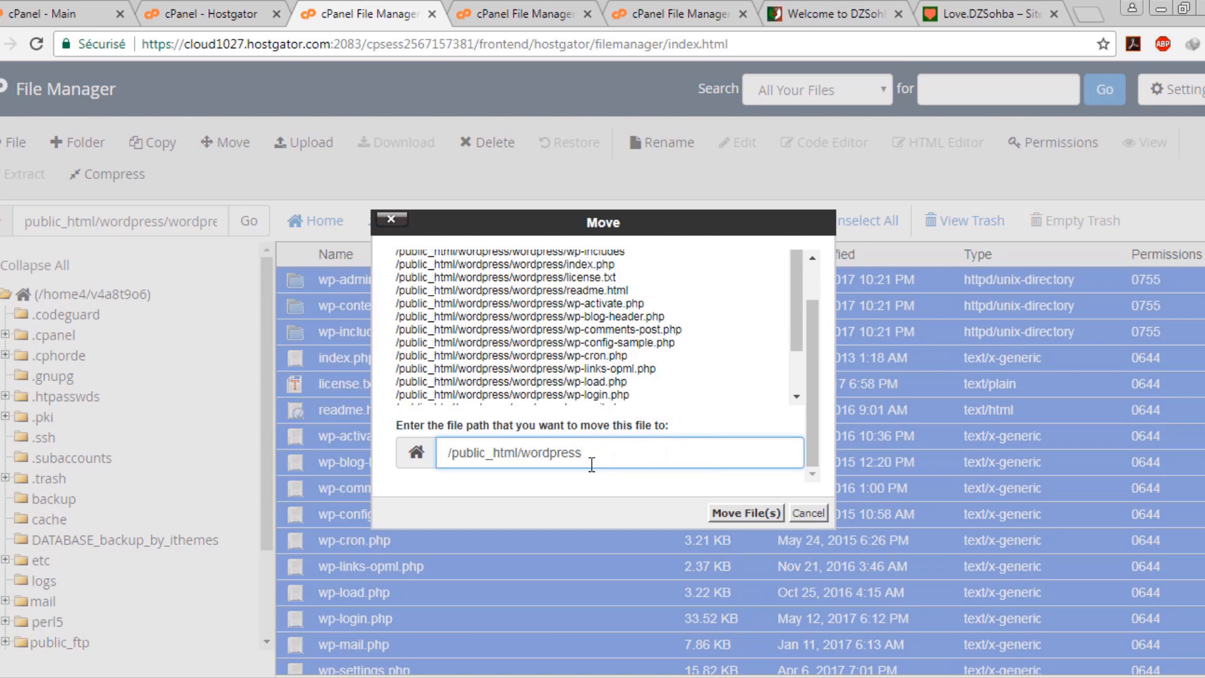
left_click(741, 517)
left_click(625, 372)
left_click(670, 226)
left_click(430, 224)
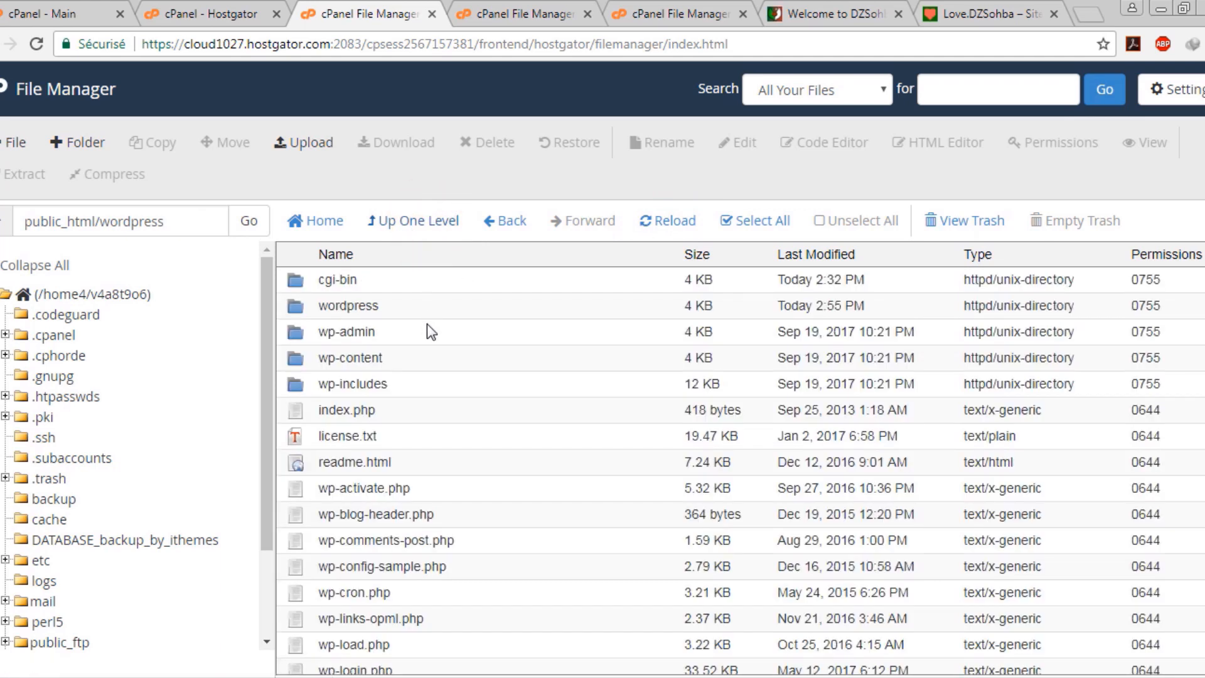
Delete the emptied inner wordpress folder and return to the cPanel main page
scroll(433, 345, "down", 2)
scroll(453, 386, "up", 2)
double_click(358, 309)
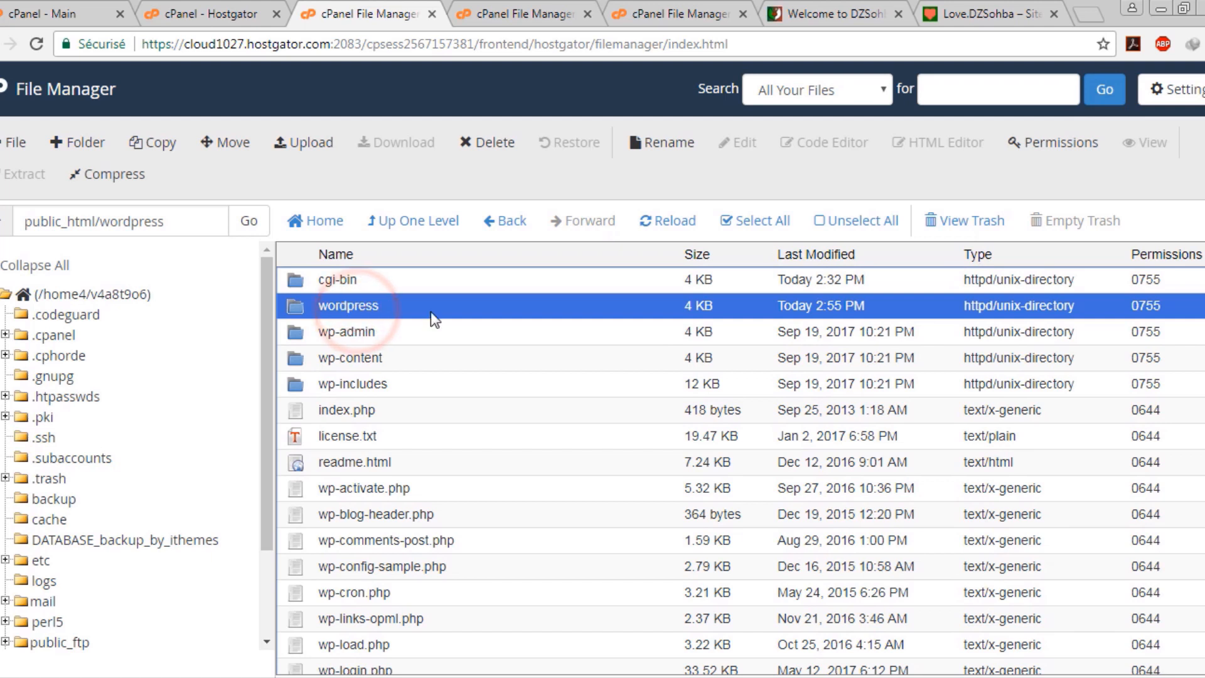
key("Delete")
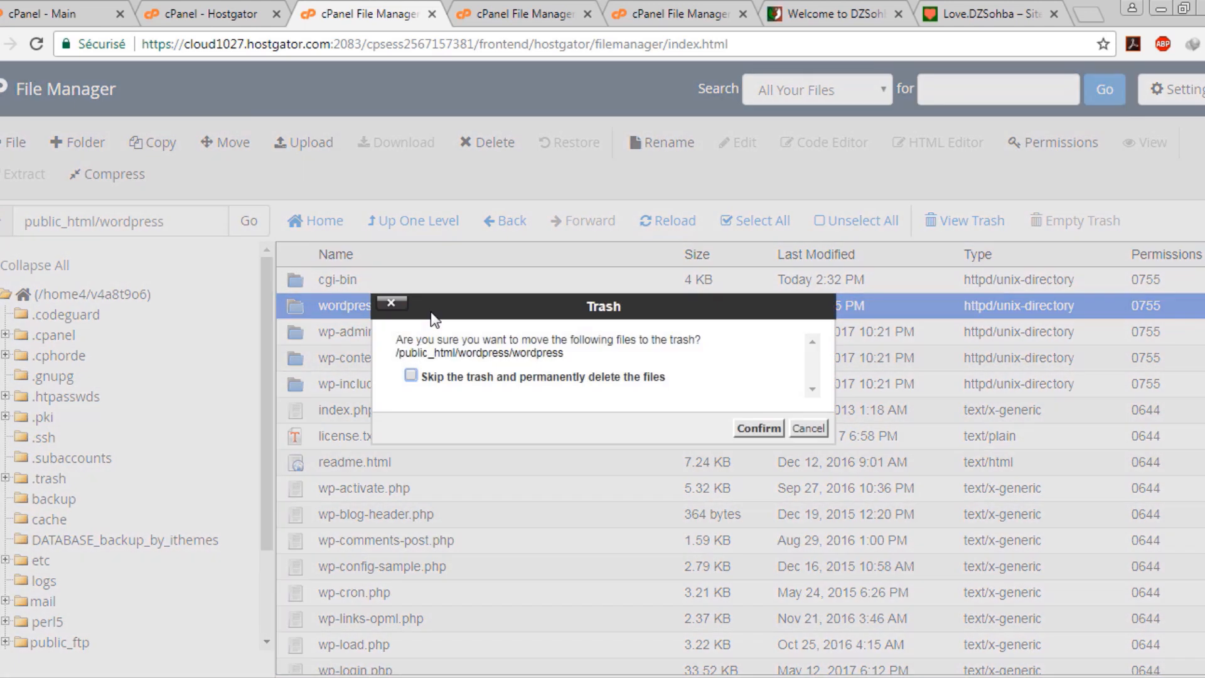
key("Return")
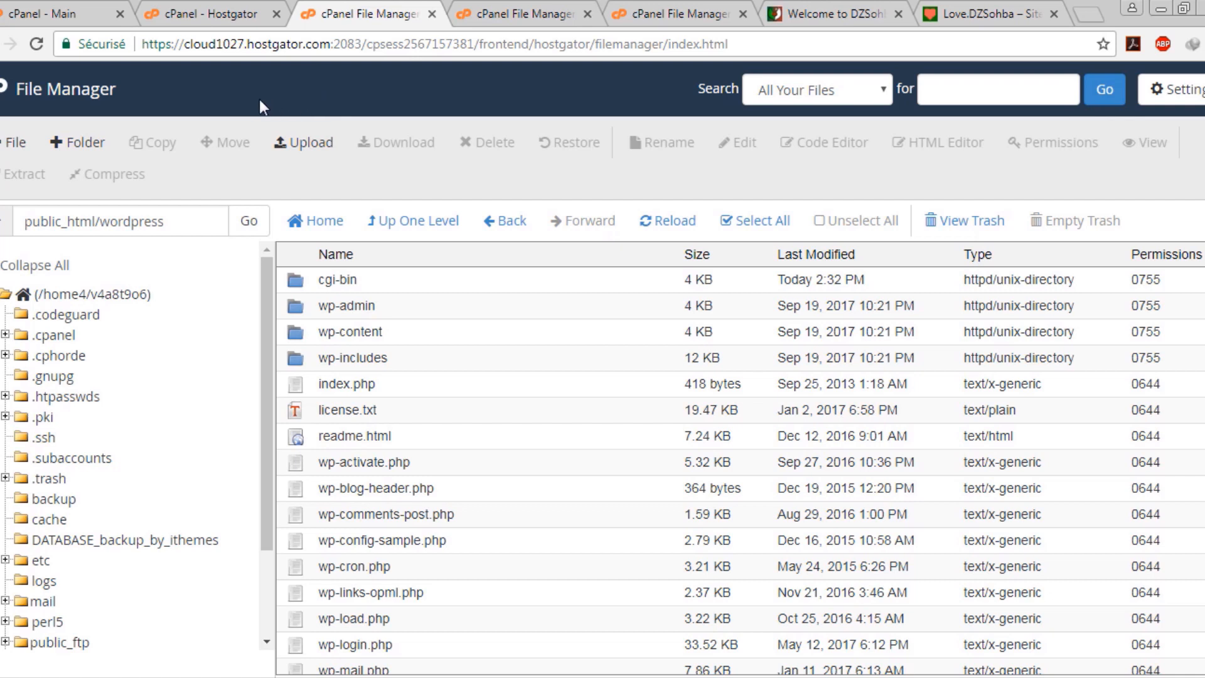
left_click(69, 11)
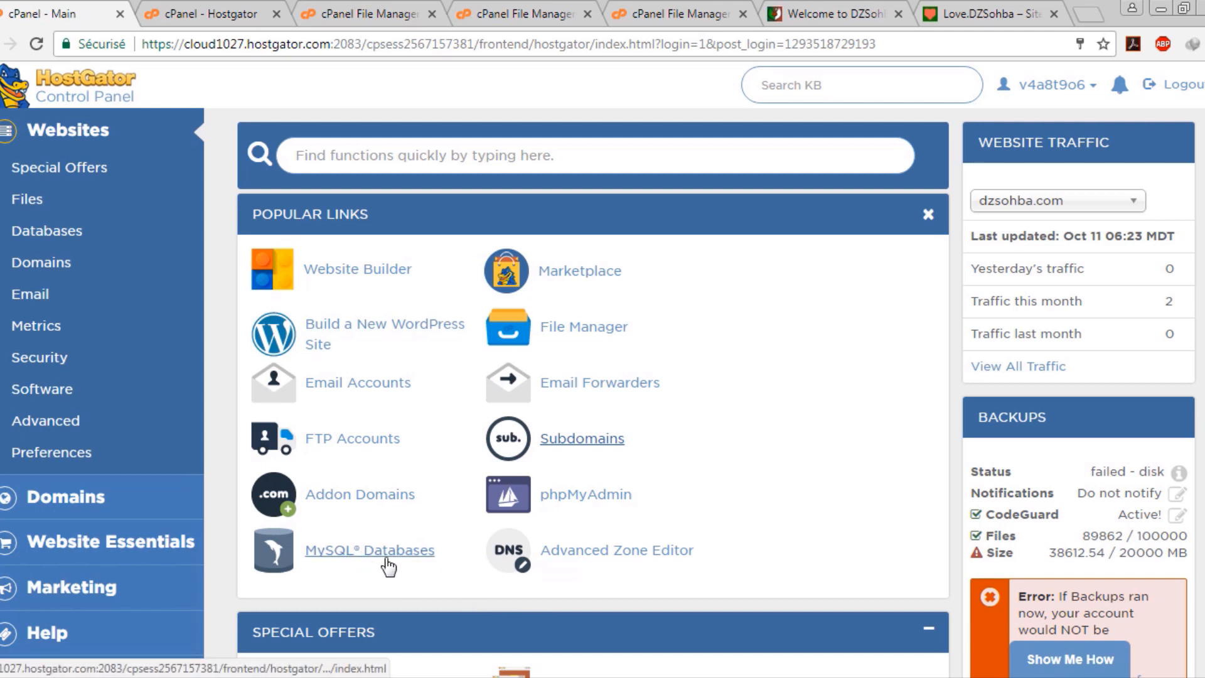
Open MySQL Databases from Popular Links in a new tab and switch to it
left_click(419, 573)
left_click(351, 547)
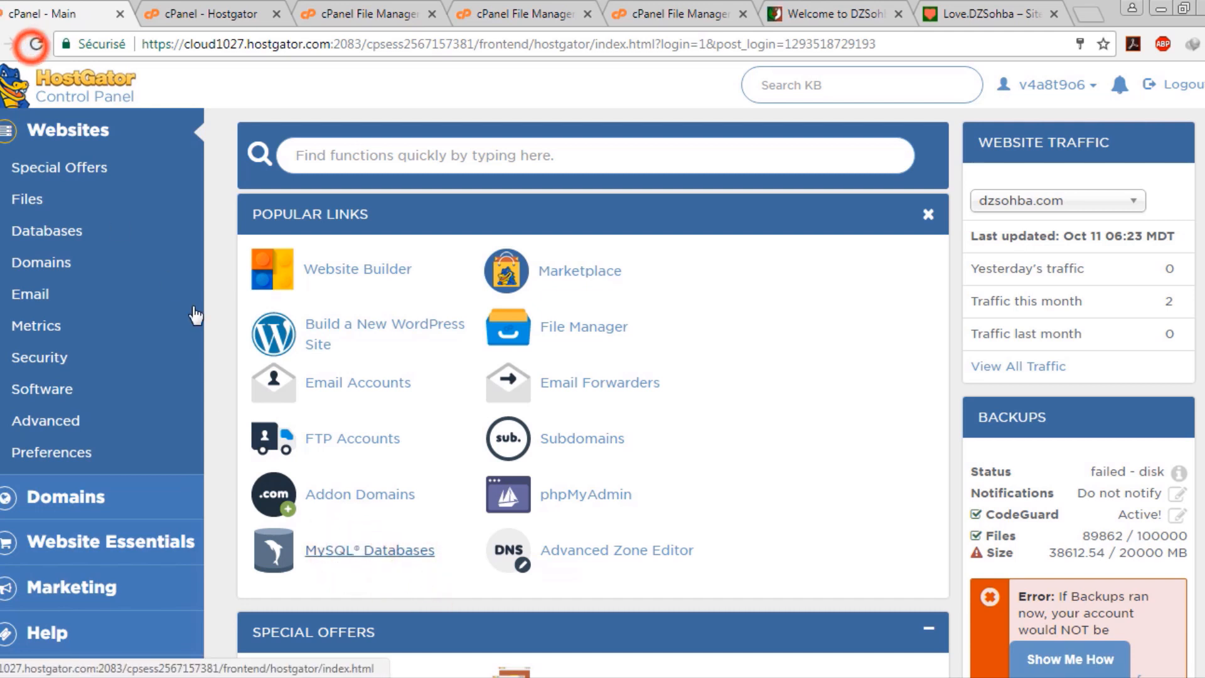
middle_click(356, 558)
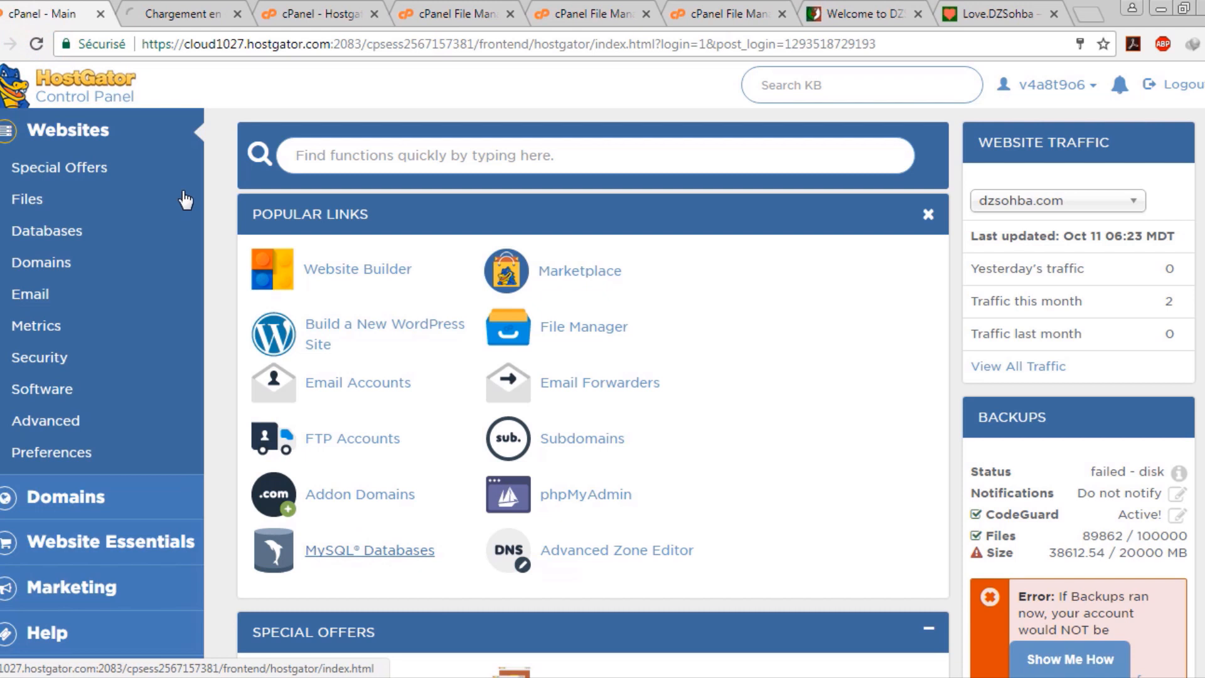
left_click(181, 3)
left_click(16, 6)
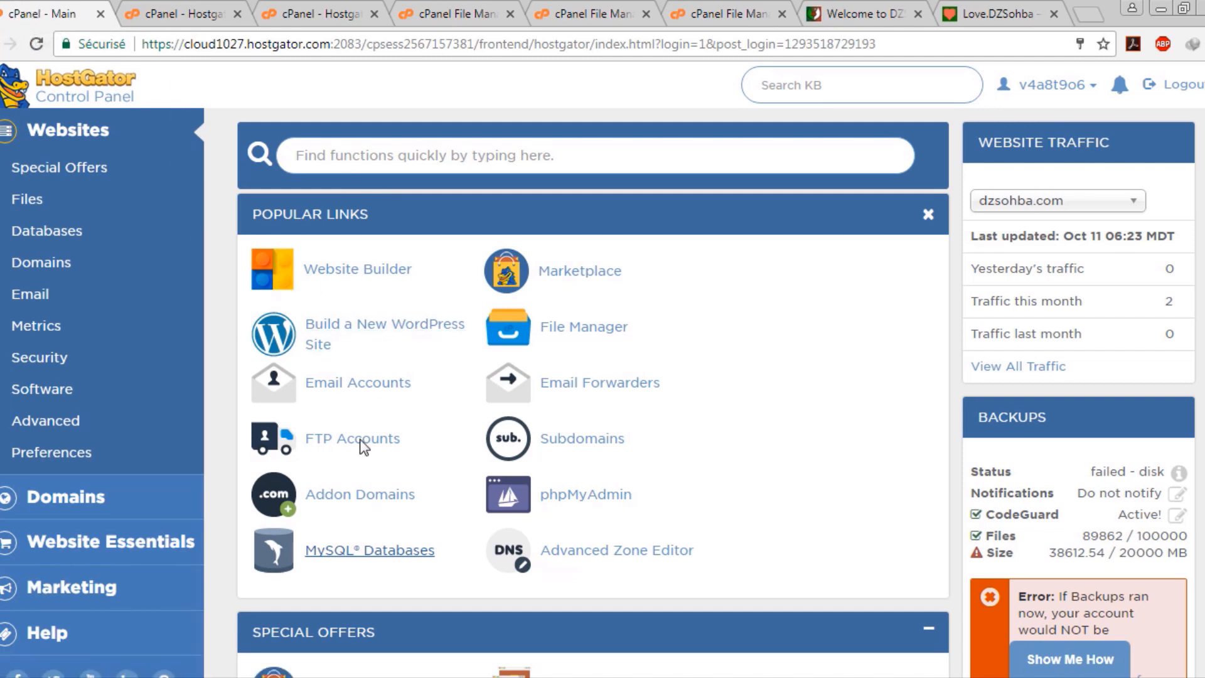
right_click(598, 441)
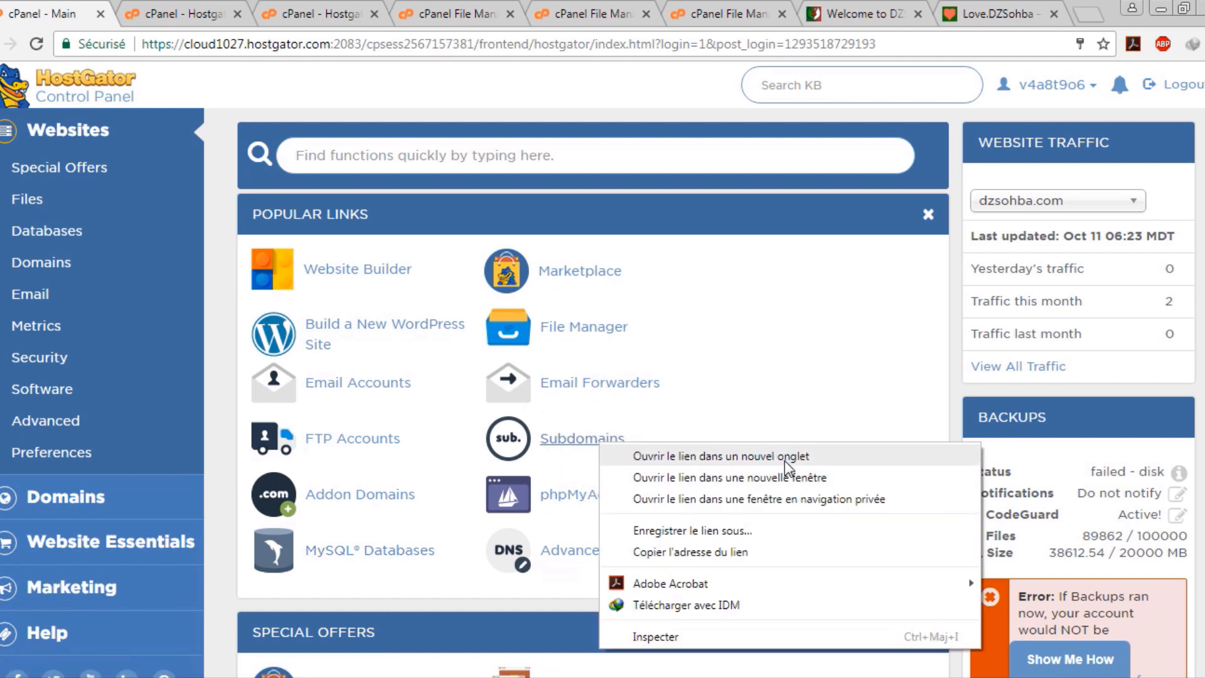
left_click(178, 9)
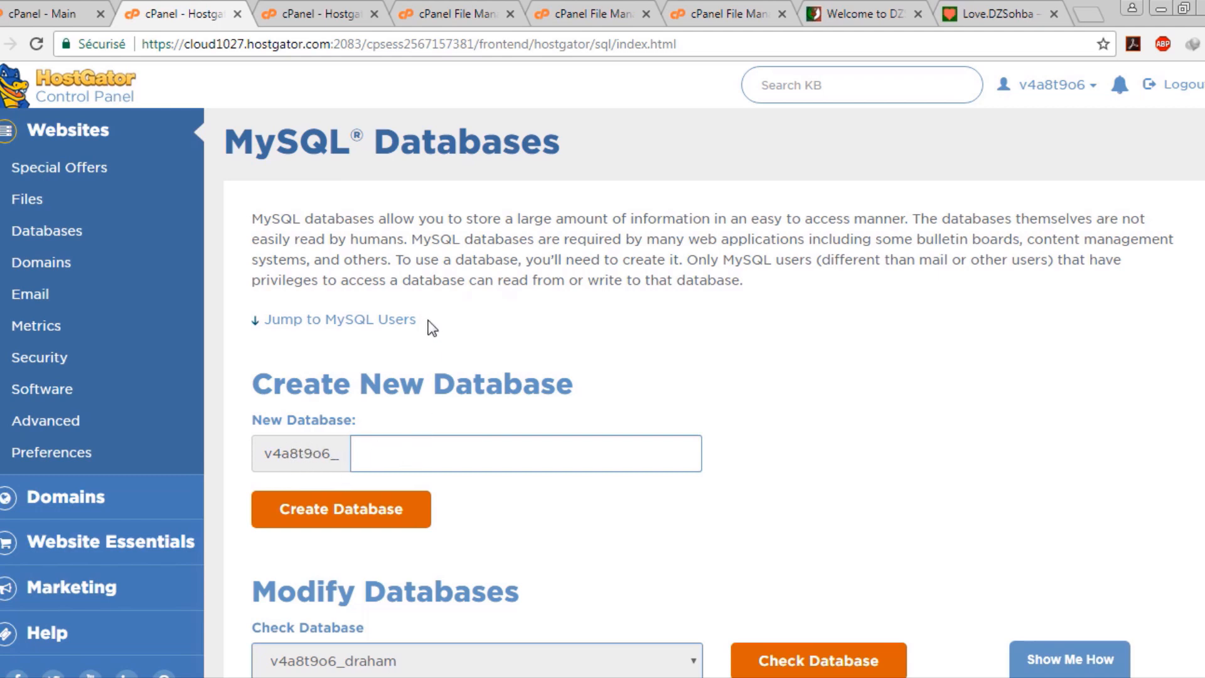
Create the joomla database (v4a8t9o6_joomla), copy its full name, and go back
left_click(449, 452)
left_click(408, 454)
type("joomla")
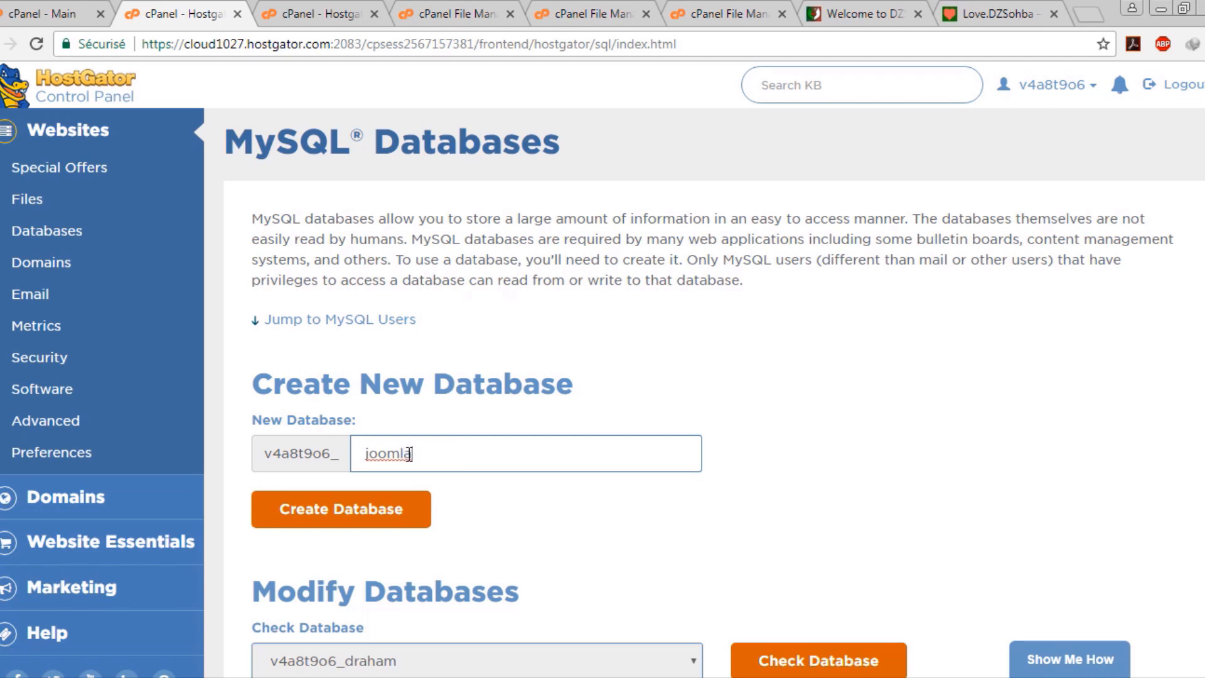
left_click(335, 512)
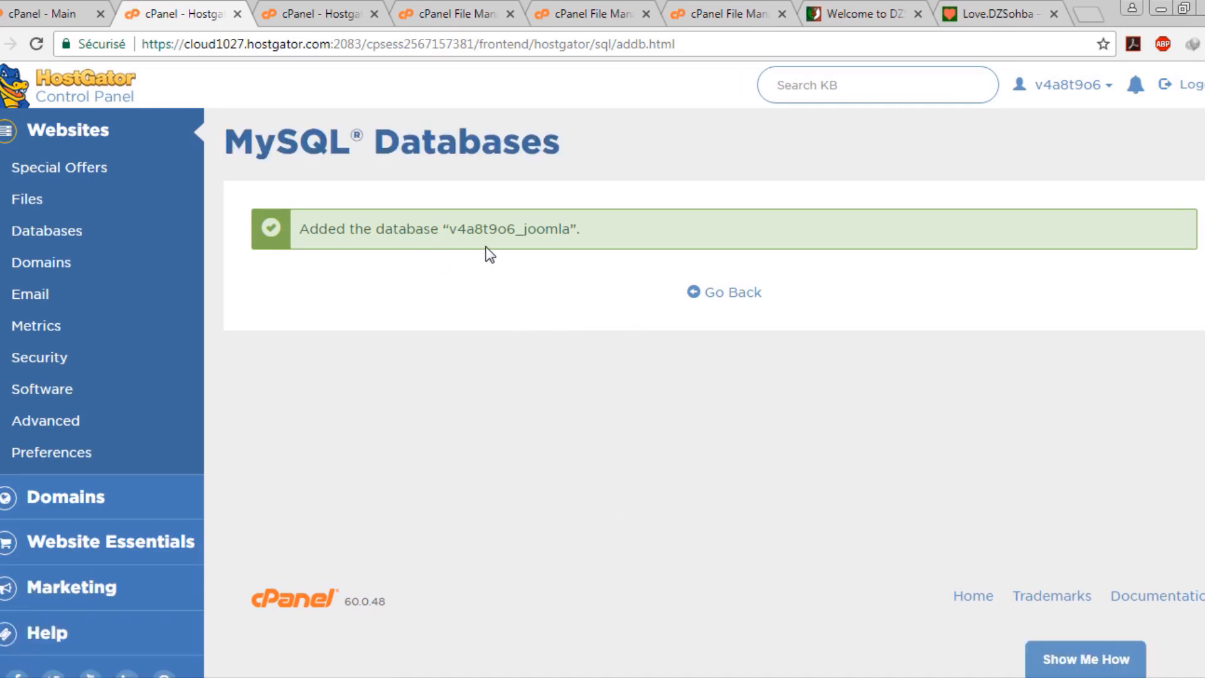
double_click(464, 229)
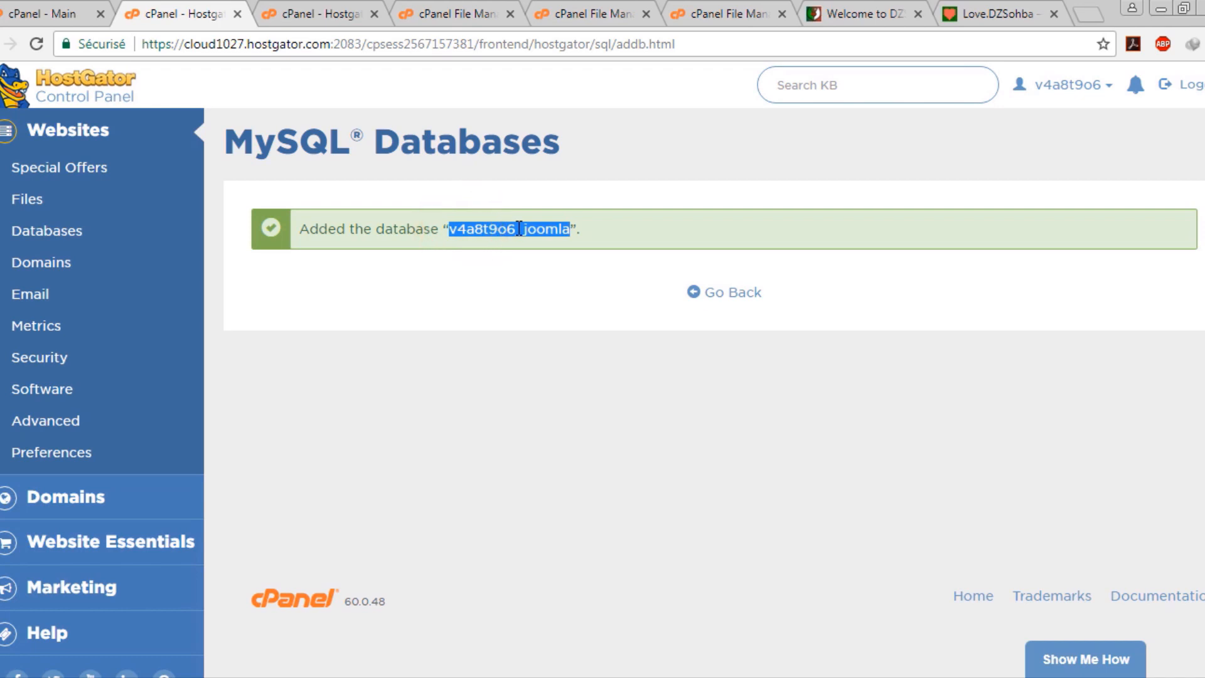
right_click(519, 228)
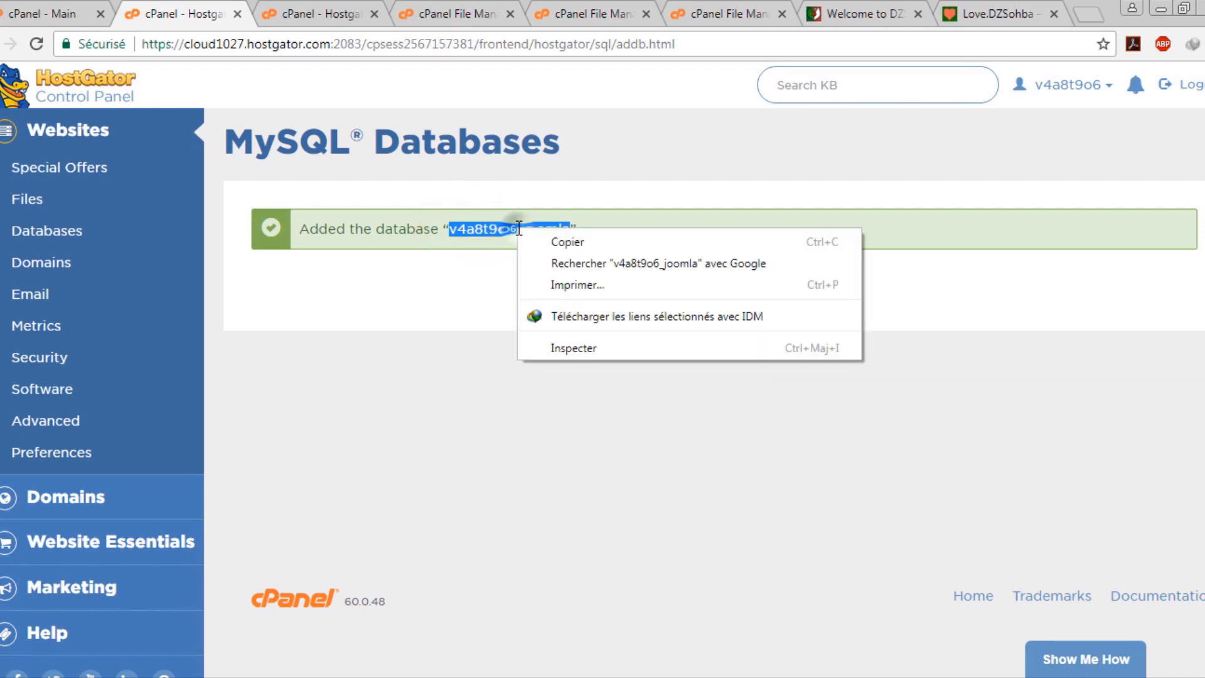
left_click(567, 239)
left_click(723, 293)
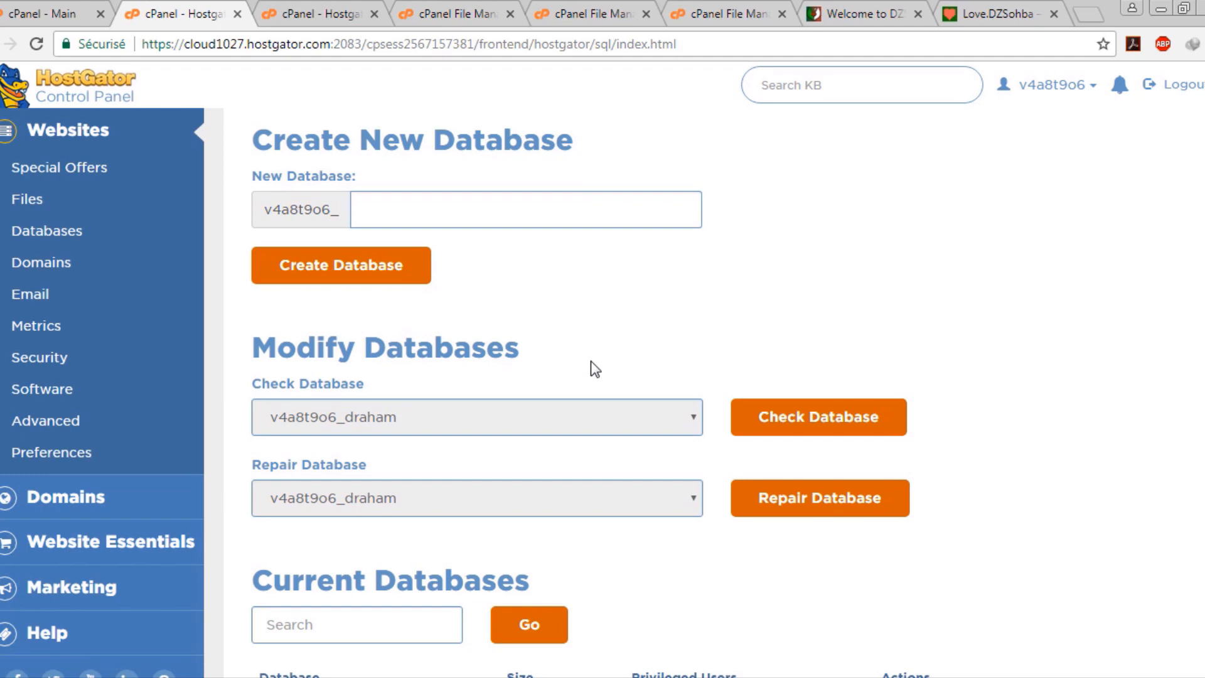
scroll(594, 369, "down", 6)
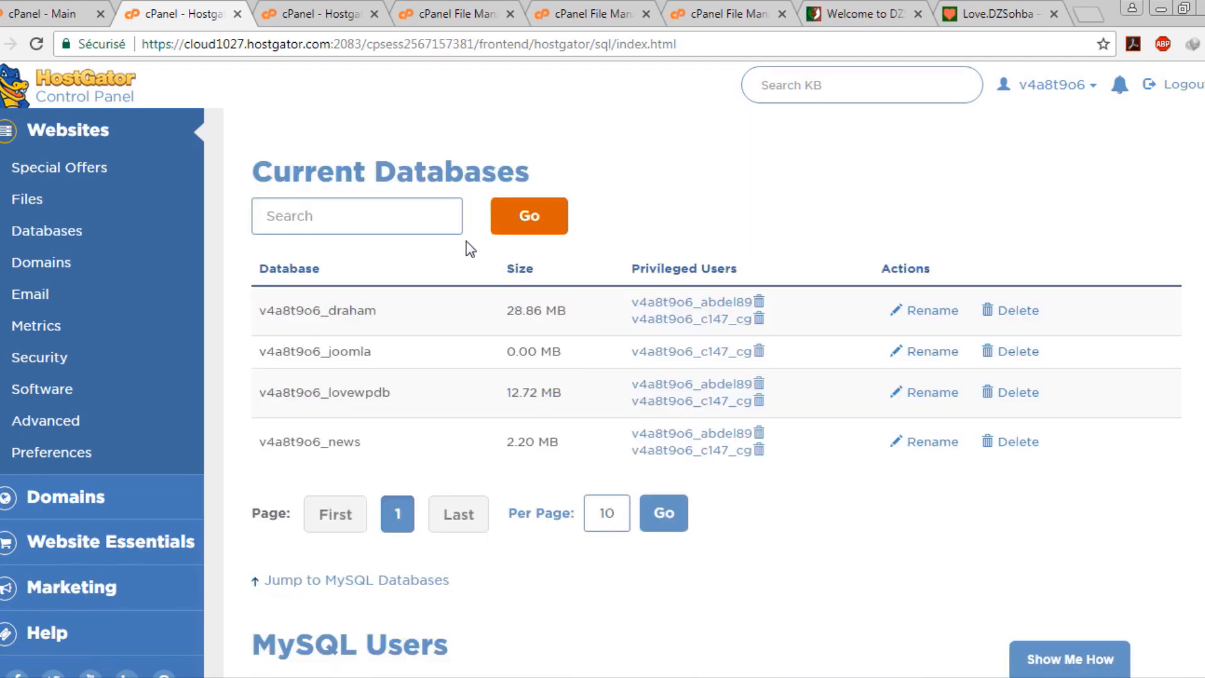
scroll(469, 248, "down", 7)
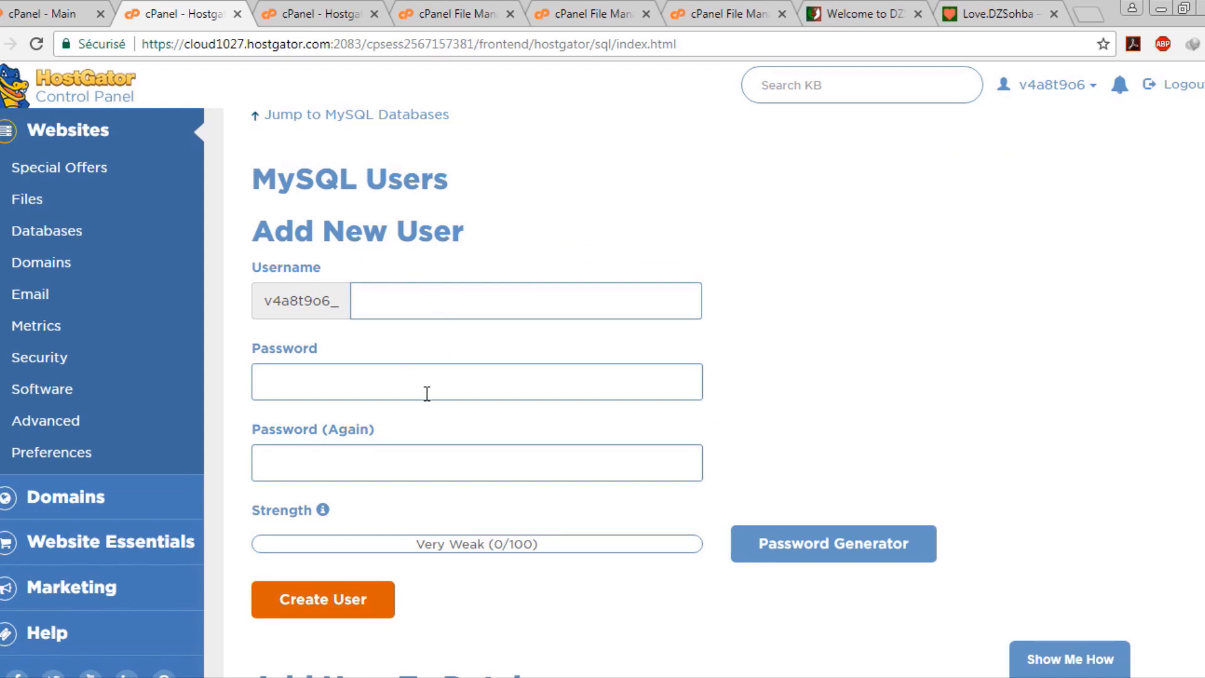
scroll(426, 394, "down", 3)
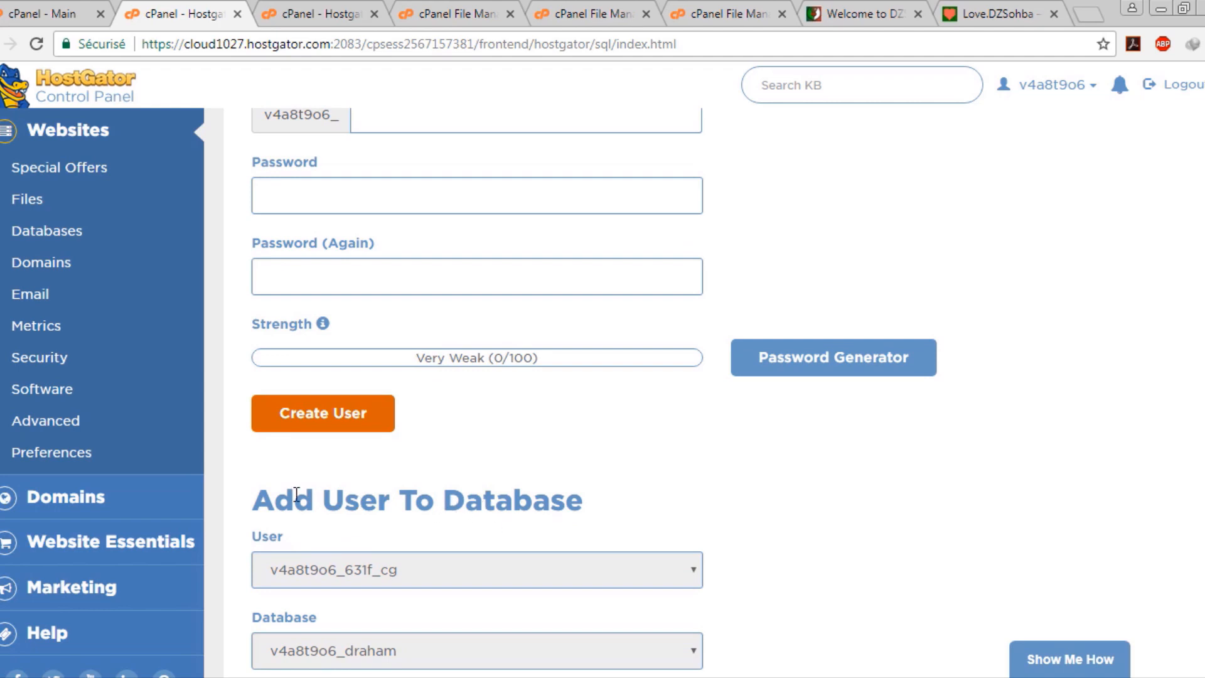
scroll(298, 463, "up", 15)
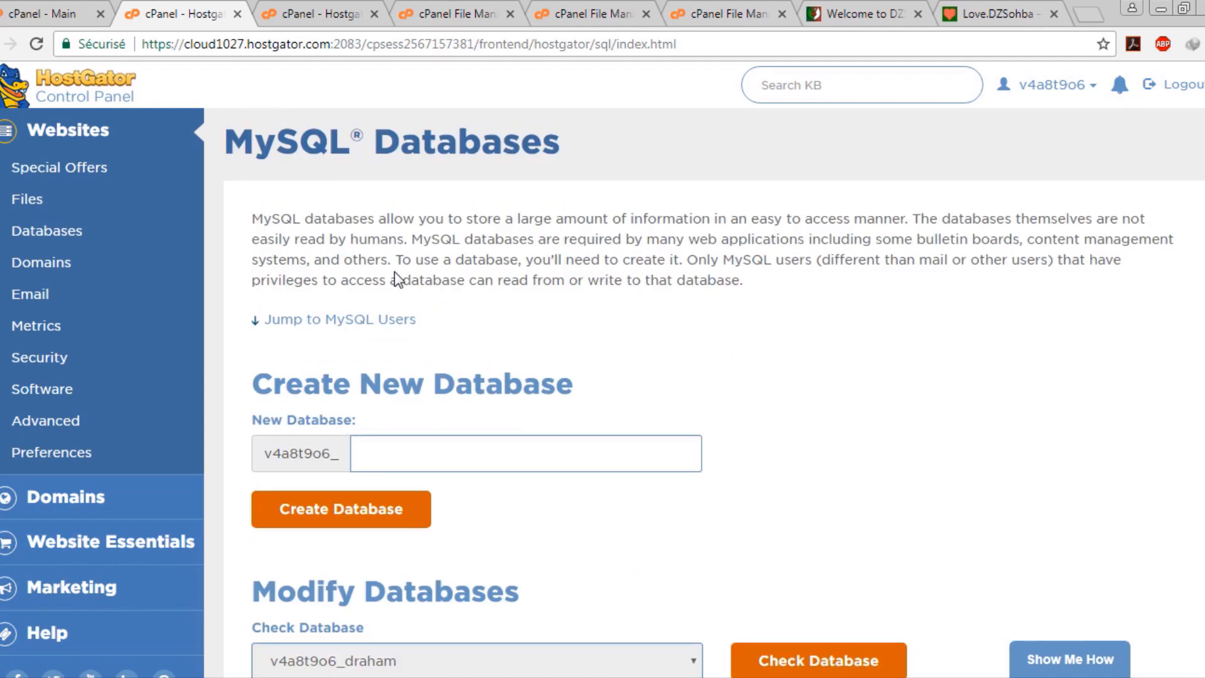
scroll(438, 268, "down", 10)
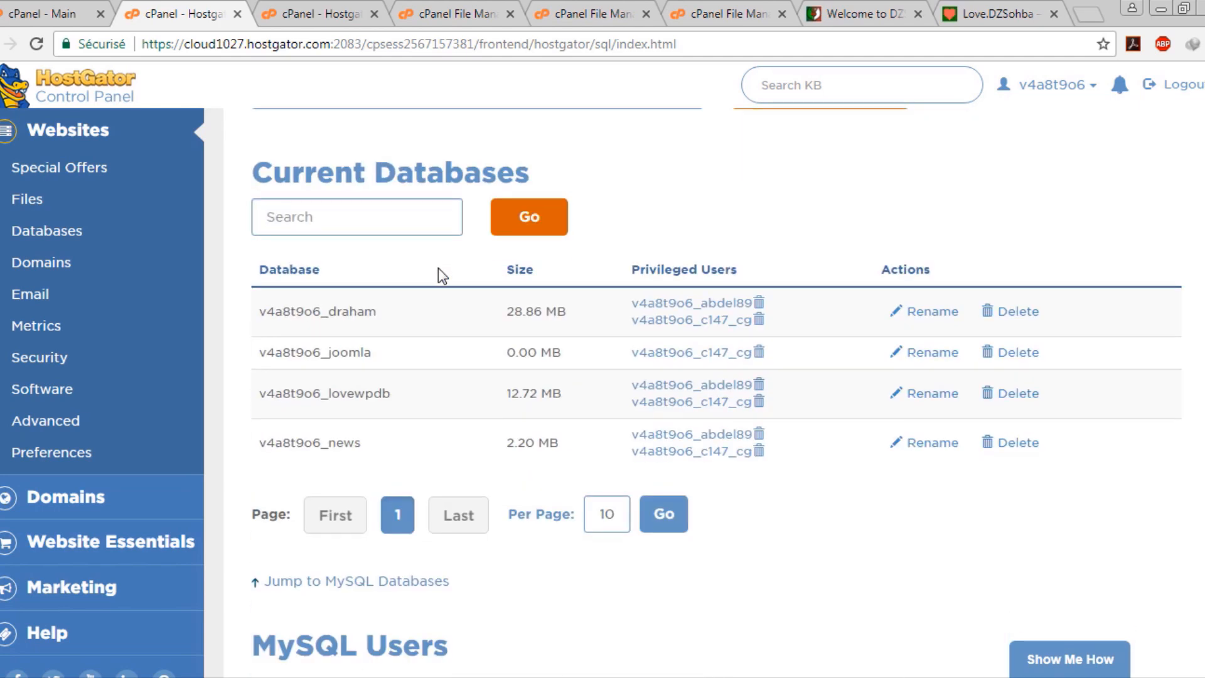
scroll(438, 270, "down", 5)
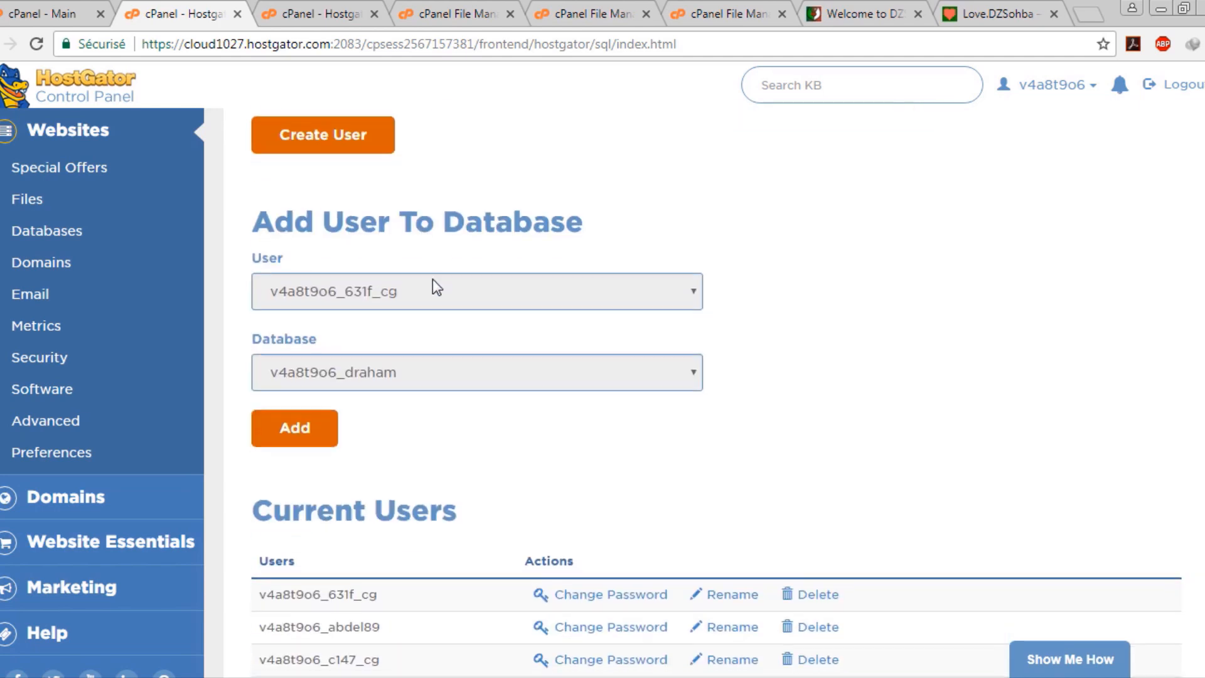
scroll(399, 231, "up", 2)
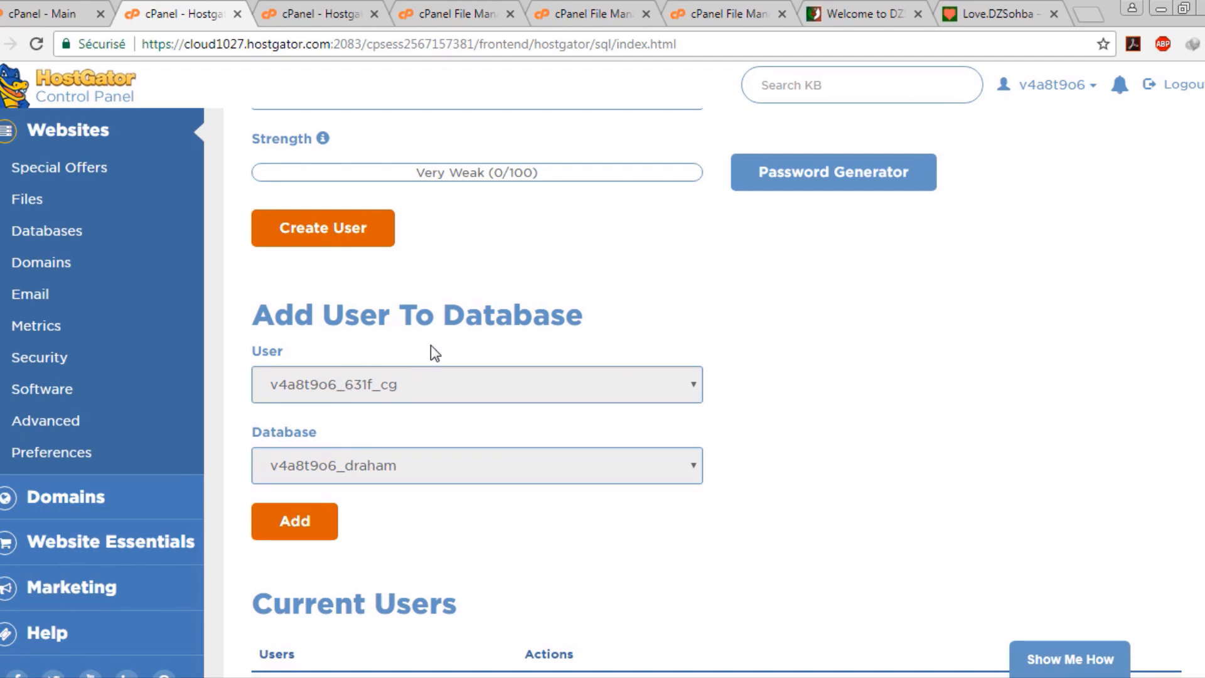
scroll(431, 345, "up", 4)
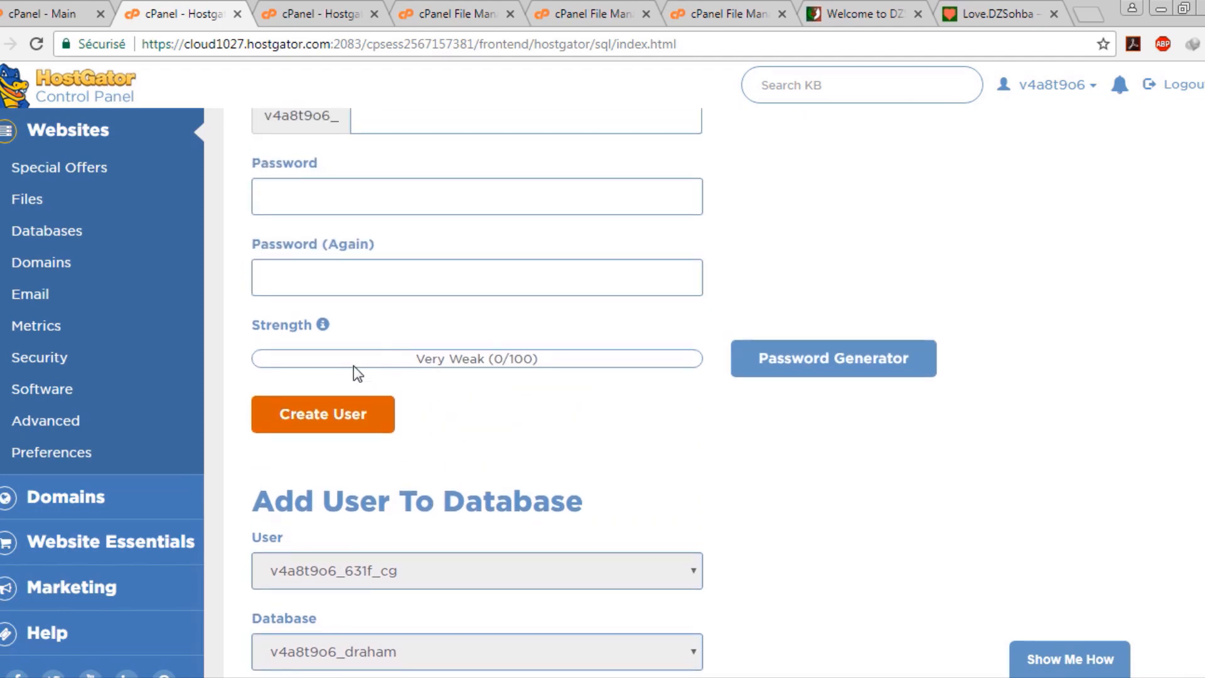
scroll(341, 379, "up", 2)
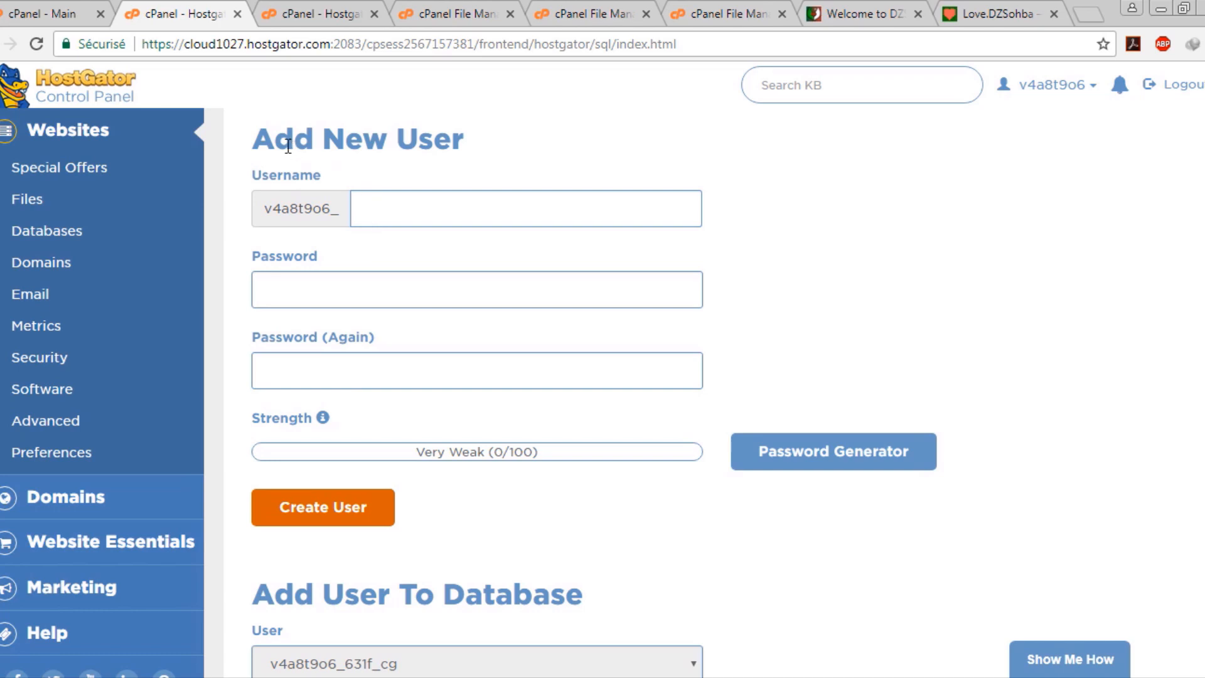
left_click_drag(286, 142, 431, 140)
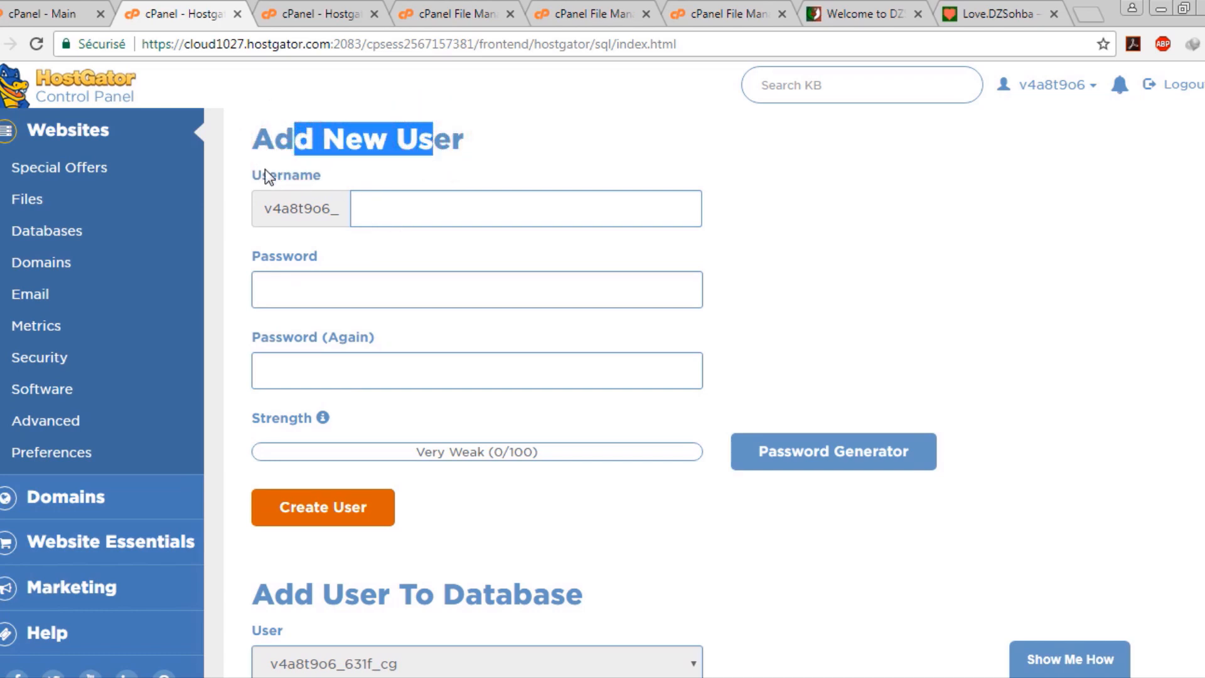
left_click(398, 206)
left_click(347, 282)
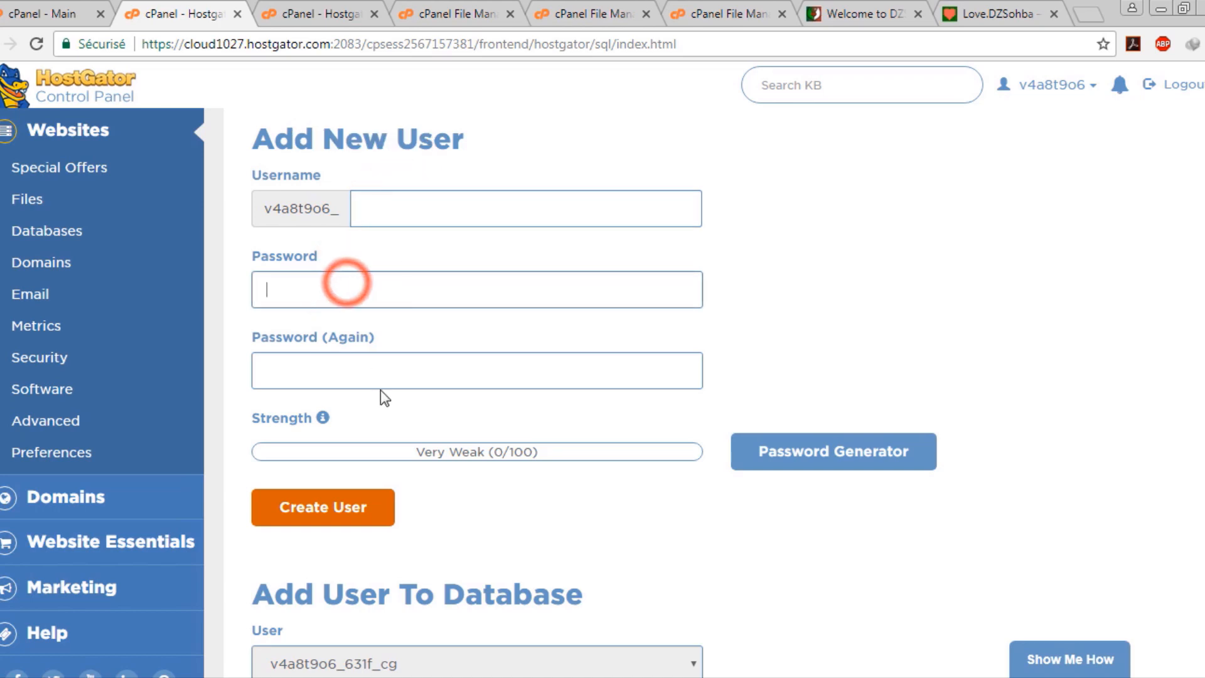
left_click(388, 371)
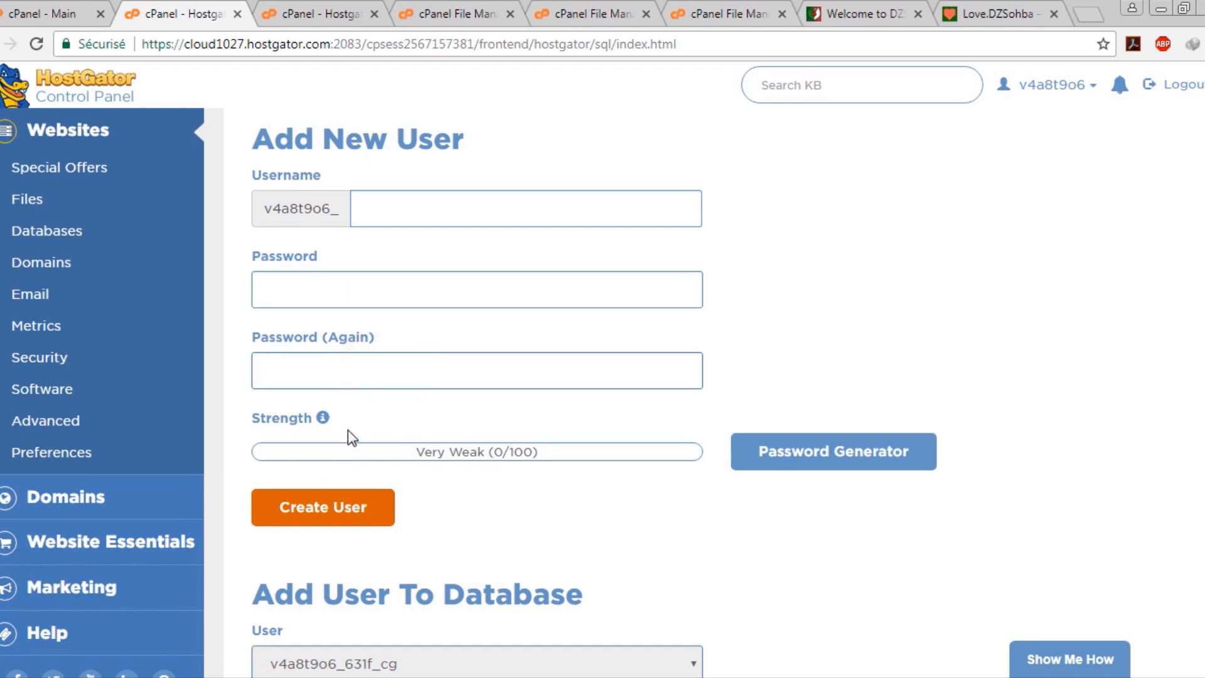
left_click(408, 191)
left_click(420, 289)
left_click(405, 354)
scroll(470, 314, "down", 3)
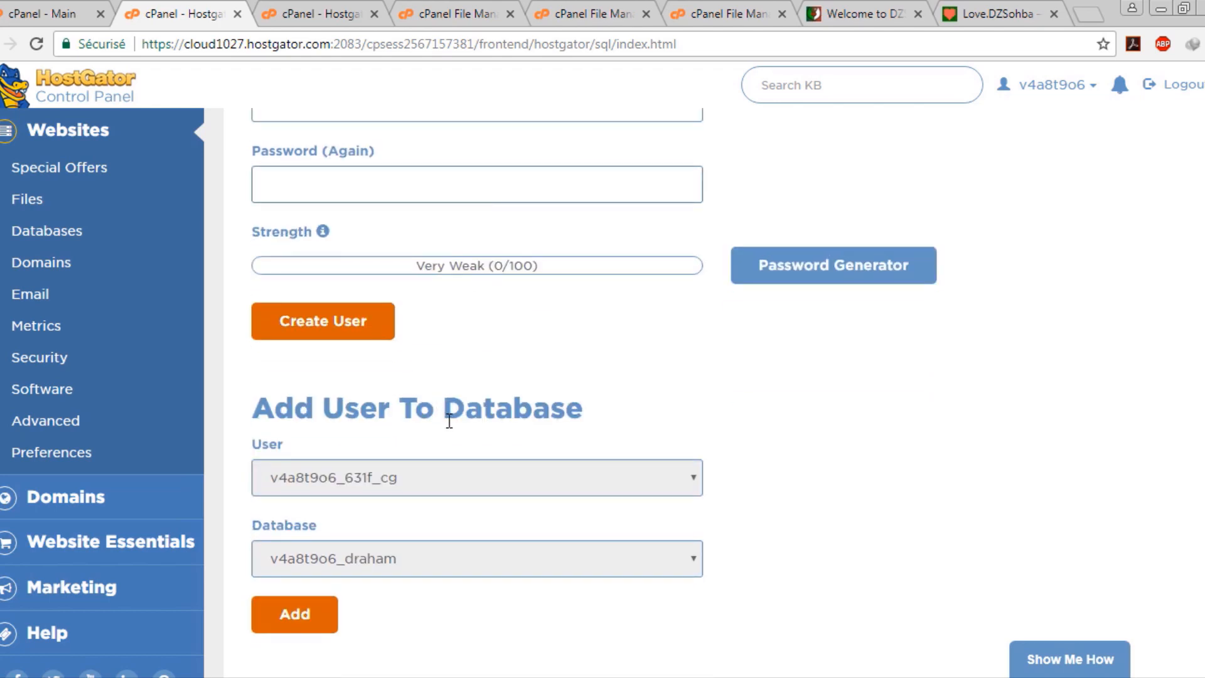
scroll(412, 336, "up", 4)
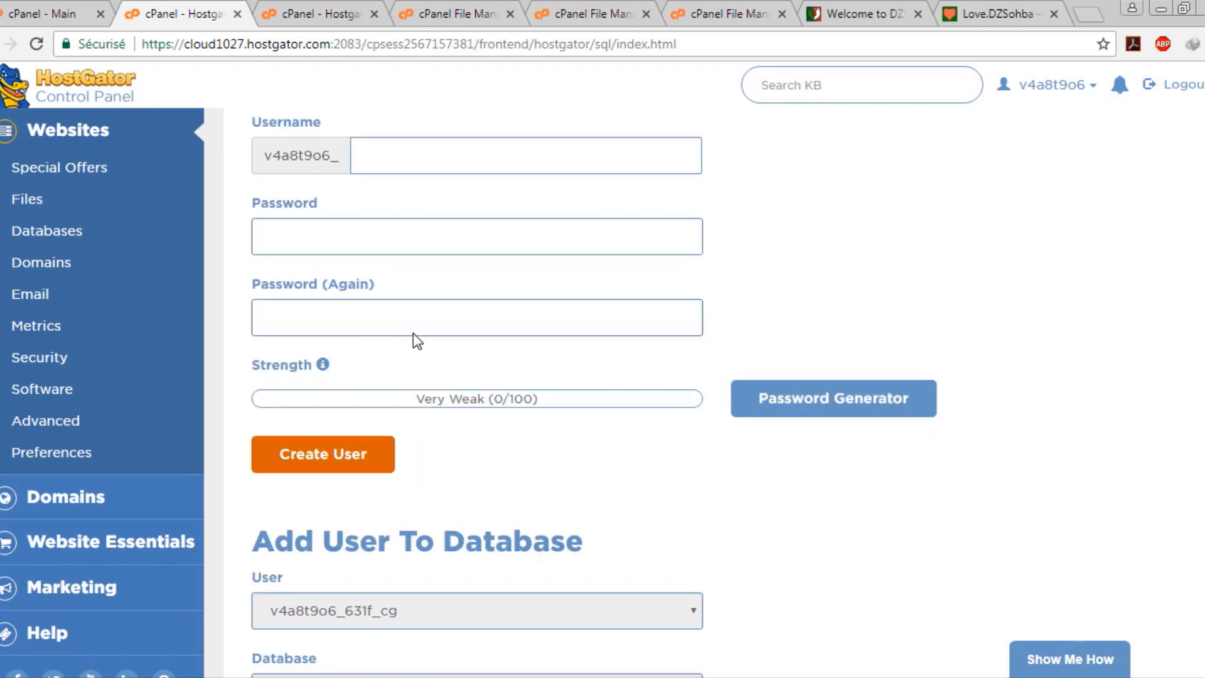
Create the MySQL user v4a8t9o6_test with a confirmed password and return to MySQL Databases
left_click(405, 300)
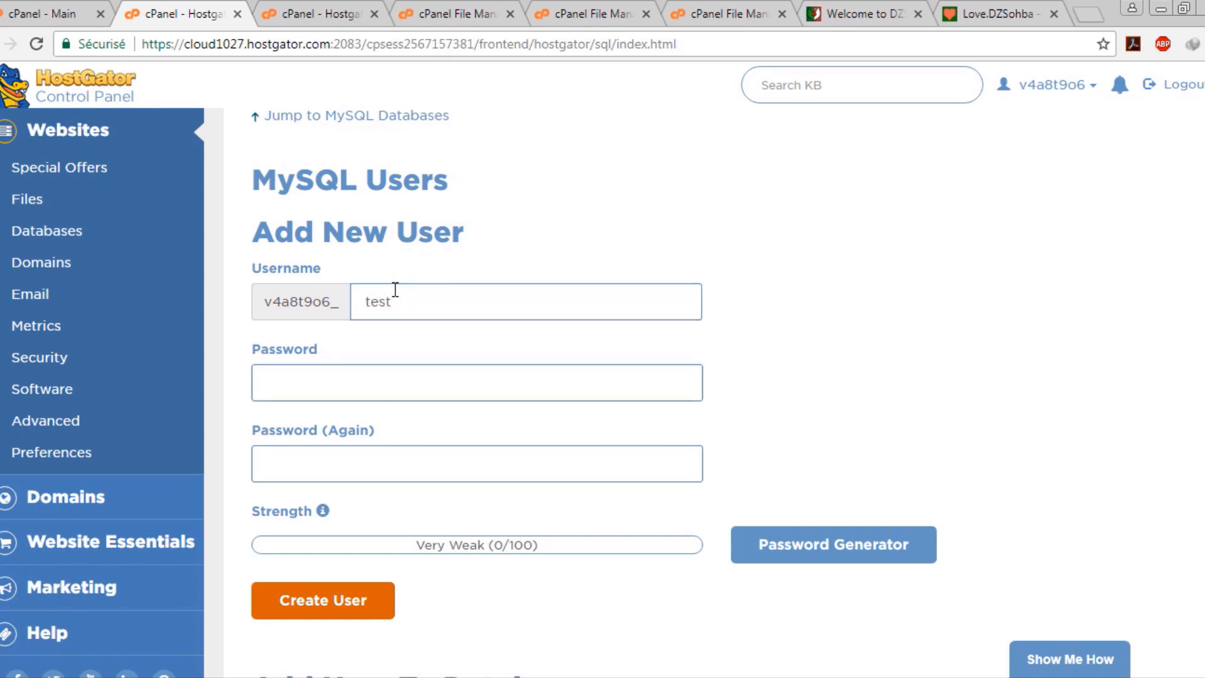
key("Tab")
type("t")
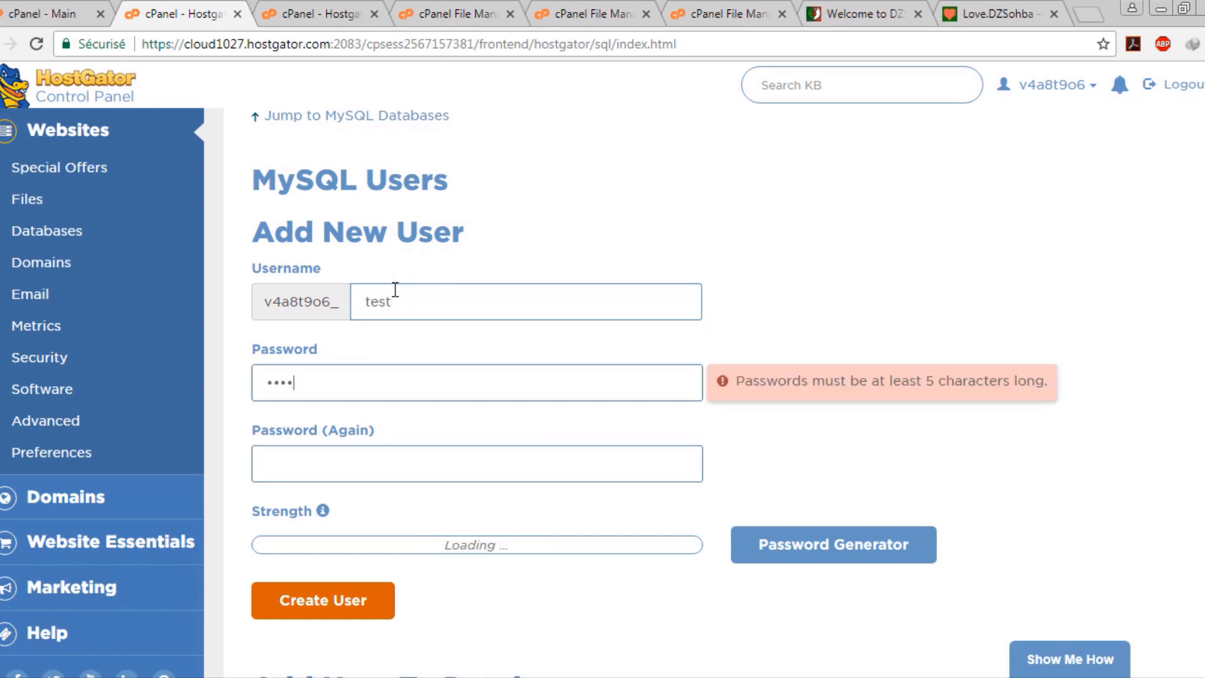
type("1")
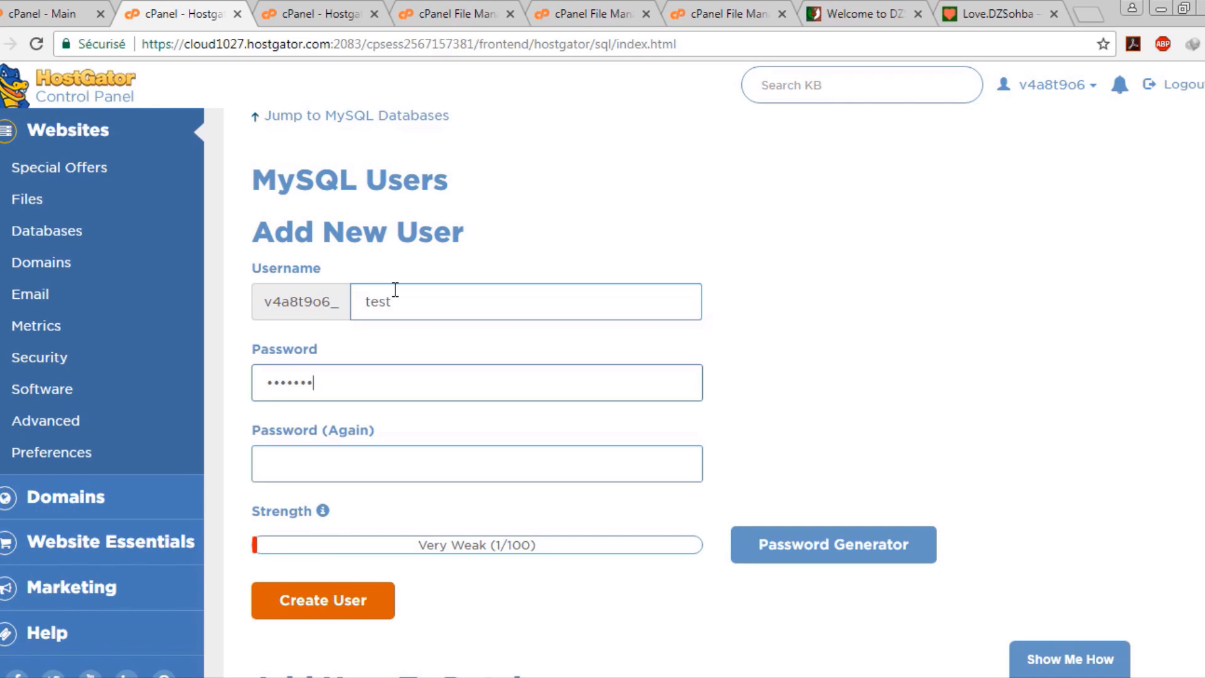
key("Tab")
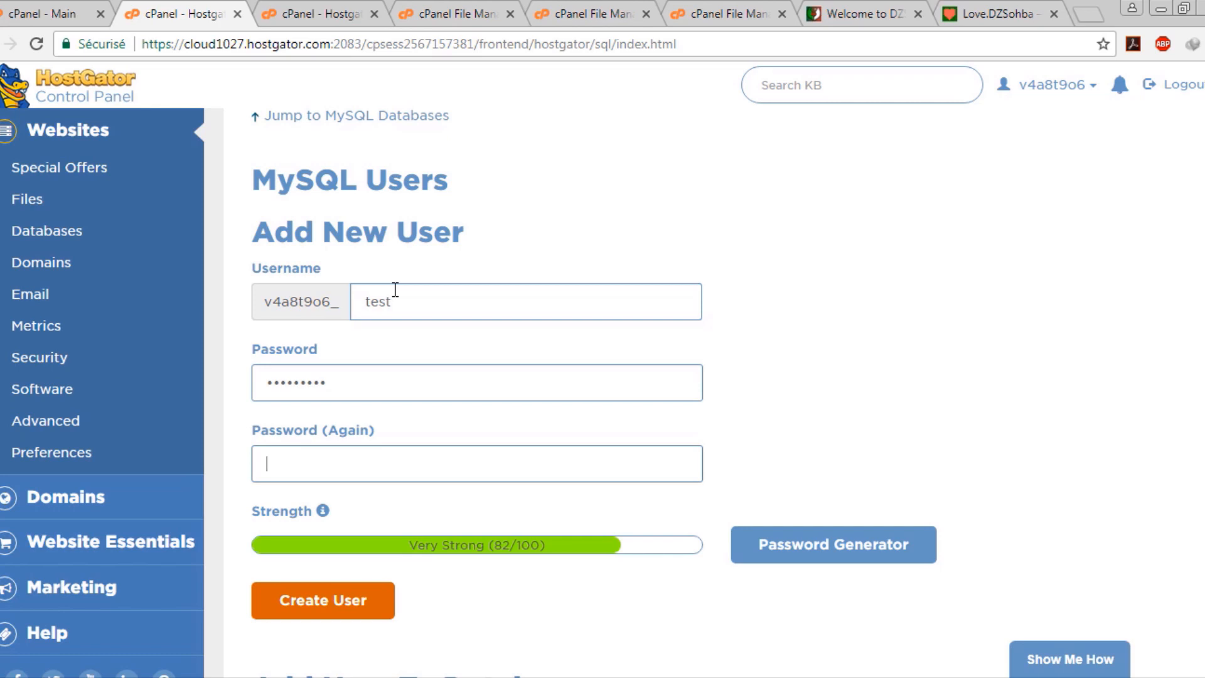
type("••")
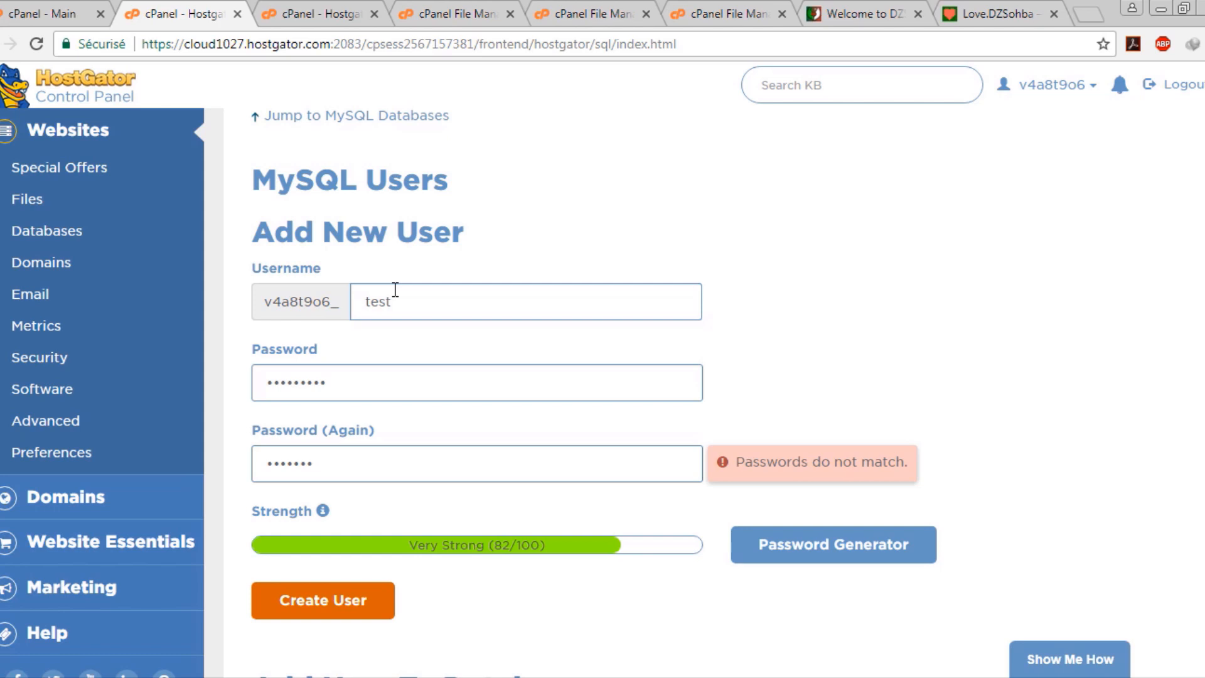
type("•••••••")
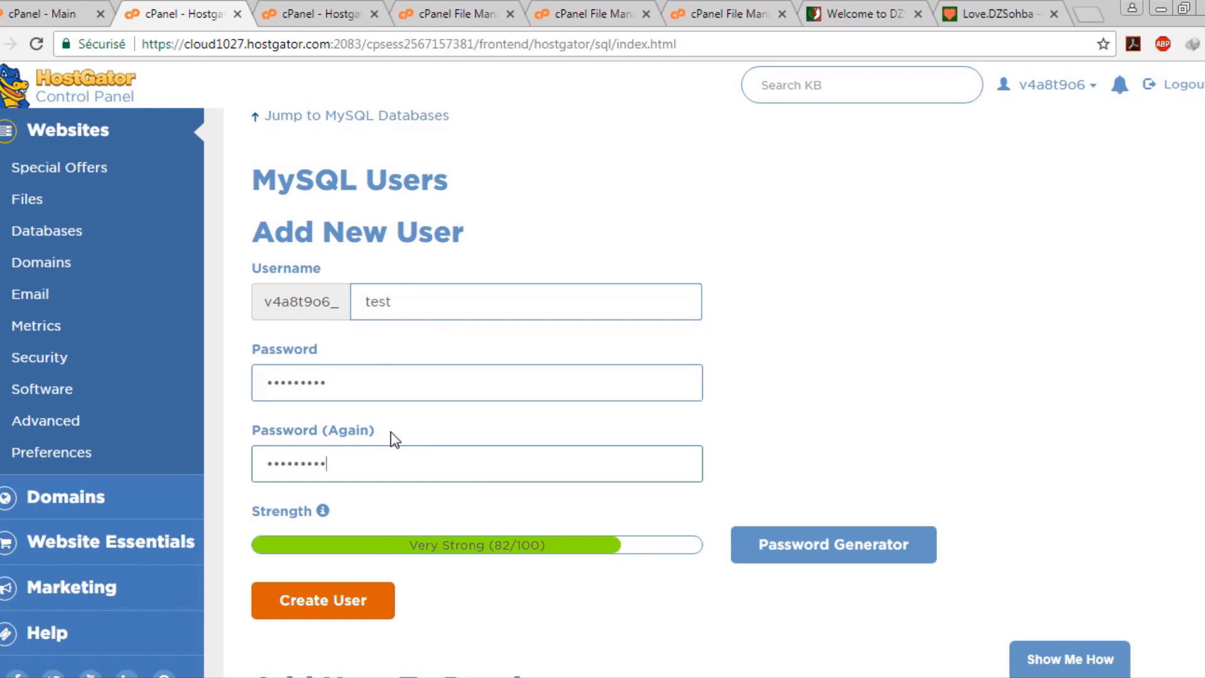
left_click(439, 309)
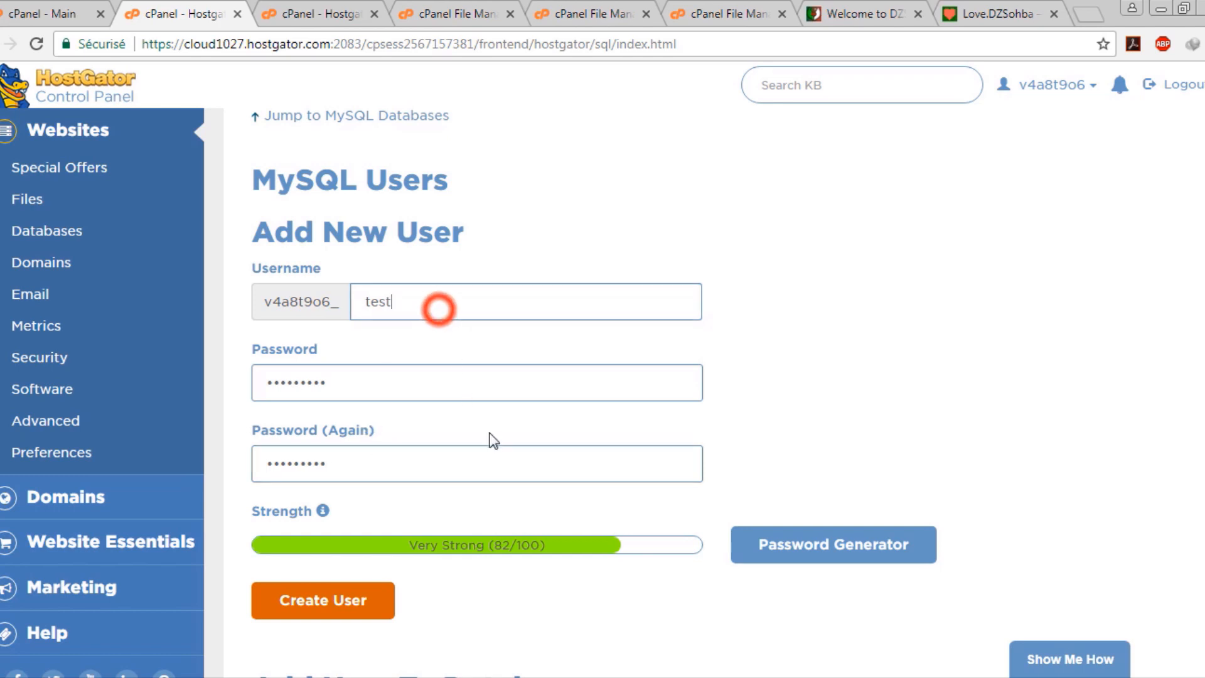
scroll(439, 310, "down", 1)
left_click(354, 509)
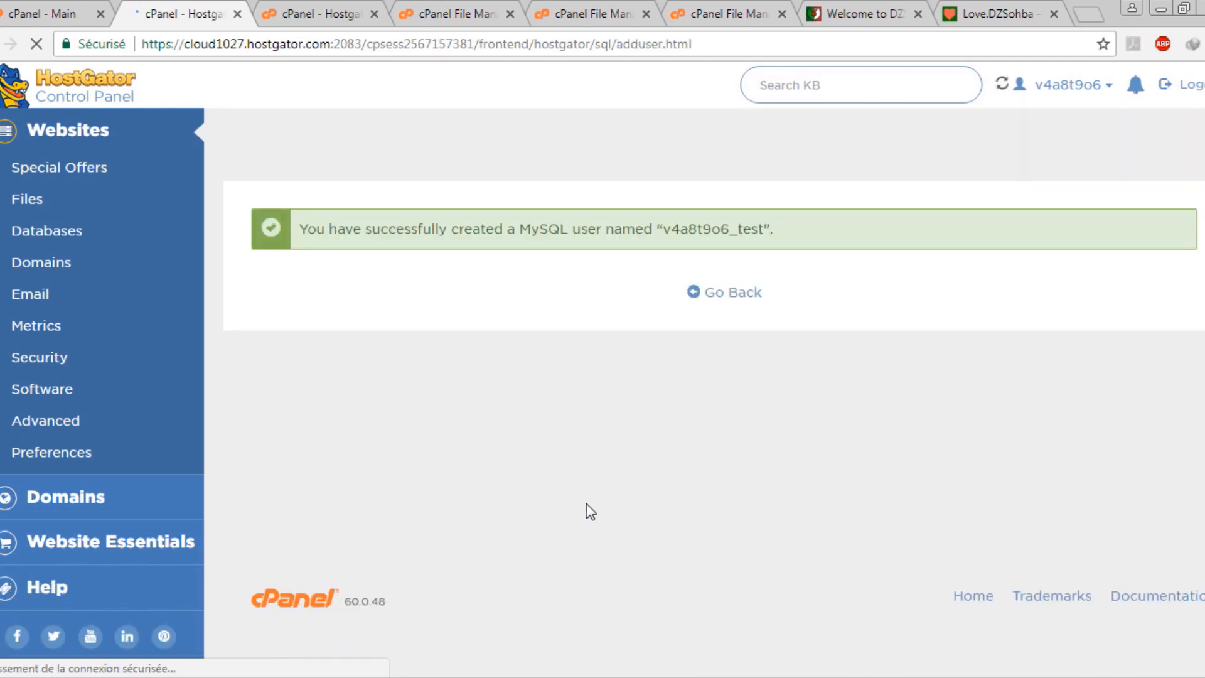
left_click(756, 315)
left_click(729, 292)
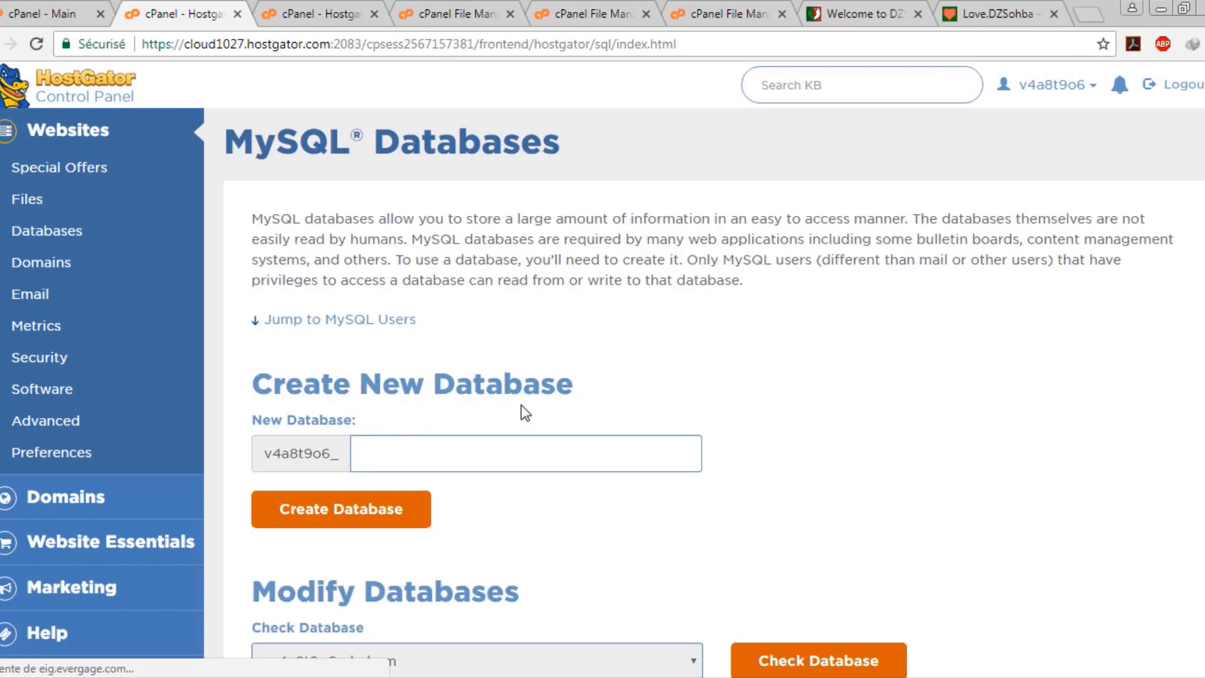
scroll(521, 405, "down", 10)
Add the test user to the joomla database
scroll(521, 419, "down", 13)
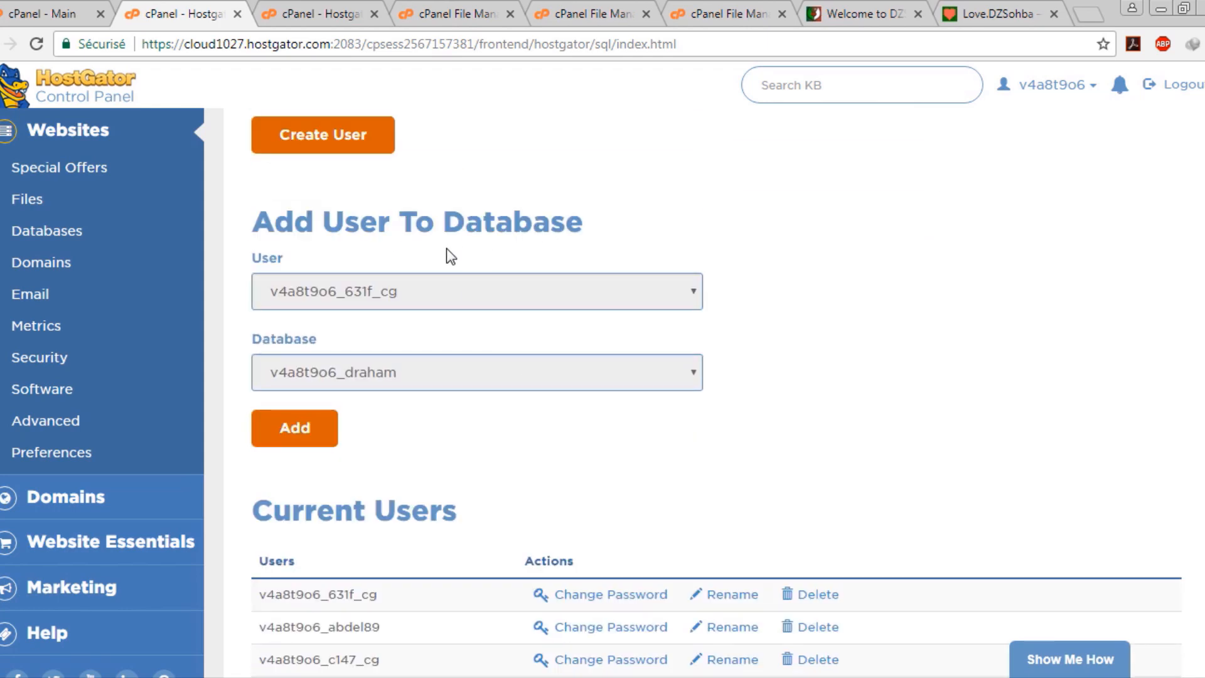
left_click(526, 297)
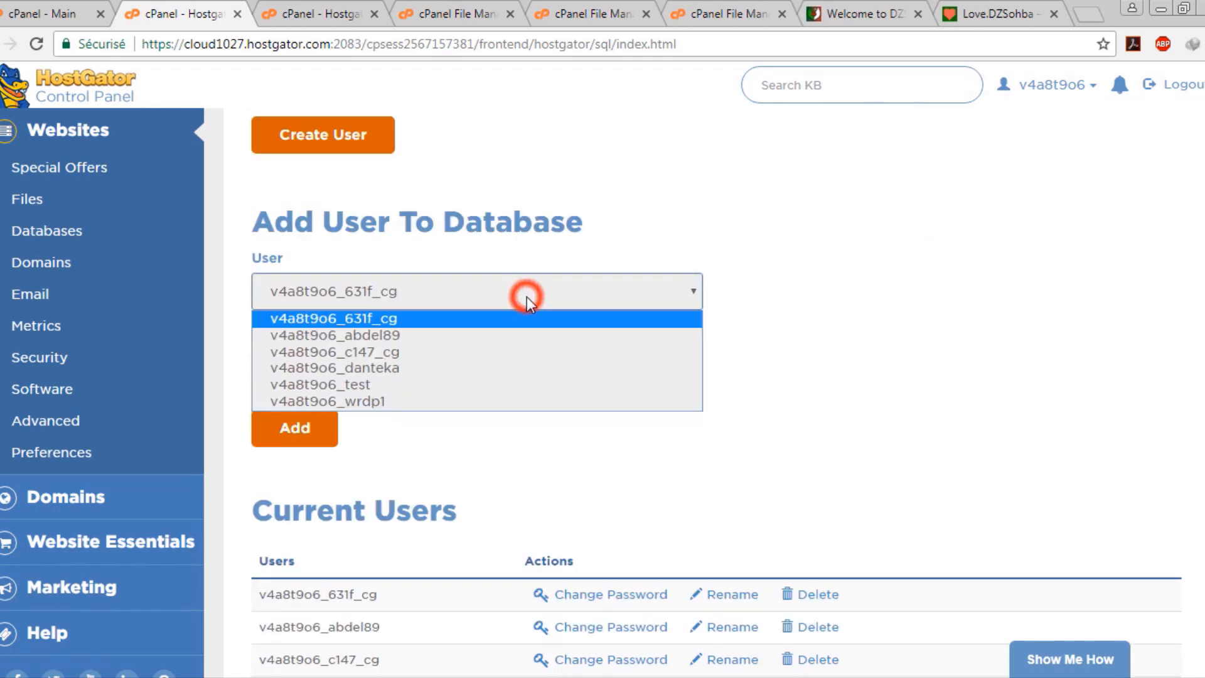
left_click(416, 386)
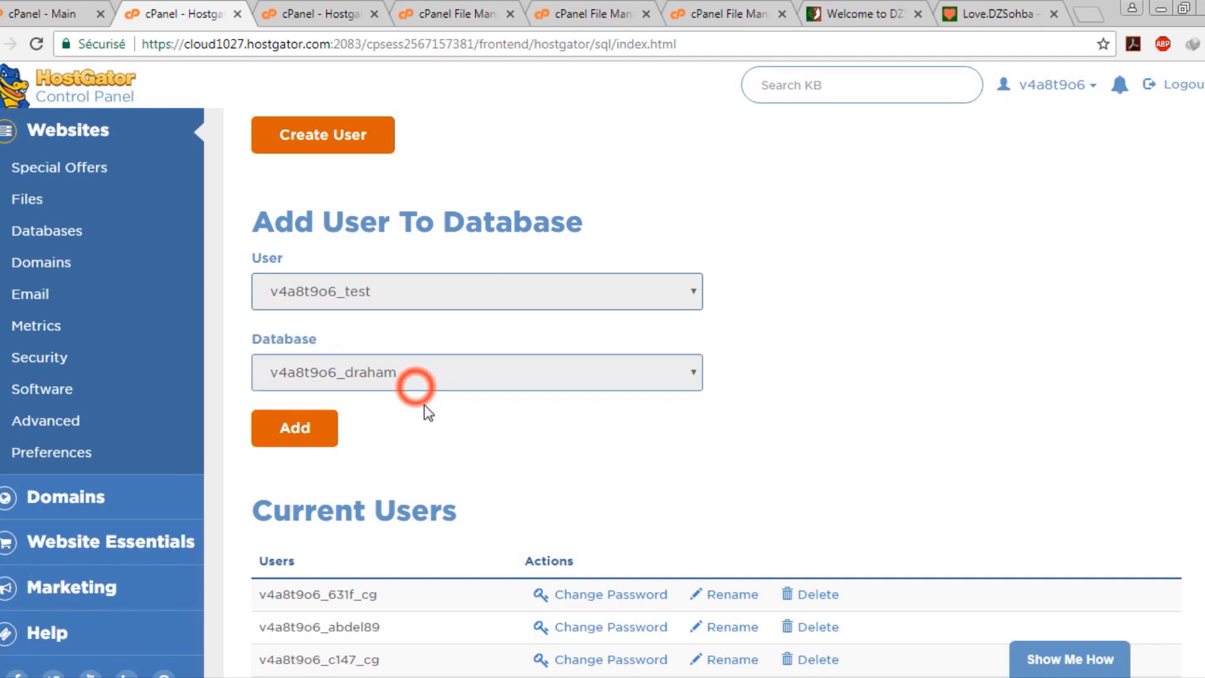
left_click(494, 377)
left_click(497, 416)
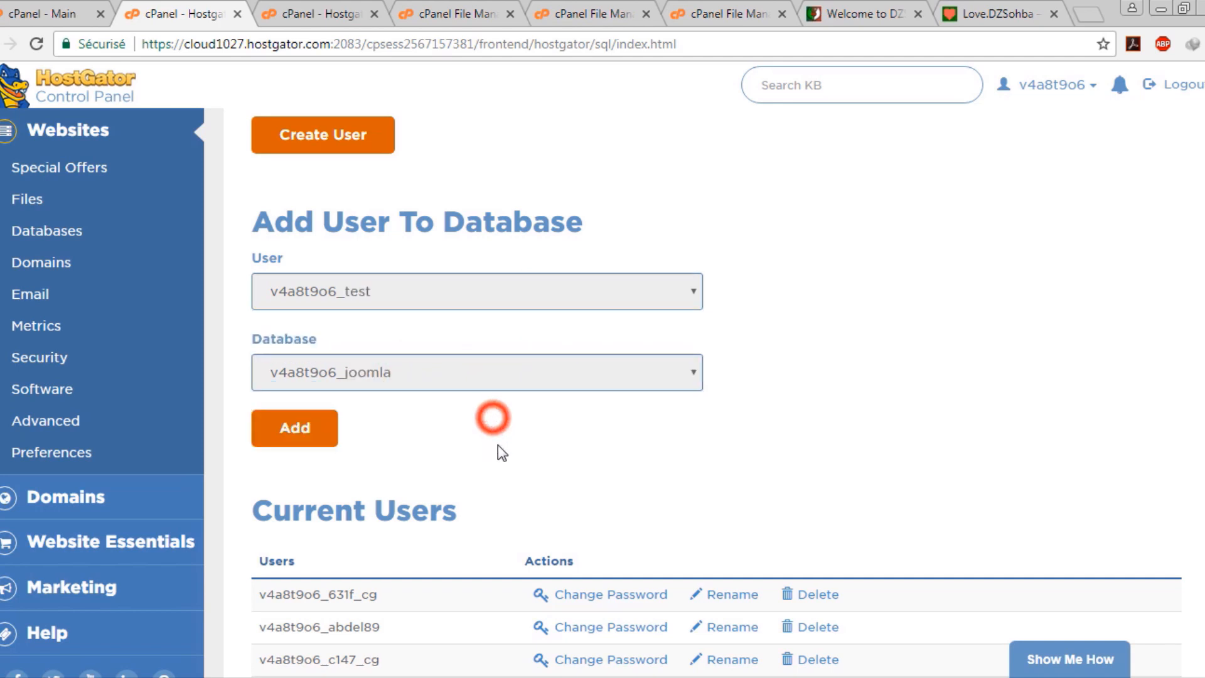
left_click(310, 432)
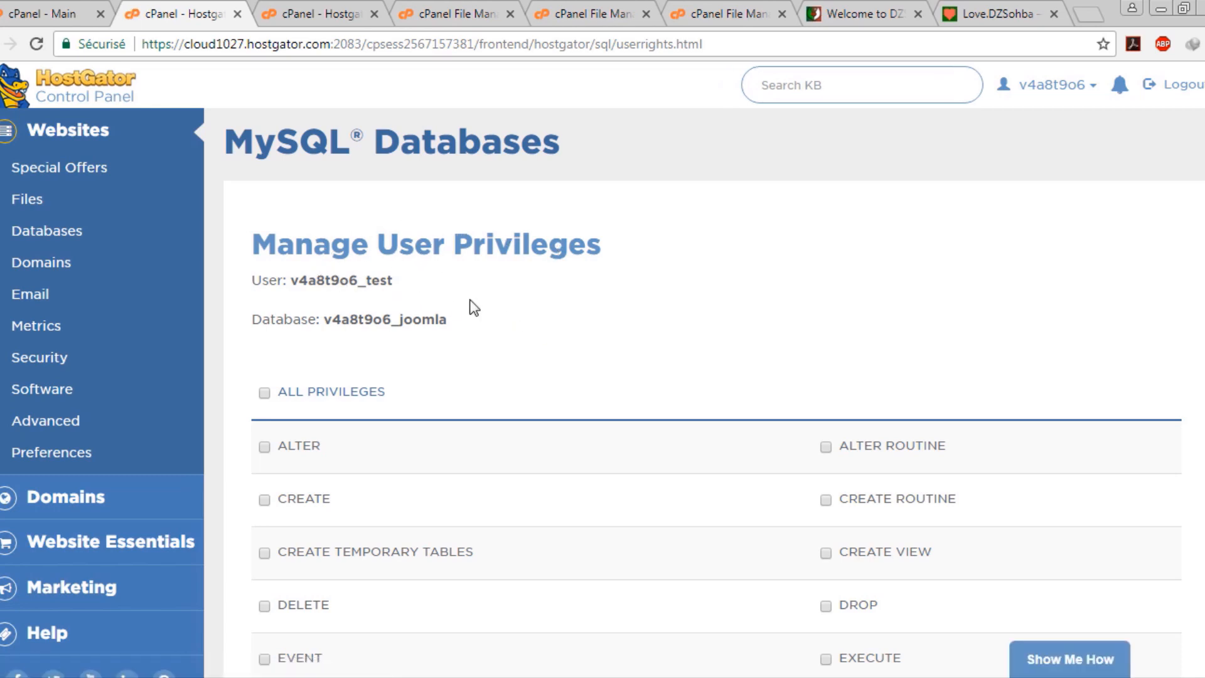
Grant test ALL PRIVILEGES on joomla, save the changes, and go back
left_click(323, 280)
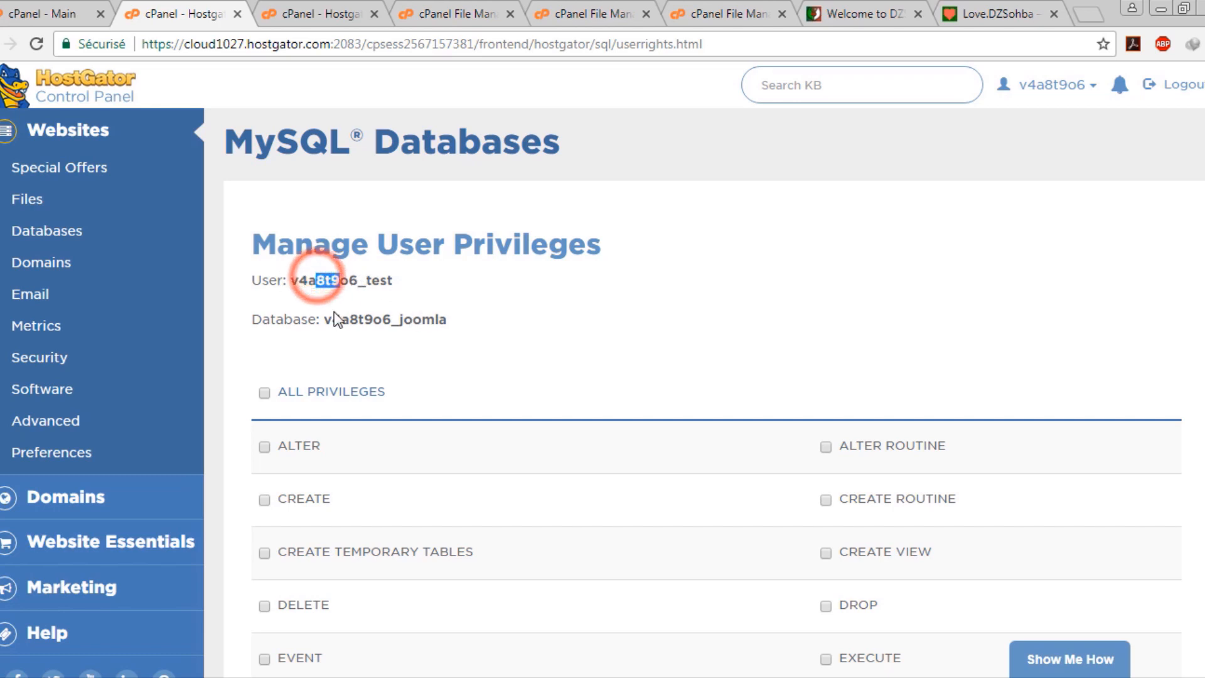
left_click_drag(333, 314, 465, 319)
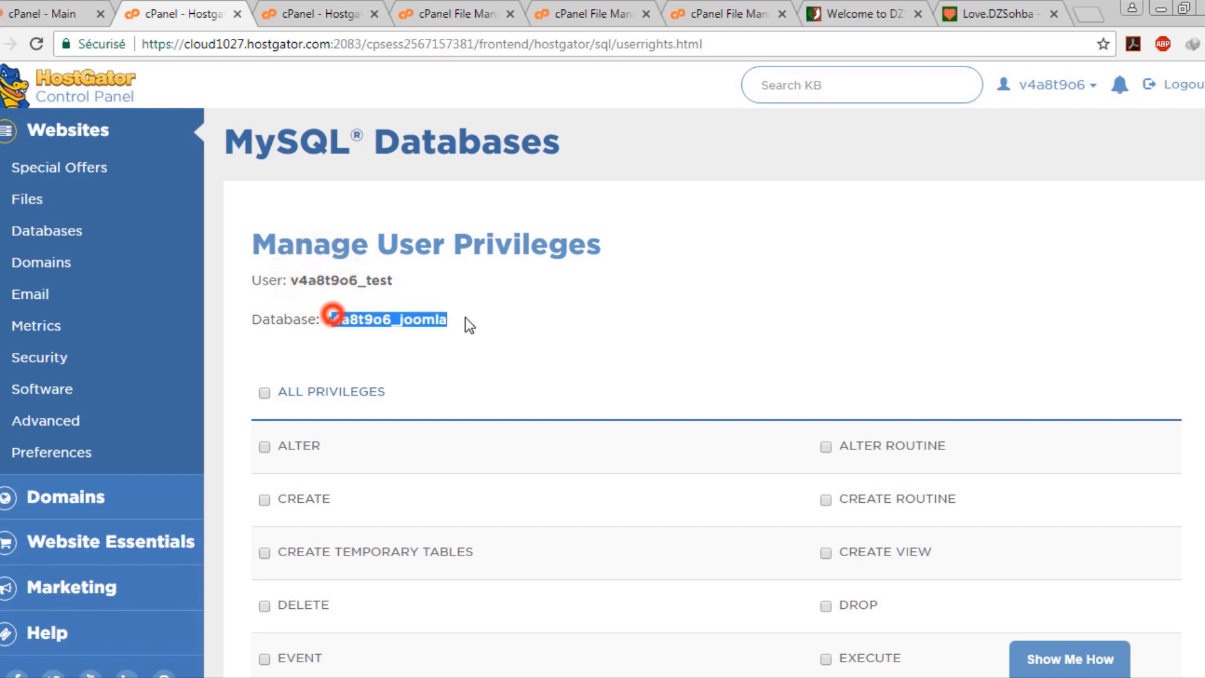
left_click(264, 394)
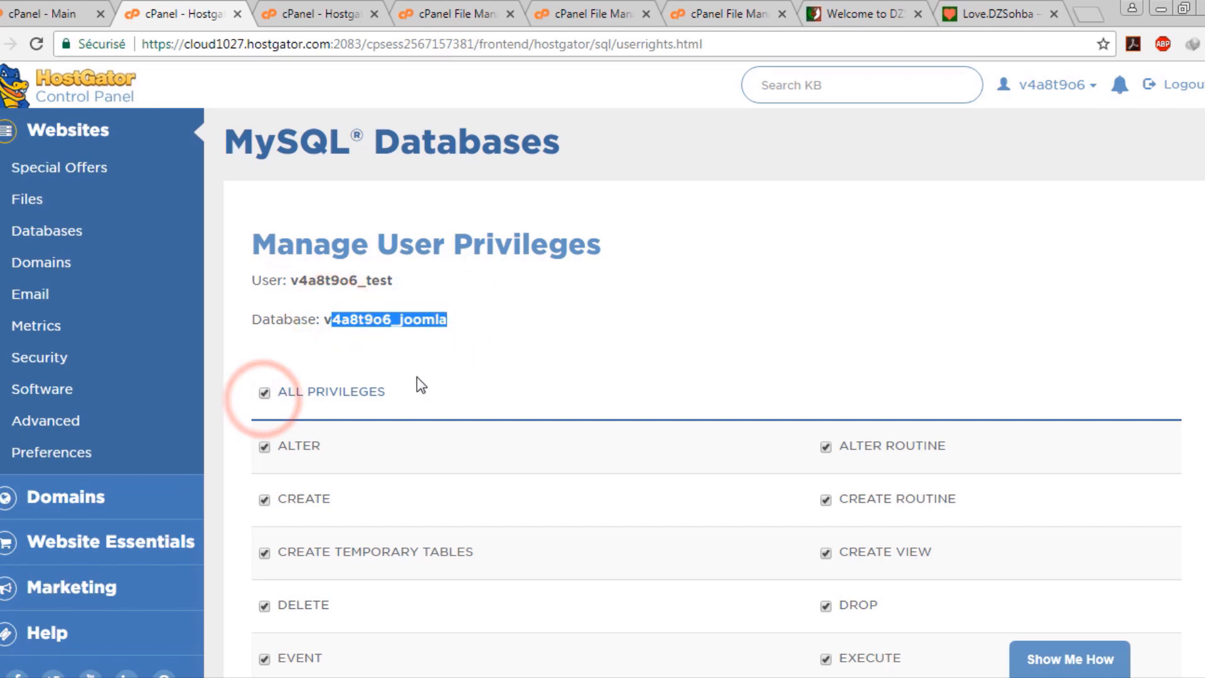
scroll(416, 380, "down", 5)
scroll(294, 409, "up", 5)
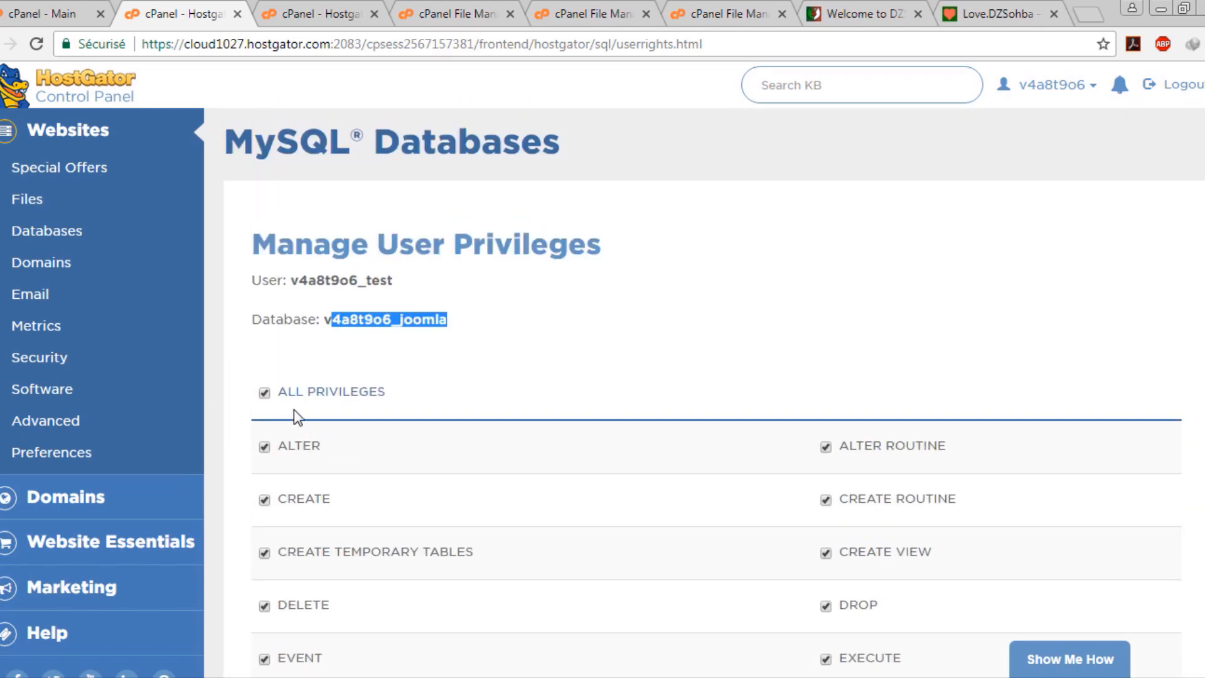
scroll(336, 404, "down", 5)
left_click(340, 472)
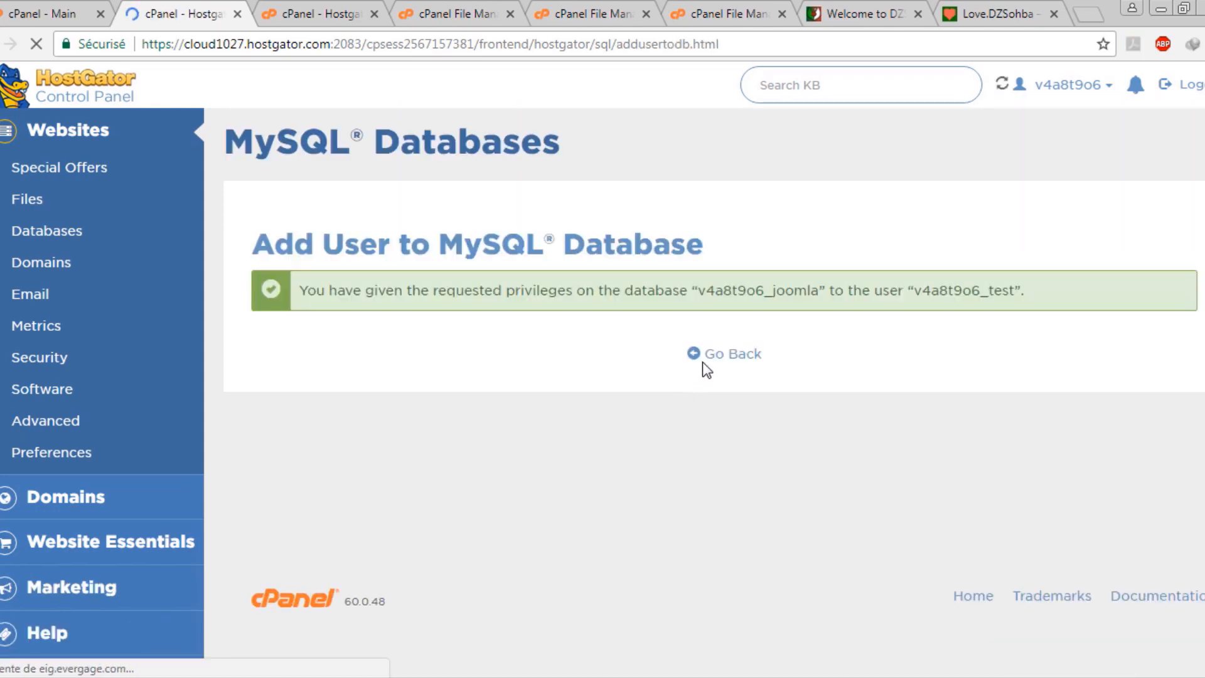
left_click(735, 353)
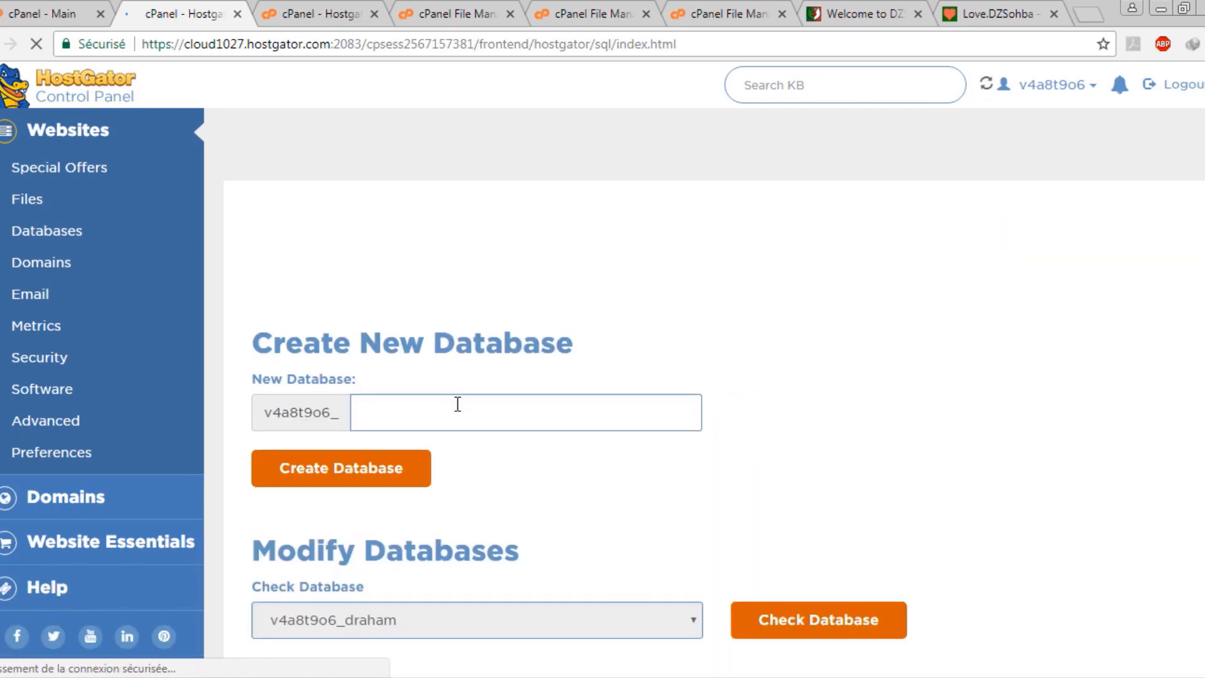
Create a MySQL database named wordpress (v4a8t9o6_wordpress) and go back
left_click(450, 418)
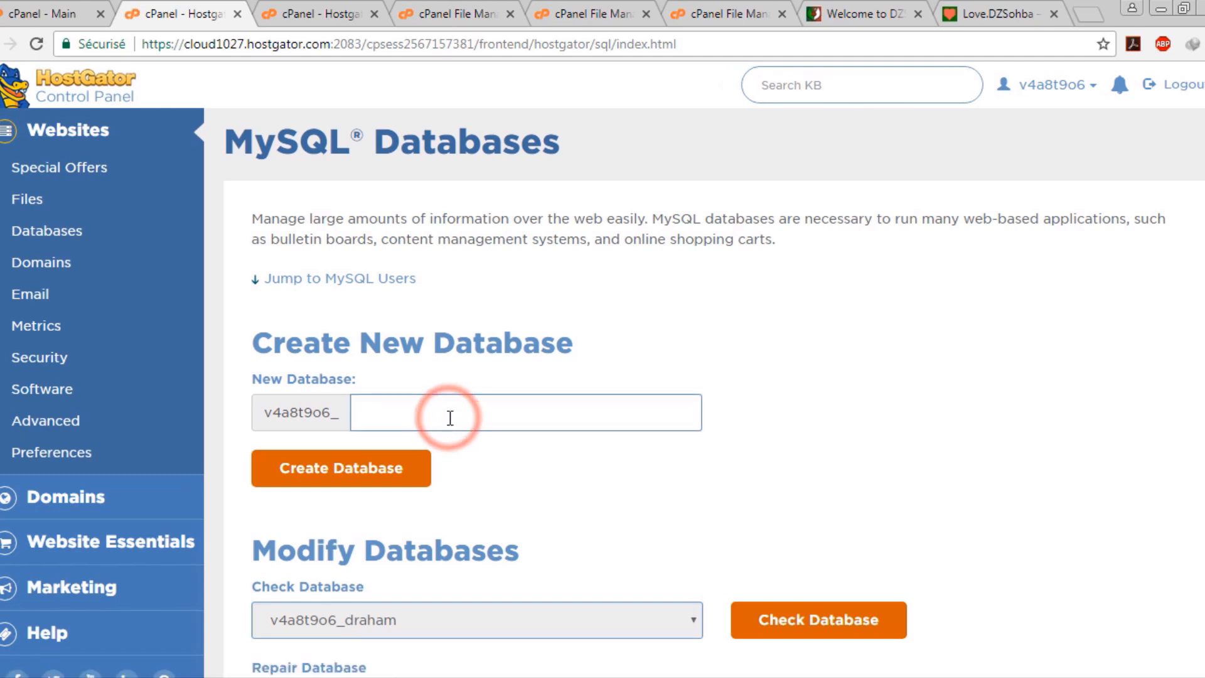
type("WORDPRESS")
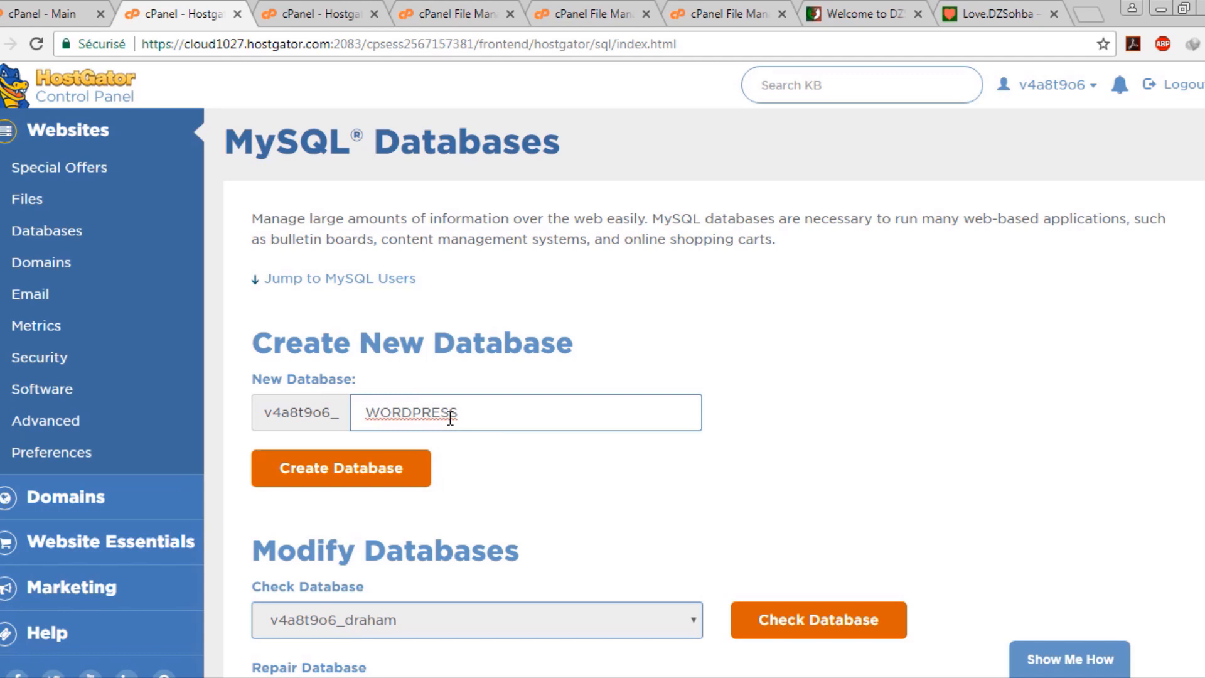
key("BackSpace")
key("BackSpace")
key("BackSpace")
key("BackSpace")
key("BackSpace")
key("BackSpace")
key("BackSpace")
key("BackSpace")
key("BackSpace")
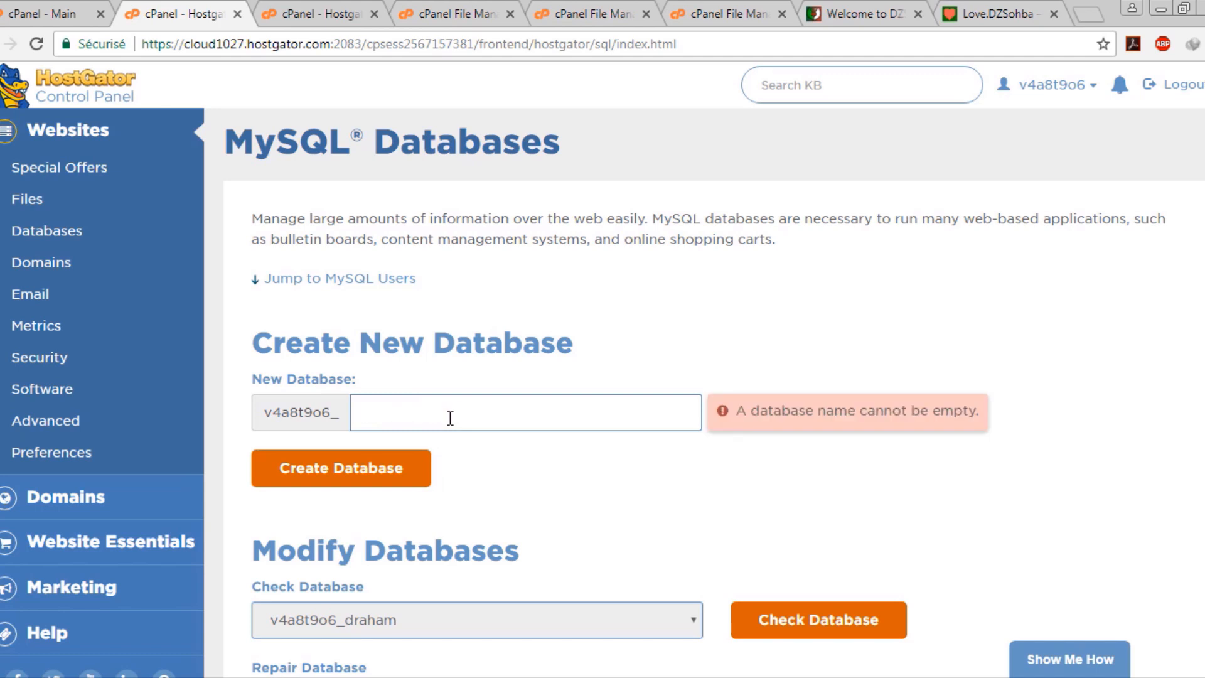
type("wordpress")
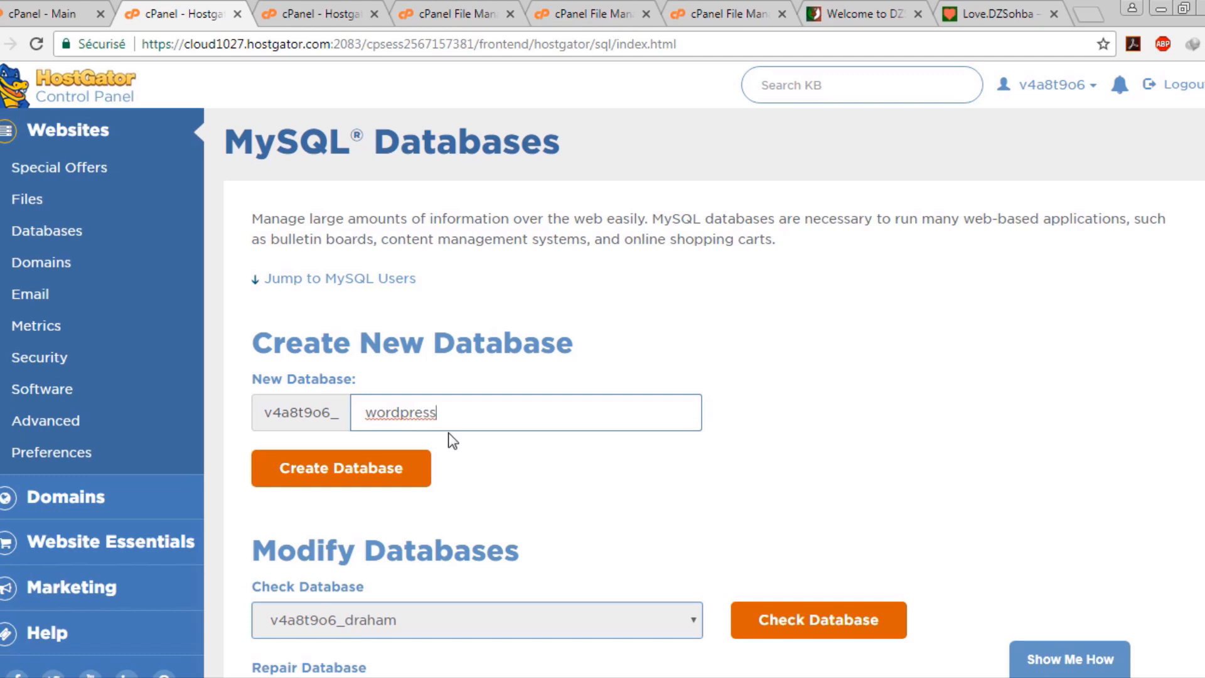
scroll(448, 433, "down", 4)
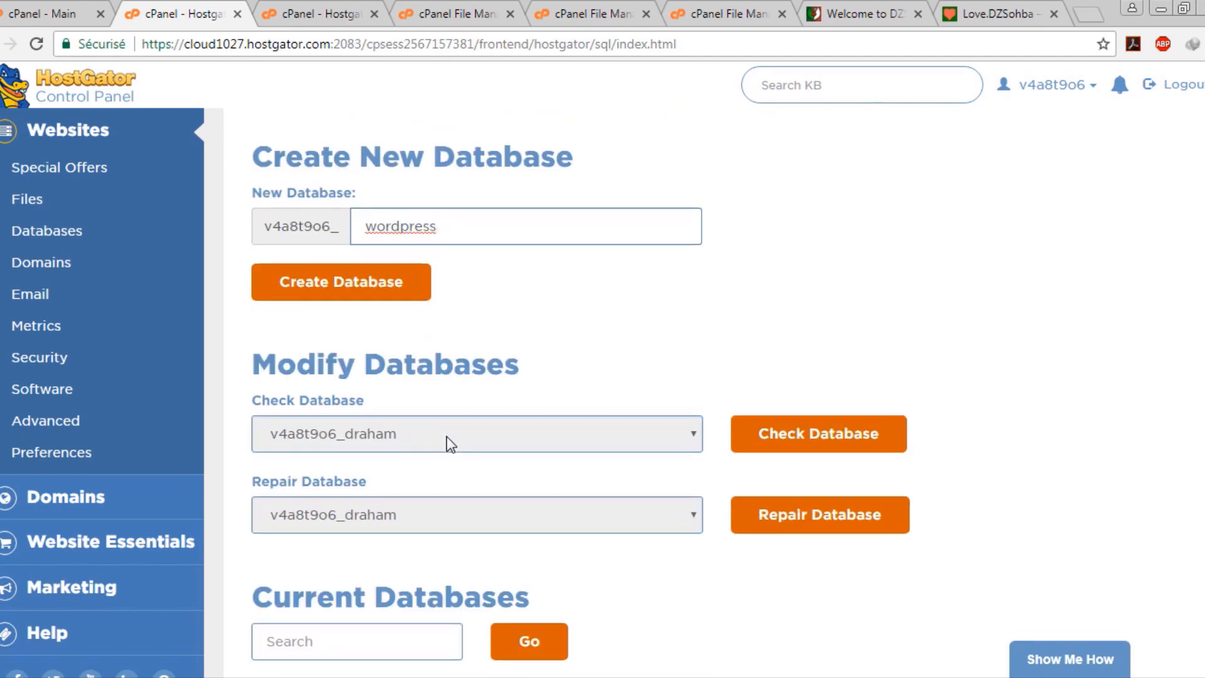
left_click(385, 192)
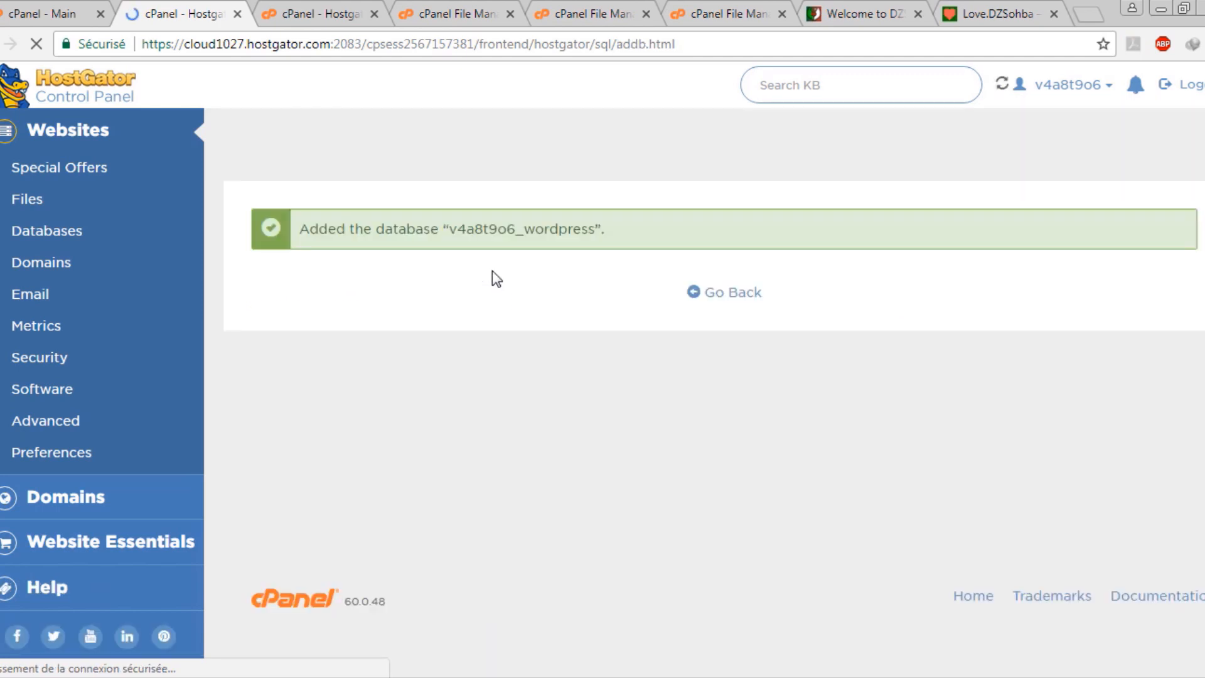
left_click(711, 293)
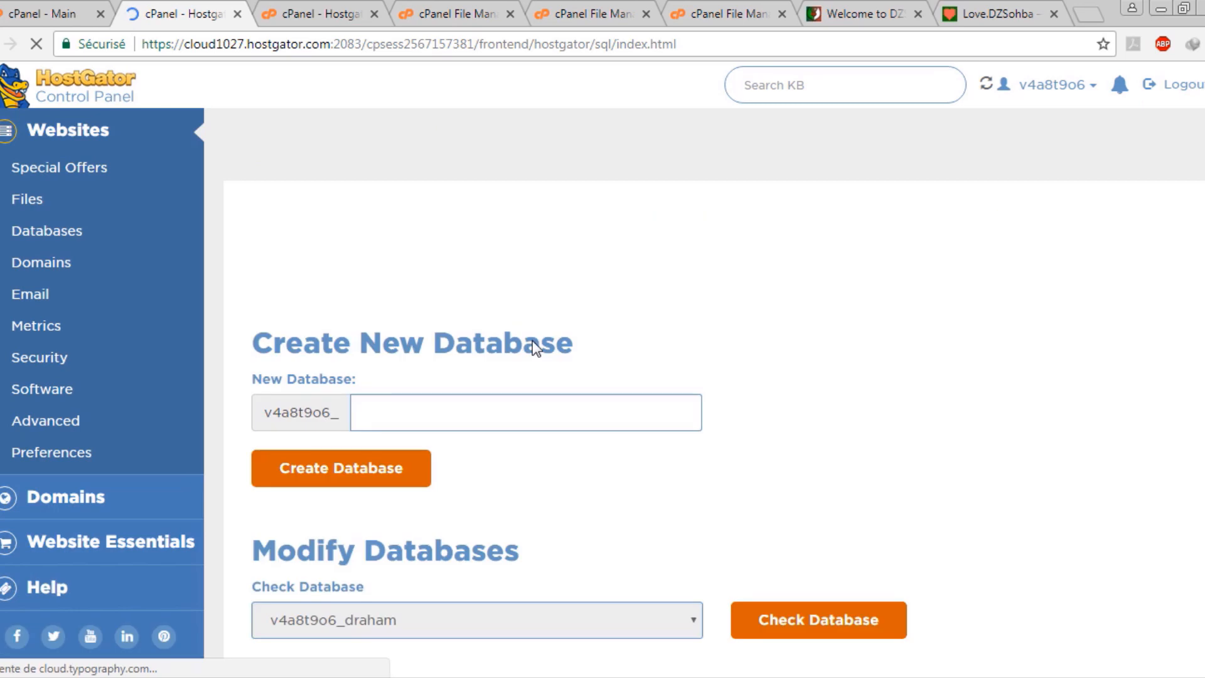
Add the test user to the wordpress database
scroll(532, 341, "down", 20)
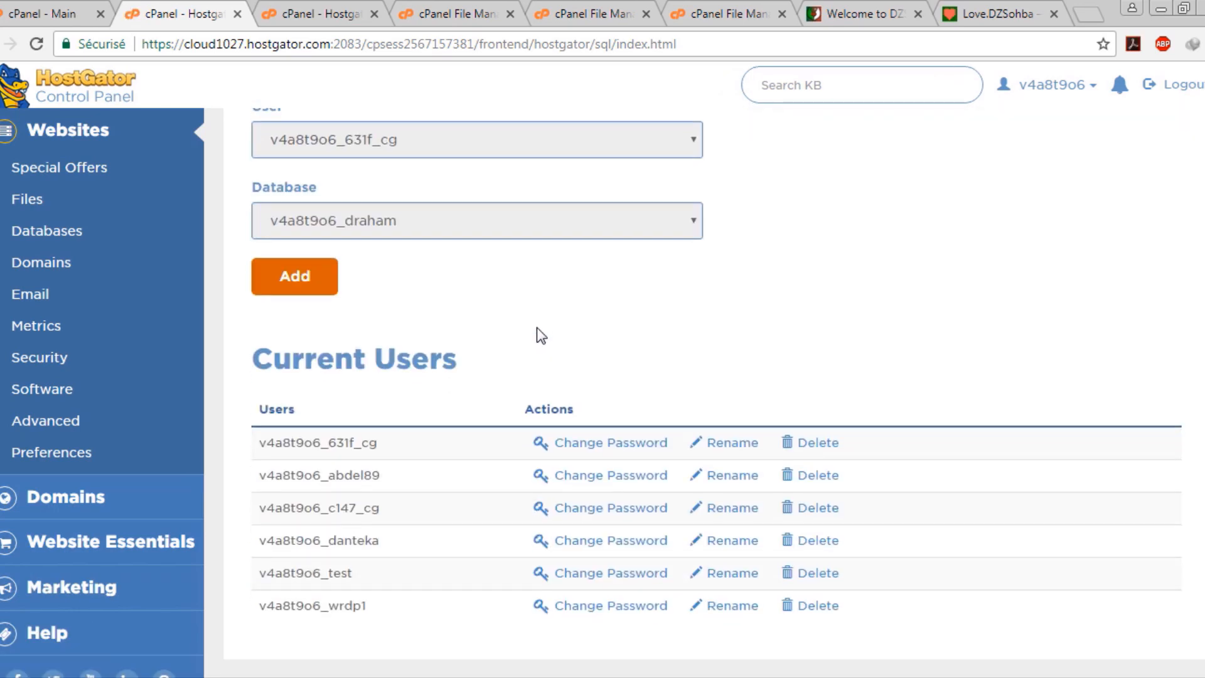
scroll(543, 318, "up", 10)
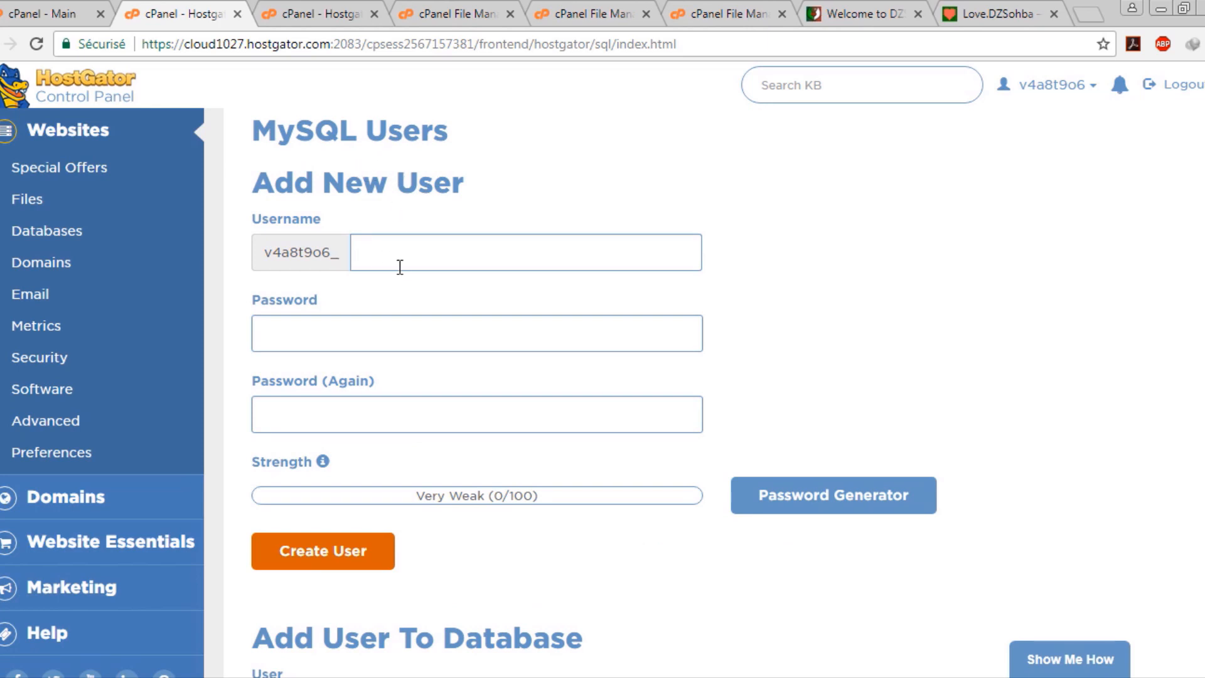
scroll(383, 361, "down", 6)
left_click(475, 330)
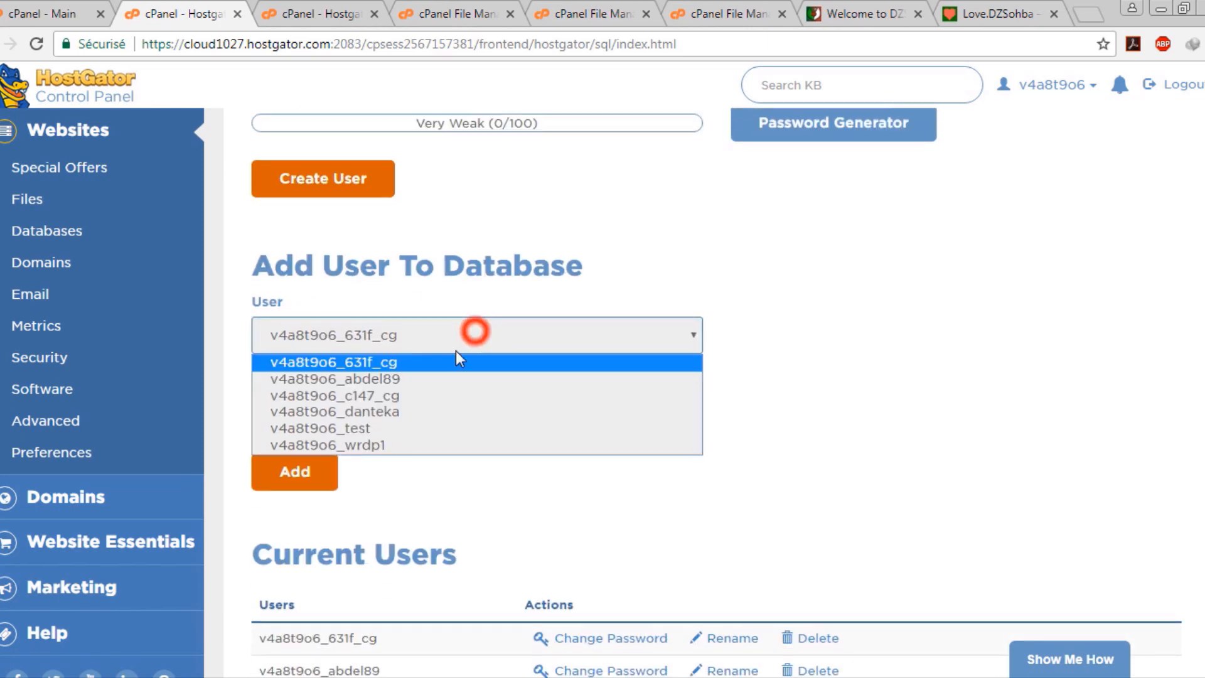
left_click(420, 430)
left_click(605, 417)
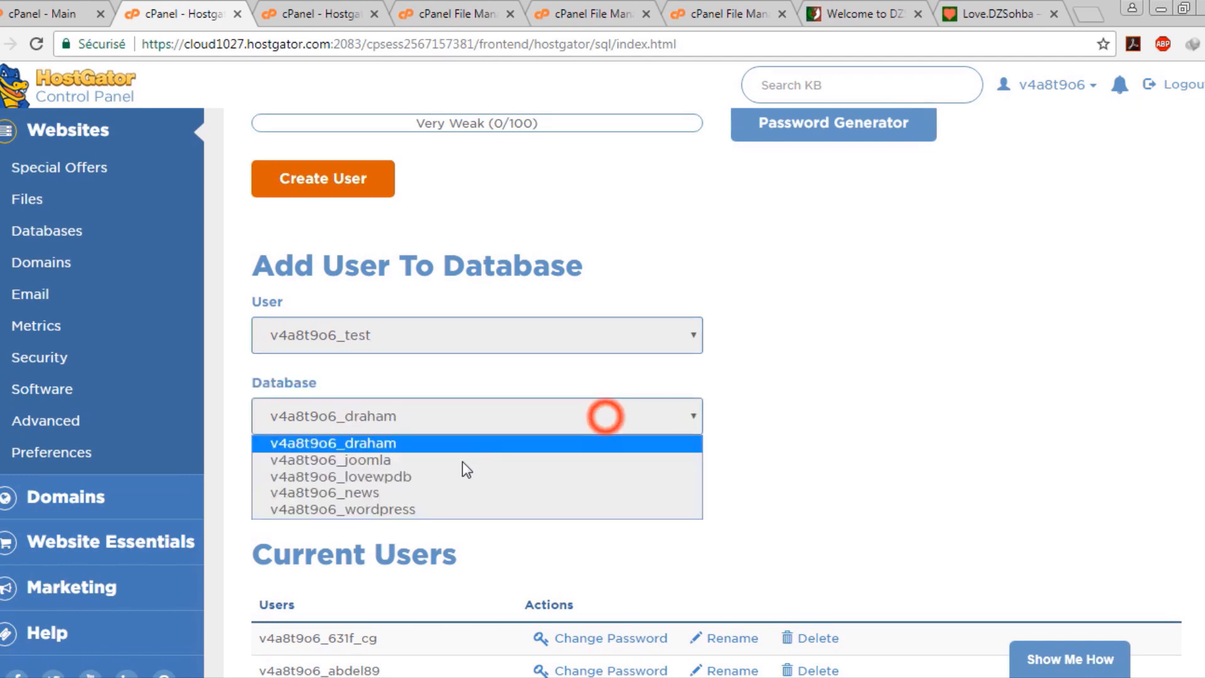
left_click(463, 510)
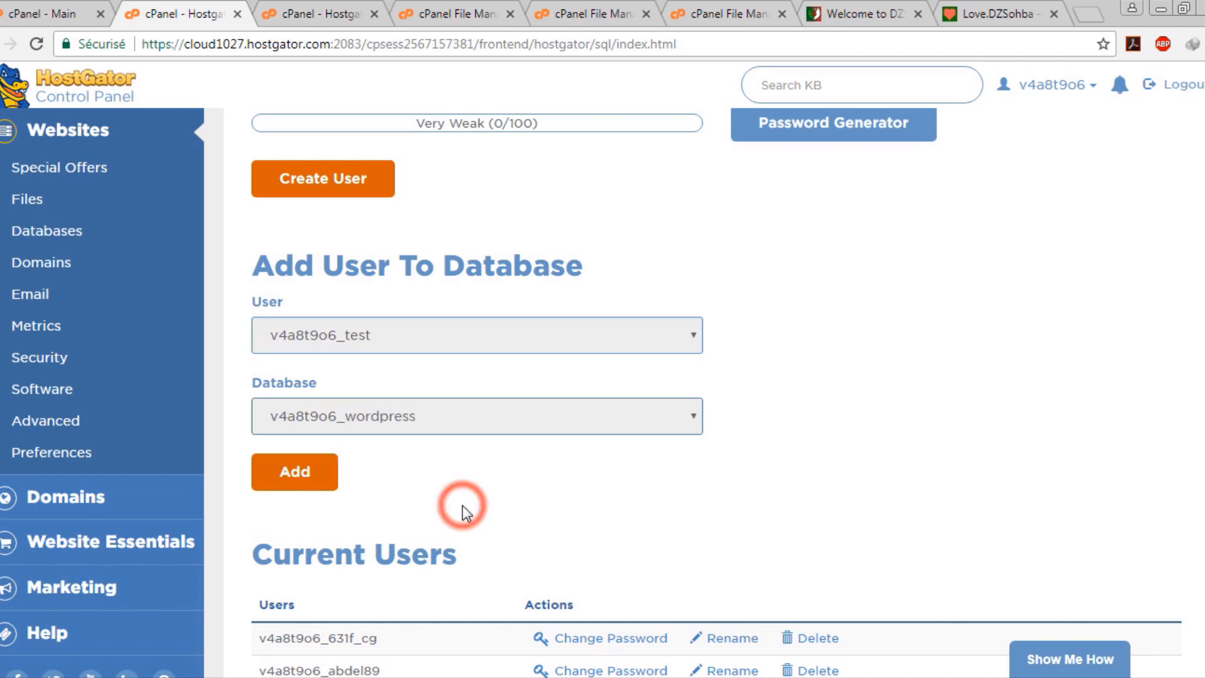
left_click(293, 490)
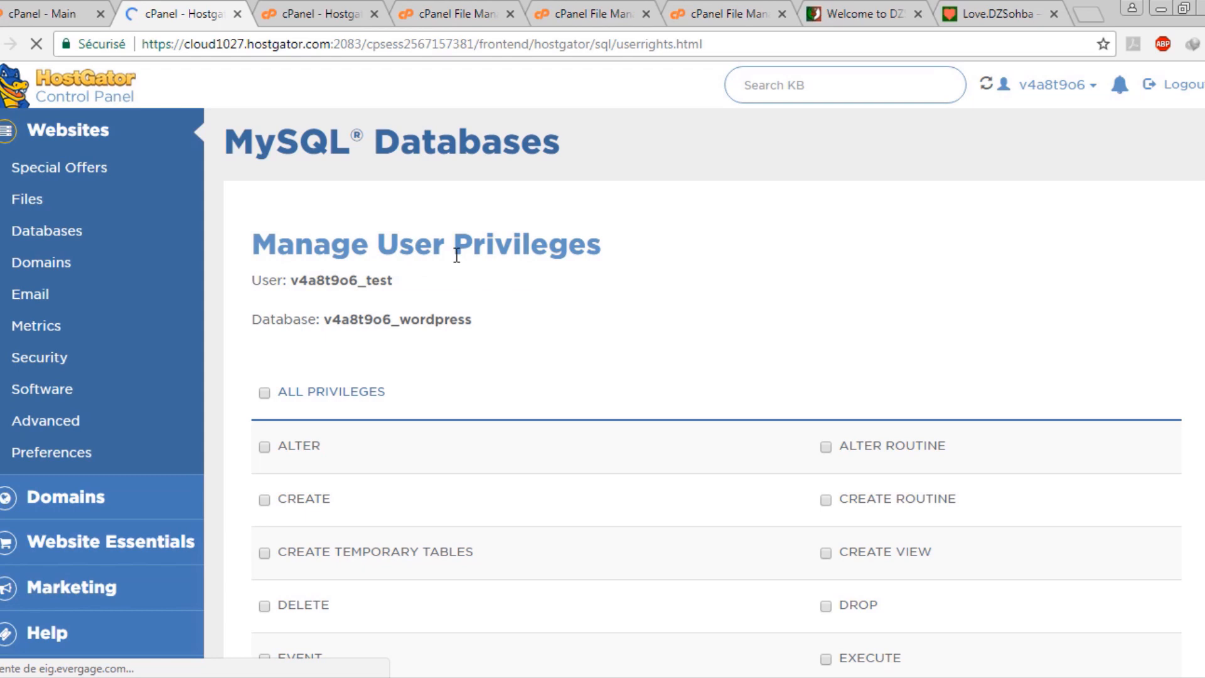
Grant the test user ALL PRIVILEGES on the wordpress database and save
left_click(261, 393)
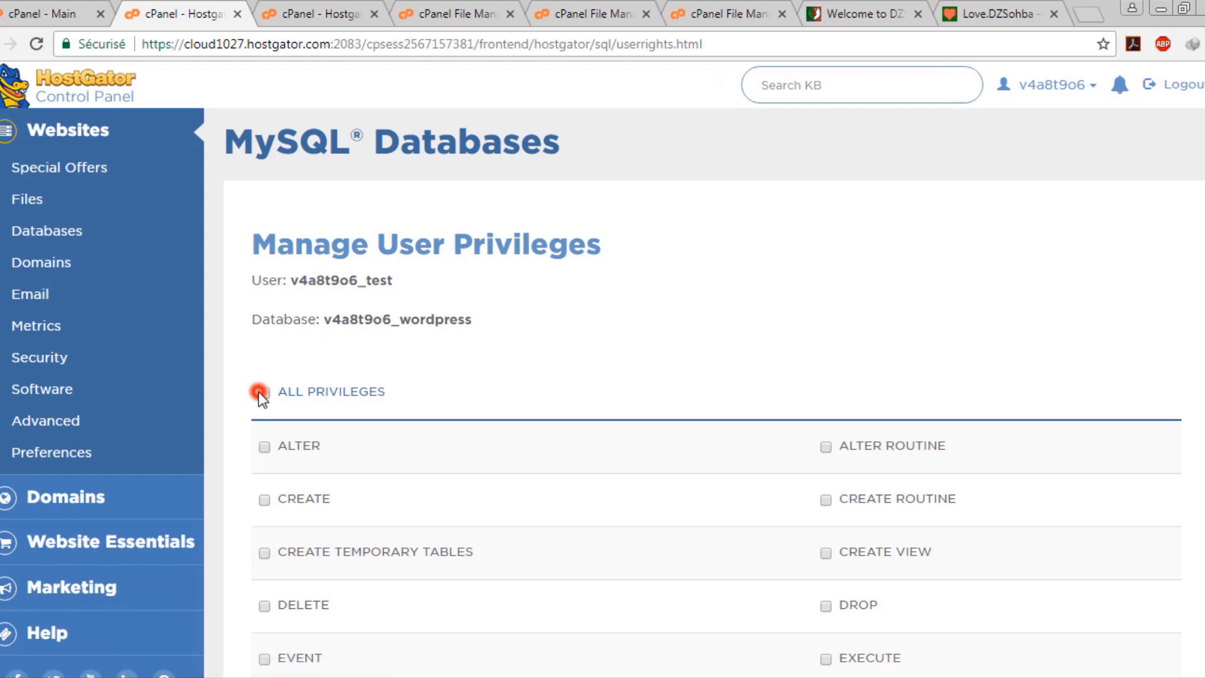
left_click(261, 393)
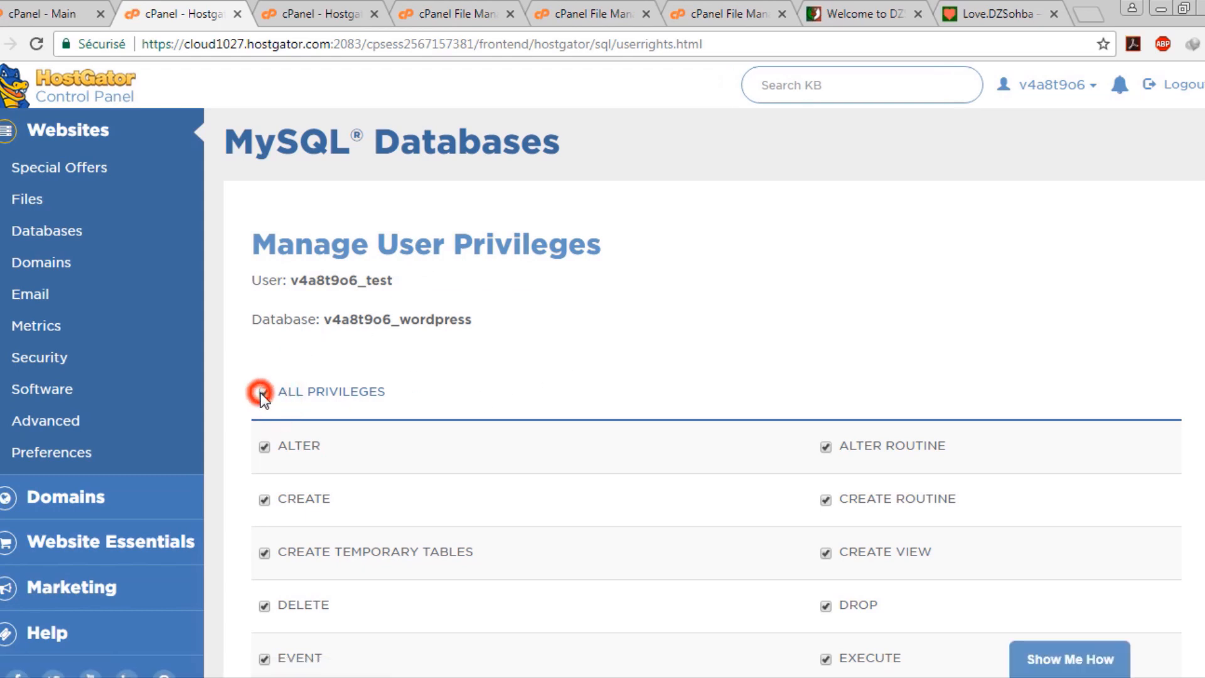
scroll(438, 401, "down", 7)
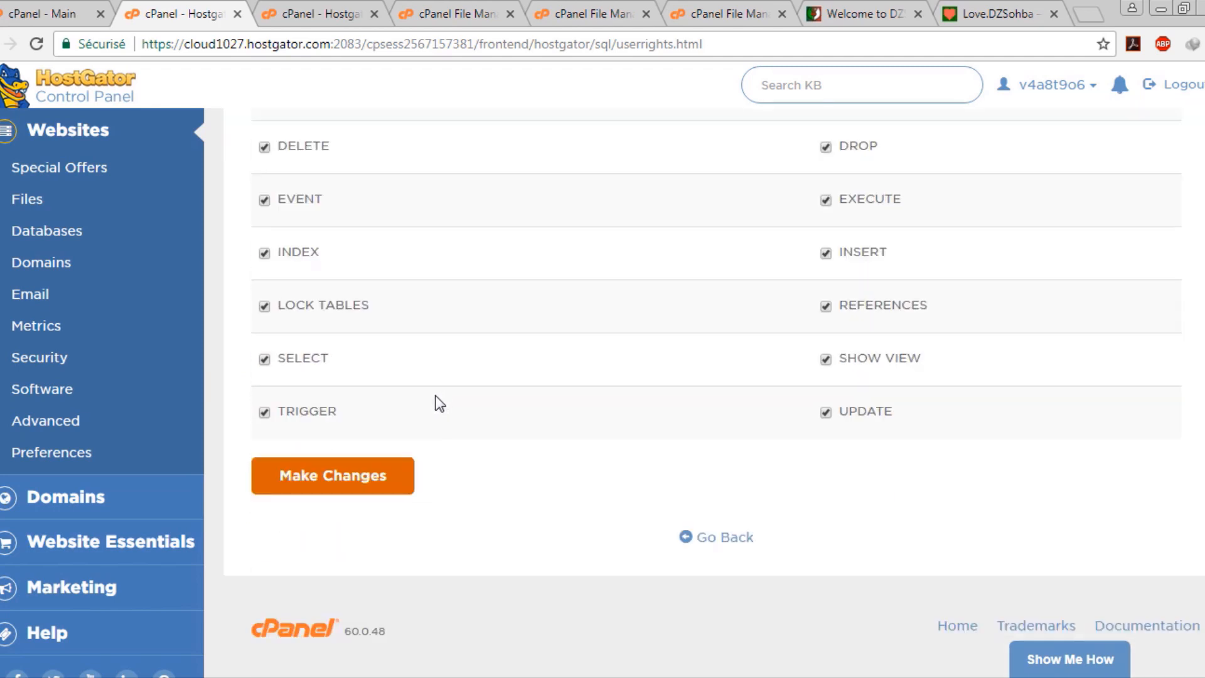
left_click(351, 486)
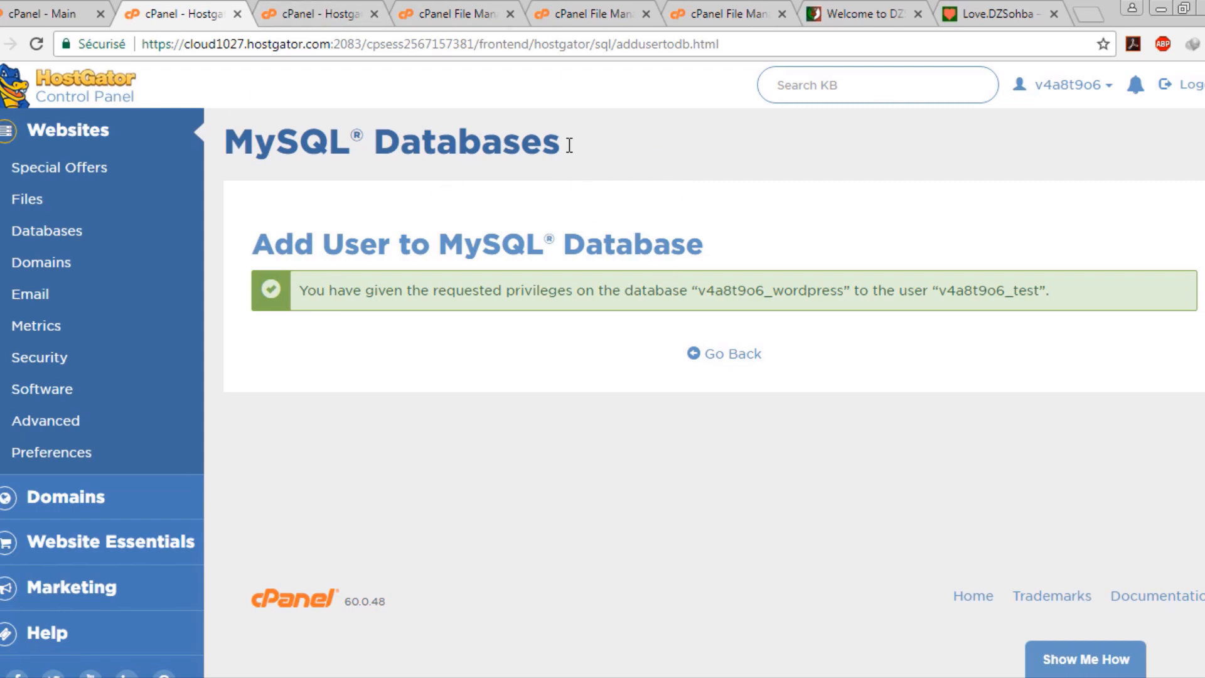
Close the leftover subdomains tab and return to the MySQL privileges page
left_click(303, 7)
left_click(456, 13)
left_click(335, 8)
middle_click(333, 5)
left_click(187, 6)
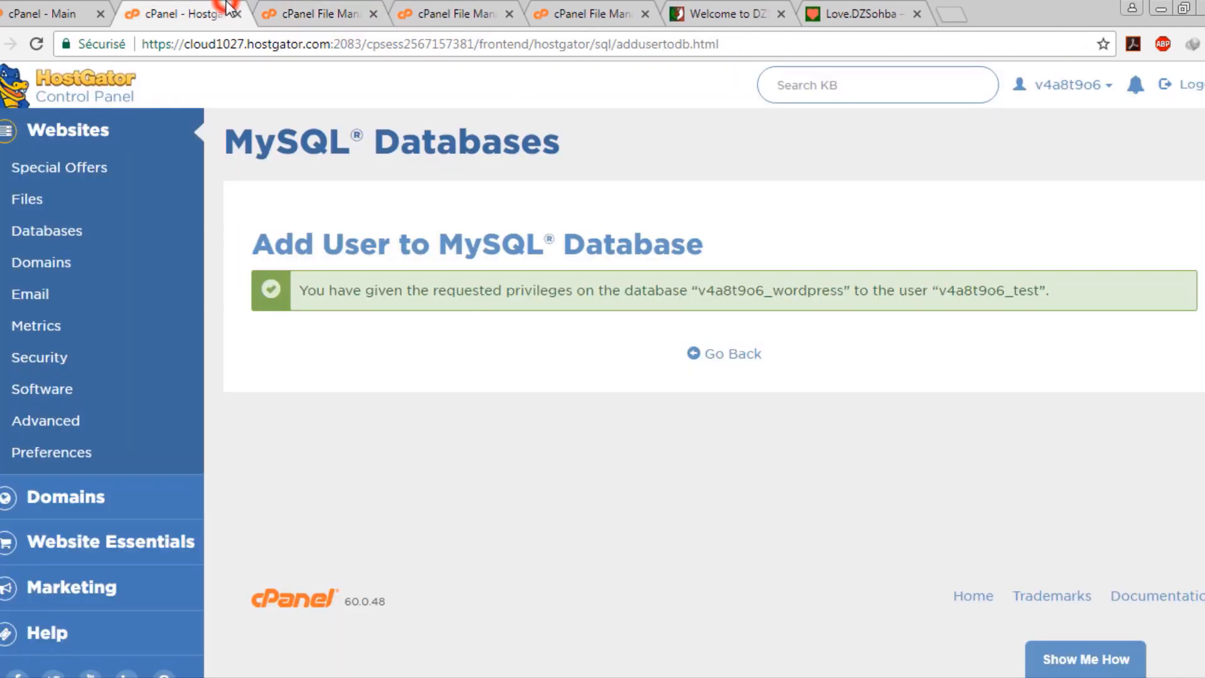
Close the MySQL Databases tab and load dzsohba.com/joomla in a new tab
middle_click(187, 7)
middle_click(186, 6)
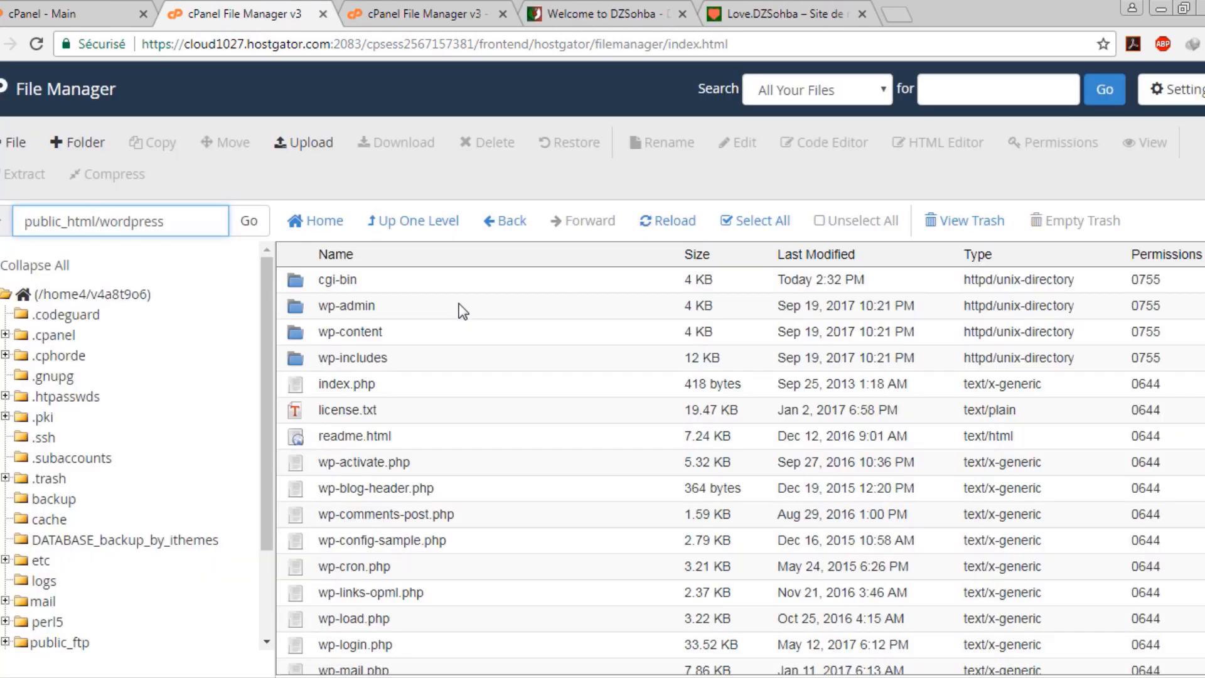
left_click(333, 53)
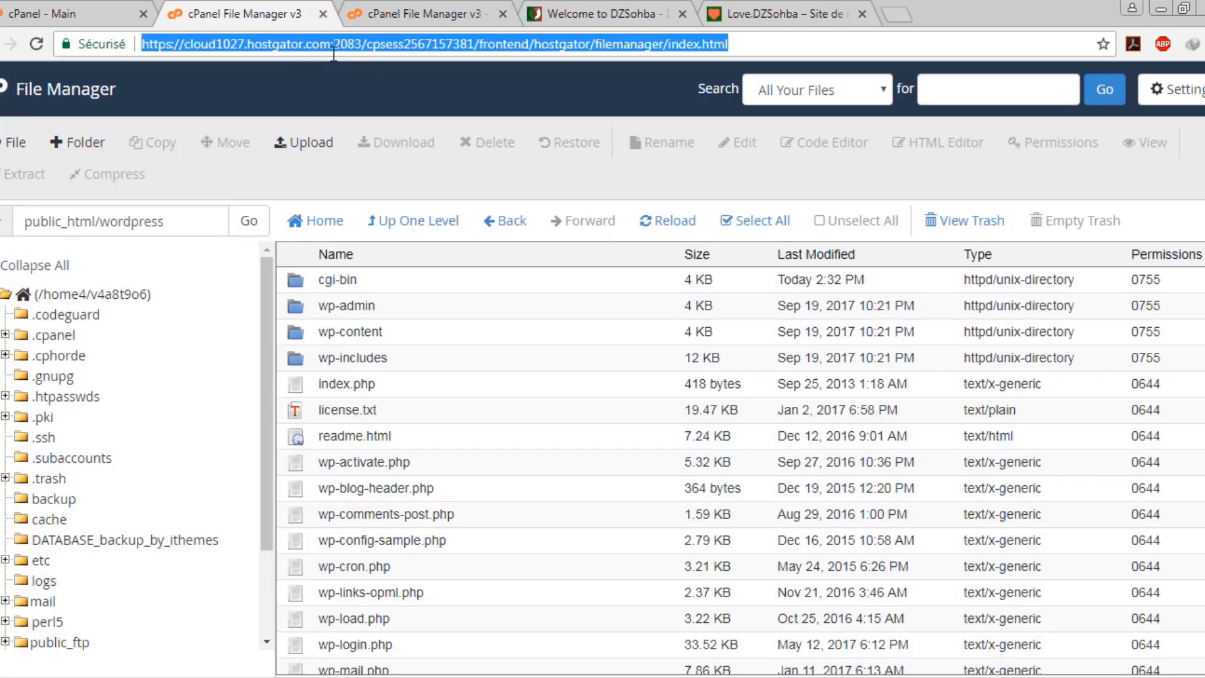
type("dzso")
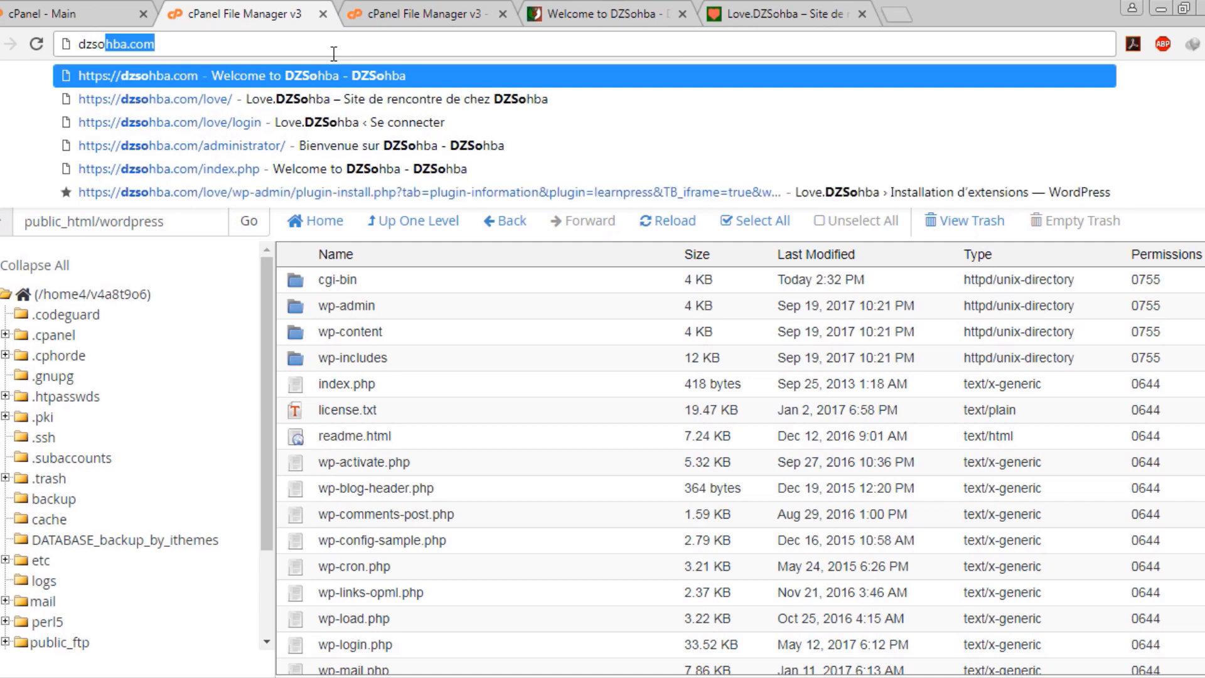
type("hba.com/")
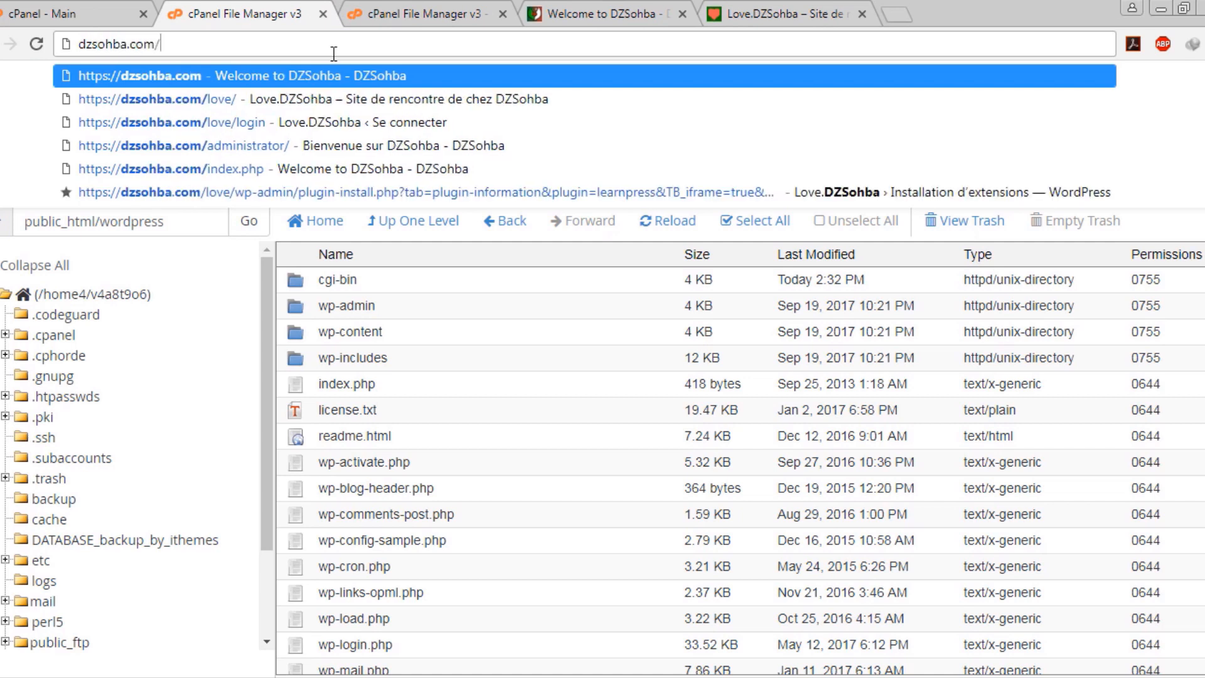
type("joomla")
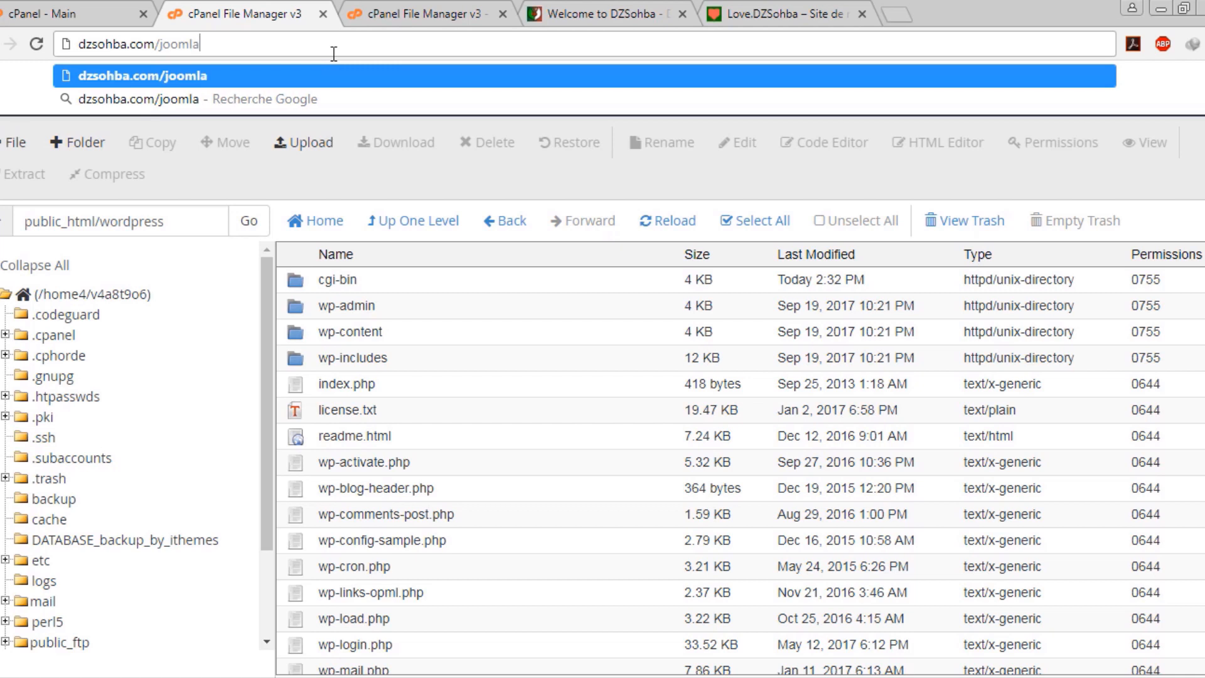
key("alt+Return")
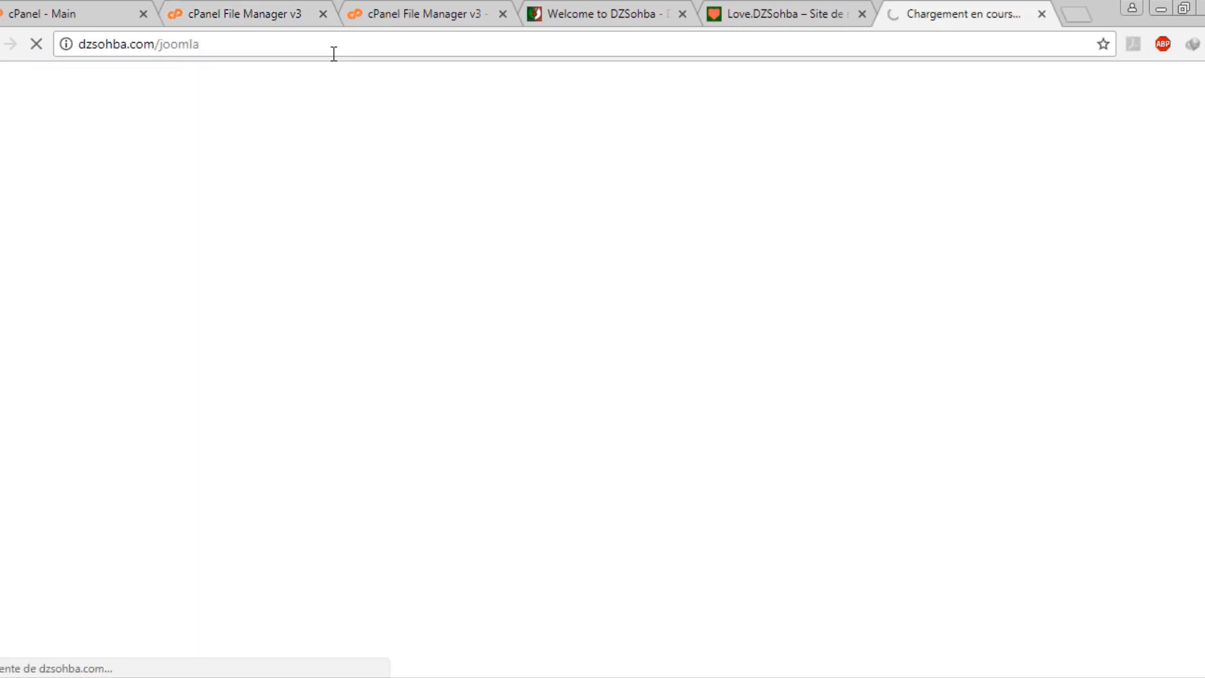
Place the Joomla tab third and set the installer language to English (United States)
left_click_drag(928, 1, 396, 15)
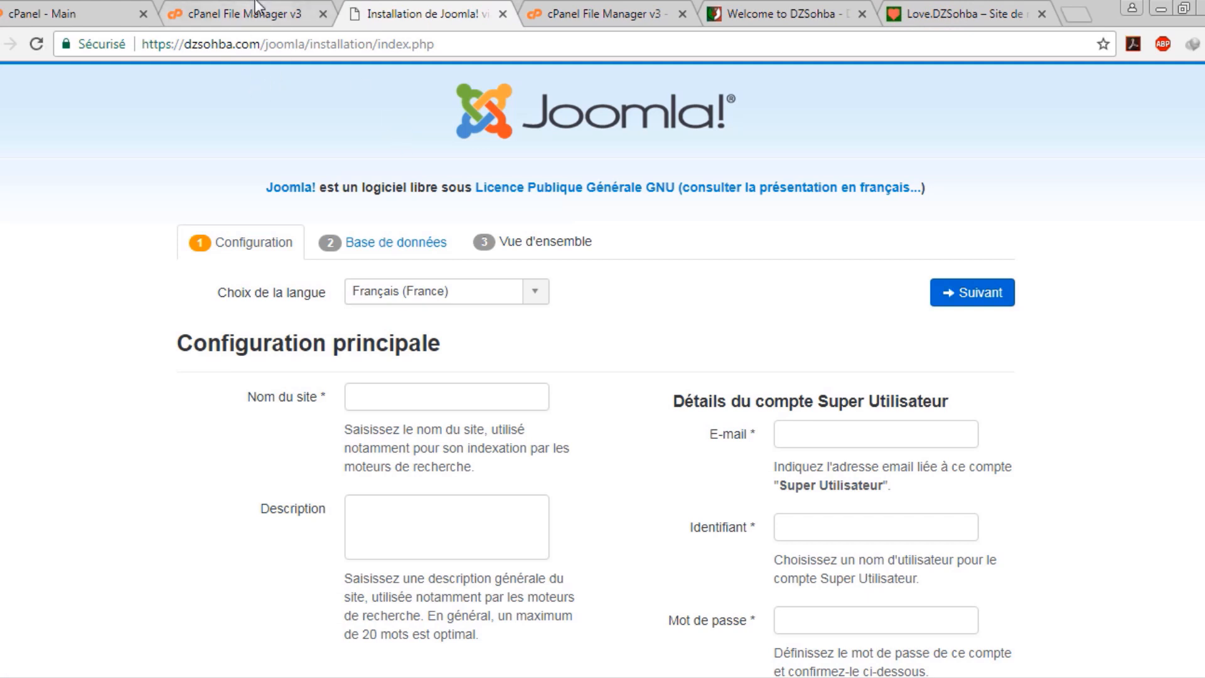
left_click(251, 14)
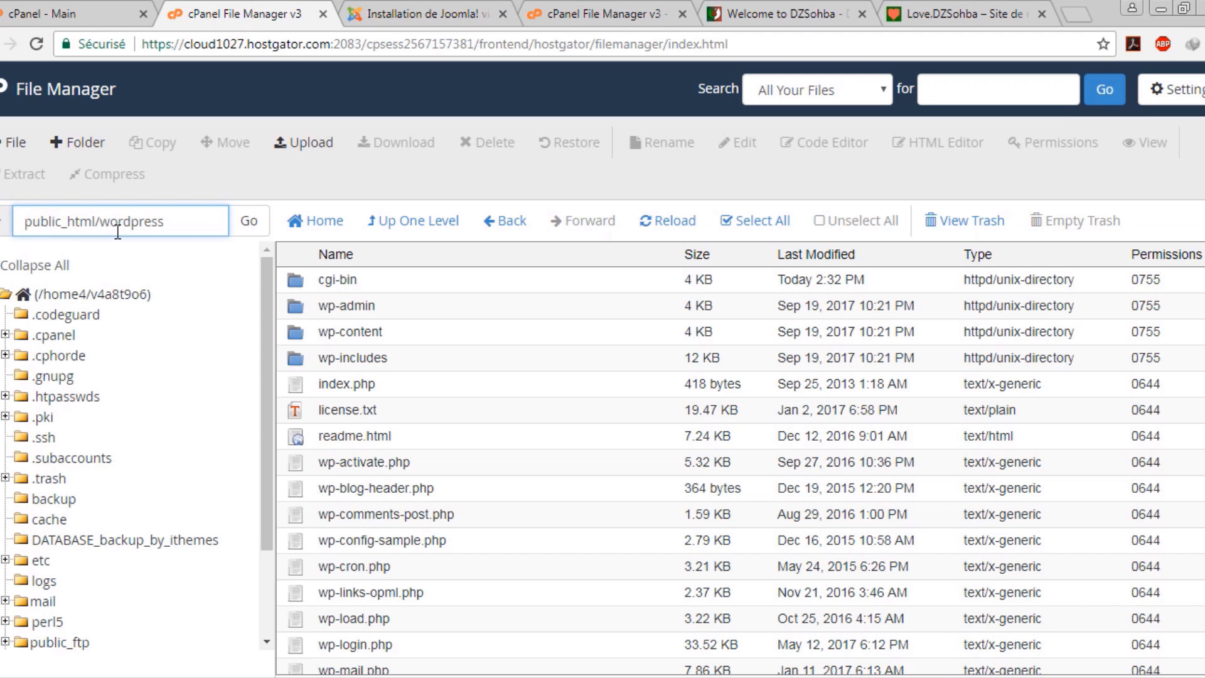
left_click(395, 8)
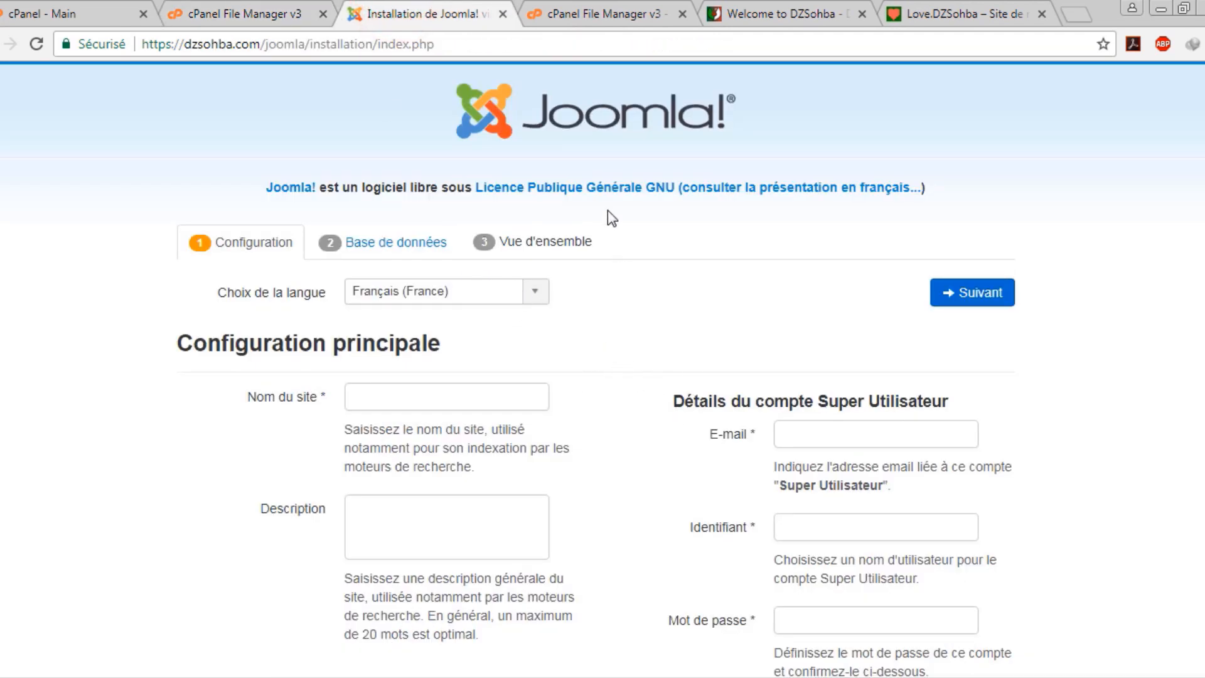
scroll(636, 273, "down", 1)
scroll(637, 273, "down", 1)
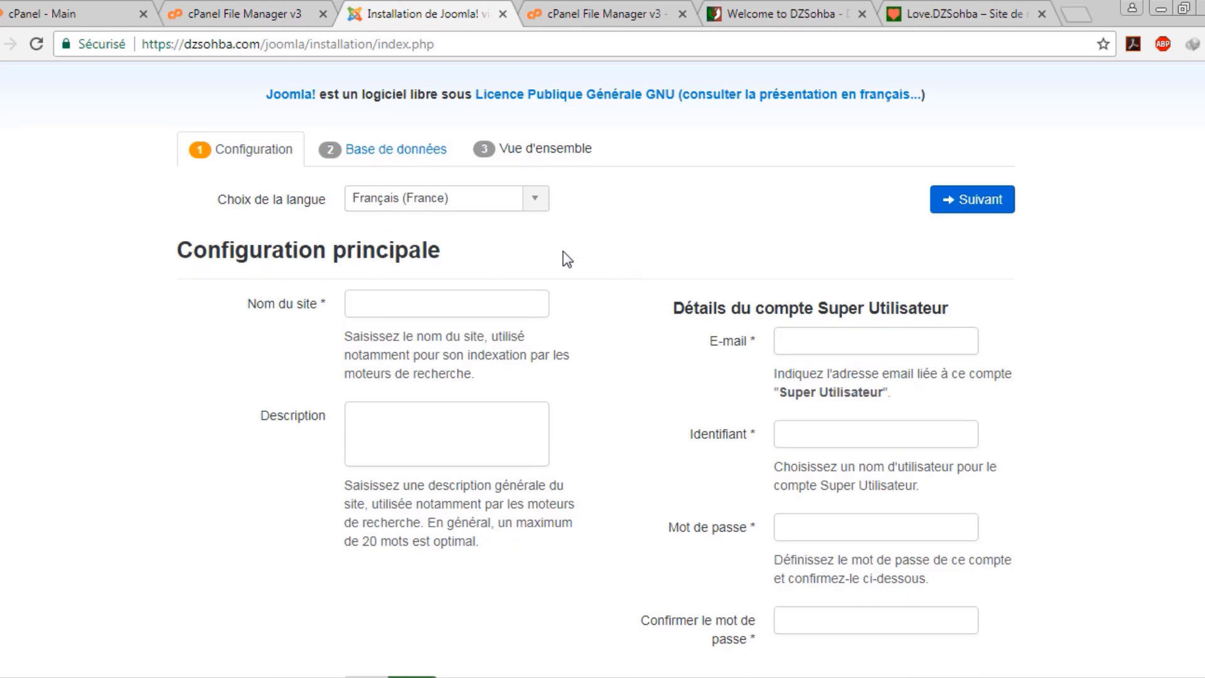
left_click(533, 199)
scroll(438, 264, "up", 7)
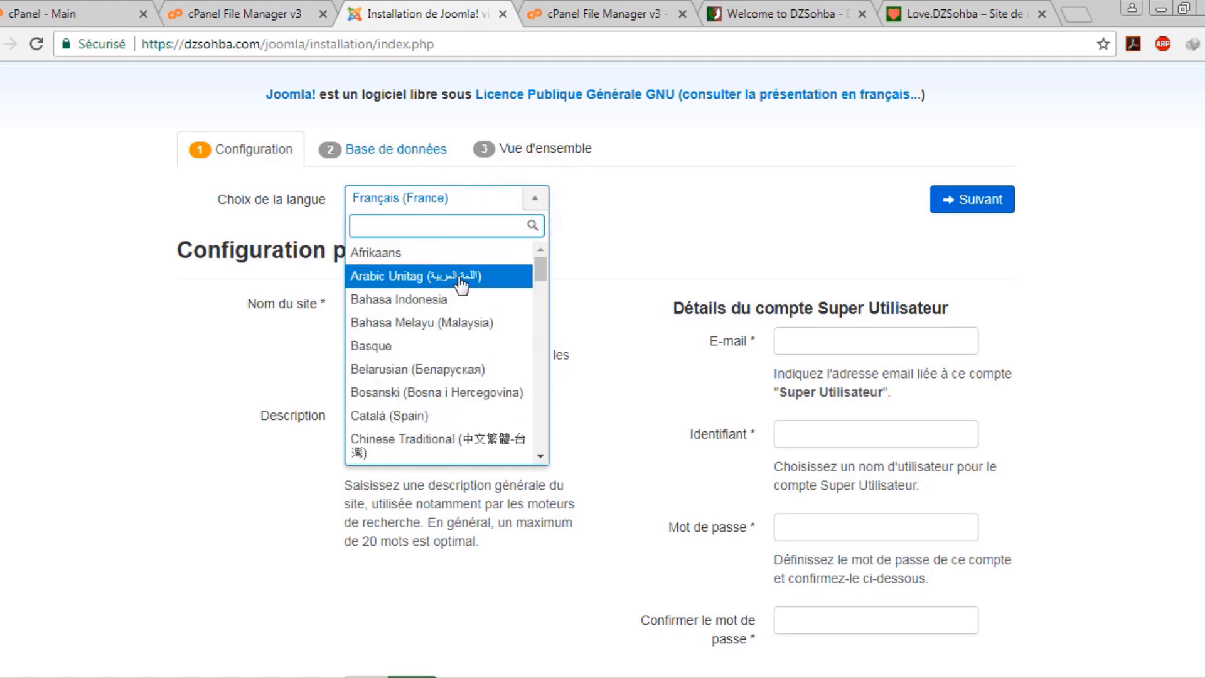
scroll(463, 283, "down", 3)
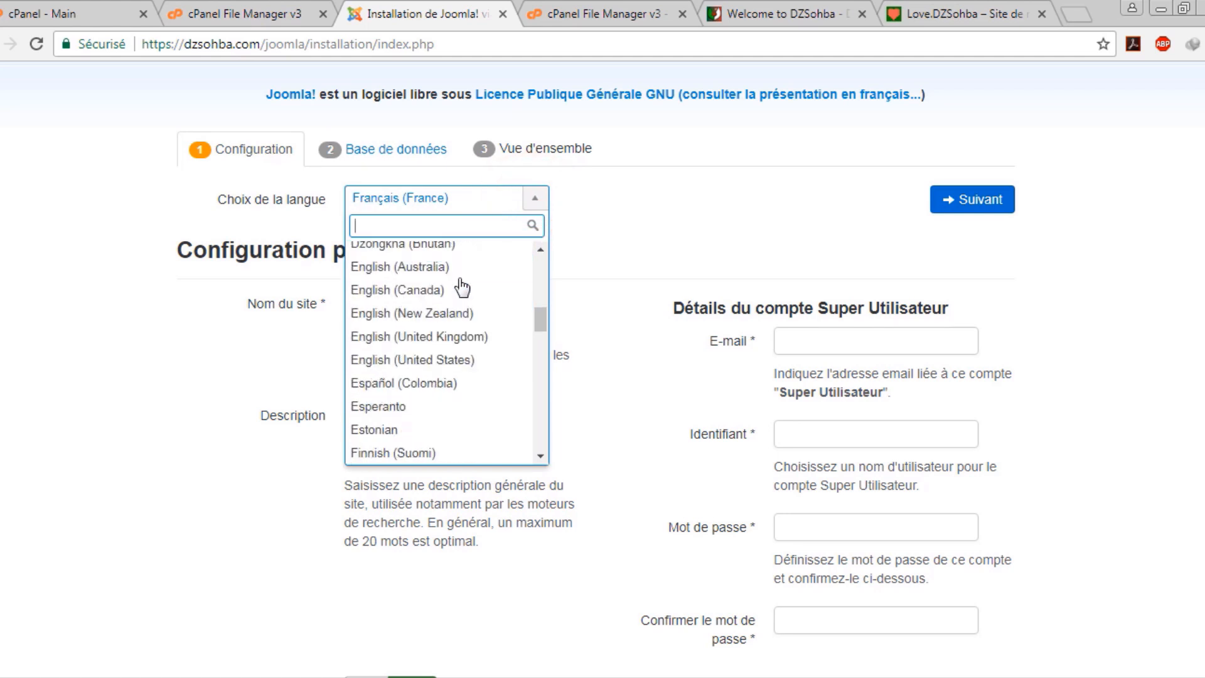
left_click(459, 368)
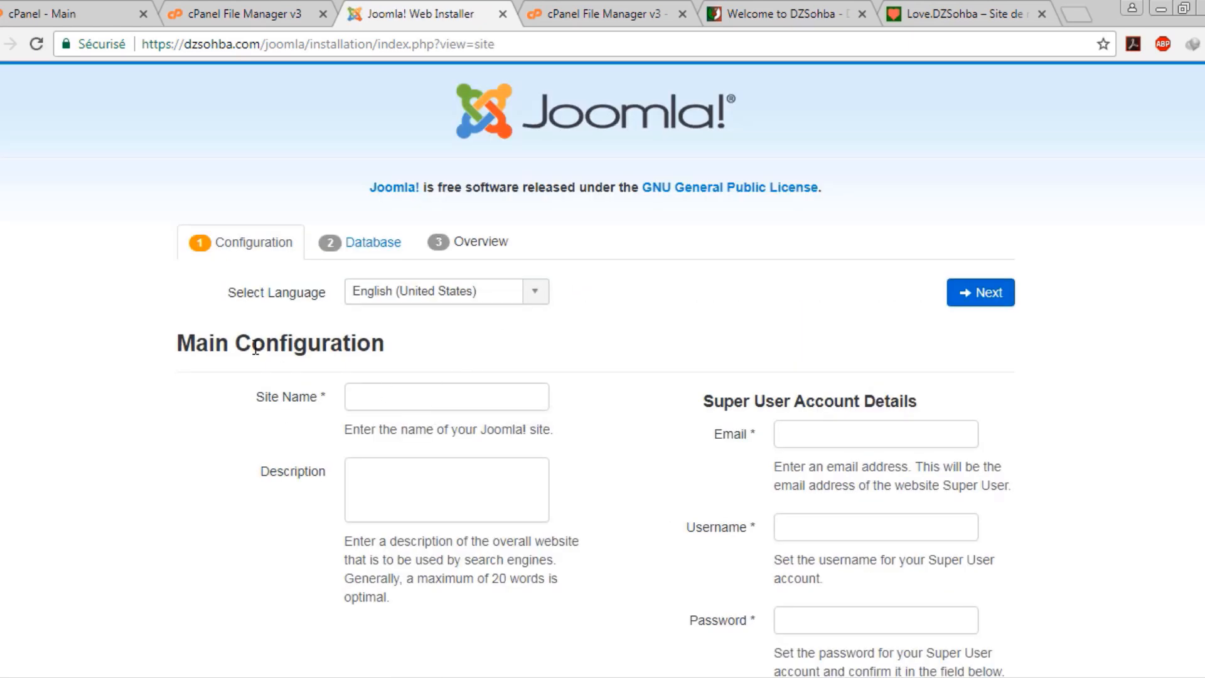
Enter site name test and pick the saved Super User email
left_click(417, 396)
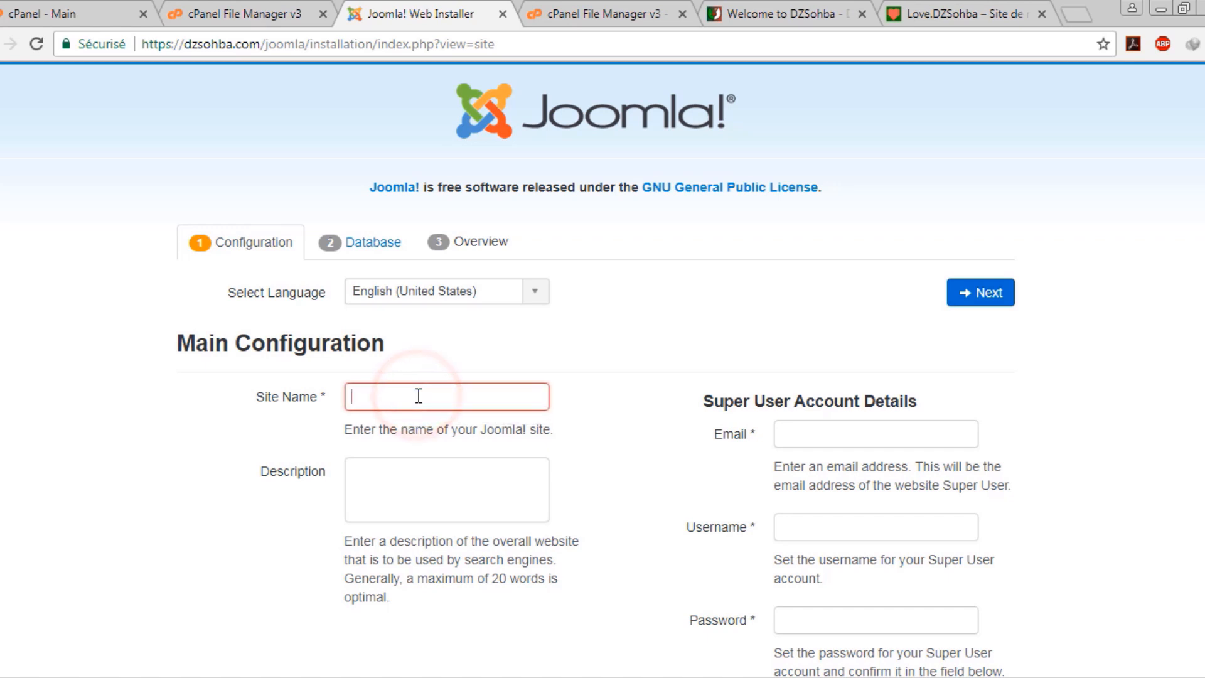
type("test")
key("Tab")
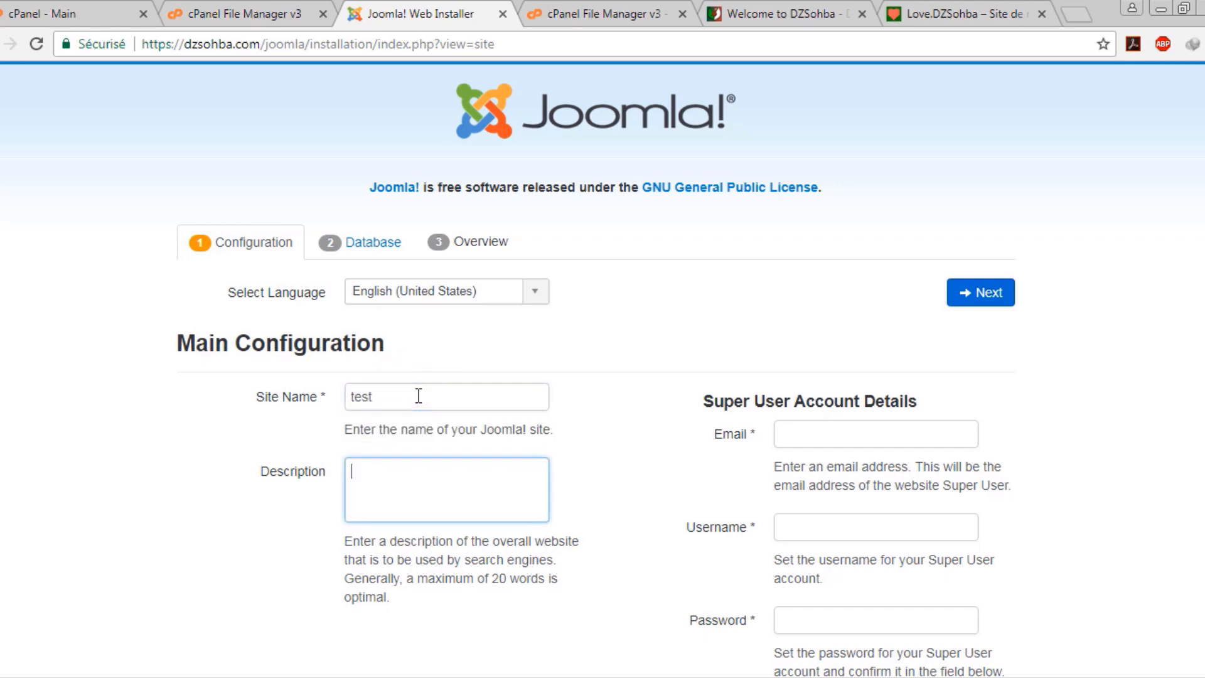
key("Tab")
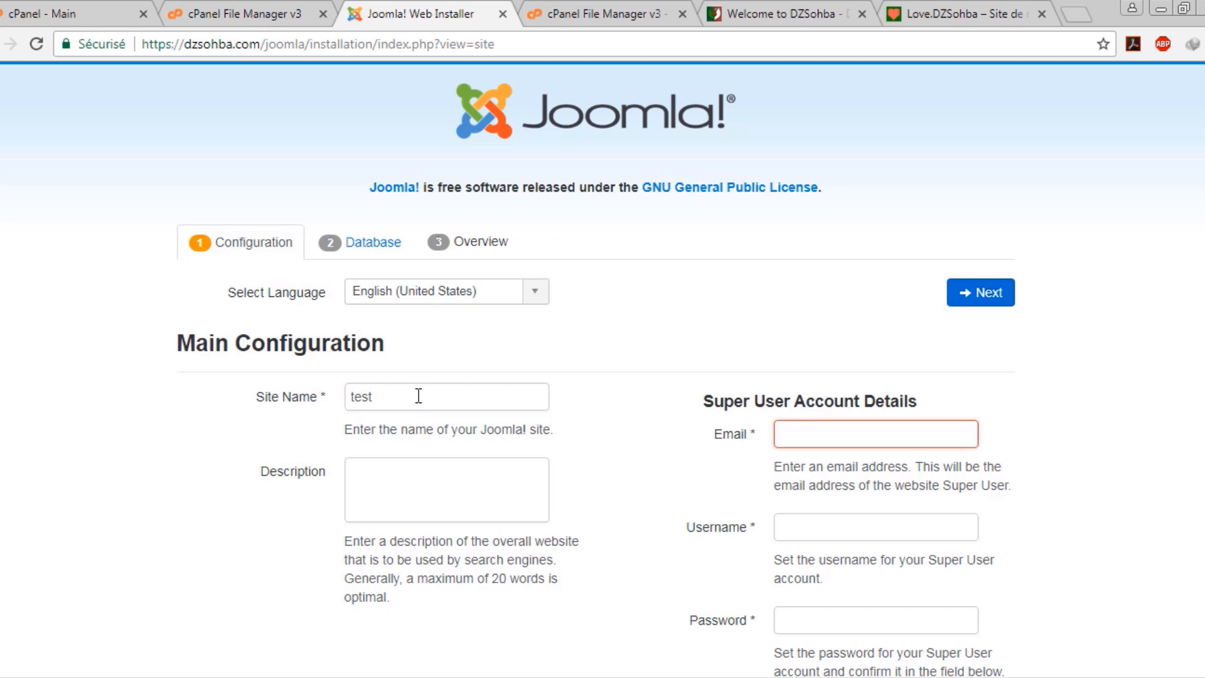
left_click(893, 434)
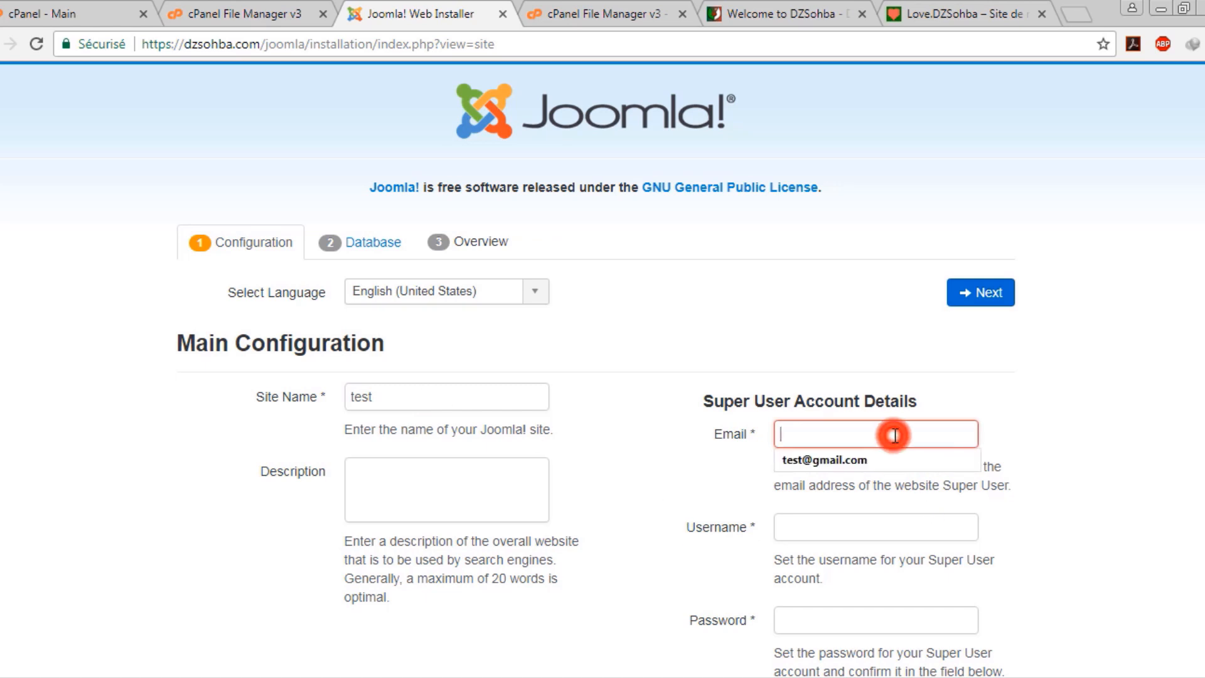
left_click(883, 458)
Set the Super User username to test and enter a matching password twice
scroll(704, 527, "down", 3)
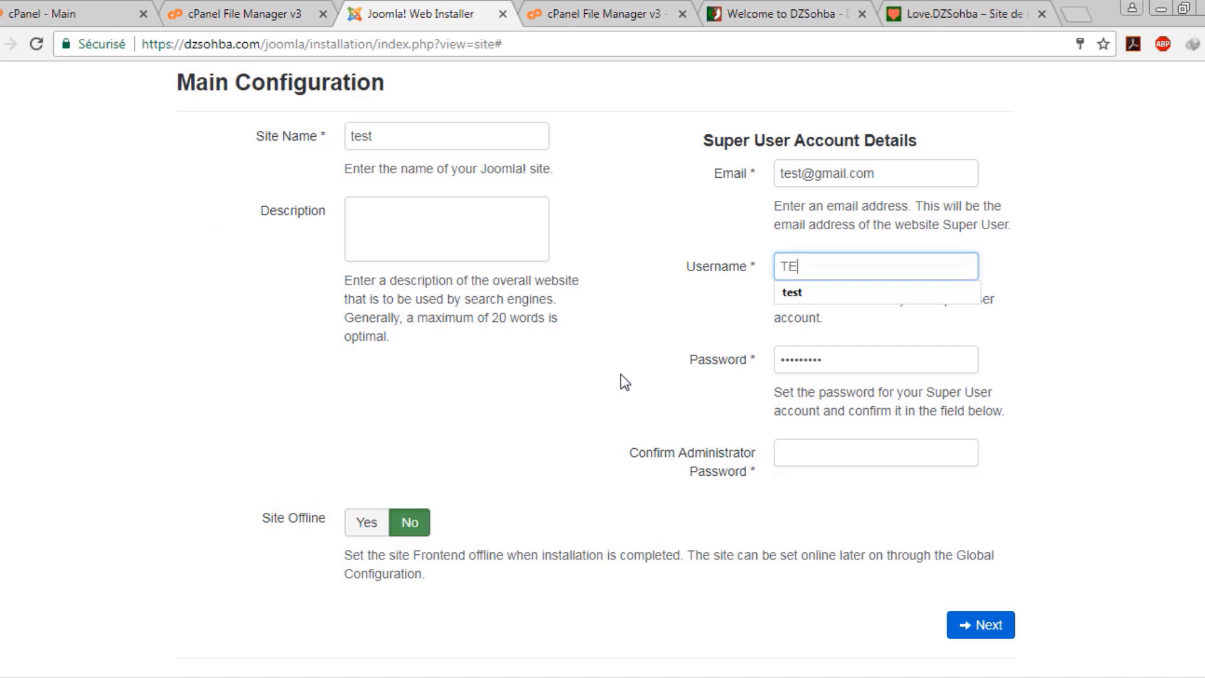
key("BackSpace")
key("BackSpace")
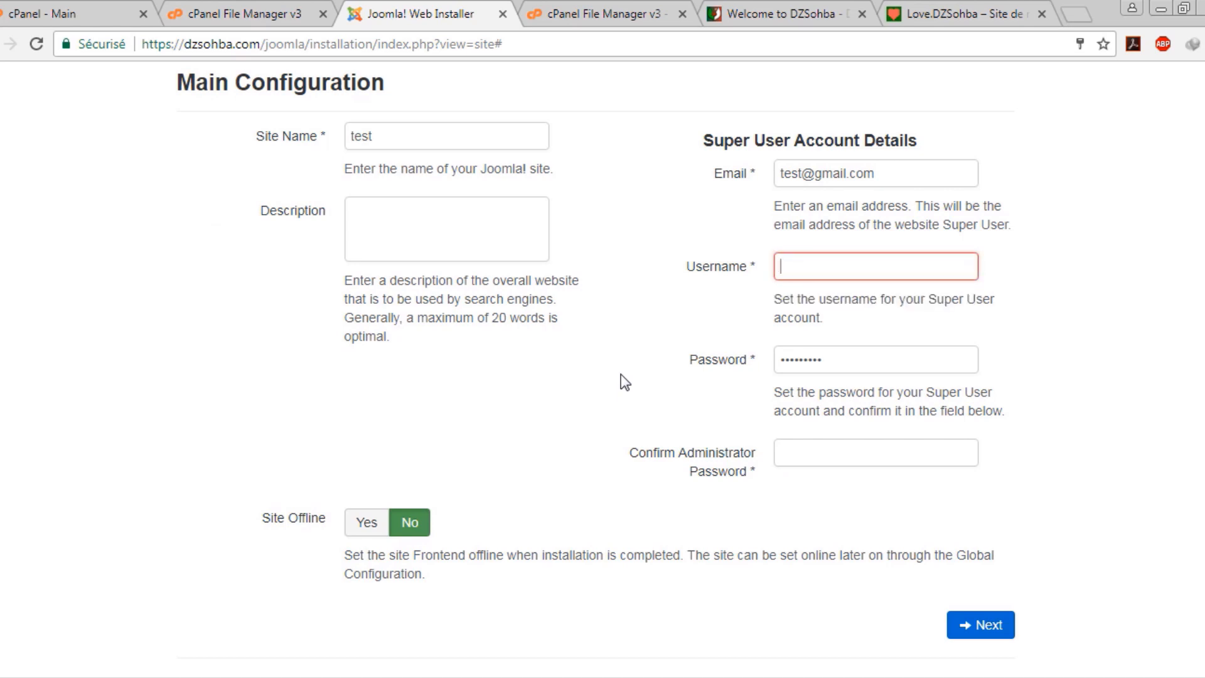
type("test")
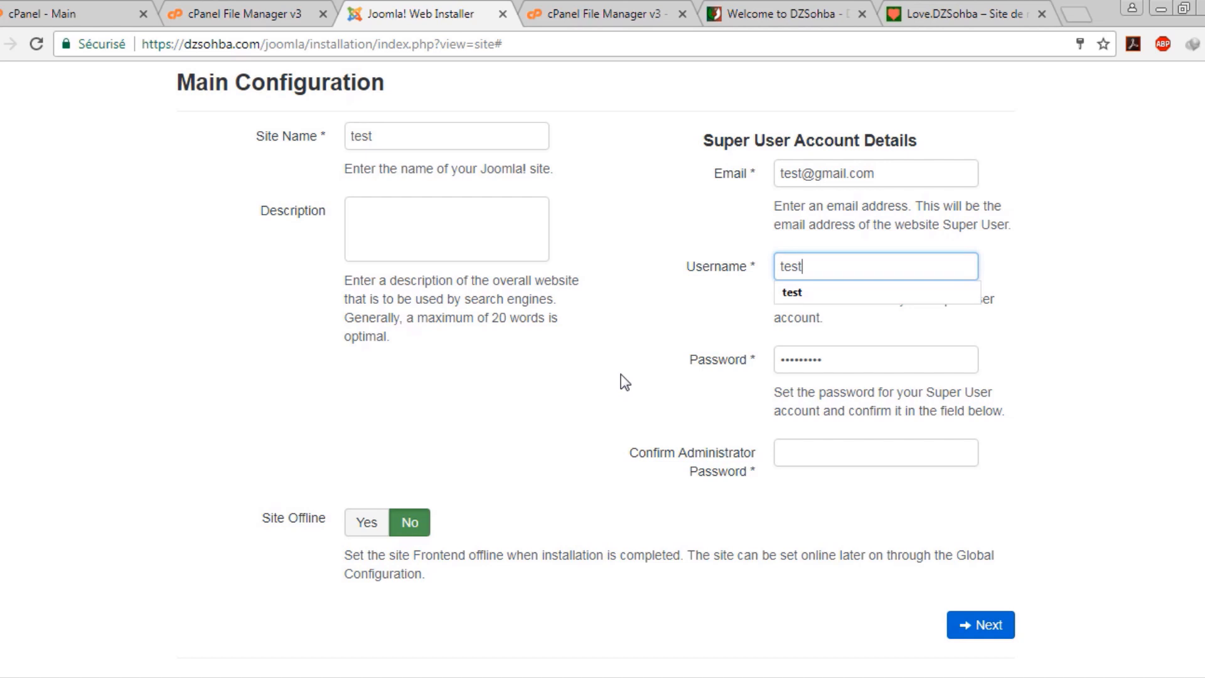
key("Tab")
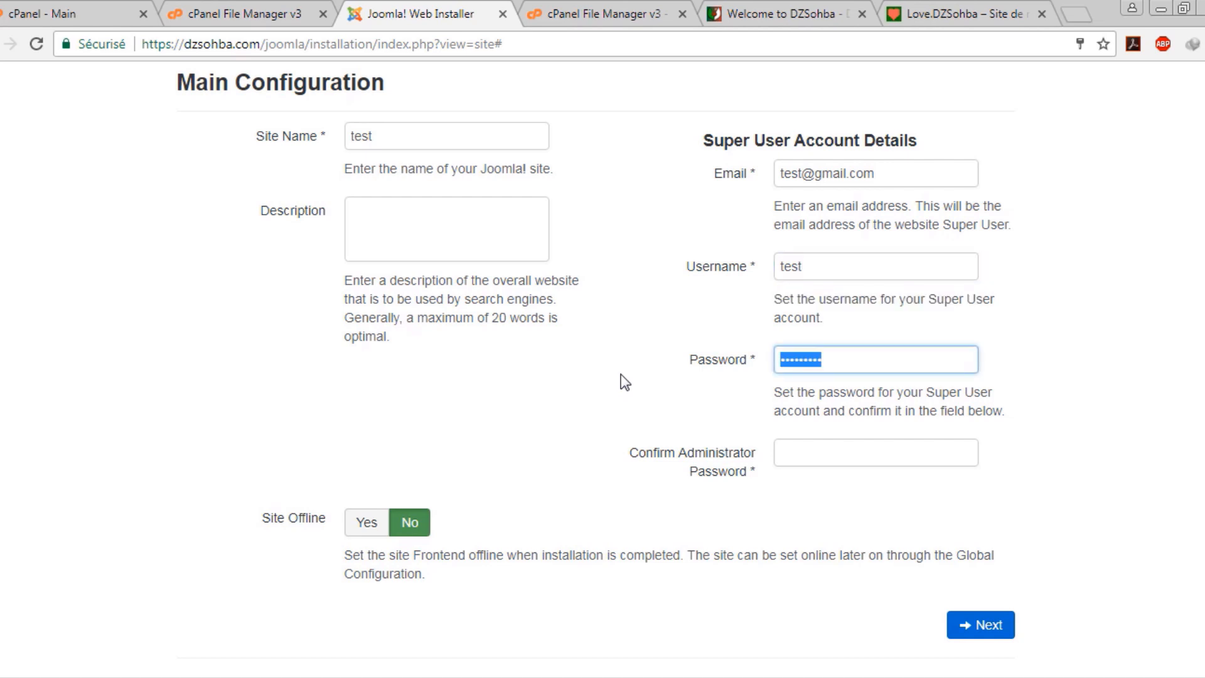
type("te")
key("Tab")
type("test")
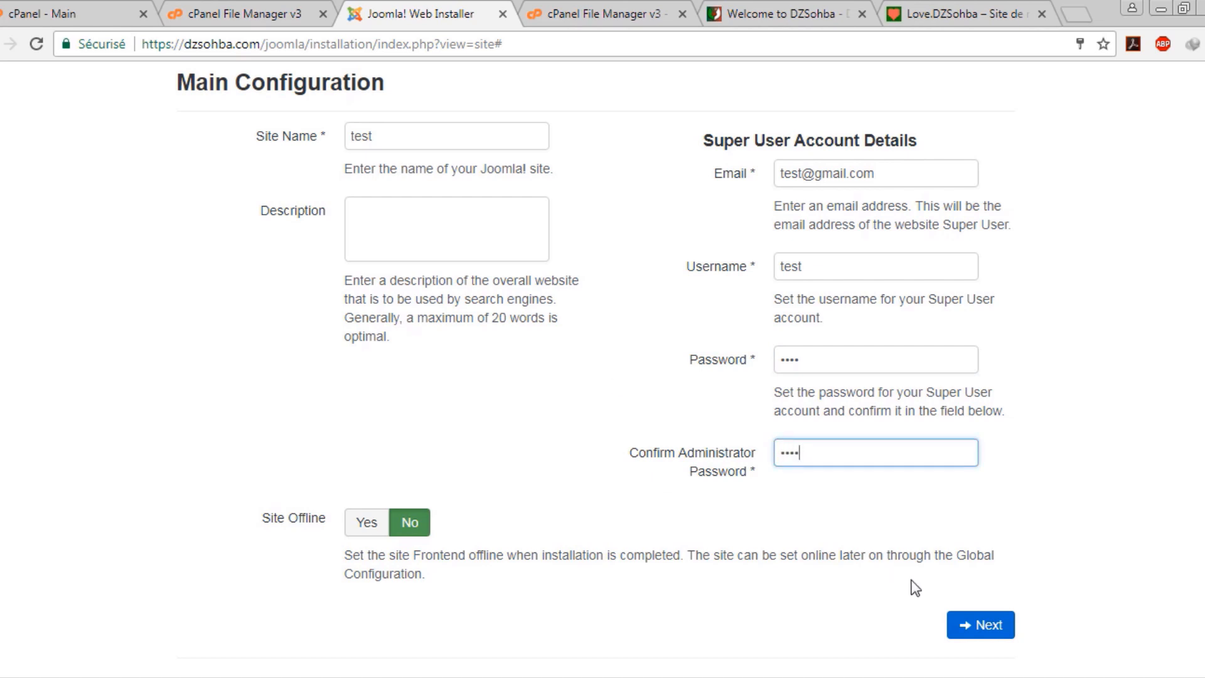
Advance to the Database step and choose MySQL as the database type
left_click(985, 623)
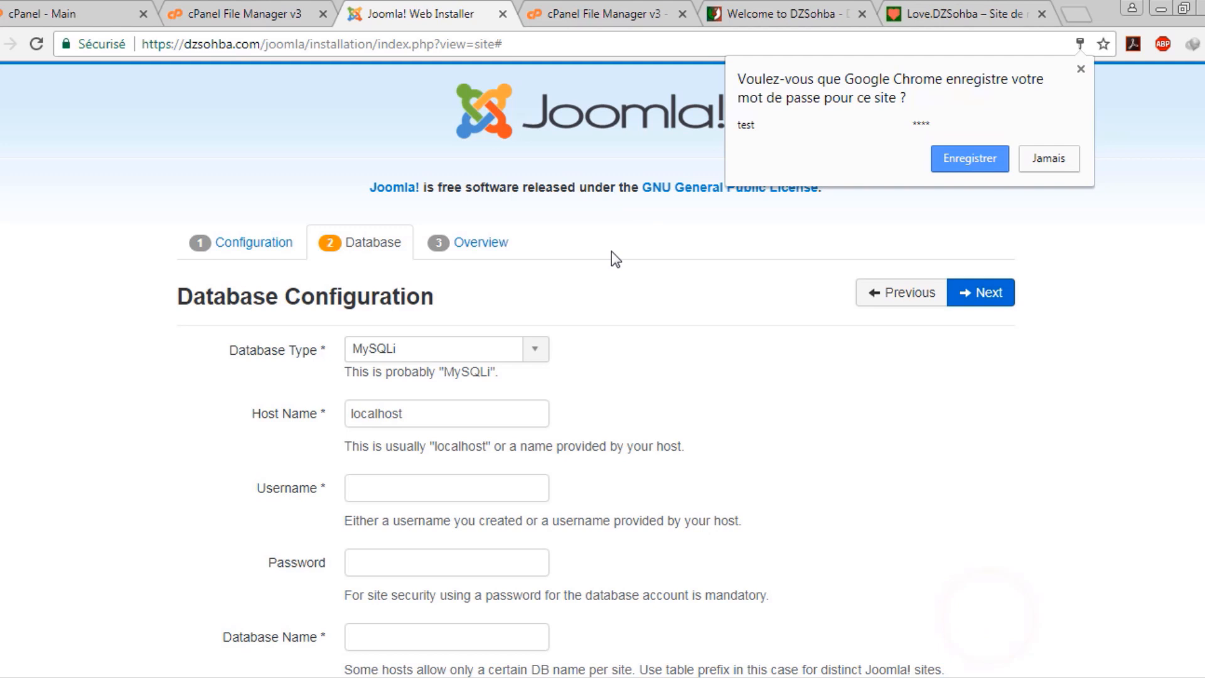
left_click(532, 347)
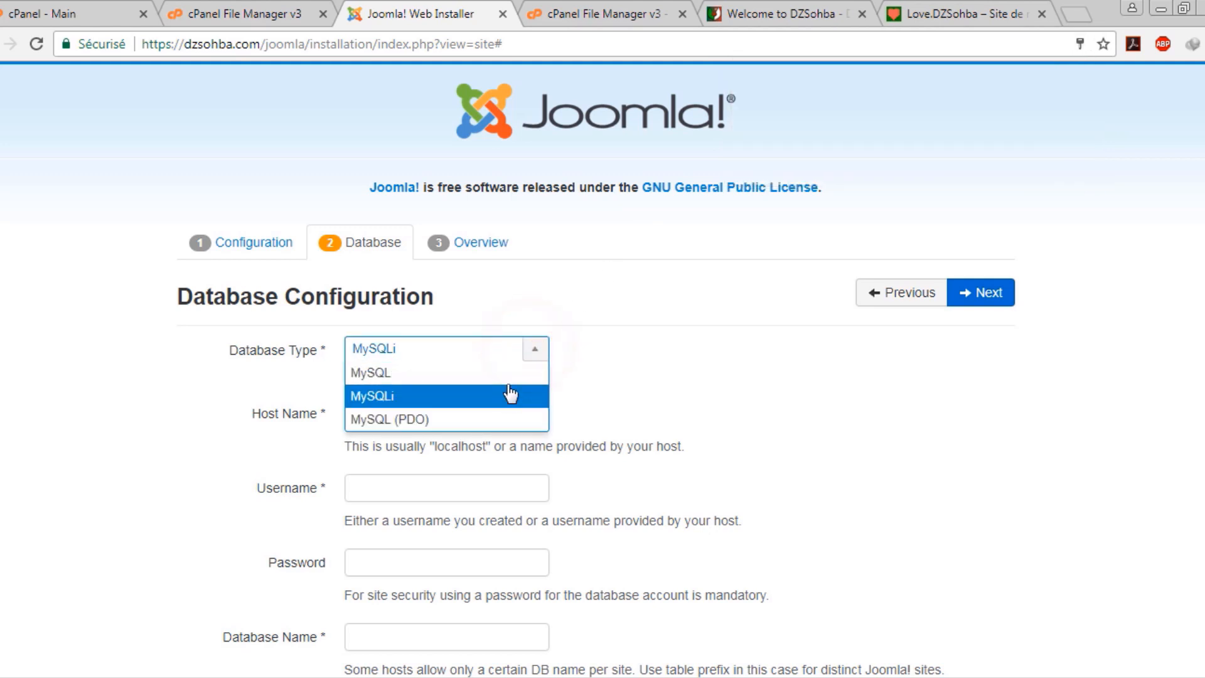
left_click(509, 372)
left_click(719, 370)
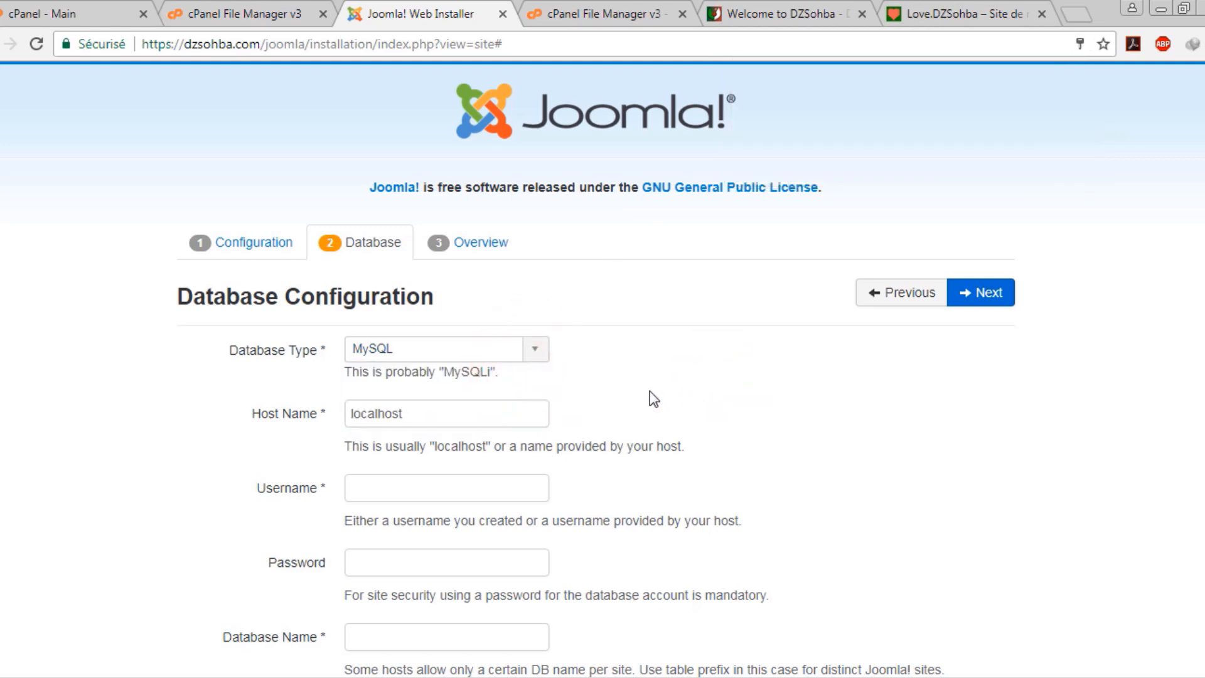
scroll(622, 389, "down", 1)
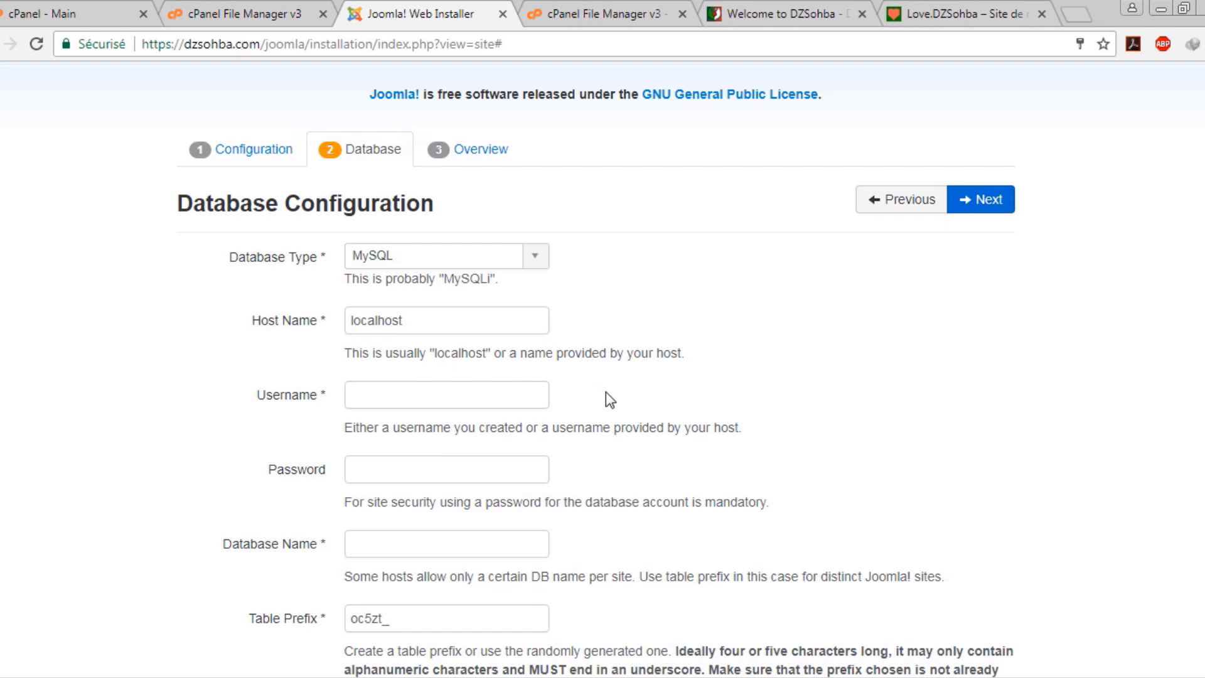
Enter the database username, password and database name v4a8t9o6_joomla, keep prefix oc5zt_, and continue
left_click(456, 387)
right_click(537, 393)
left_click(545, 499)
key("BackSpace")
key("BackSpace")
key("BackSpace")
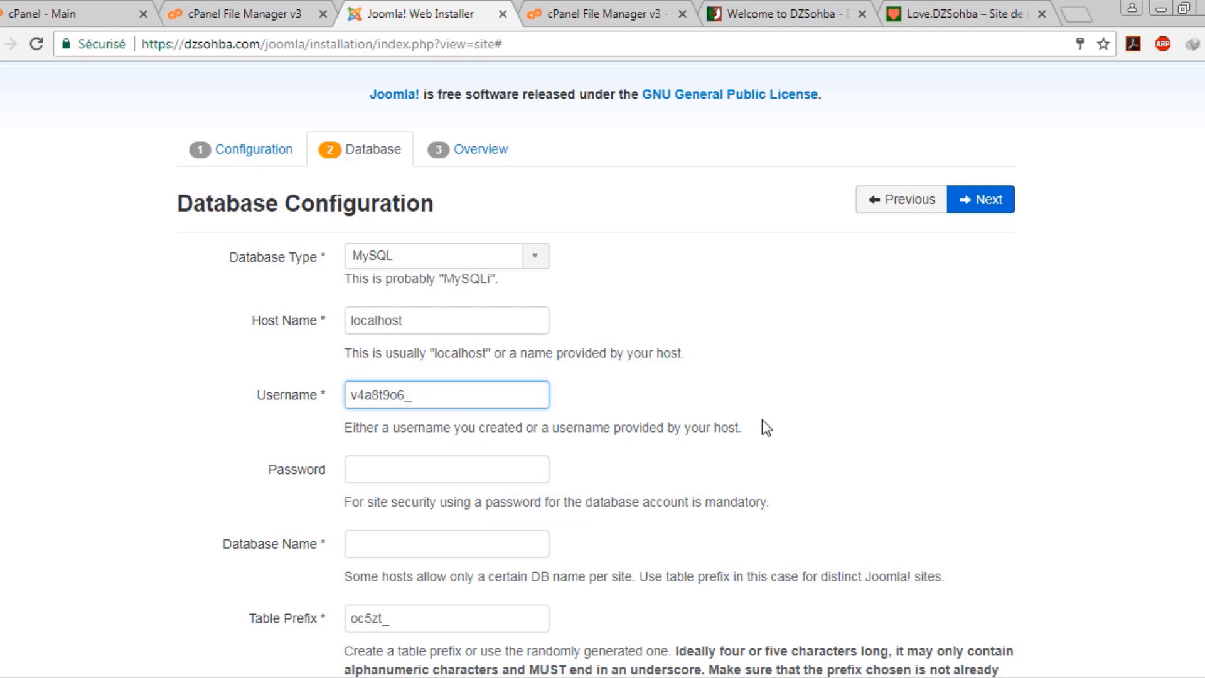
type("test")
key("Tab")
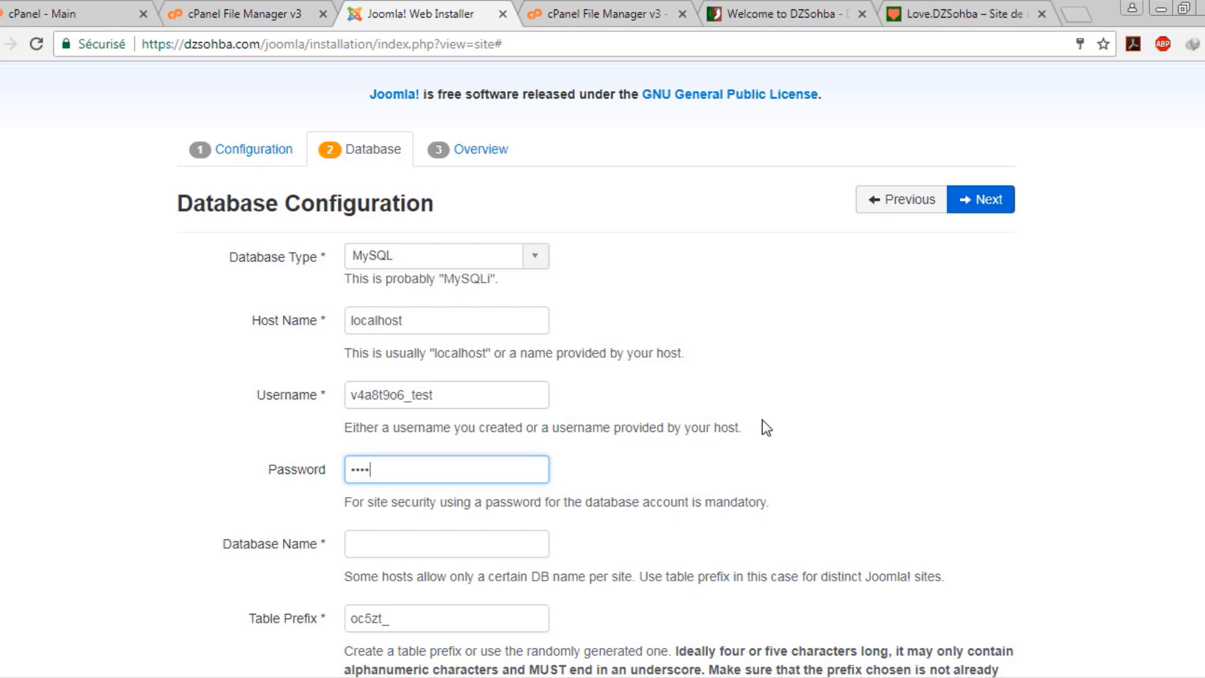
key("Tab")
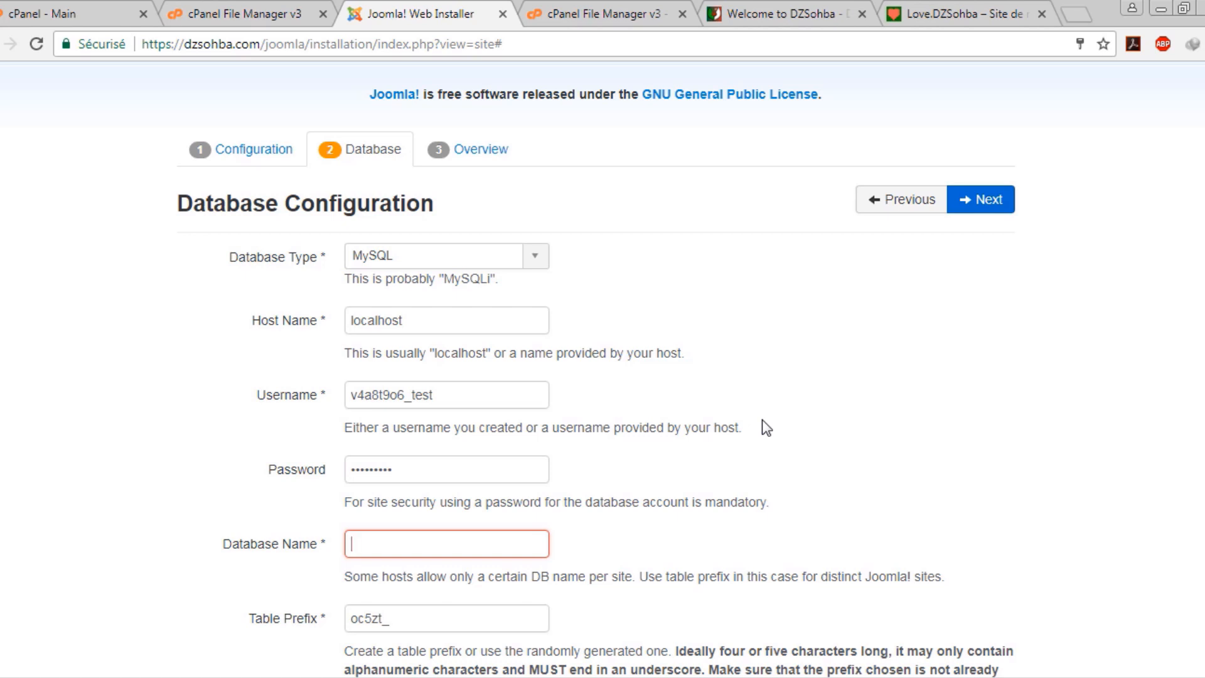
type("v4a8t9o6_joomla")
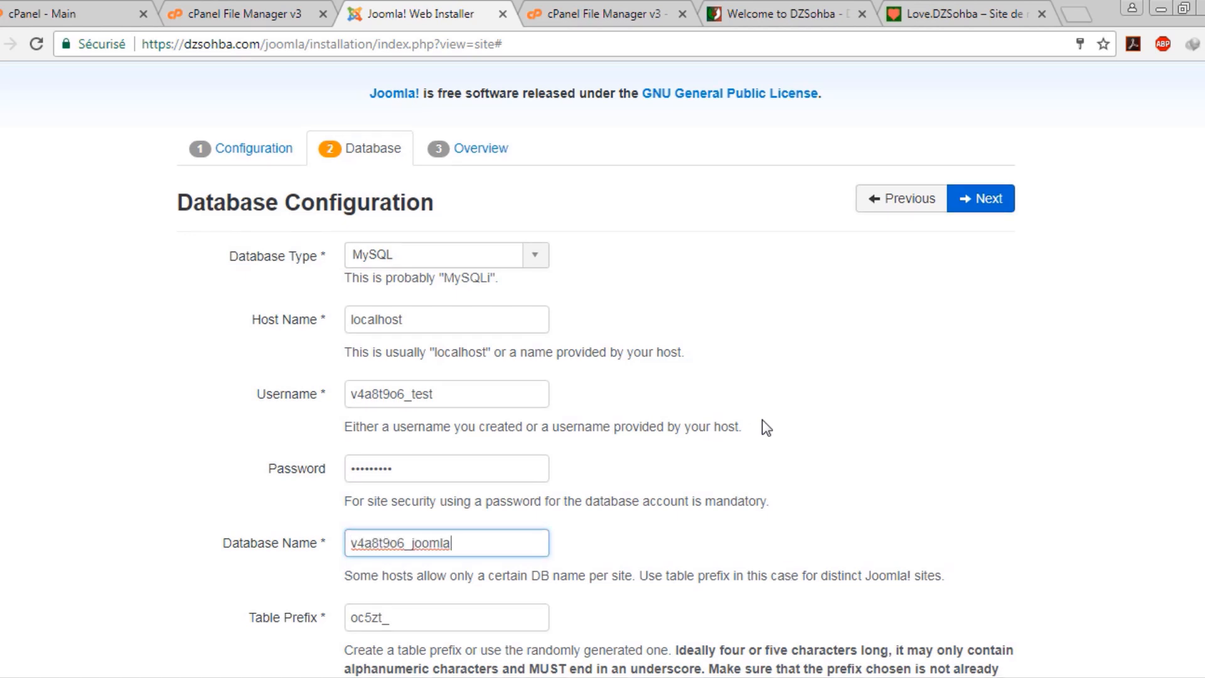
scroll(762, 420, "down", 1)
scroll(409, 527, "down", 1)
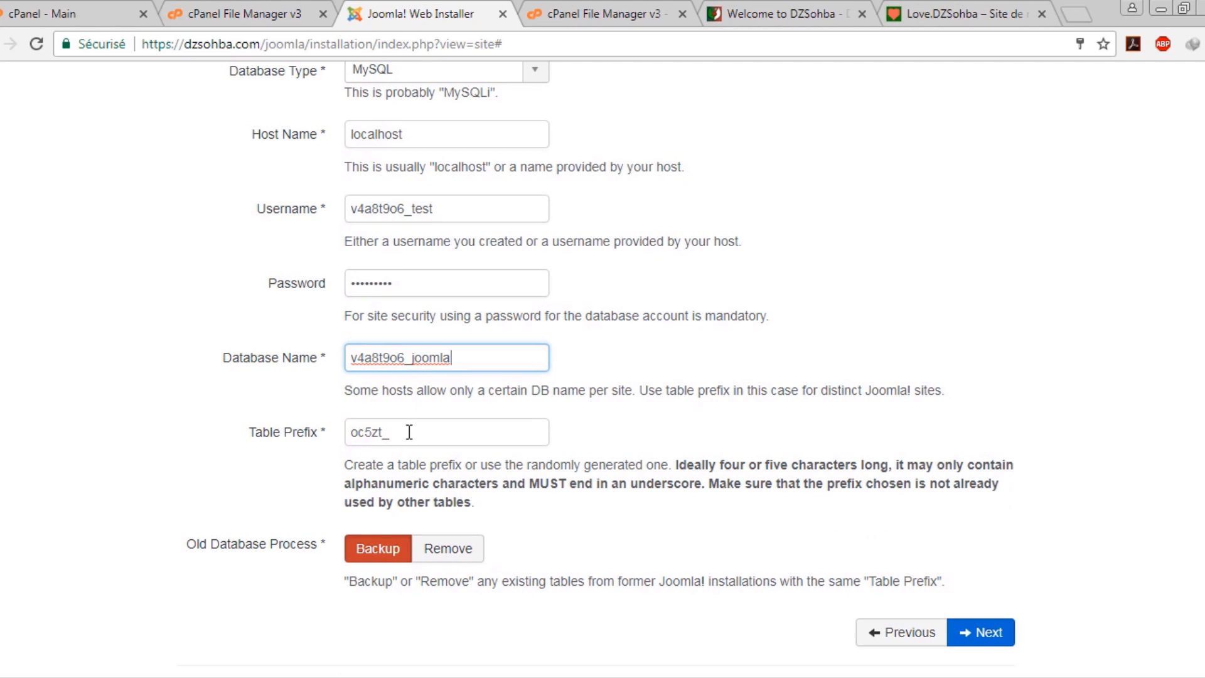
left_click(385, 432)
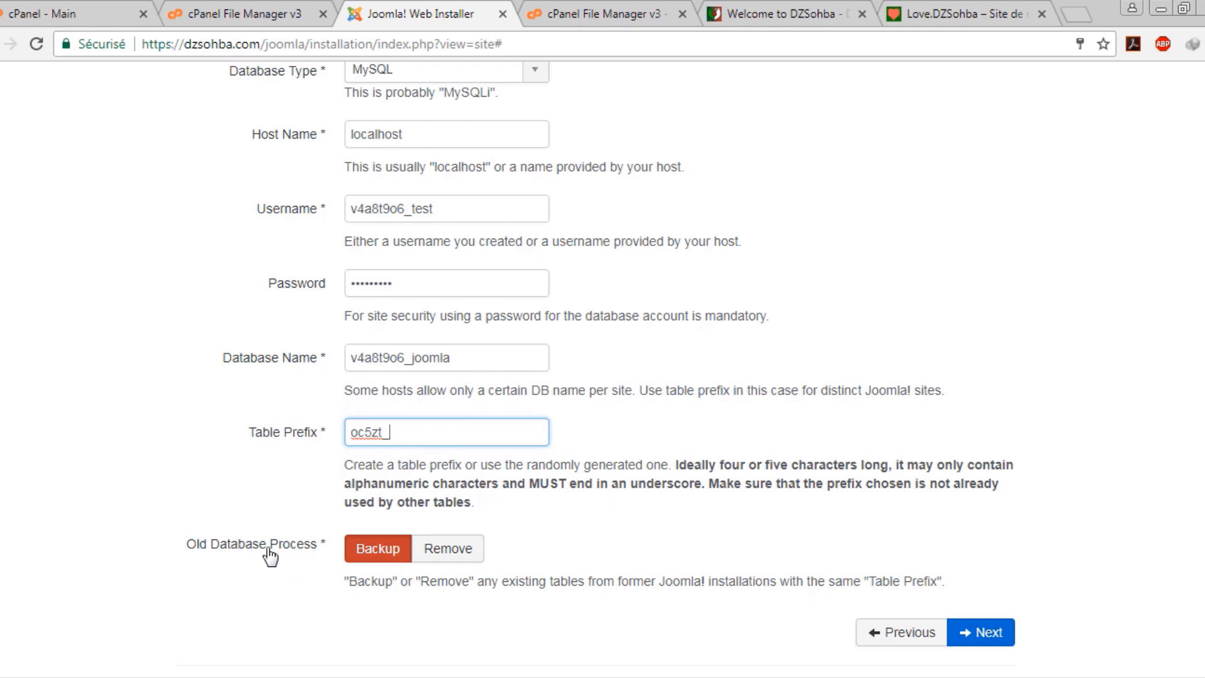
left_click(979, 623)
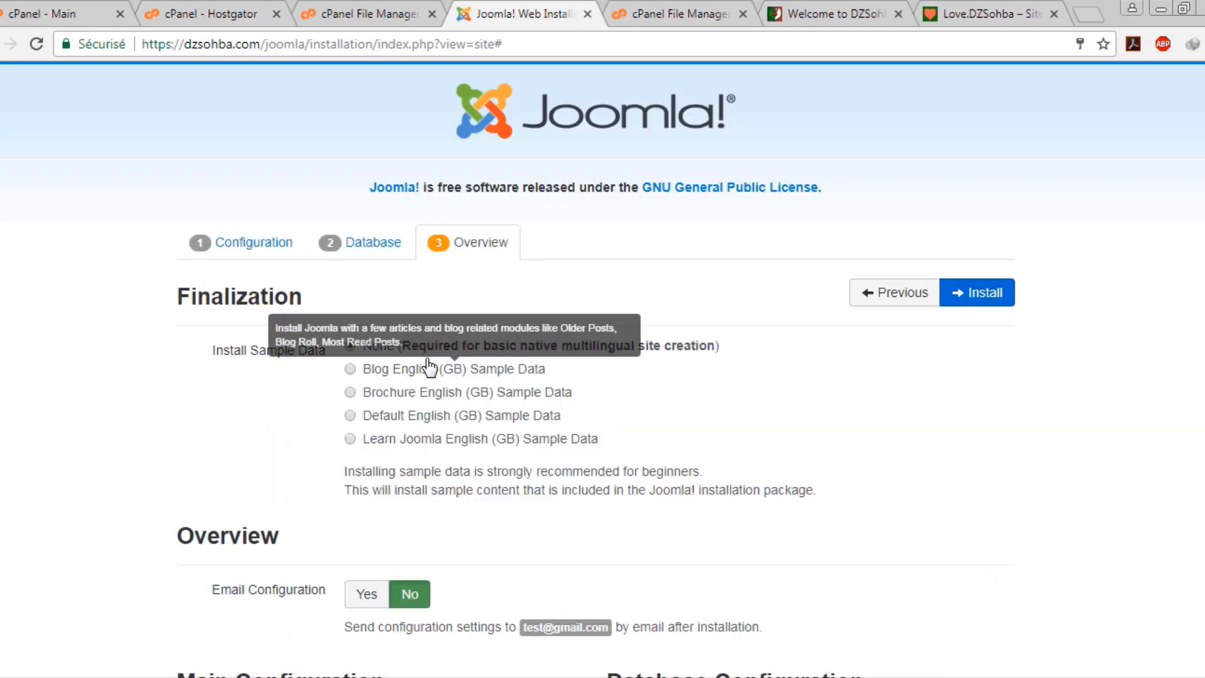
Start the Joomla installation from the Overview step
scroll(473, 431, "down", 12)
scroll(528, 391, "down", 1)
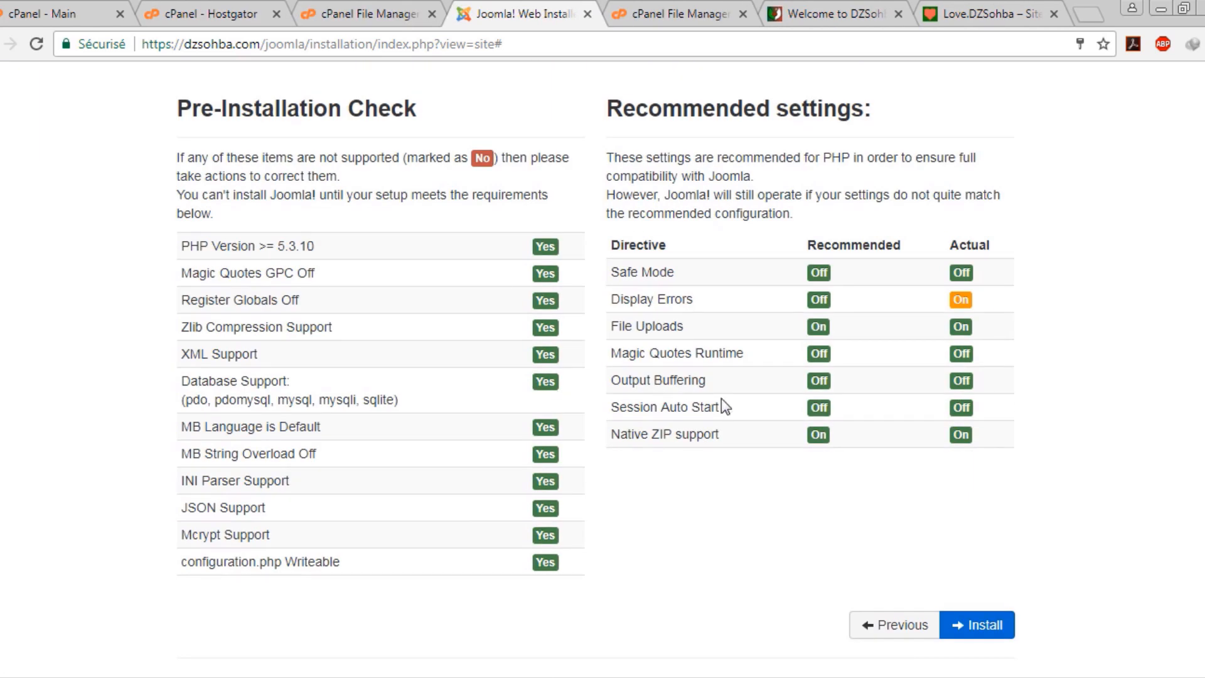
left_click(990, 629)
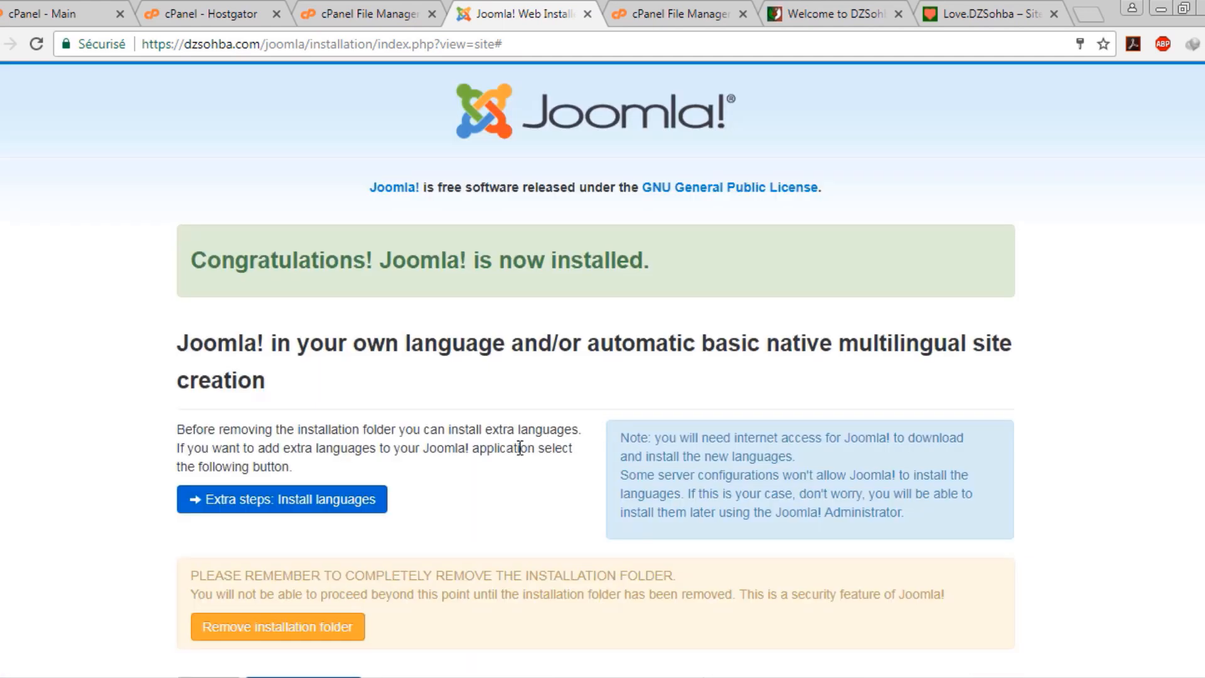
Remove the installation folder and open the Administrator login in a background tab
scroll(525, 440, "down", 3)
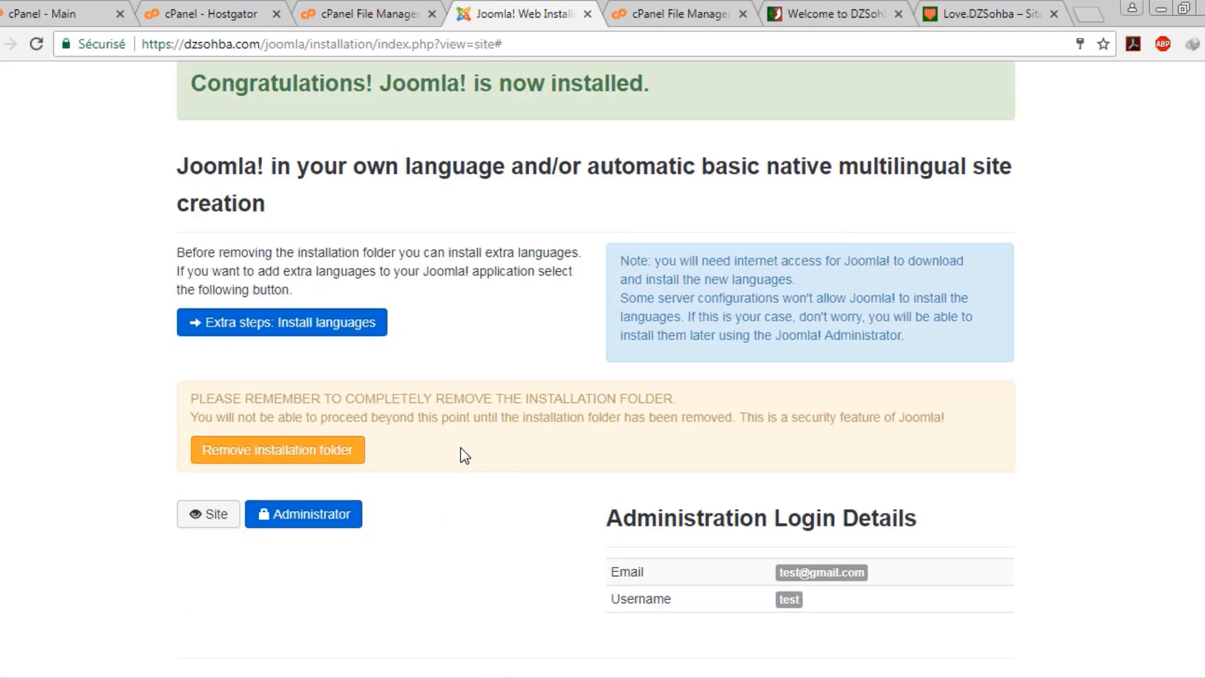
left_click(344, 449)
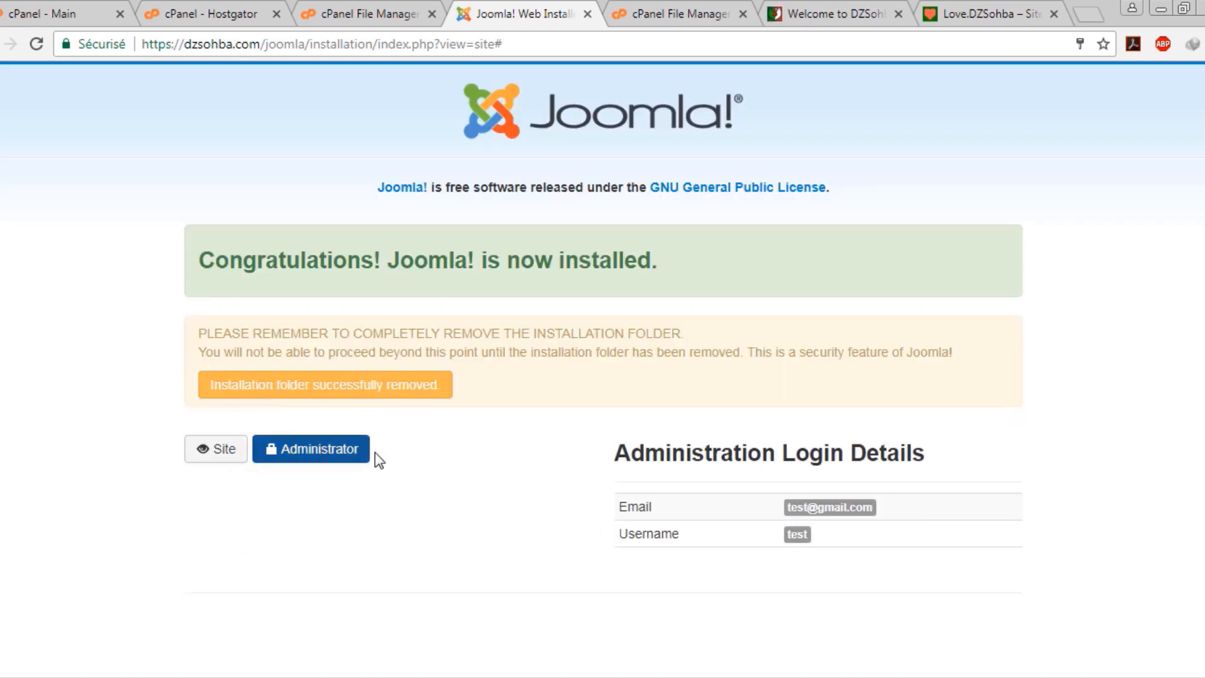
middle_click(310, 455)
Log in to the Joomla Administrator as TEST with the admin password
left_click(574, 7)
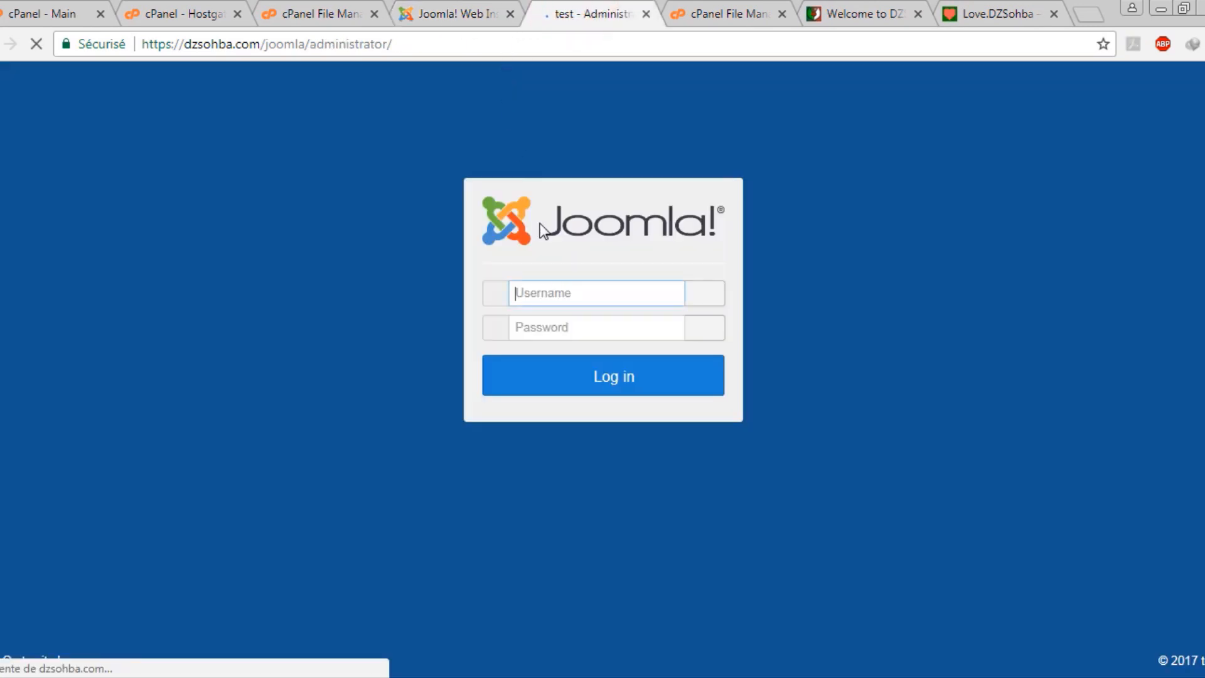
left_click(573, 294)
type("TEST")
key("Tab")
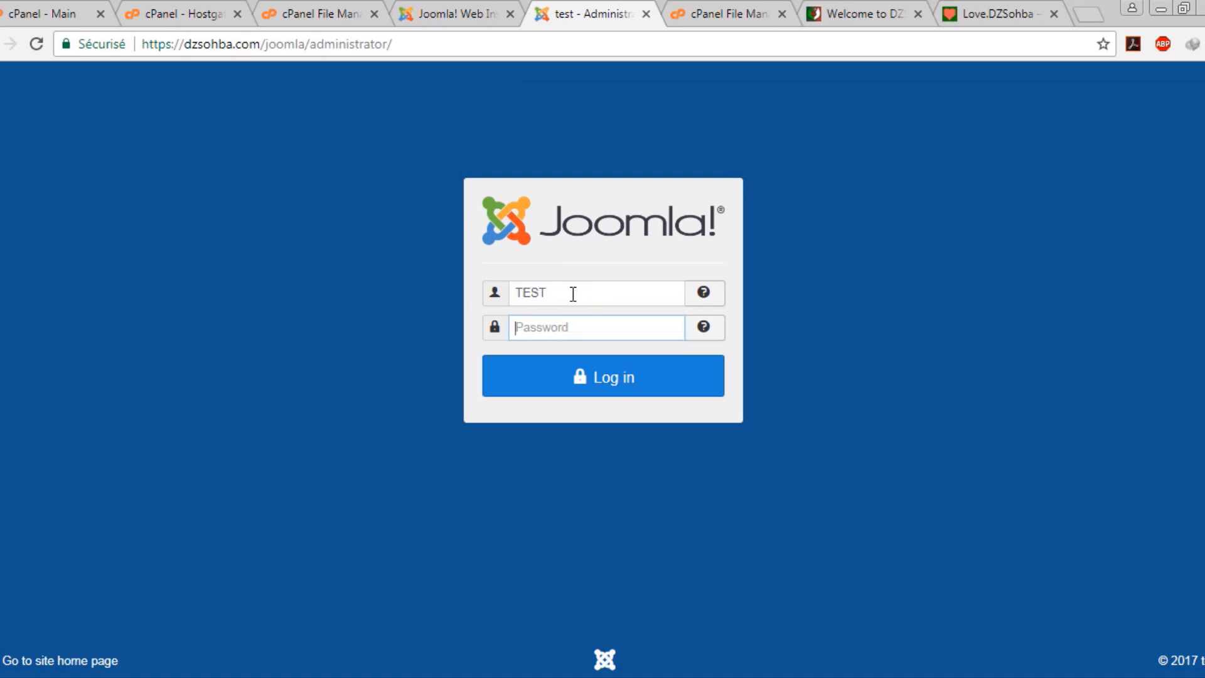
type("••")
key("Return")
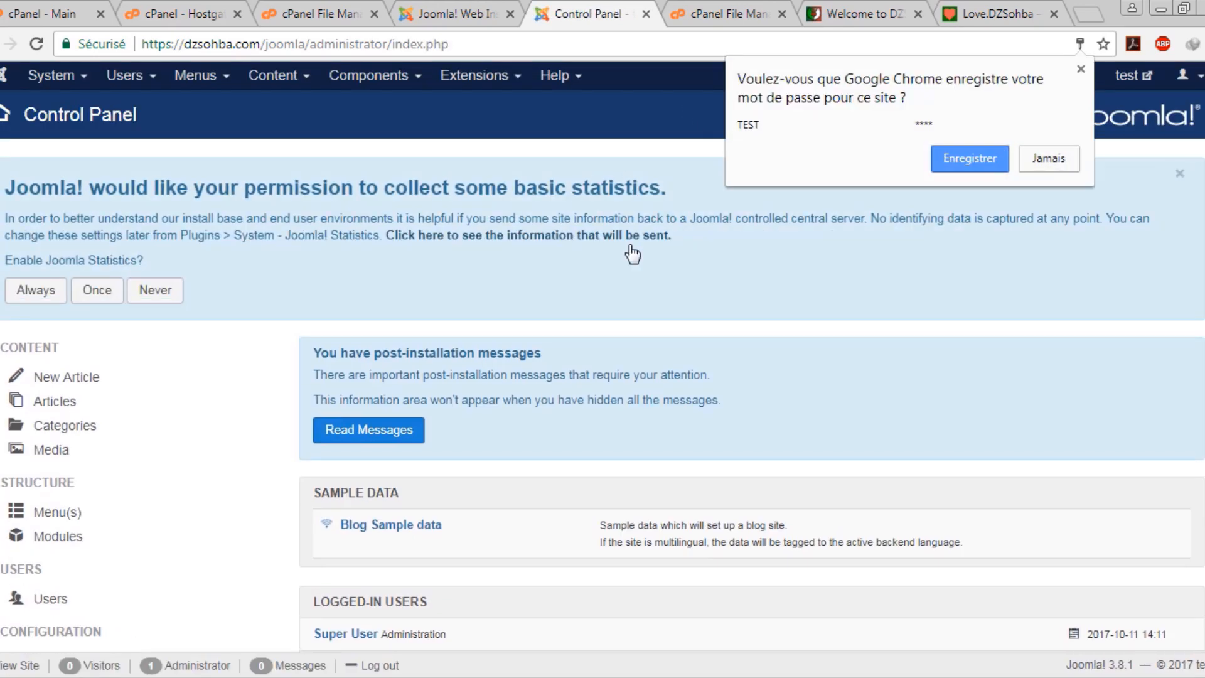
Dismiss the browser's save-password offer and choose Never on the statistics banner
left_click(627, 266)
left_click(154, 295)
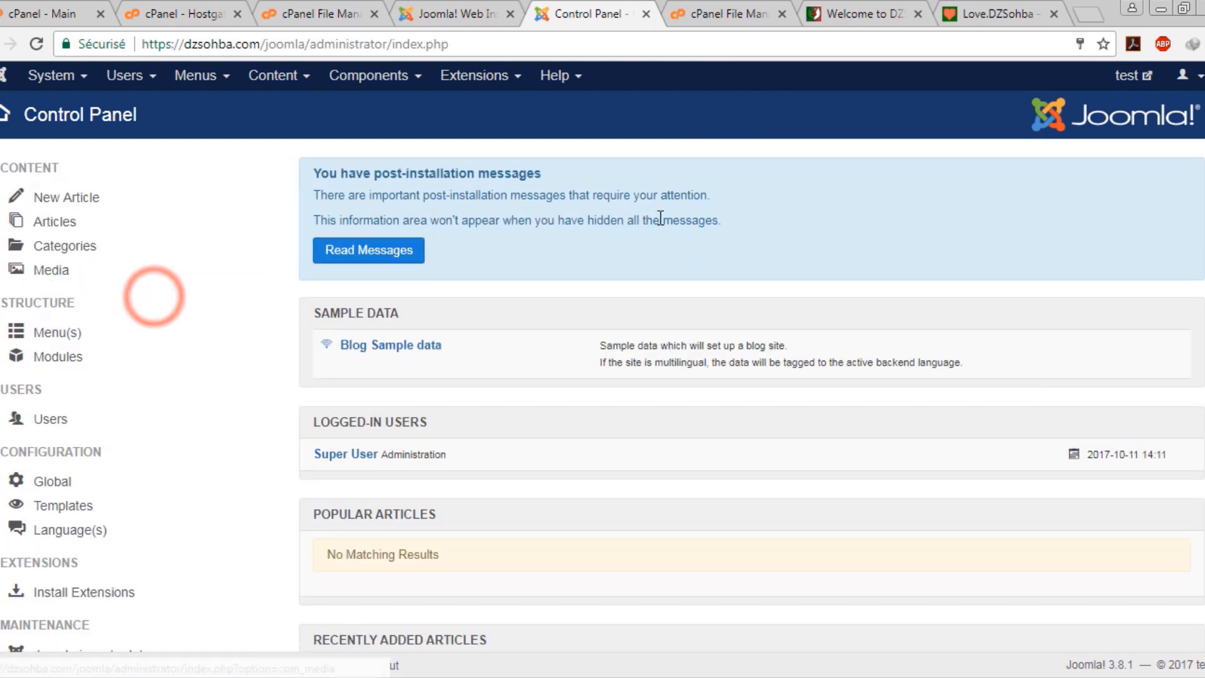
scroll(658, 220, "down", 2)
scroll(690, 189, "up", 2)
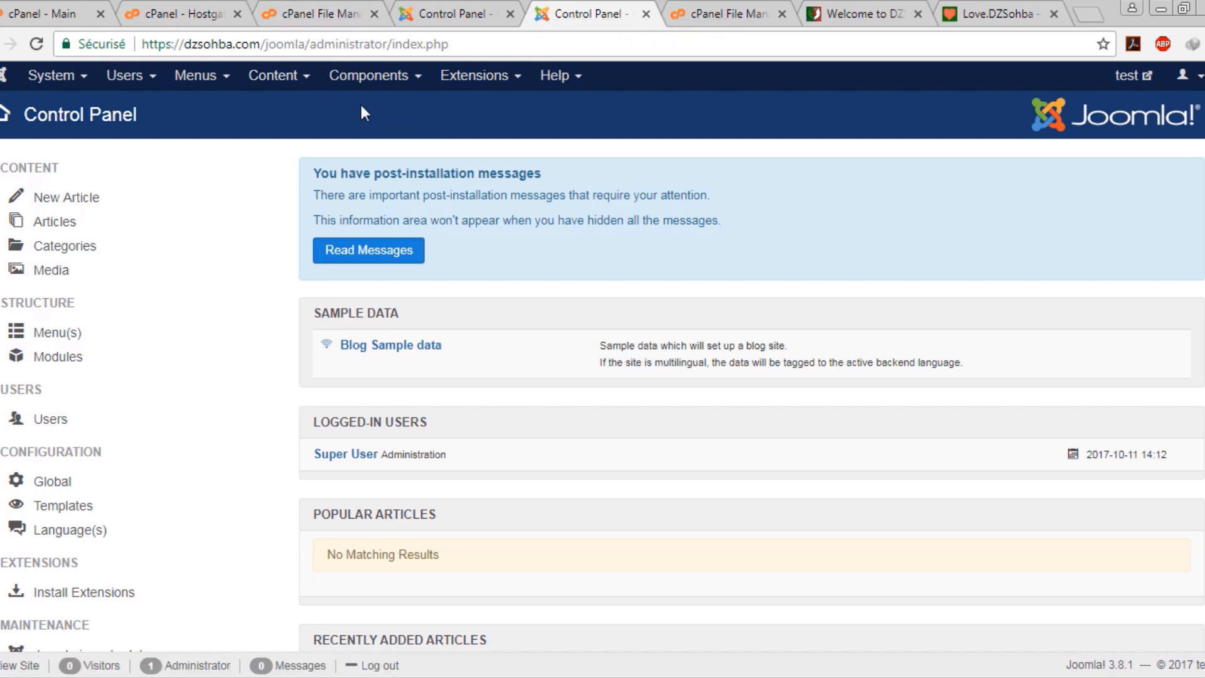
left_click(501, 11)
left_click(583, 10)
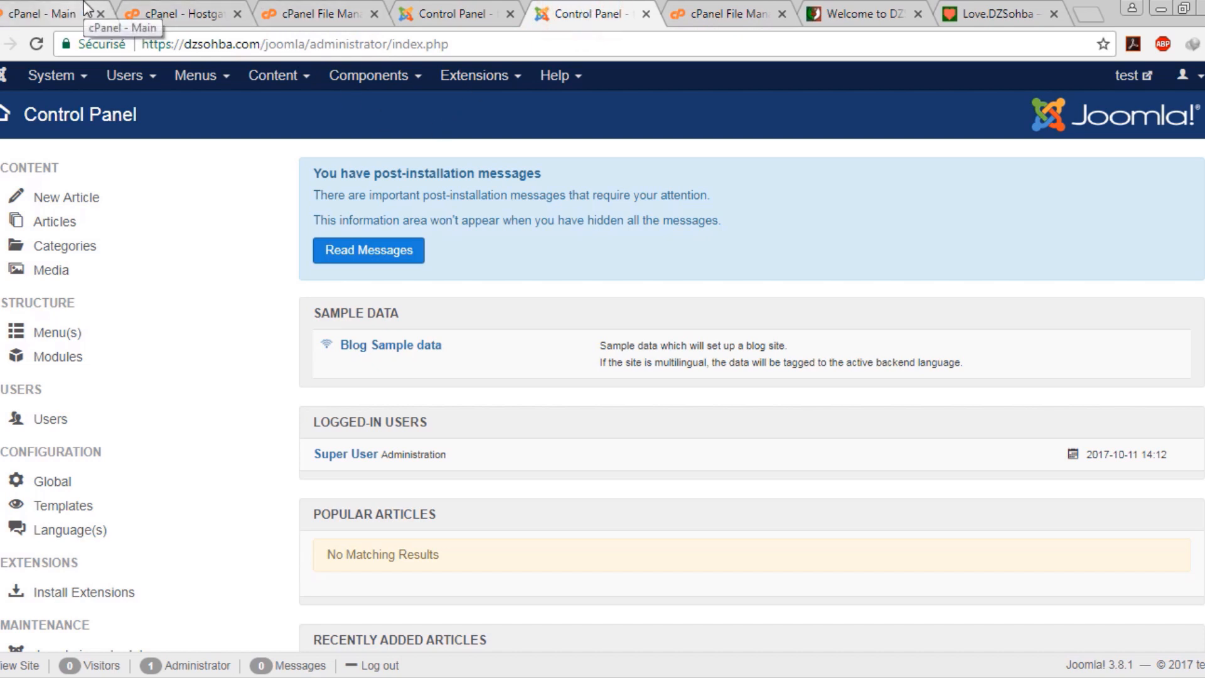
Review the public_html/wordpress files in File Manager, then switch back to the admin tab
left_click(345, 12)
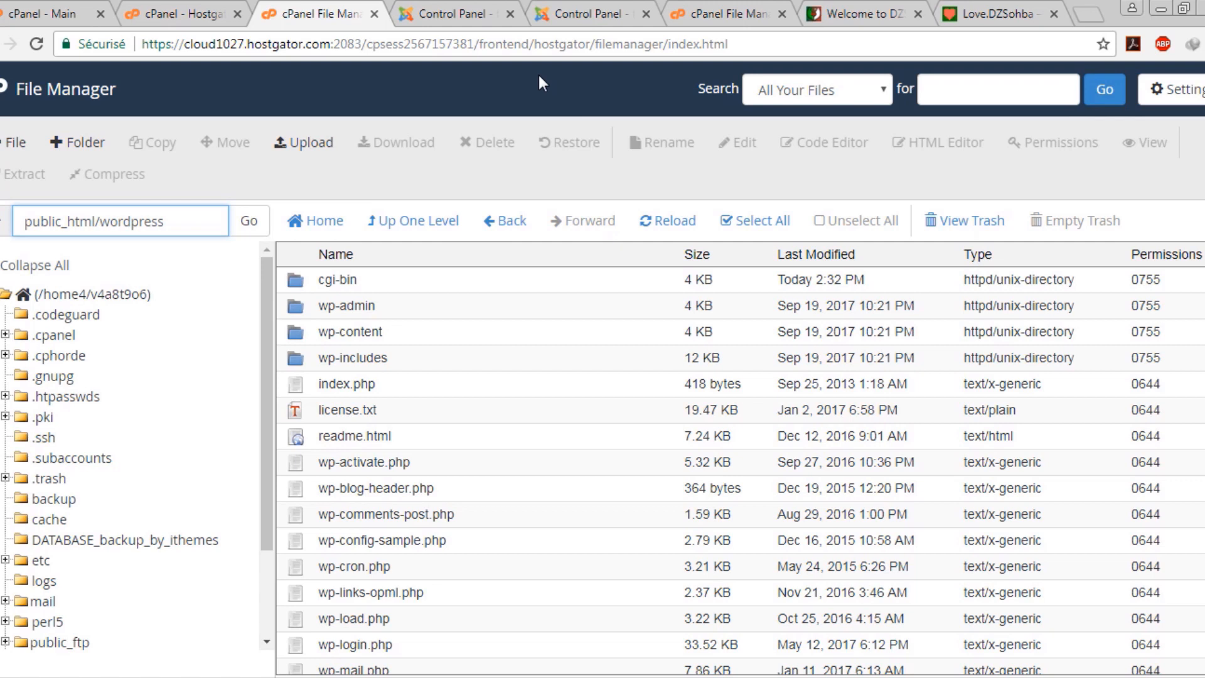
left_click(582, 11)
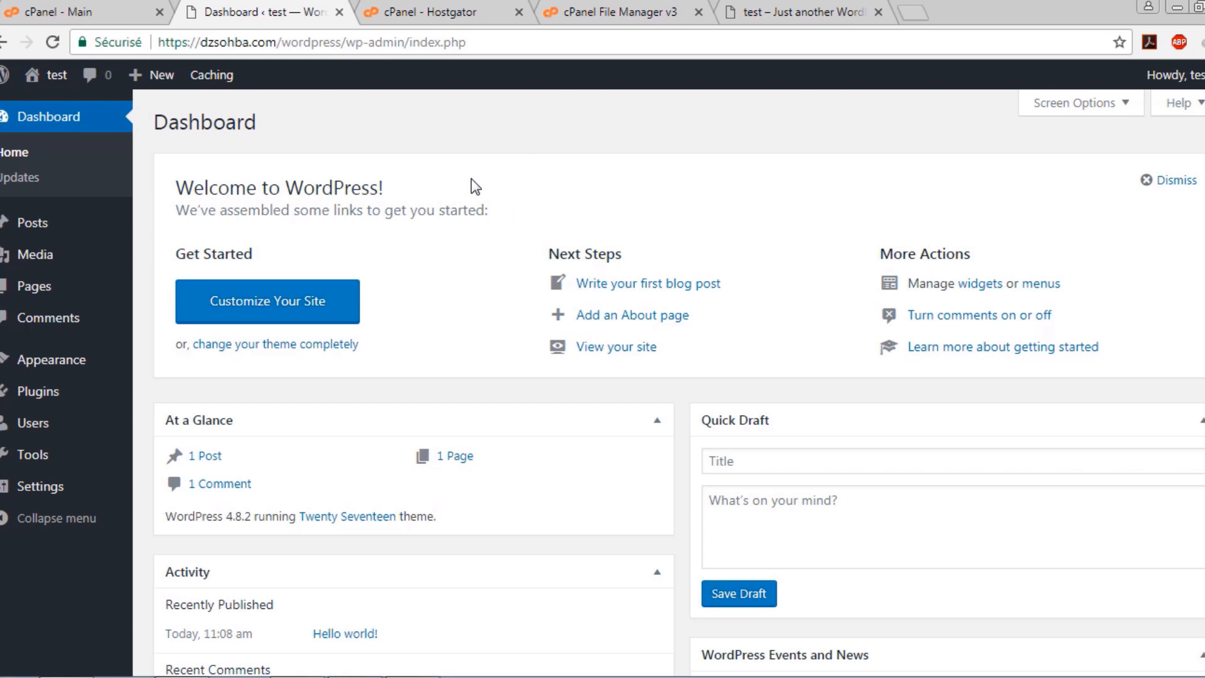
Highlight the WordPress welcome heading, Dashboard title and index.php in the address, then return to cPanel Main
double_click(344, 193)
left_click(268, 209)
mouse_move(173, 123)
left_mouse_down()
mouse_move(245, 122)
mouse_move(167, 126)
left_mouse_up()
left_click(245, 123)
left_click(212, 171)
left_click_drag(410, 43, 468, 45)
left_click(456, 155)
left_click(107, 12)
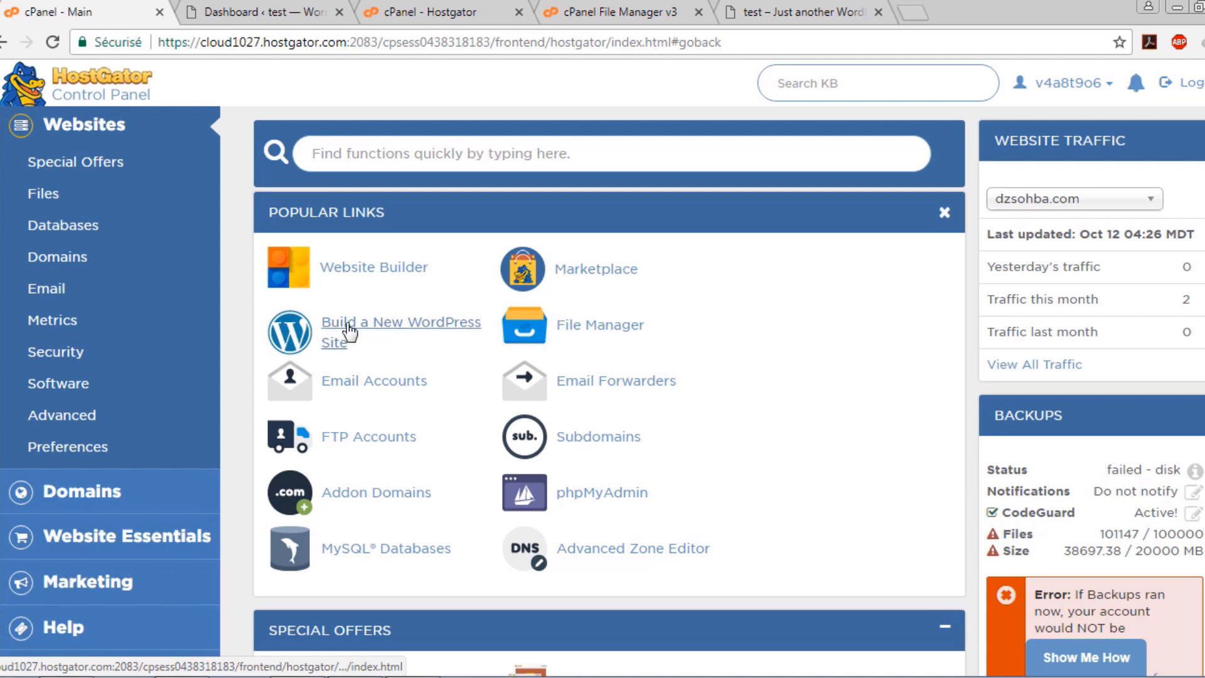
Open QuickInstall and 'Build a New WordPress Site' in new tabs, then view the new tab
scroll(351, 345, "down", 8)
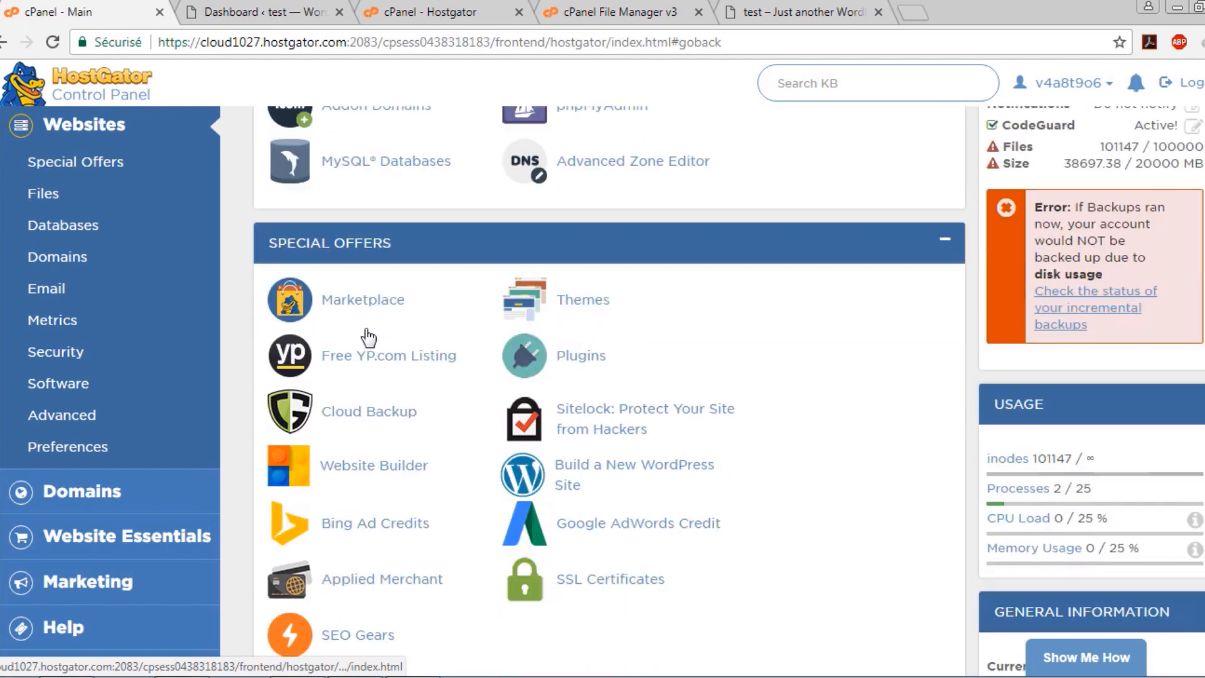
scroll(369, 336, "down", 5)
scroll(361, 332, "down", 5)
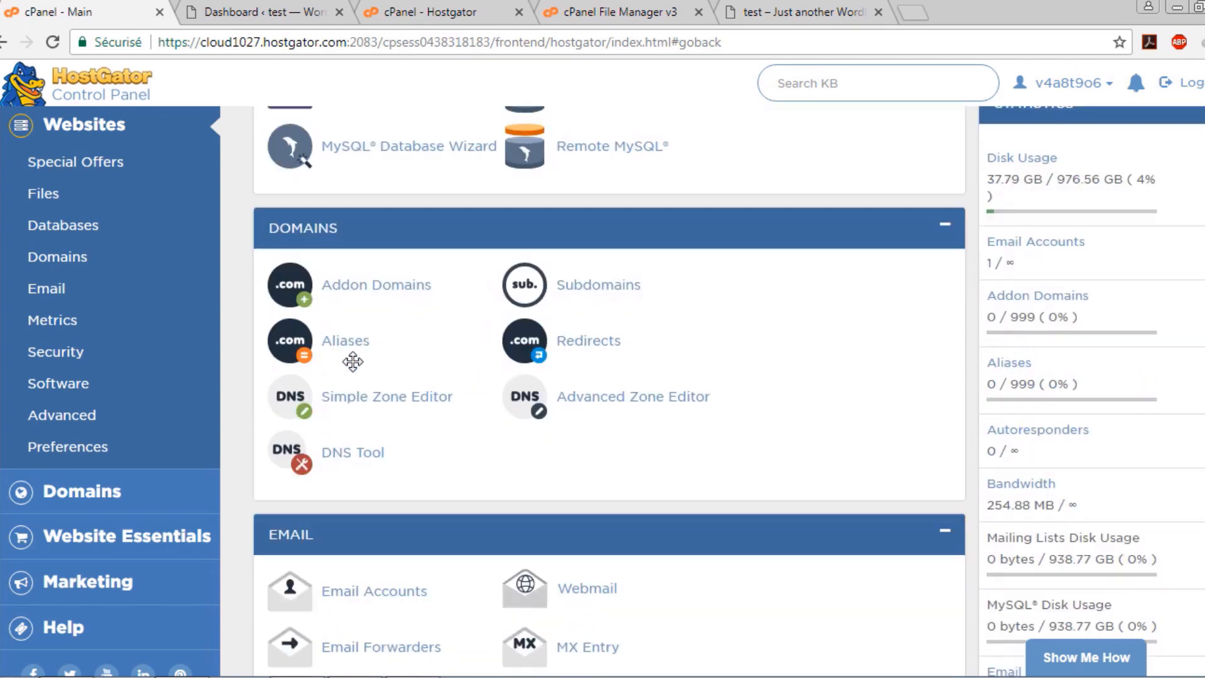
scroll(353, 321, "down", 15)
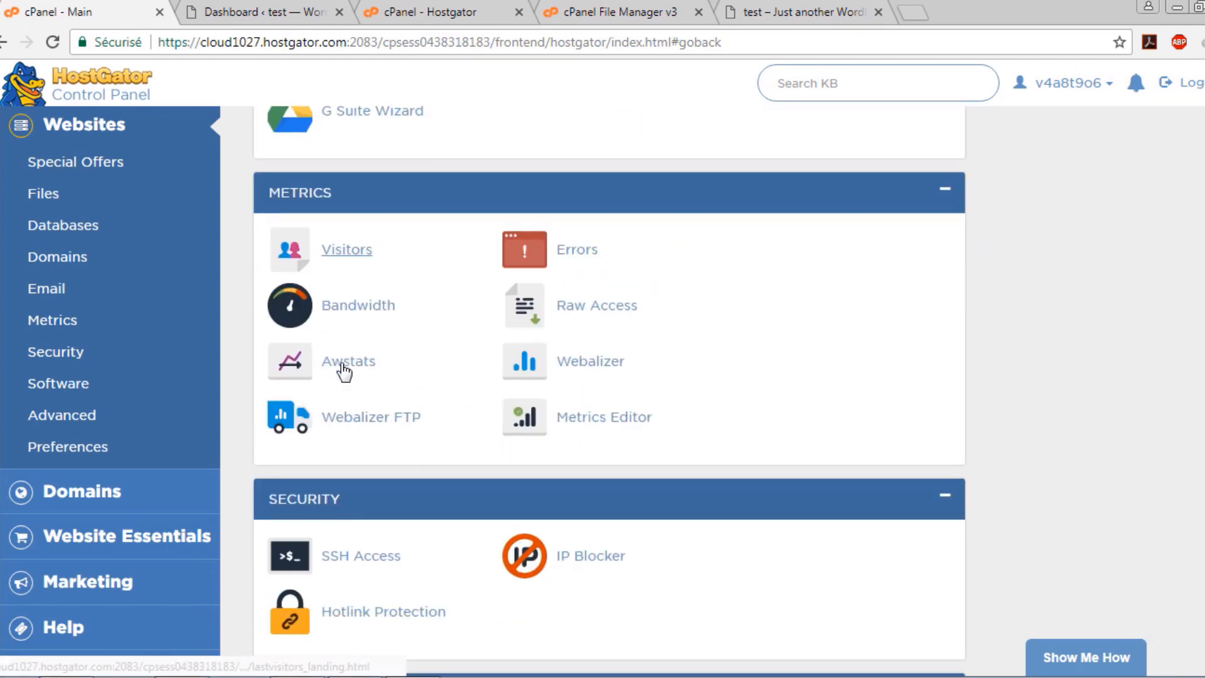
scroll(381, 328, "down", 5)
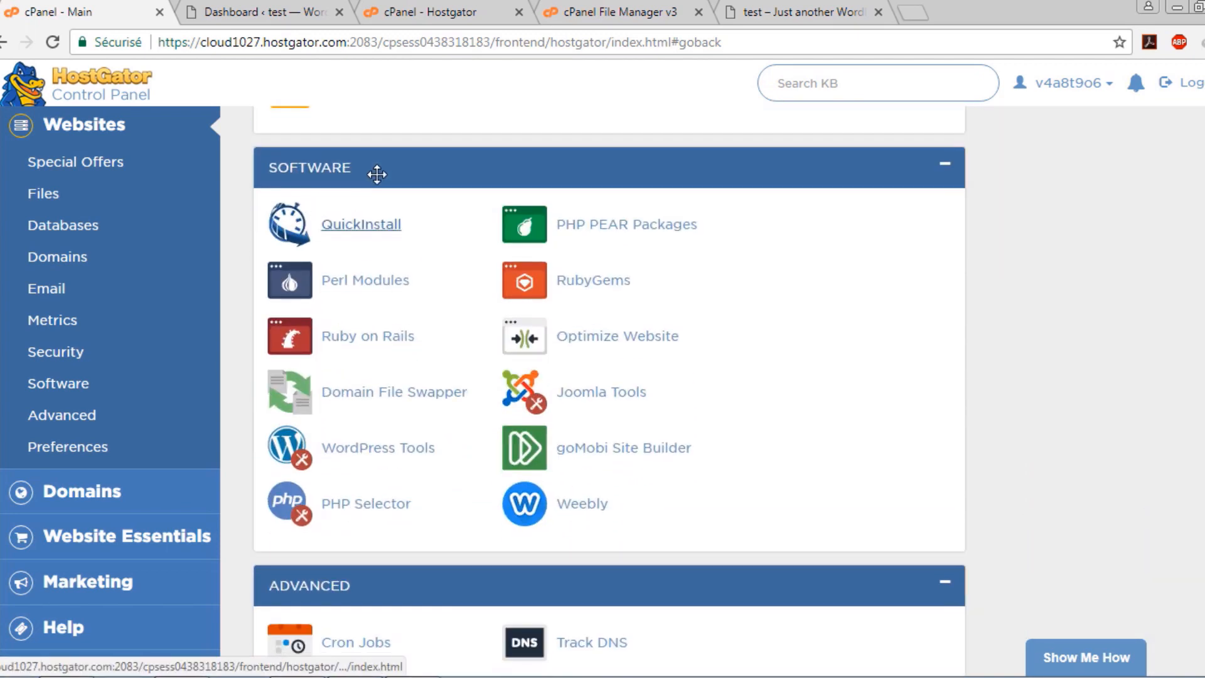
middle_click(357, 225)
scroll(386, 251, "up", 20)
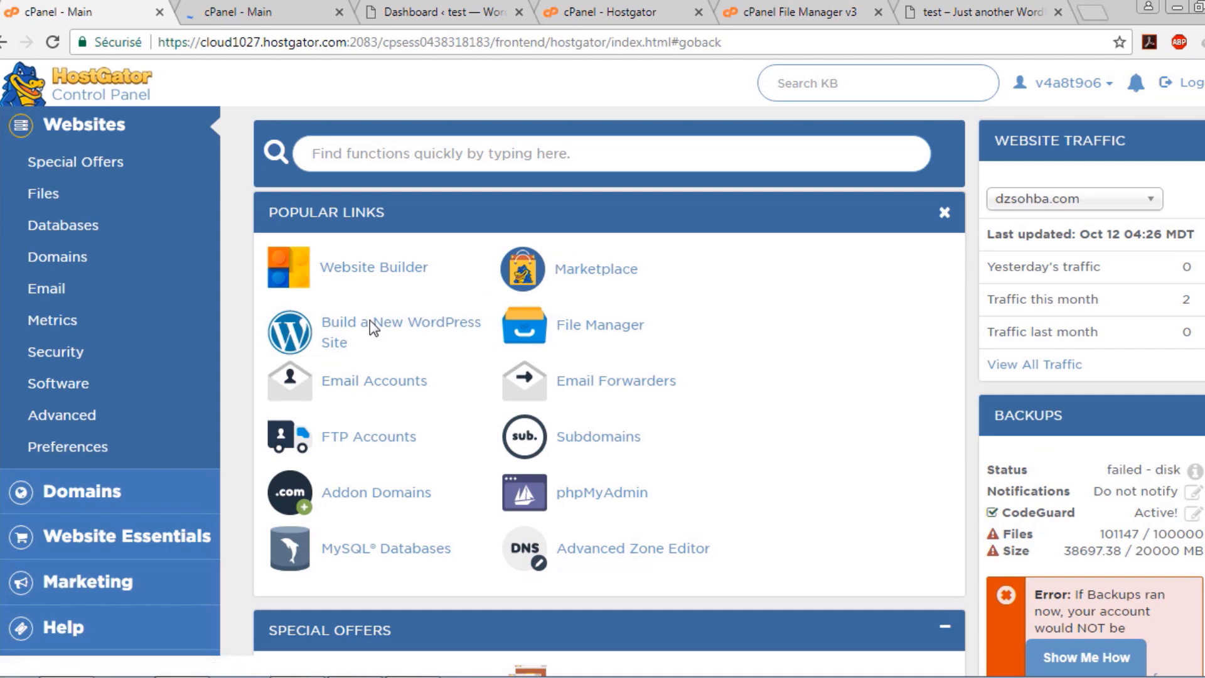
middle_click(371, 327)
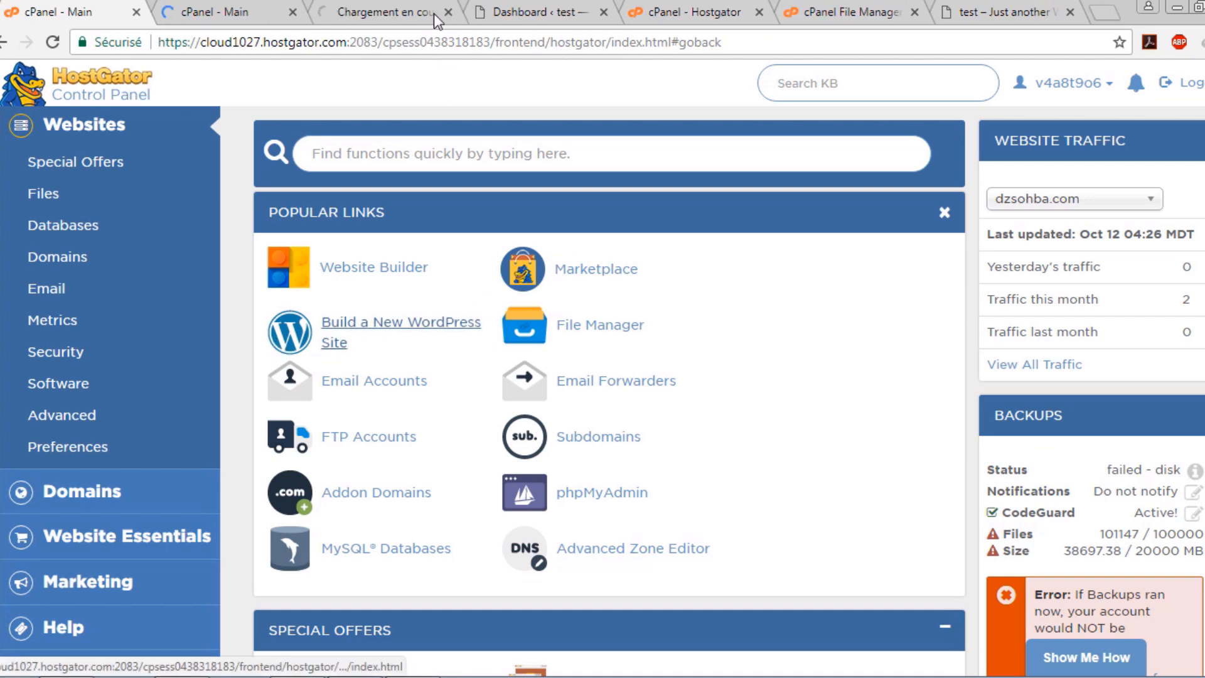
left_click(213, 12)
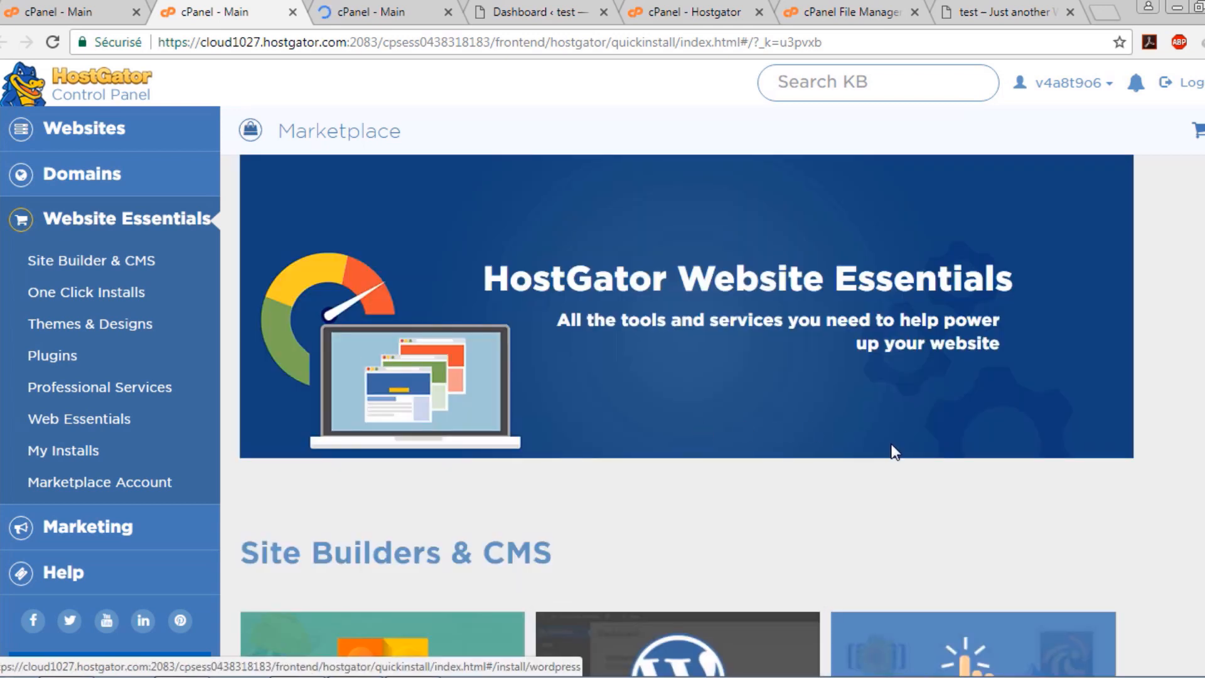
Scroll through the Marketplace's Site Builders & CMS page, then close that tab
scroll(970, 487, "down", 5)
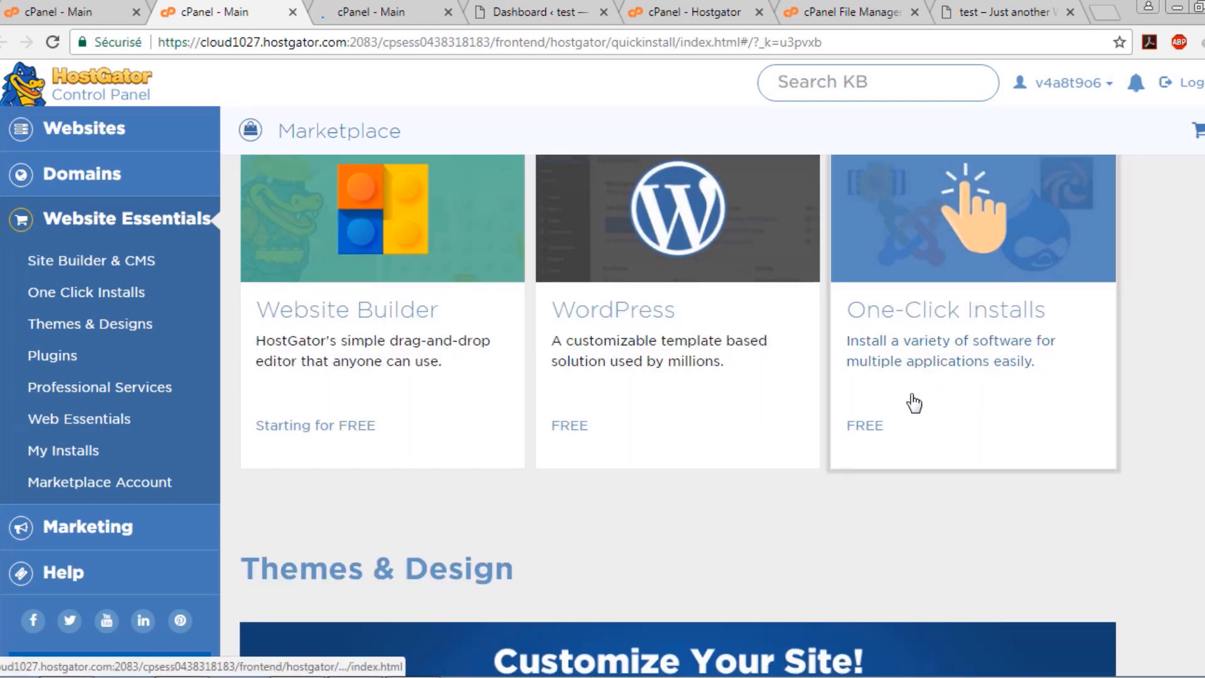
scroll(816, 414, "down", 3)
scroll(626, 441, "down", 15)
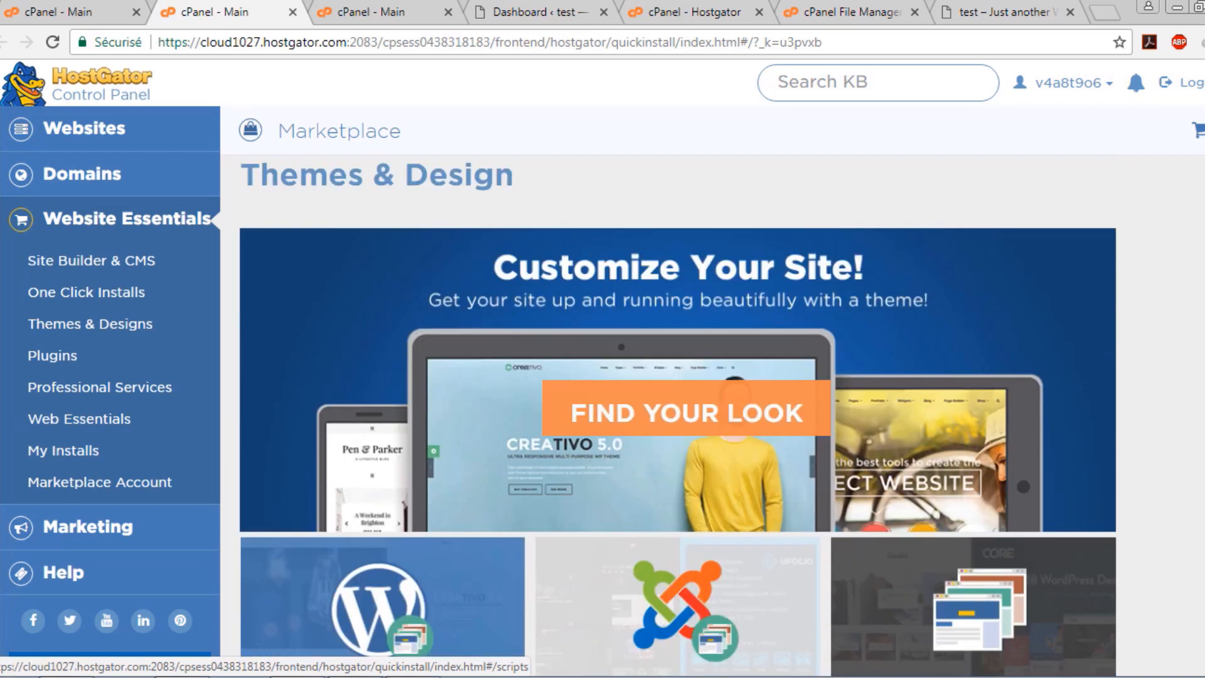
scroll(632, 333, "down", 2)
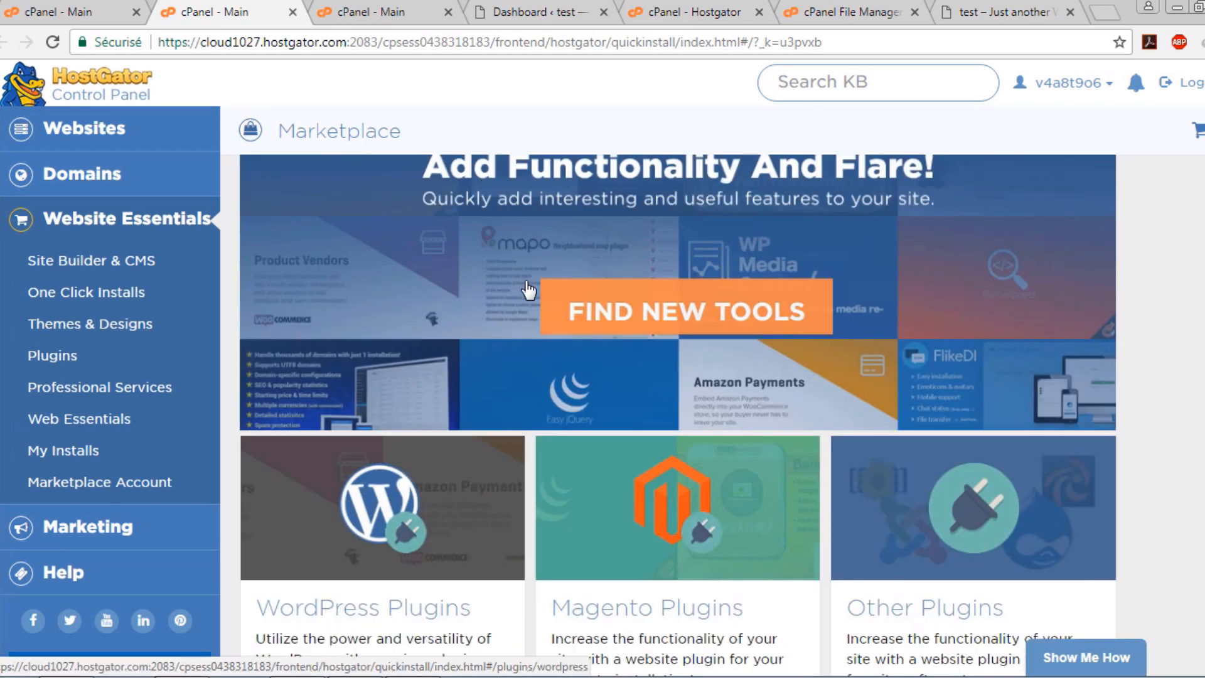
scroll(538, 298, "up", 4)
scroll(543, 295, "down", 5)
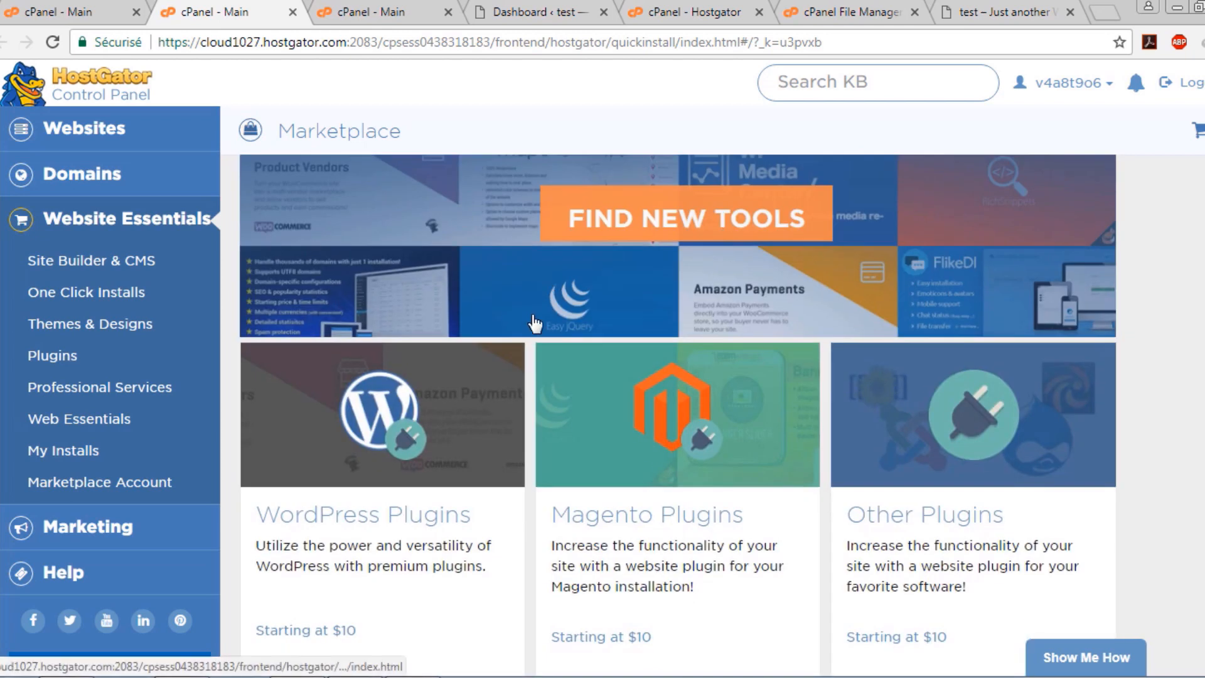
scroll(628, 511, "down", 5)
scroll(384, 320, "up", 20)
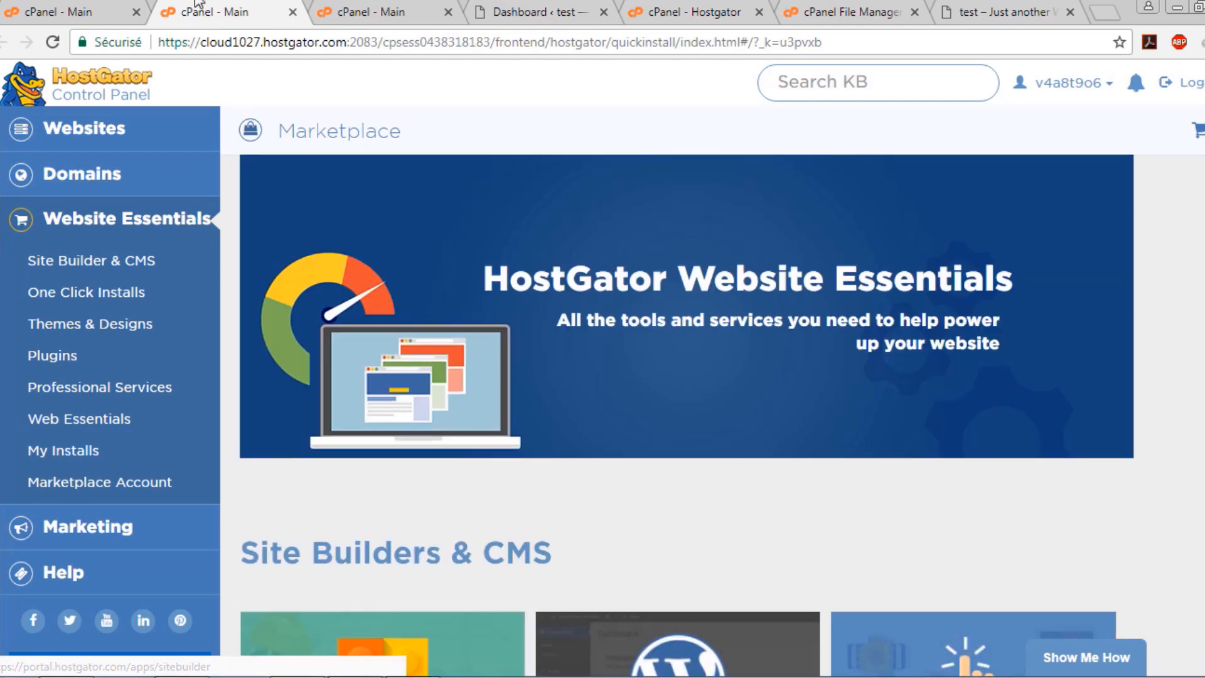
middle_click(228, 11)
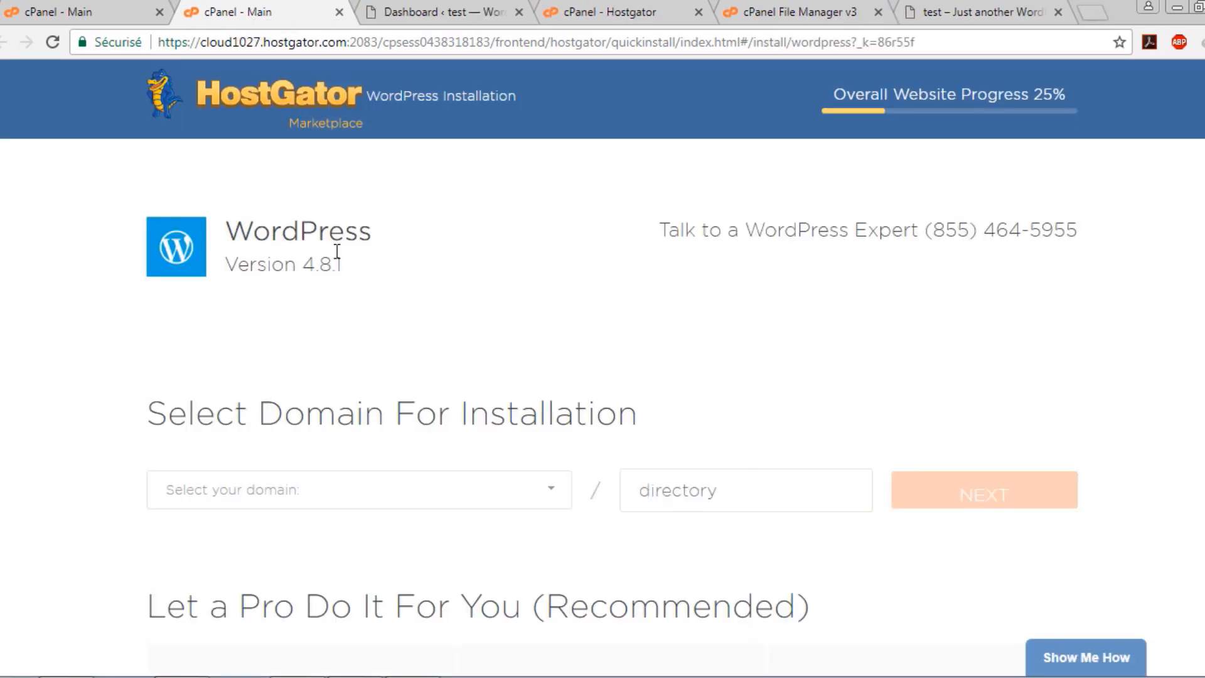
Start 'Build a New WordPress Site', choose wordpress.dzsohba.com as the domain, and proceed to Install Settings
left_click(57, 11)
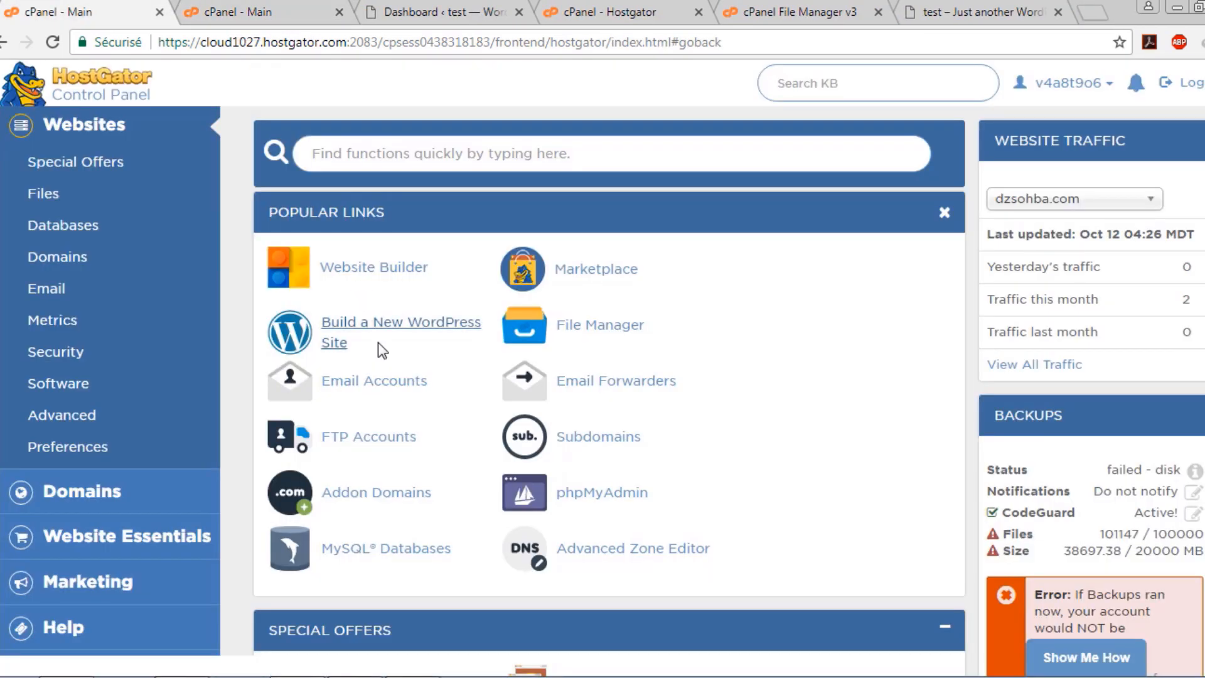
left_click(359, 320)
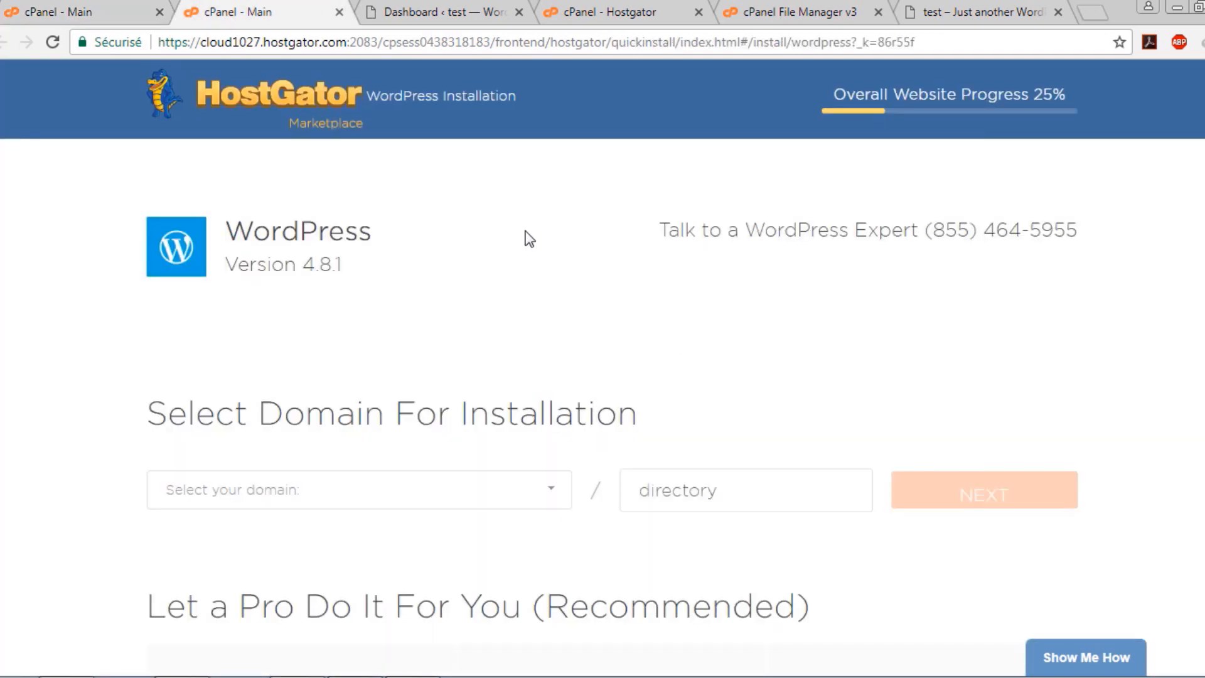
scroll(338, 322, "down", 2)
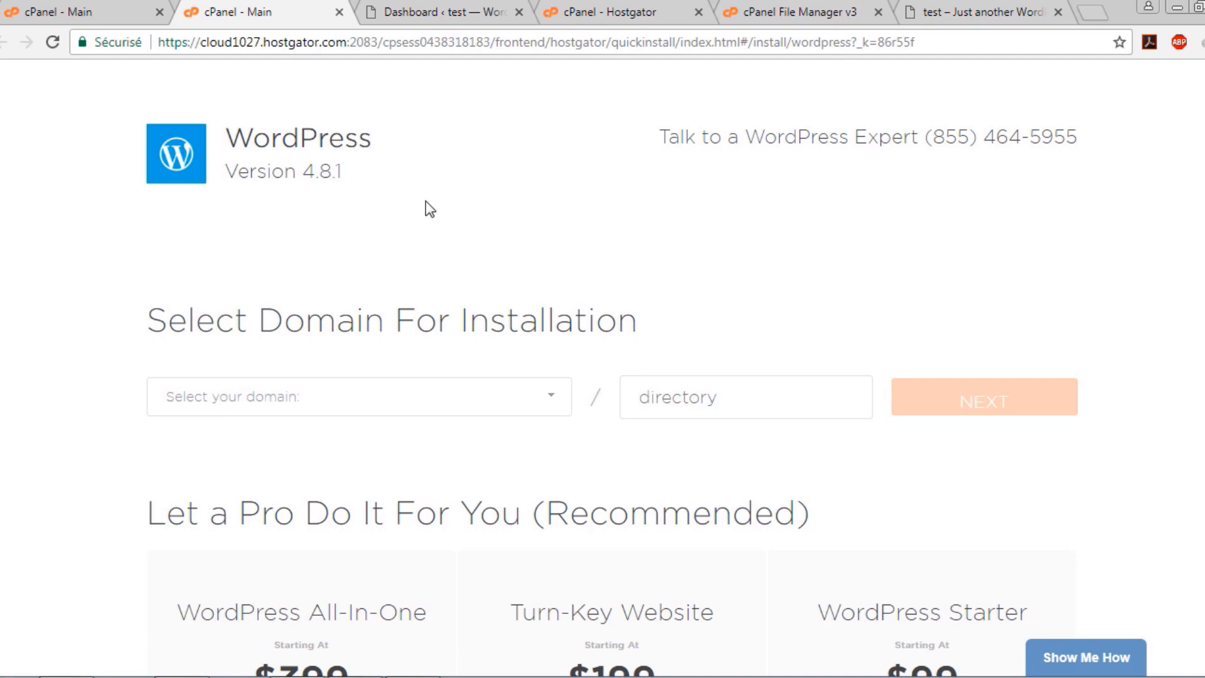
left_click(366, 173)
left_click(531, 403)
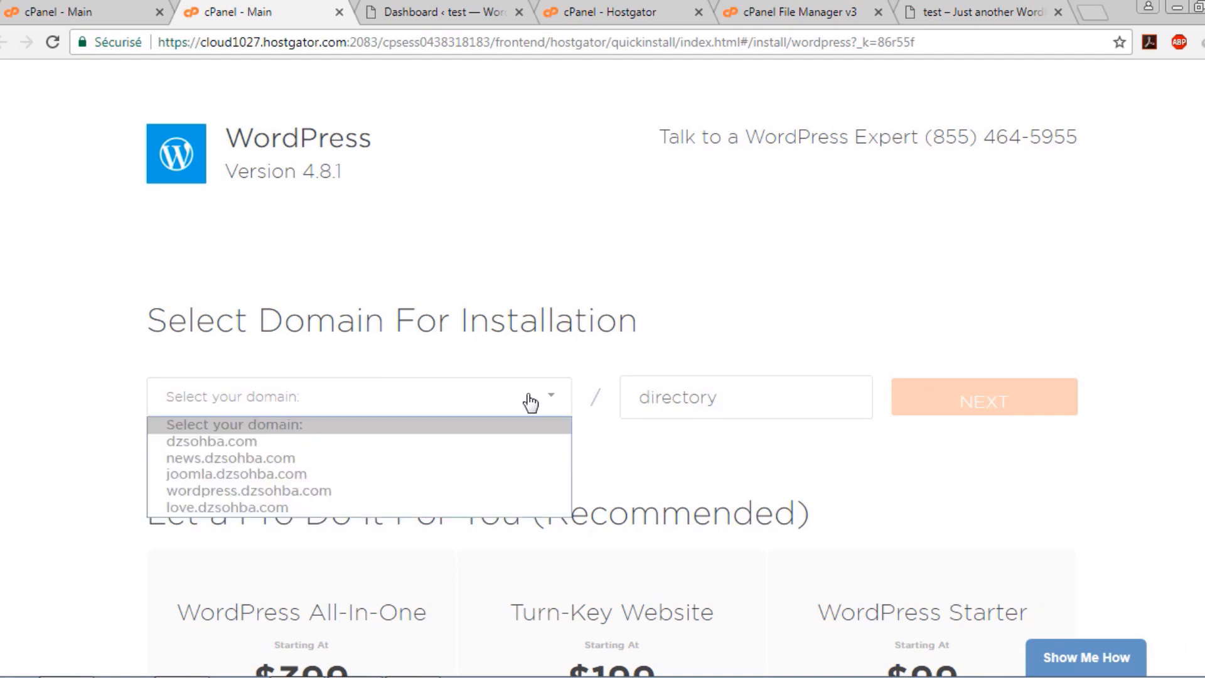
left_click(385, 491)
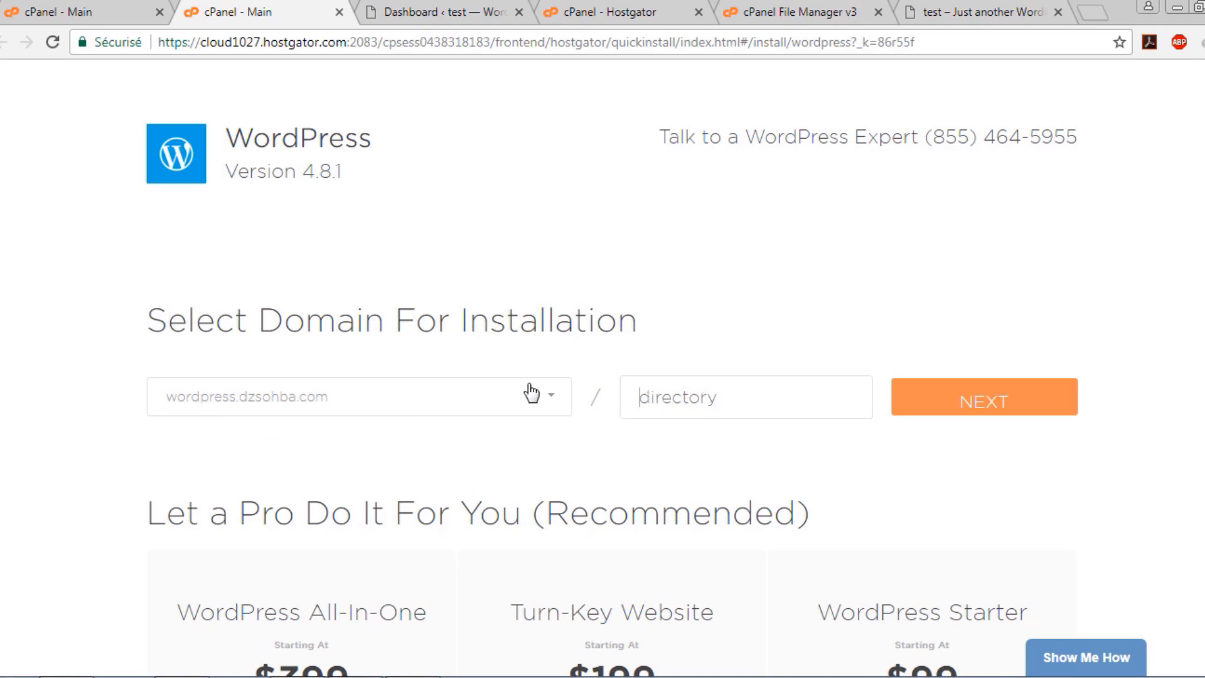
left_click(666, 394)
left_click(935, 410)
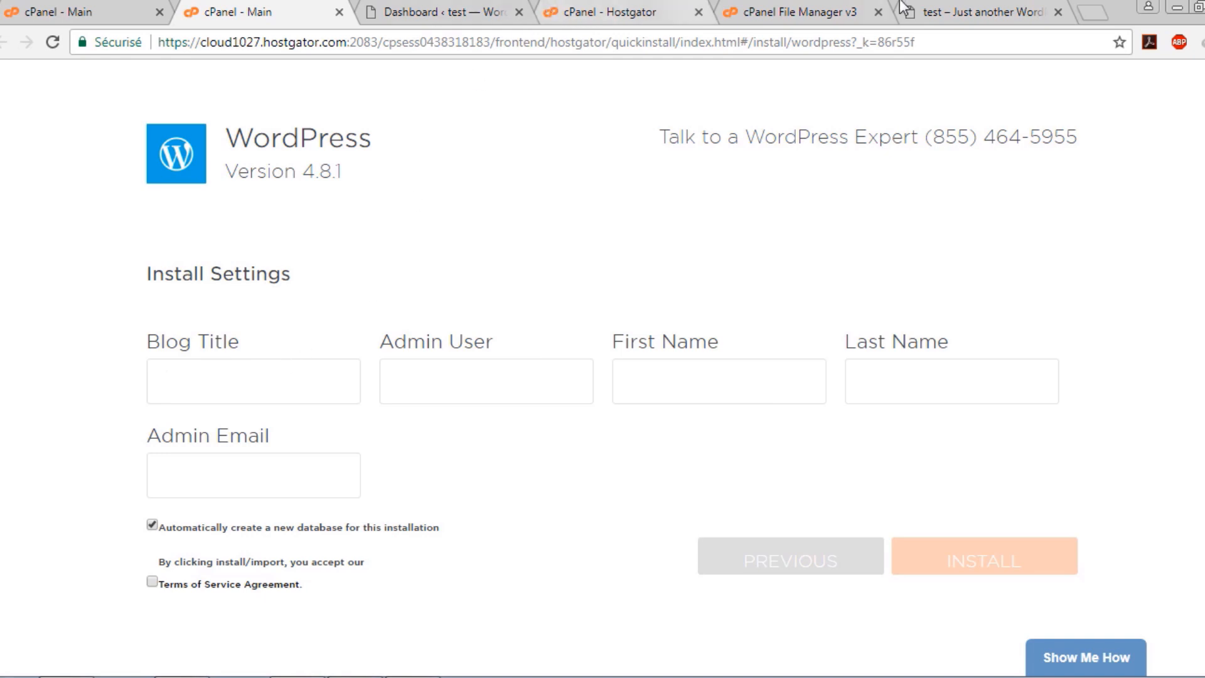
Reload the dzsohba.com/wordpress test site, then go back to the blank Install Settings form
left_click_drag(936, 6, 408, 11)
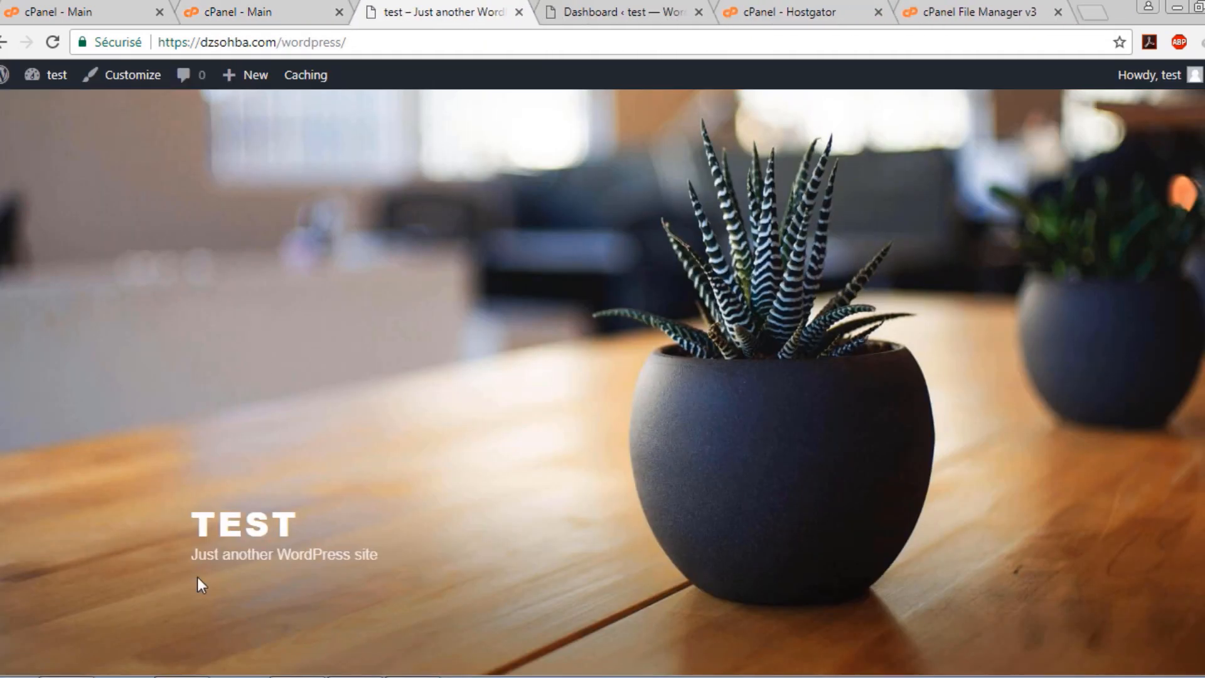
left_click(209, 523)
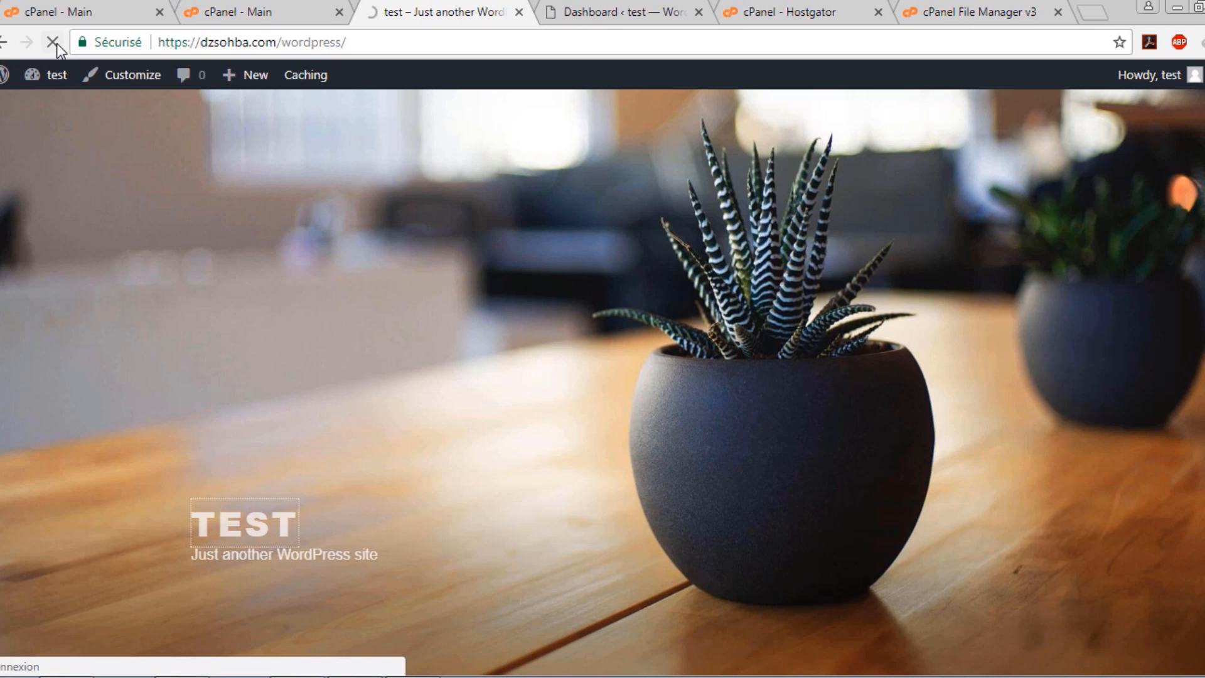
left_click(260, 7)
left_click(409, 368)
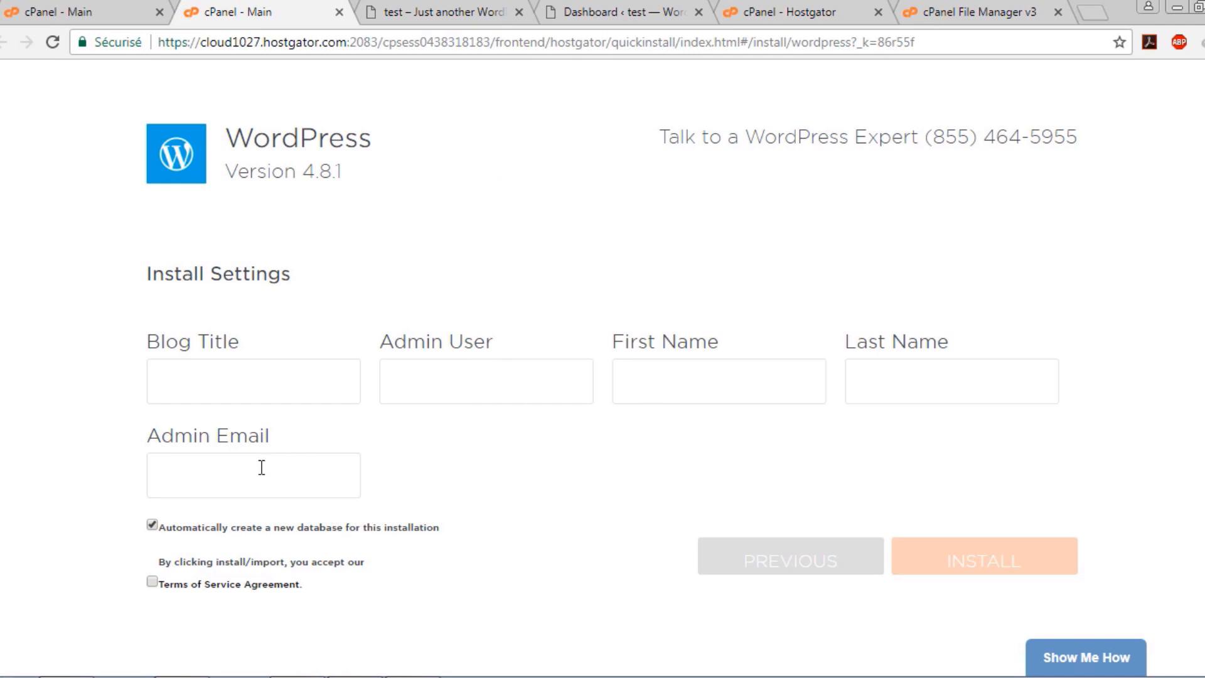
scroll(261, 468, "down", 1)
left_click(246, 382)
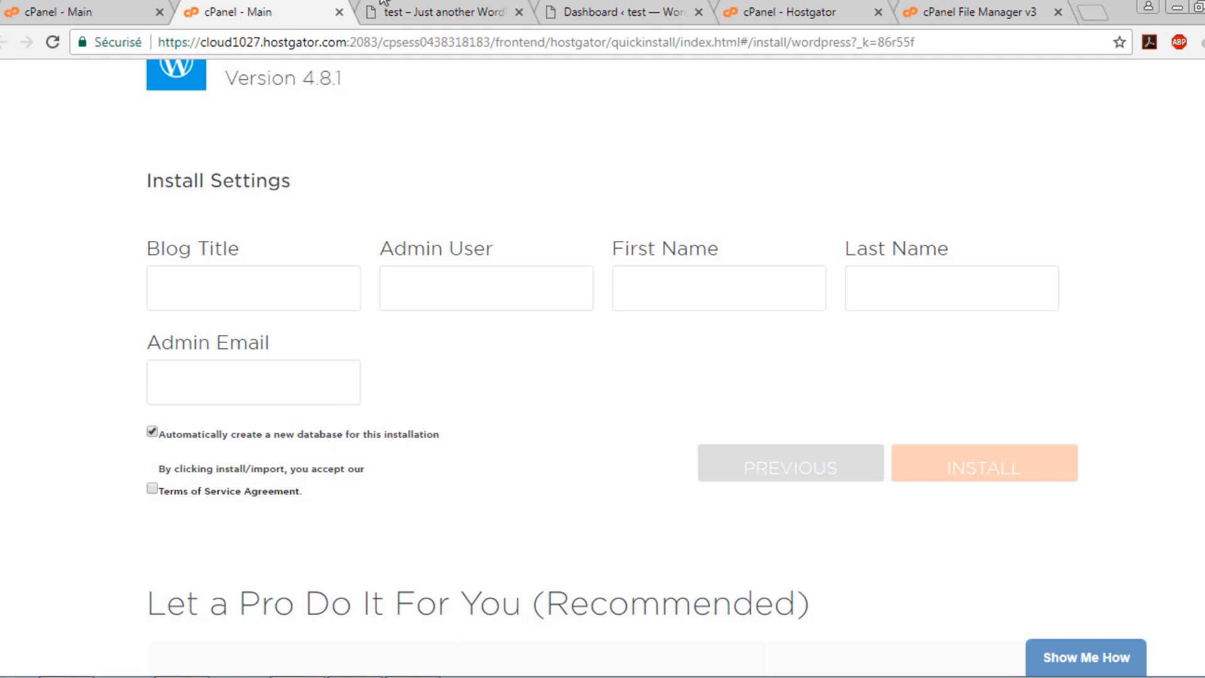
Accept the Terms of Service Agreement on the Install Settings form
left_click(152, 488)
left_click(347, 283)
left_click(419, 283)
left_click(920, 281)
left_click(316, 382)
Enter test as Blog Title, Admin User and First Name, and fill in the admin e-mail address
left_click(333, 289)
type("test")
key("Tab")
type("test")
key("Tab")
type("tets")
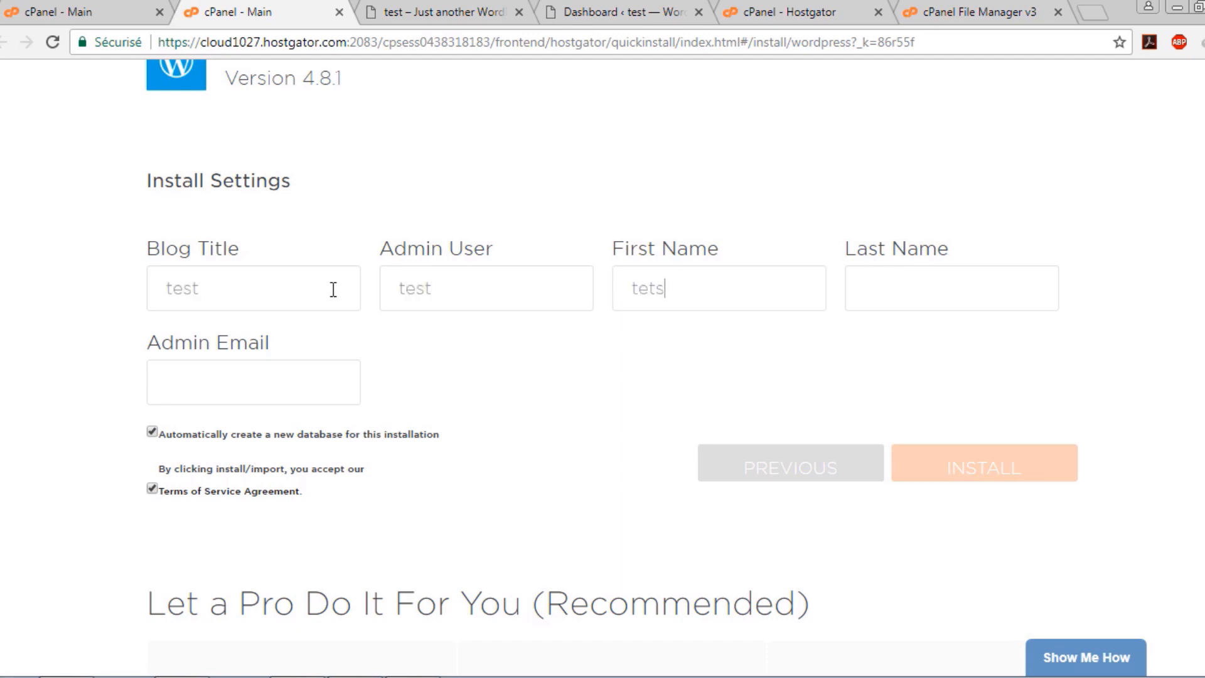
key("BackSpace")
key("BackSpace")
type("st")
key("Tab")
type("t")
type("est")
type("test")
type("@")
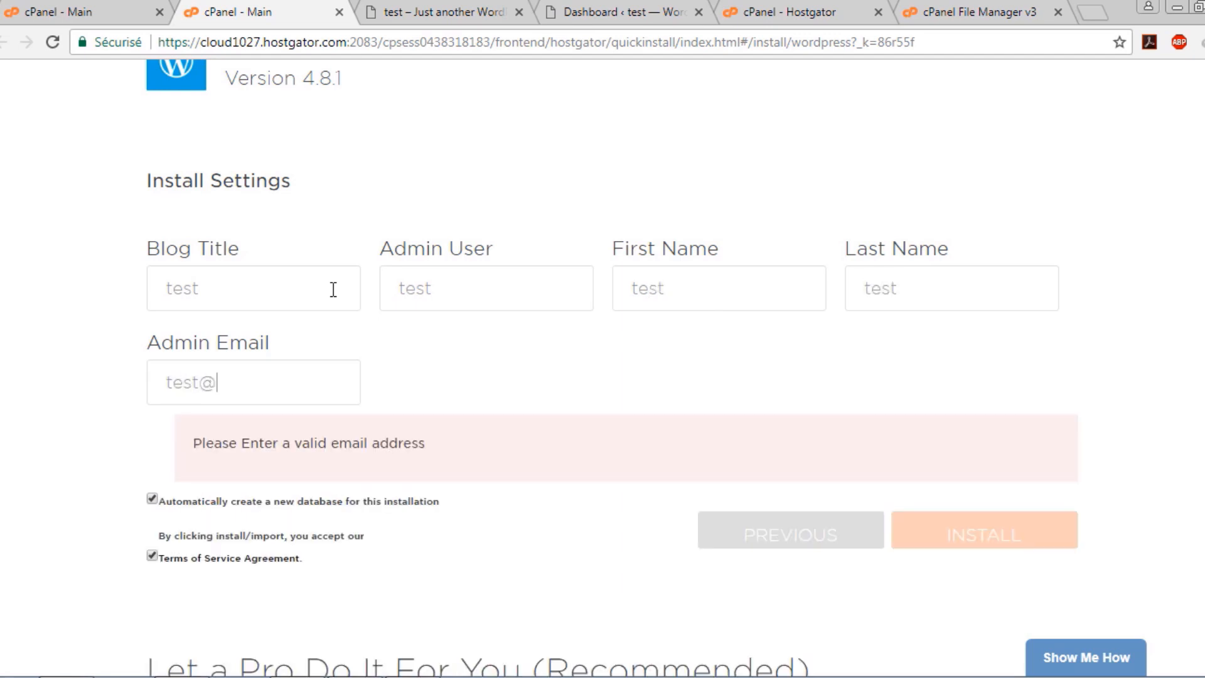
type("gmail.com")
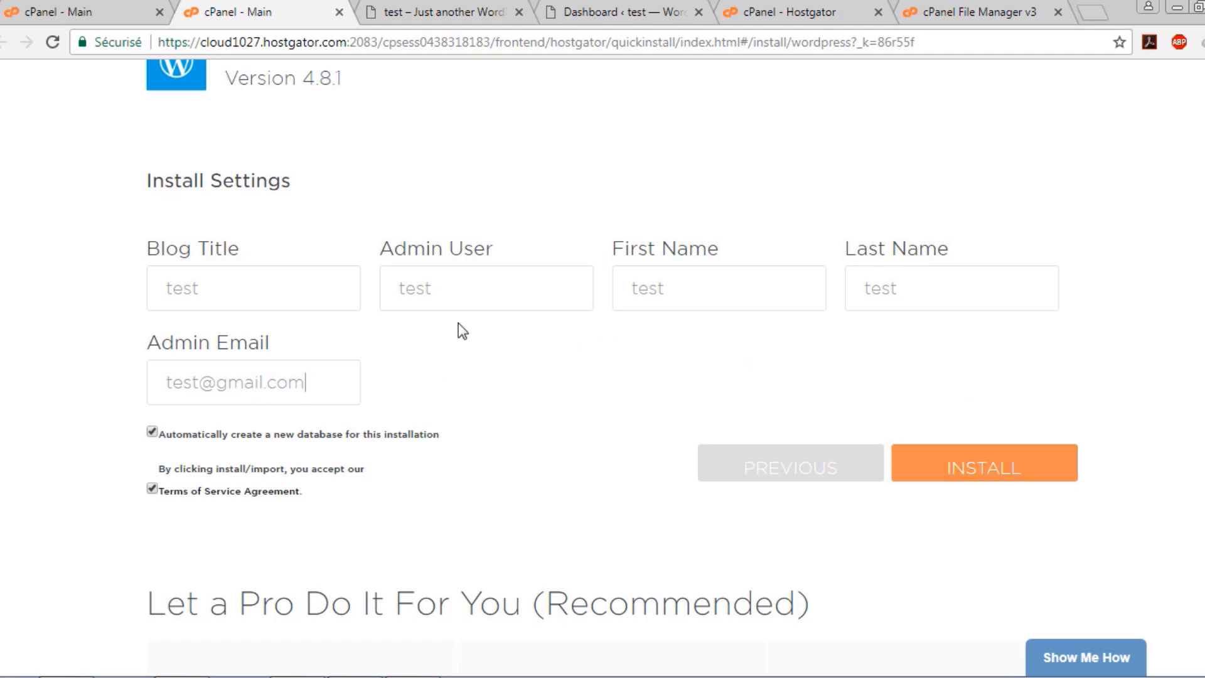
left_click(443, 8)
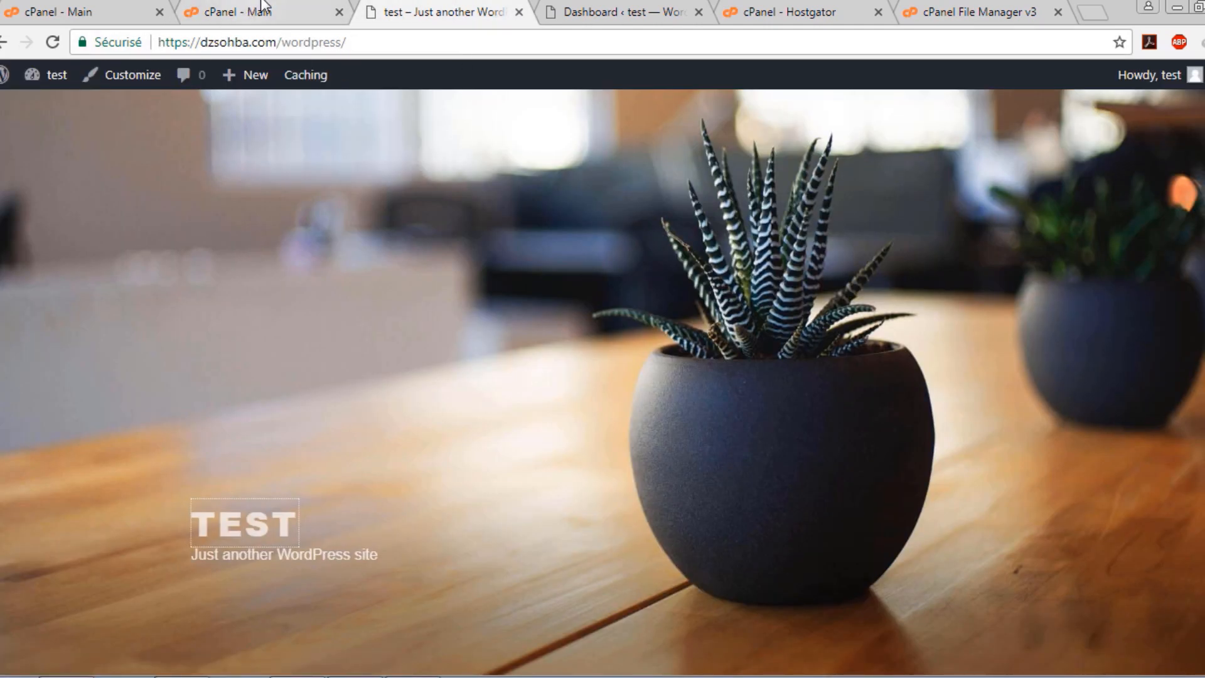
left_click(226, 10)
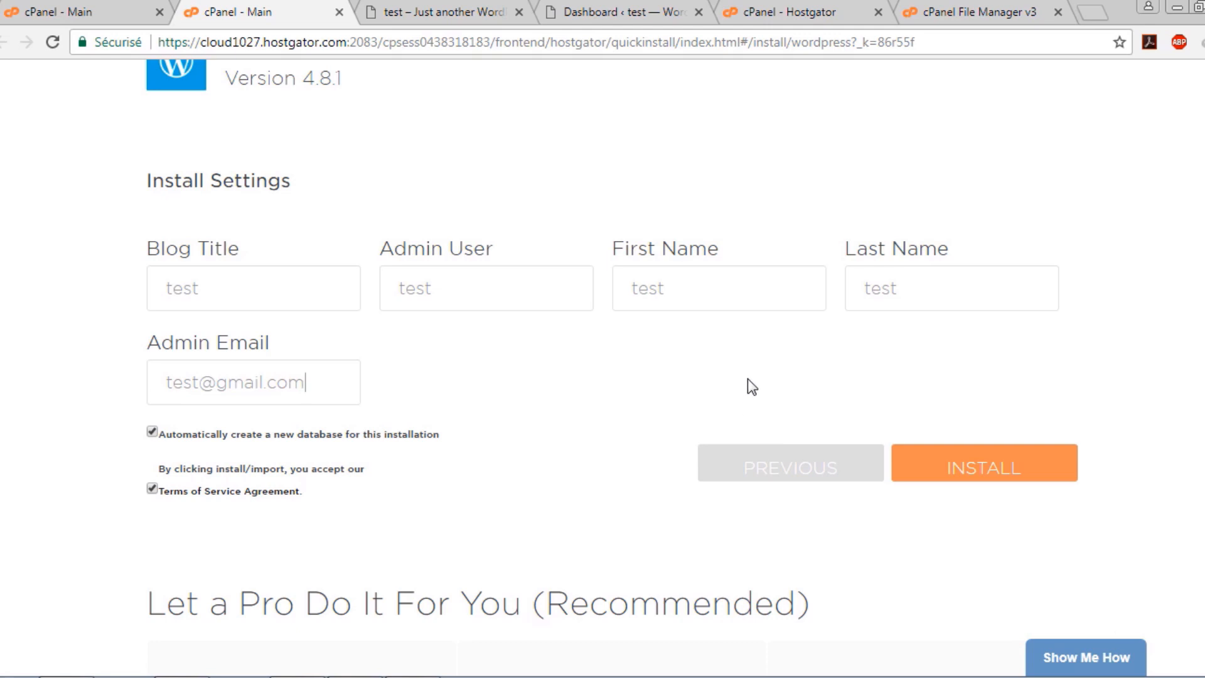
Switch to the 'test – Just another WordPress site' tab and highlight dzsohba.com in its address
left_click(447, 7)
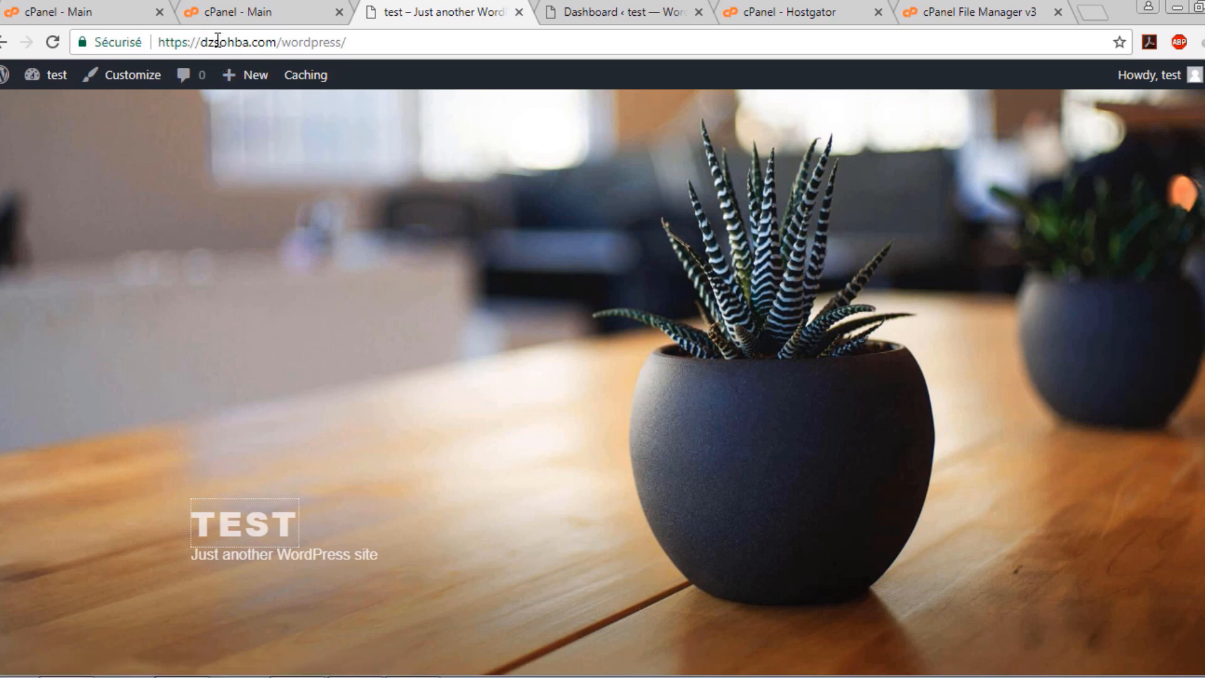
left_click_drag(200, 42, 266, 42)
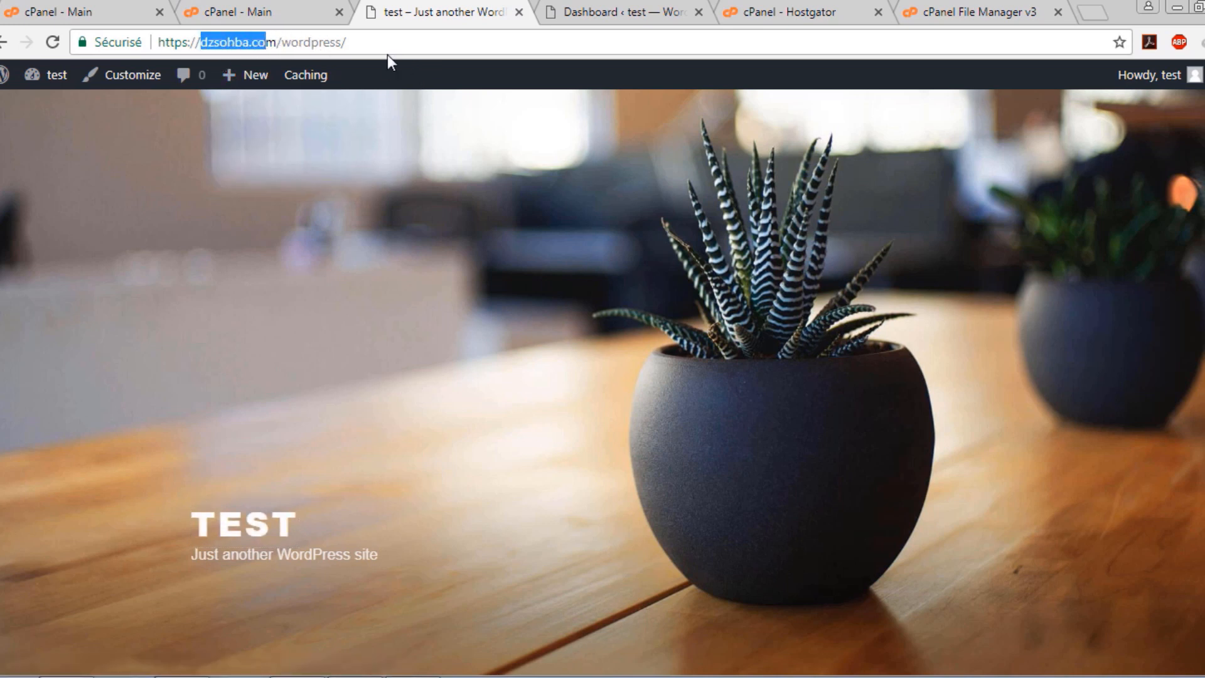
left_click(375, 43)
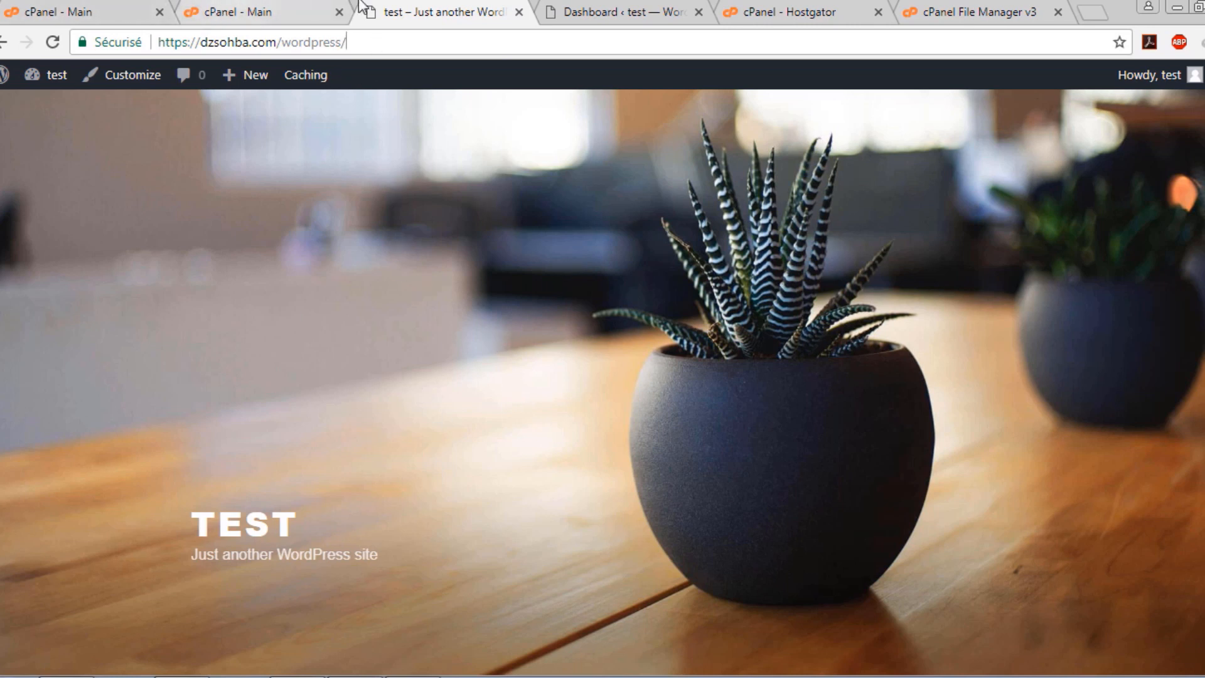
left_click(927, 9)
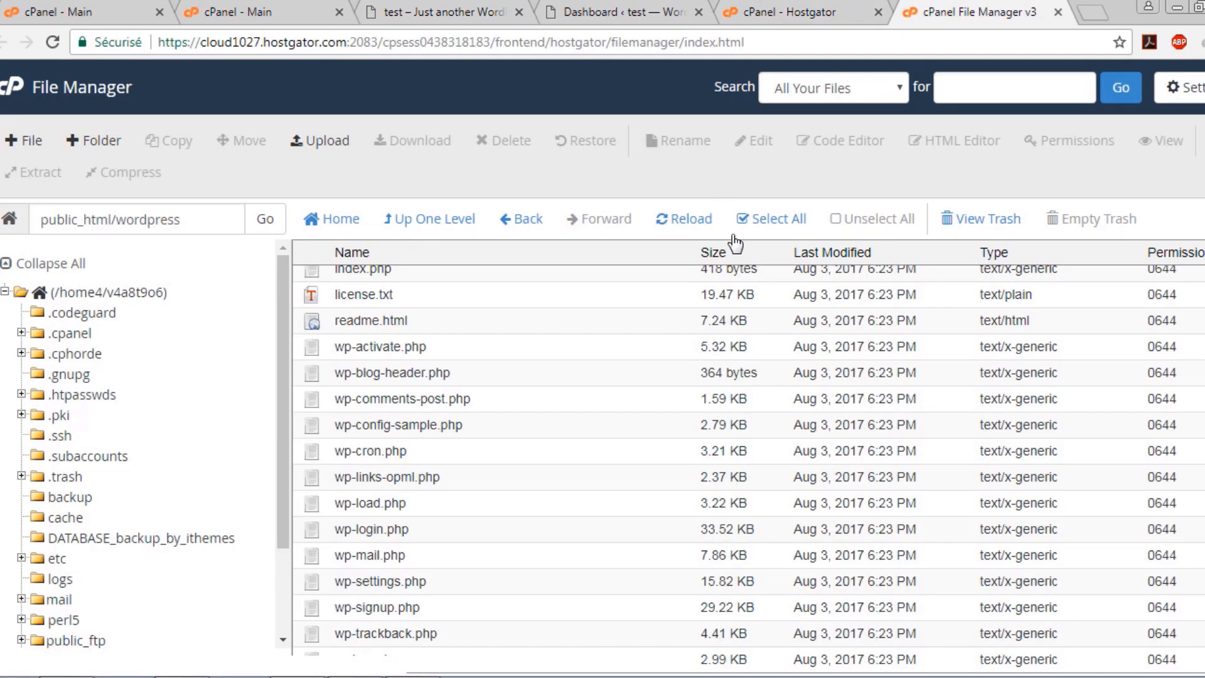
scroll(549, 317, "up", 3)
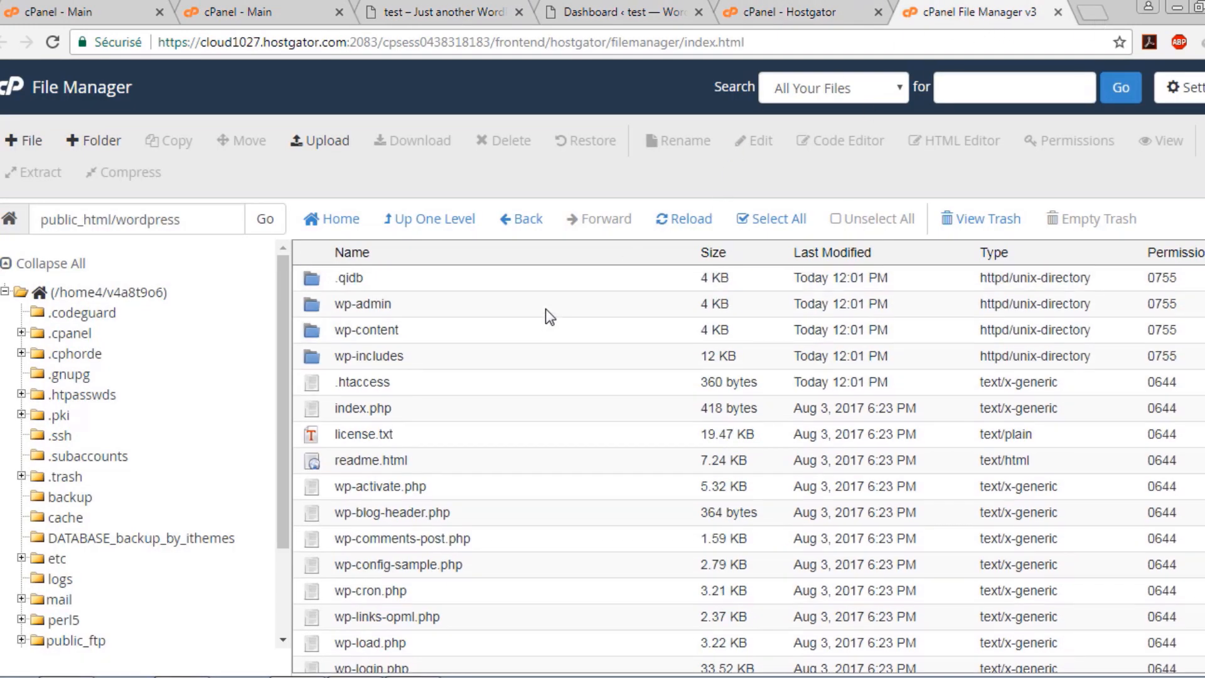
left_click(426, 229)
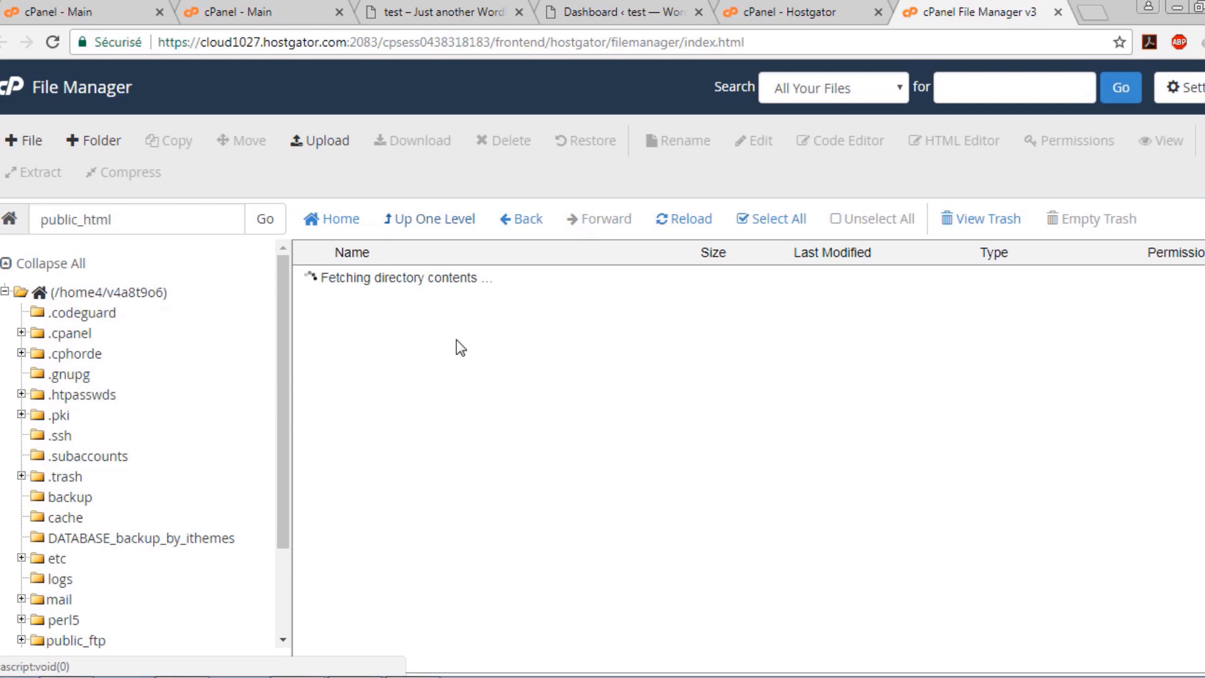
left_click(349, 230)
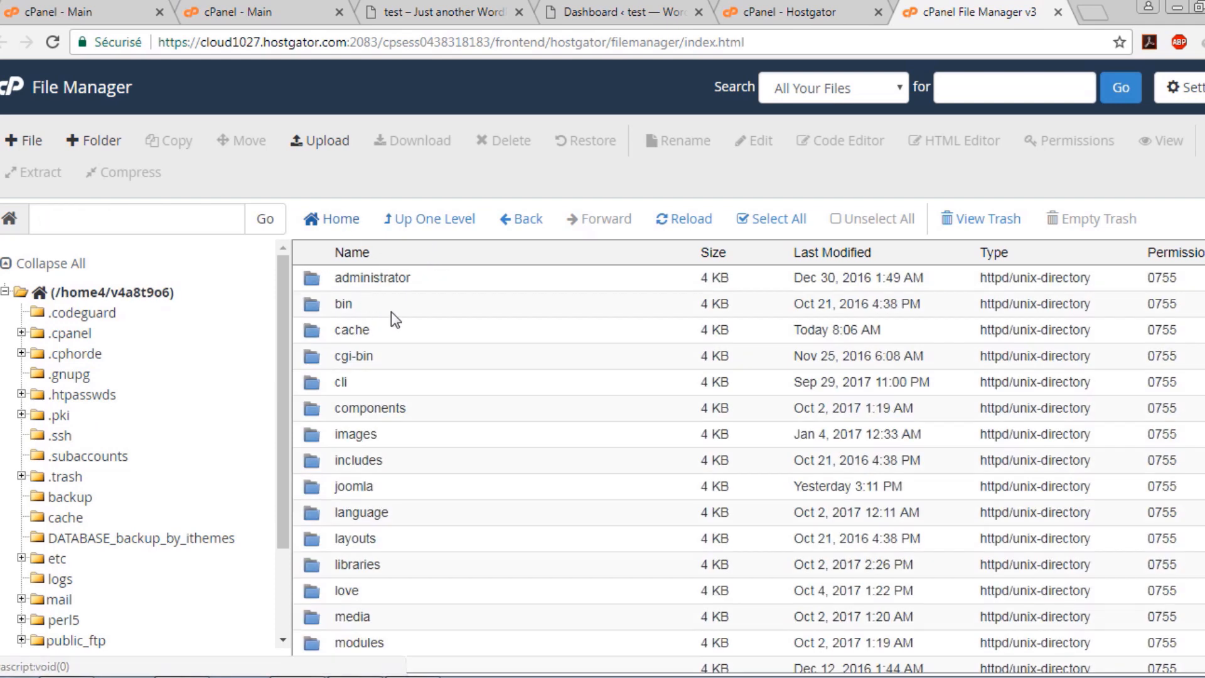
scroll(458, 517, "down", 3)
double_click(458, 630)
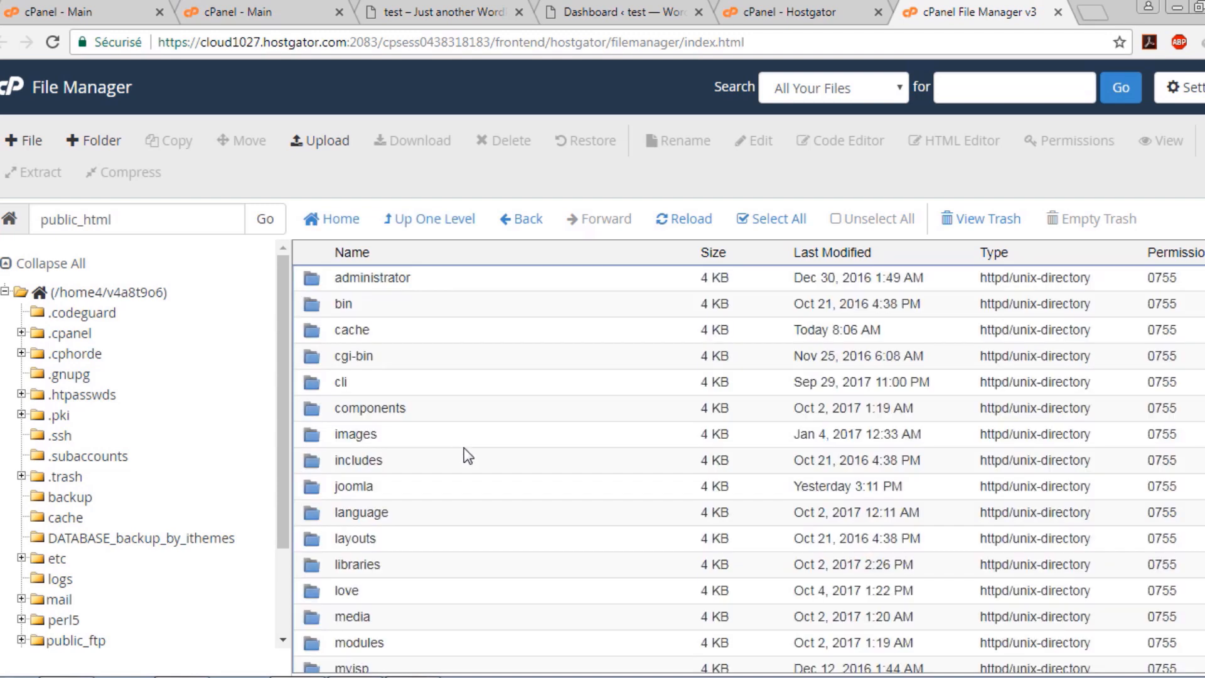
scroll(433, 533, "down", 4)
double_click(457, 596)
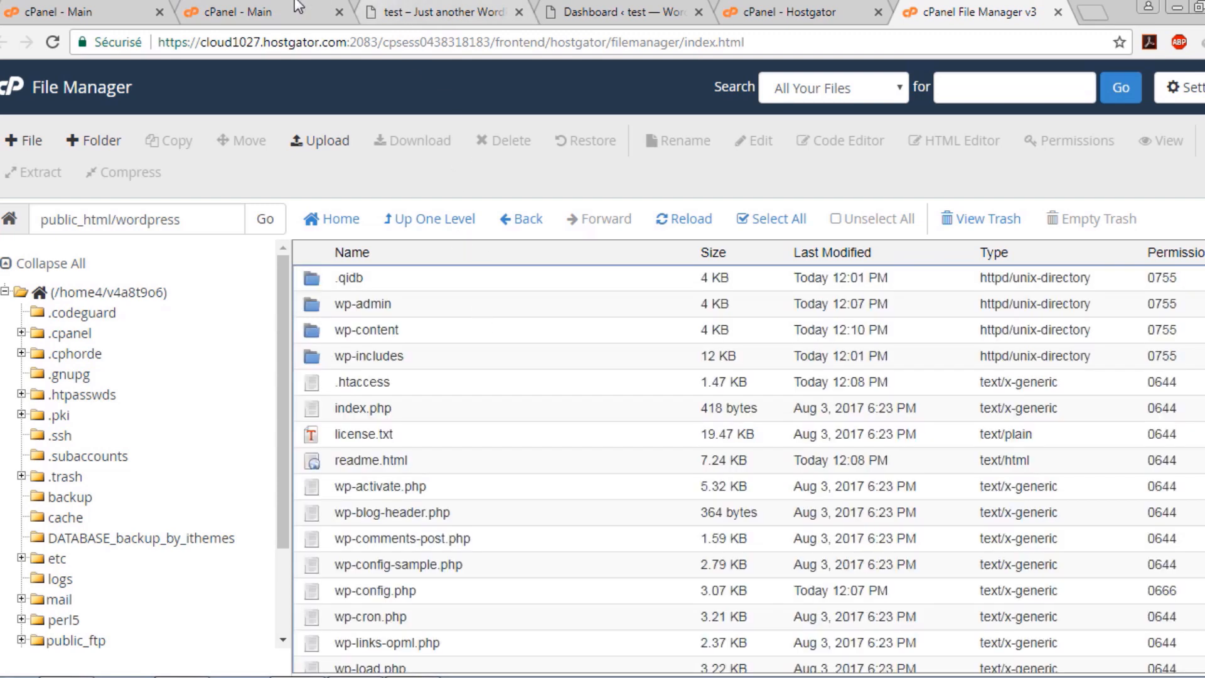
left_click(232, 11)
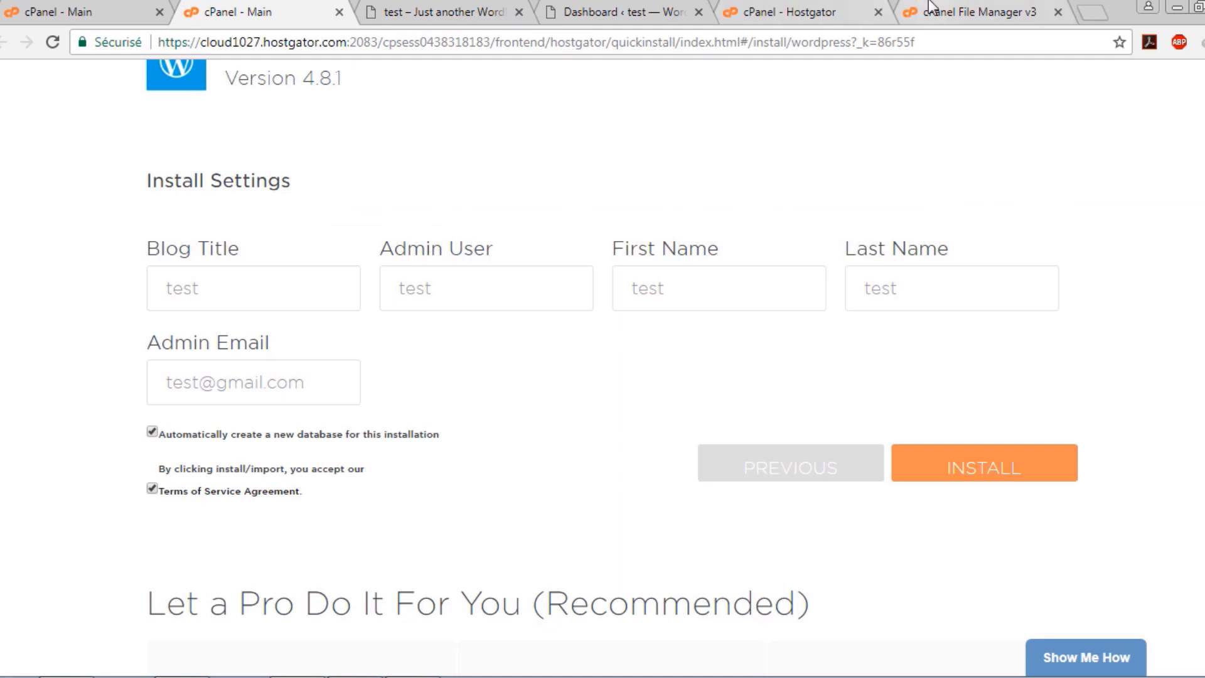
left_click(969, 11)
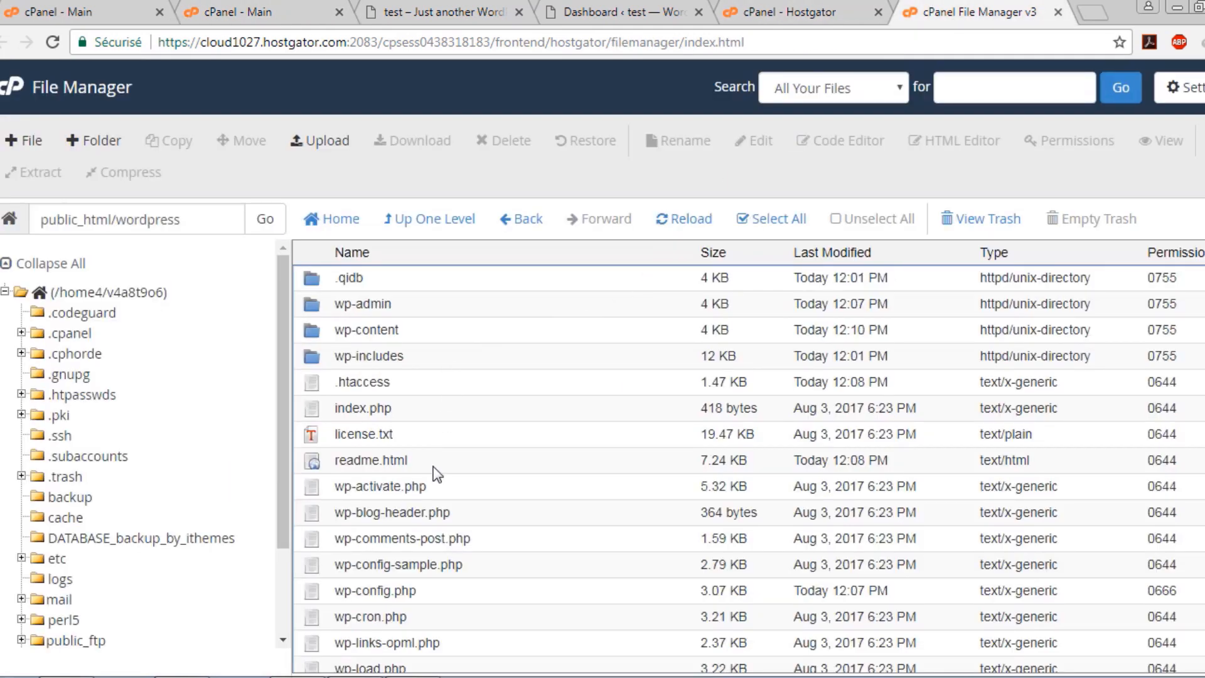
scroll(432, 484, "down", 3)
scroll(435, 493, "down", 2)
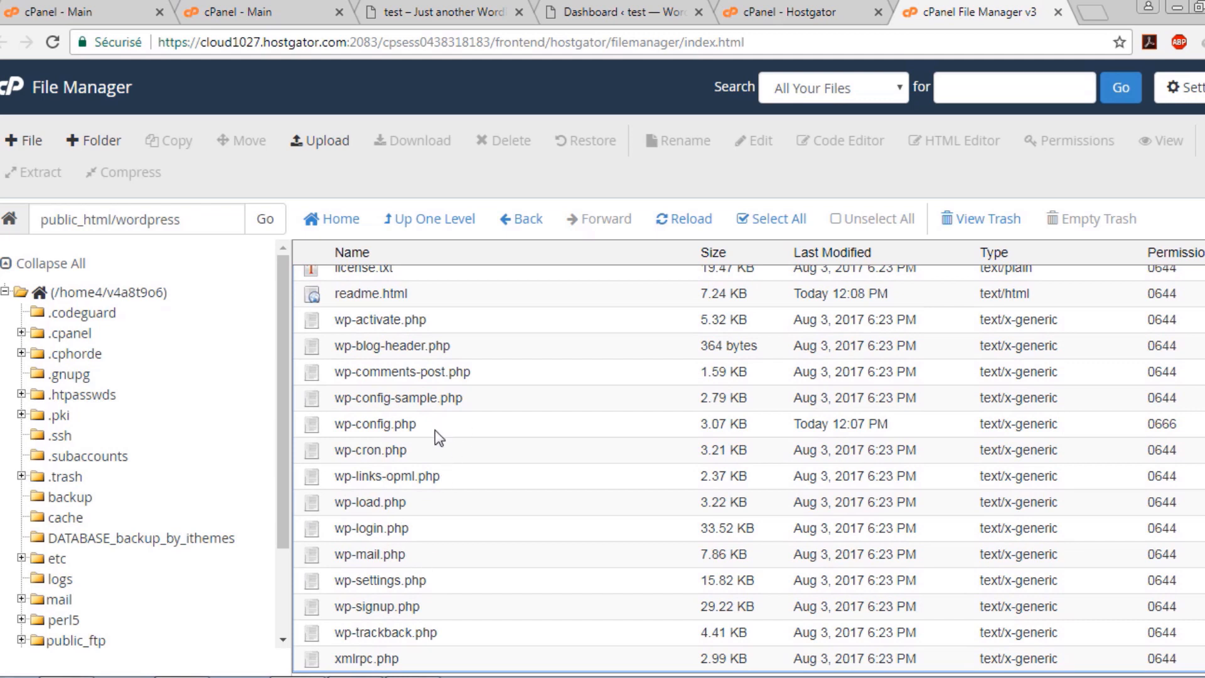
left_click(466, 428)
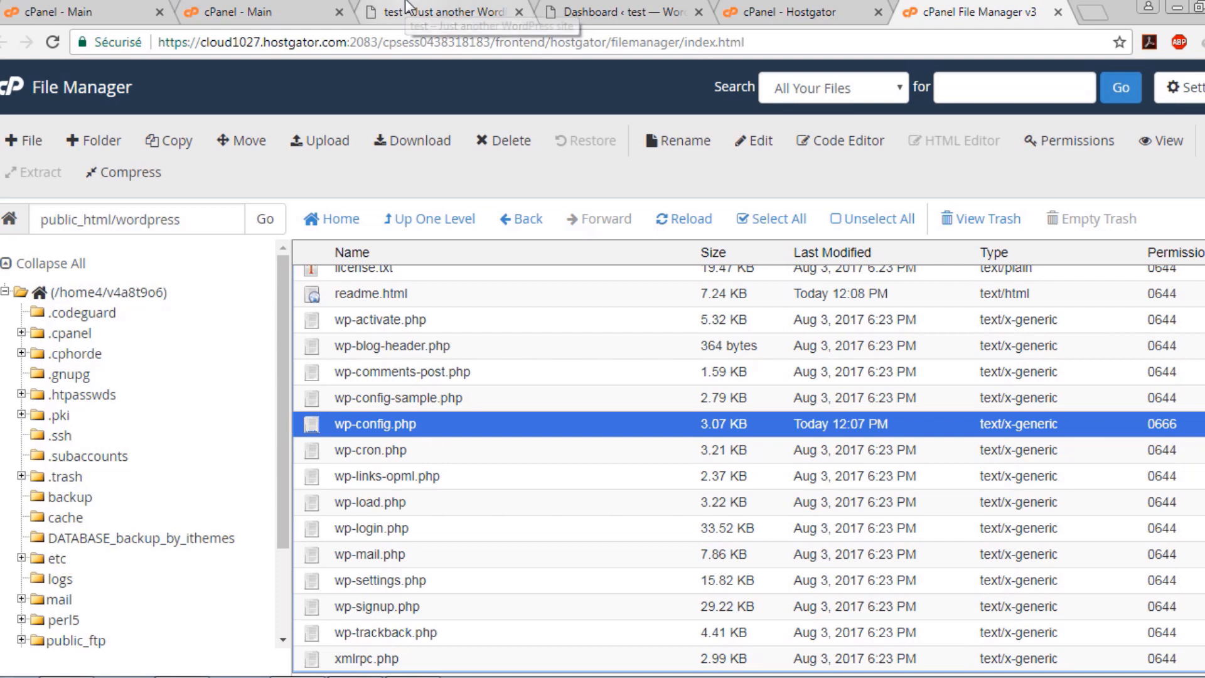
left_click(449, 11)
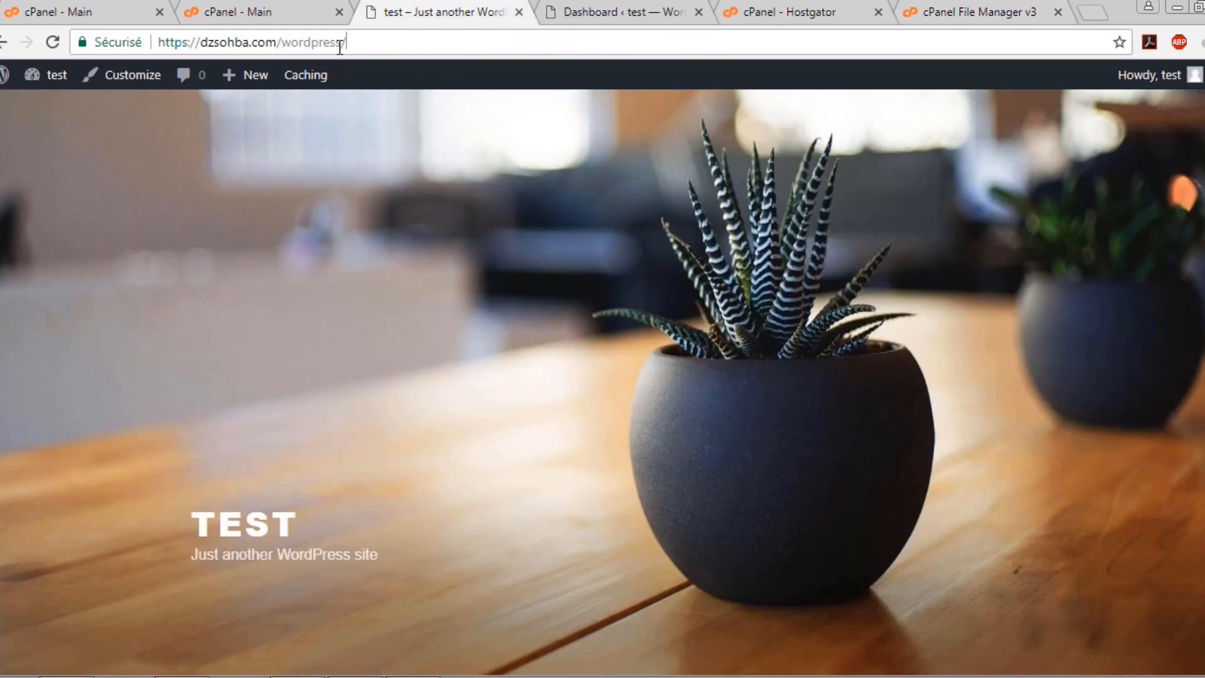
left_click_drag(266, 42, 375, 39)
left_click(394, 42)
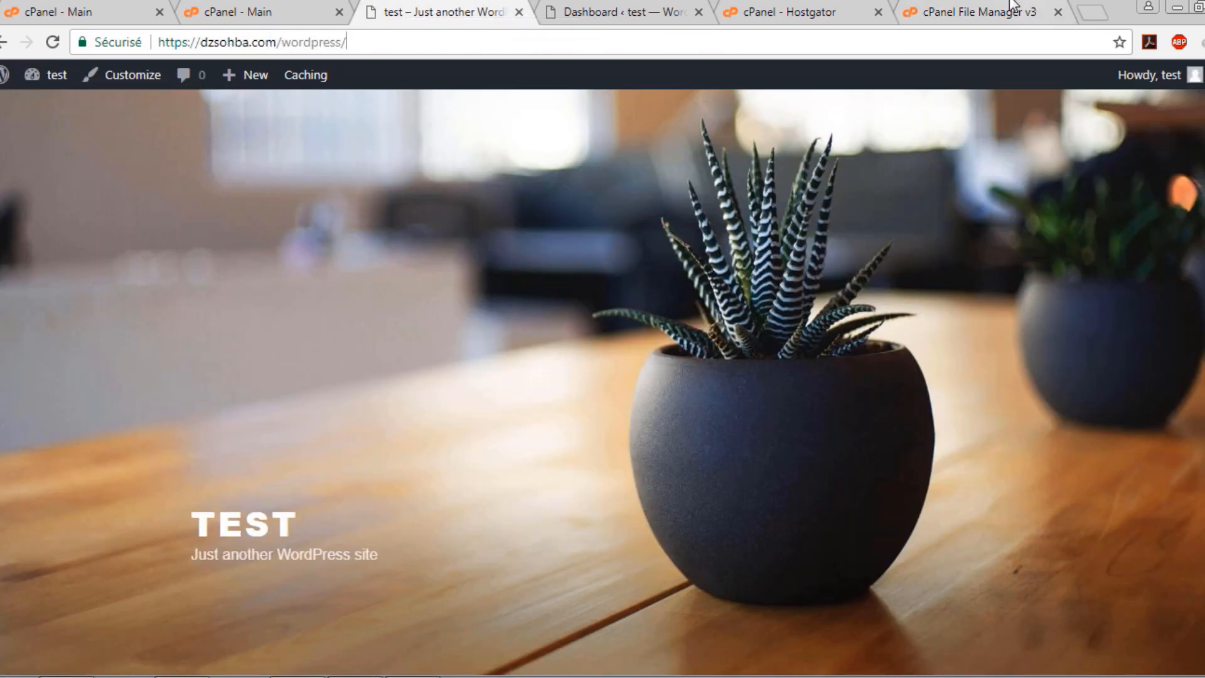
left_click(960, 22)
left_click_drag(385, 424, 425, 442)
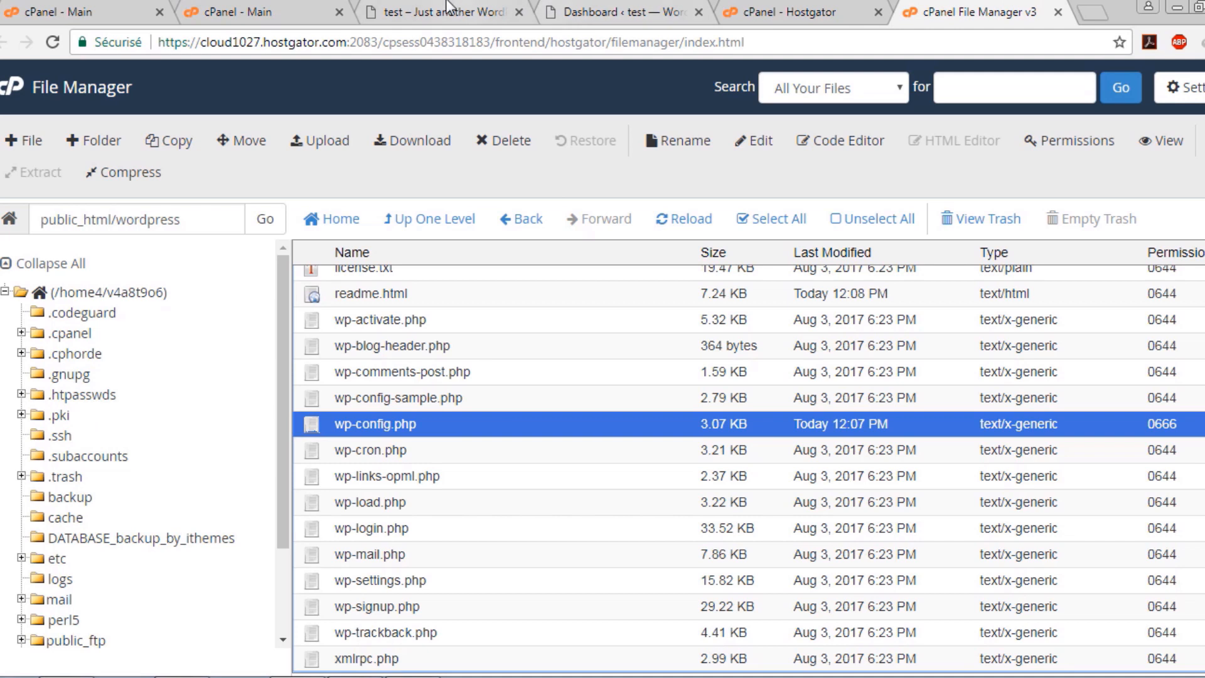
left_click(414, 14)
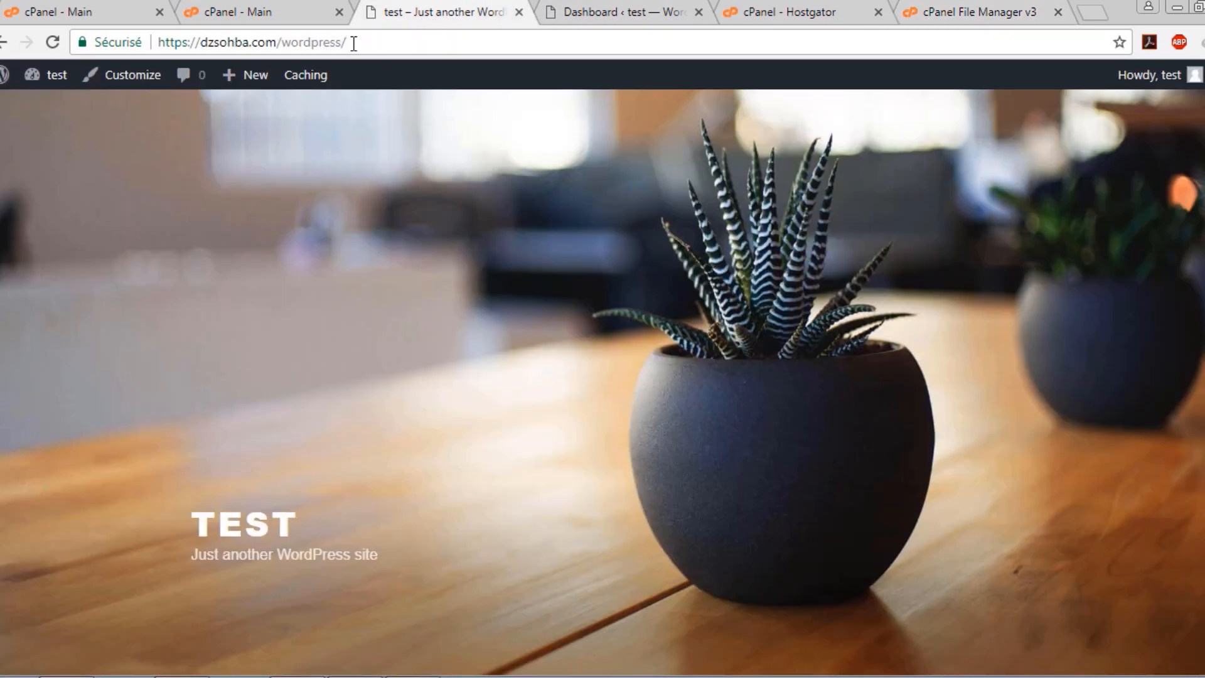
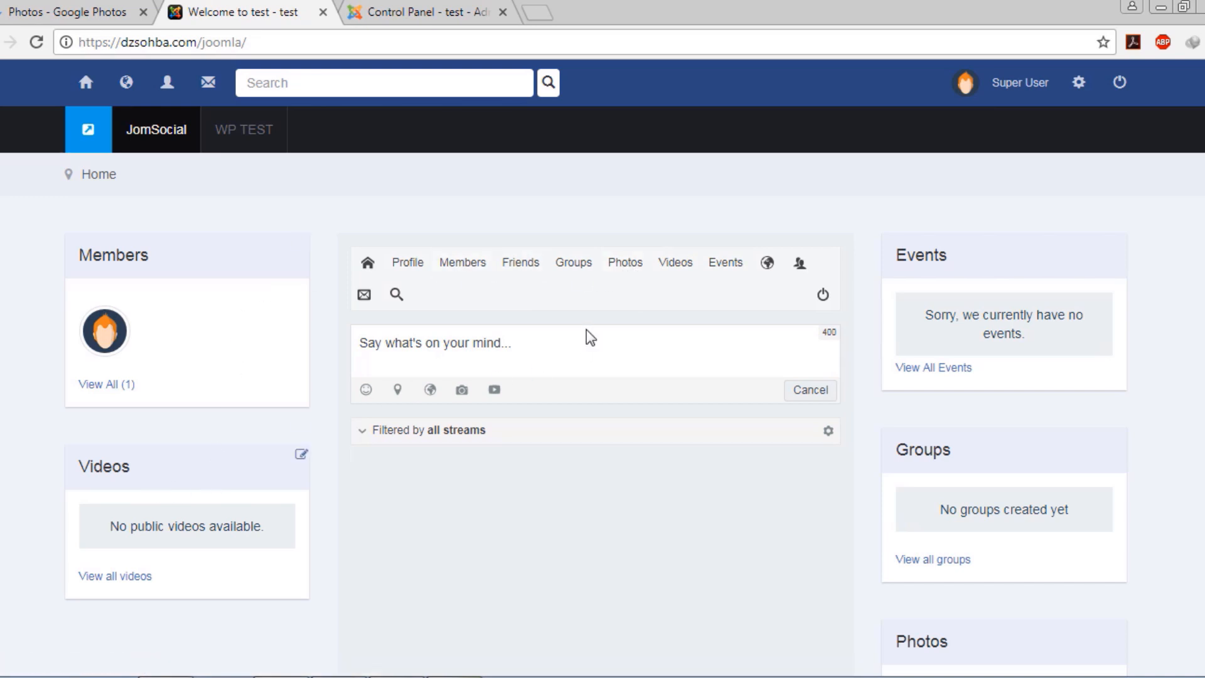
Leave the JomSocial front page for the Joomla administrator Control Panel tab
mouse_move(417, 268)
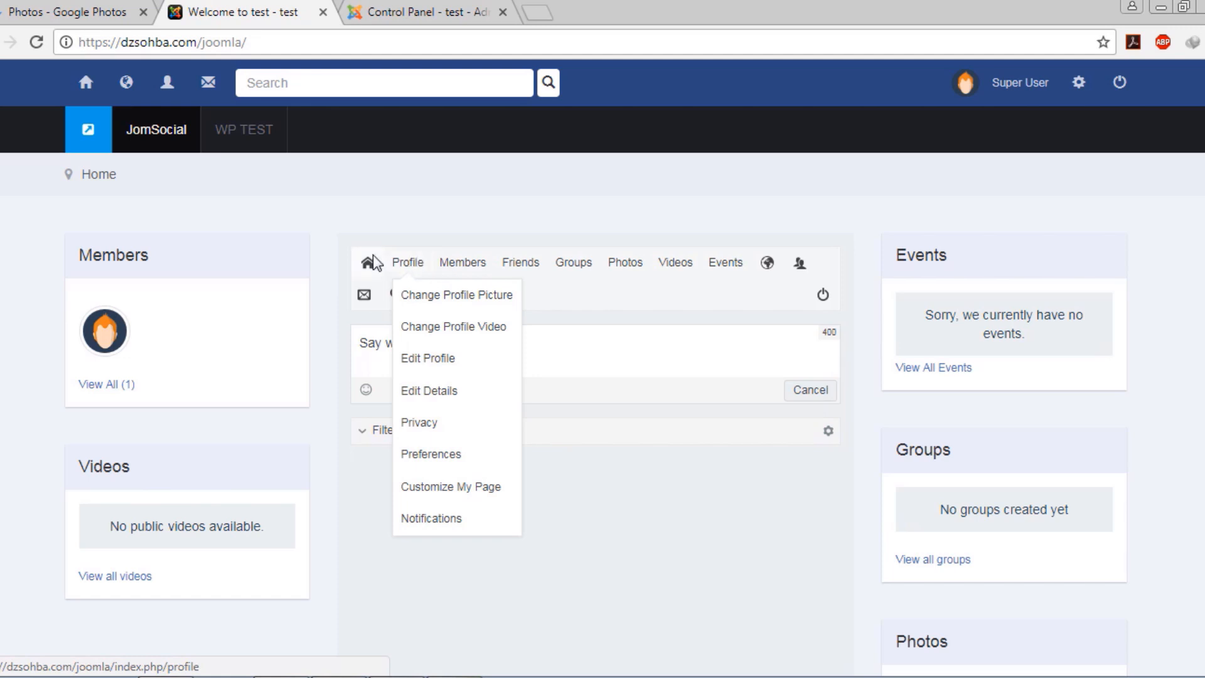
mouse_move(491, 273)
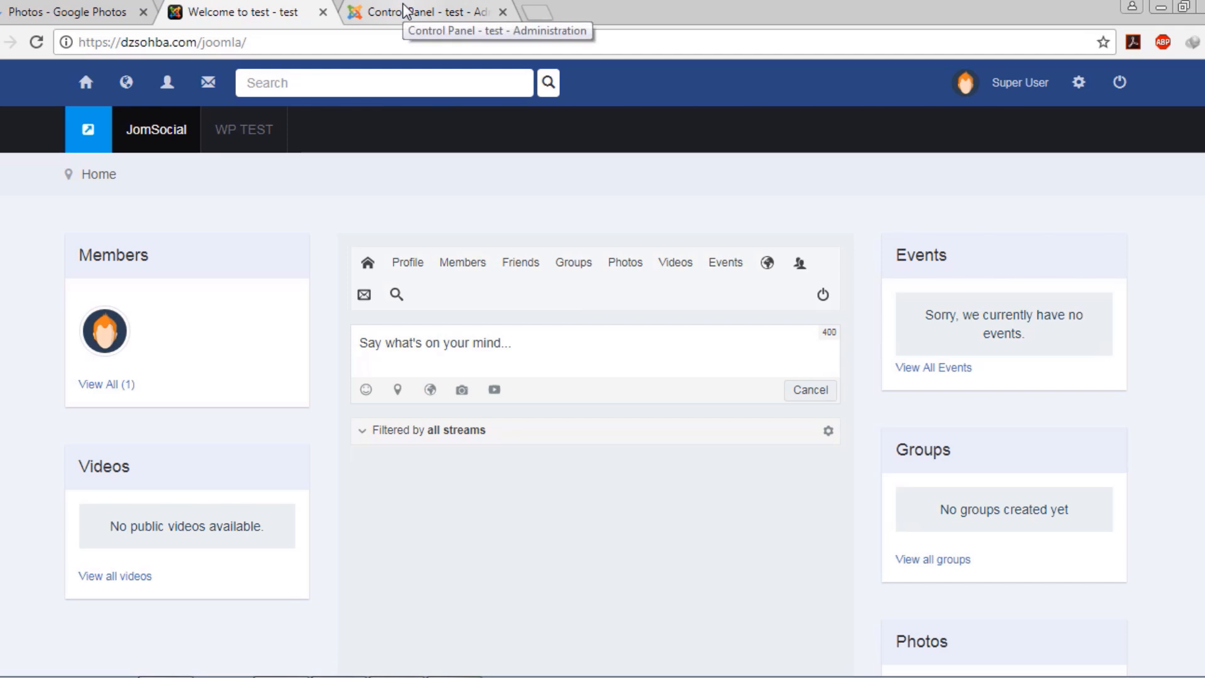
left_click(449, 9)
Open the JomSocial toolbar menu's item list from the Menus menu
left_click(223, 78)
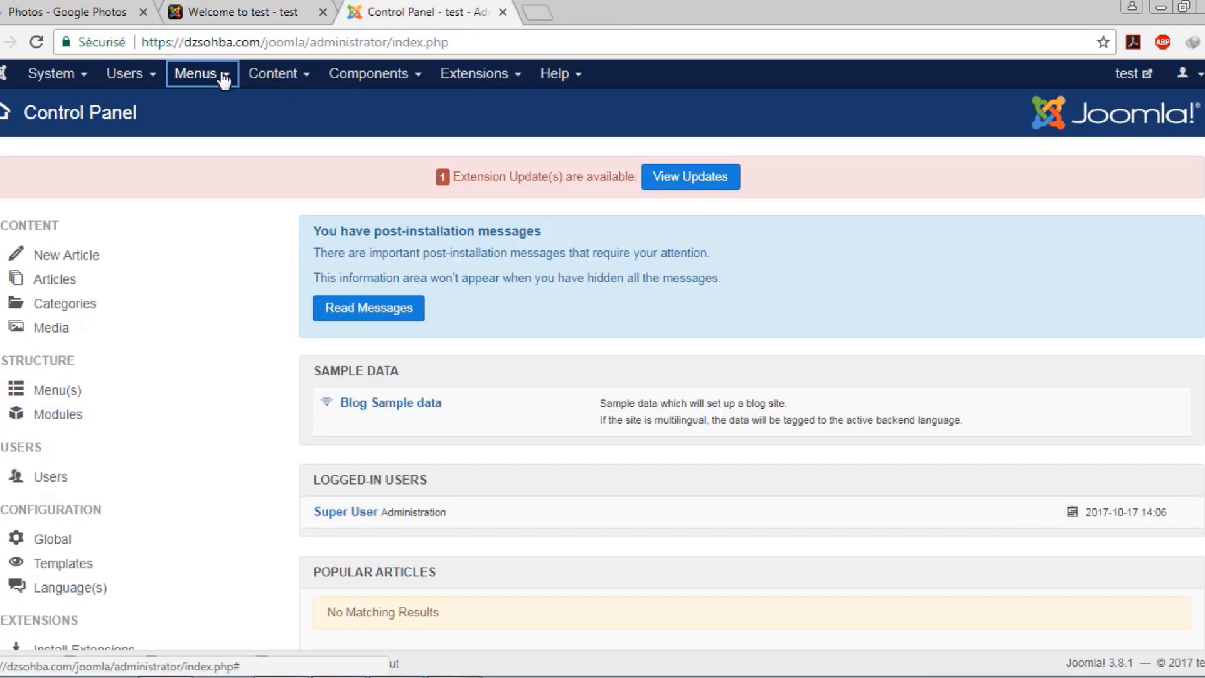
mouse_move(202, 108)
mouse_move(242, 202)
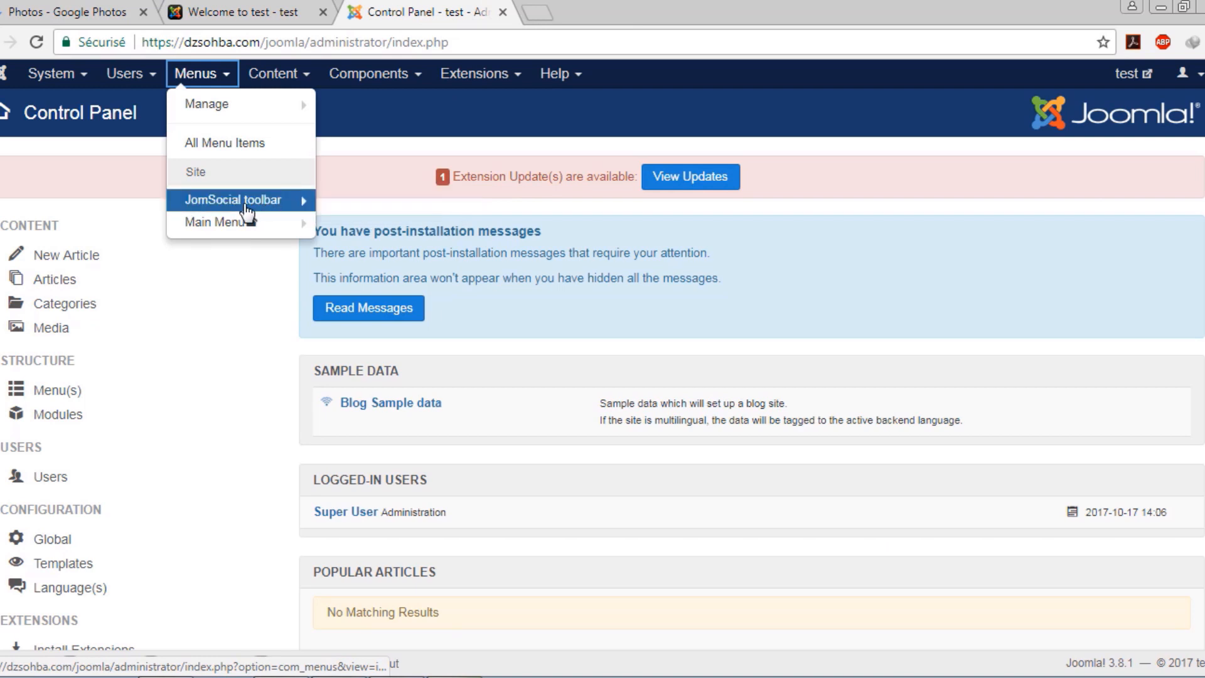
left_click(242, 205)
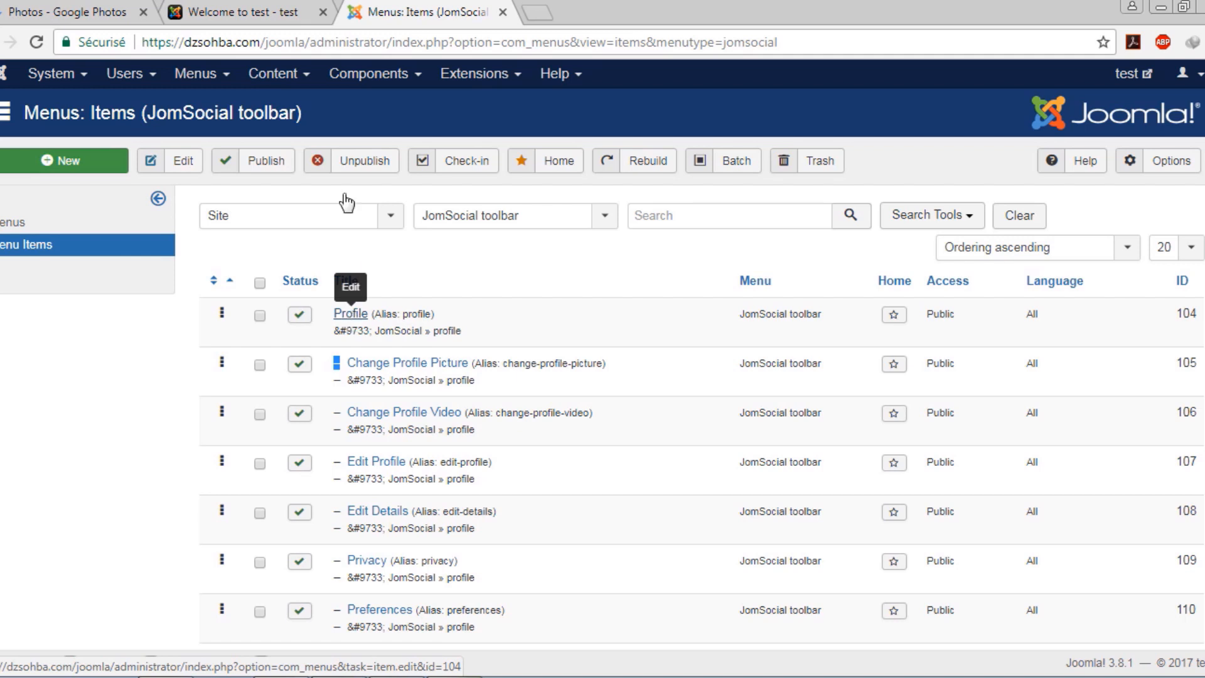
Check the JomSocial front page, then unpublish Profile and select Profile and Change Profile Picture
left_click(264, 12)
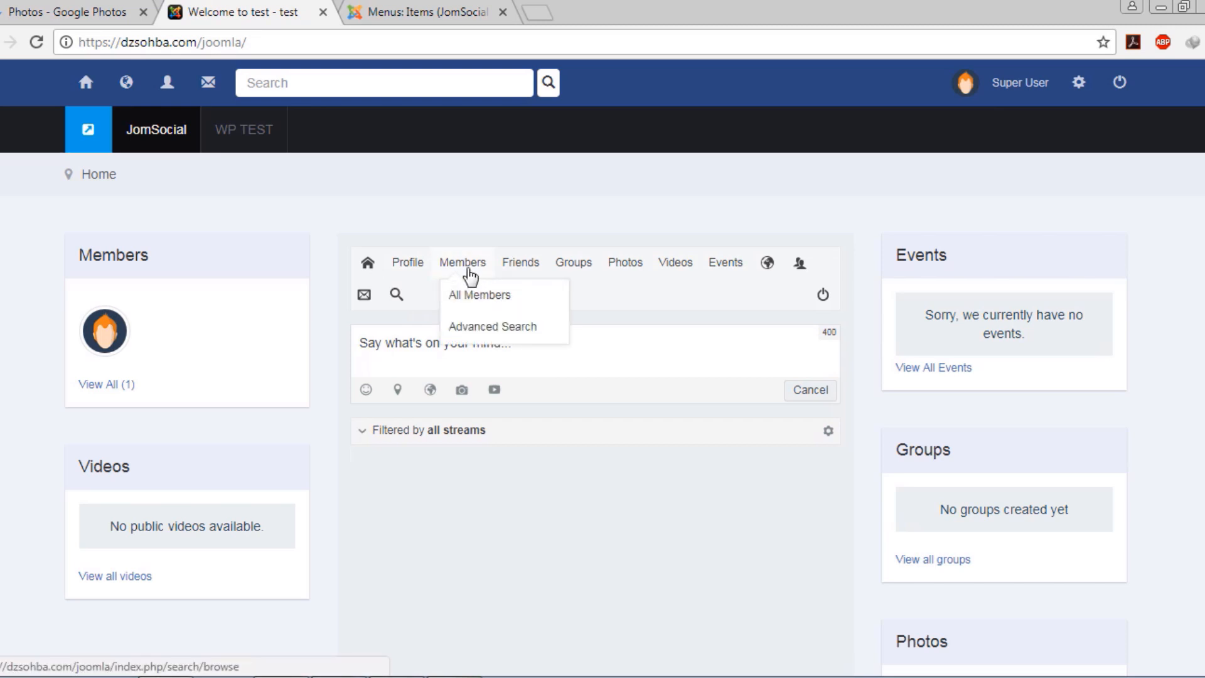
left_click(414, 12)
scroll(359, 324, "down", 5)
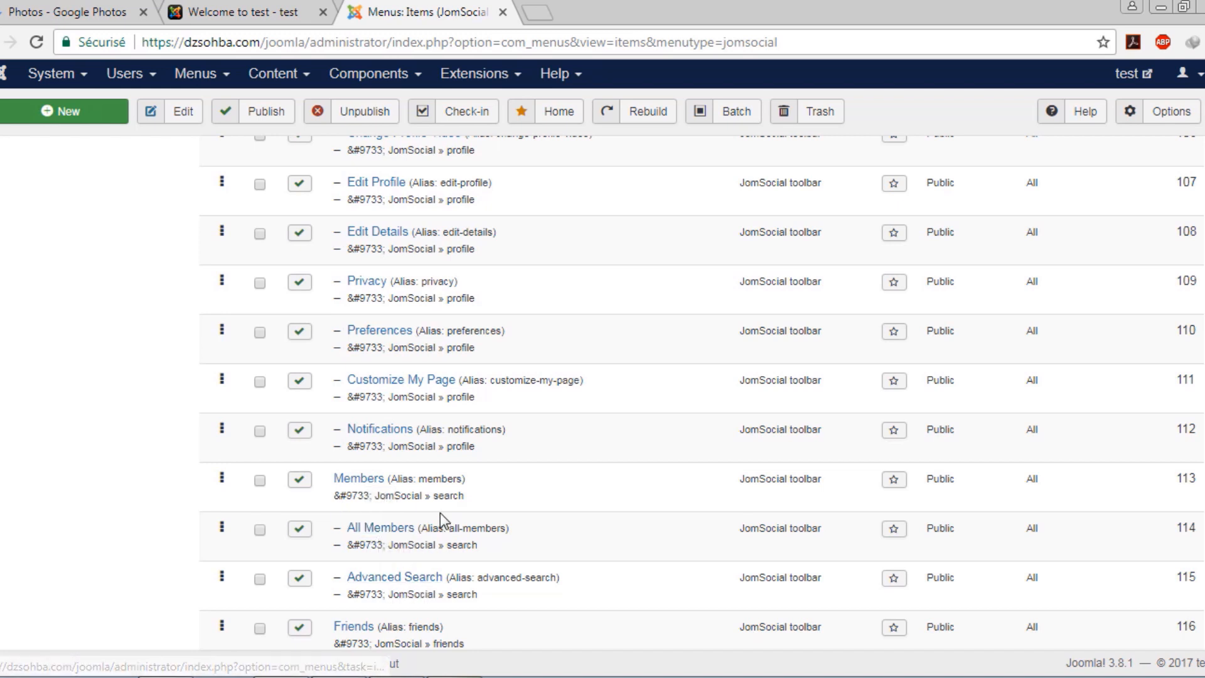
scroll(439, 513, "up", 5)
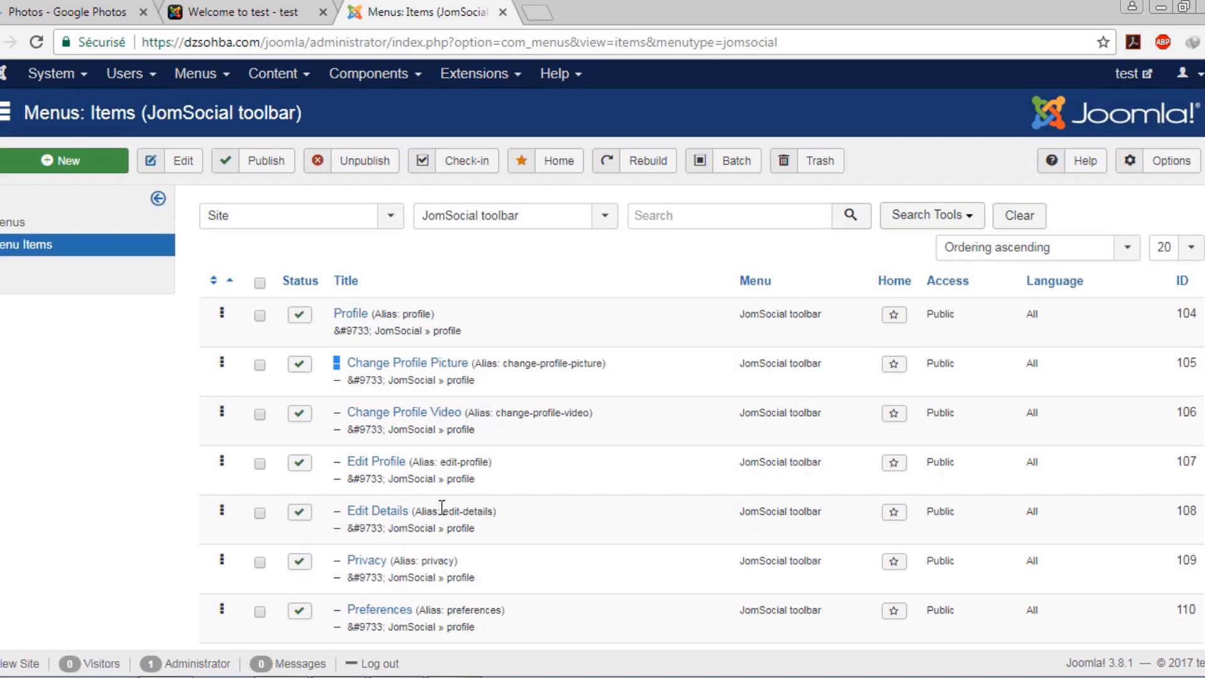
left_click(298, 316)
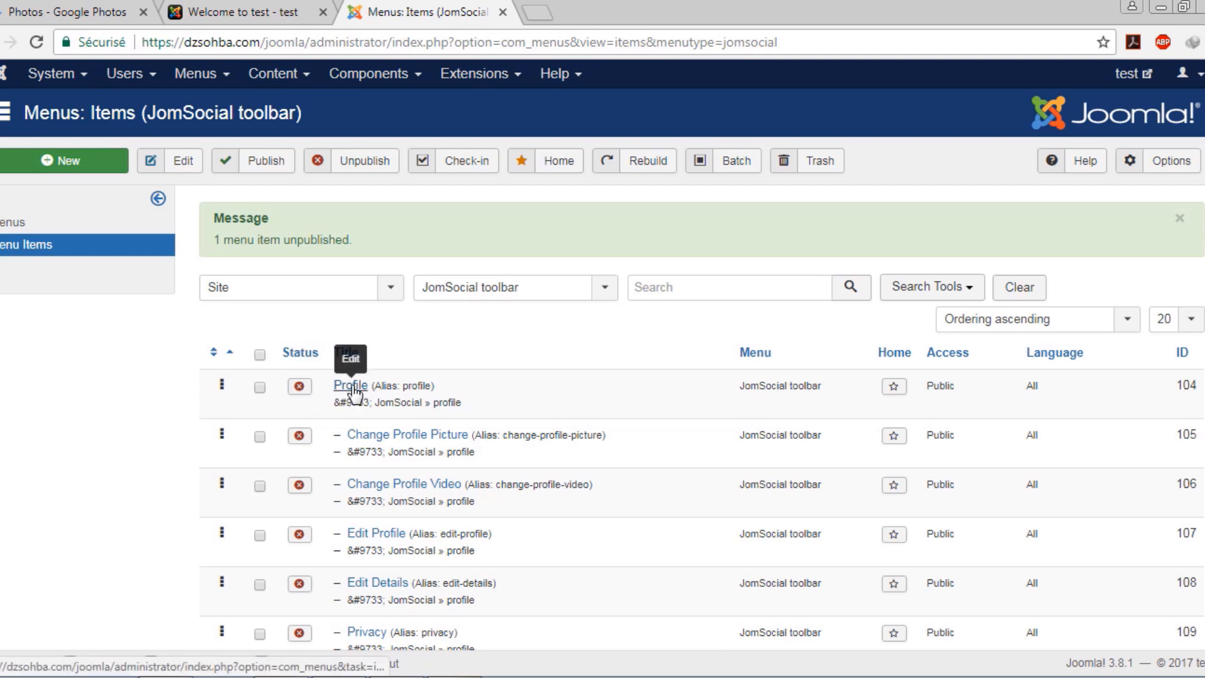
left_click(259, 389)
left_click(259, 438)
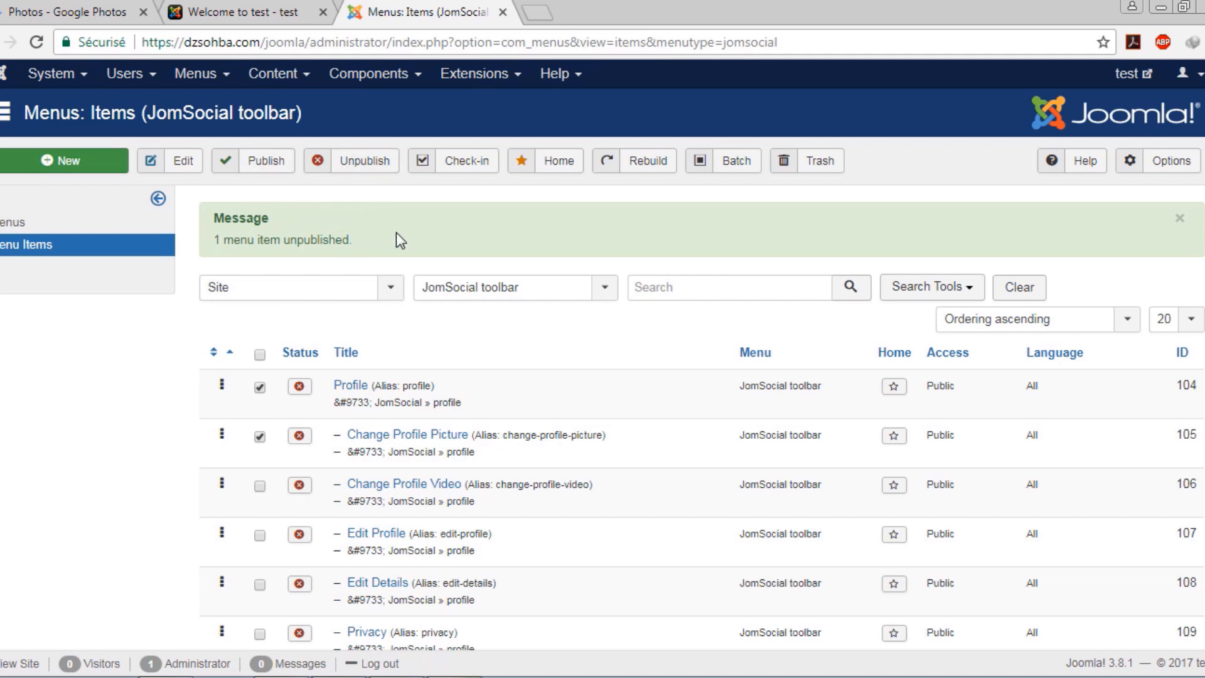
Reload the front page to confirm the change, then republish the Profile menu item
left_click(267, 8)
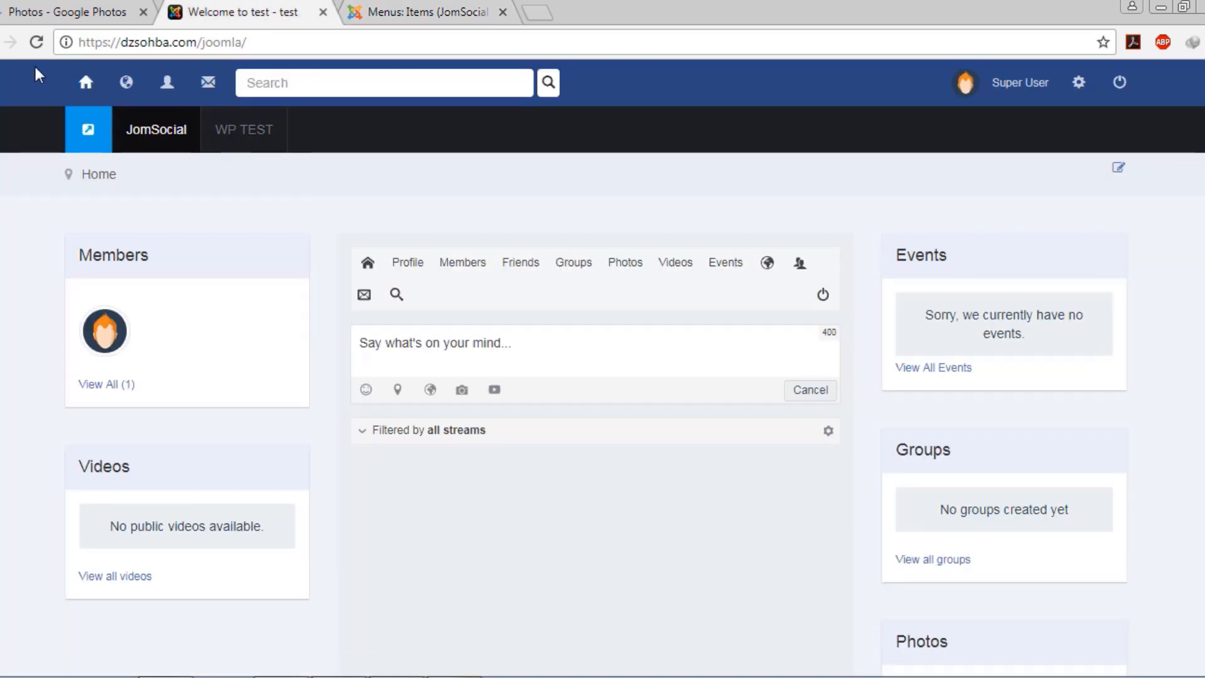
left_click(33, 45)
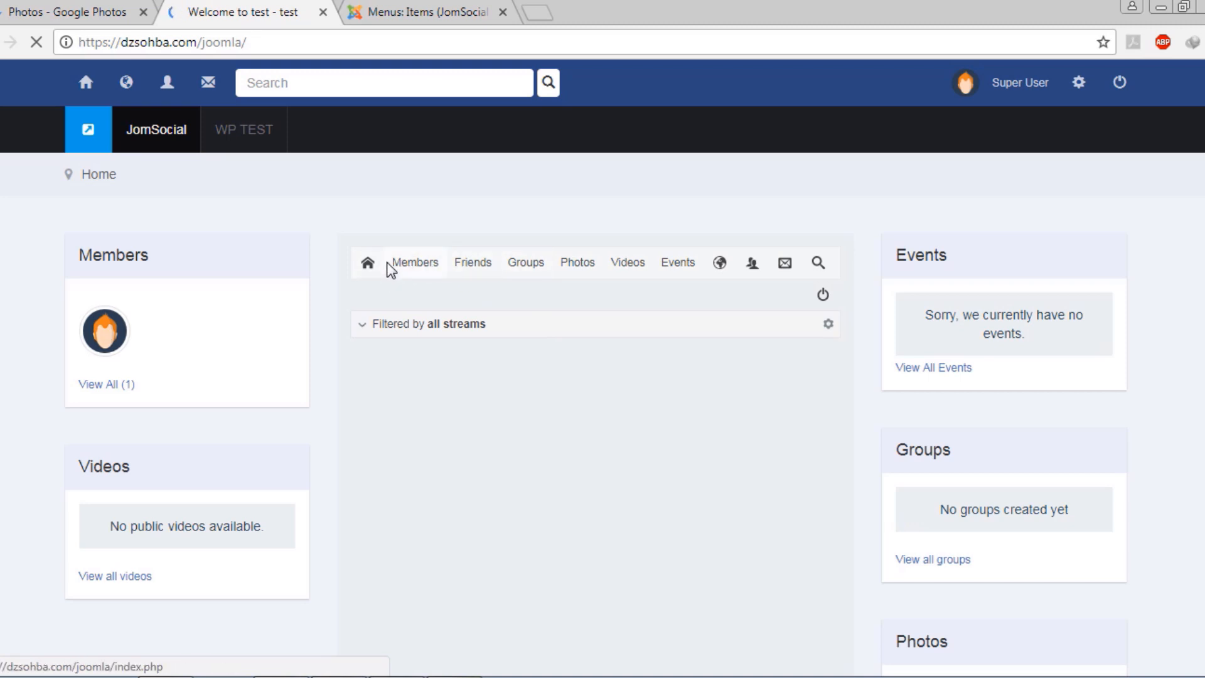
left_click(439, 12)
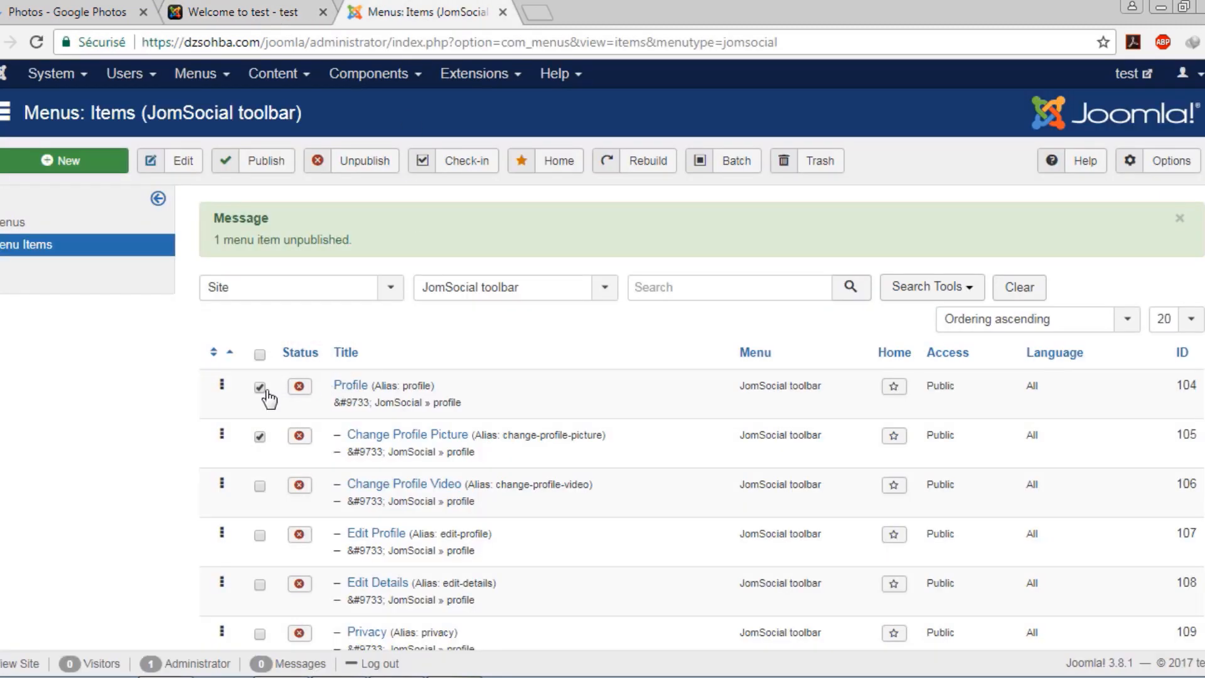
left_click(299, 387)
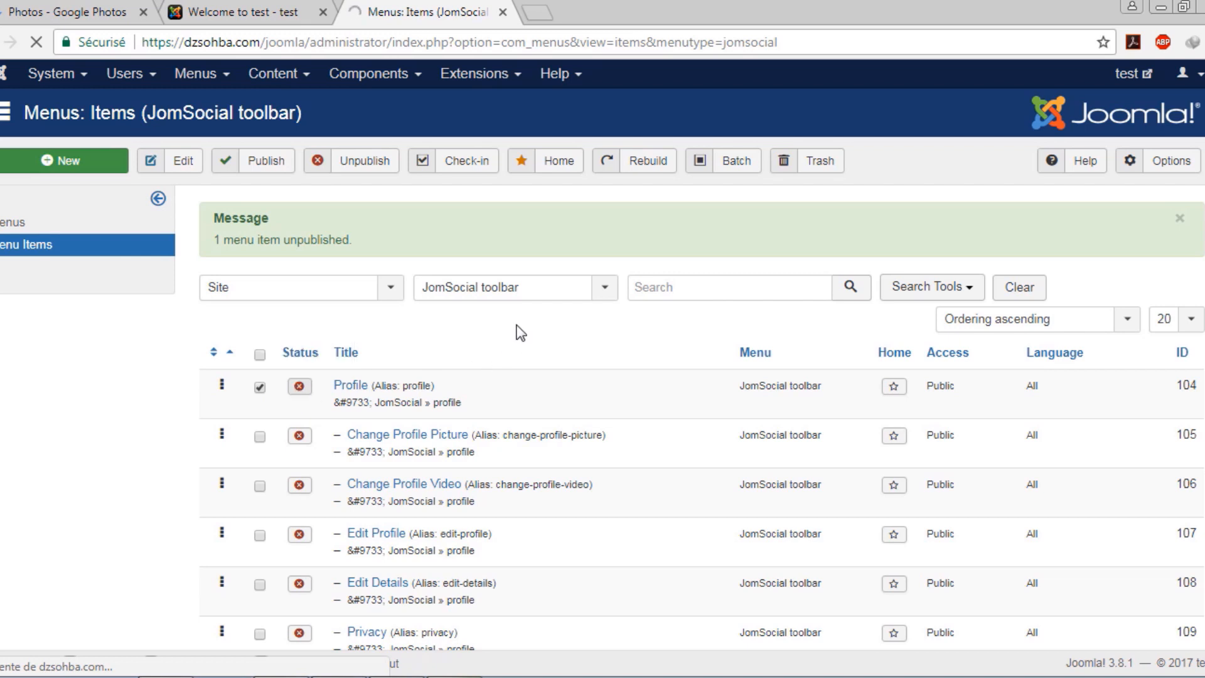
Select the unpublished Profile sub-items, Change Profile Picture through Customize My Page, and publish all eight
scroll(511, 339, "down", 2)
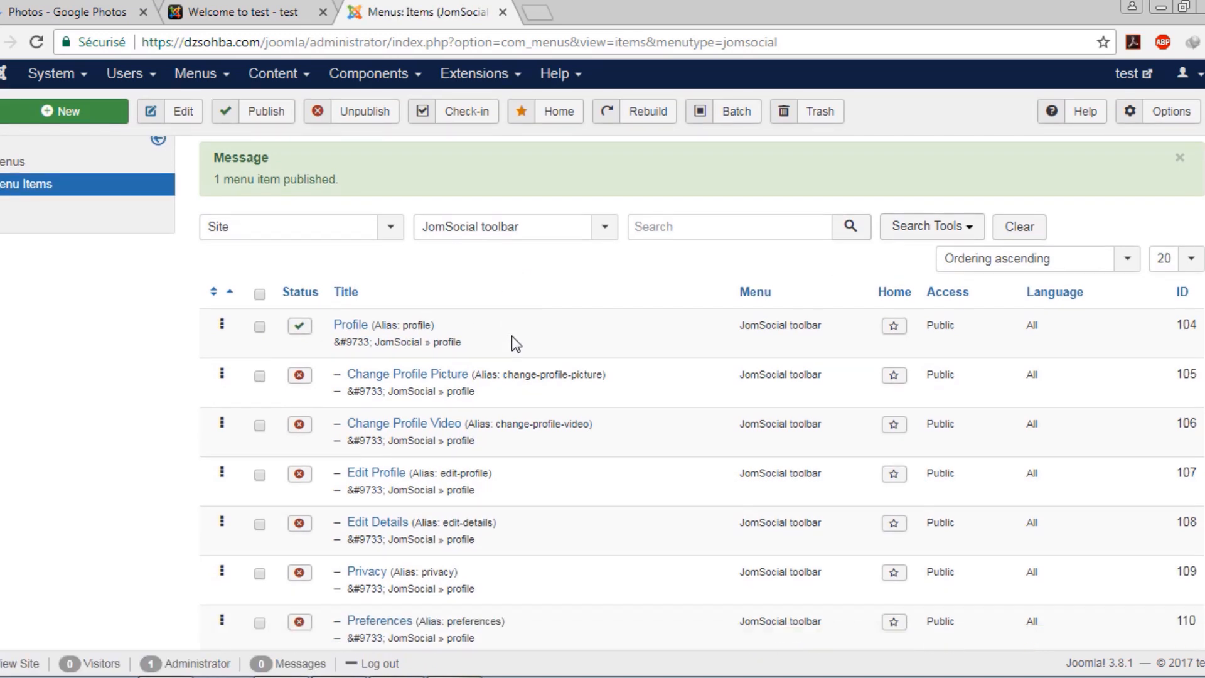
left_click(260, 344)
left_click(259, 395)
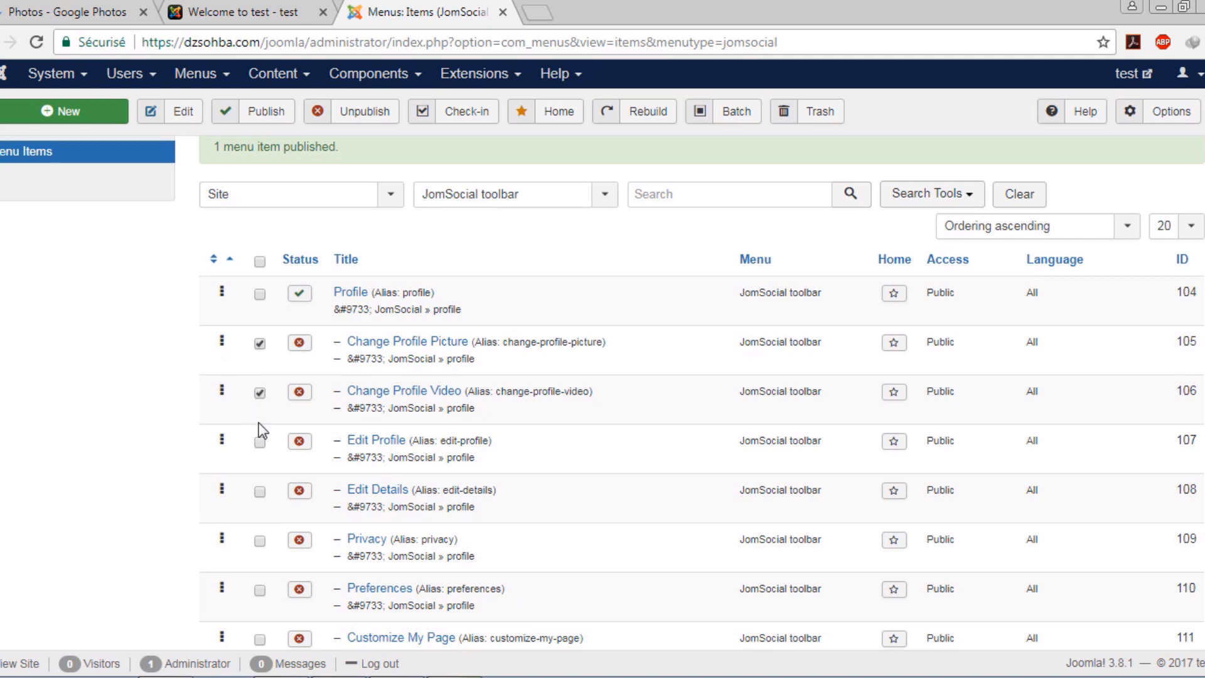
scroll(262, 408, "down", 3)
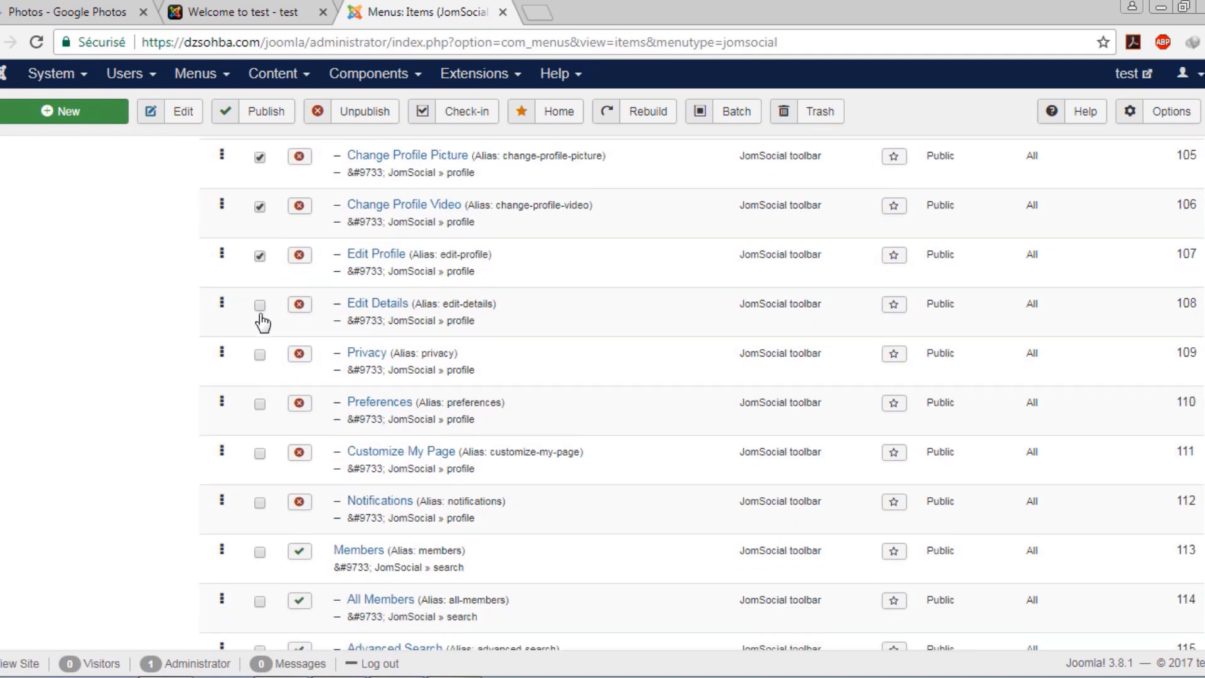
left_click(261, 307)
left_click(260, 355)
left_click(260, 455)
left_click(253, 125)
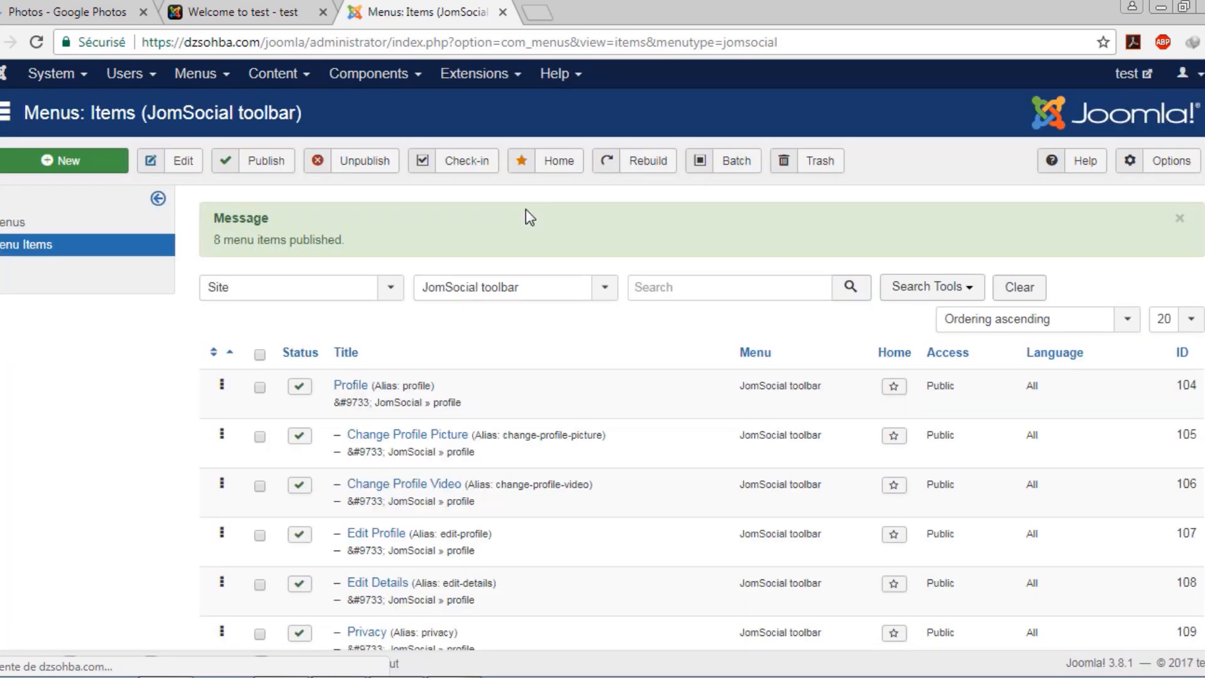
scroll(525, 219, "down", 10)
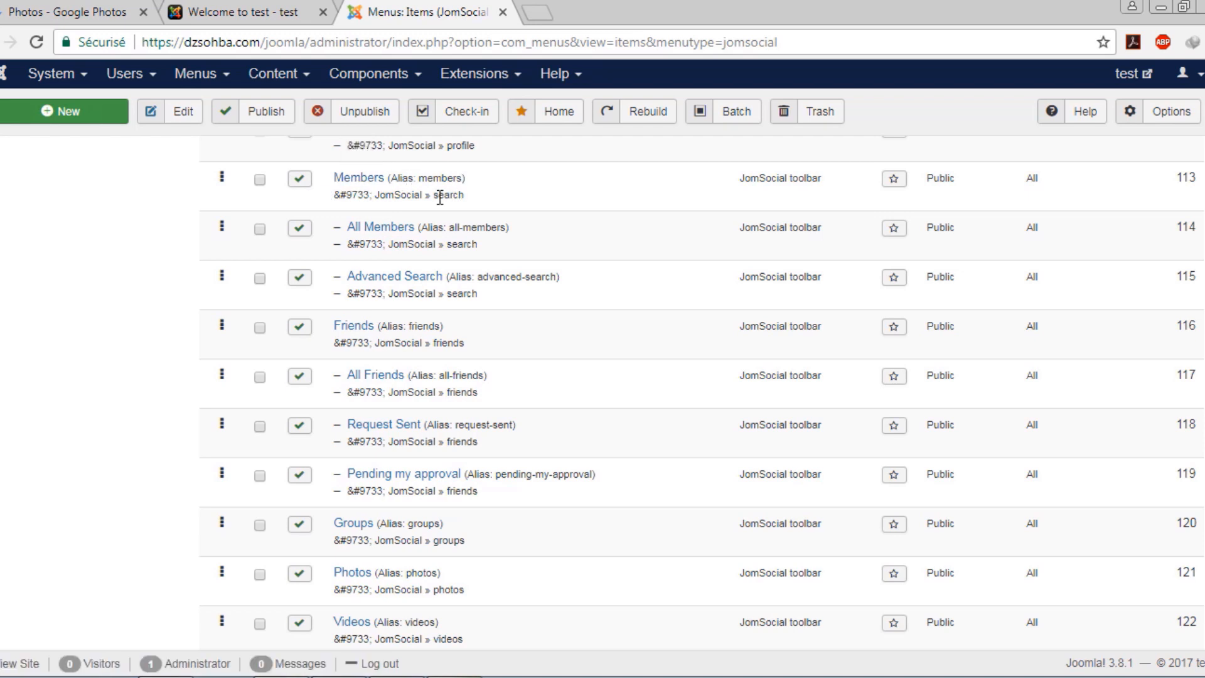
Retitle the Members menu item to FANS, keeping it in the JomSocial toolbar menu
left_click(371, 182)
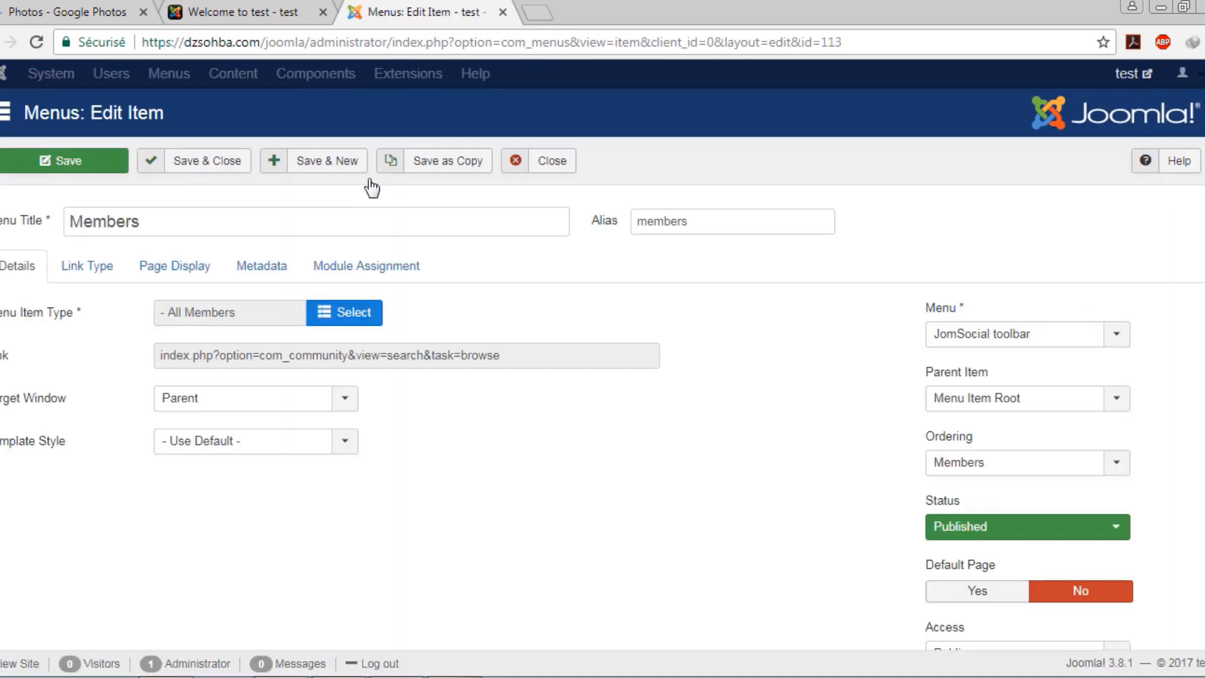
double_click(178, 228)
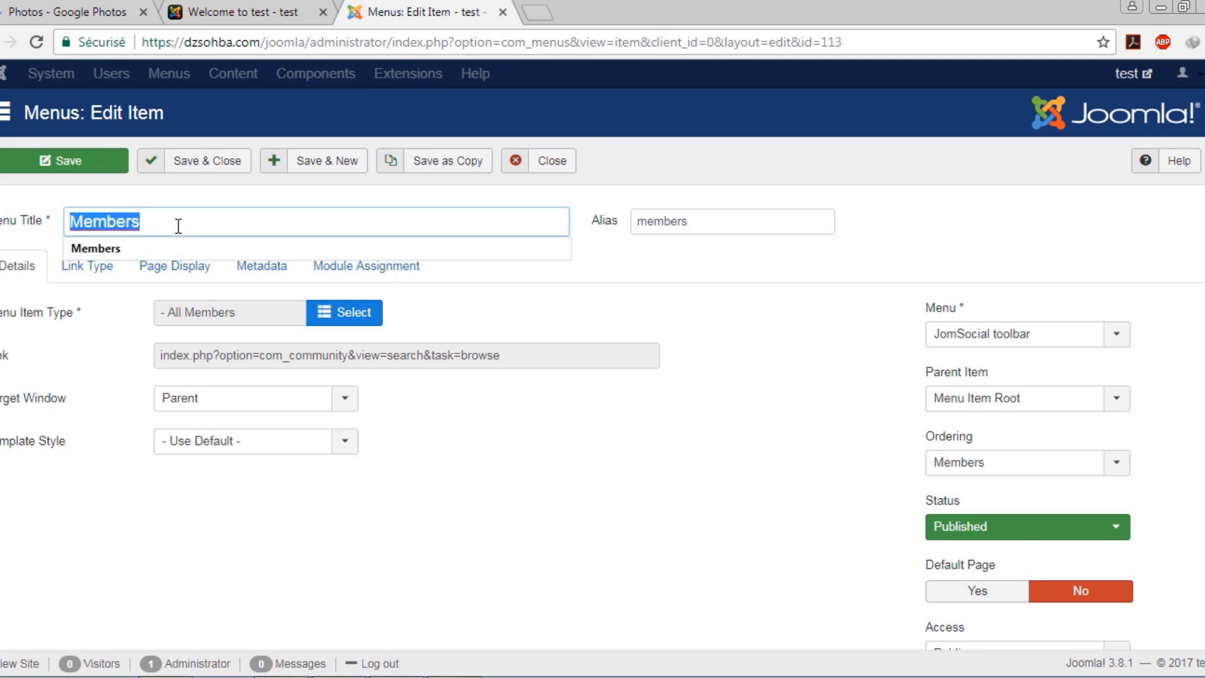
type("FANS")
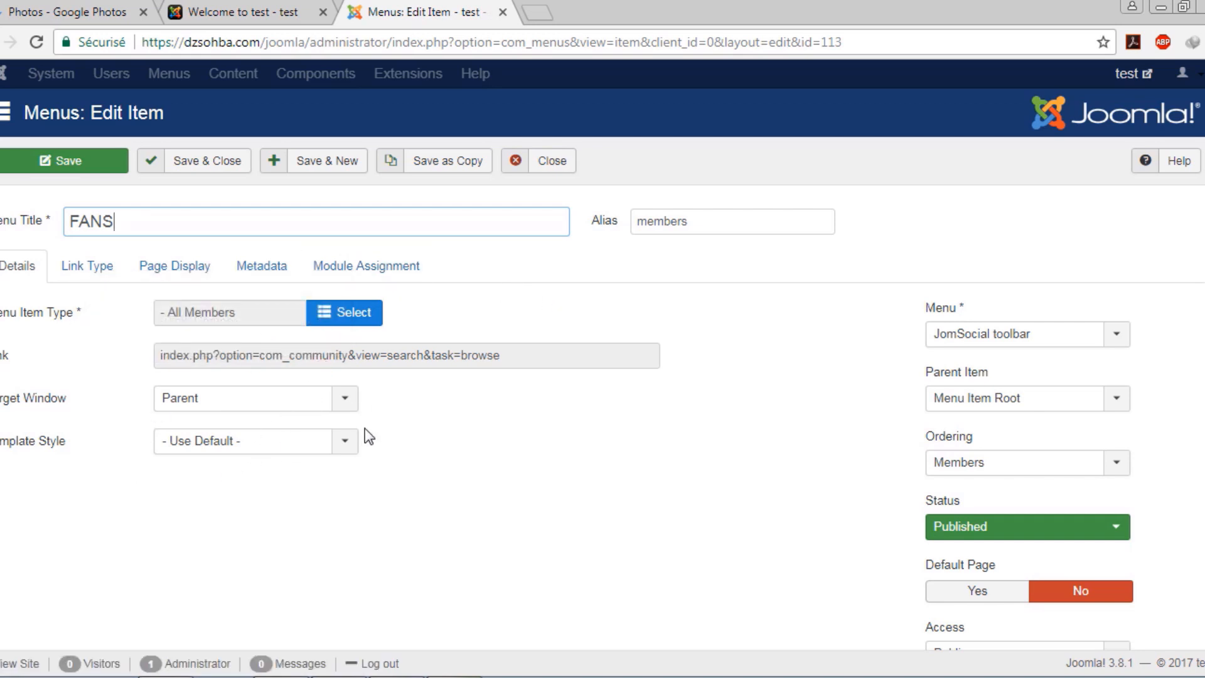
left_click(1113, 339)
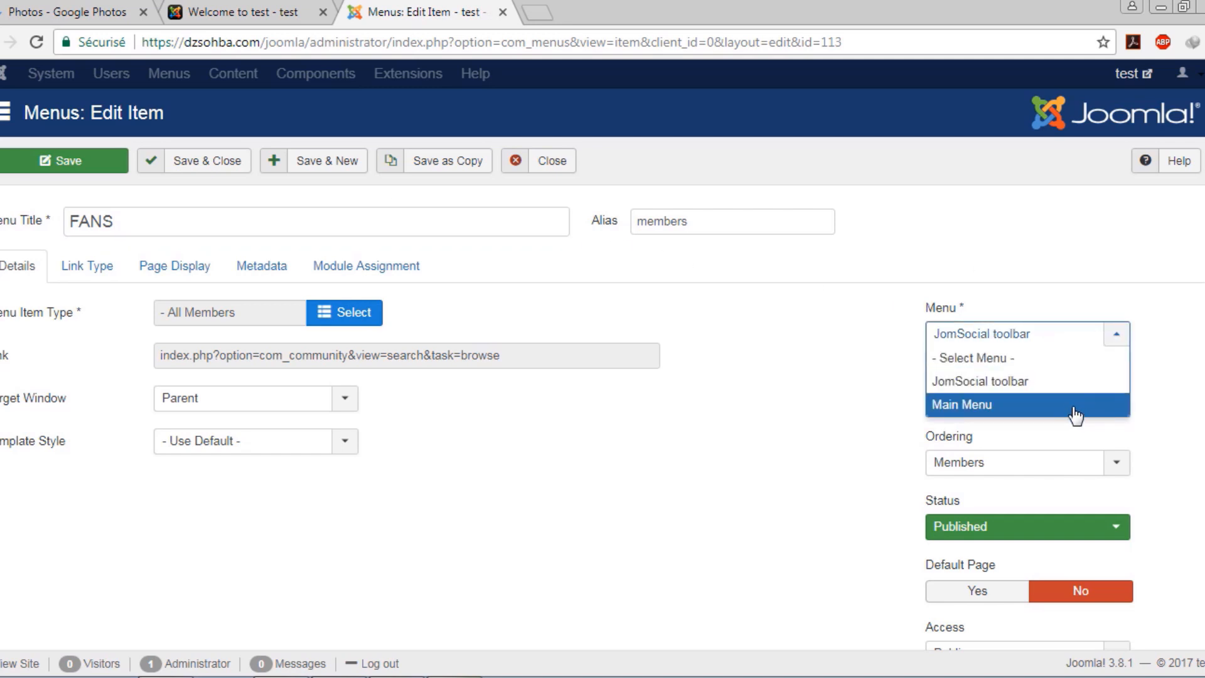
left_click(901, 393)
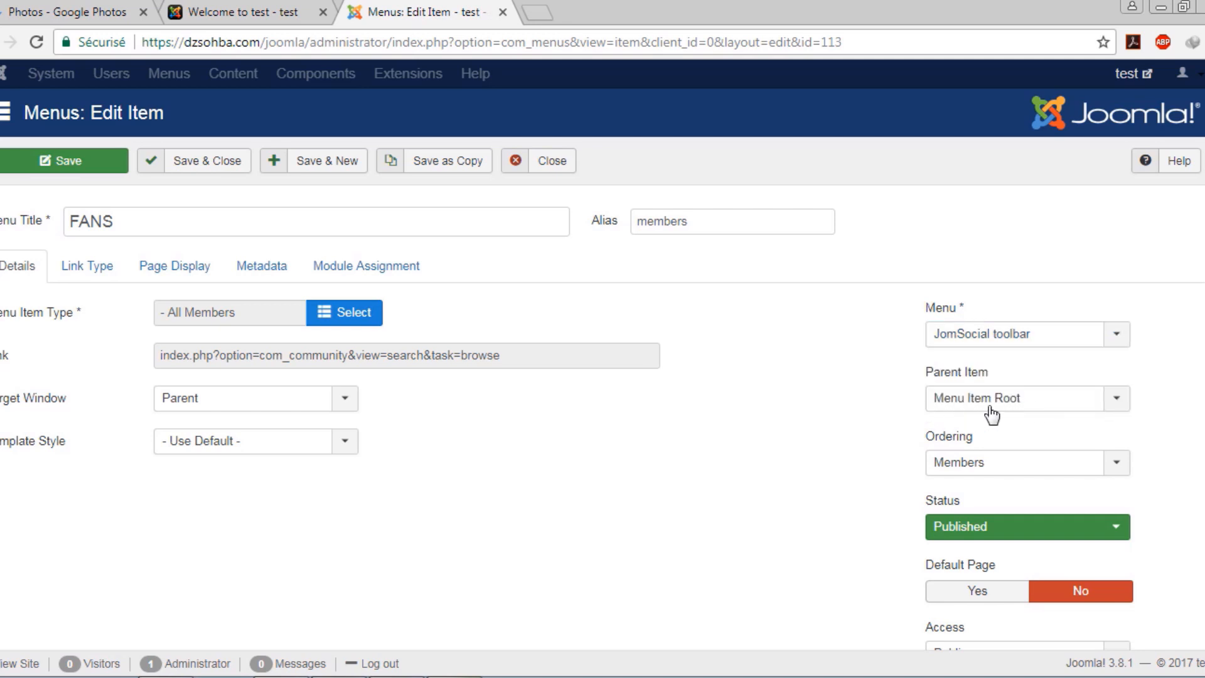
scroll(903, 451, "down", 3)
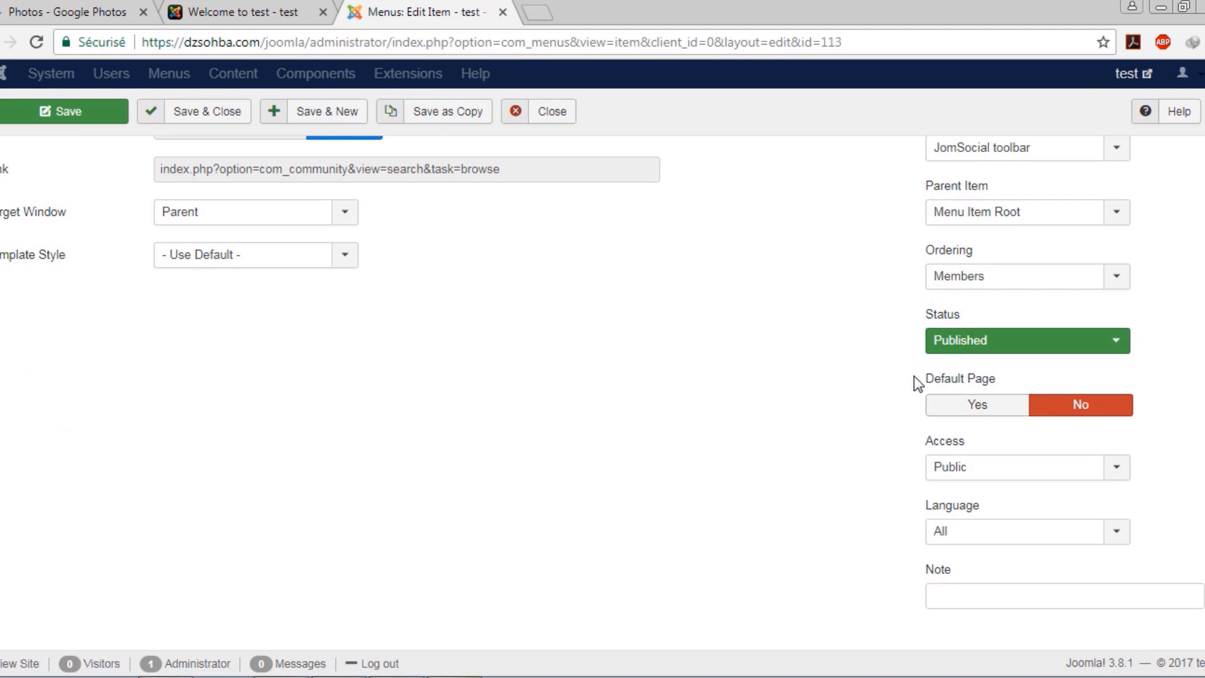
scroll(773, 395, "up", 3)
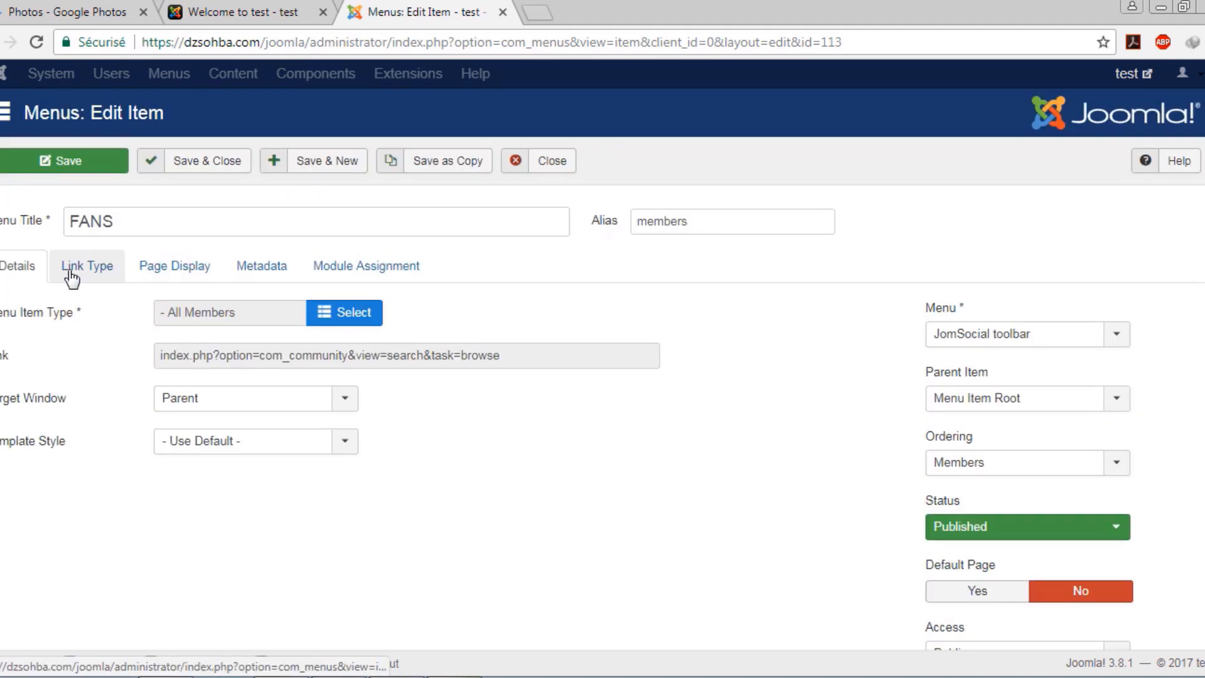
Review the Link Type and Page Display tabs, save the FANS item, and view the front page
left_click(107, 274)
left_click(202, 277)
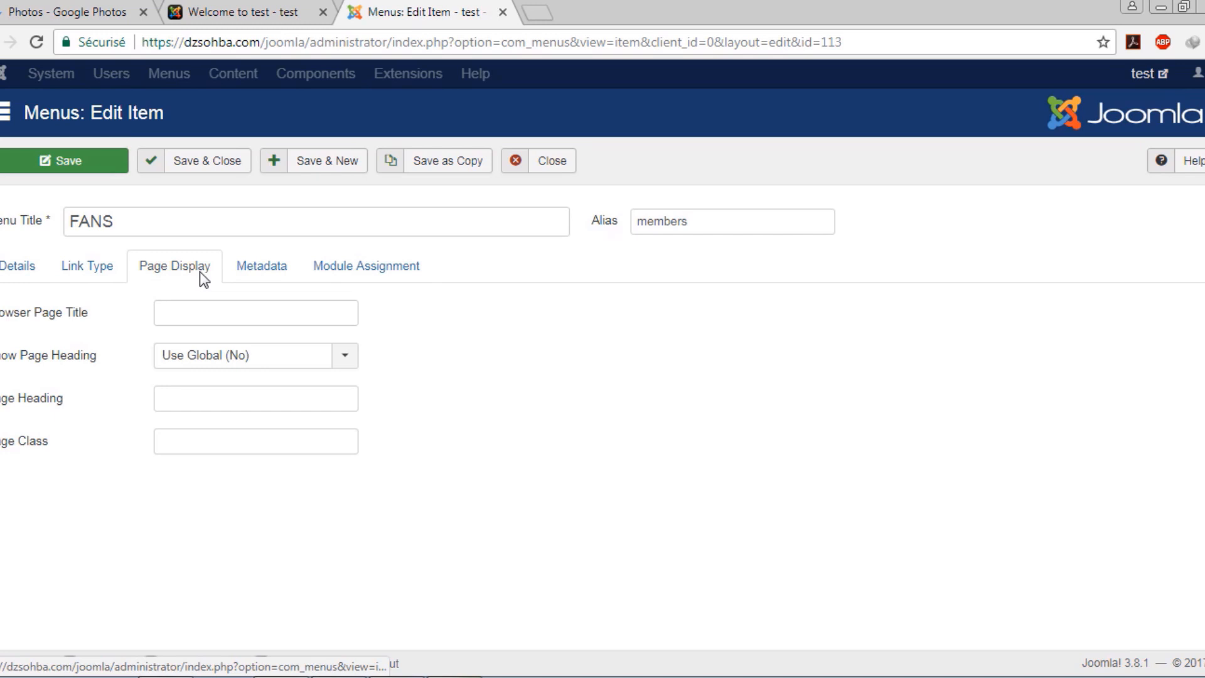
left_click(23, 276)
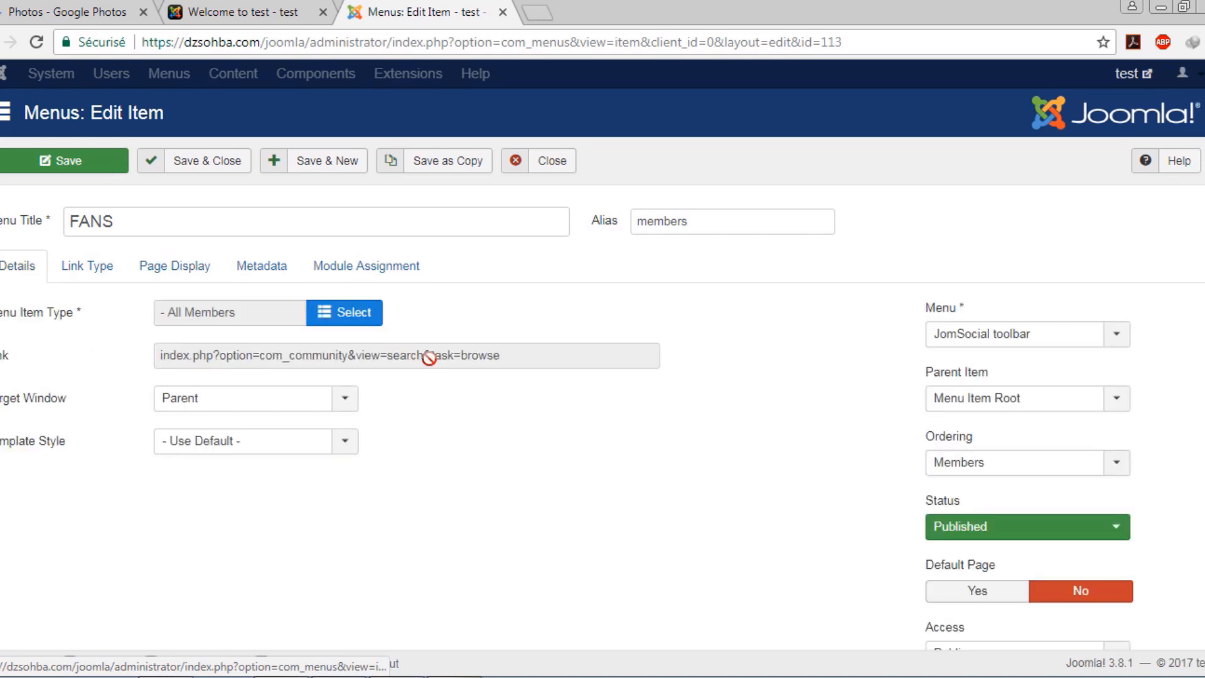
left_click(226, 164)
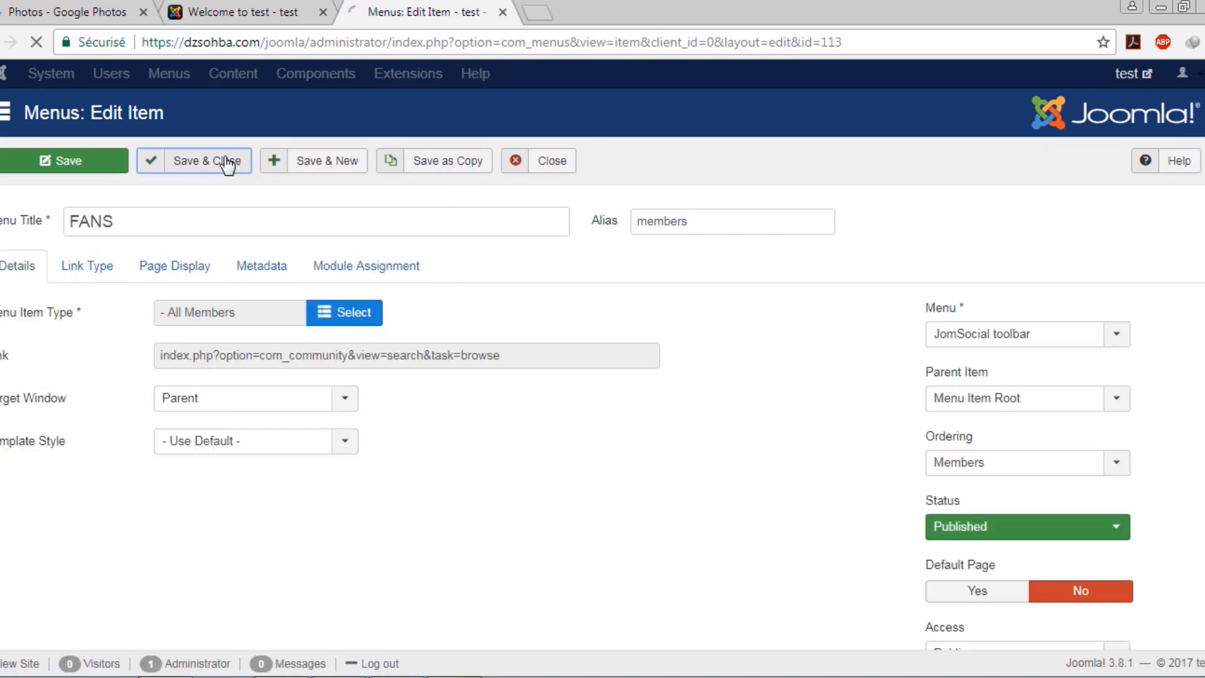
left_click(285, 12)
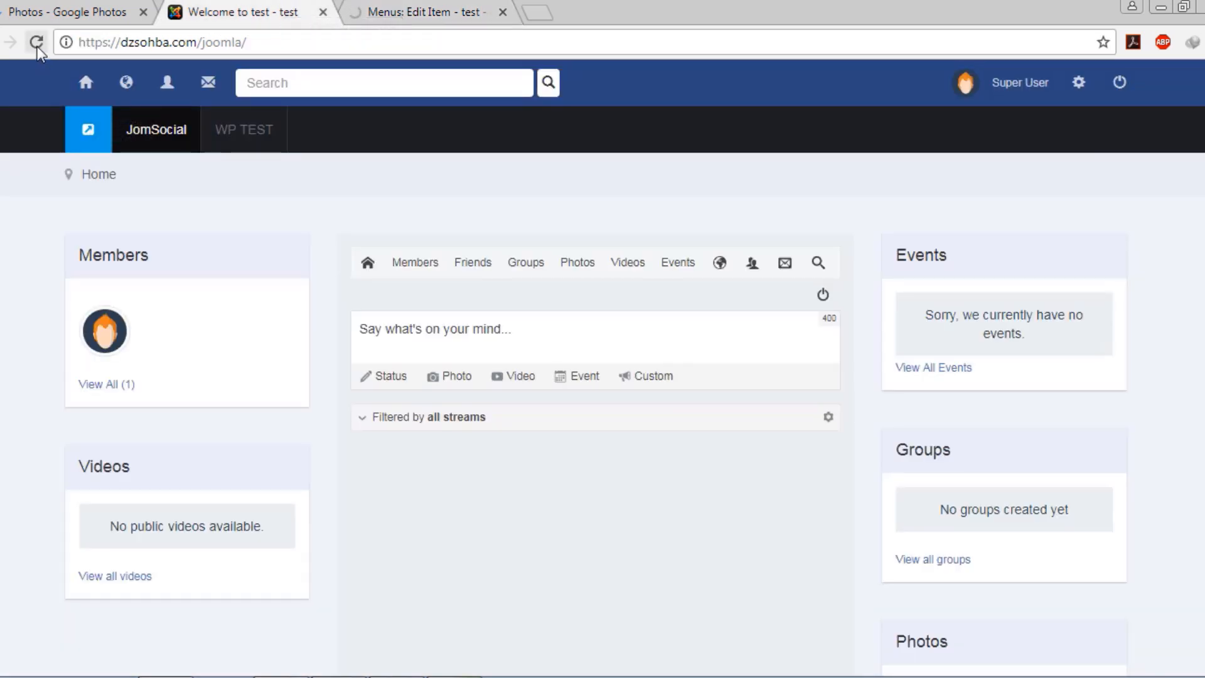
Reload the front page to see FANS in the toolbar, then start a new JomSocial toolbar item
mouse_move(414, 271)
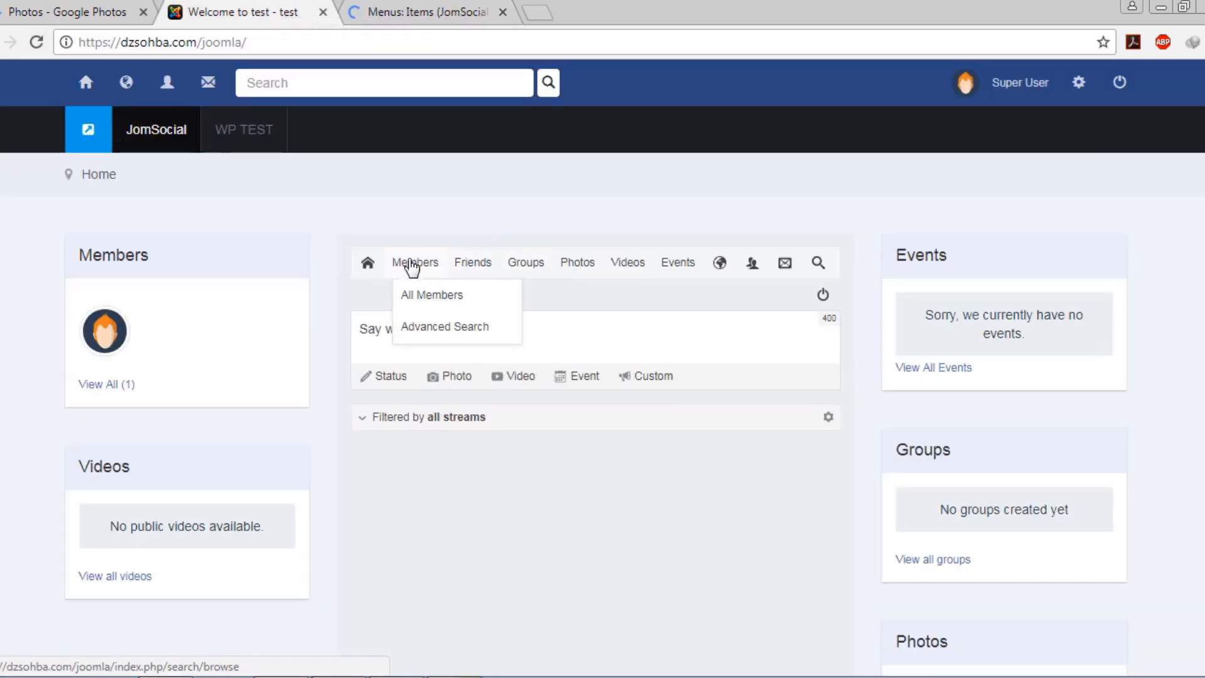
left_click(30, 44)
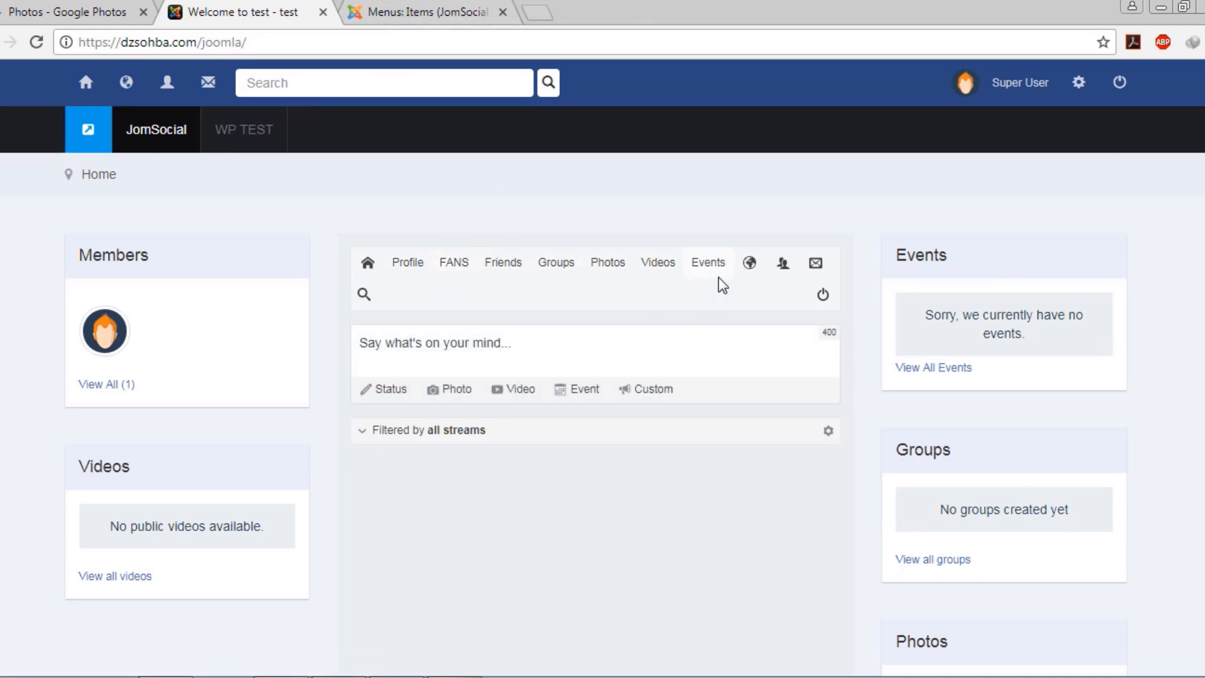
left_click(360, 5)
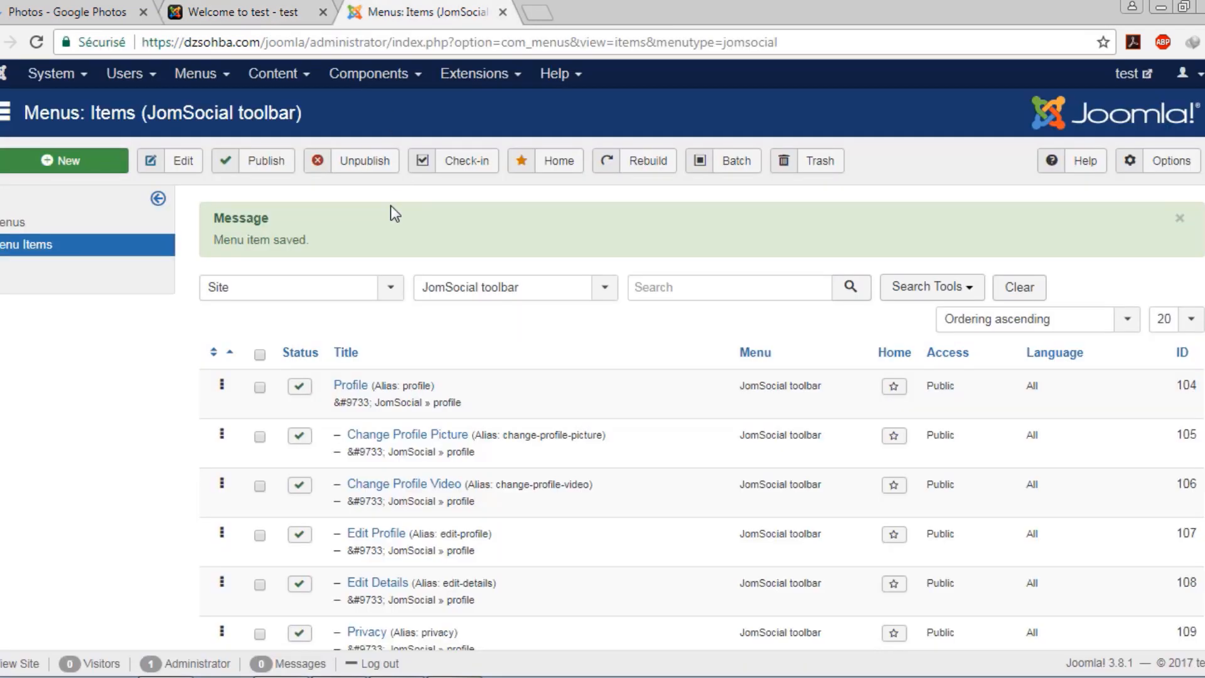
left_click(58, 160)
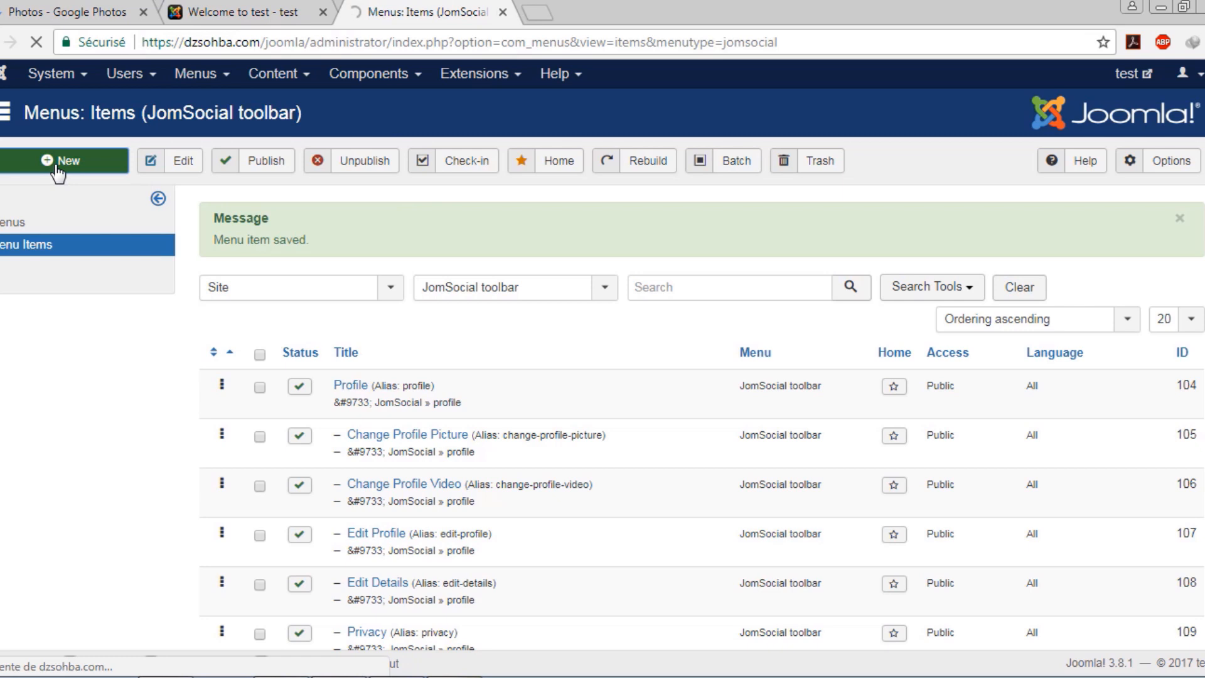
left_click(244, 12)
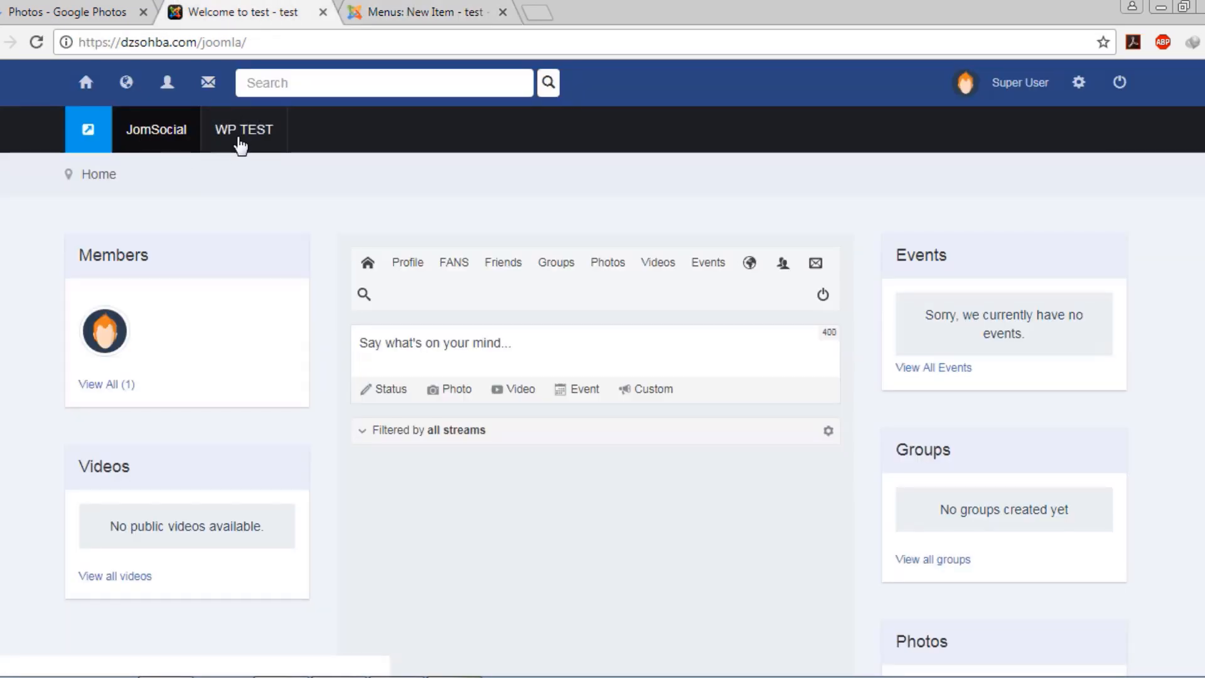
Browse the available menu item types for the new item, then cancel it without saving
left_click(461, 8)
left_click(342, 310)
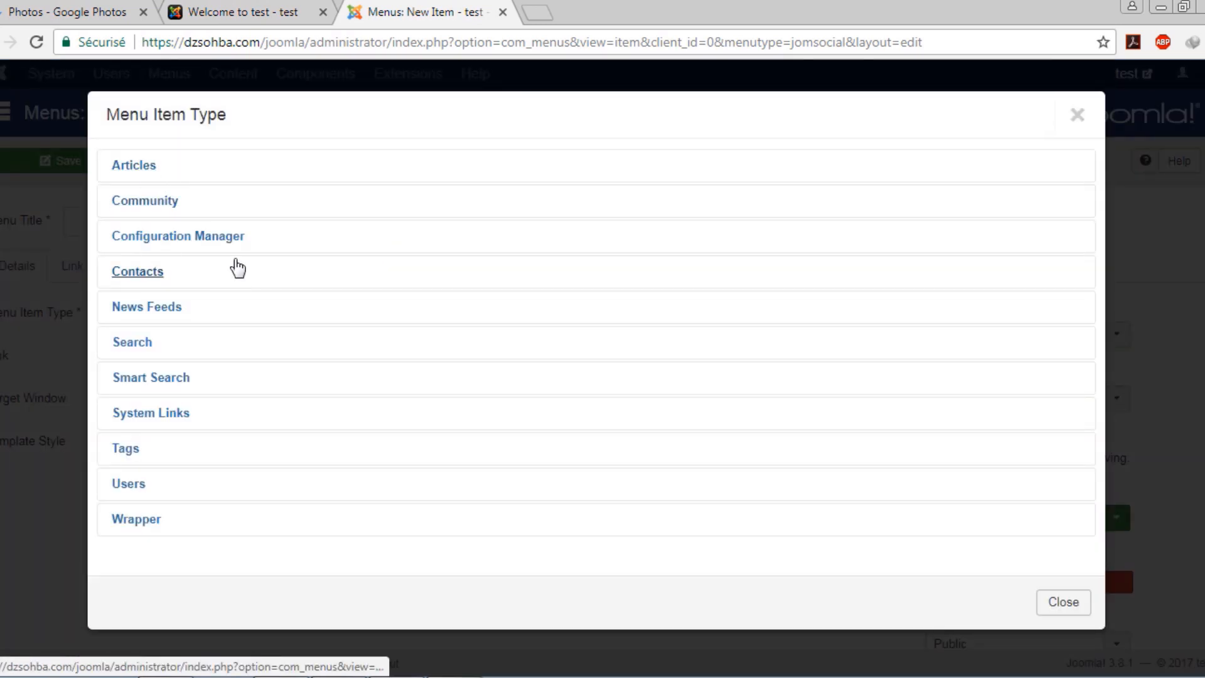
scroll(201, 452, "down", 5)
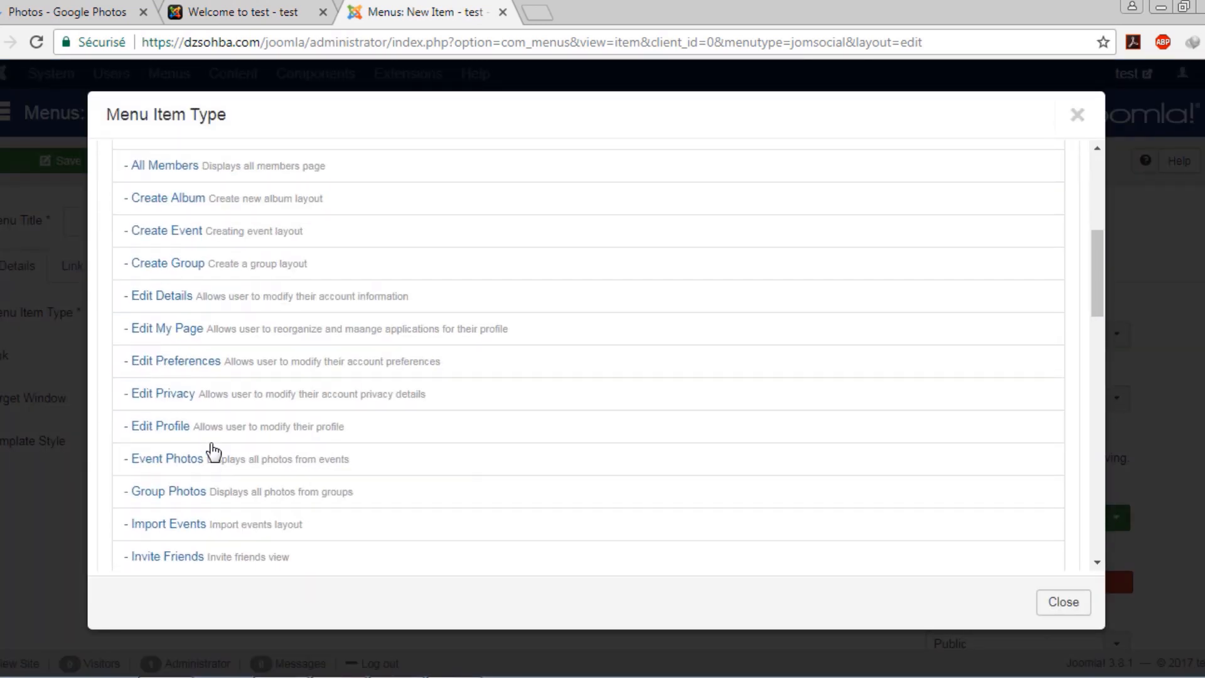
scroll(328, 430, "down", 8)
scroll(328, 430, "up", 14)
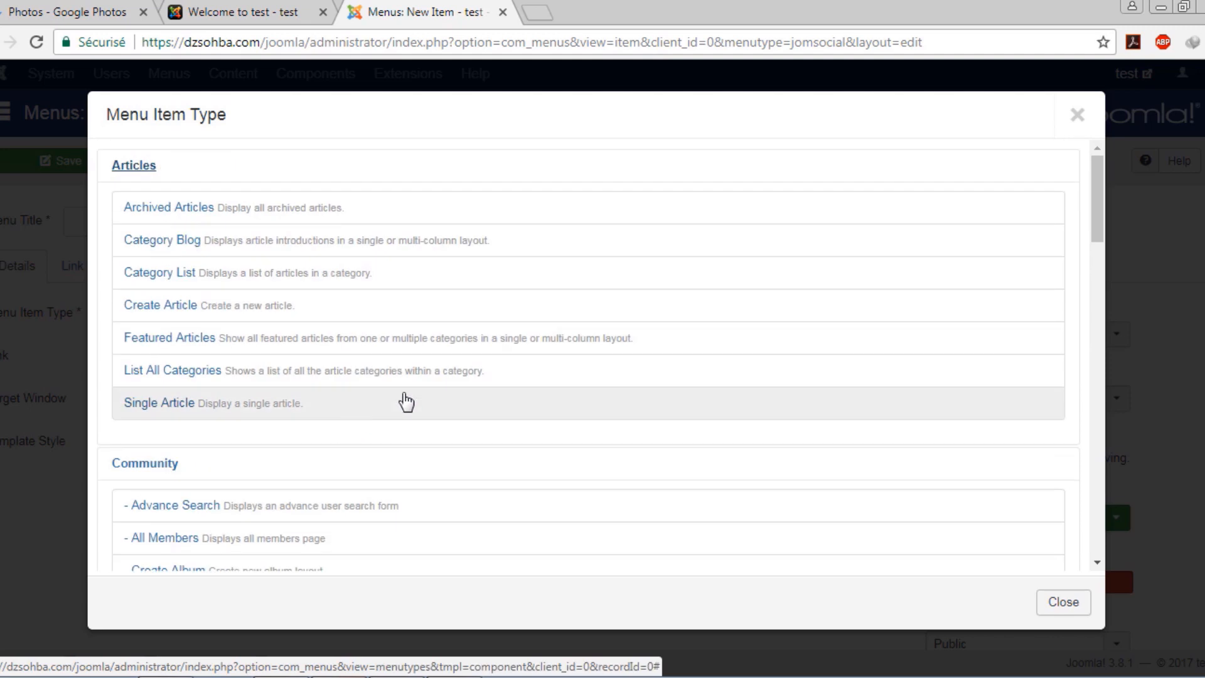
left_click(1067, 608)
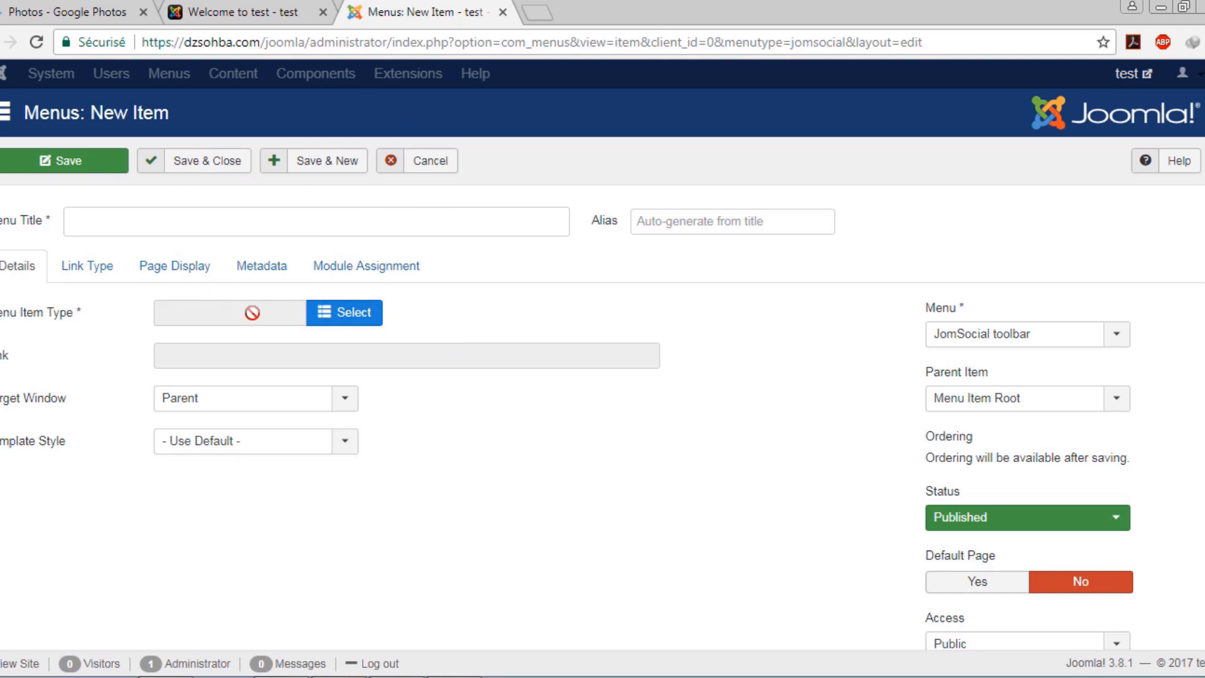
left_click(251, 315)
left_click(427, 161)
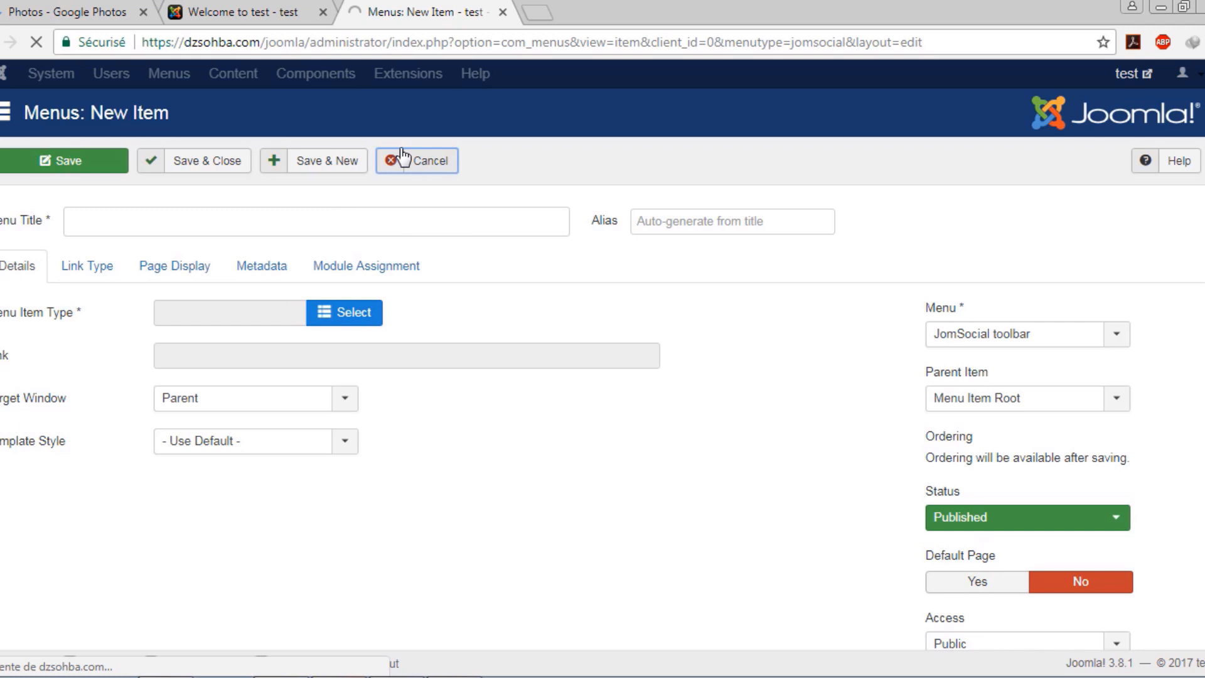
left_click(254, 12)
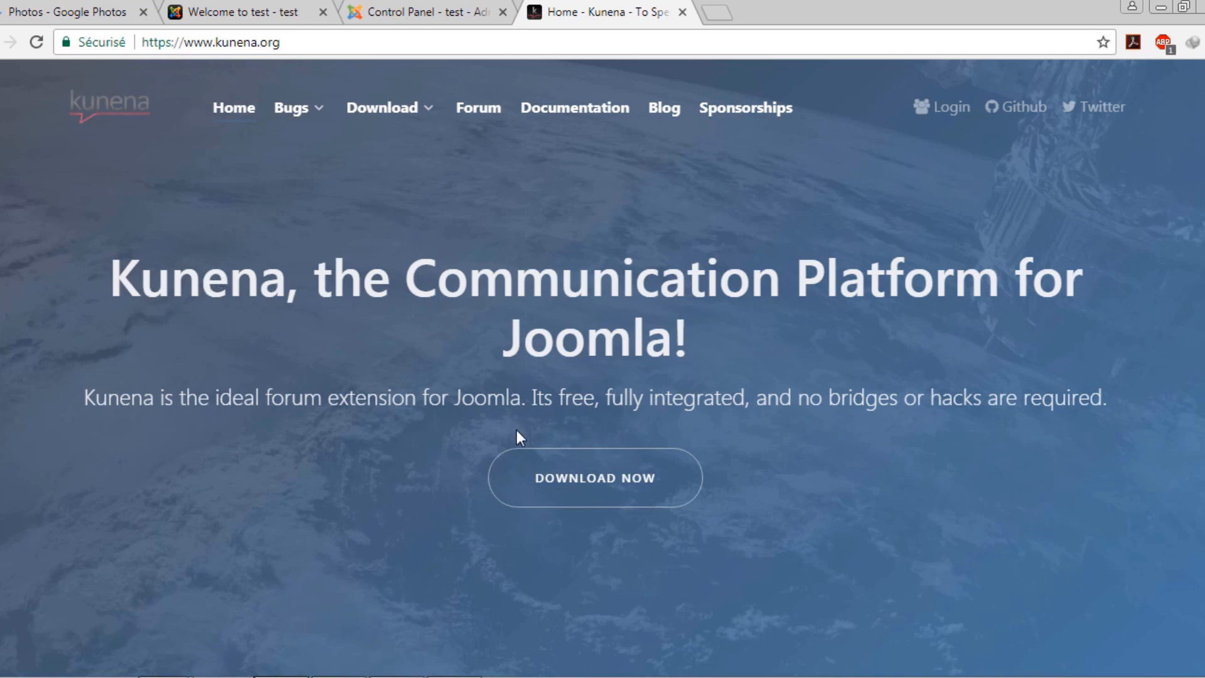
Open the Kunena 5.0.11 download page on kunena.org, then return to the Joomla Control Panel
left_click(577, 482)
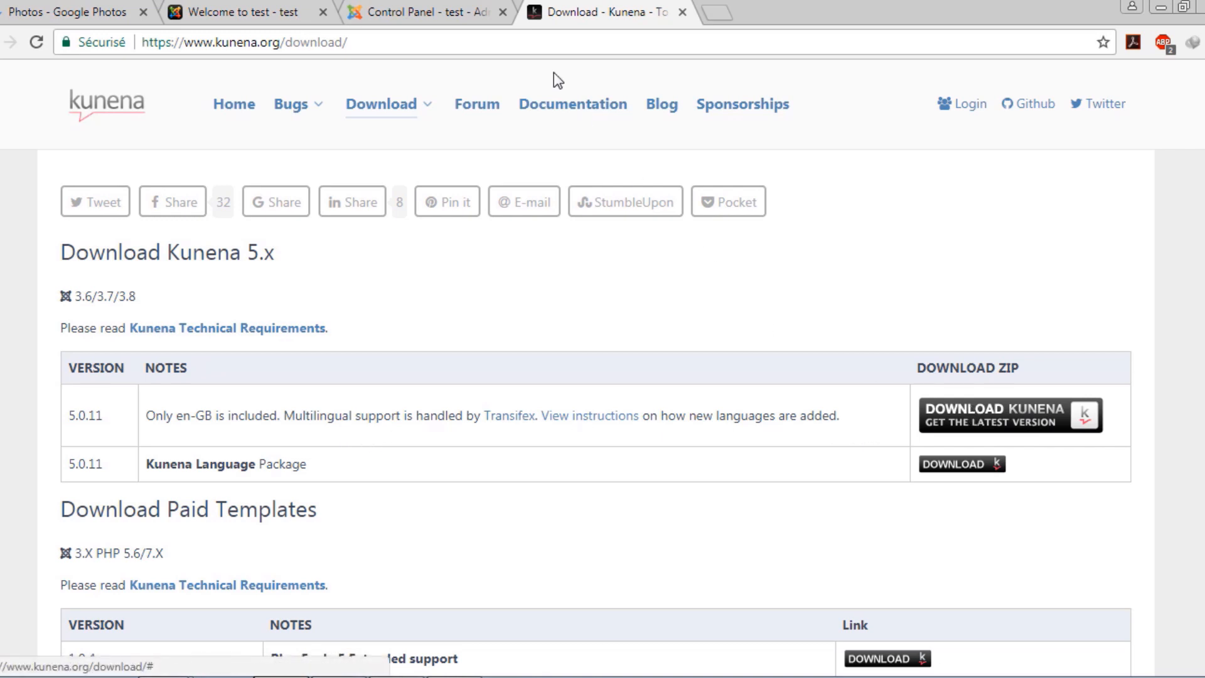
left_click(424, 11)
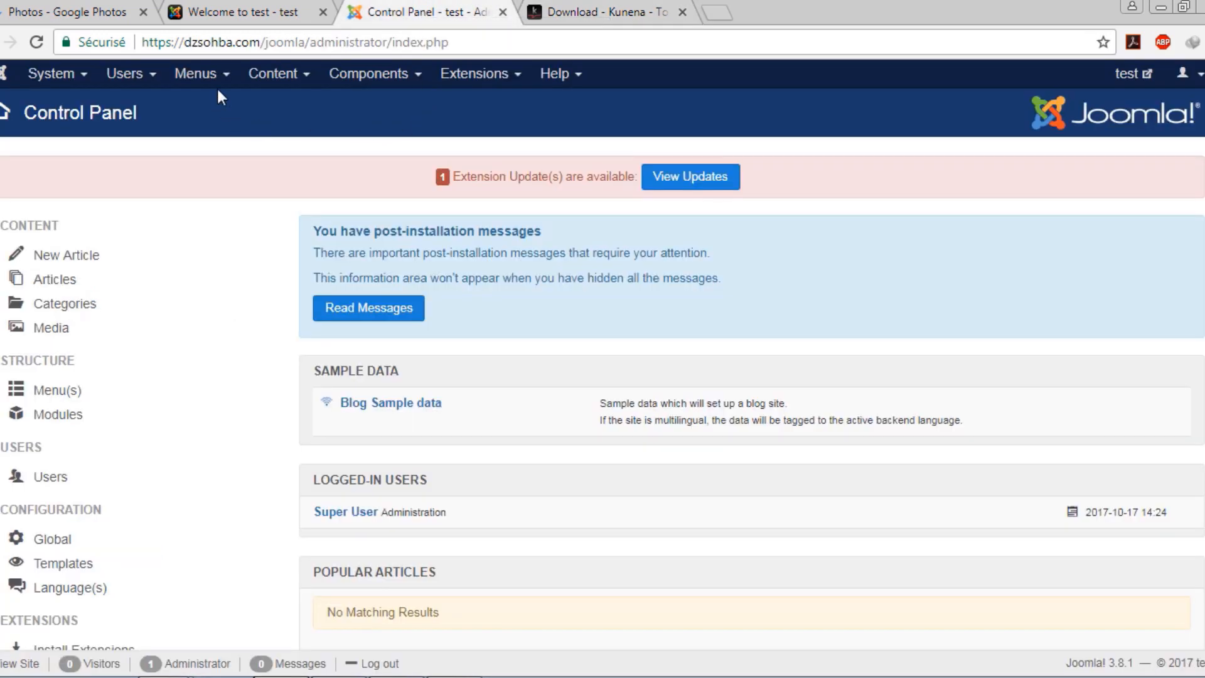
Install Kunena by dragging the pkg_kunena zip onto the Extensions: Install upload area
left_click(508, 85)
mouse_move(478, 104)
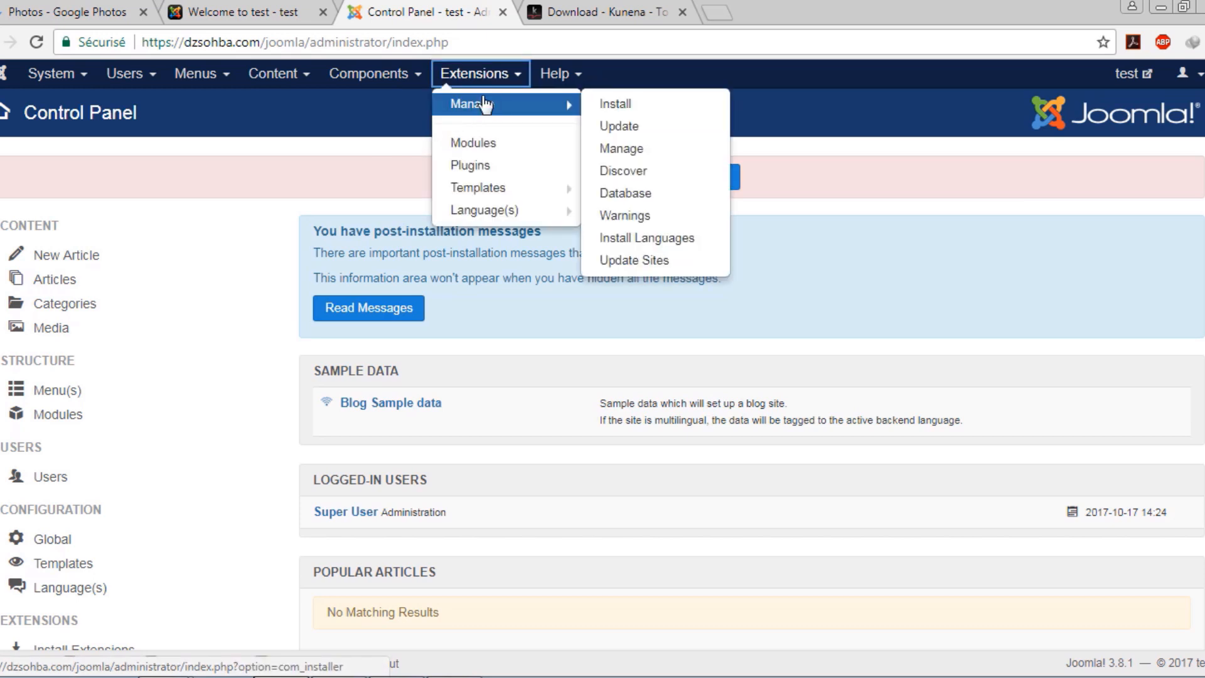
left_click(587, 103)
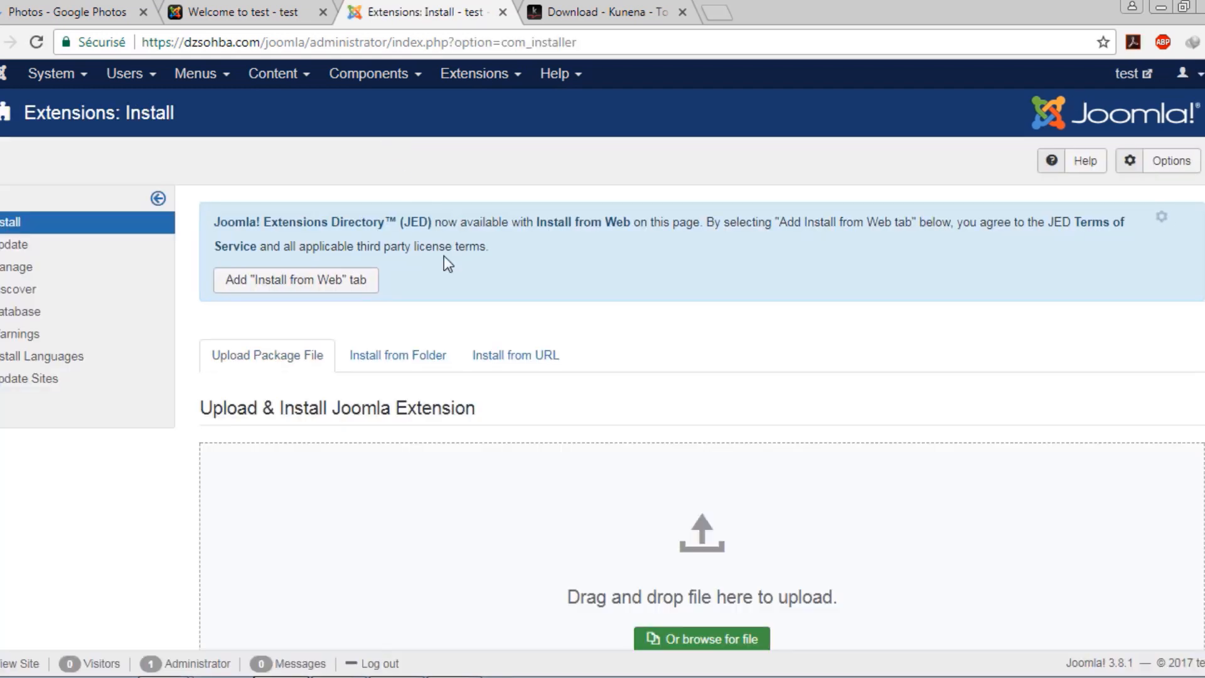
scroll(493, 356, "down", 2)
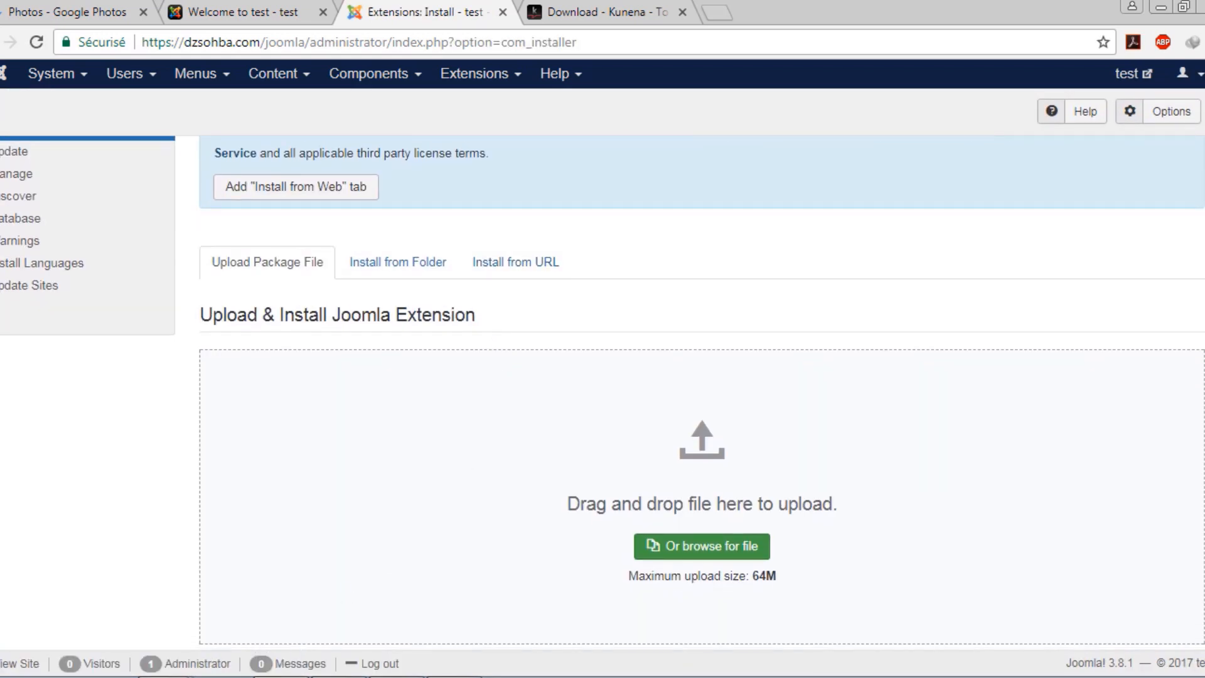
left_click(168, 676)
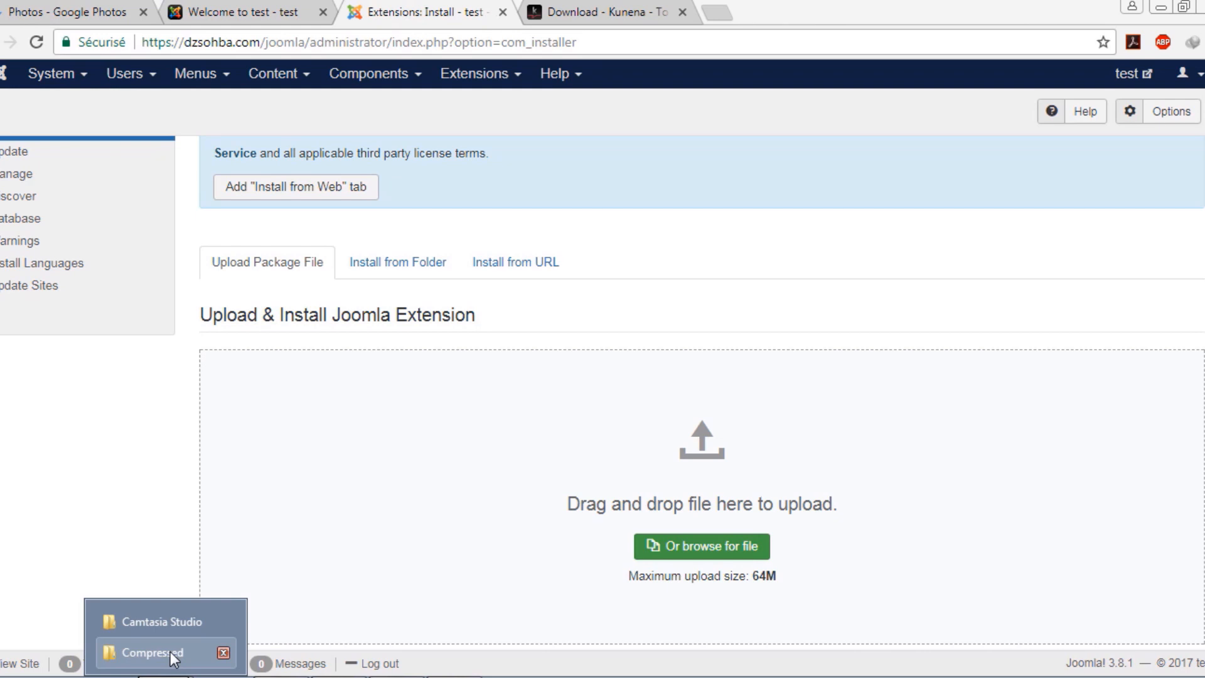
left_click(152, 652)
left_click_drag(192, 190, 616, 455)
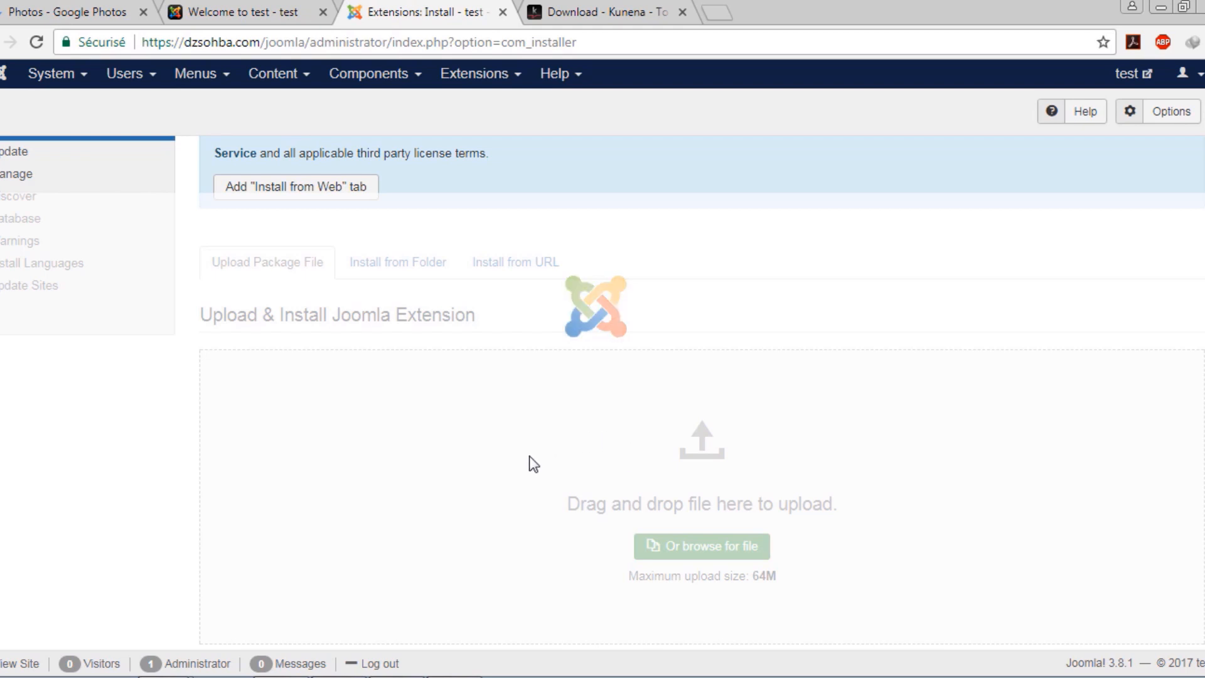
mouse_move(340, 676)
left_click(339, 652)
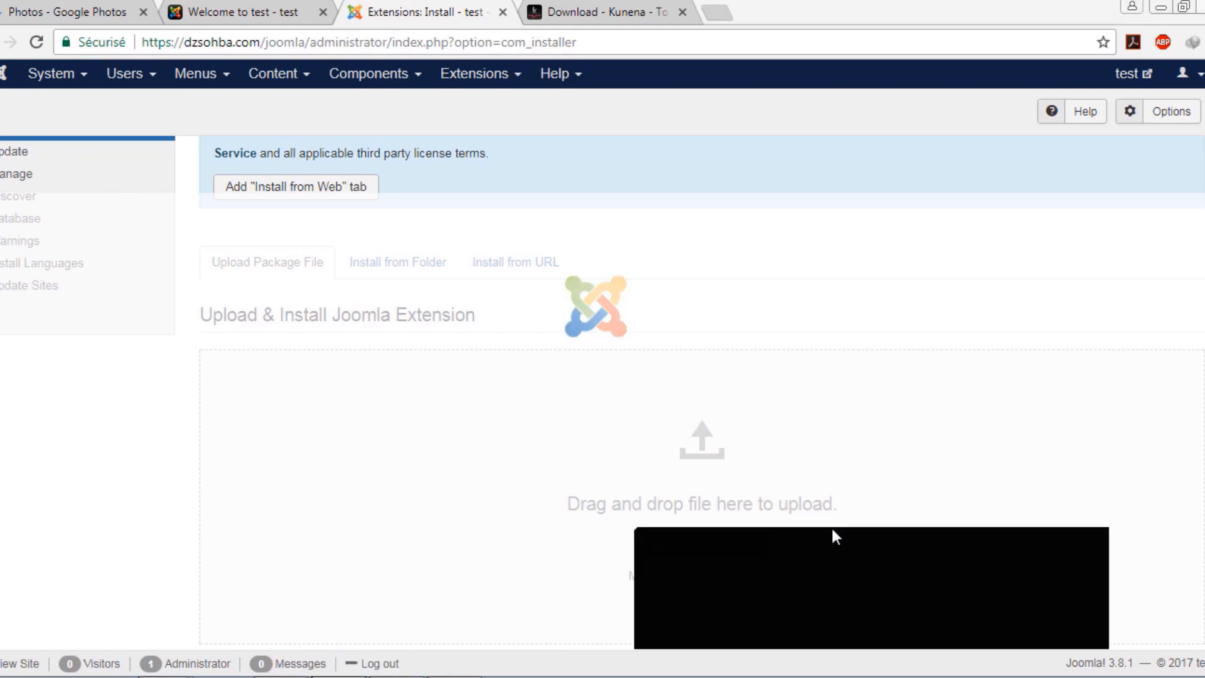
left_click(1143, 608)
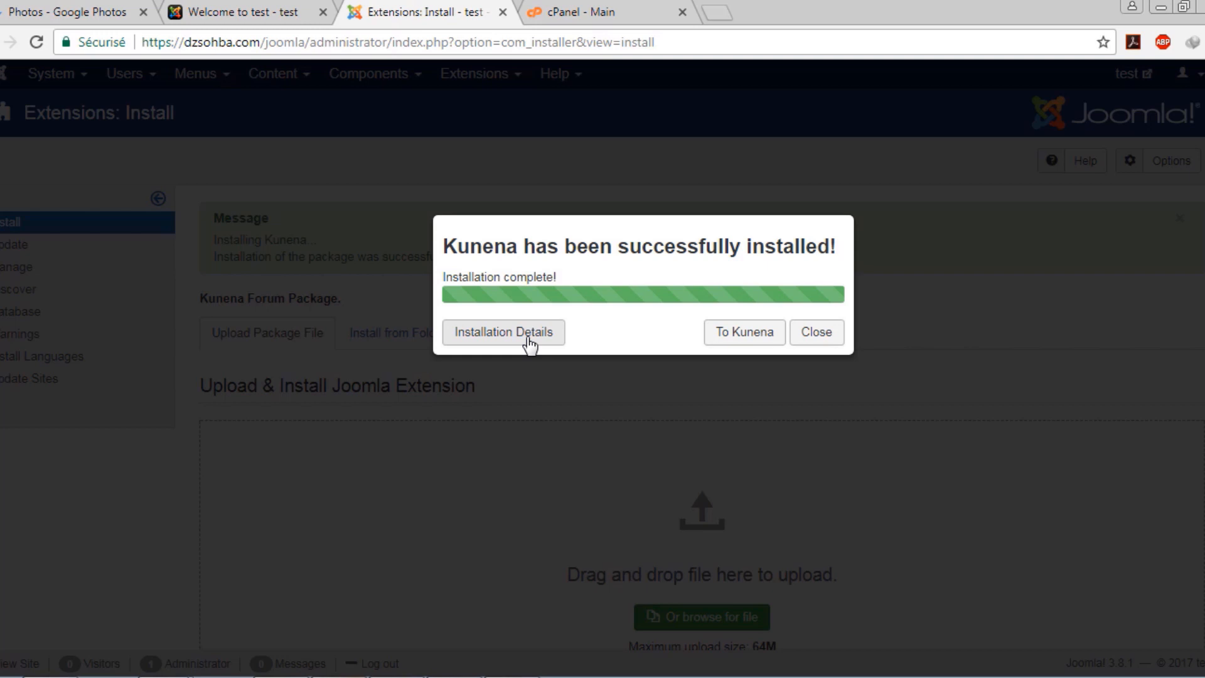
left_click(814, 338)
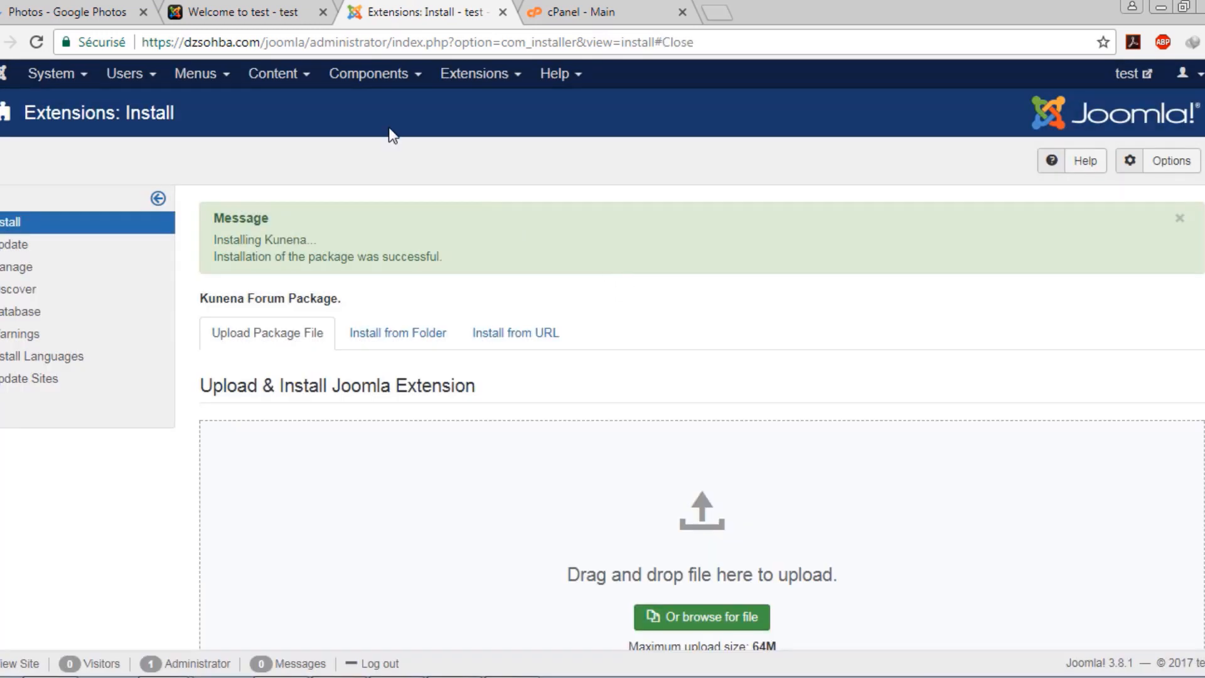
Open the Kunena Forum dashboard from Components and reload the site front page
left_click(386, 80)
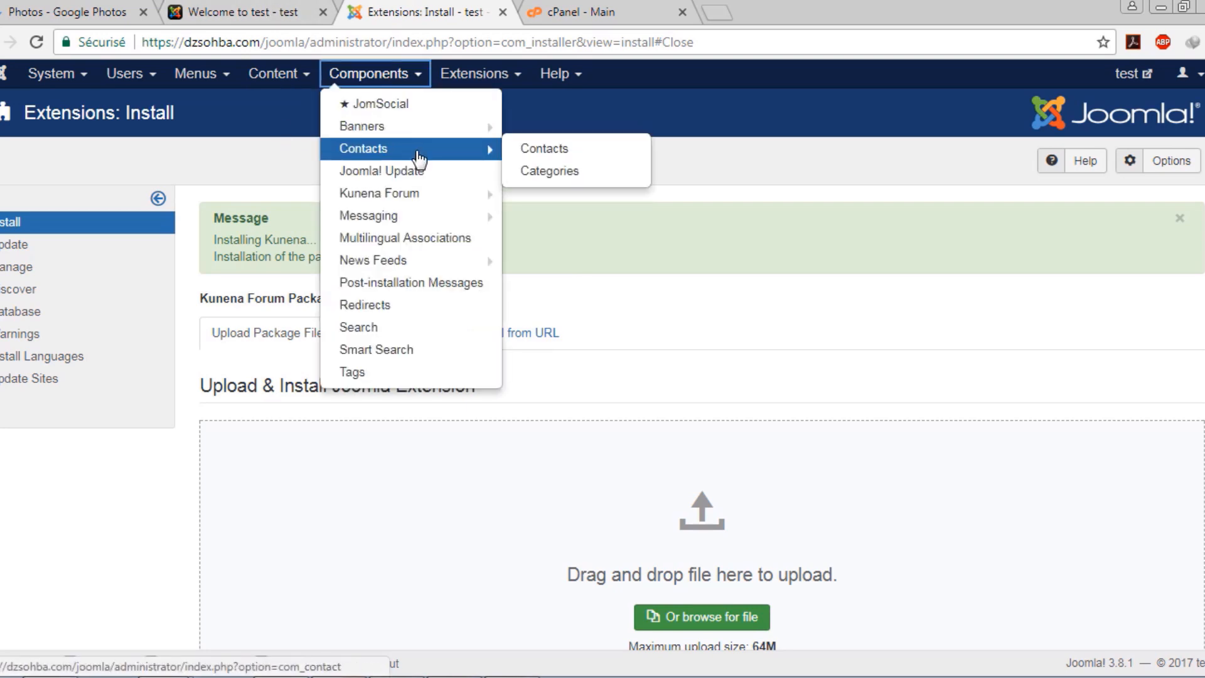
left_click(419, 196)
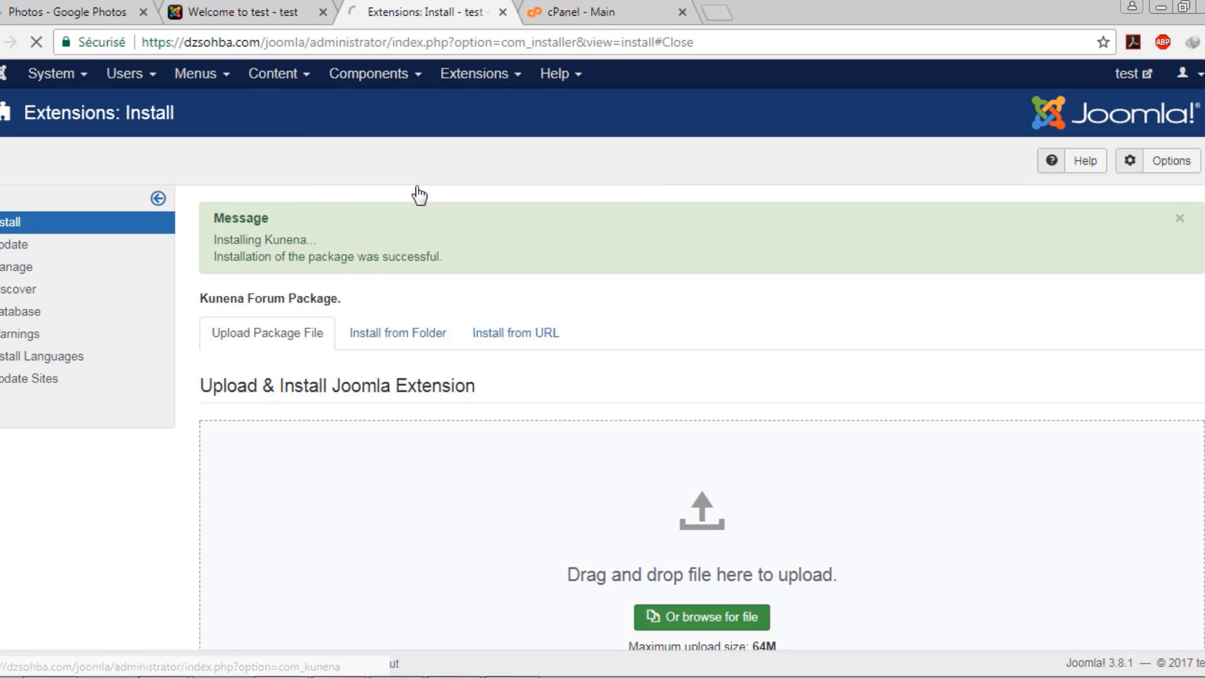
left_click(270, 11)
left_click(36, 42)
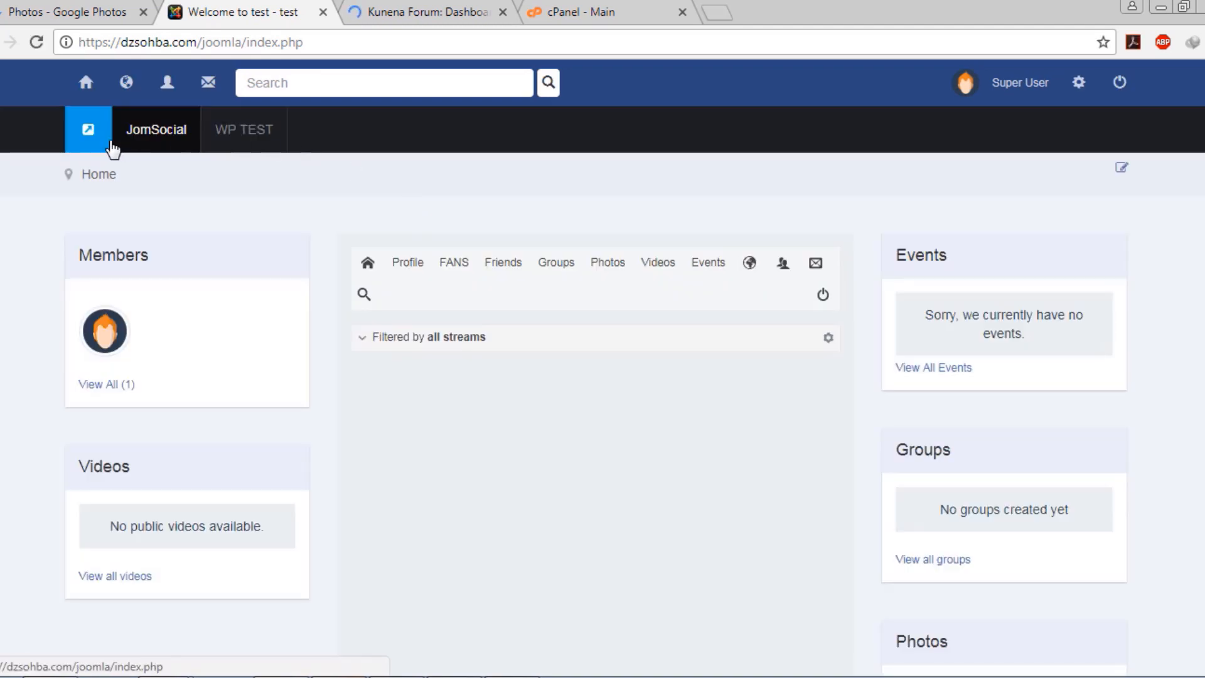
Open the Menus manager in a new tab to see the new Kunena Menu
left_click(489, 11)
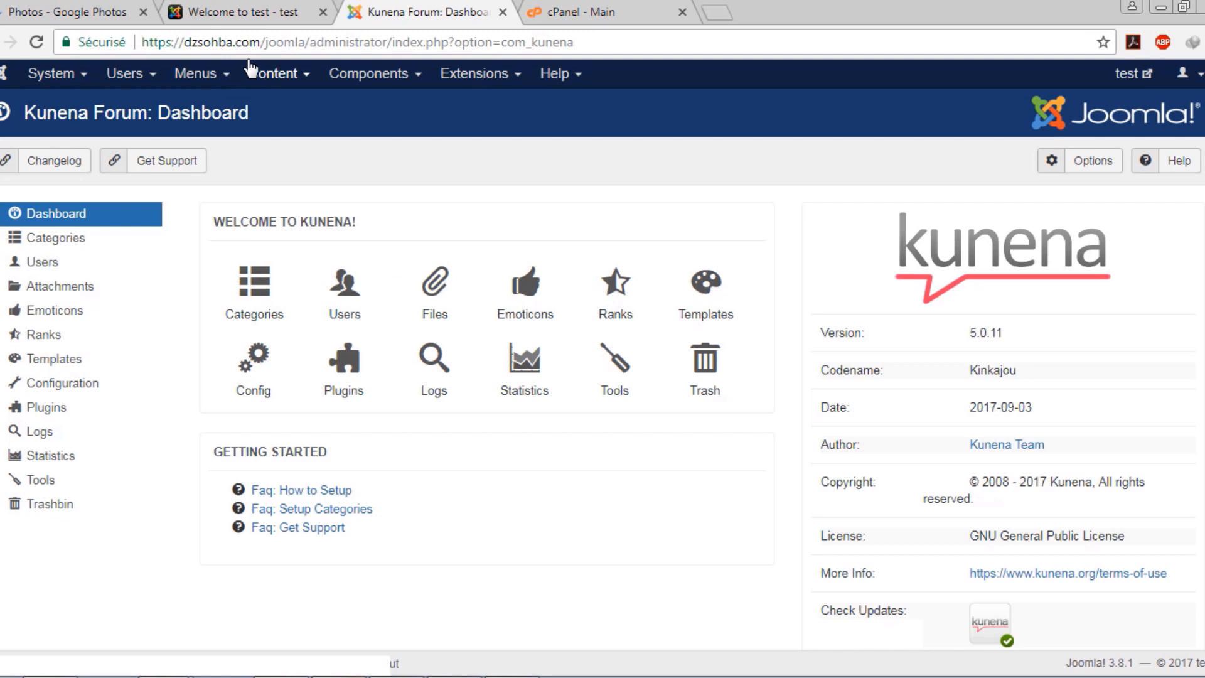
left_click(216, 75)
mouse_move(248, 116)
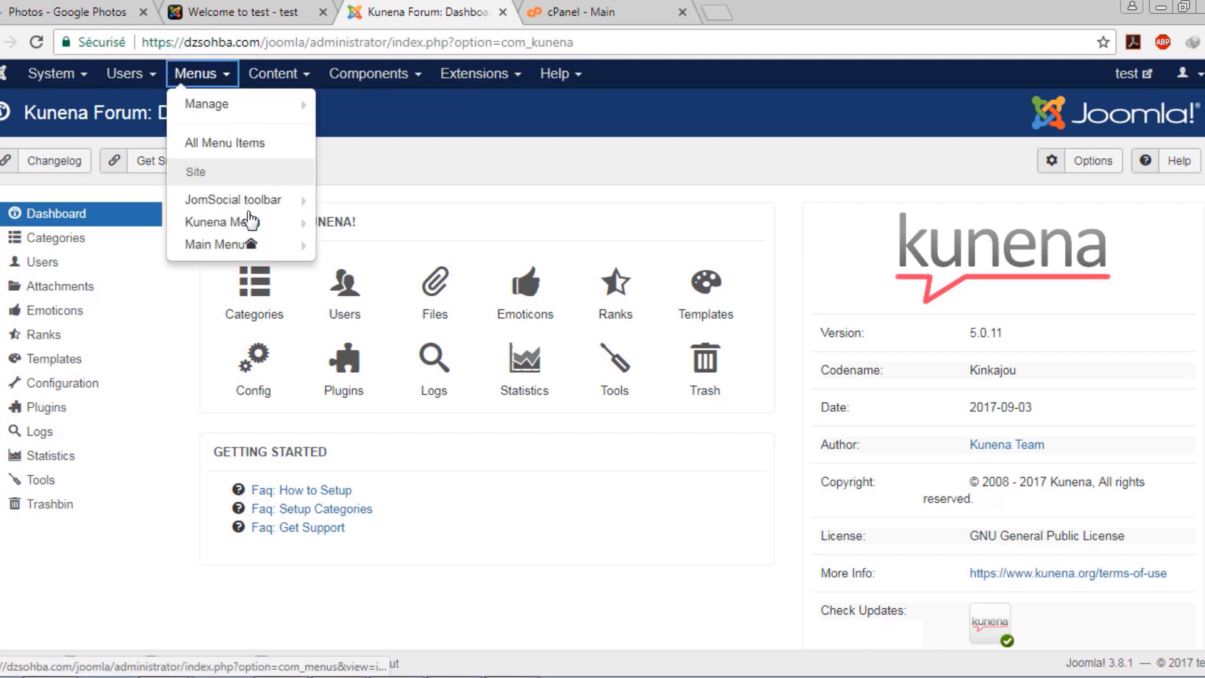
mouse_move(258, 233)
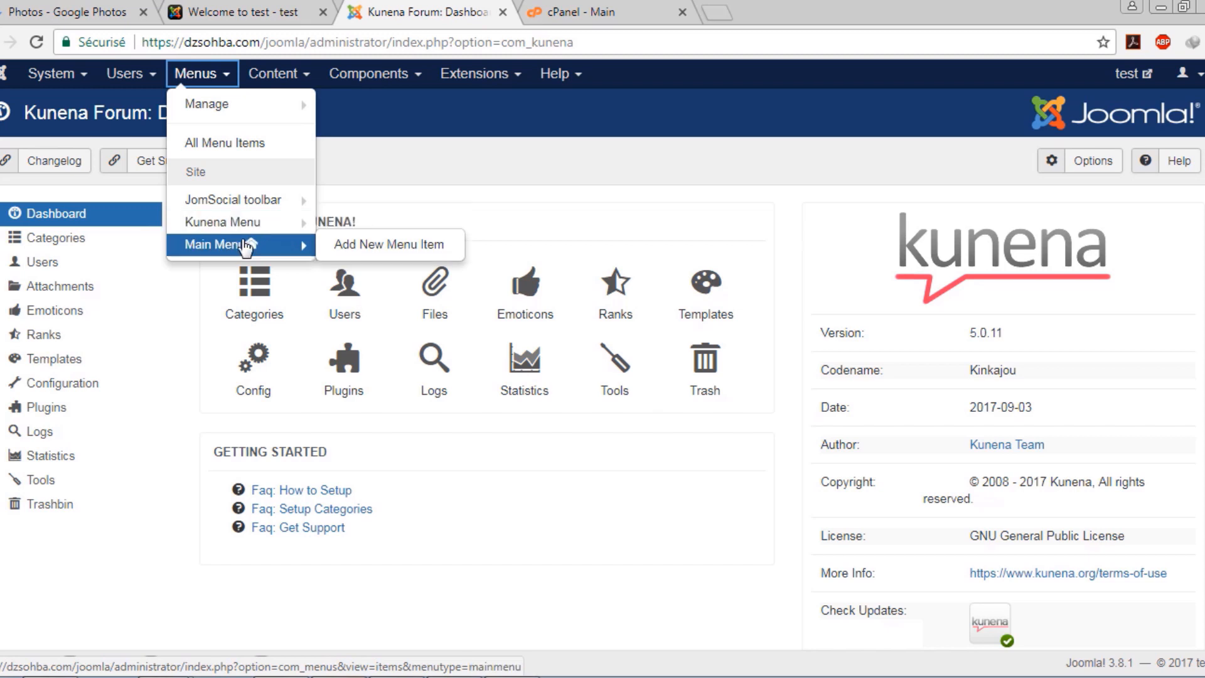
middle_click(236, 117)
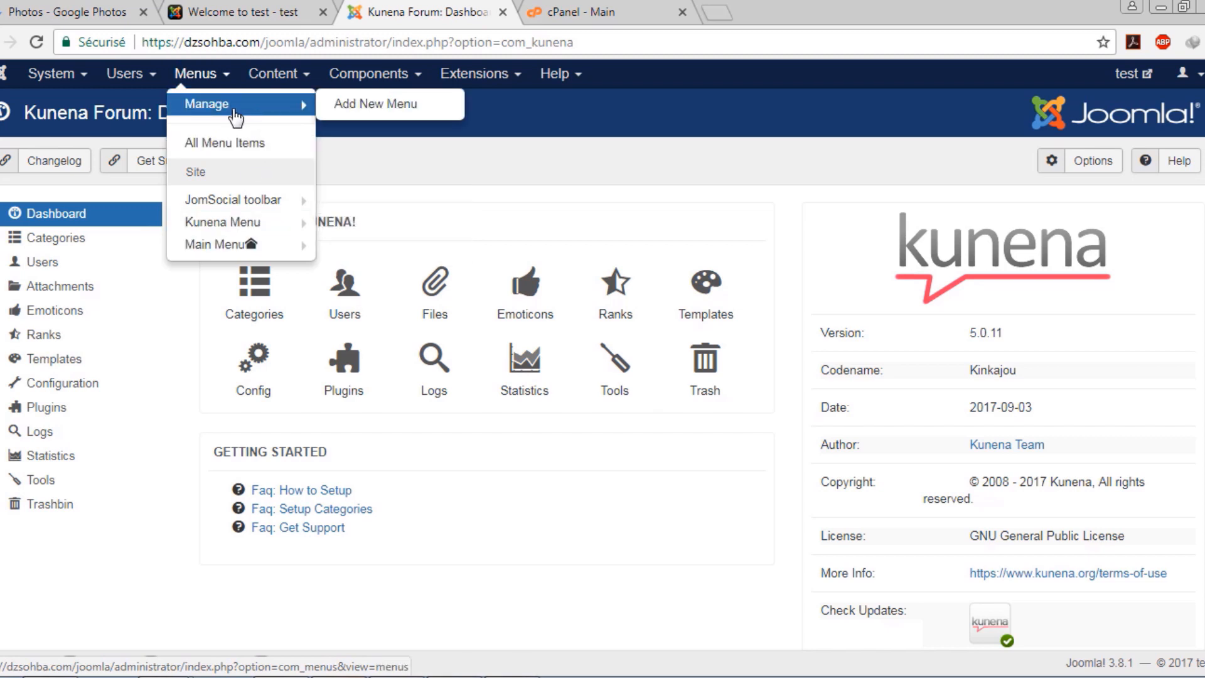
left_click(630, 9)
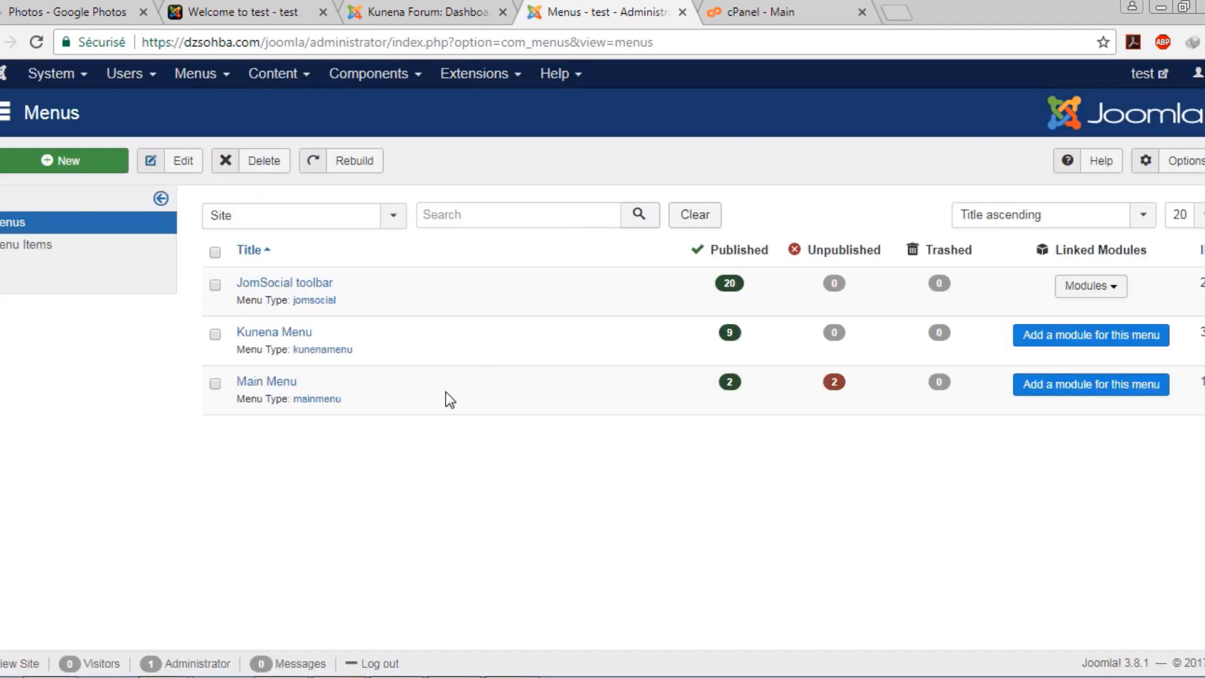
Publish the Forum item in the Main Menu and reload the site front page to show it
left_click(270, 384)
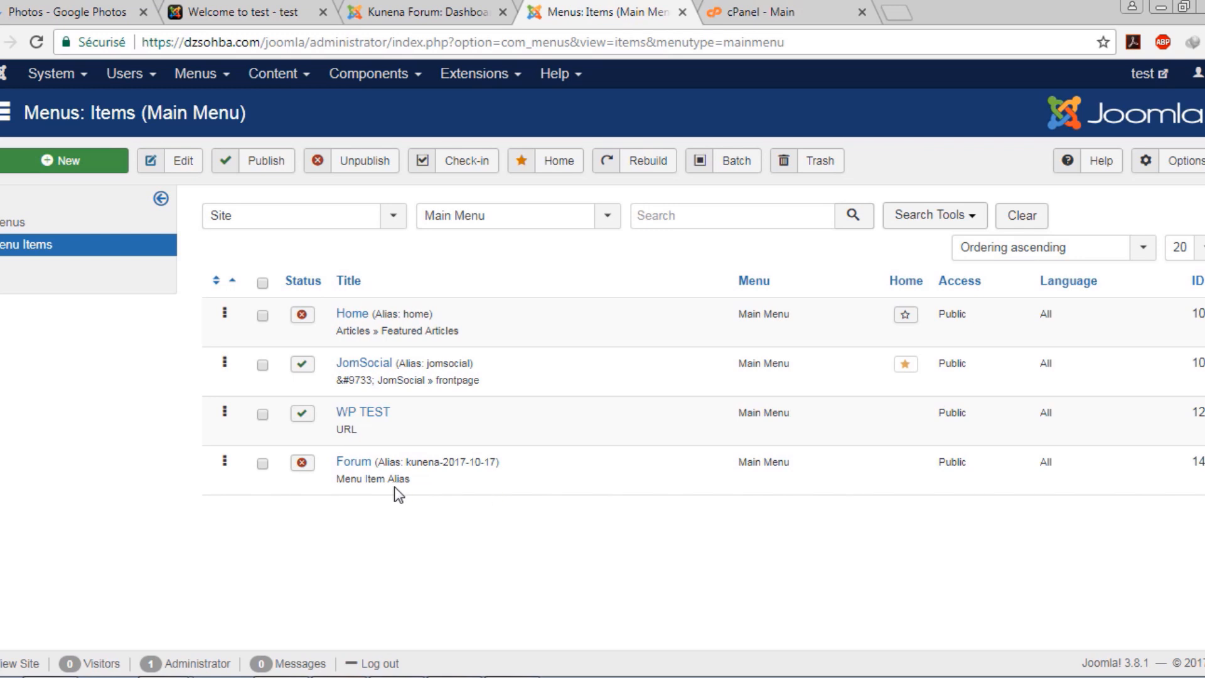
left_click(296, 461)
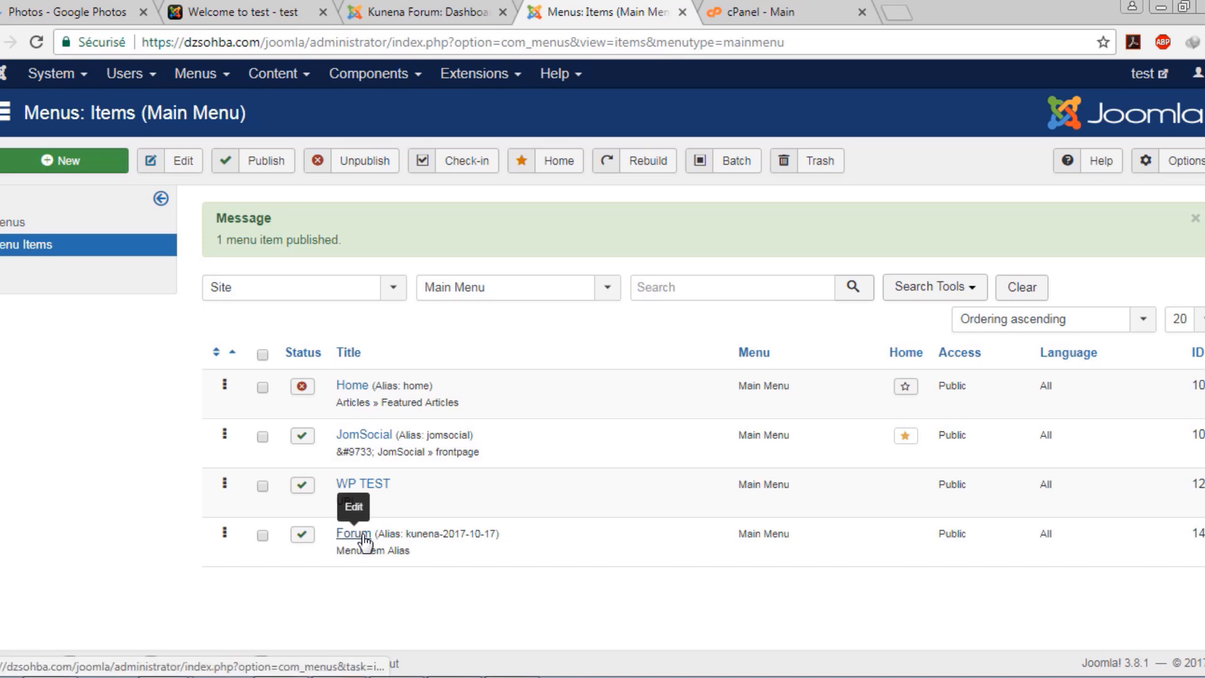
left_click(251, 12)
left_click(35, 44)
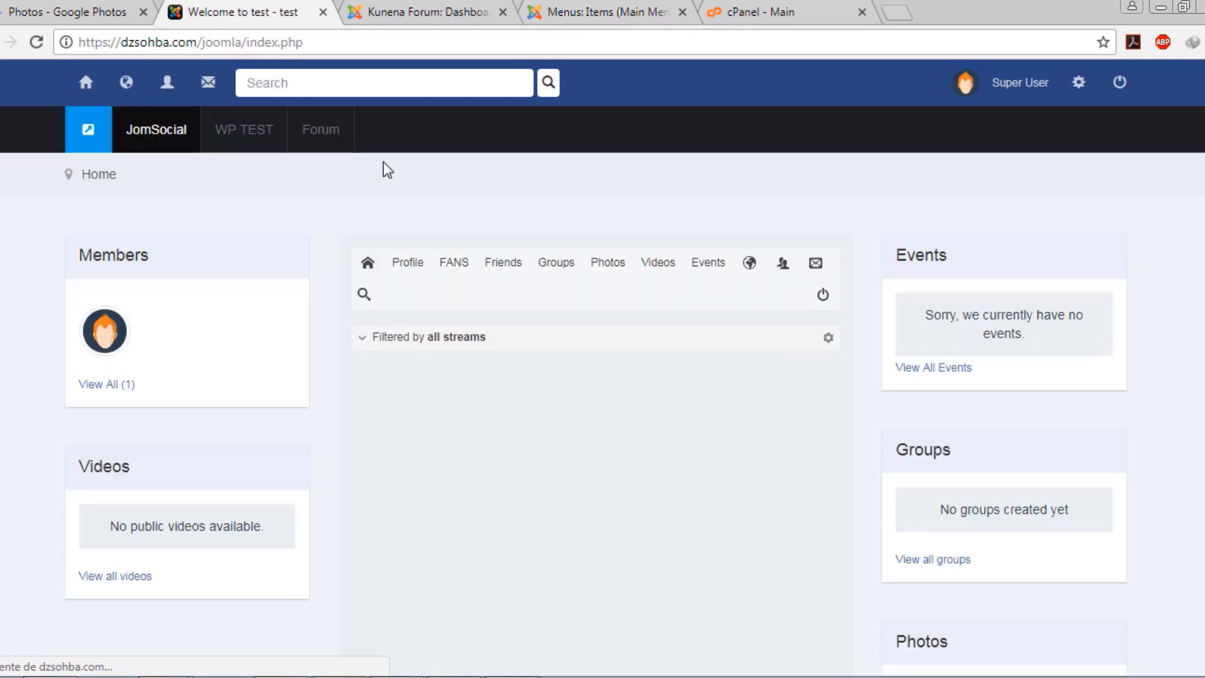
Open the site's Forum page and scroll through its Recent Topics
left_click(326, 132)
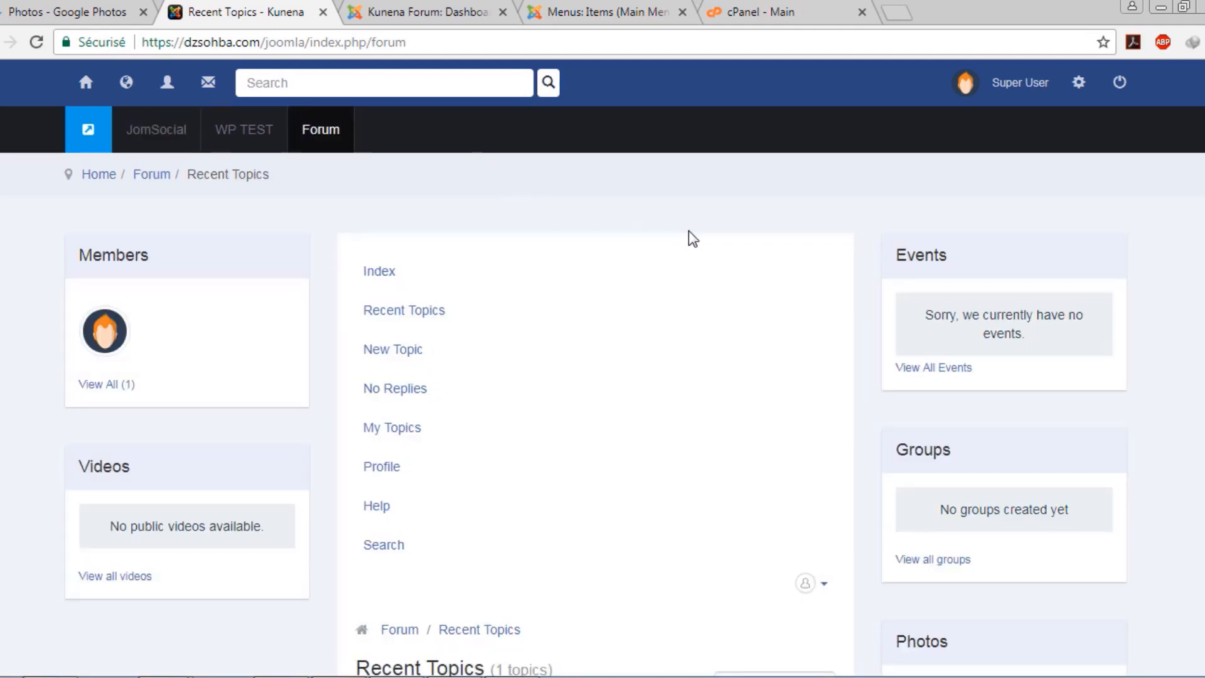
scroll(690, 234, "down", 4)
scroll(385, 291, "down", 3)
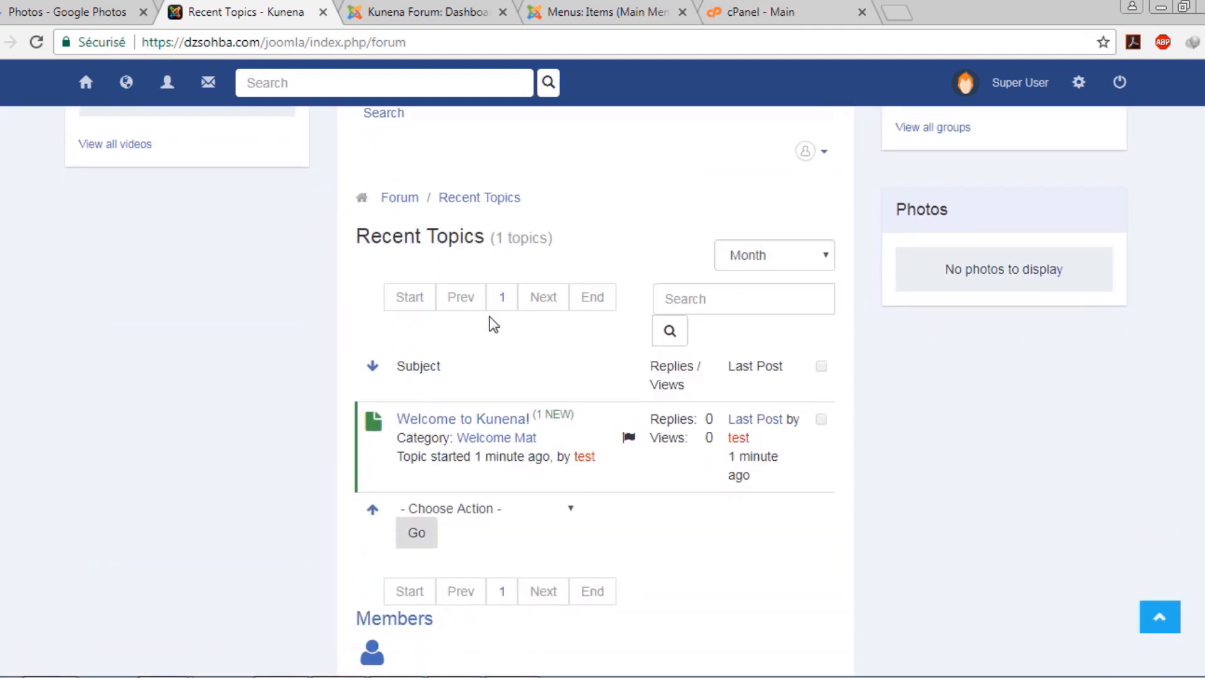
scroll(494, 325, "down", 2)
mouse_move(455, 304)
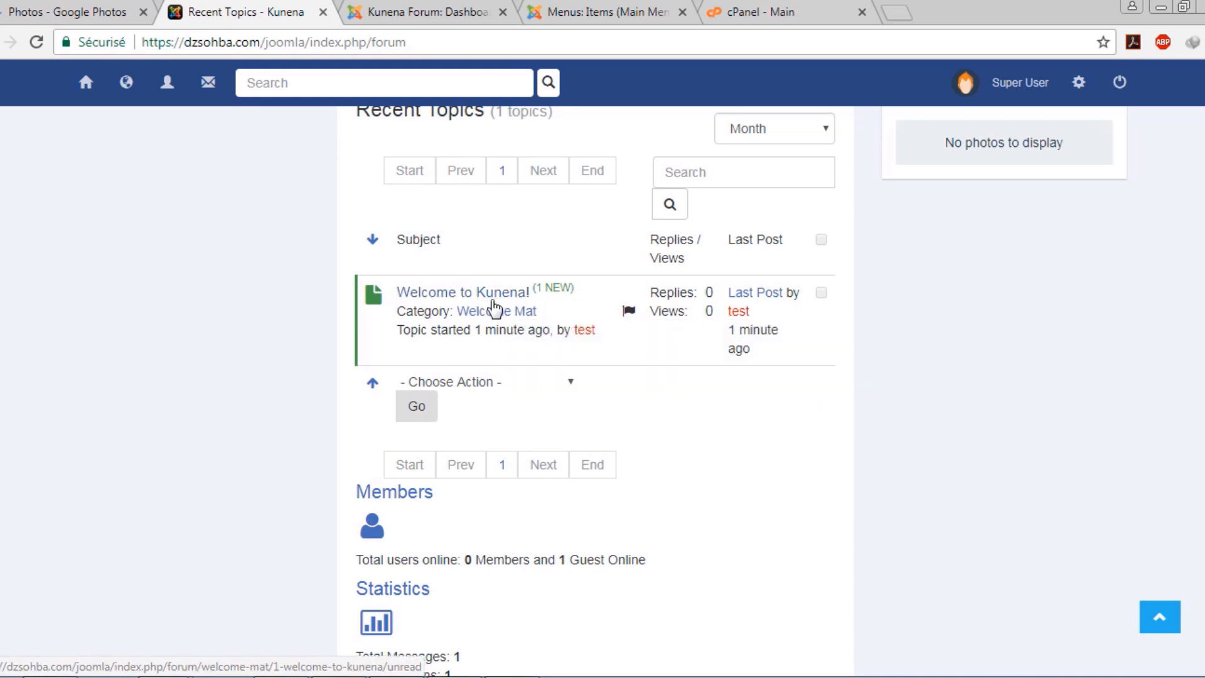
scroll(514, 307, "down", 1)
scroll(417, 326, "down", 4)
scroll(416, 336, "up", 7)
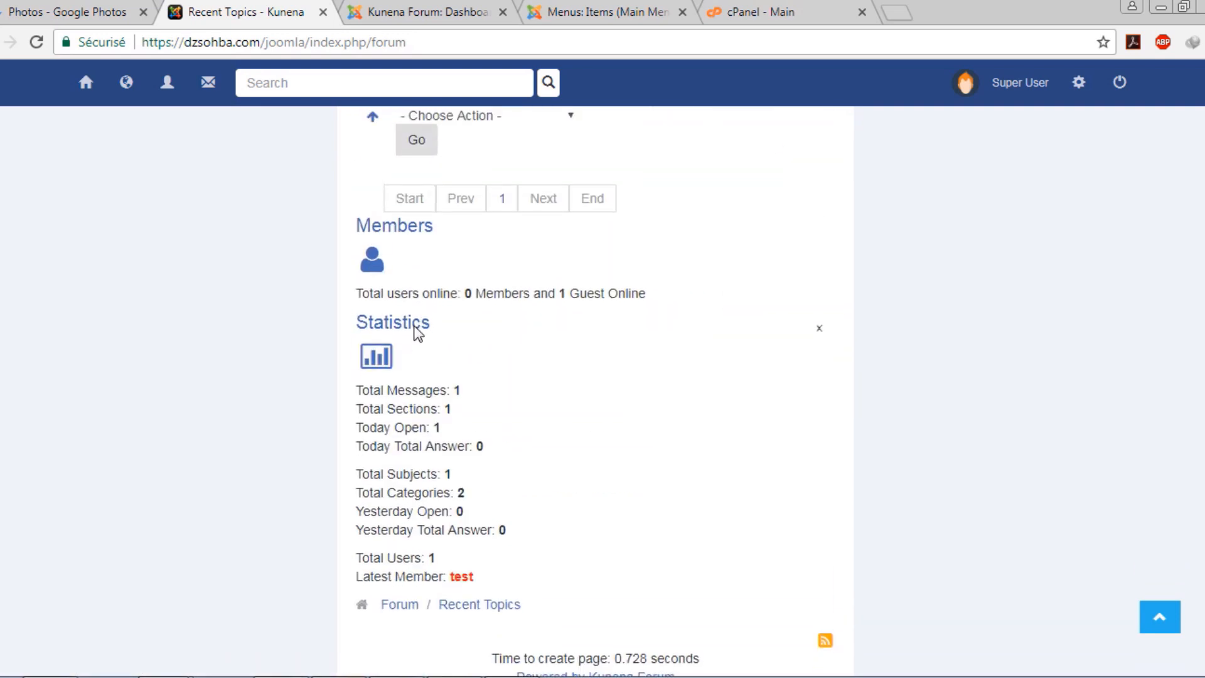
scroll(445, 336, "up", 6)
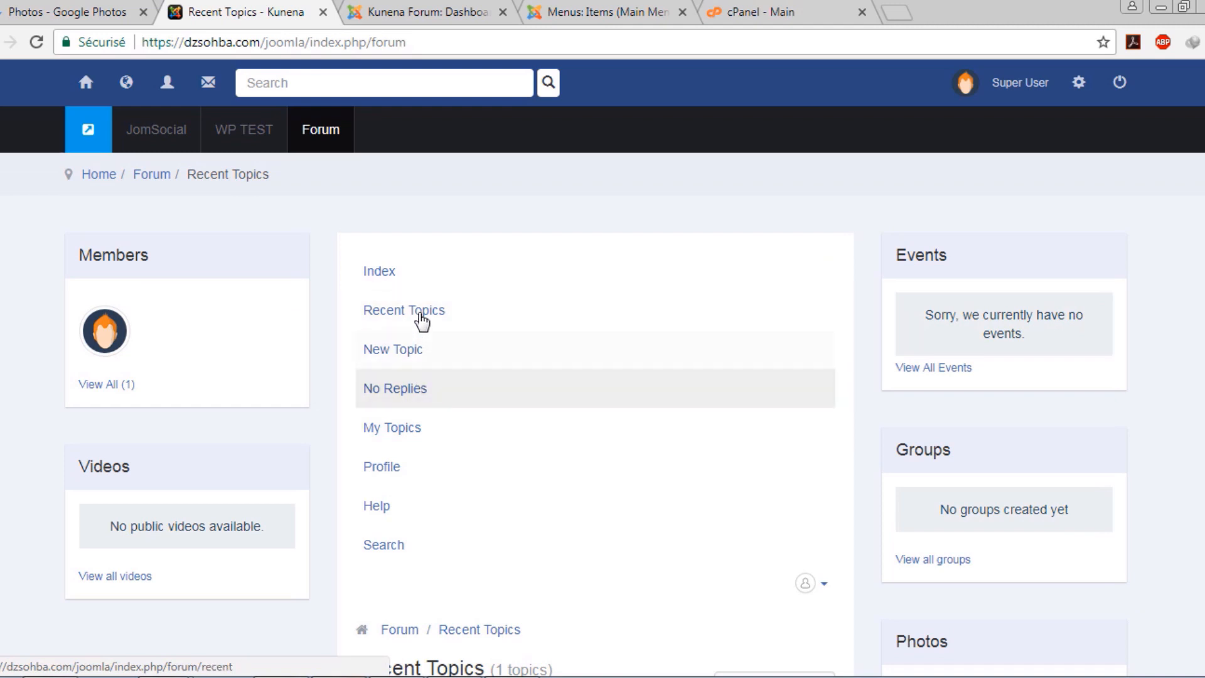
Browse the forum Index with Welcome Mat and Suggestion Box, then return to the Kunena dashboard
left_click(429, 274)
scroll(429, 274, "down", 4)
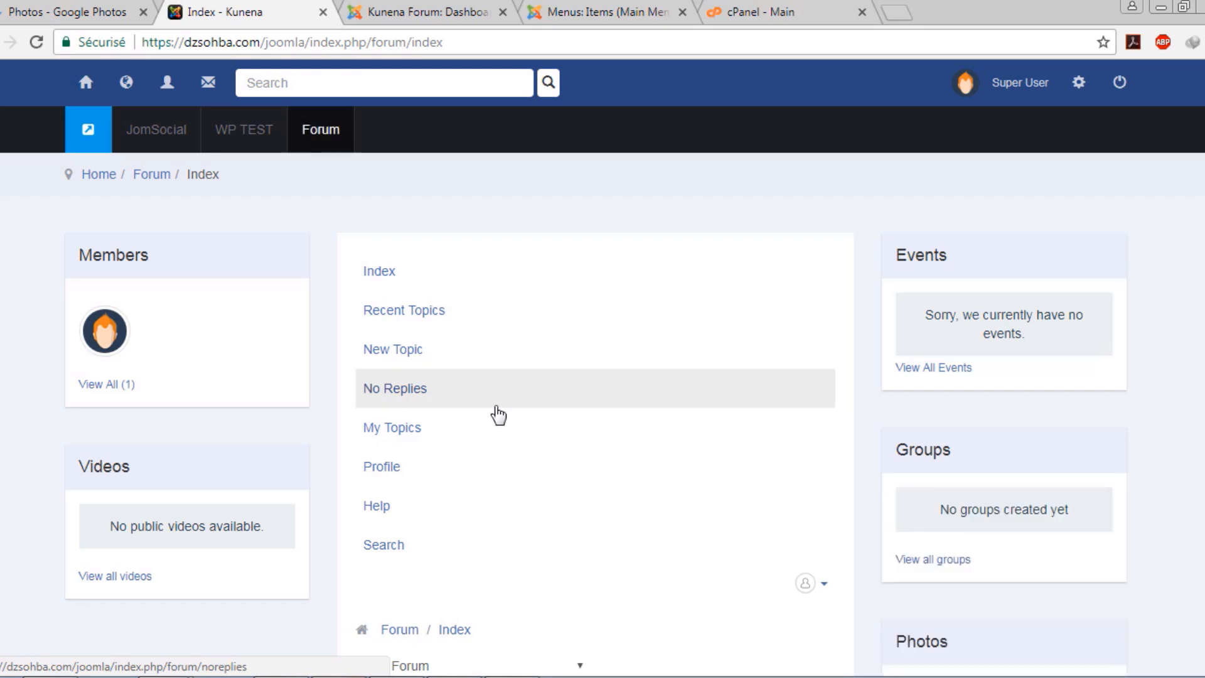
scroll(496, 417, "down", 5)
scroll(502, 419, "down", 3)
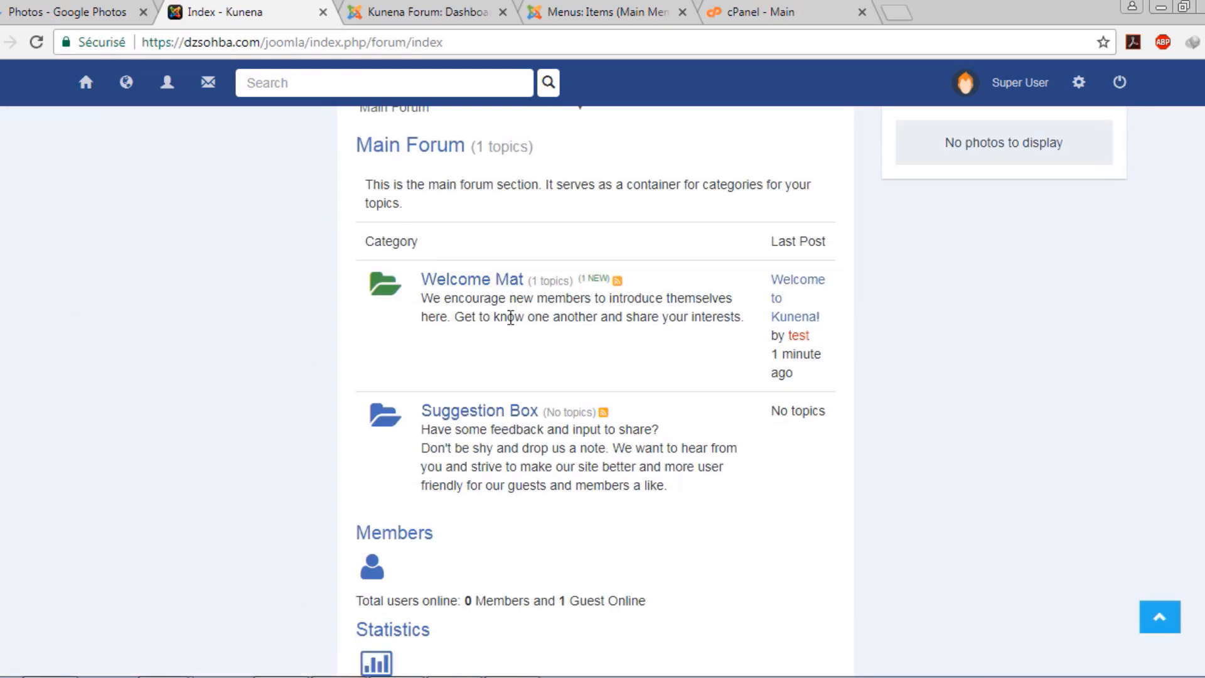
scroll(511, 318, "down", 1)
scroll(484, 318, "down", 2)
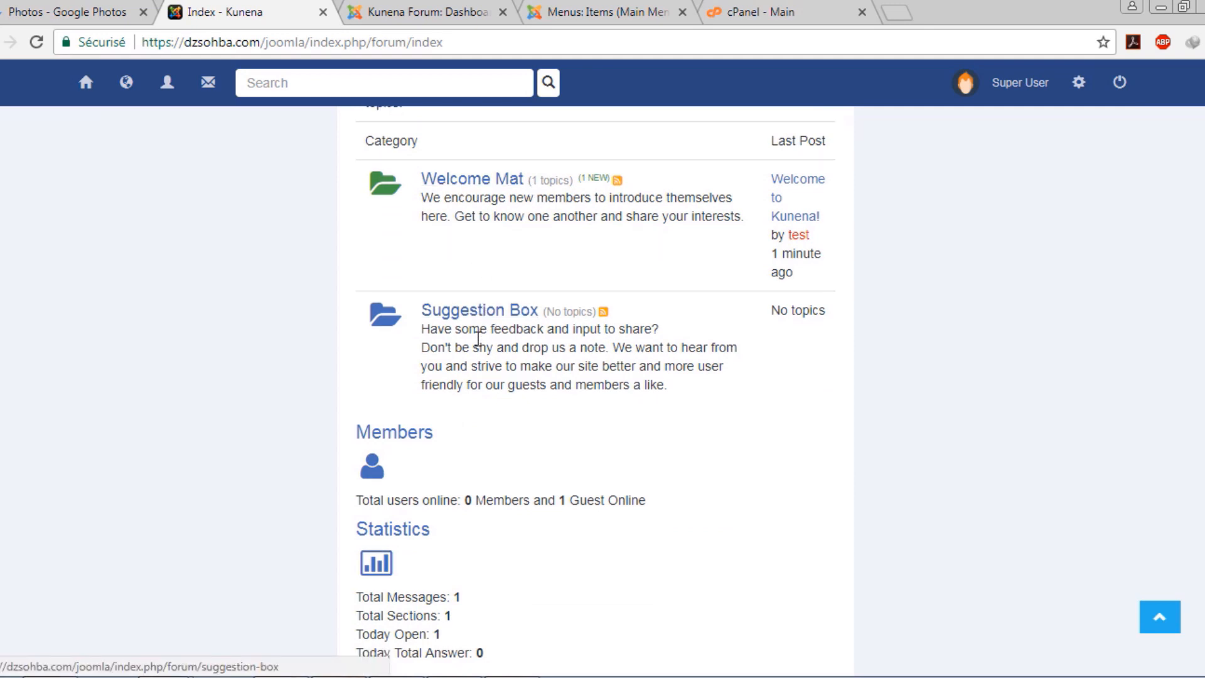
scroll(436, 324, "up", 5)
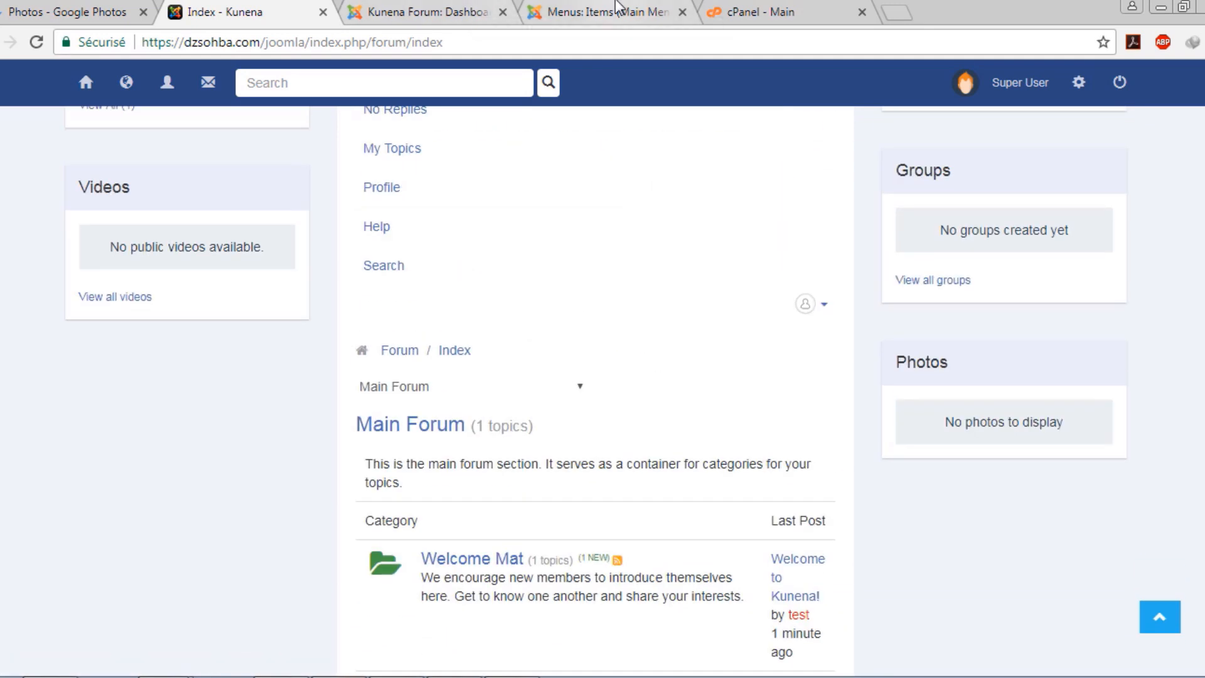
left_click(426, 12)
left_click(622, 208)
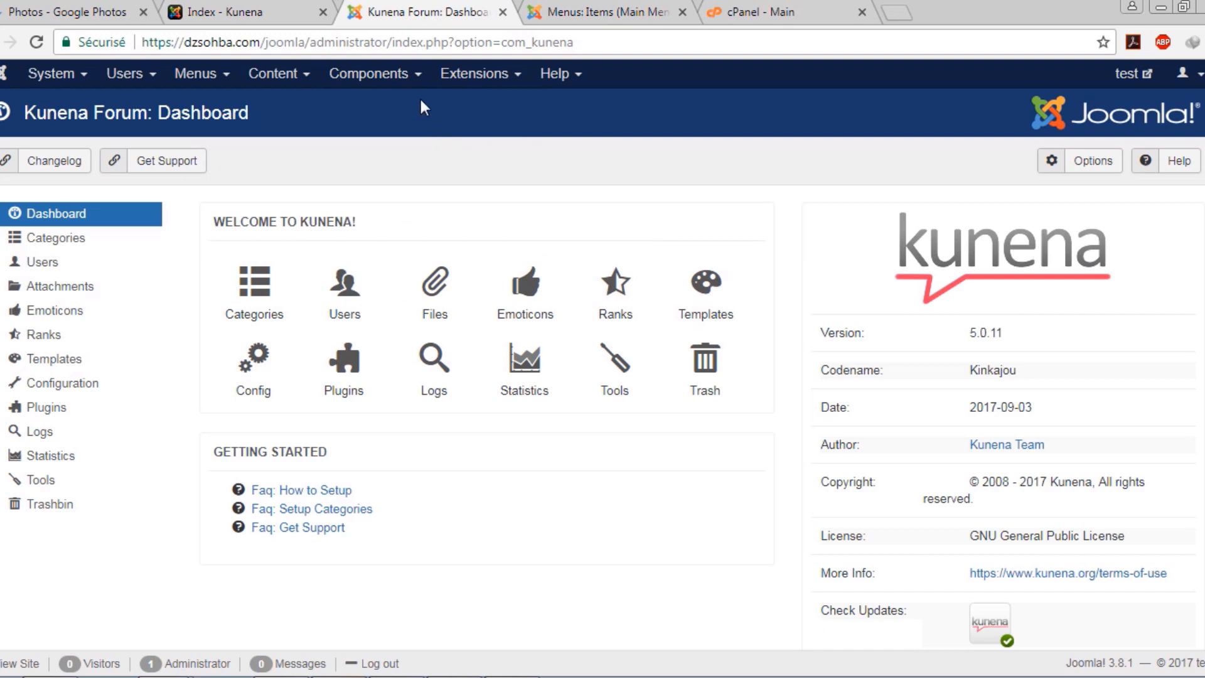
Close the Menus: Items page, review Kunena's Categories list, then return to the front-end forum index
left_click(393, 80)
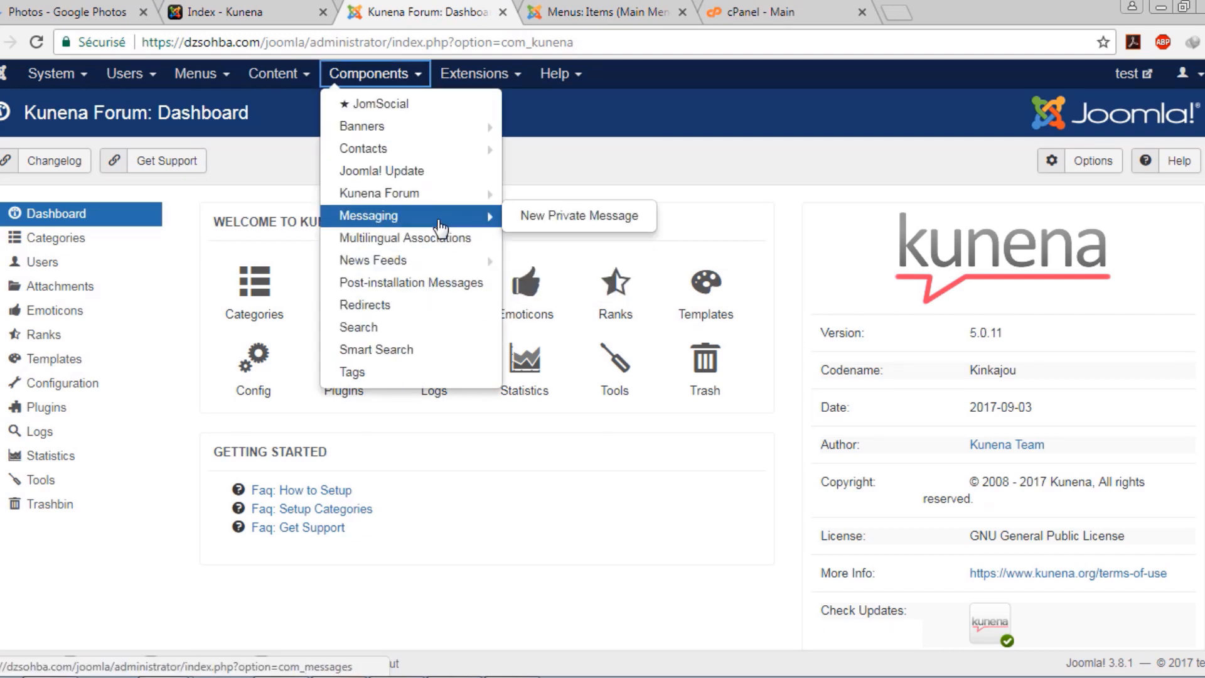
left_click(578, 157)
left_click(682, 12)
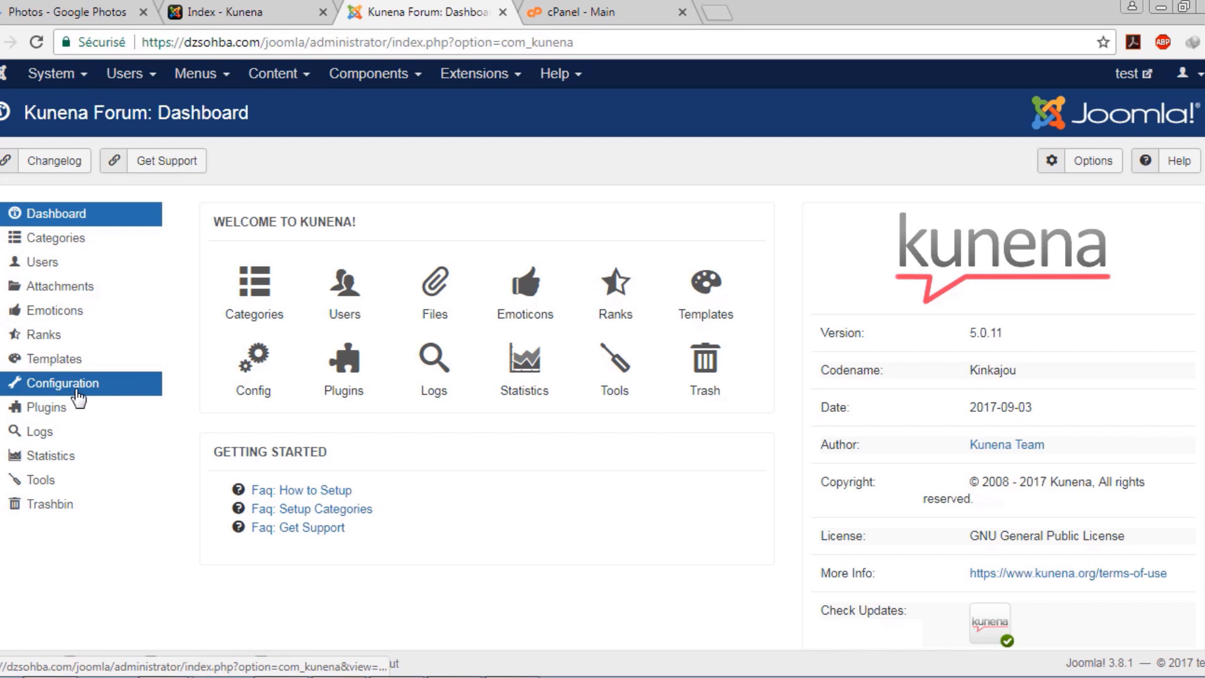
left_click(258, 295)
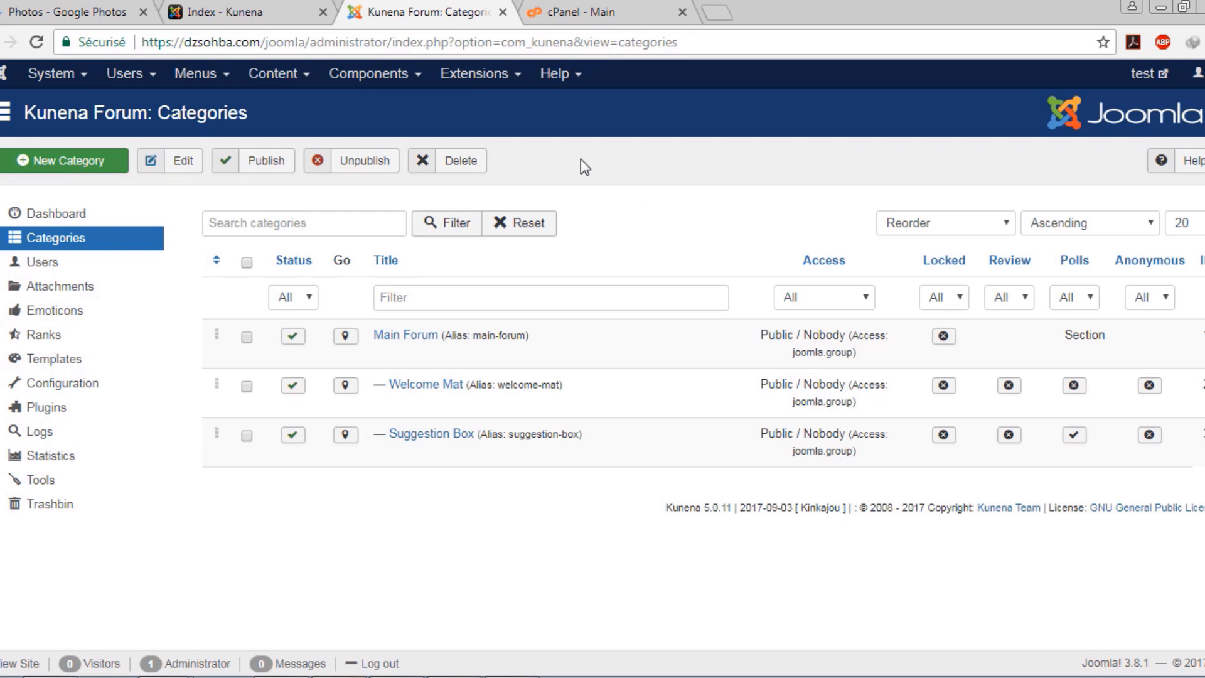
left_click(295, 3)
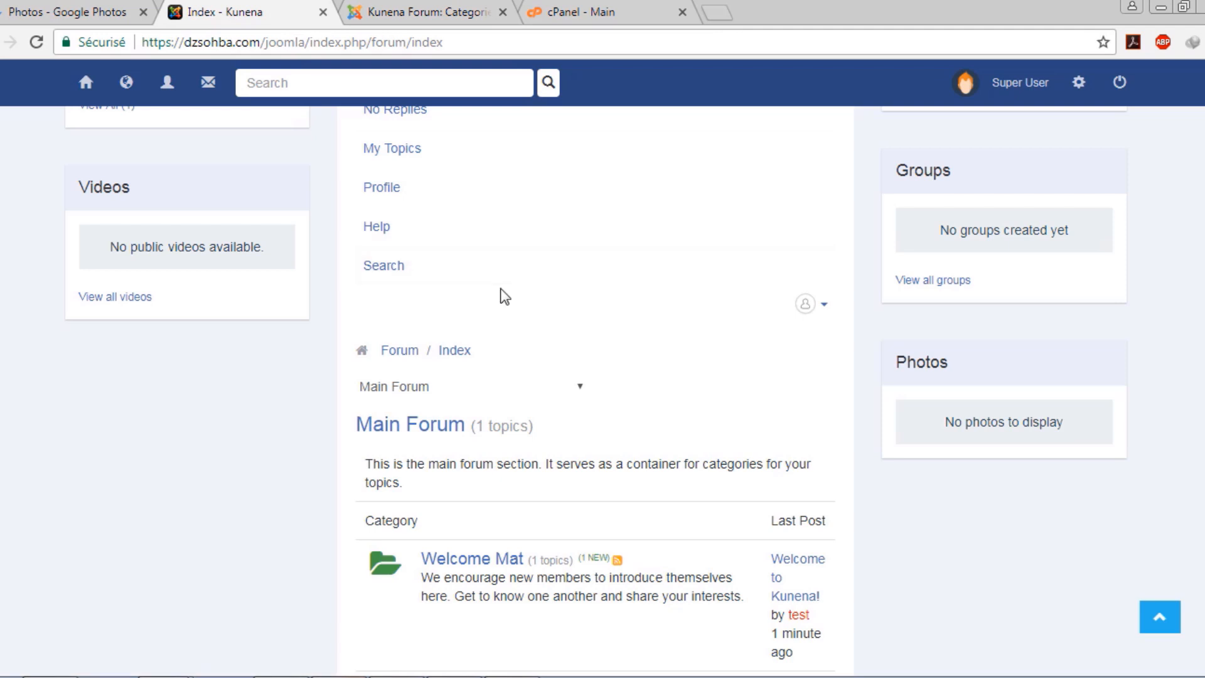
Scroll the forum page back up and switch to the Joomla! Extensions Directory
scroll(501, 295, "up", 5)
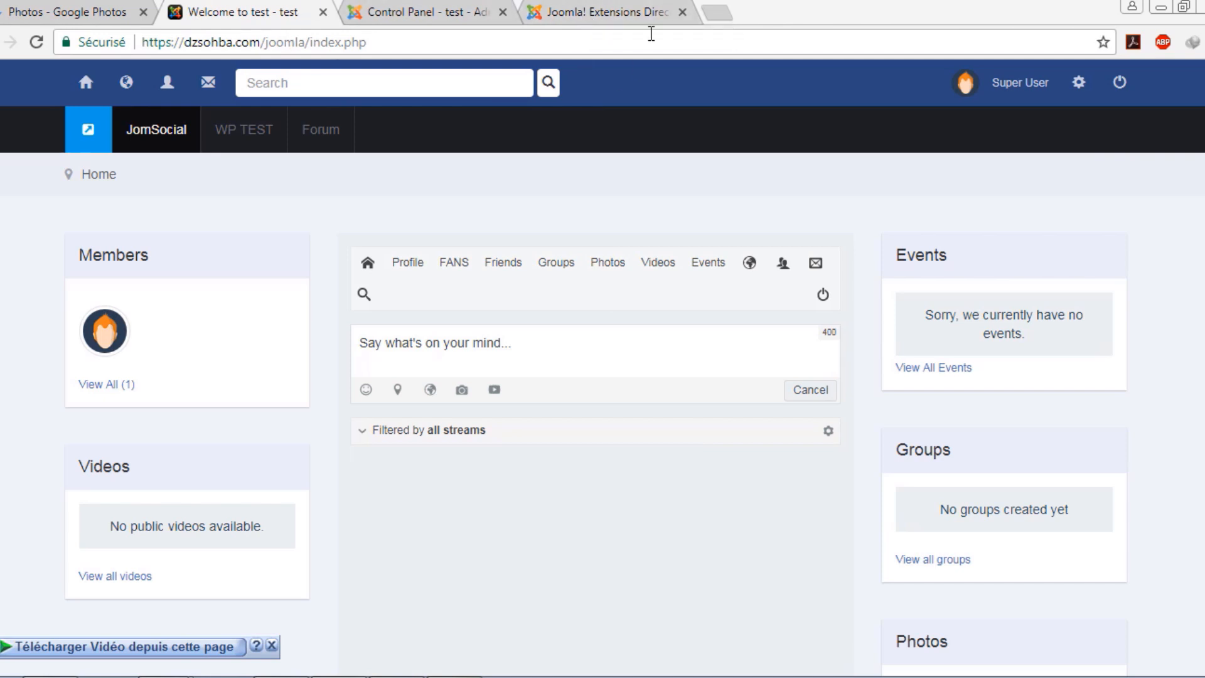
left_click(585, 13)
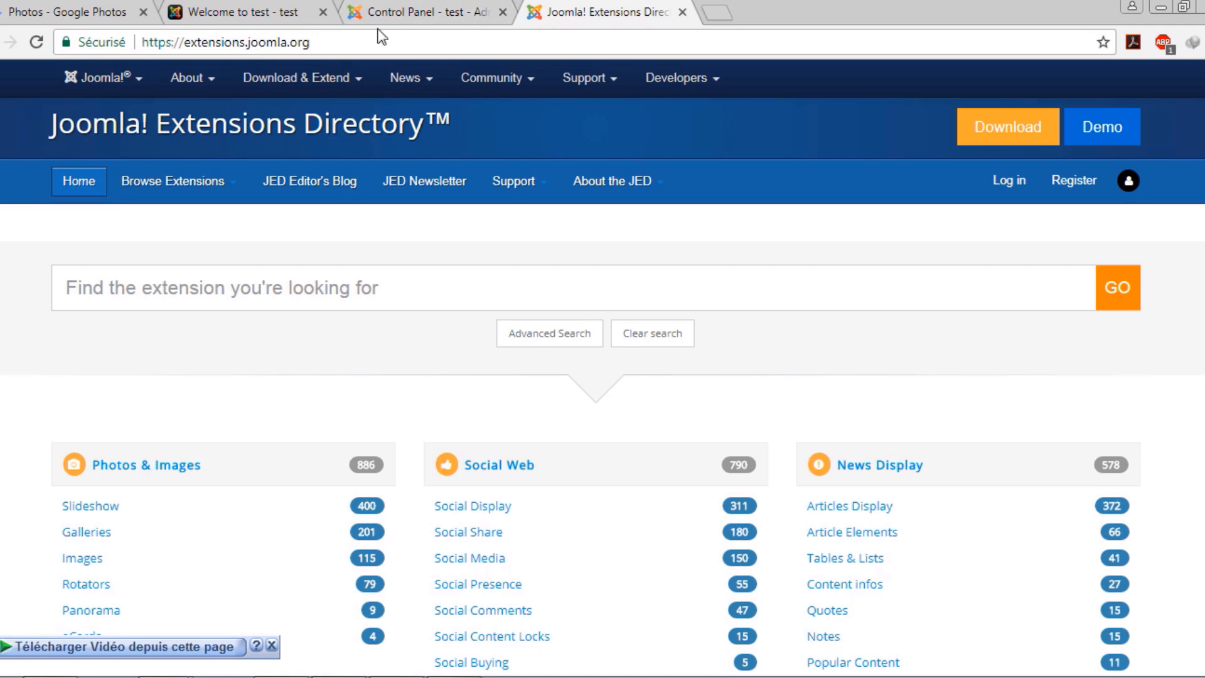
scroll(397, 267, "down", 1)
scroll(397, 267, "down", 4)
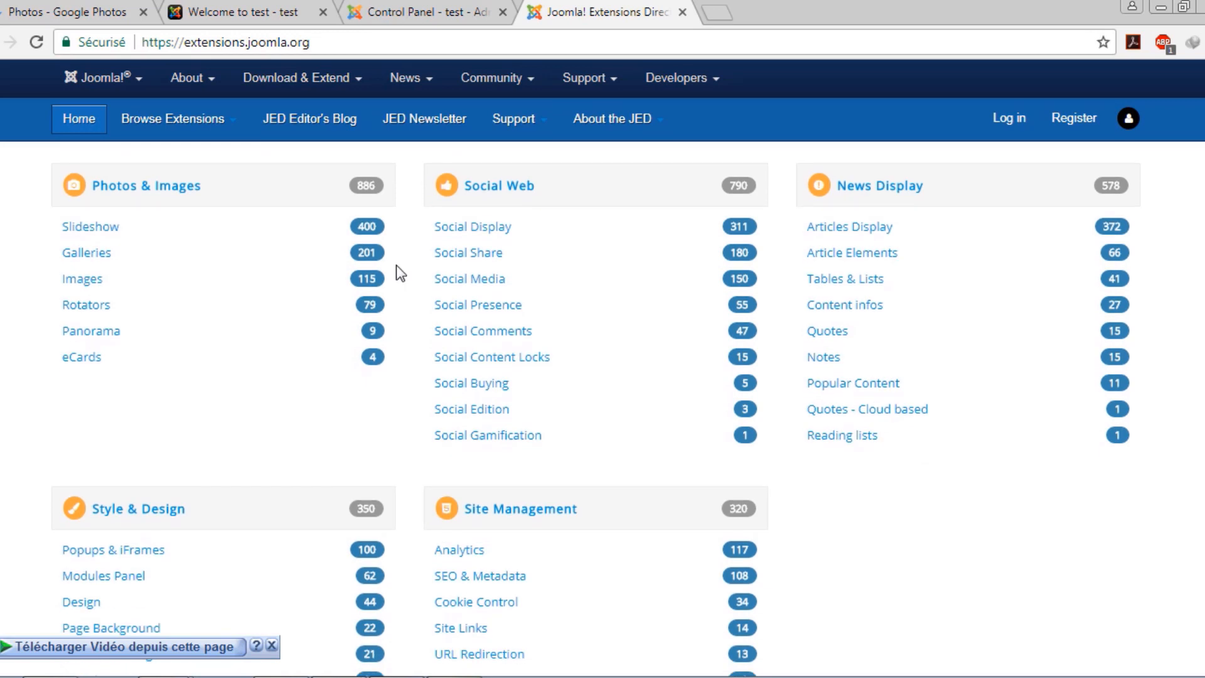
scroll(396, 265, "up", 3)
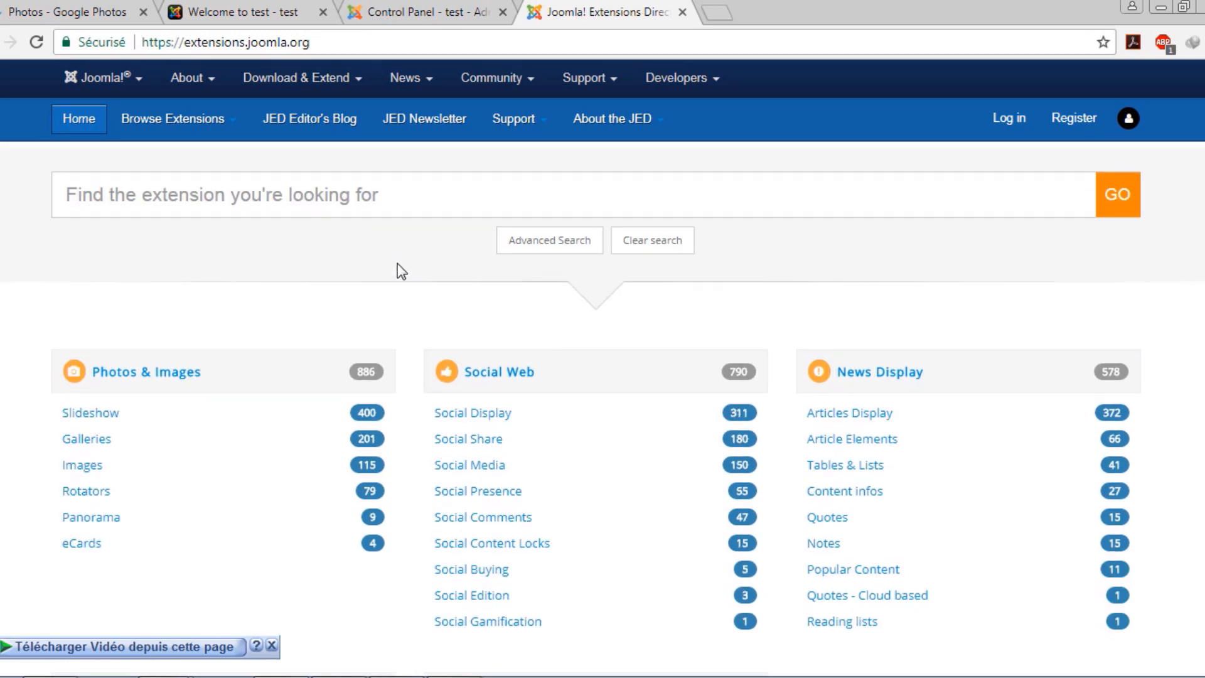
scroll(397, 263, "down", 1)
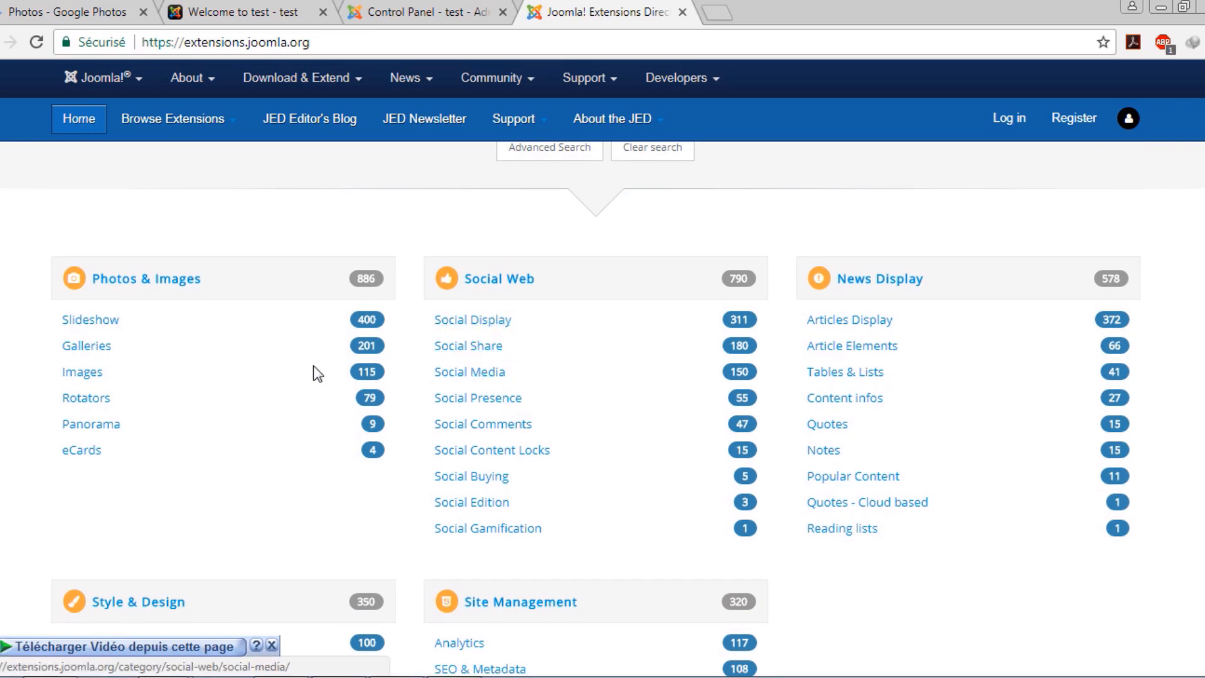
scroll(239, 518, "down", 1)
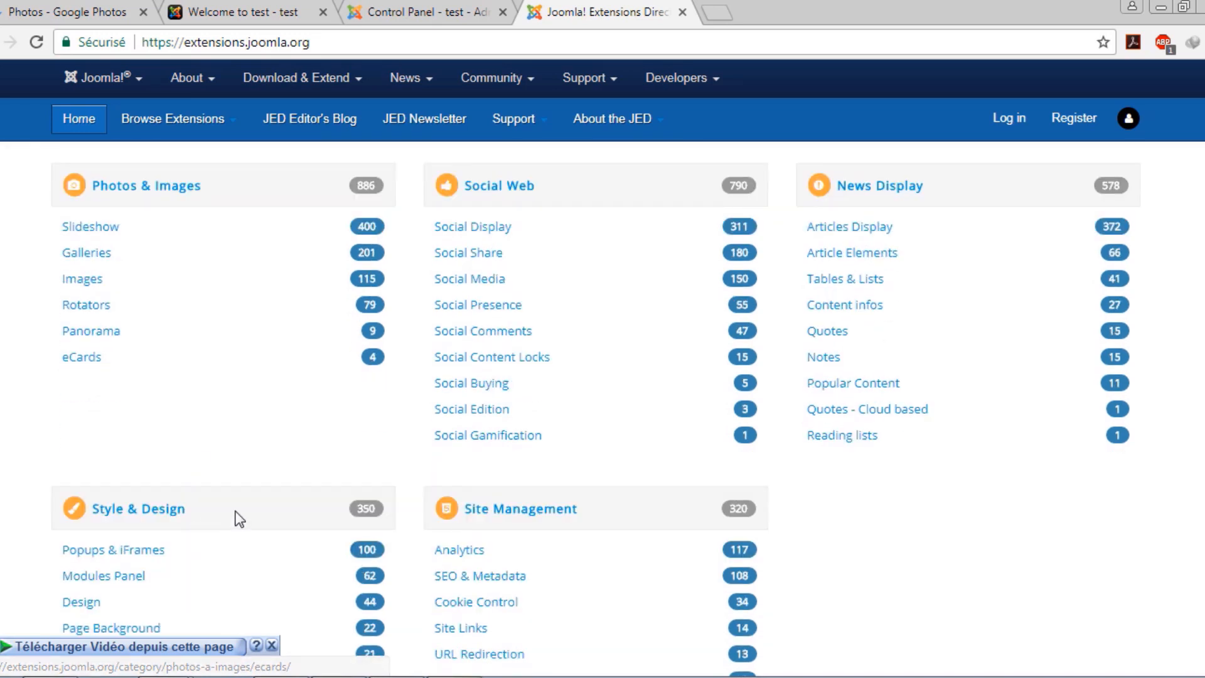
scroll(412, 506, "up", 3)
scroll(687, 461, "down", 3)
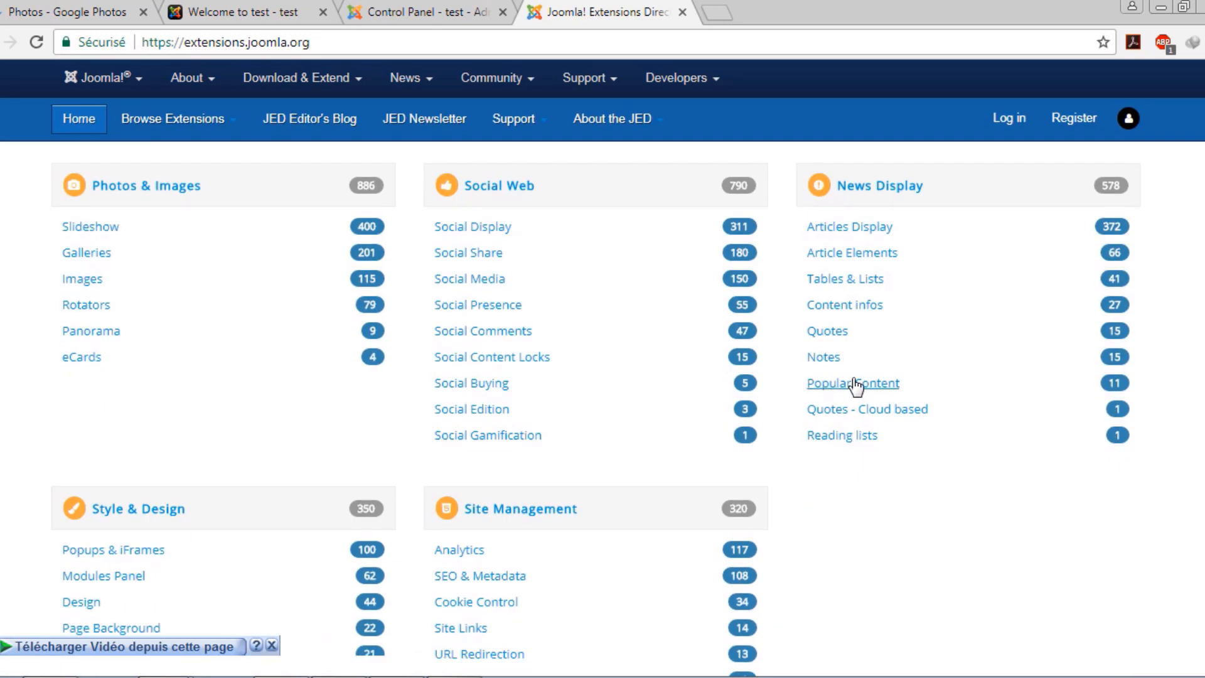
scroll(855, 386, "up", 3)
Search the directory for 'jomsocia' and scroll through the JomSocial add-ons like Vine, Linkedin and Amazon
left_click(495, 286)
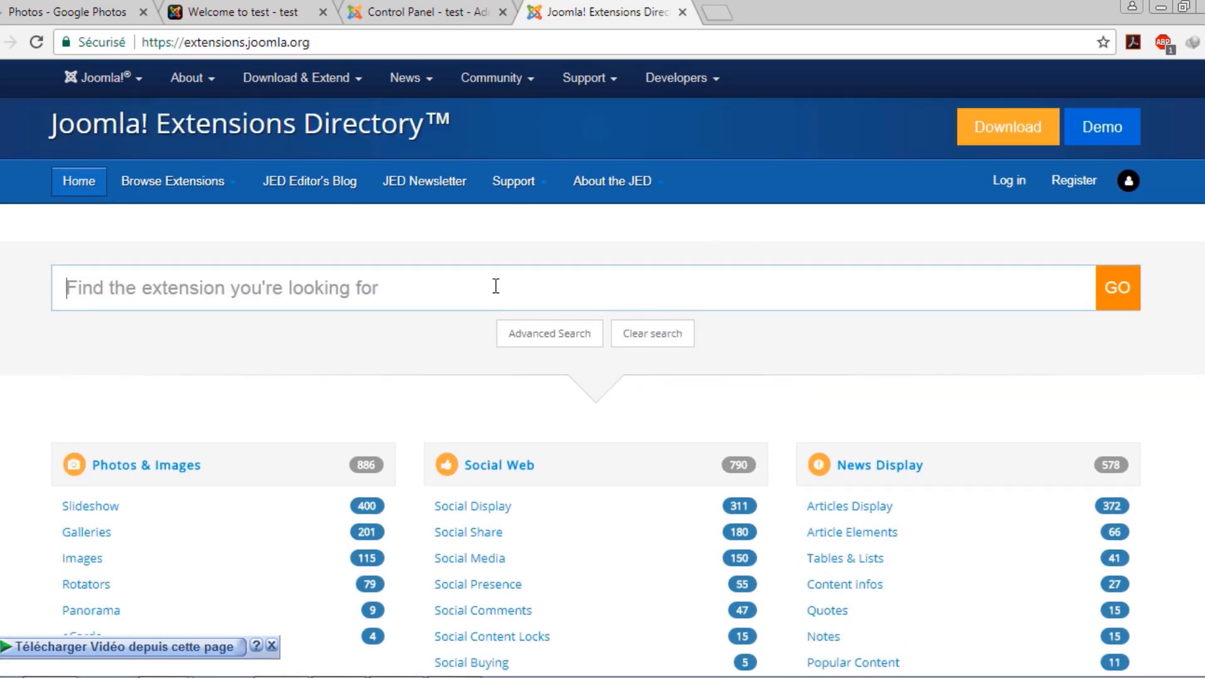
type("jo")
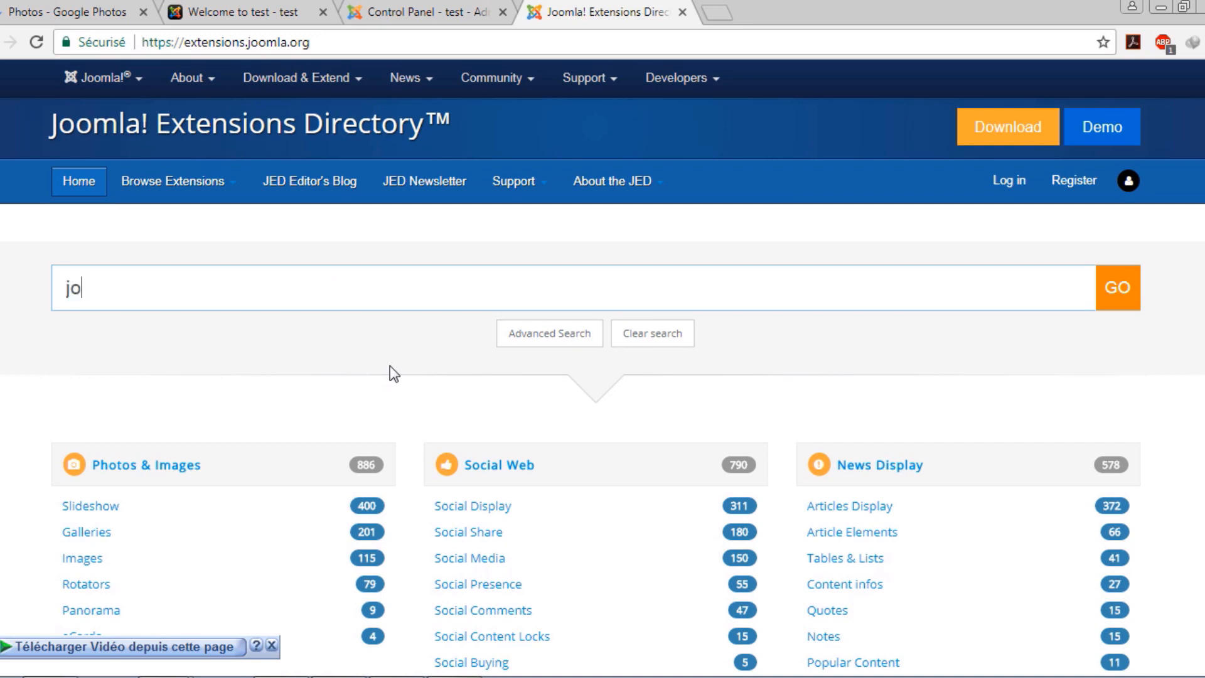
type("msocial")
key("Return")
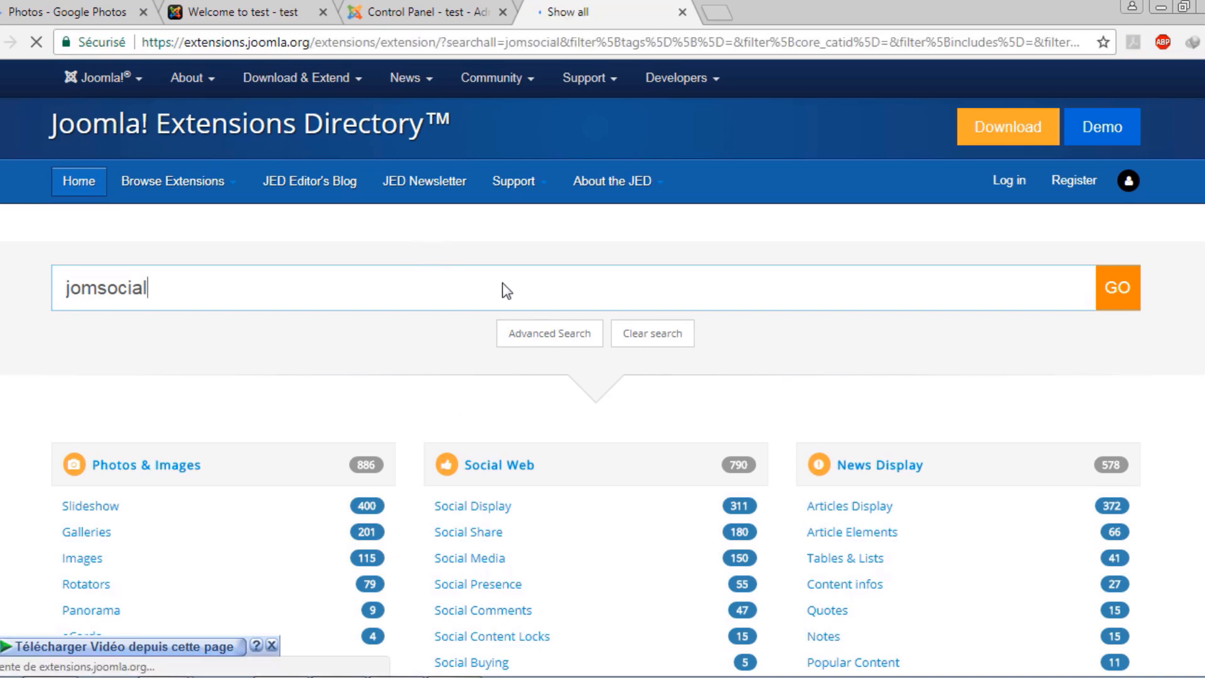
scroll(550, 280, "down", 5)
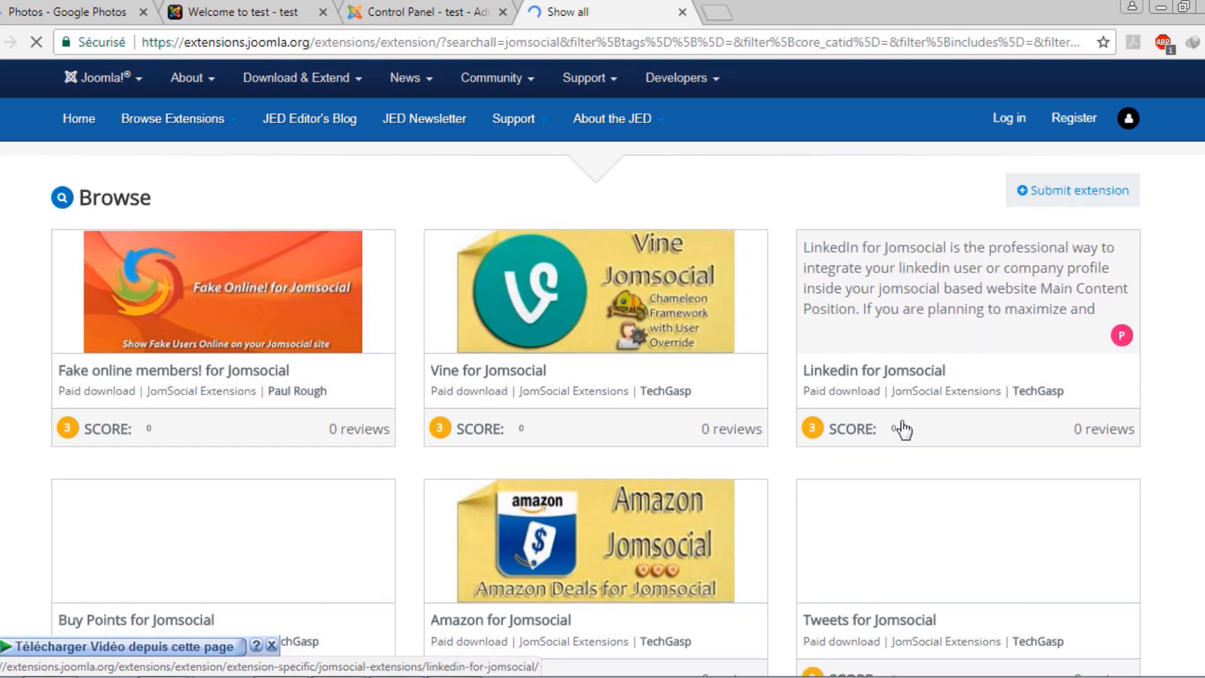
scroll(901, 424, "down", 2)
scroll(633, 431, "down", 4)
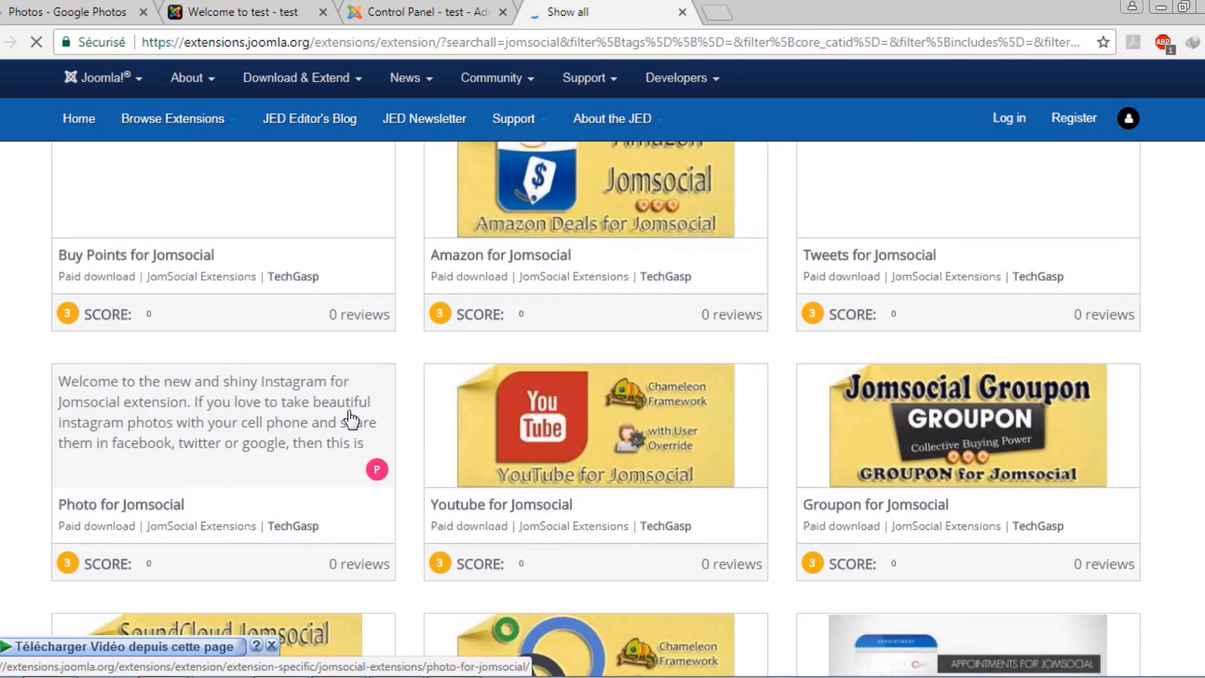
scroll(6, 391, "down", 7)
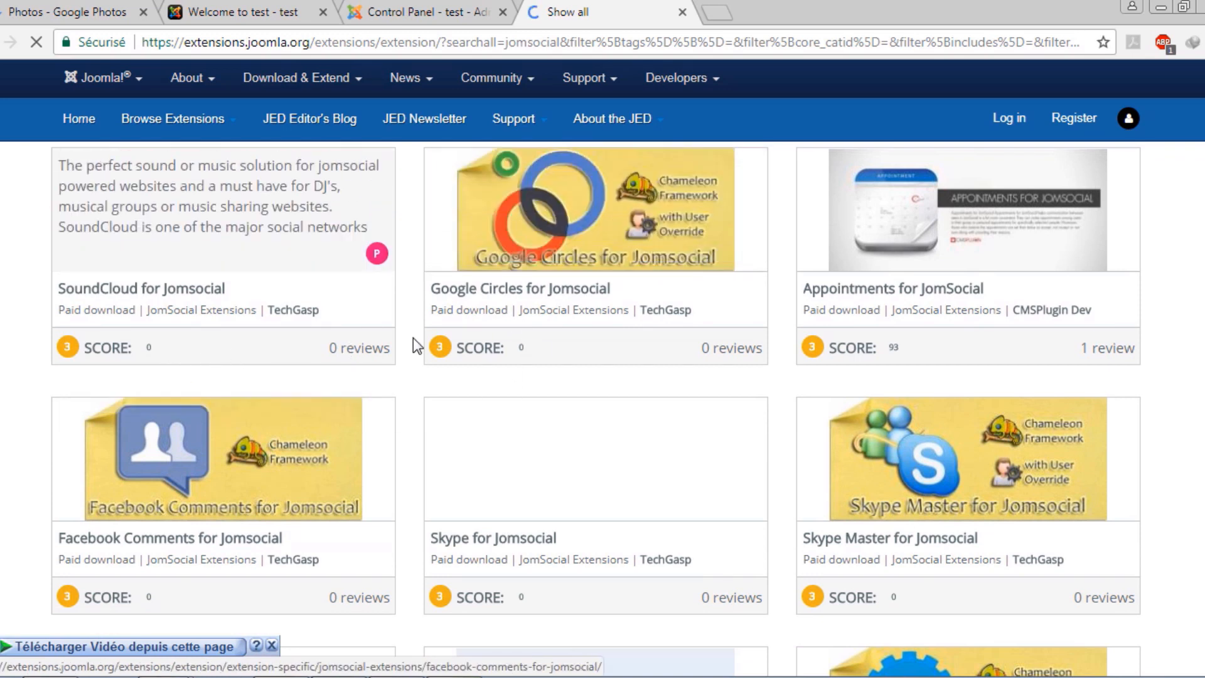
scroll(413, 338, "up", 4)
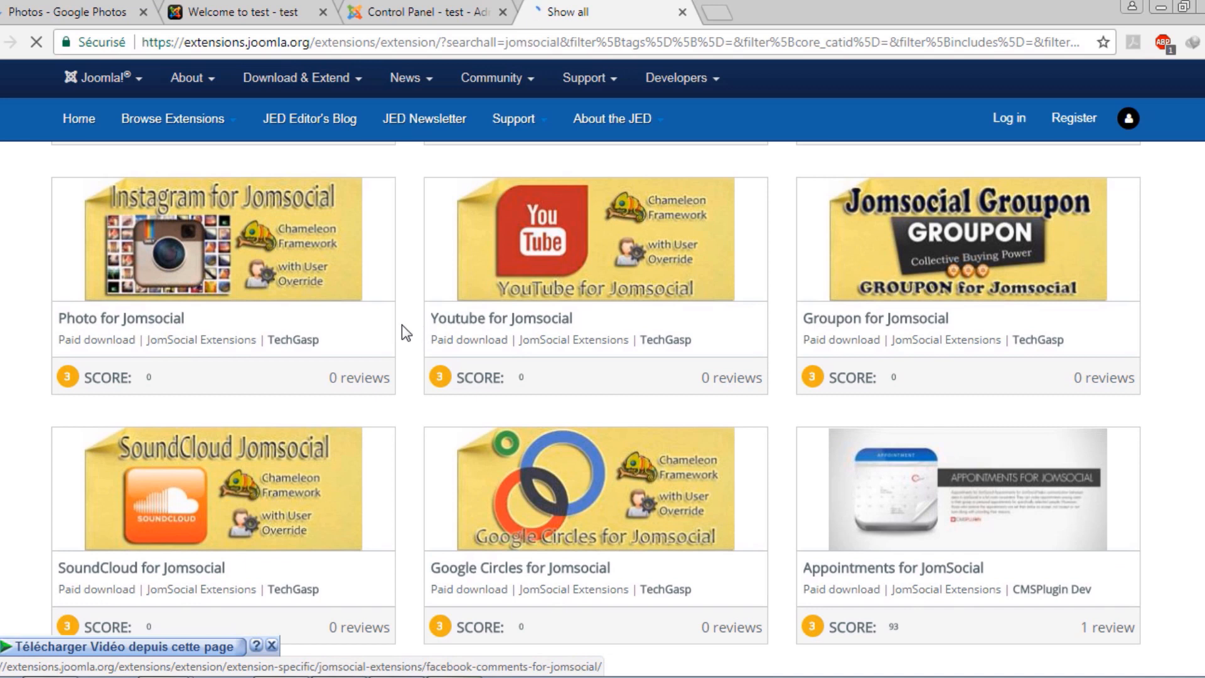
scroll(401, 325, "up", 8)
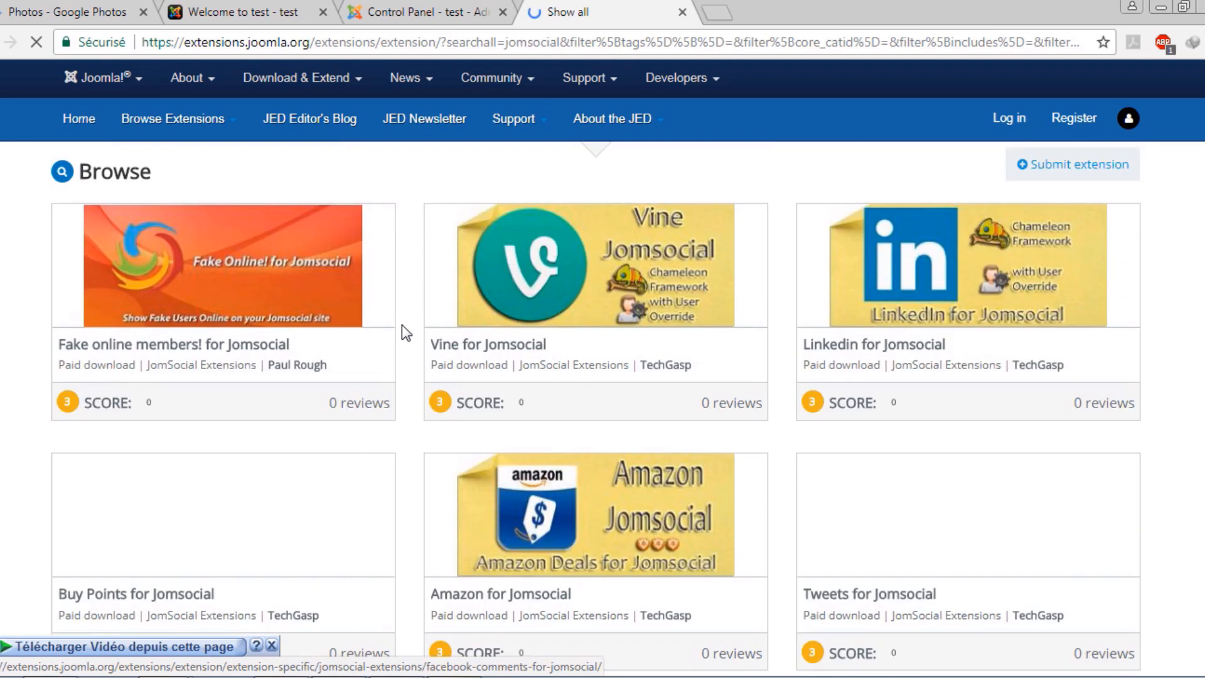
scroll(401, 325, "up", 6)
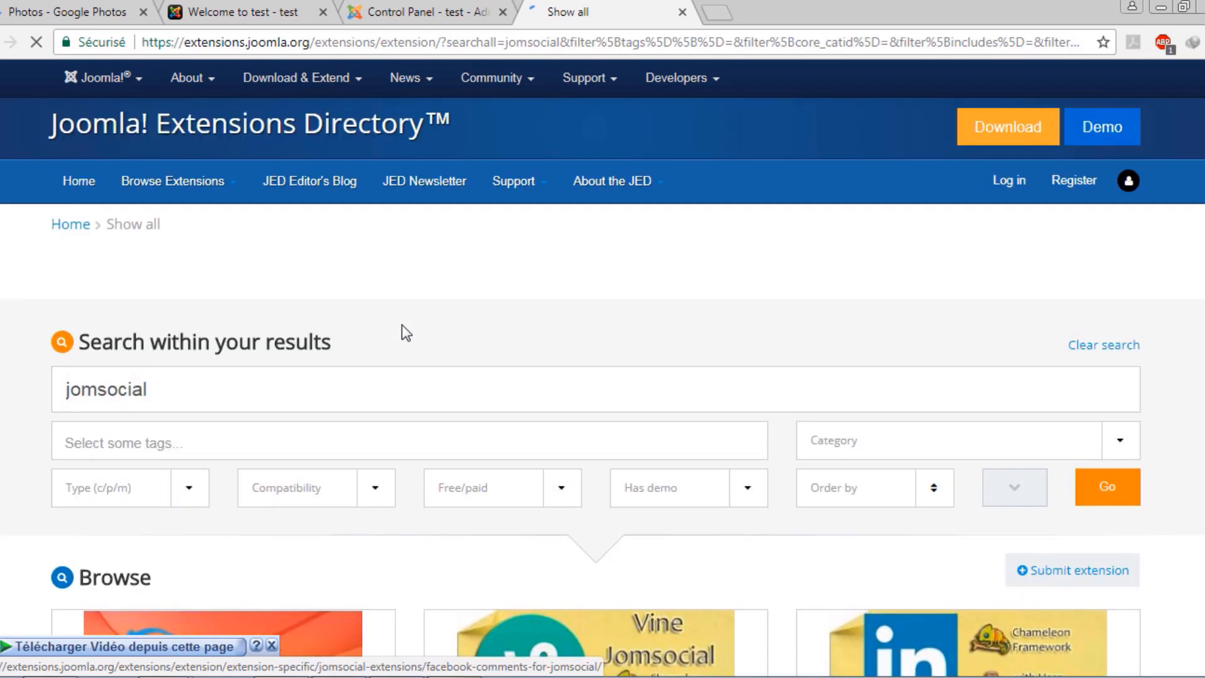